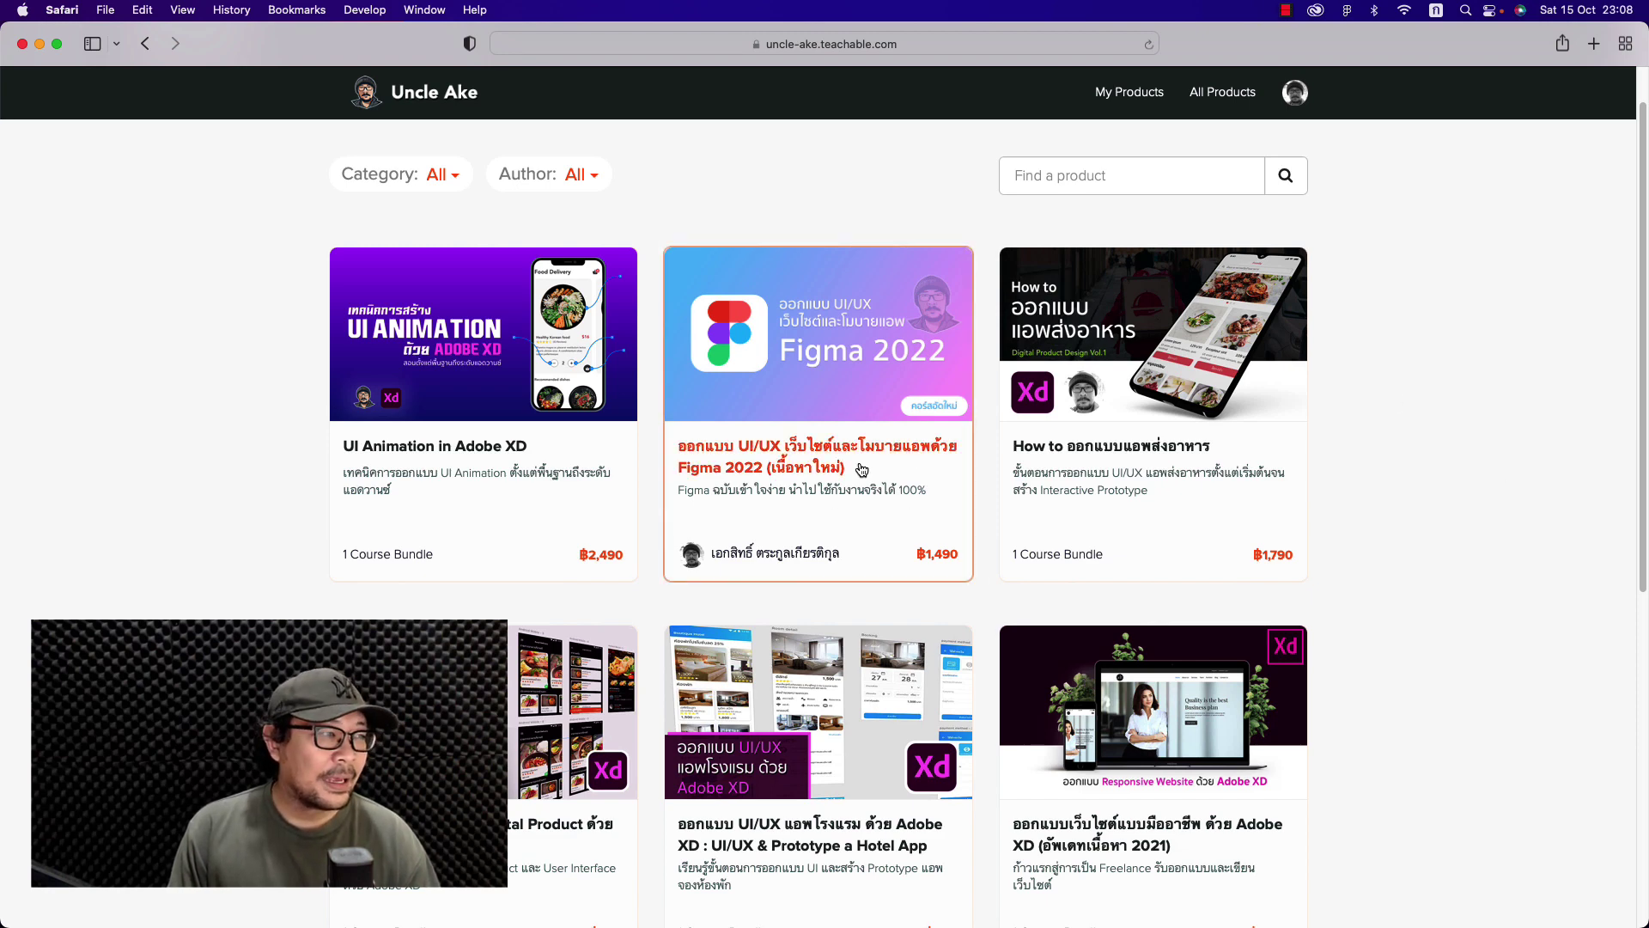
Open the Figma 2022 UI/UX course in Teachable and scroll down to its lesson list
{"action": "left_click", "coordinate": [791, 478]}
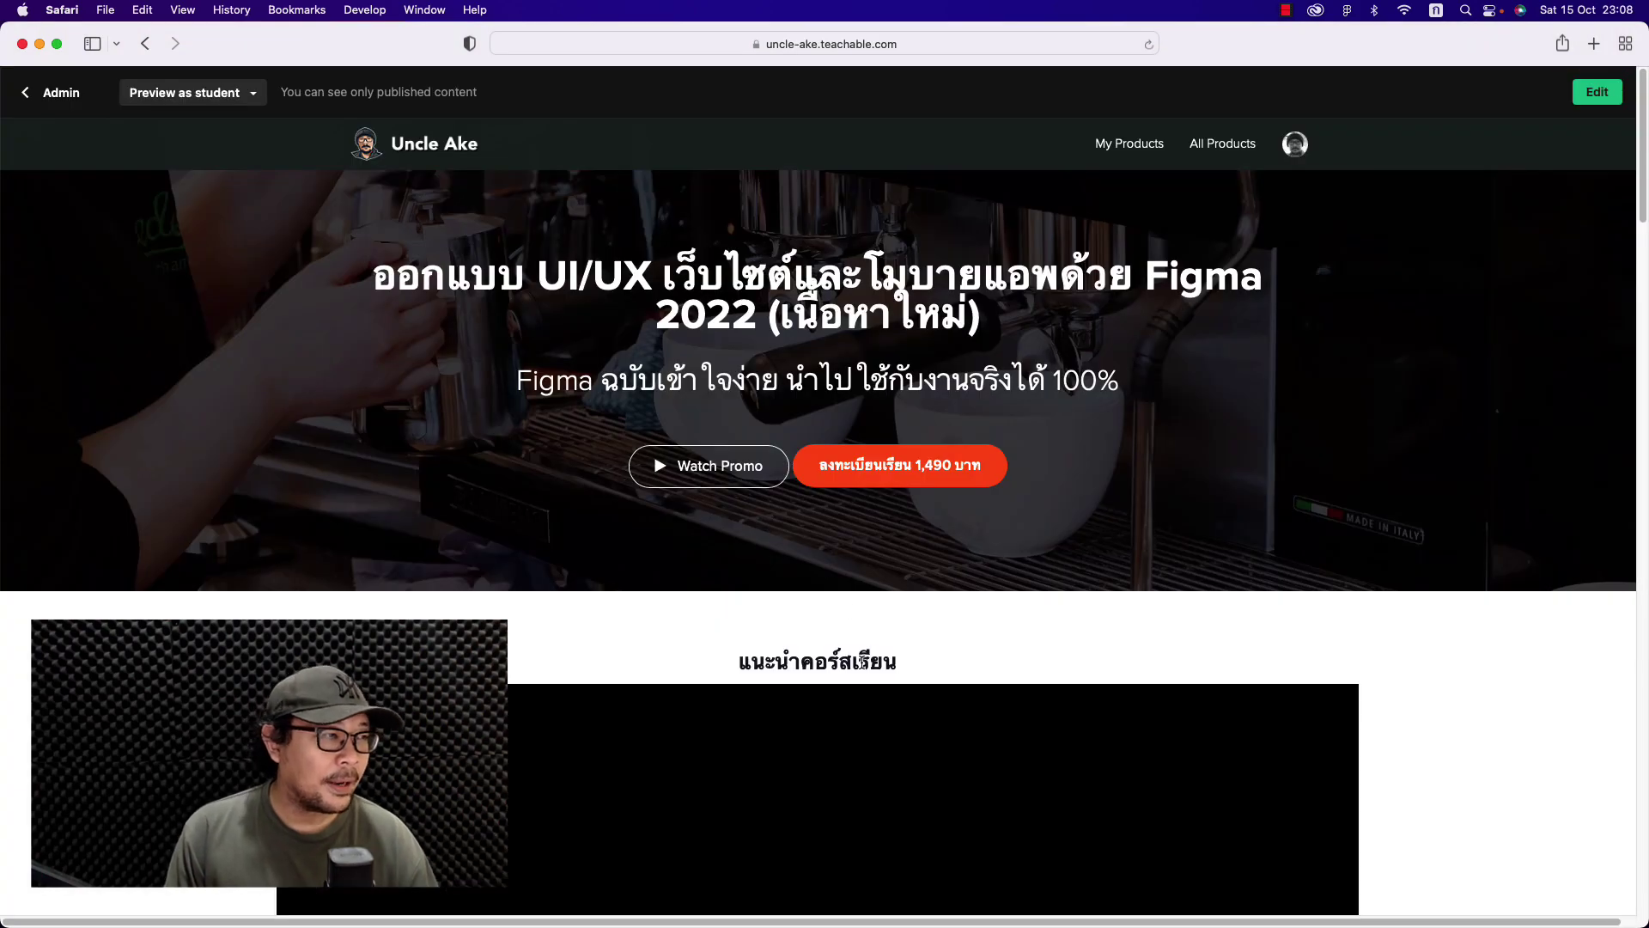
{"action": "scroll", "coordinate": [860, 661], "scroll_direction": "down", "scroll_amount": 5}
{"action": "scroll", "coordinate": [861, 662], "scroll_direction": "down", "scroll_amount": 5}
{"action": "scroll", "coordinate": [861, 661], "scroll_direction": "down", "scroll_amount": 1}
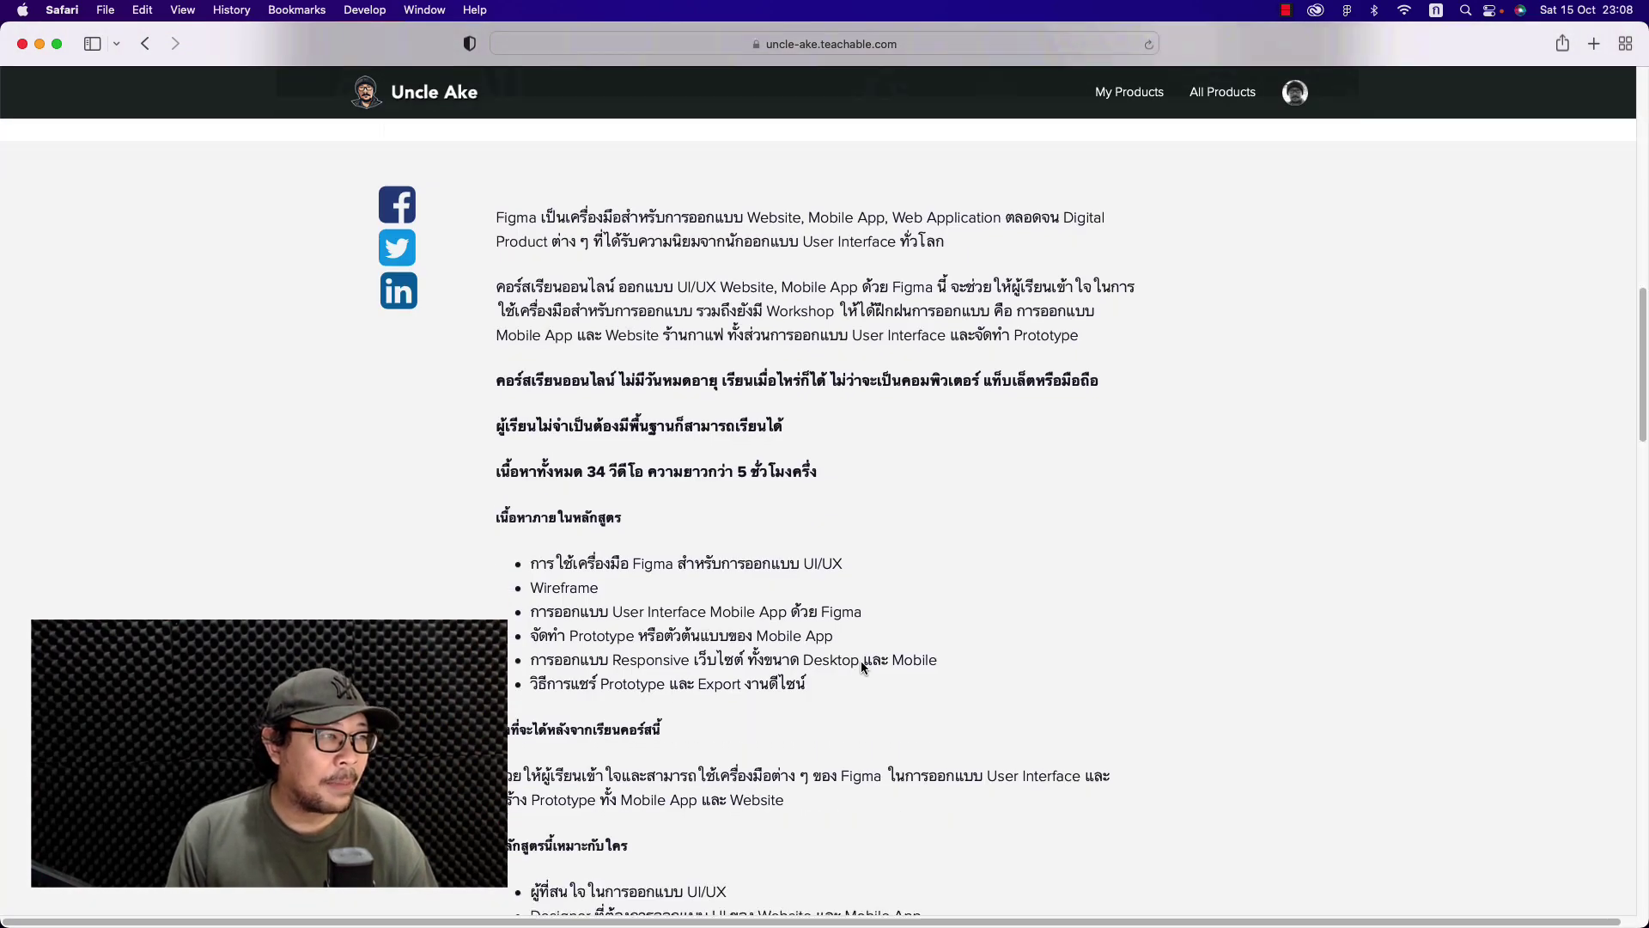
{"action": "scroll", "coordinate": [862, 668], "scroll_direction": "down", "scroll_amount": 7}
{"action": "scroll", "coordinate": [862, 667], "scroll_direction": "down", "scroll_amount": 6}
{"action": "scroll", "coordinate": [862, 667], "scroll_direction": "down", "scroll_amount": 3}
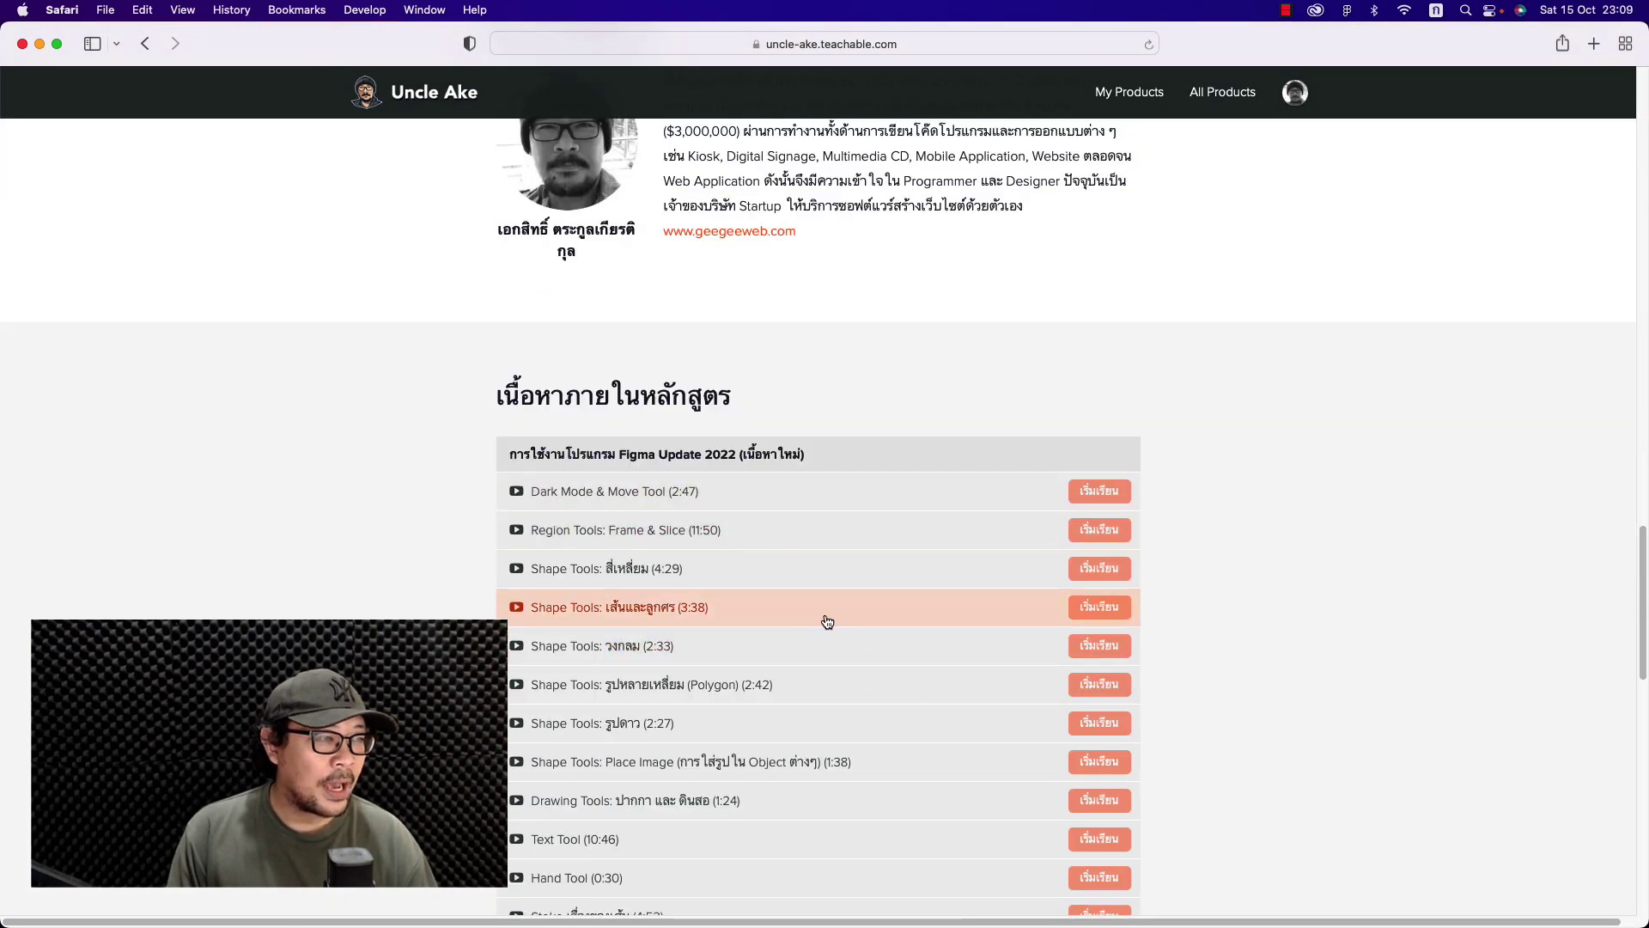
{"action": "scroll", "coordinate": [827, 621], "scroll_direction": "down", "scroll_amount": 1}
{"action": "scroll", "coordinate": [827, 621], "scroll_direction": "down", "scroll_amount": 1}
{"action": "scroll", "coordinate": [827, 621], "scroll_direction": "down", "scroll_amount": 1}
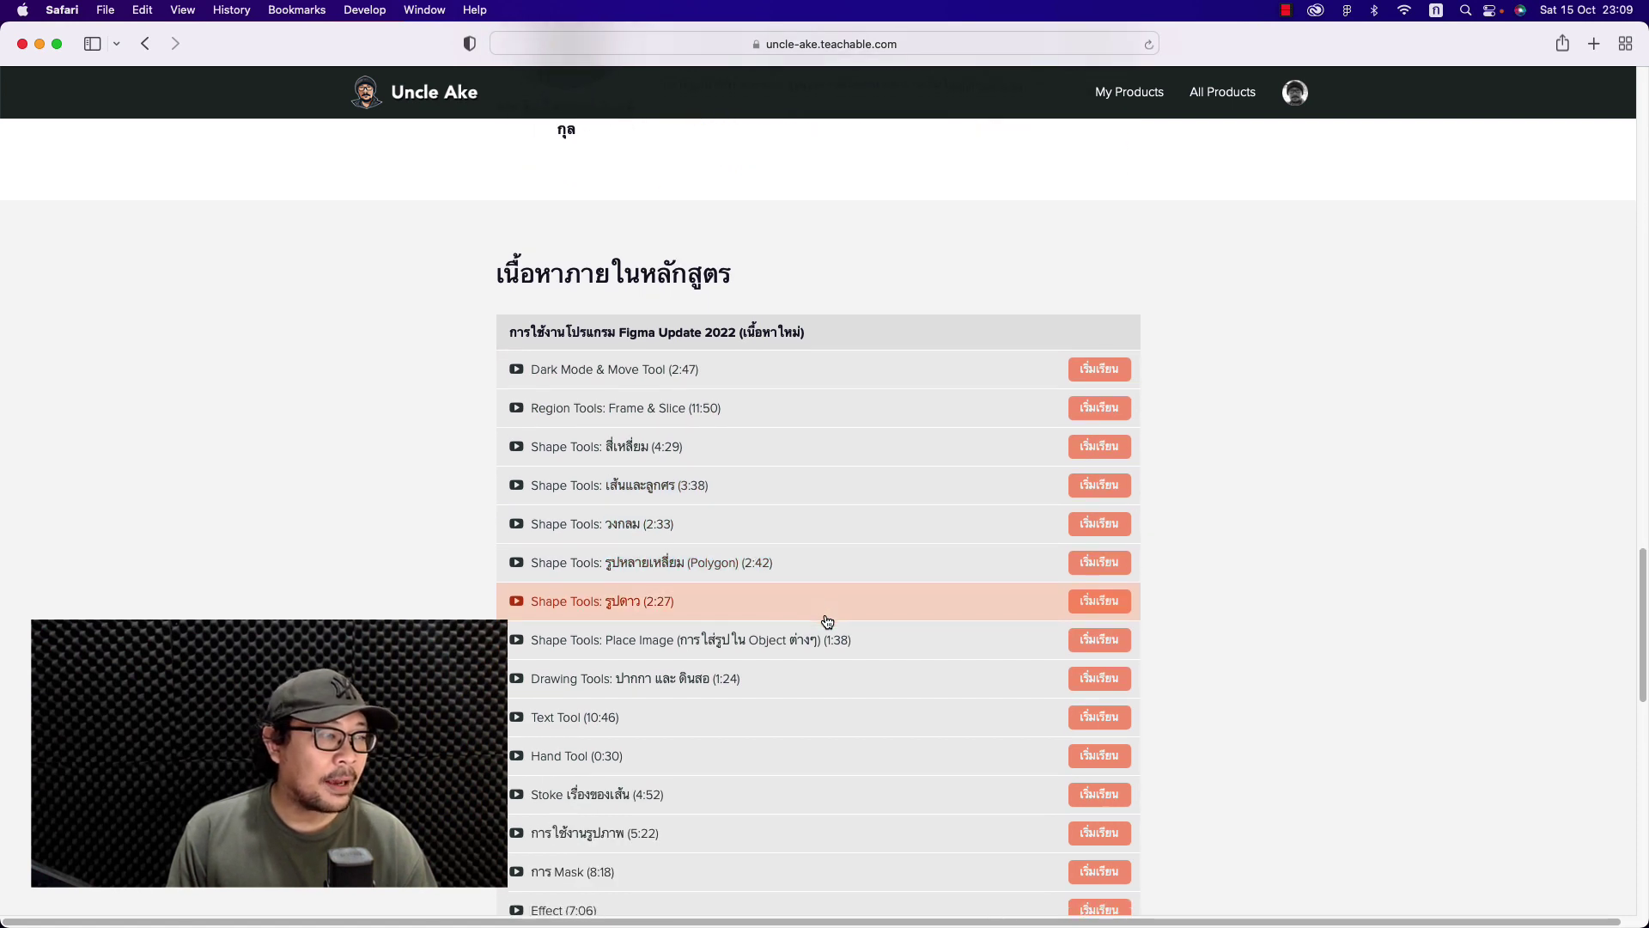
{"action": "scroll", "coordinate": [827, 621], "scroll_direction": "down", "scroll_amount": 1}
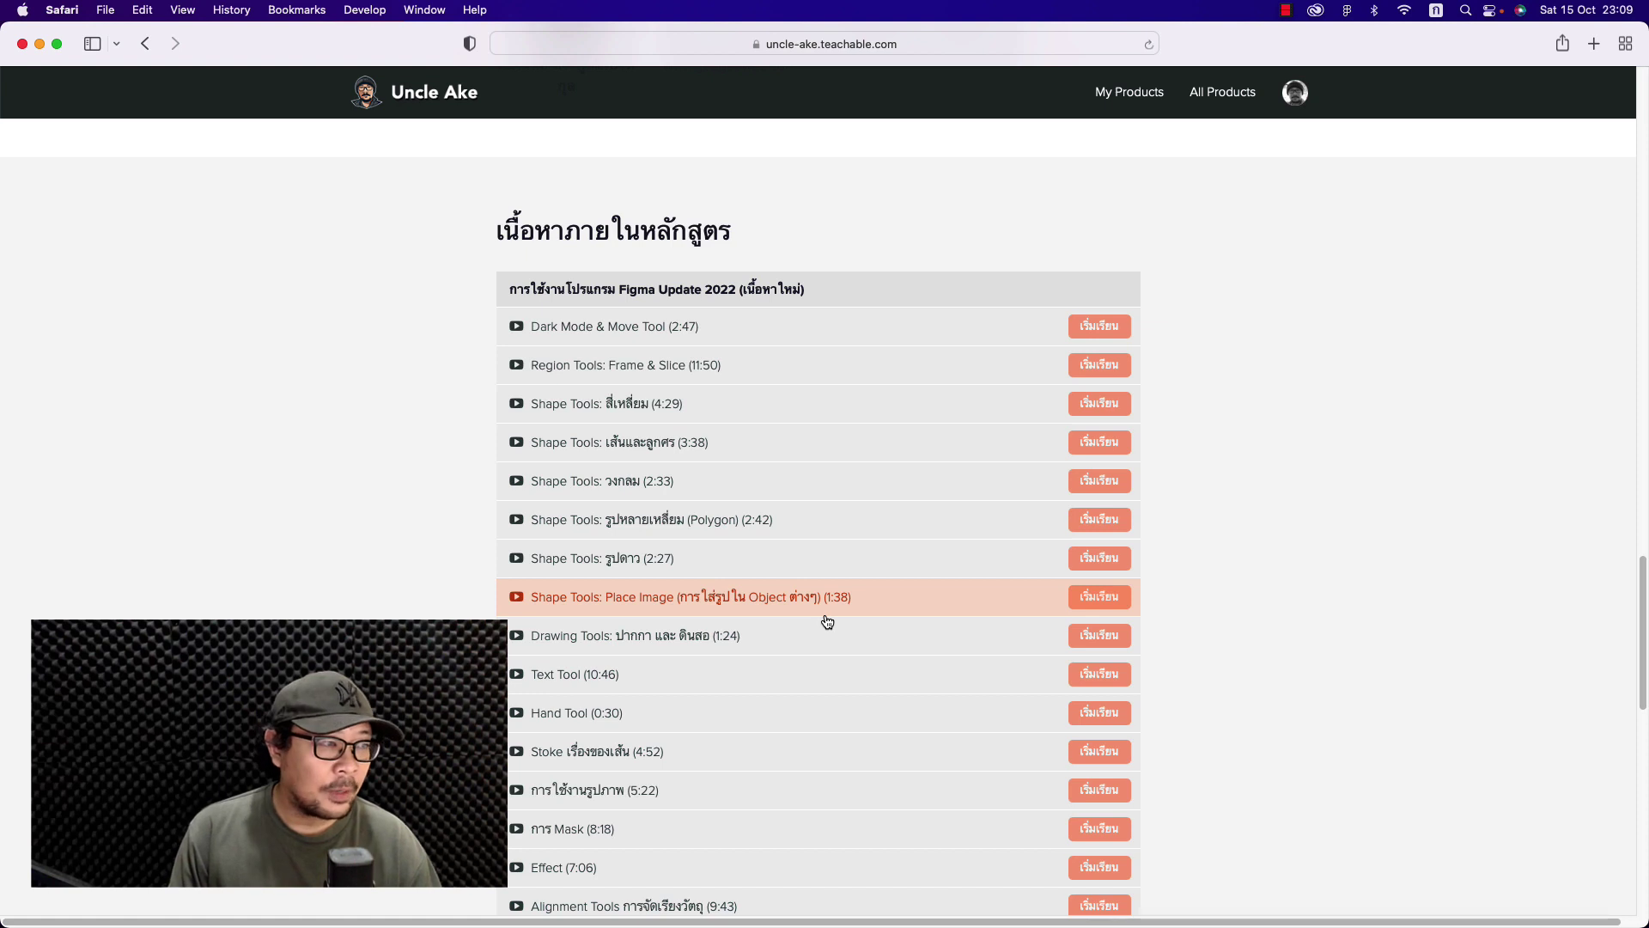
{"action": "scroll", "coordinate": [827, 621], "scroll_direction": "down", "scroll_amount": 1}
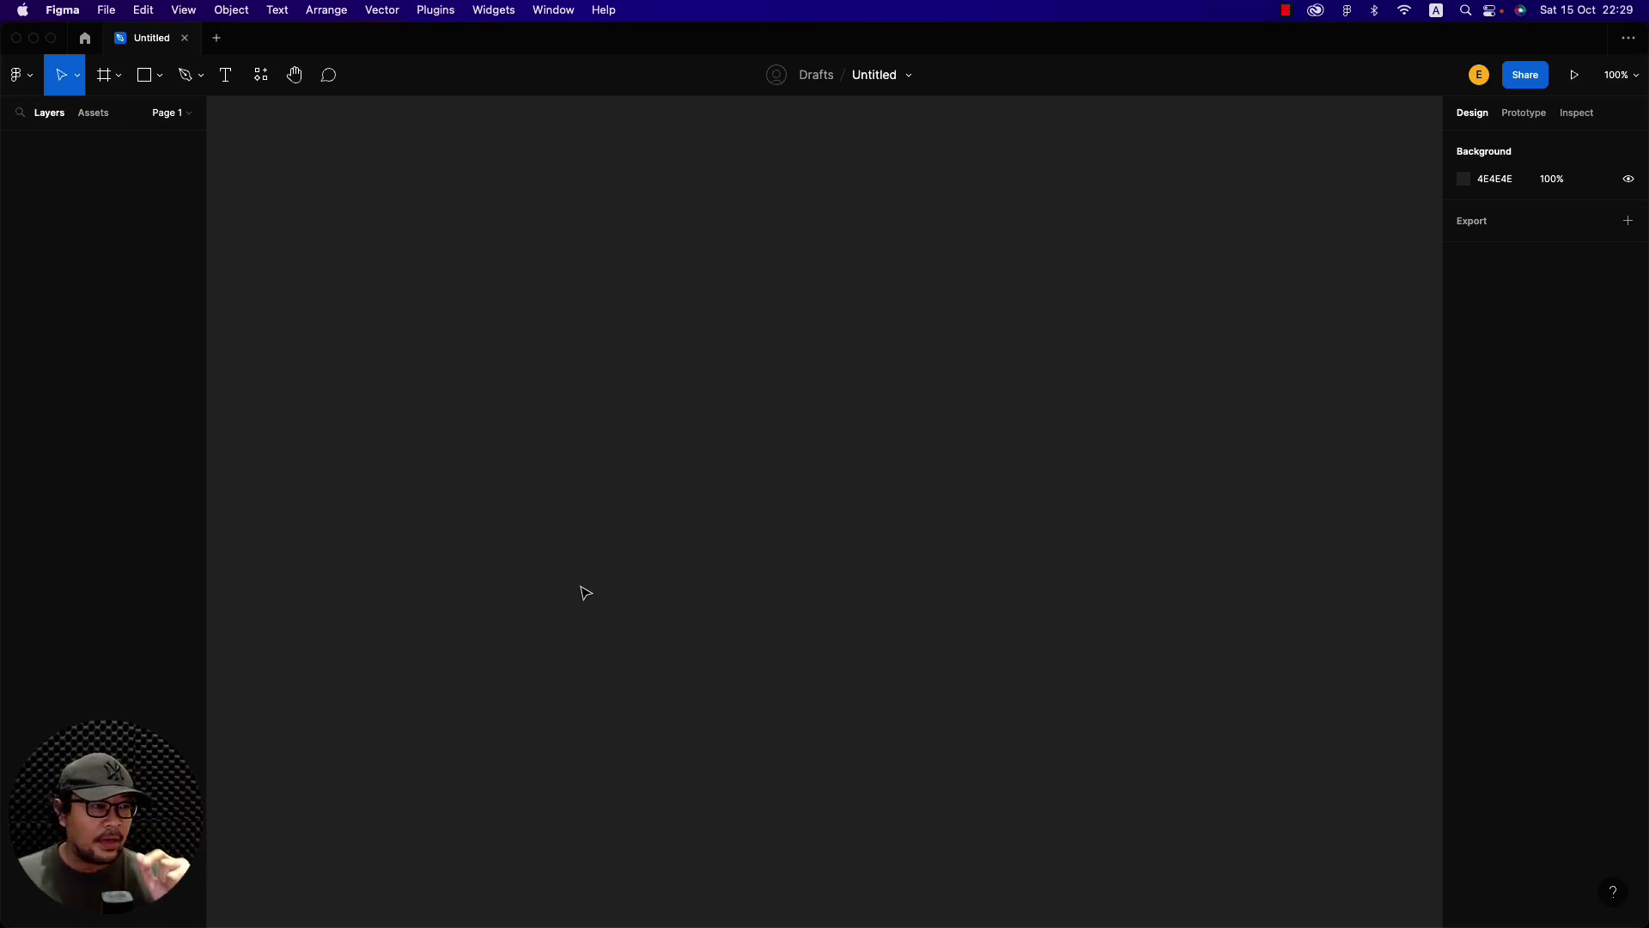
Draw three rectangles: a small box, a tall narrow bar and a wide flat bar
{"action": "left_click", "coordinate": [149, 87]}
{"action": "left_click_drag", "start_coordinate": [475, 362], "coordinate": [552, 424]}
{"action": "left_click", "coordinate": [144, 79]}
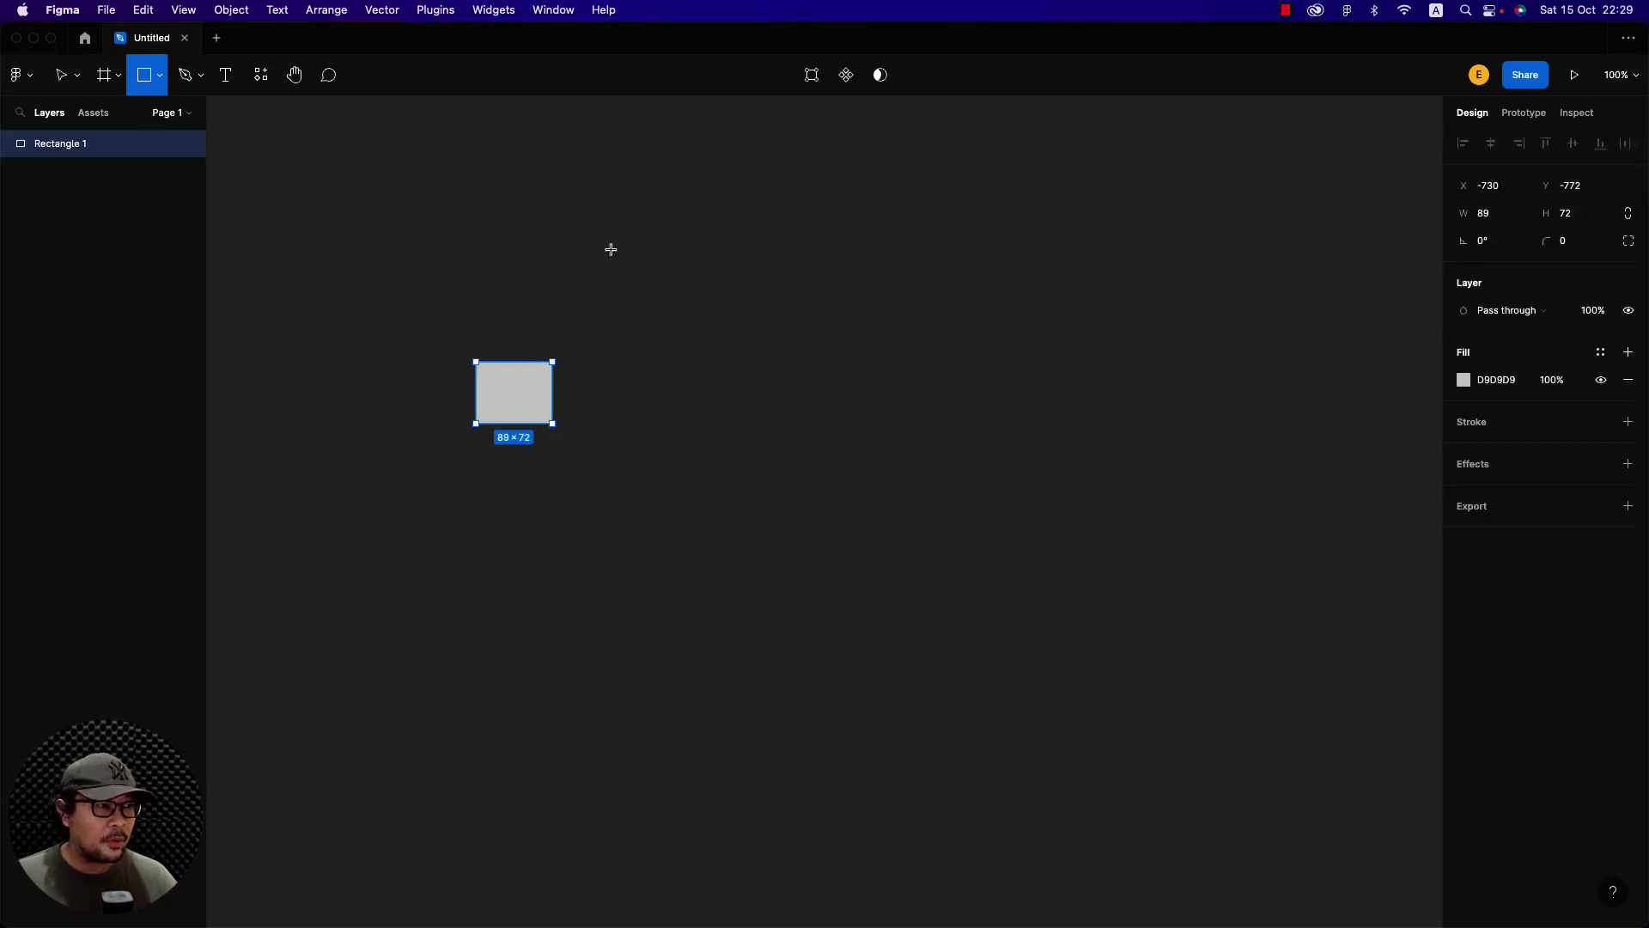
{"action": "left_click_drag", "start_coordinate": [608, 246], "coordinate": [659, 424]}
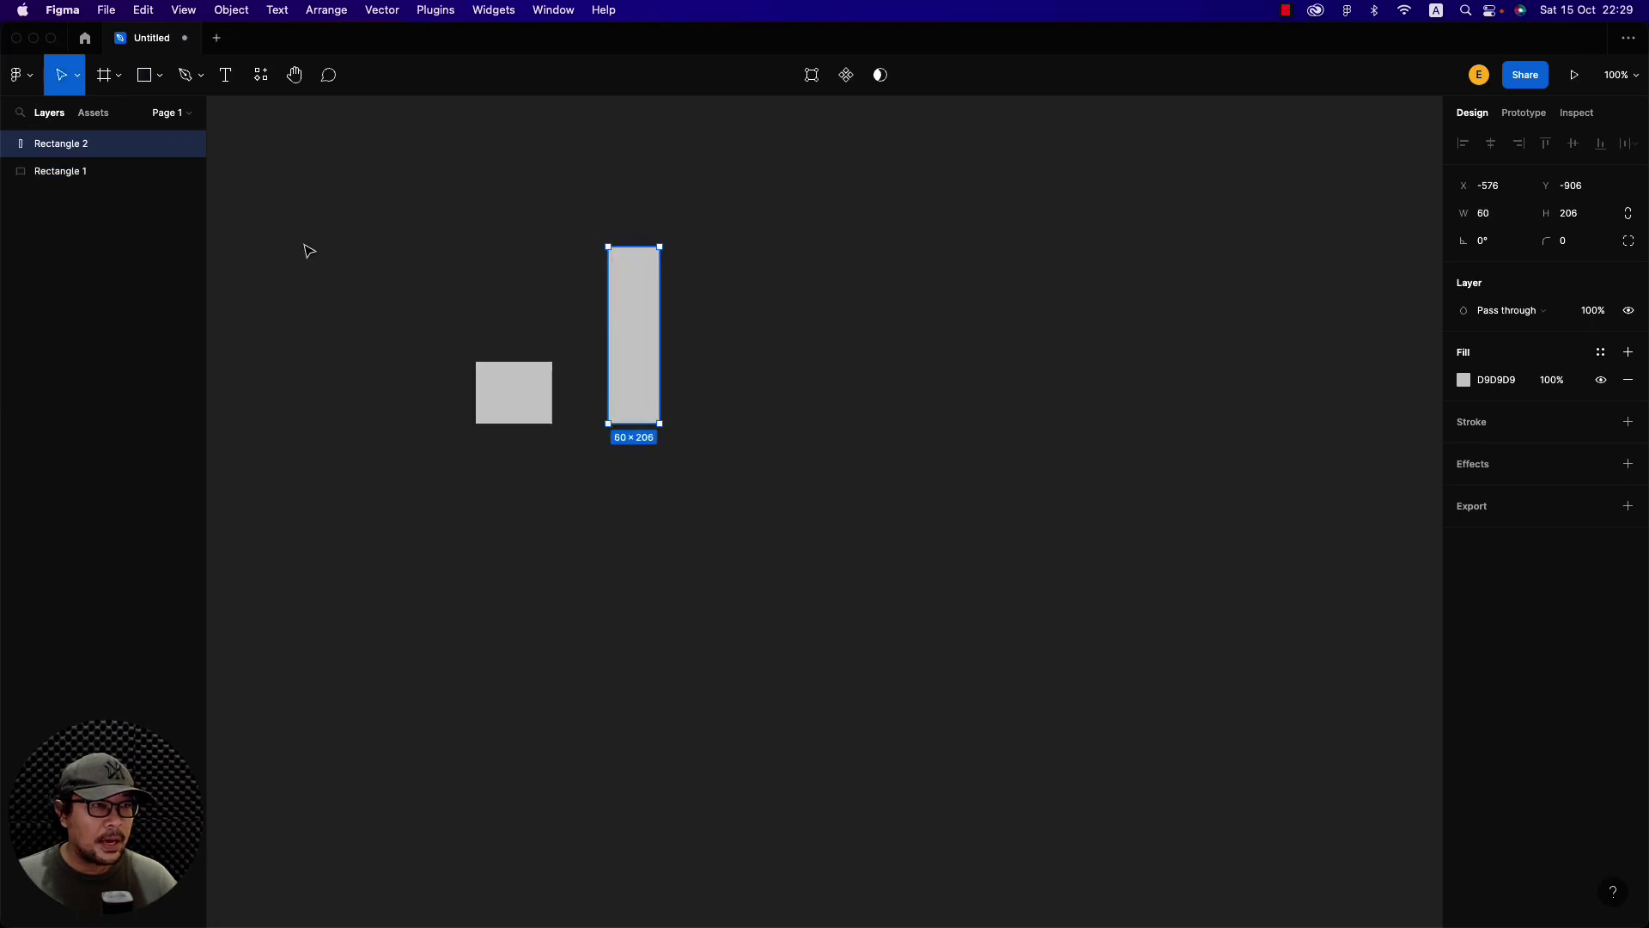
{"action": "left_click", "coordinate": [144, 74]}
{"action": "left_click_drag", "start_coordinate": [702, 335], "coordinate": [848, 374]}
{"action": "left_click", "coordinate": [894, 519]}
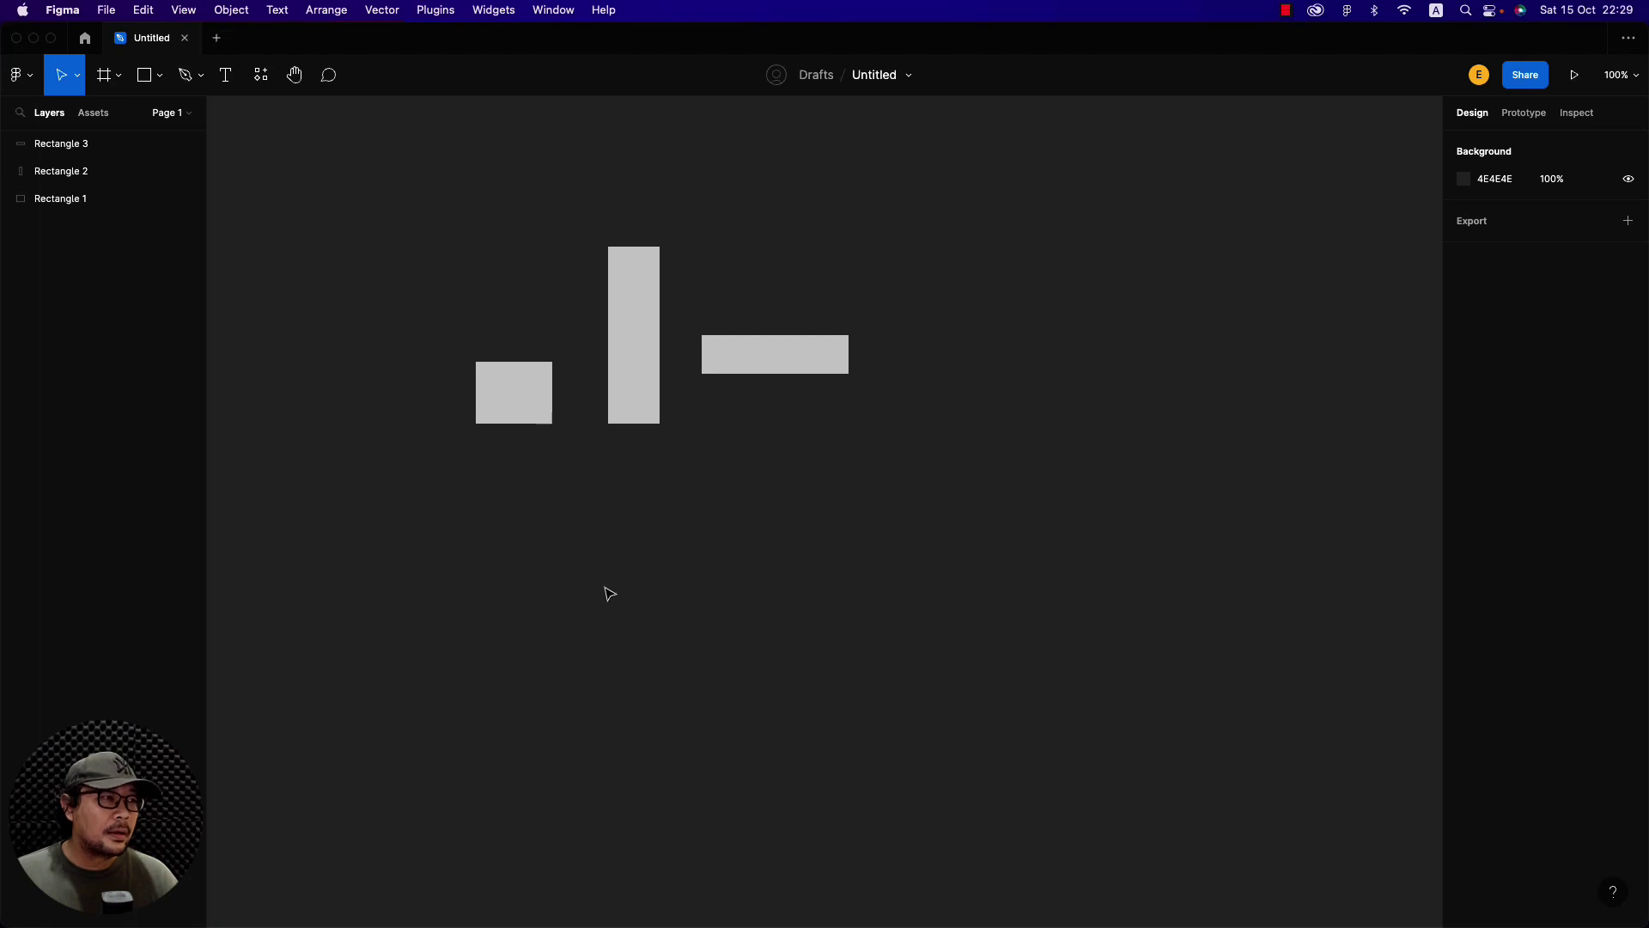
Pan the canvas left and marquee-select all three rectangles
{"action": "scroll", "coordinate": [609, 593], "scroll_direction": "left", "scroll_amount": 1}
{"action": "scroll", "coordinate": [609, 594], "scroll_direction": "left", "scroll_amount": 4}
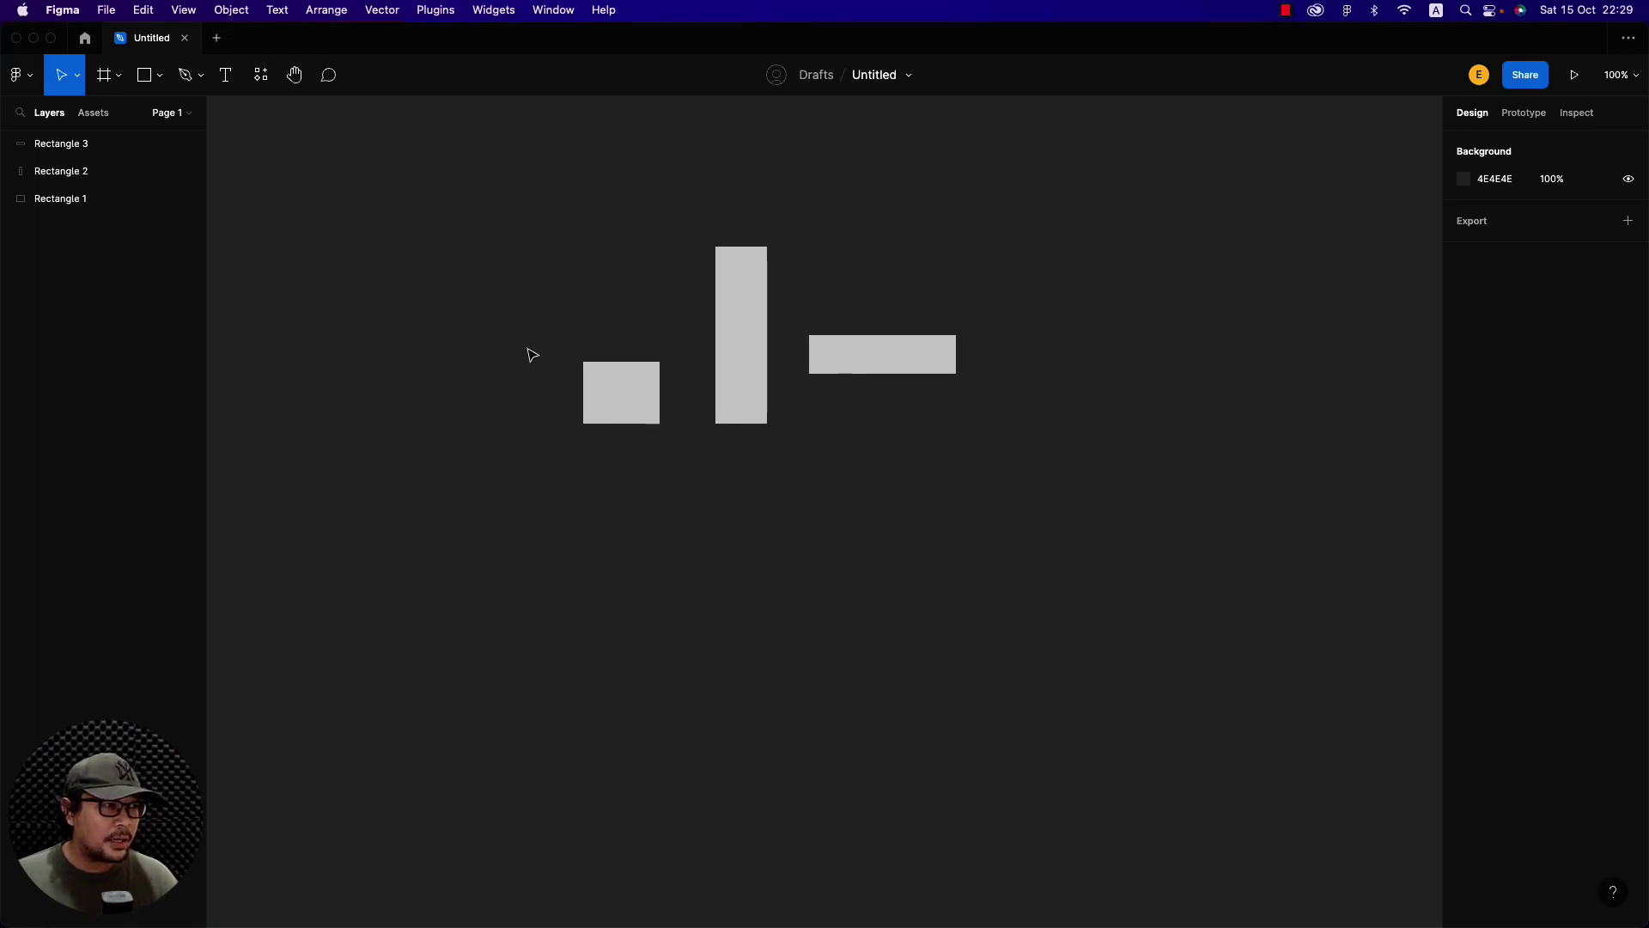
{"action": "left_click_drag", "start_coordinate": [533, 183], "coordinate": [1081, 544]}
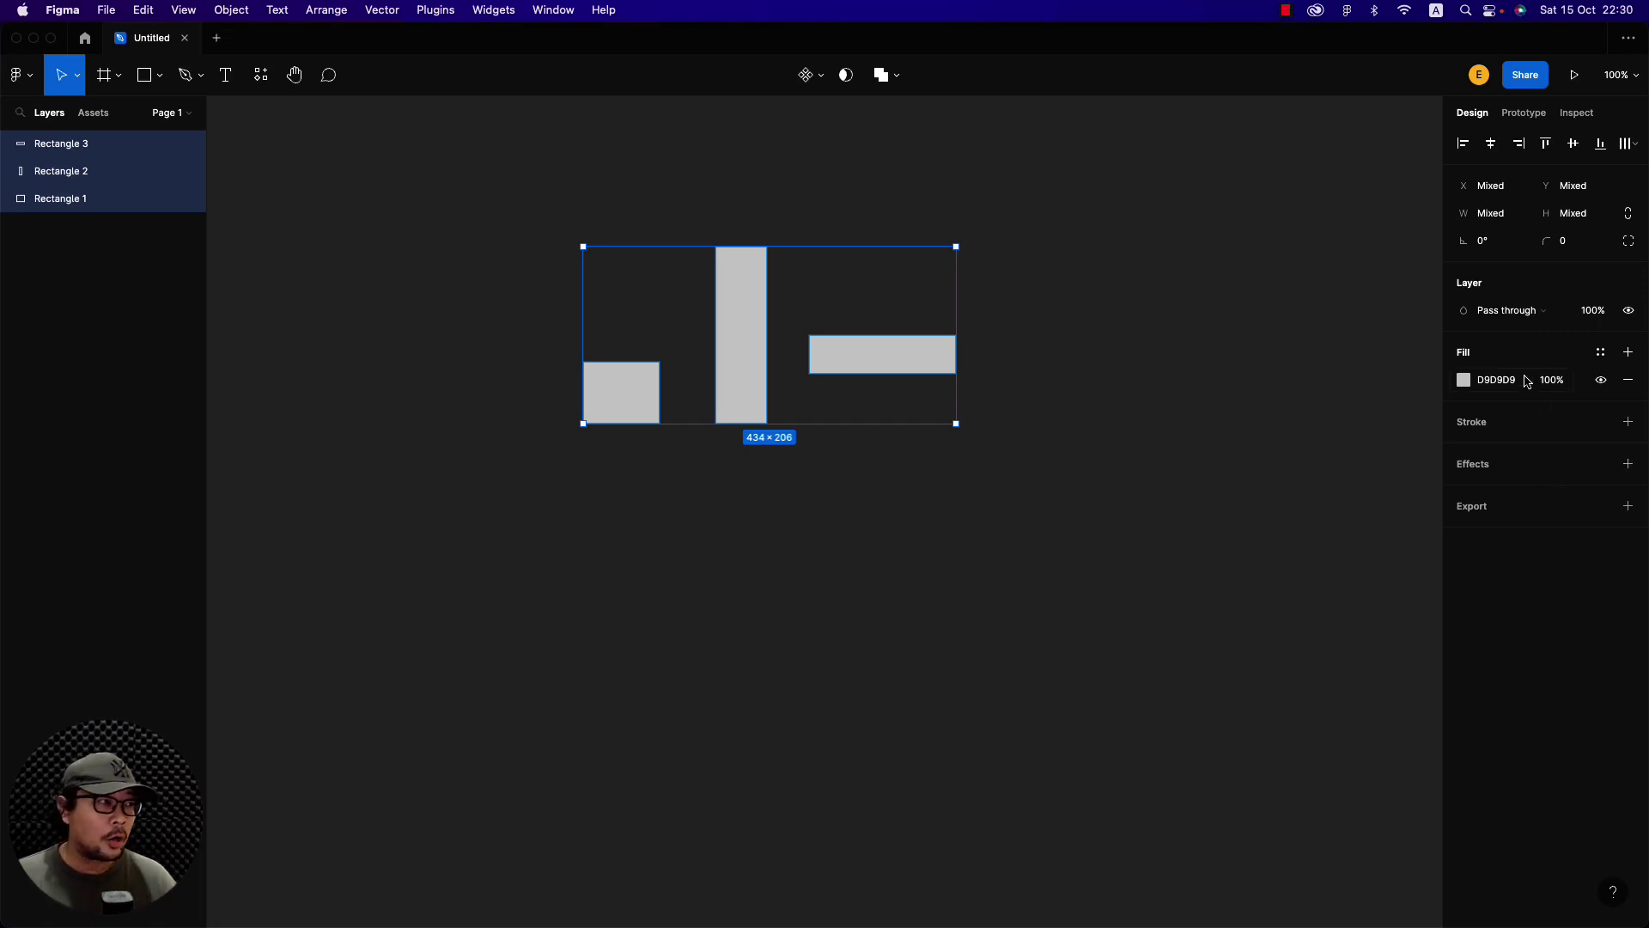
Nudge the wide flat rectangle right until all three sit 65 px apart, spanning 450×206
{"action": "left_click", "coordinate": [678, 402]}
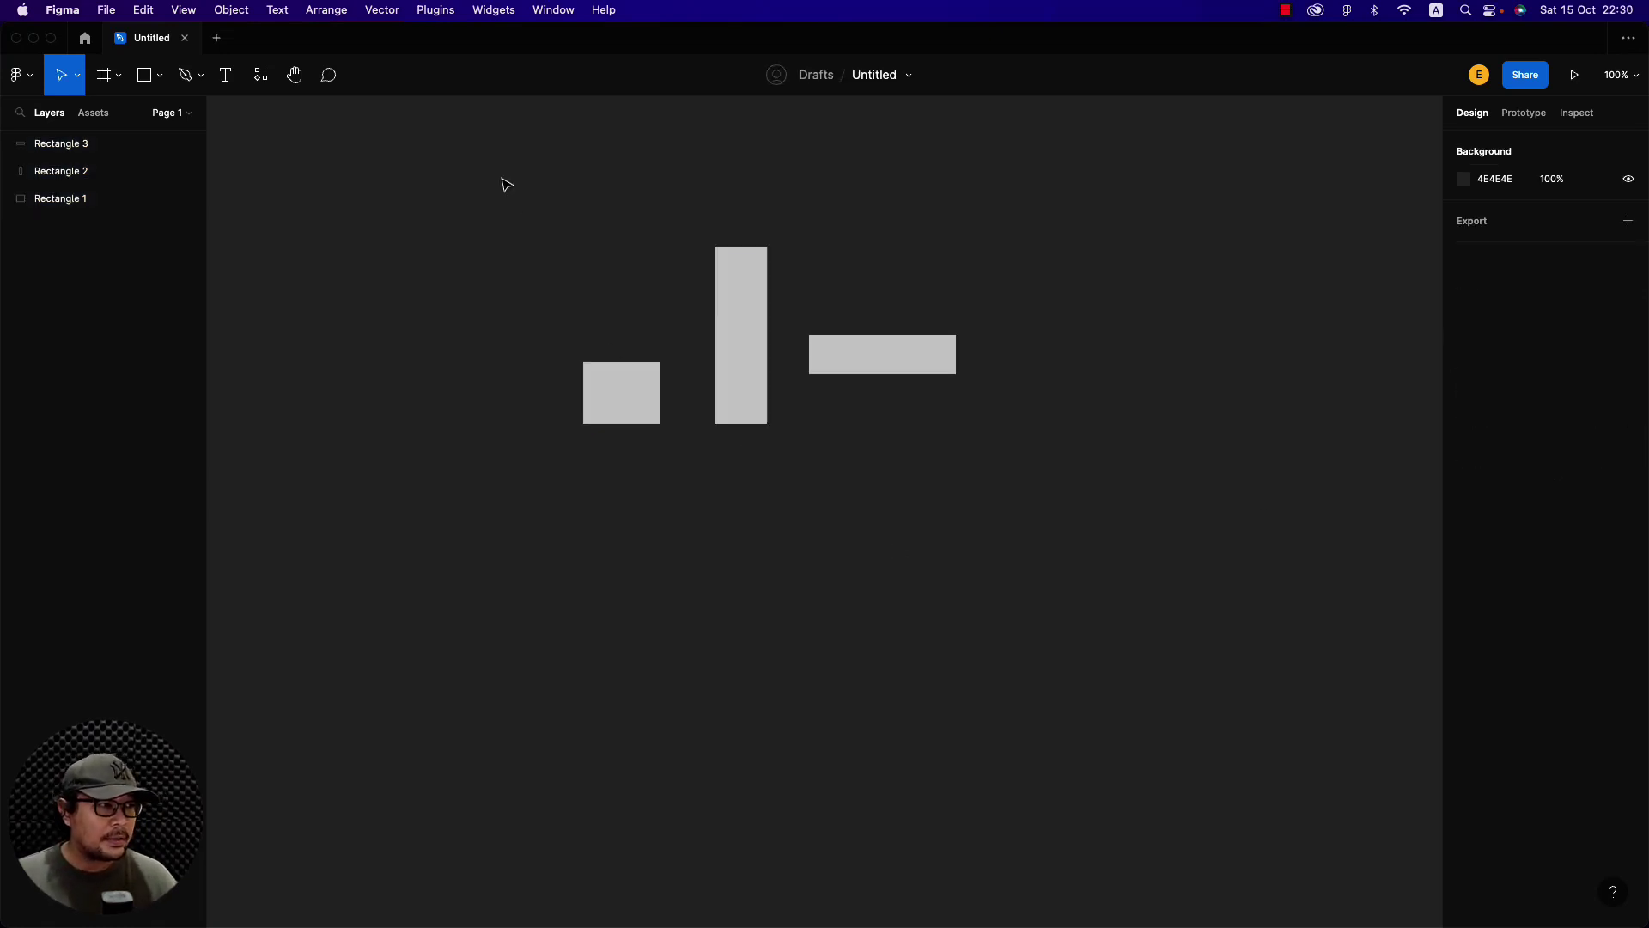
{"action": "mouse_move", "coordinate": [505, 182]}
{"action": "left_mouse_down"}
{"action": "mouse_move", "coordinate": [718, 482]}
{"action": "mouse_move", "coordinate": [775, 520]}
{"action": "left_mouse_up"}
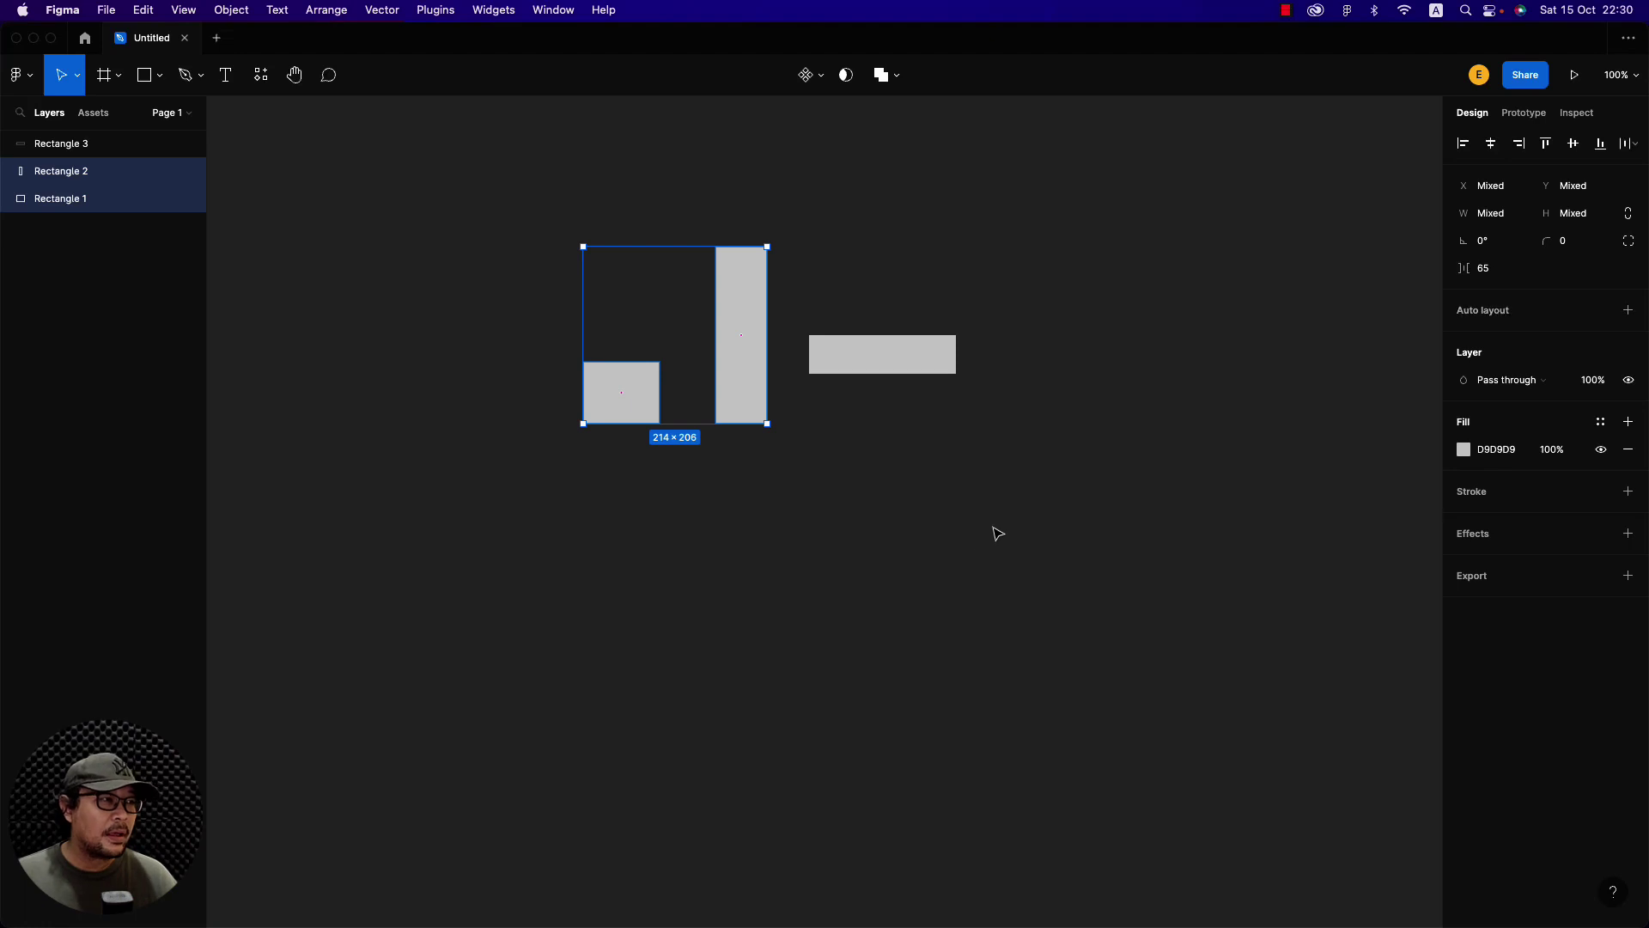
{"action": "left_click", "coordinate": [826, 527]}
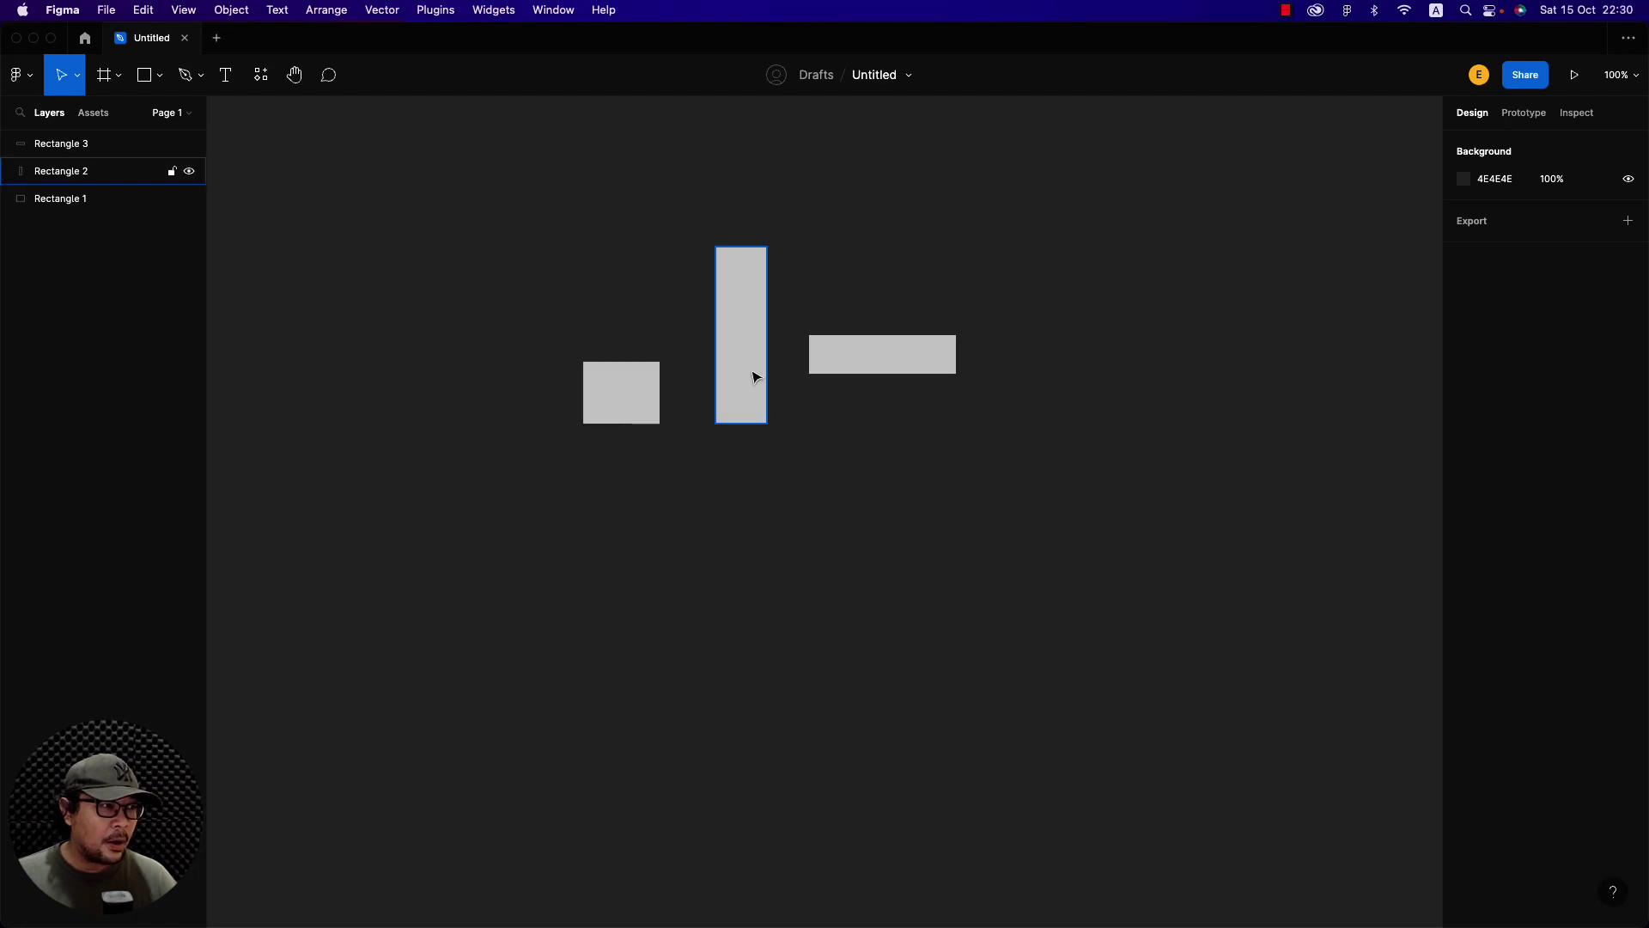
{"action": "left_click", "coordinate": [853, 365]}
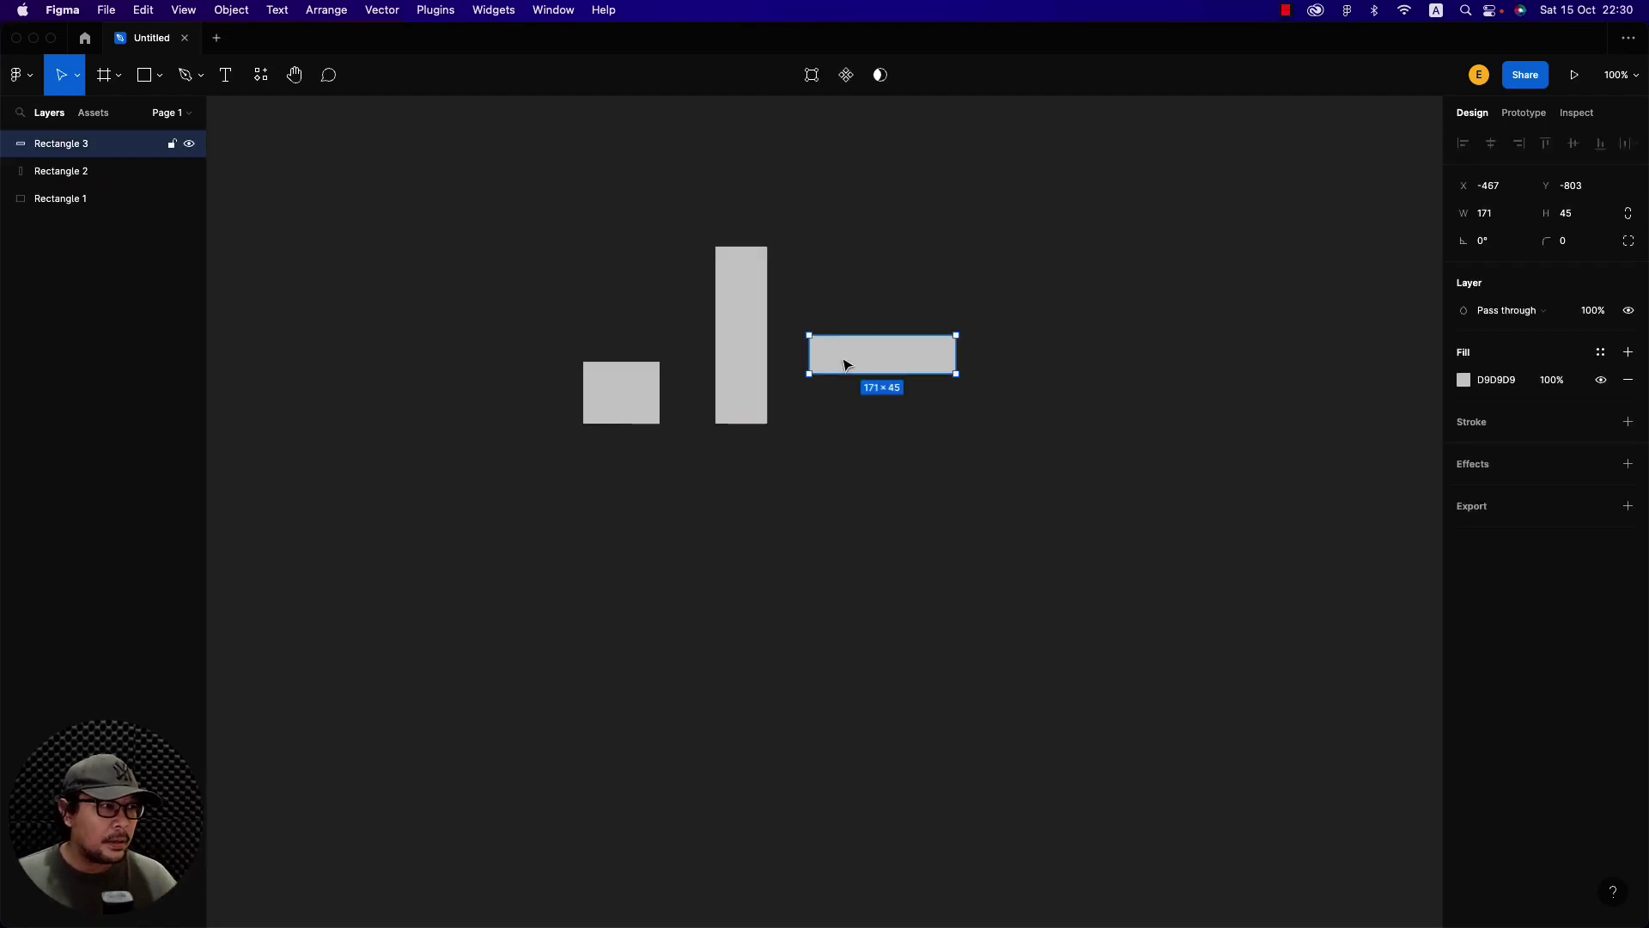
{"action": "left_click_drag", "start_coordinate": [853, 365], "coordinate": [859, 365]}
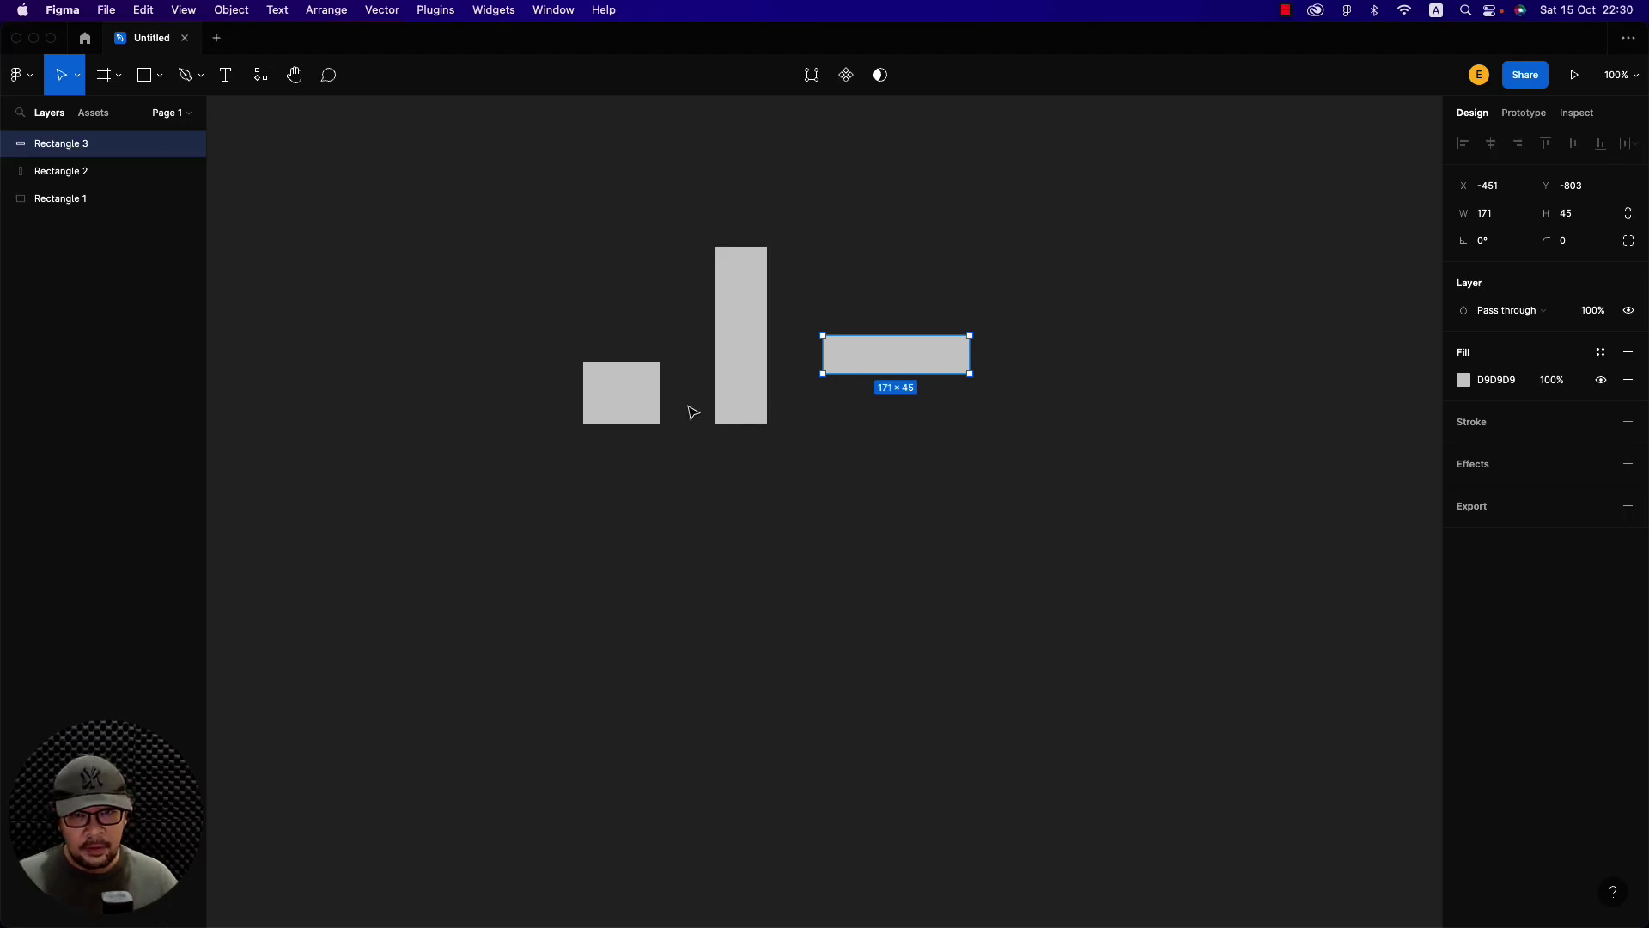
{"action": "left_click", "coordinate": [788, 415]}
{"action": "mouse_move", "coordinate": [479, 188]}
{"action": "left_mouse_down"}
{"action": "mouse_move", "coordinate": [1069, 518]}
{"action": "mouse_move", "coordinate": [1070, 536]}
{"action": "left_mouse_up"}
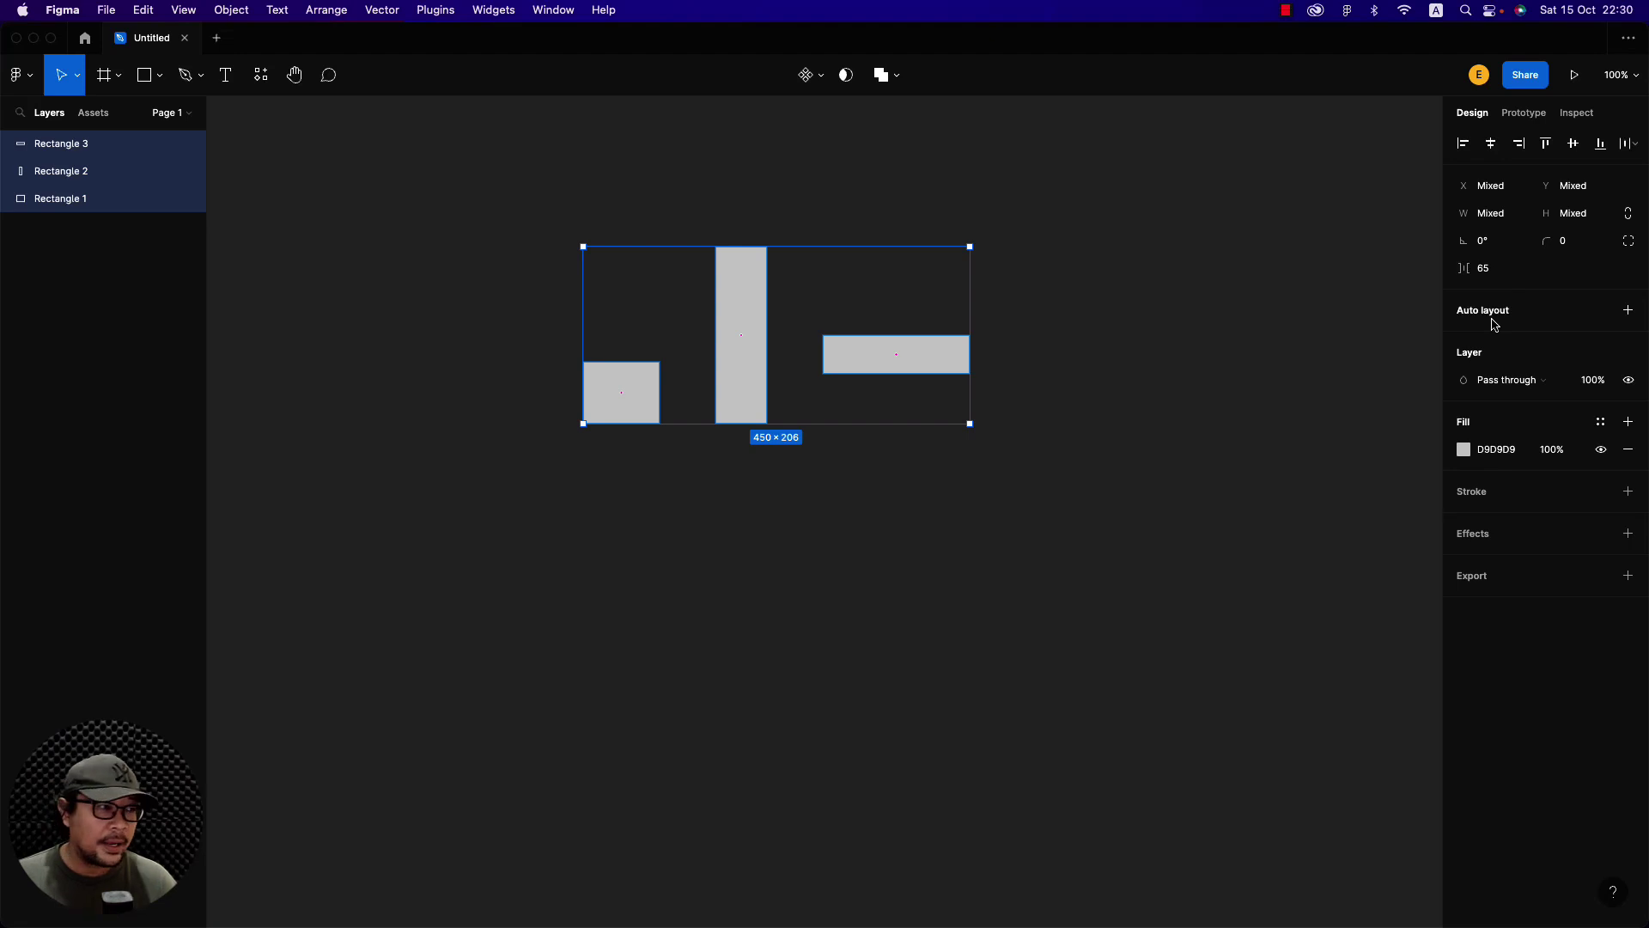
{"action": "left_click", "coordinate": [956, 546]}
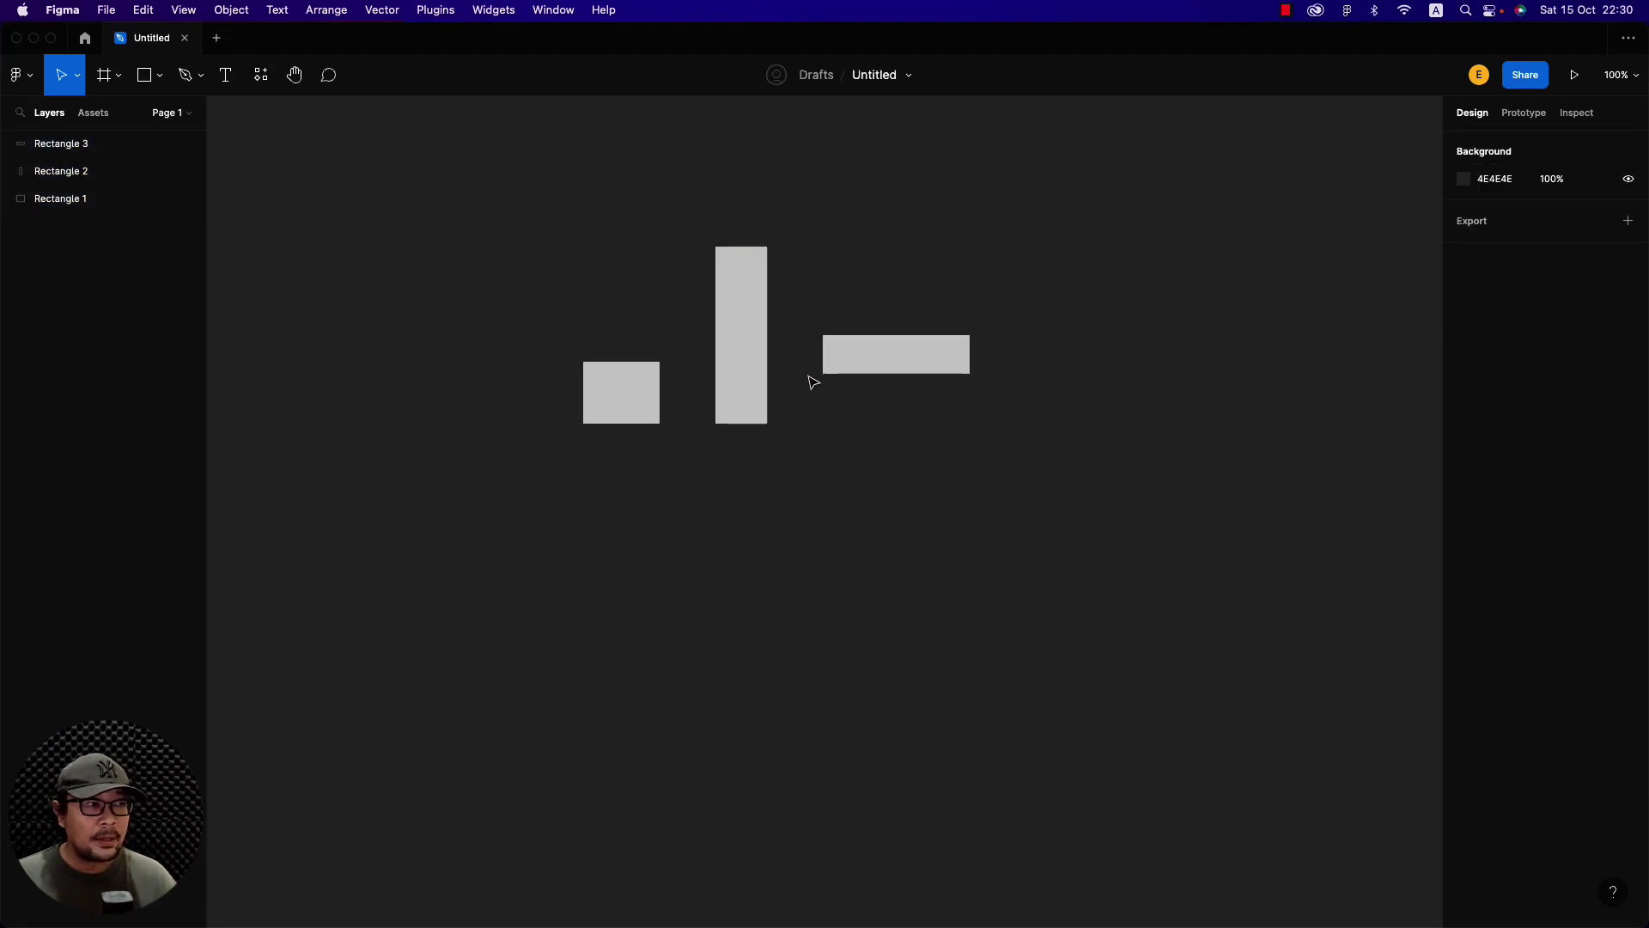
Draw a trial fourth rectangle on the right and move it toward the others
{"action": "left_click", "coordinate": [162, 79]}
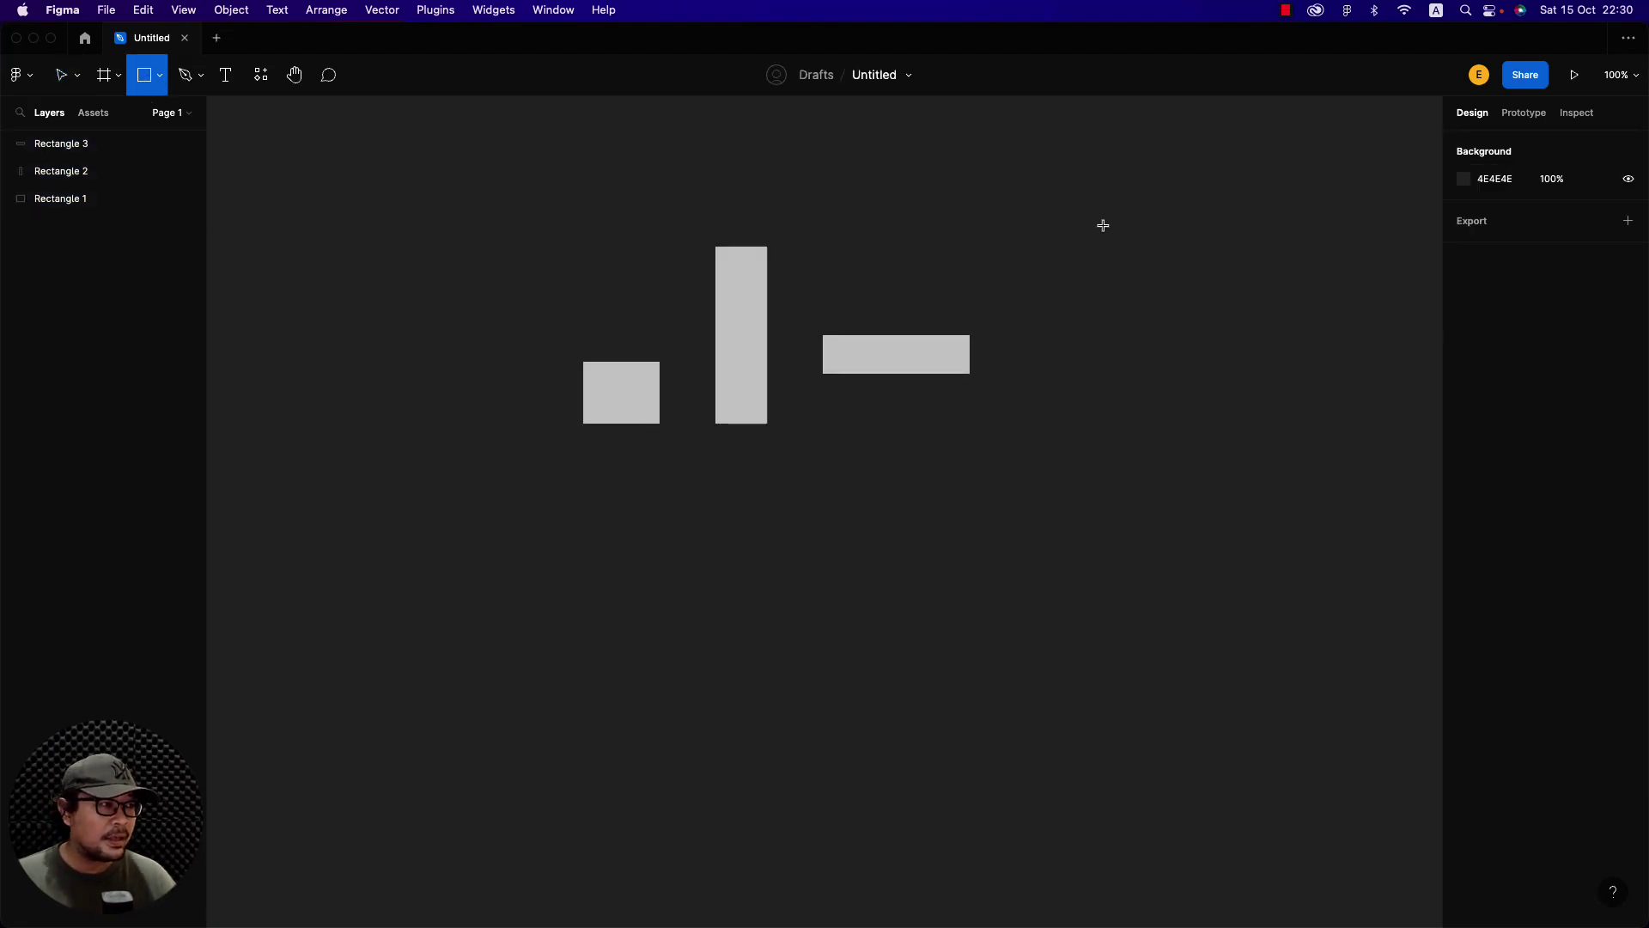
{"action": "left_click_drag", "start_coordinate": [1103, 225], "coordinate": [1236, 433]}
{"action": "left_click", "coordinate": [1200, 552]}
{"action": "left_click_drag", "start_coordinate": [1252, 533], "coordinate": [467, 181]}
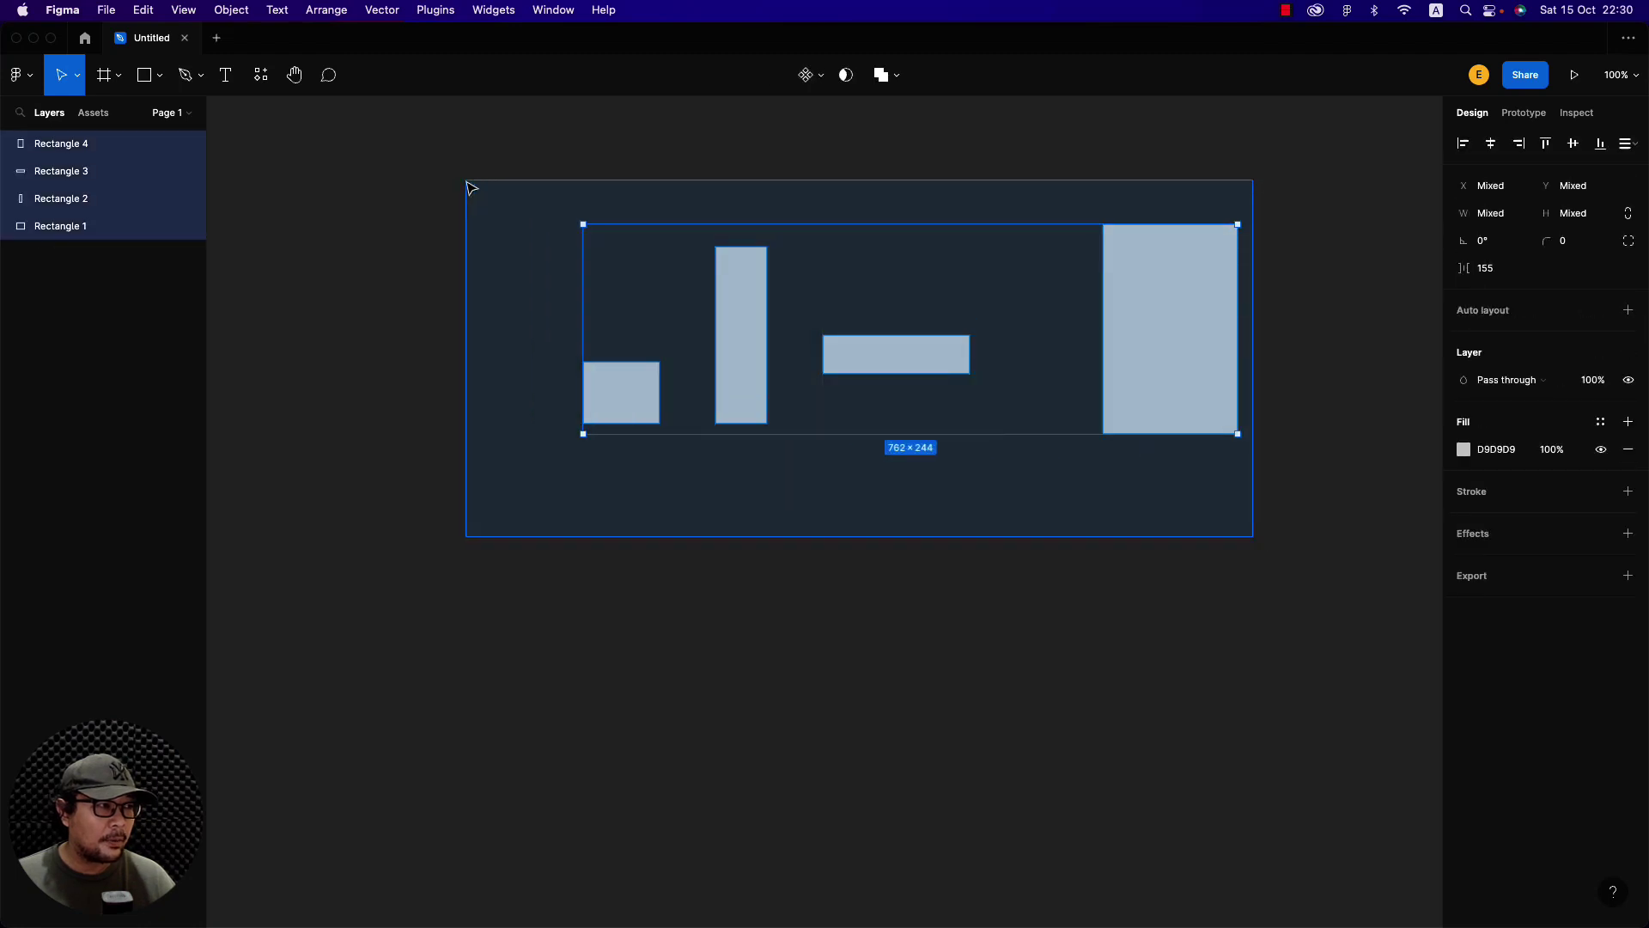
{"action": "left_click", "coordinate": [1096, 555]}
{"action": "left_click_drag", "start_coordinate": [1267, 509], "coordinate": [524, 178]}
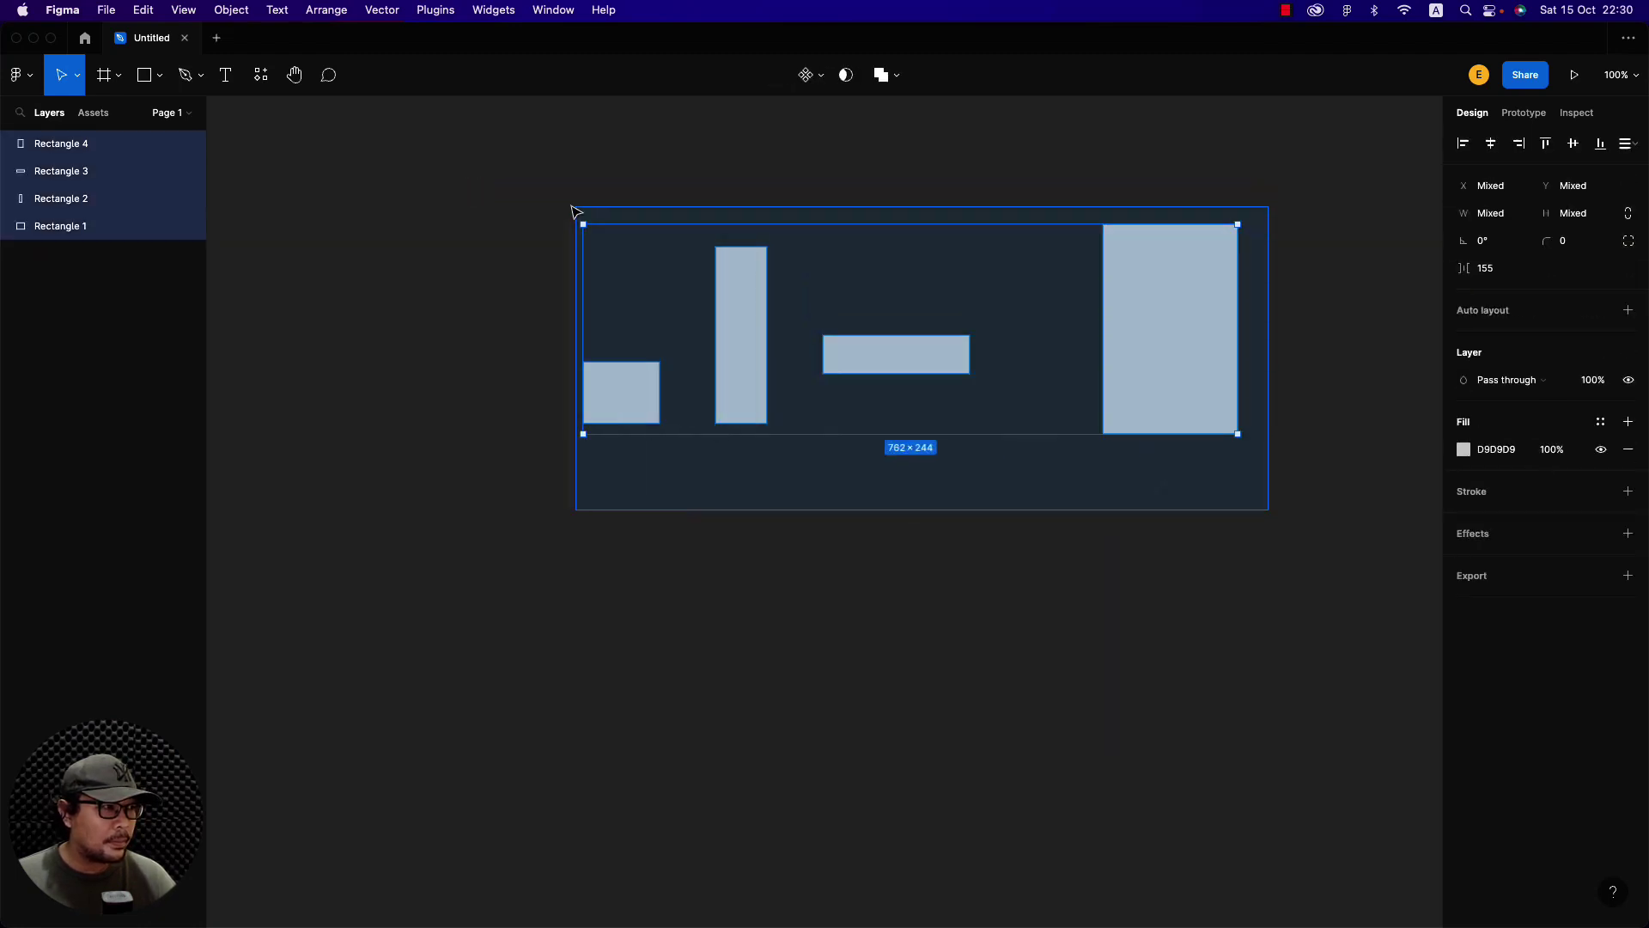
{"action": "left_click", "coordinate": [954, 497]}
{"action": "left_click_drag", "start_coordinate": [1159, 361], "coordinate": [1084, 365]}
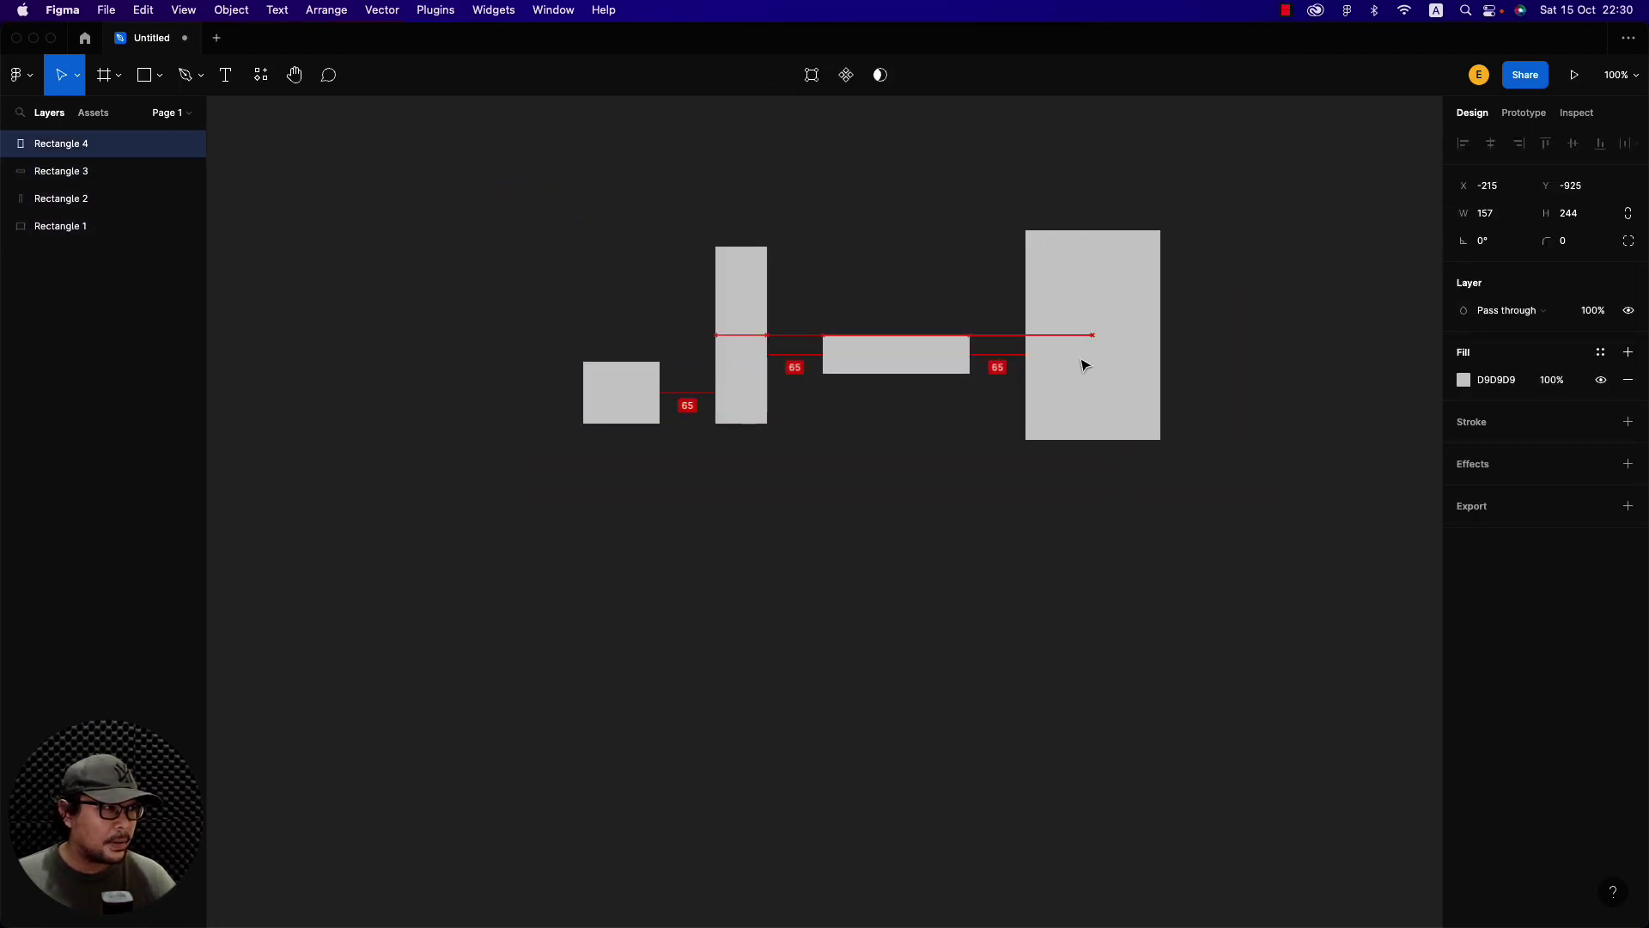
{"action": "left_click_drag", "start_coordinate": [471, 181], "coordinate": [1239, 539]}
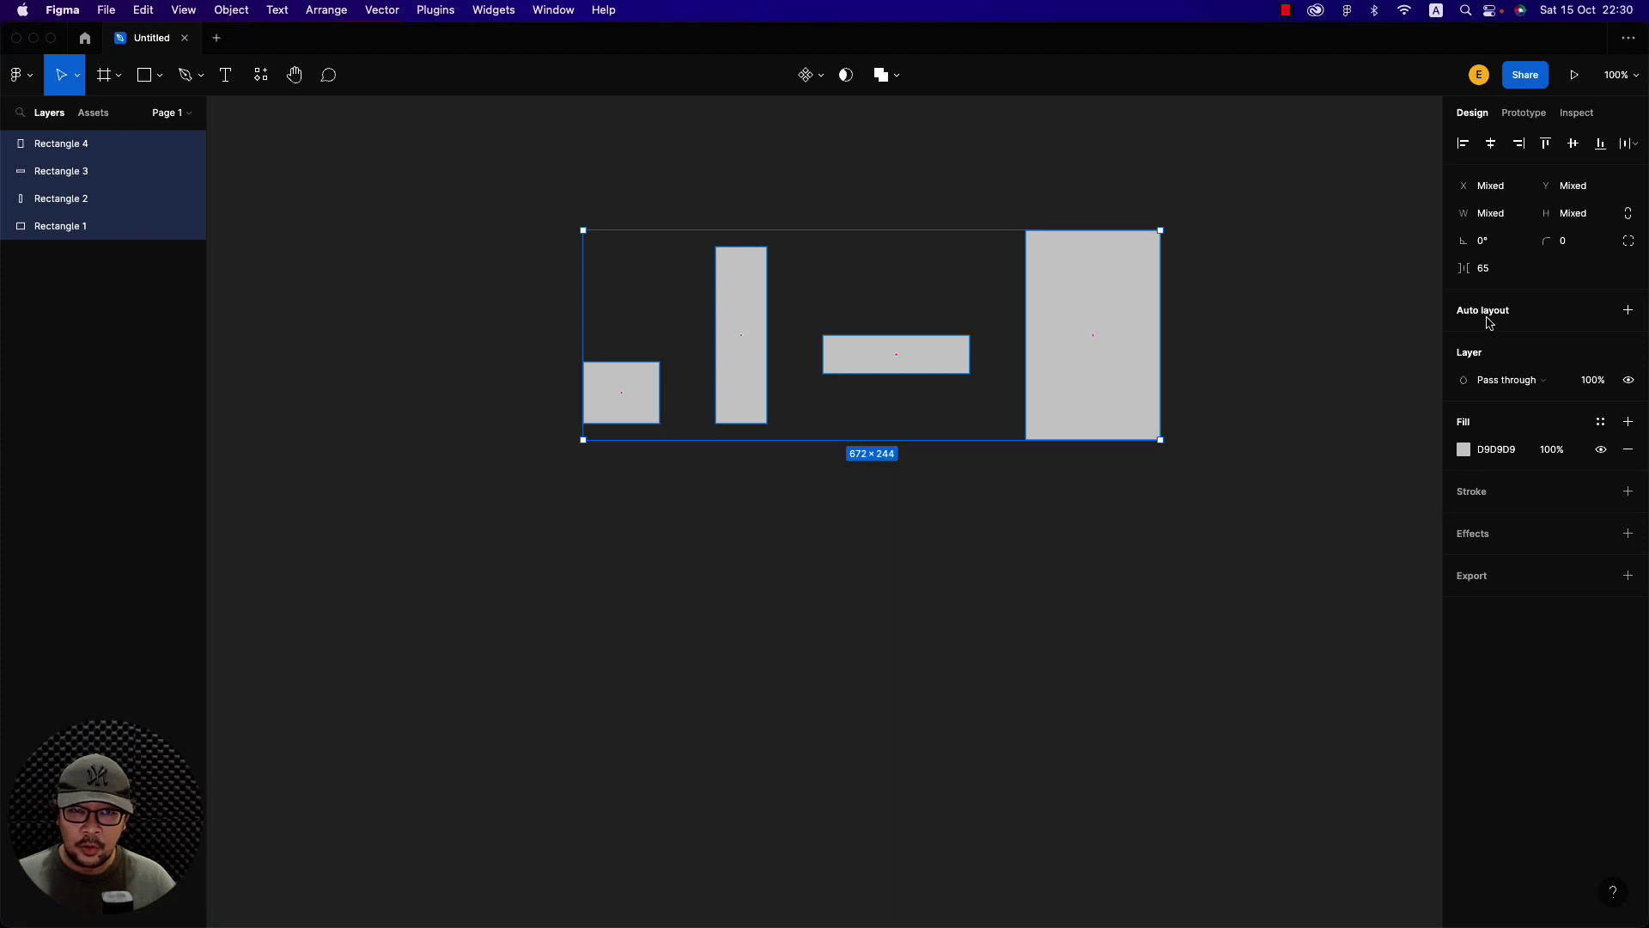
{"action": "key", "text": "Escape"}
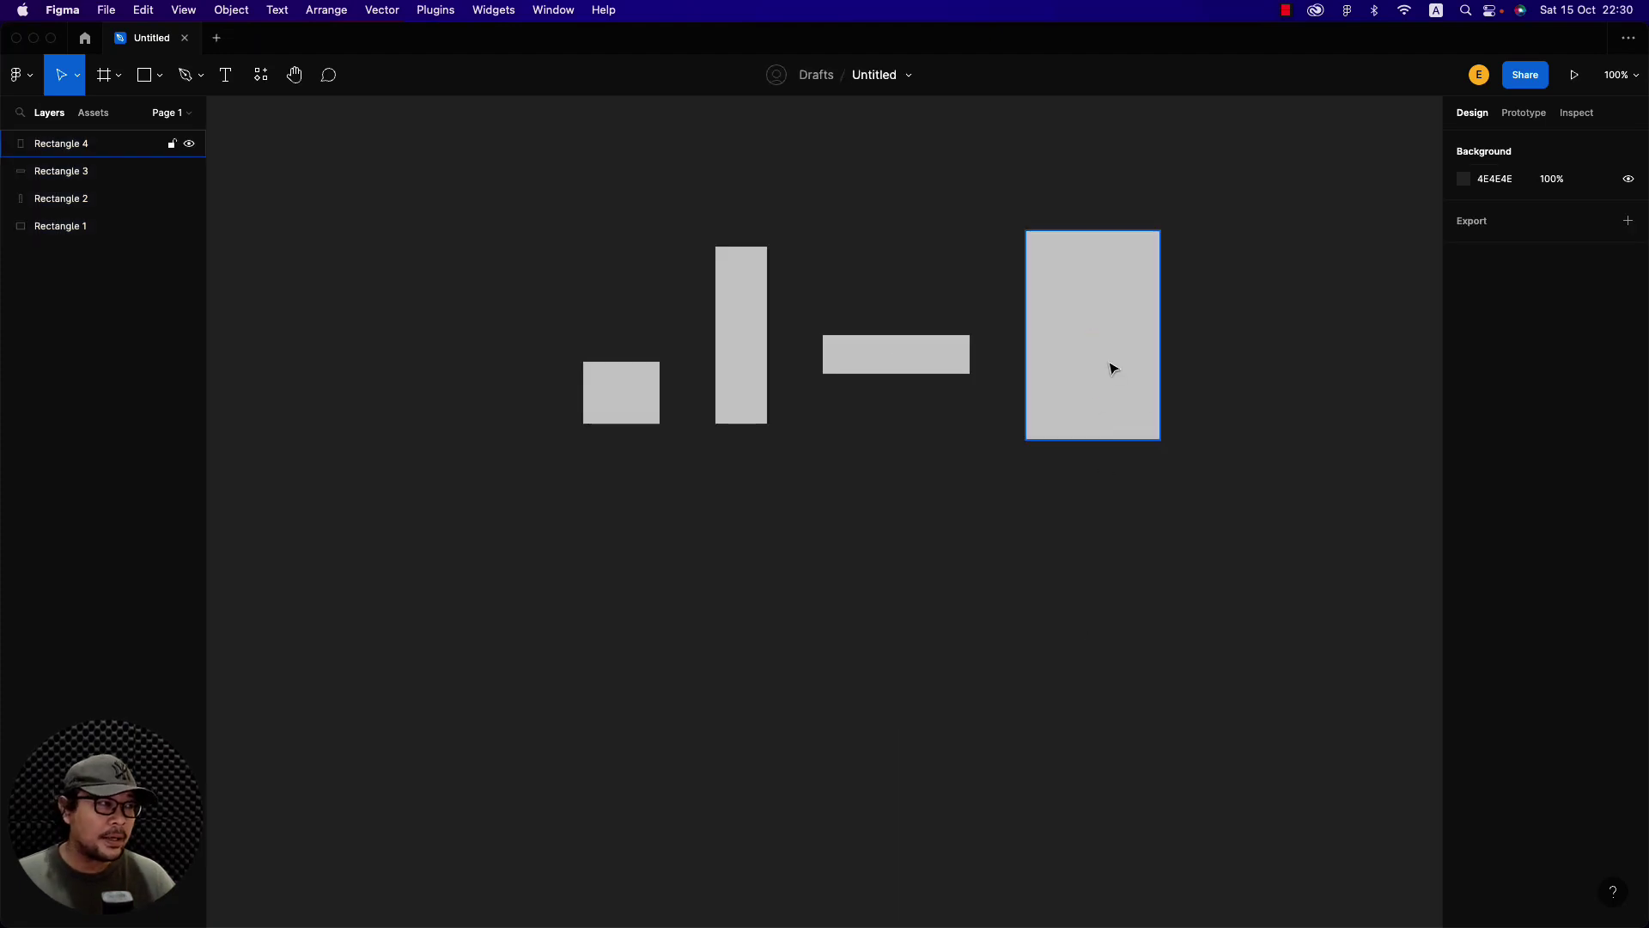
Delete the fourth rectangle and move the wide bar farther right, giving a 540×206 span
{"action": "left_click", "coordinate": [1109, 365]}
{"action": "key", "text": "Delete"}
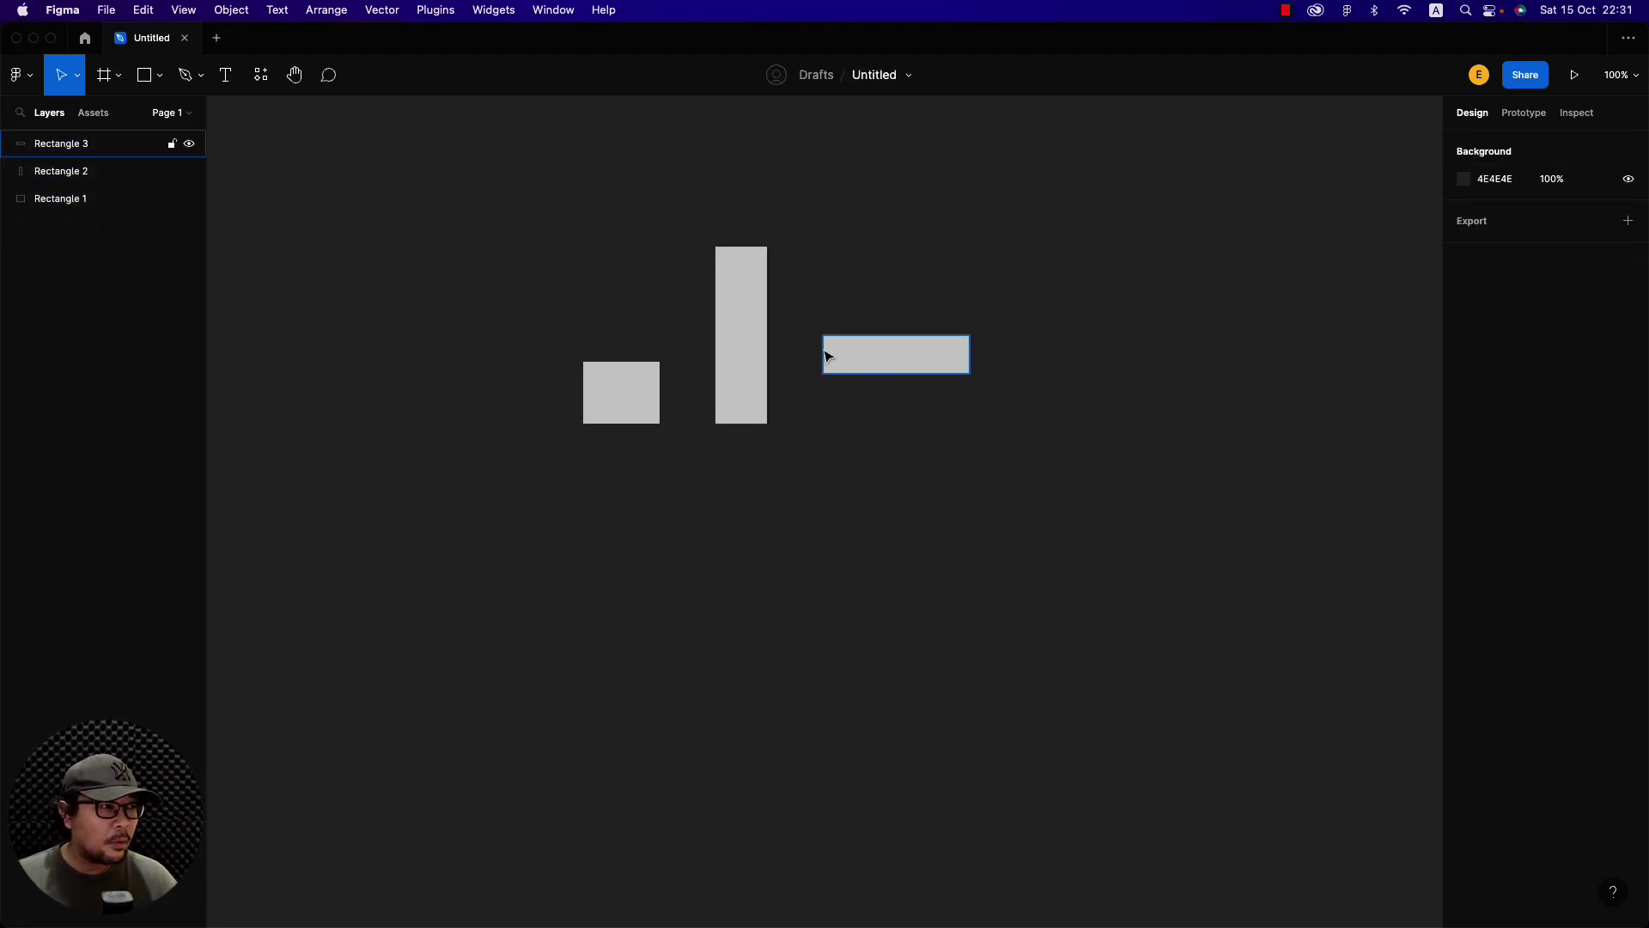
{"action": "left_click_drag", "start_coordinate": [857, 363], "coordinate": [935, 371]}
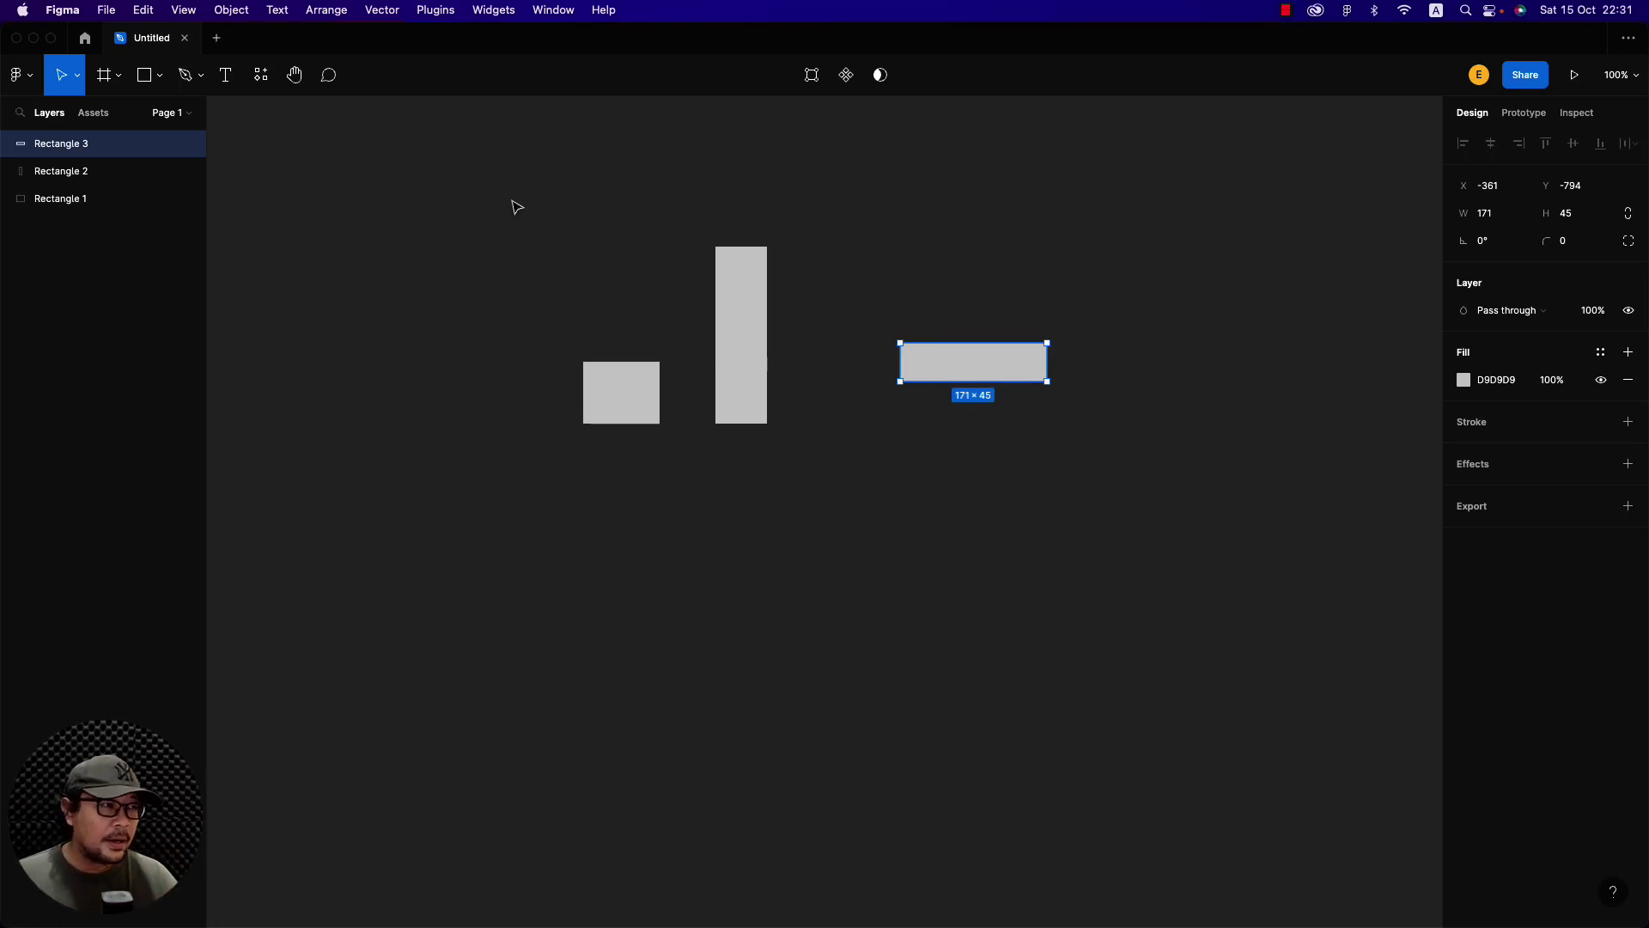
{"action": "left_click_drag", "start_coordinate": [484, 185], "coordinate": [1095, 499]}
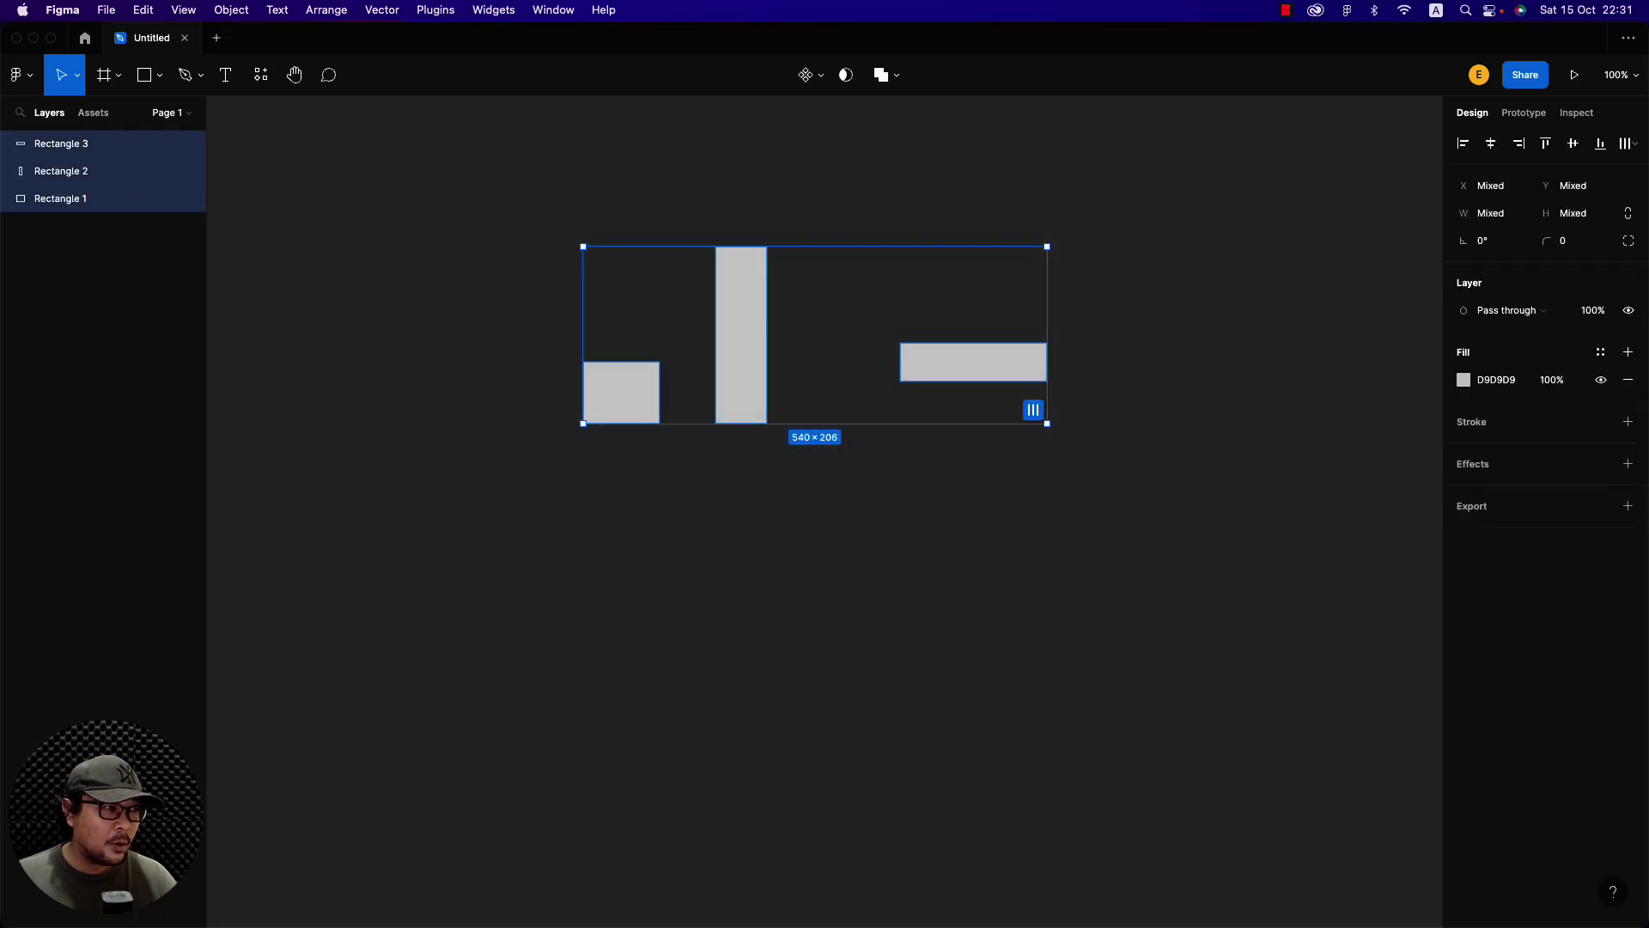
Wrap the three selected rectangles in an auto layout frame, Frame 1
{"action": "right_click", "coordinate": [747, 299]}
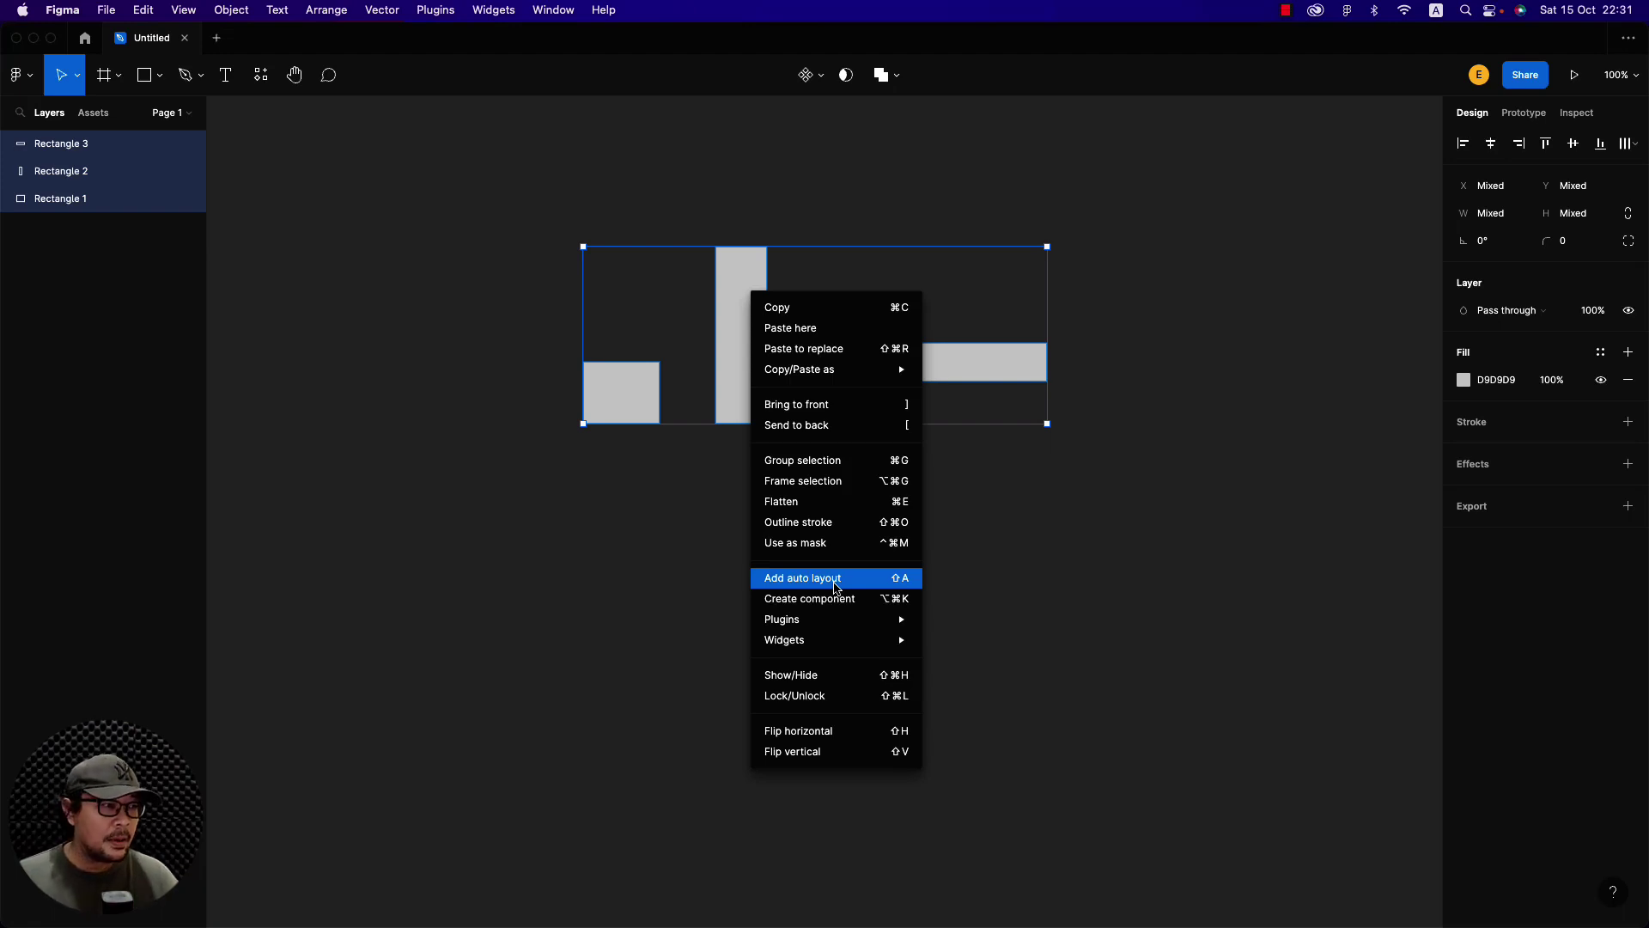
{"action": "left_click", "coordinate": [836, 588]}
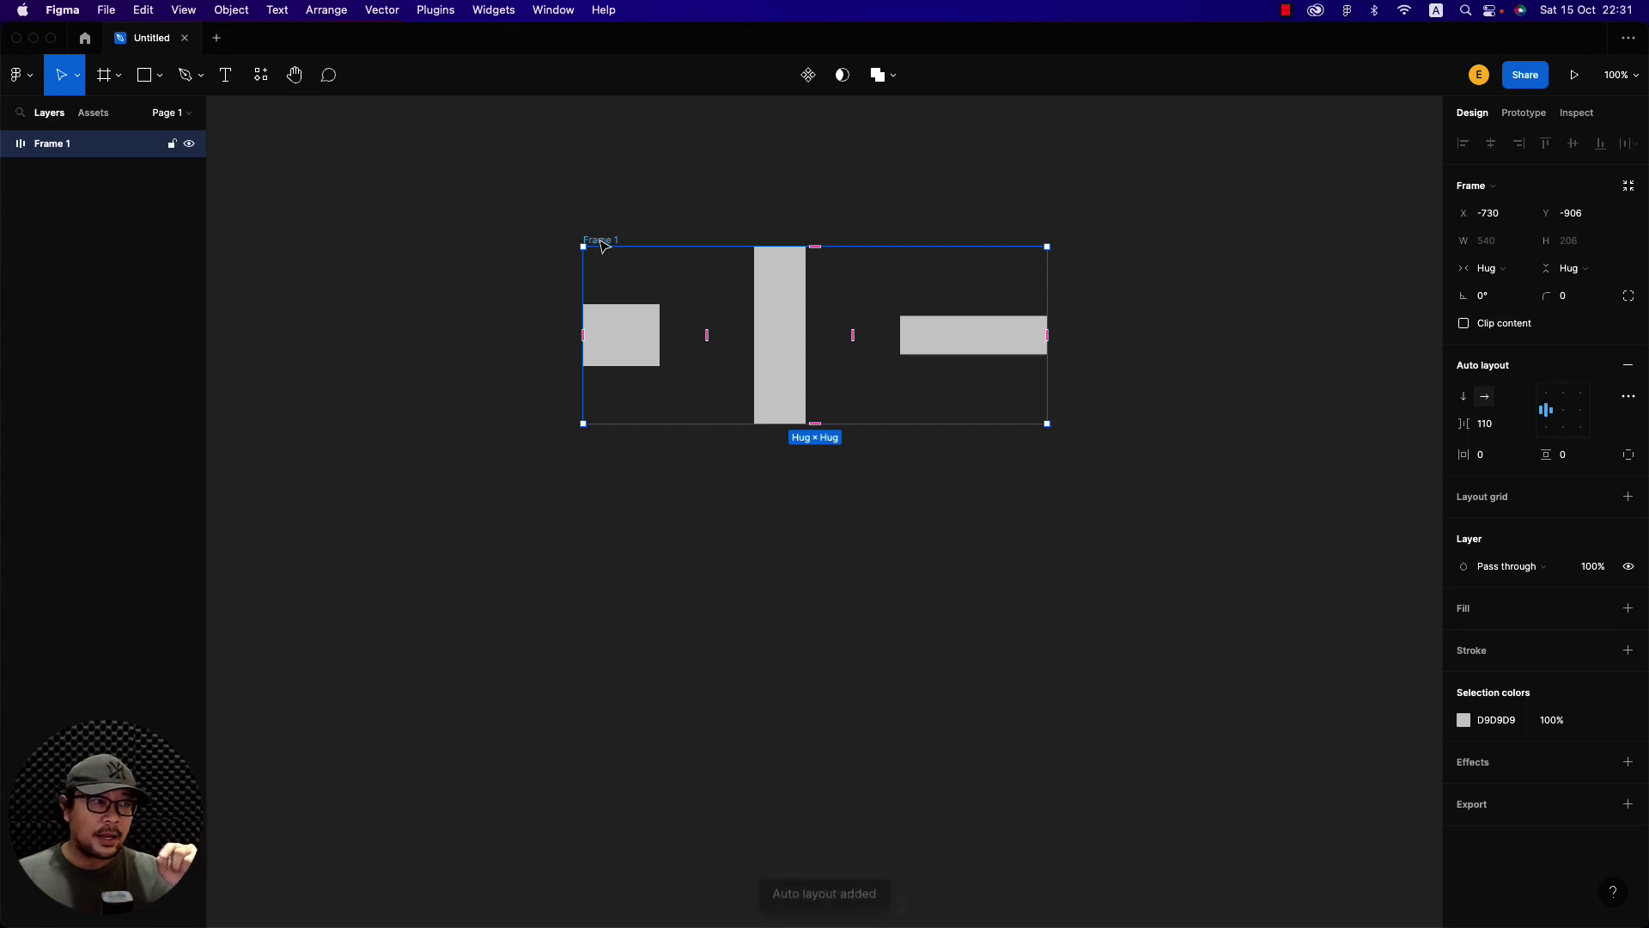
{"action": "mouse_move", "coordinate": [52, 142]}
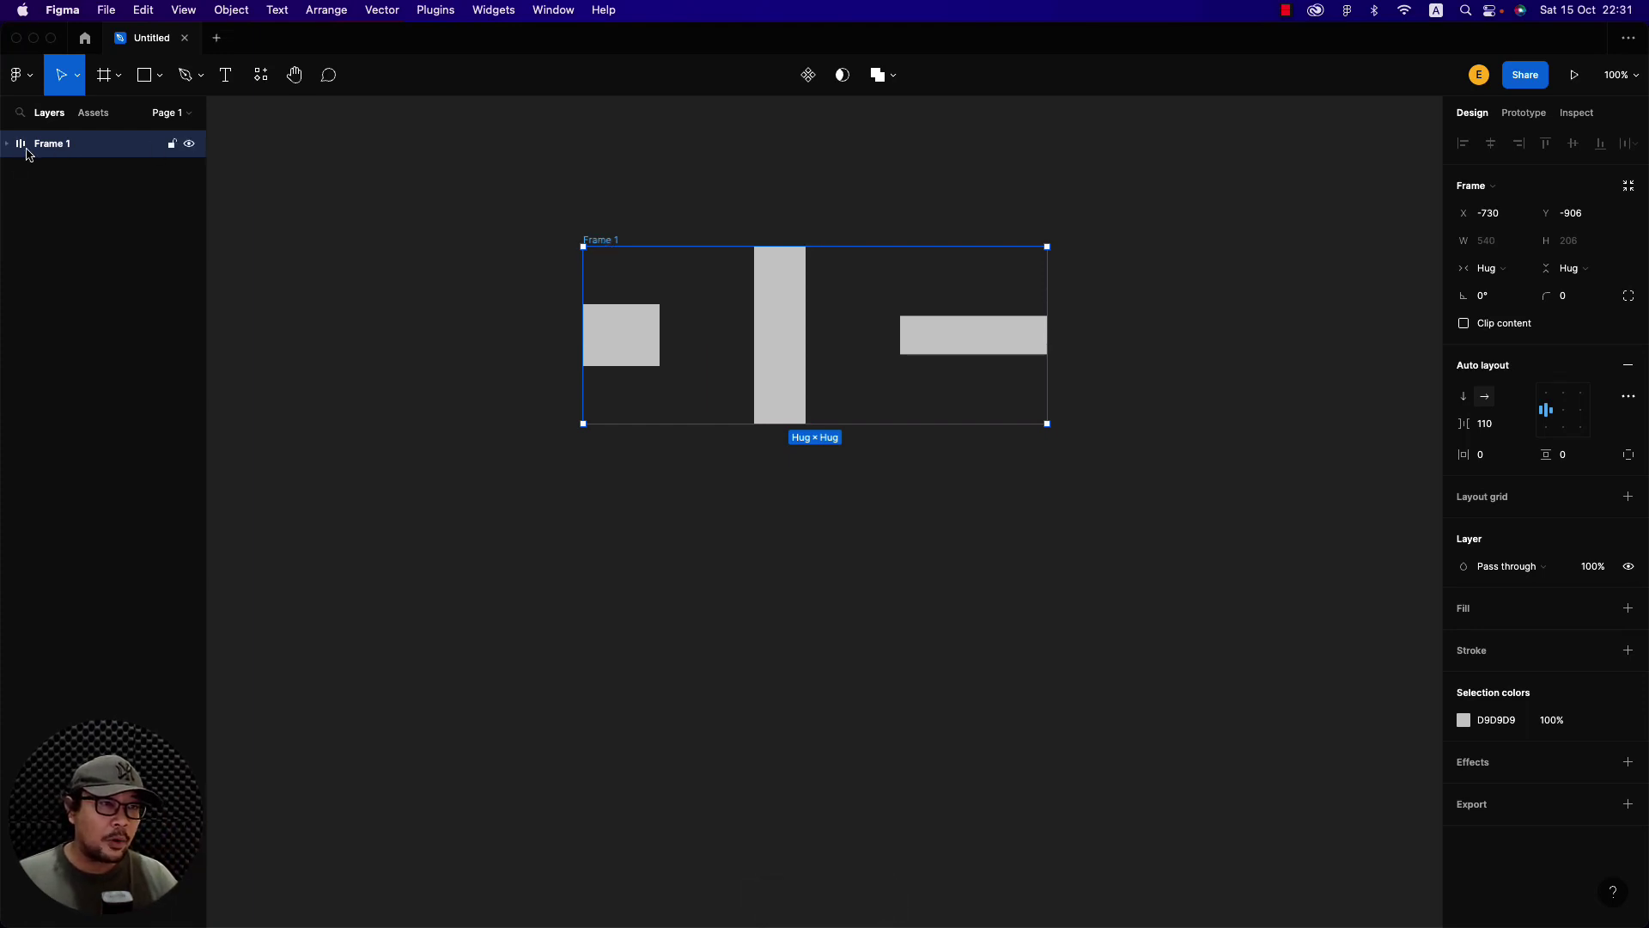
{"action": "left_click", "coordinate": [7, 144]}
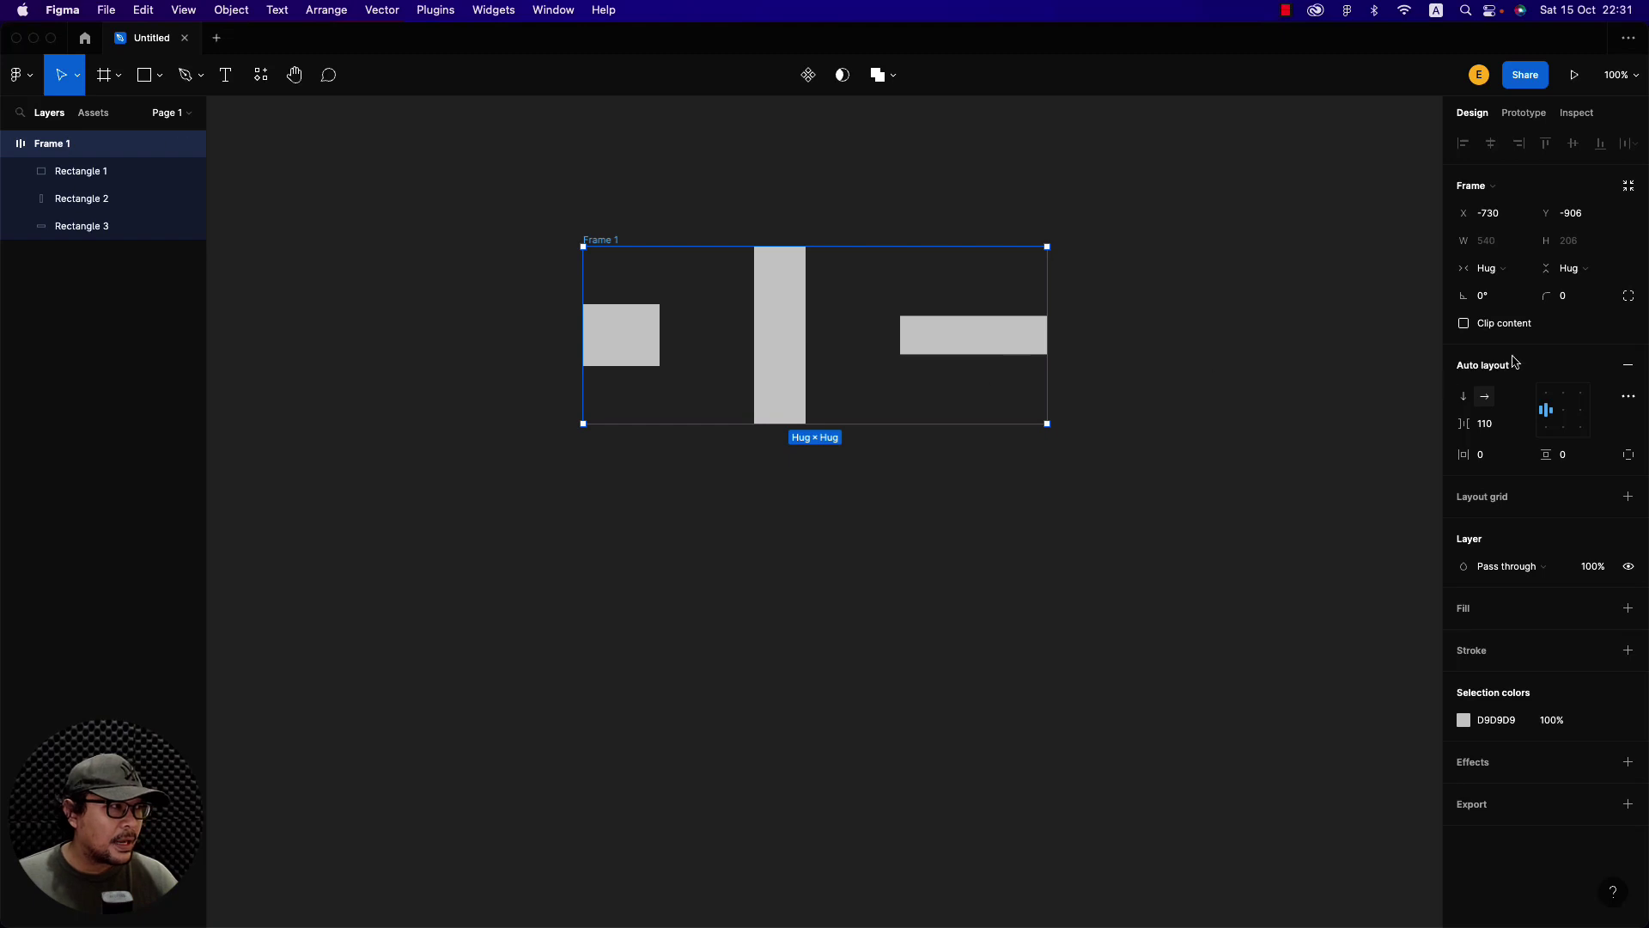
Switch Frame 1's auto layout direction to horizontal, leaving 110 spacing
{"action": "left_click", "coordinate": [1465, 407]}
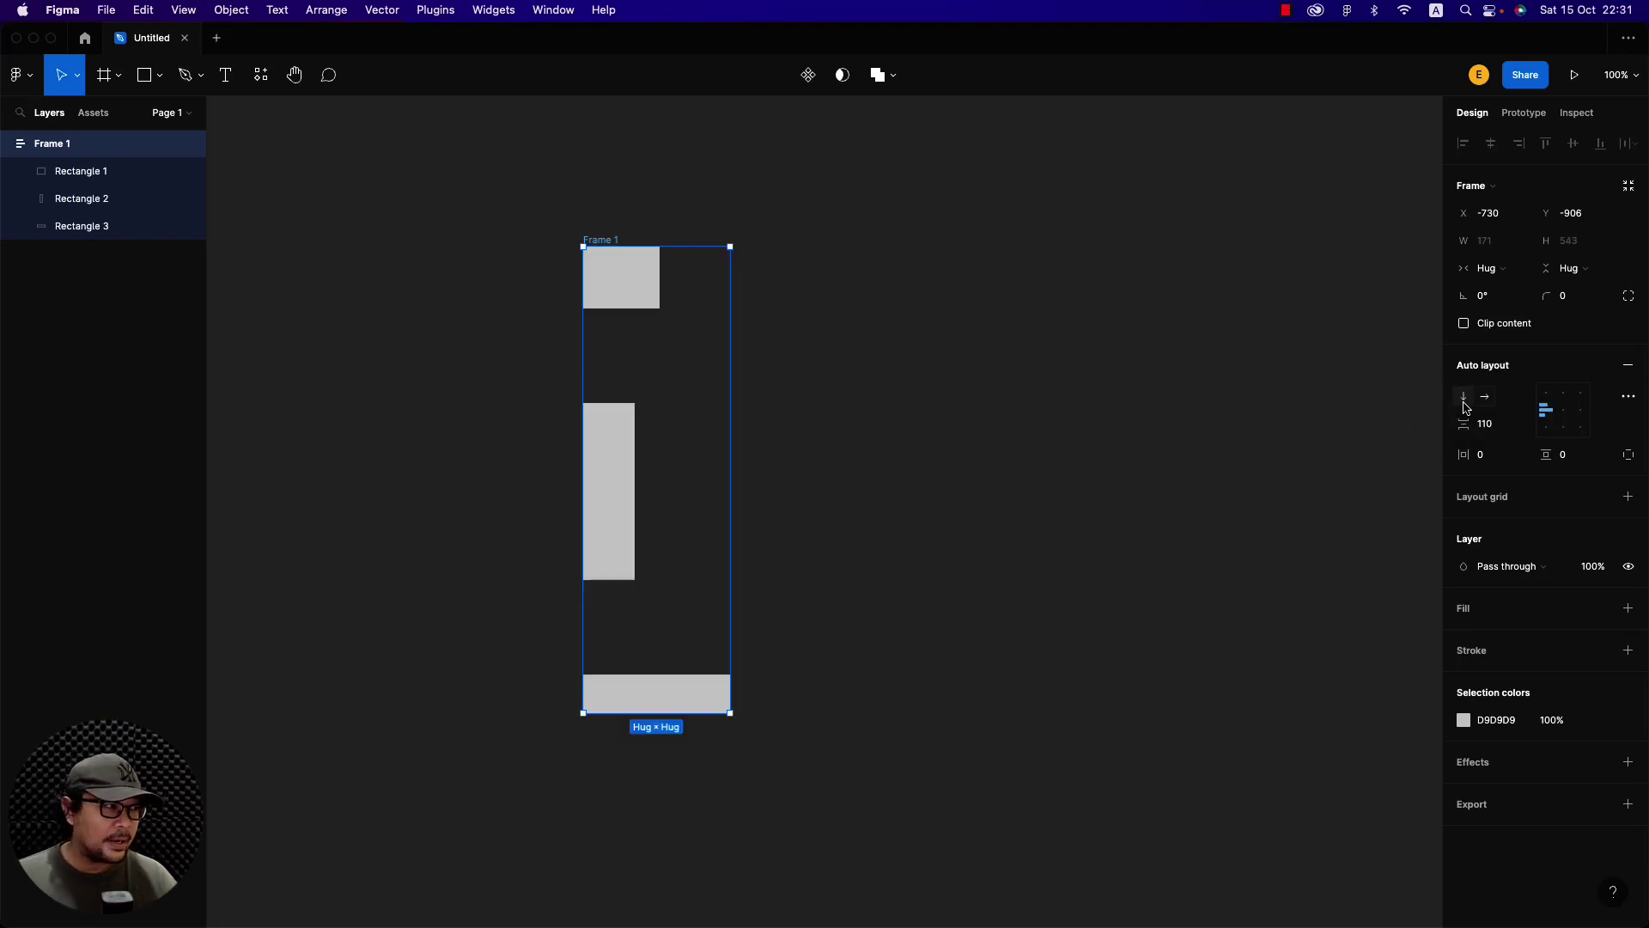
{"action": "left_click", "coordinate": [1486, 404]}
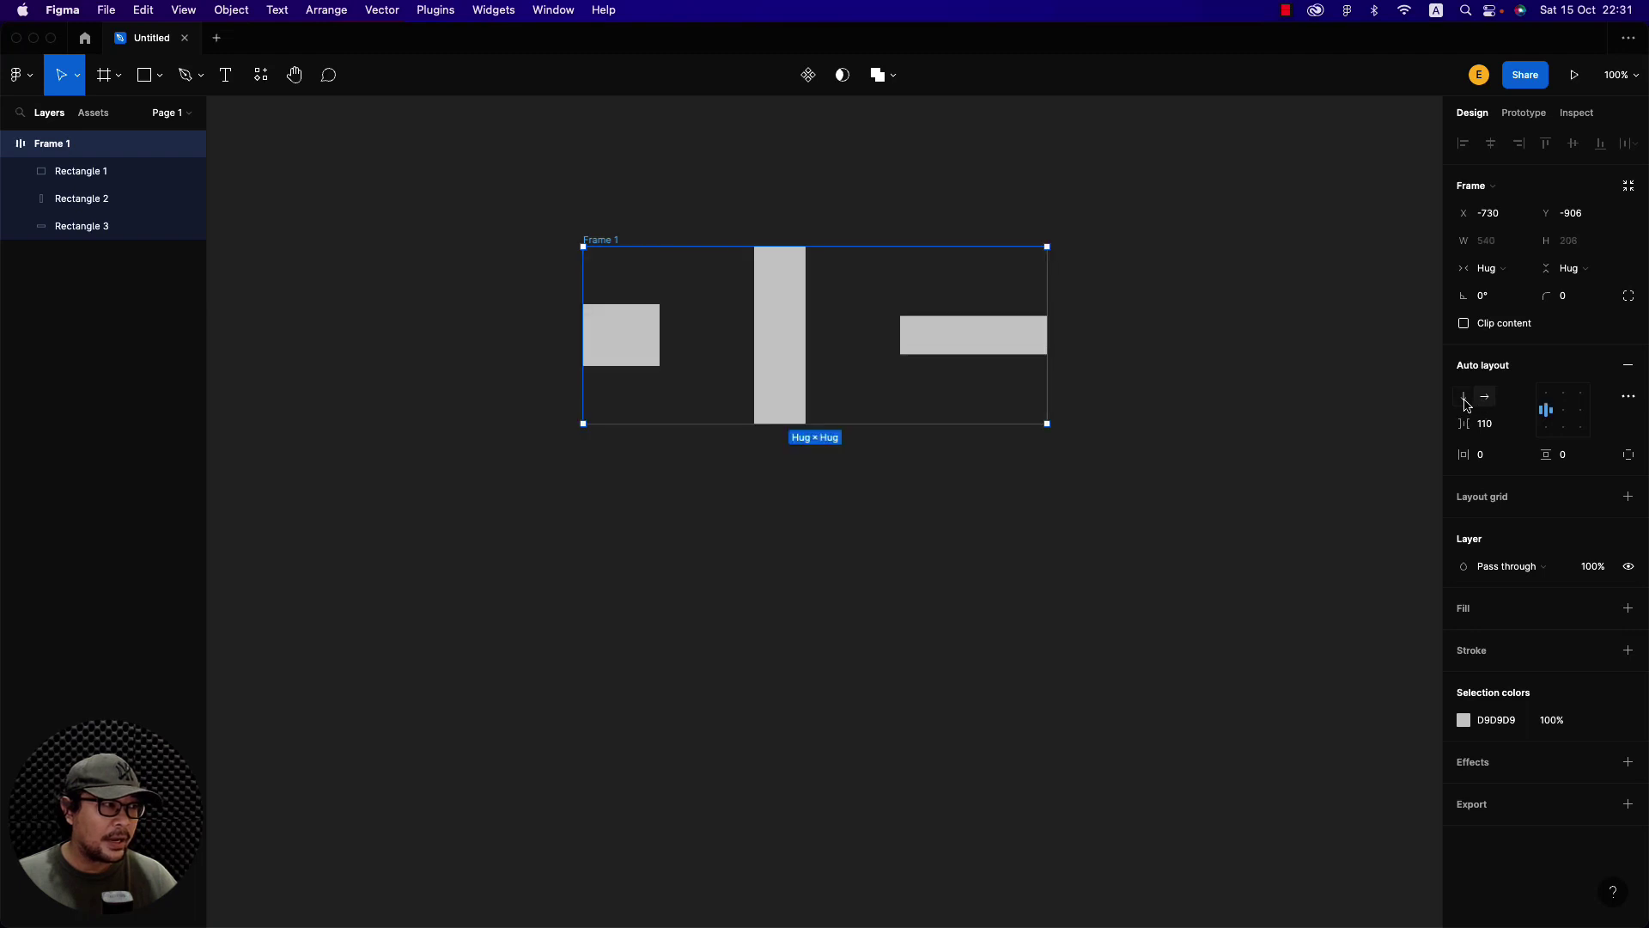
{"action": "left_click", "coordinate": [1464, 403]}
{"action": "left_click", "coordinate": [776, 571]}
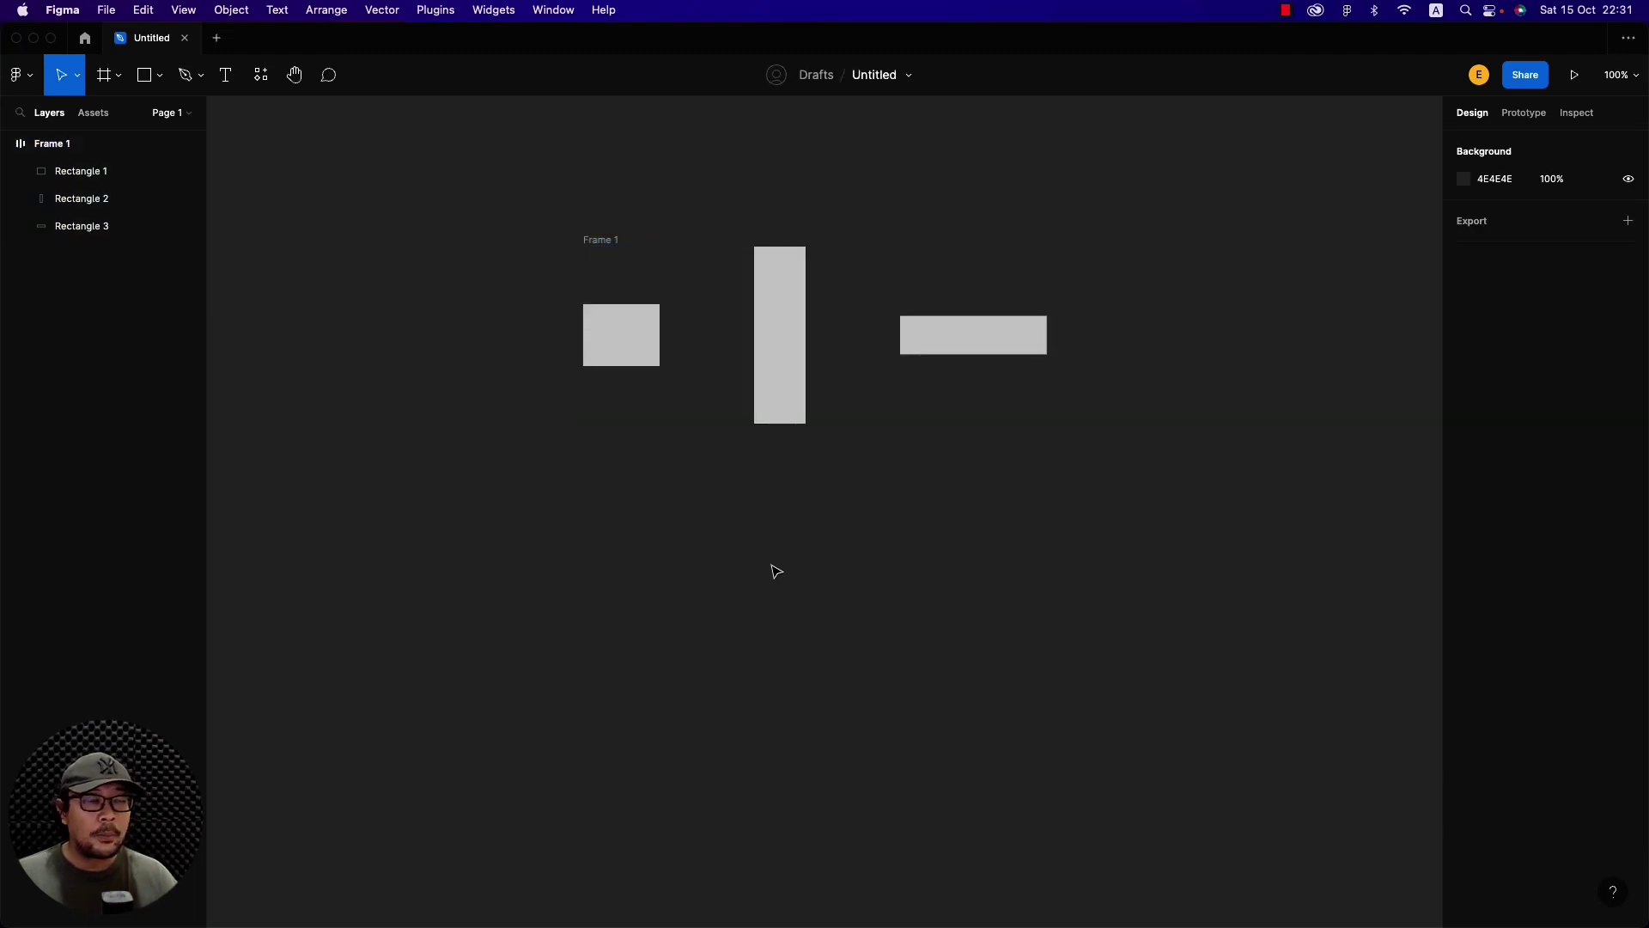
{"action": "left_click", "coordinate": [601, 241]}
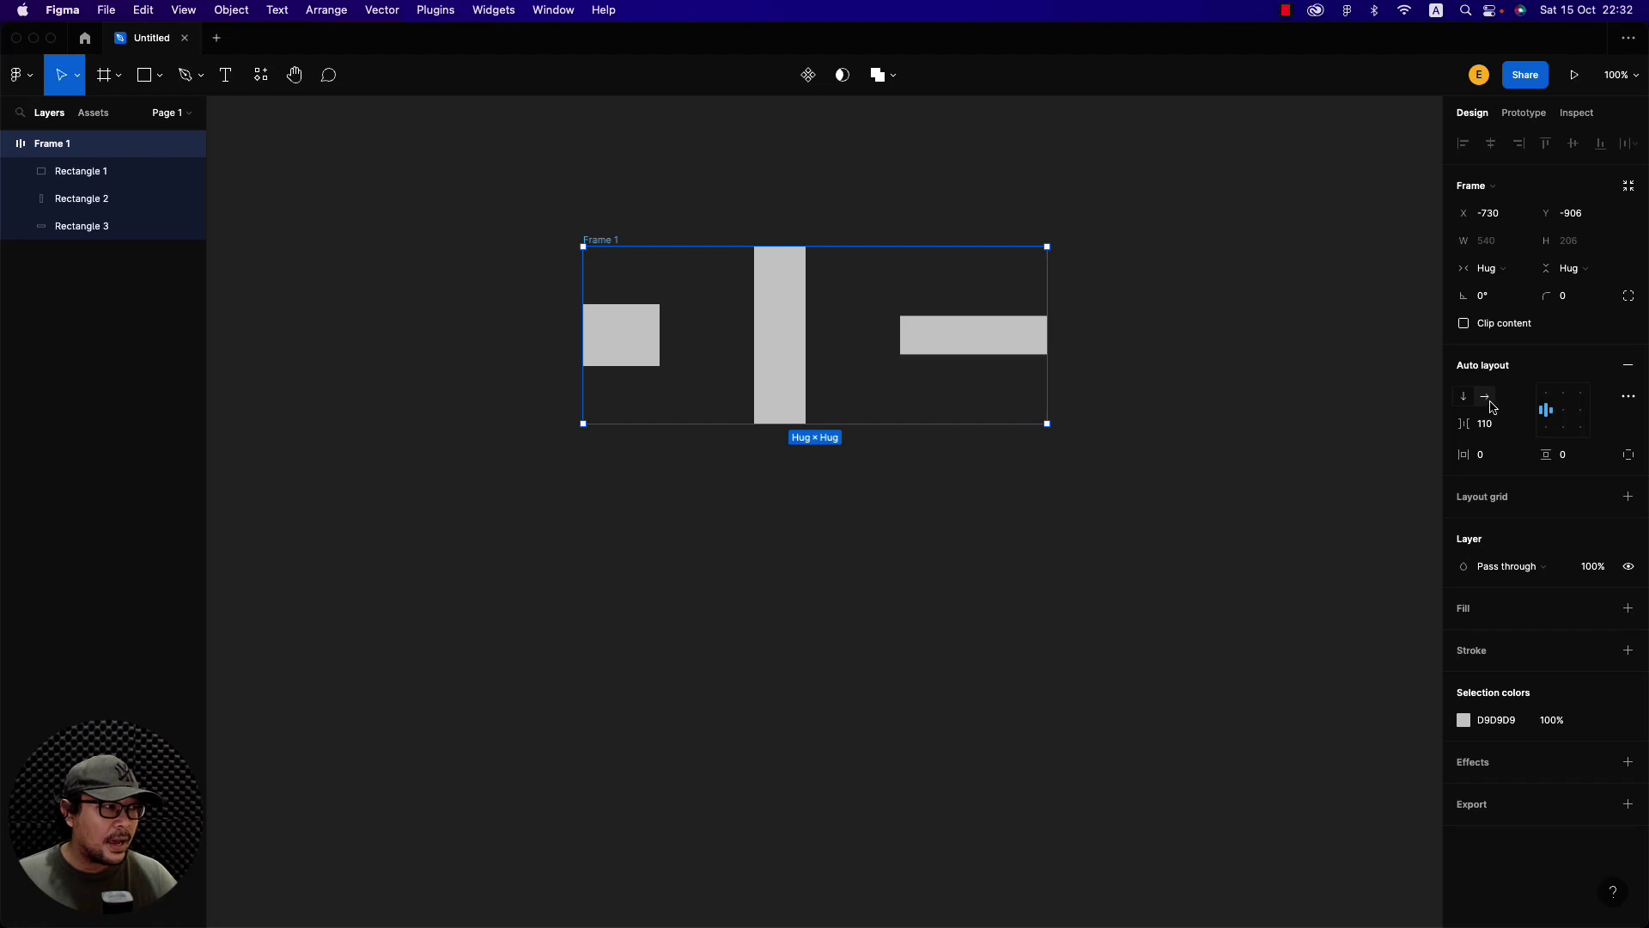
{"action": "left_click", "coordinate": [914, 706]}
{"action": "scroll", "coordinate": [880, 687], "scroll_direction": "down", "scroll_amount": 10}
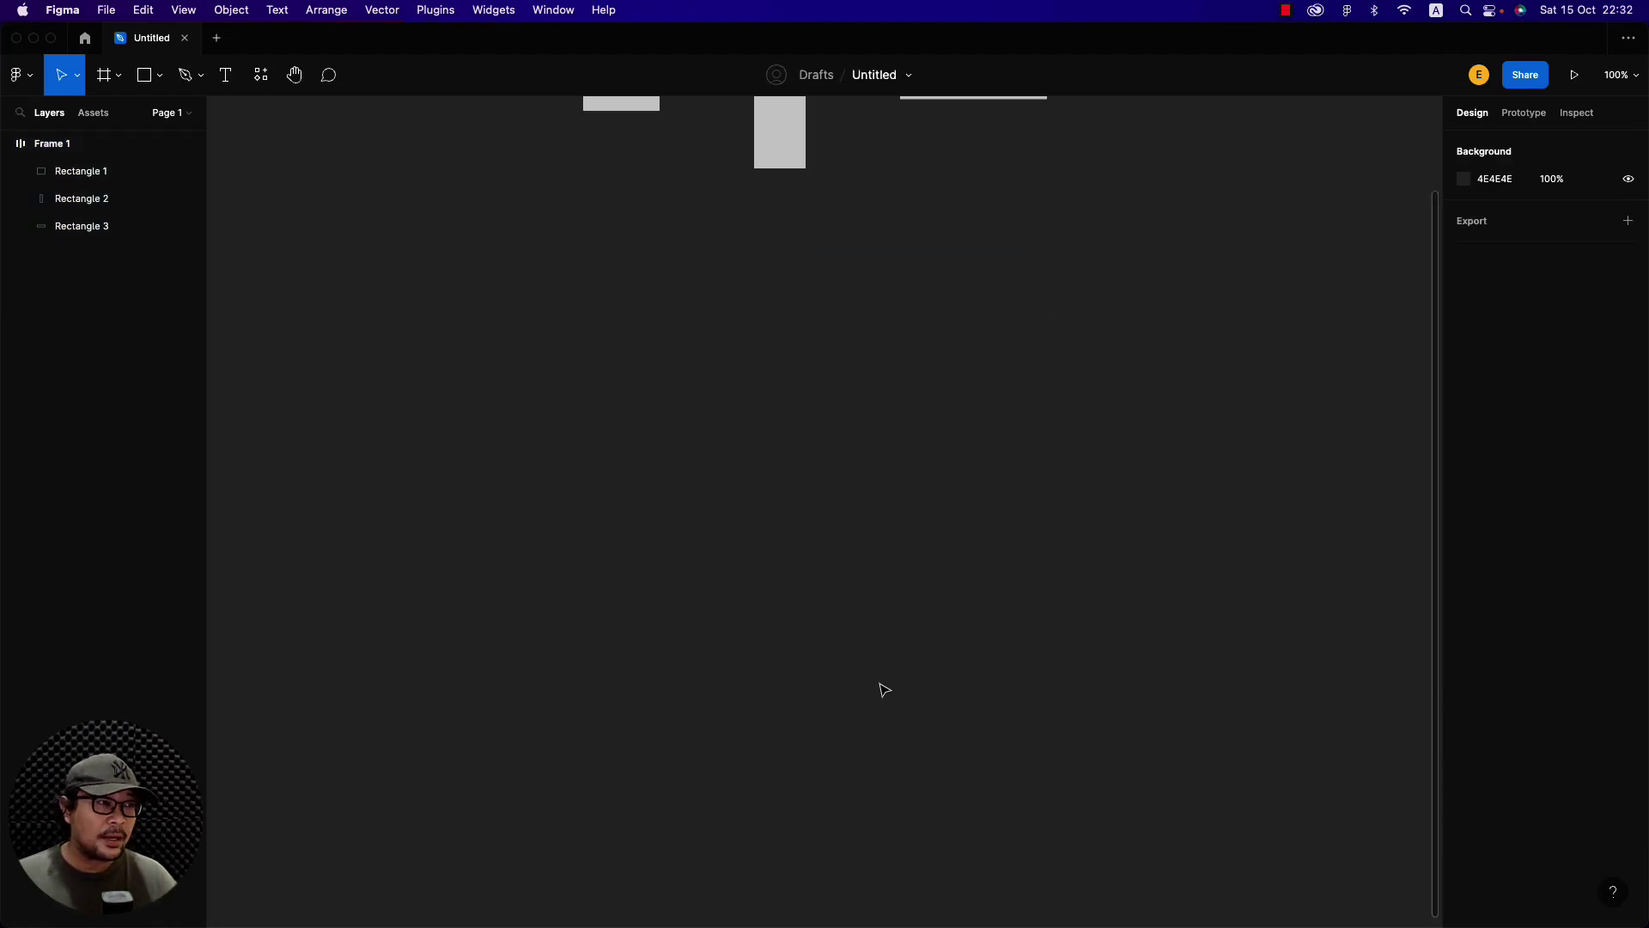
{"action": "left_click", "coordinate": [146, 86]}
{"action": "left_click_drag", "start_coordinate": [643, 293], "coordinate": [879, 419]}
{"action": "left_click", "coordinate": [141, 85]}
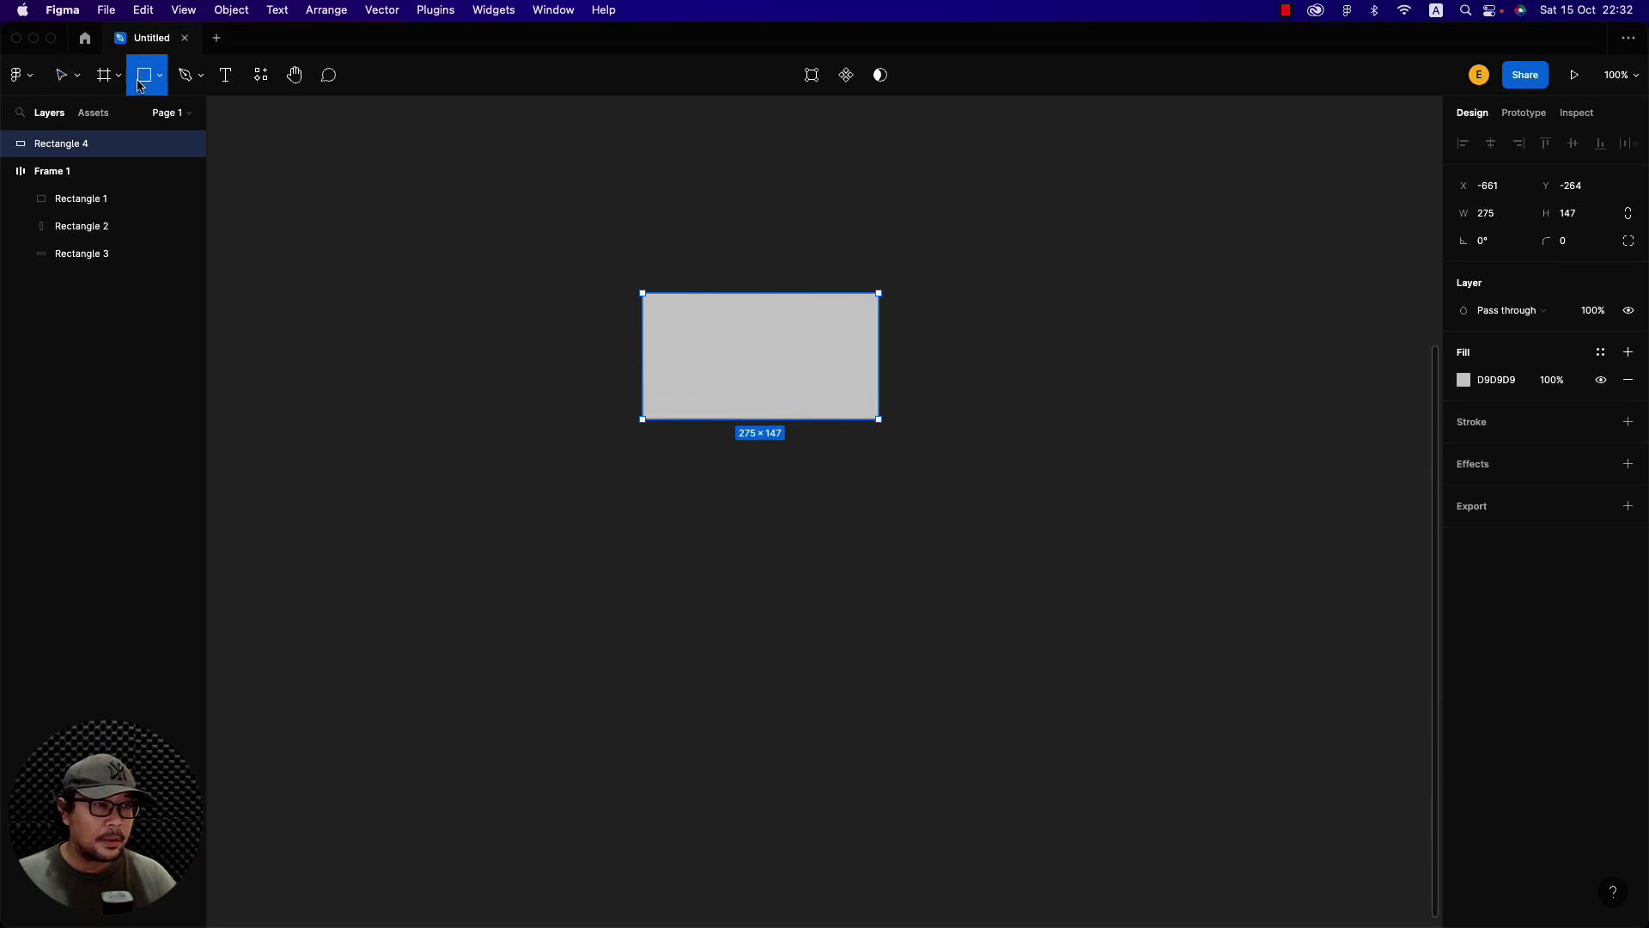
{"action": "left_click_drag", "start_coordinate": [720, 479], "coordinate": [977, 537]}
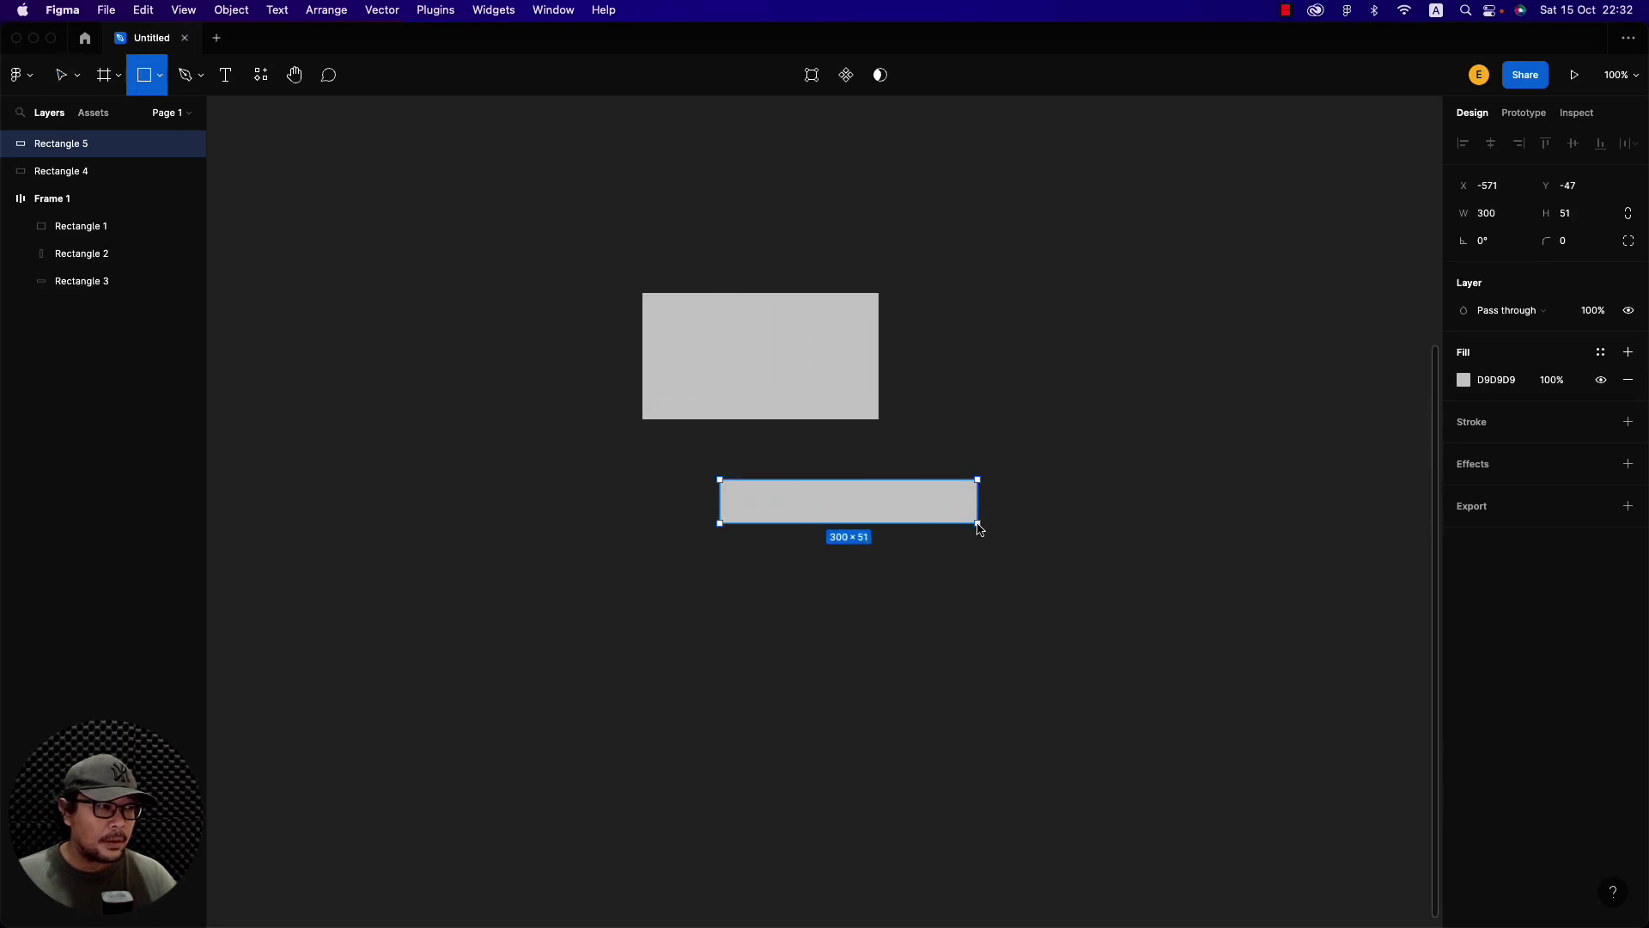
{"action": "left_click", "coordinate": [145, 75]}
{"action": "left_click_drag", "start_coordinate": [653, 603], "coordinate": [825, 701]}
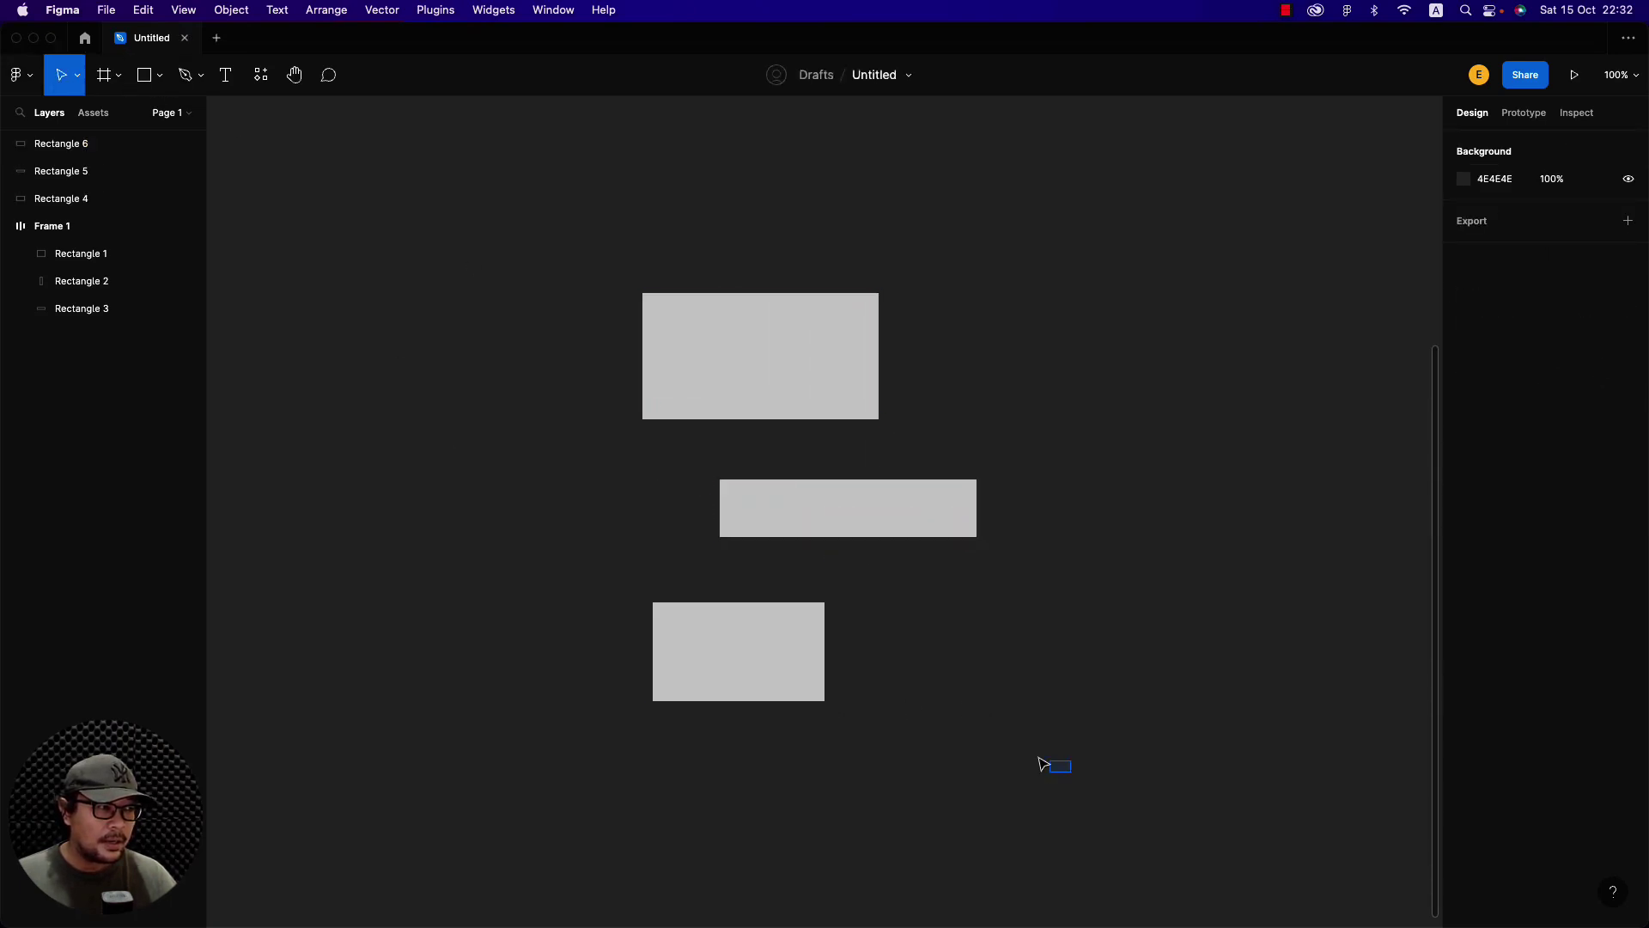
{"action": "left_click_drag", "start_coordinate": [1071, 771], "coordinate": [584, 278]}
{"action": "right_click", "coordinate": [685, 324]}
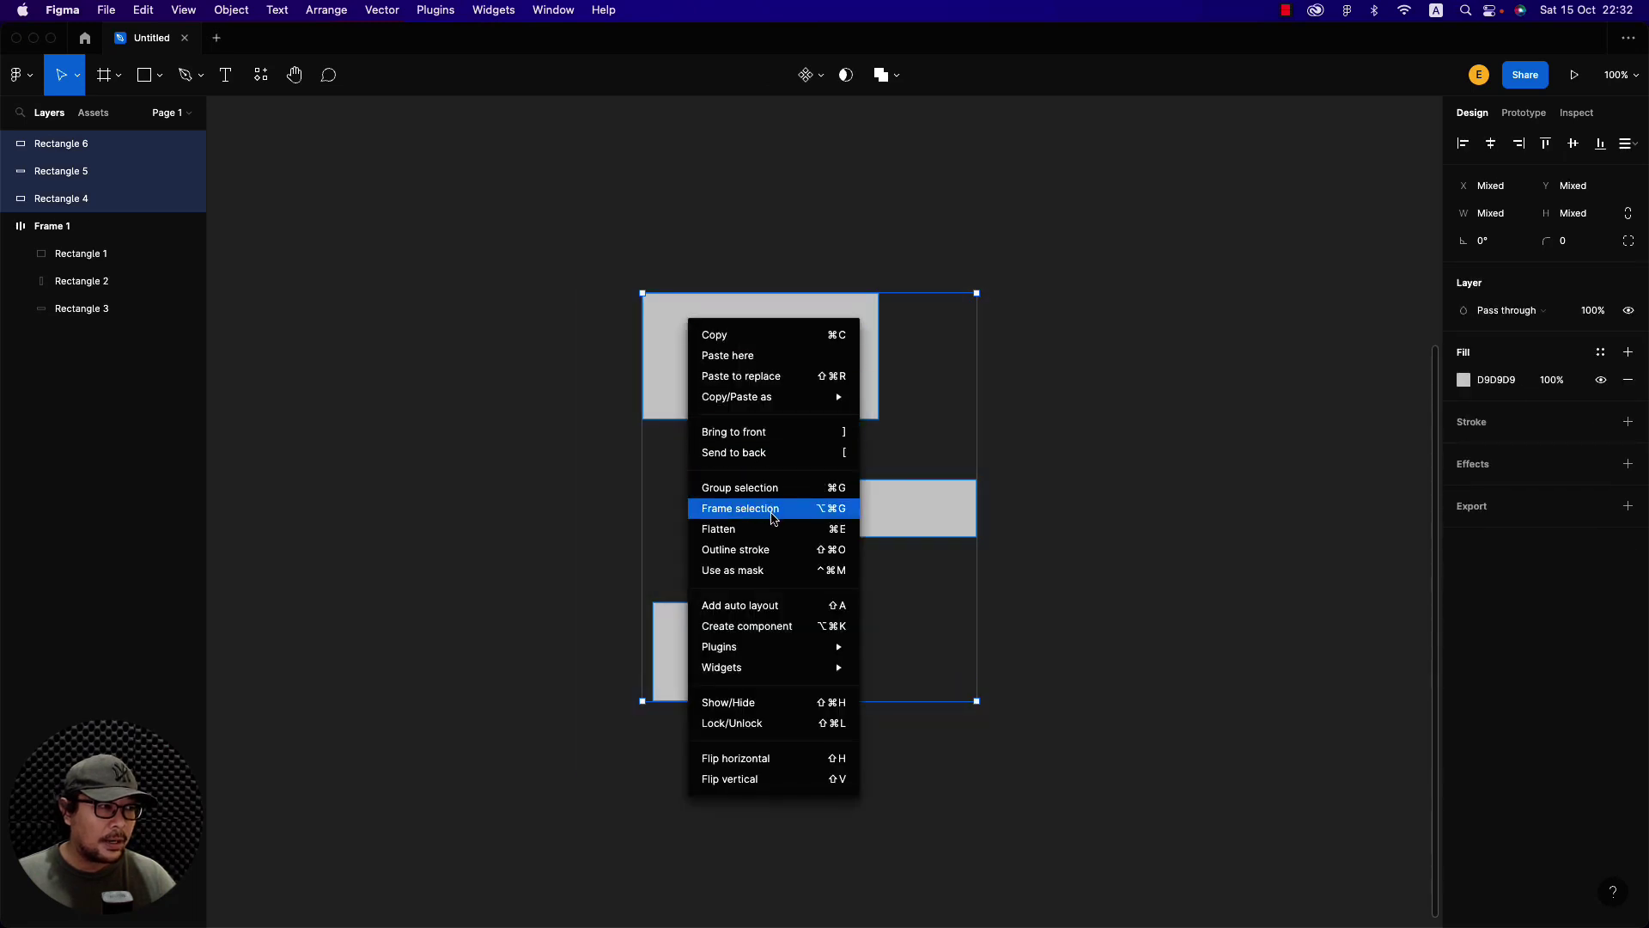
{"action": "left_click", "coordinate": [764, 607]}
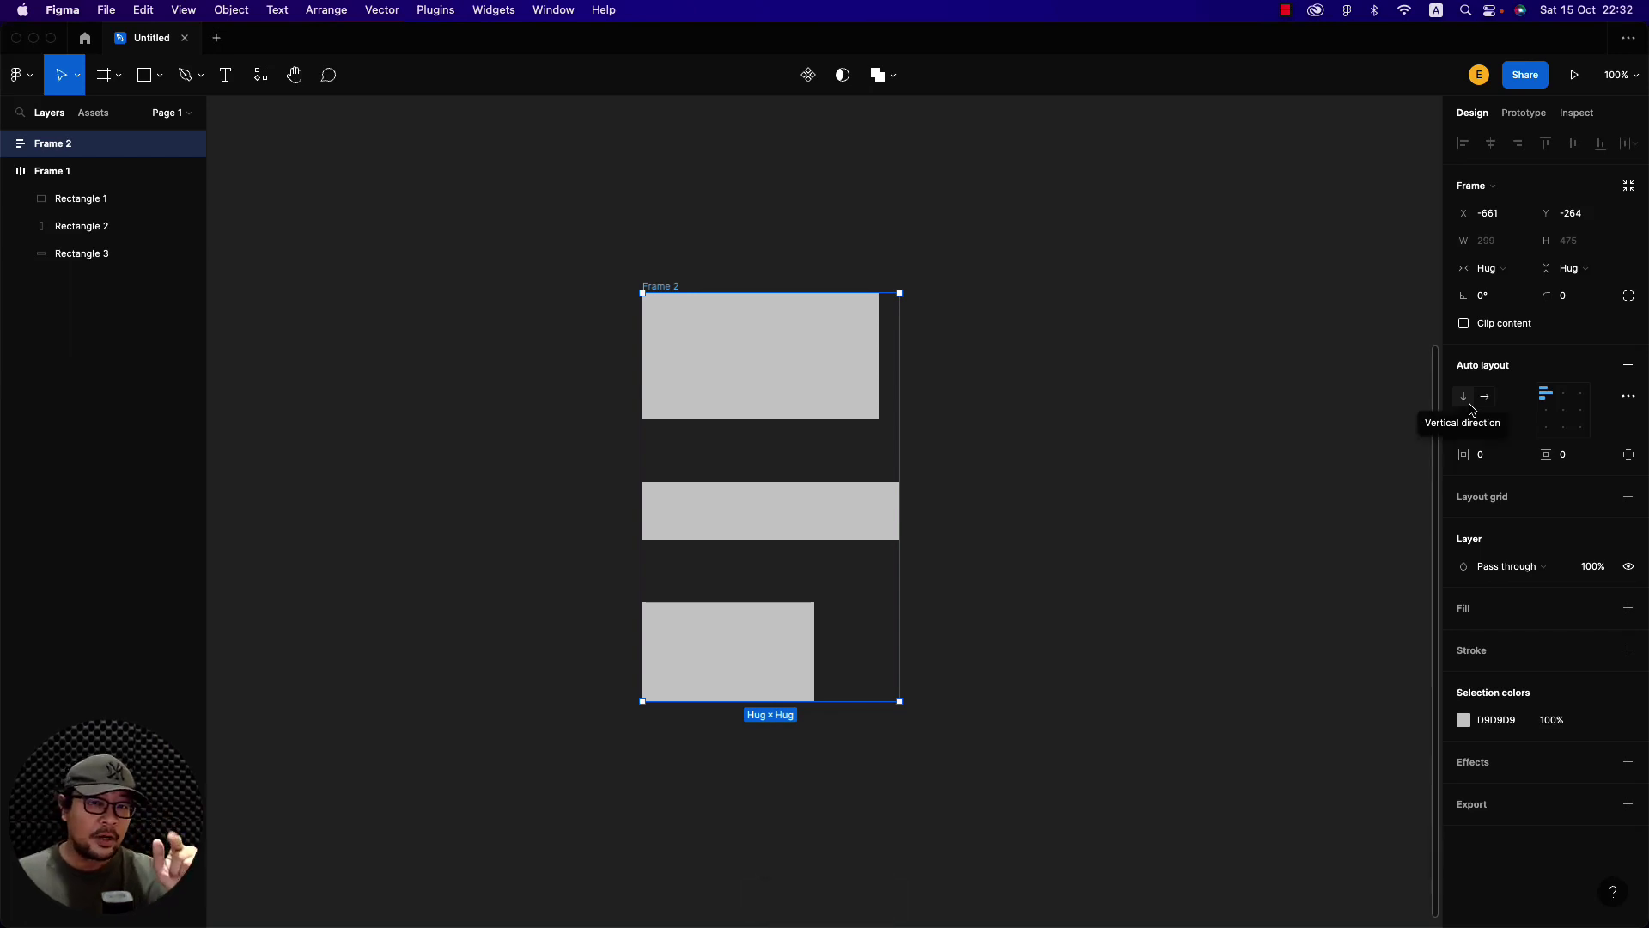
{"action": "left_click", "coordinate": [1009, 398]}
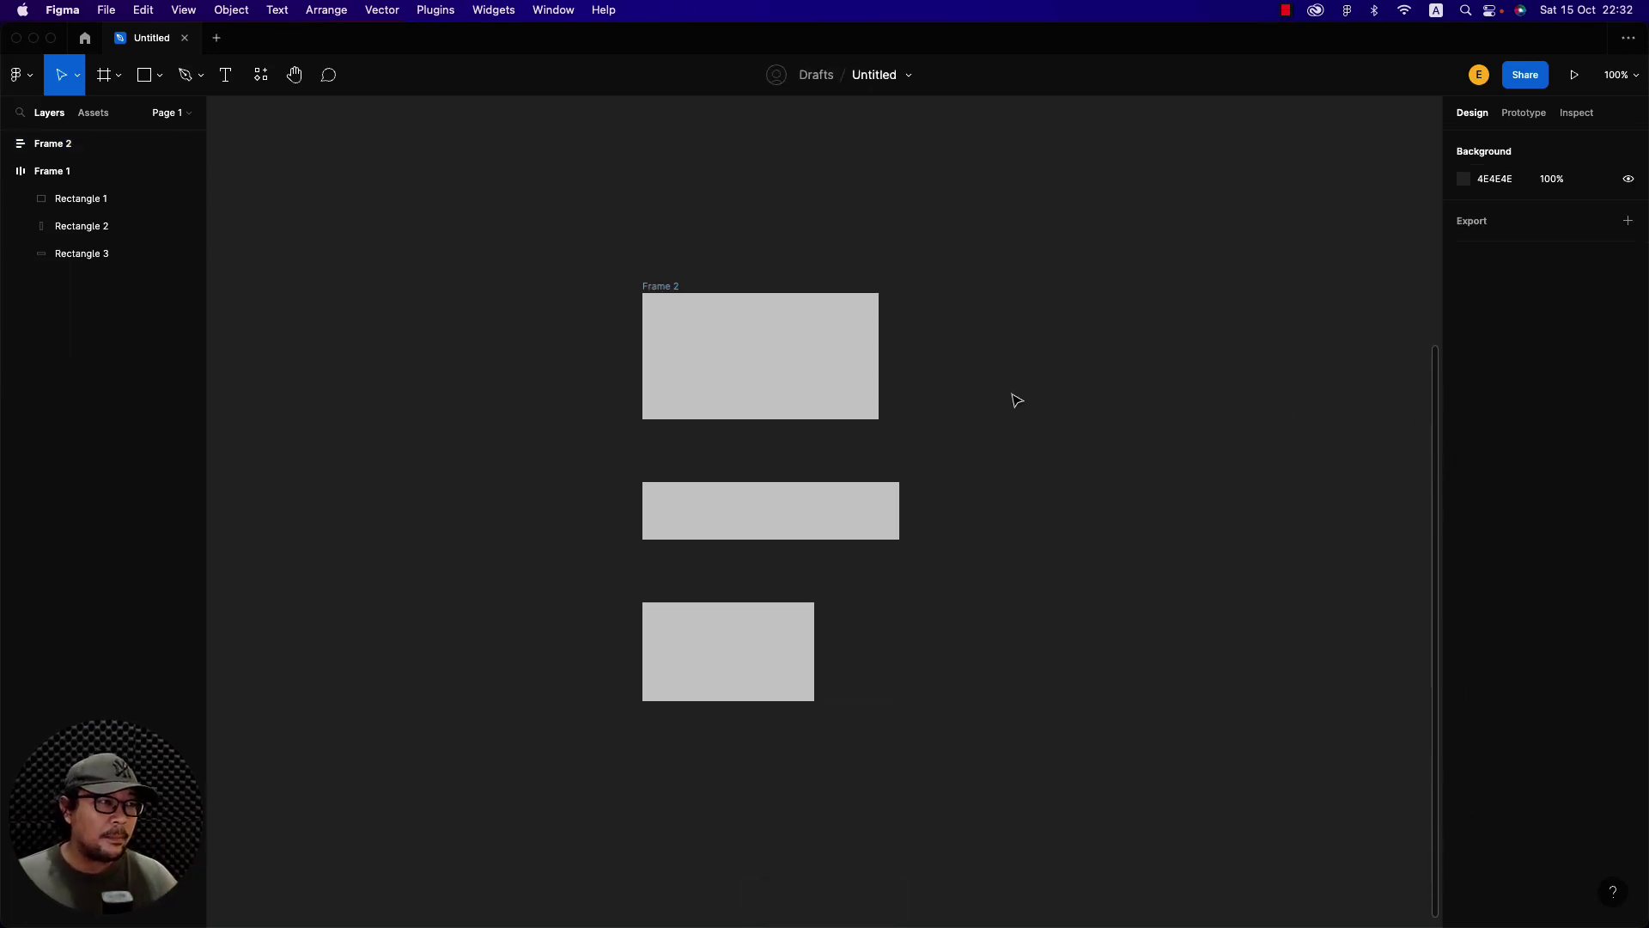
{"action": "left_click", "coordinate": [653, 289]}
Delete Frame 2 with its rectangles and select Frame 1
{"action": "key", "text": "Delete"}
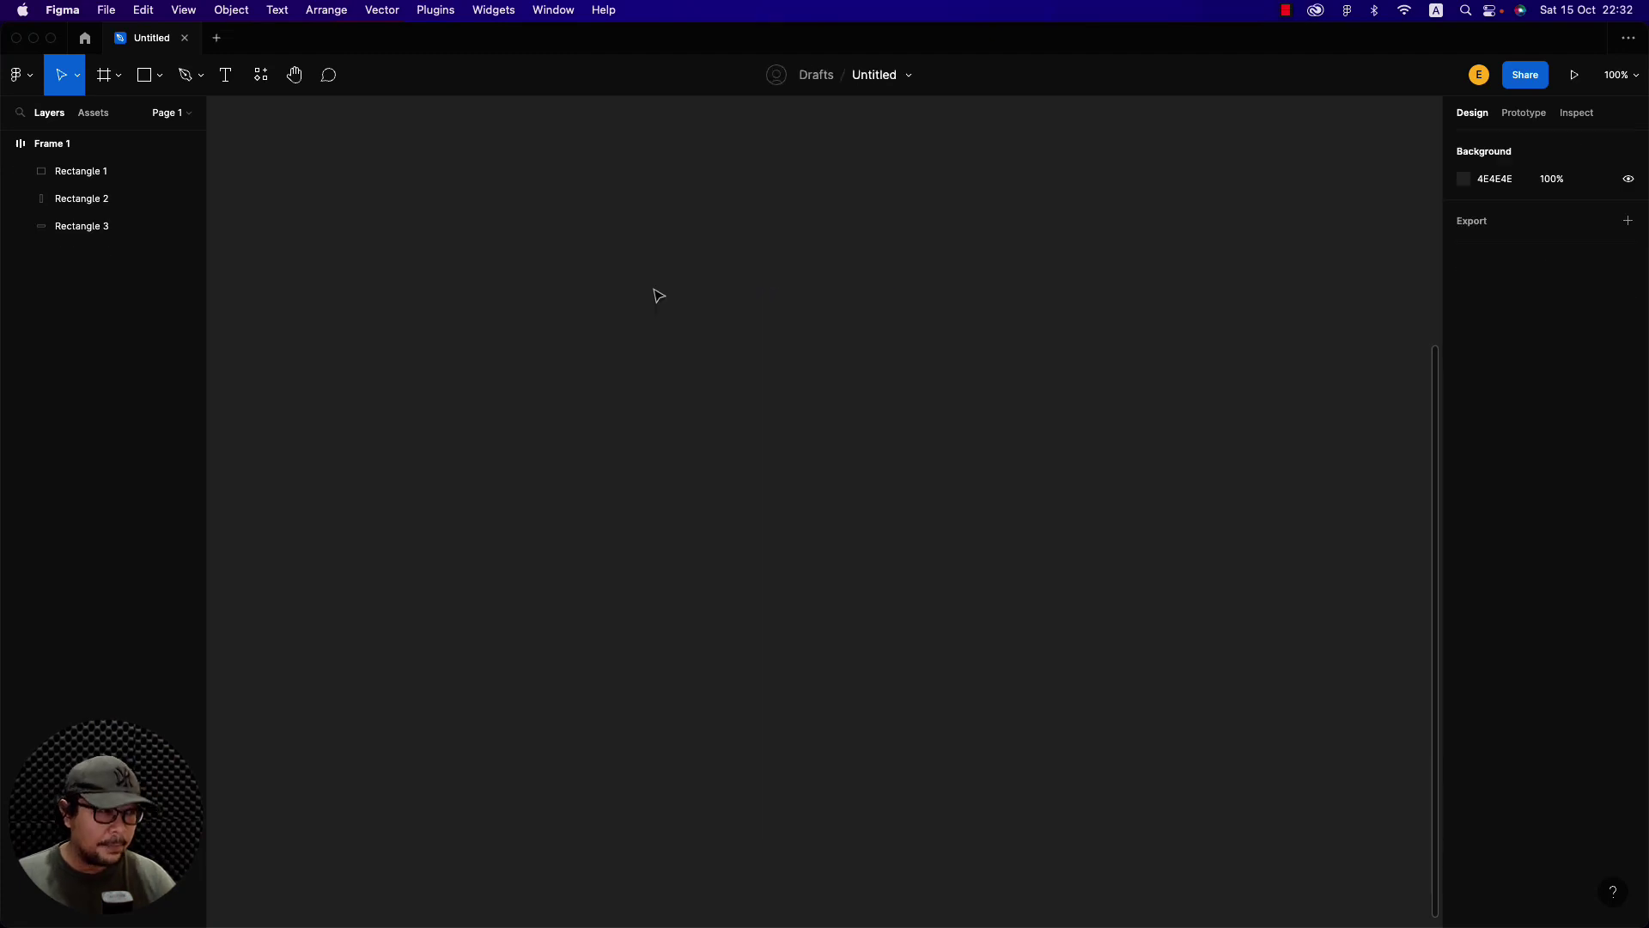
{"action": "scroll", "coordinate": [730, 500], "scroll_direction": "up", "scroll_amount": 5}
{"action": "scroll", "coordinate": [730, 502], "scroll_direction": "up", "scroll_amount": 3}
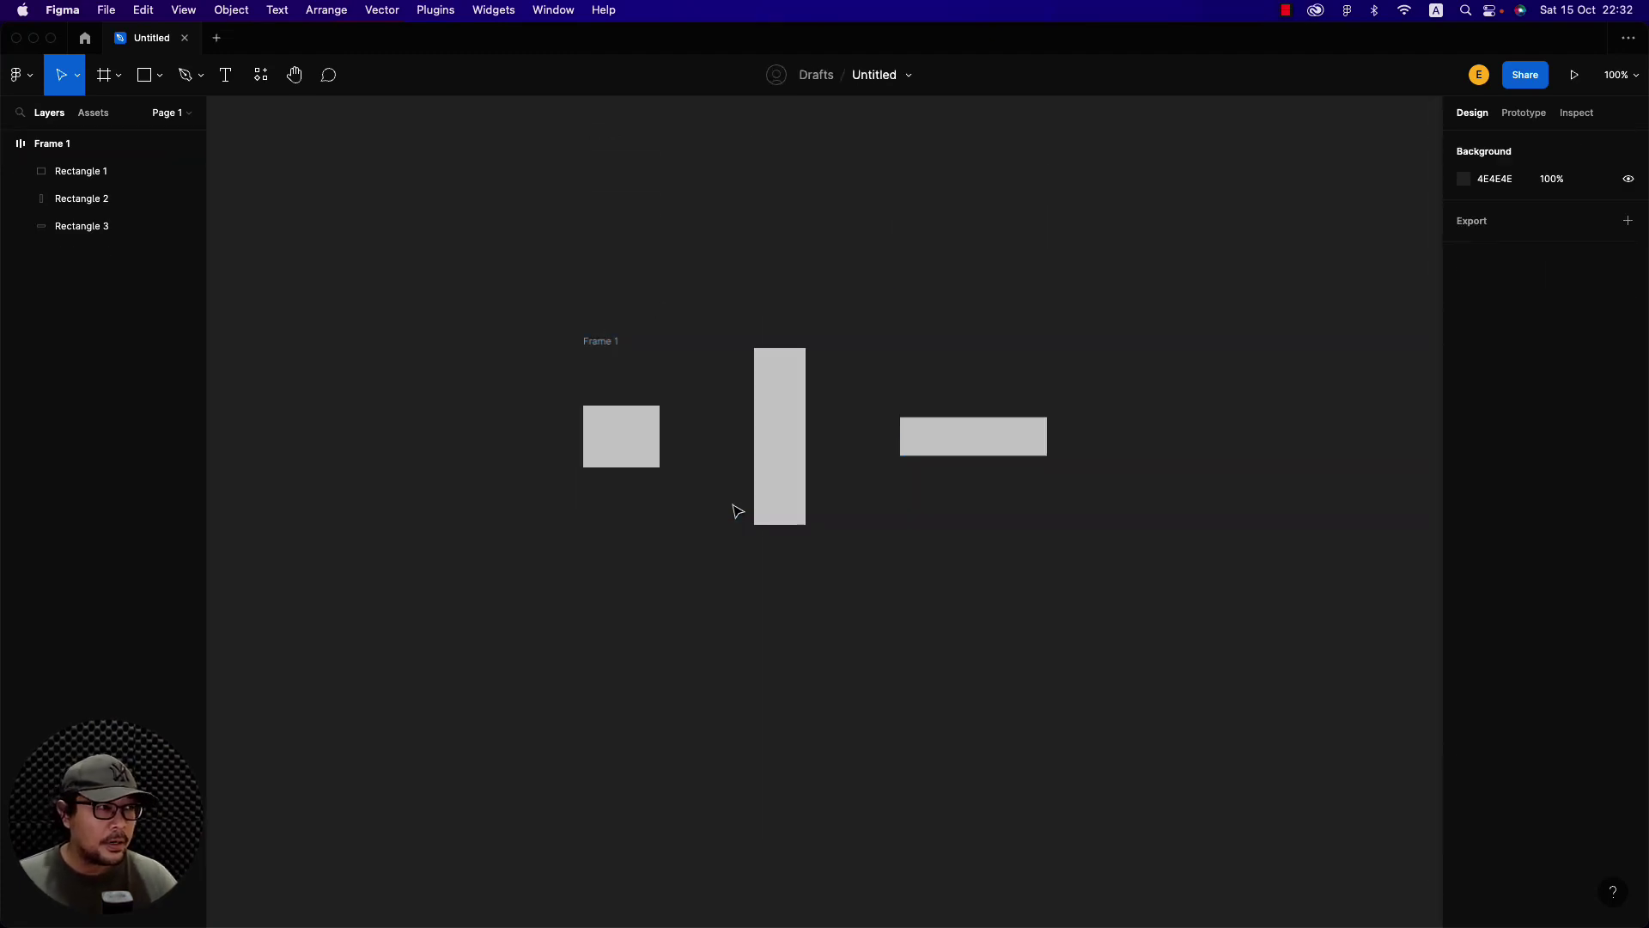
{"action": "left_click", "coordinate": [607, 346]}
{"action": "scroll", "coordinate": [601, 365], "scroll_direction": "right", "scroll_amount": 3}
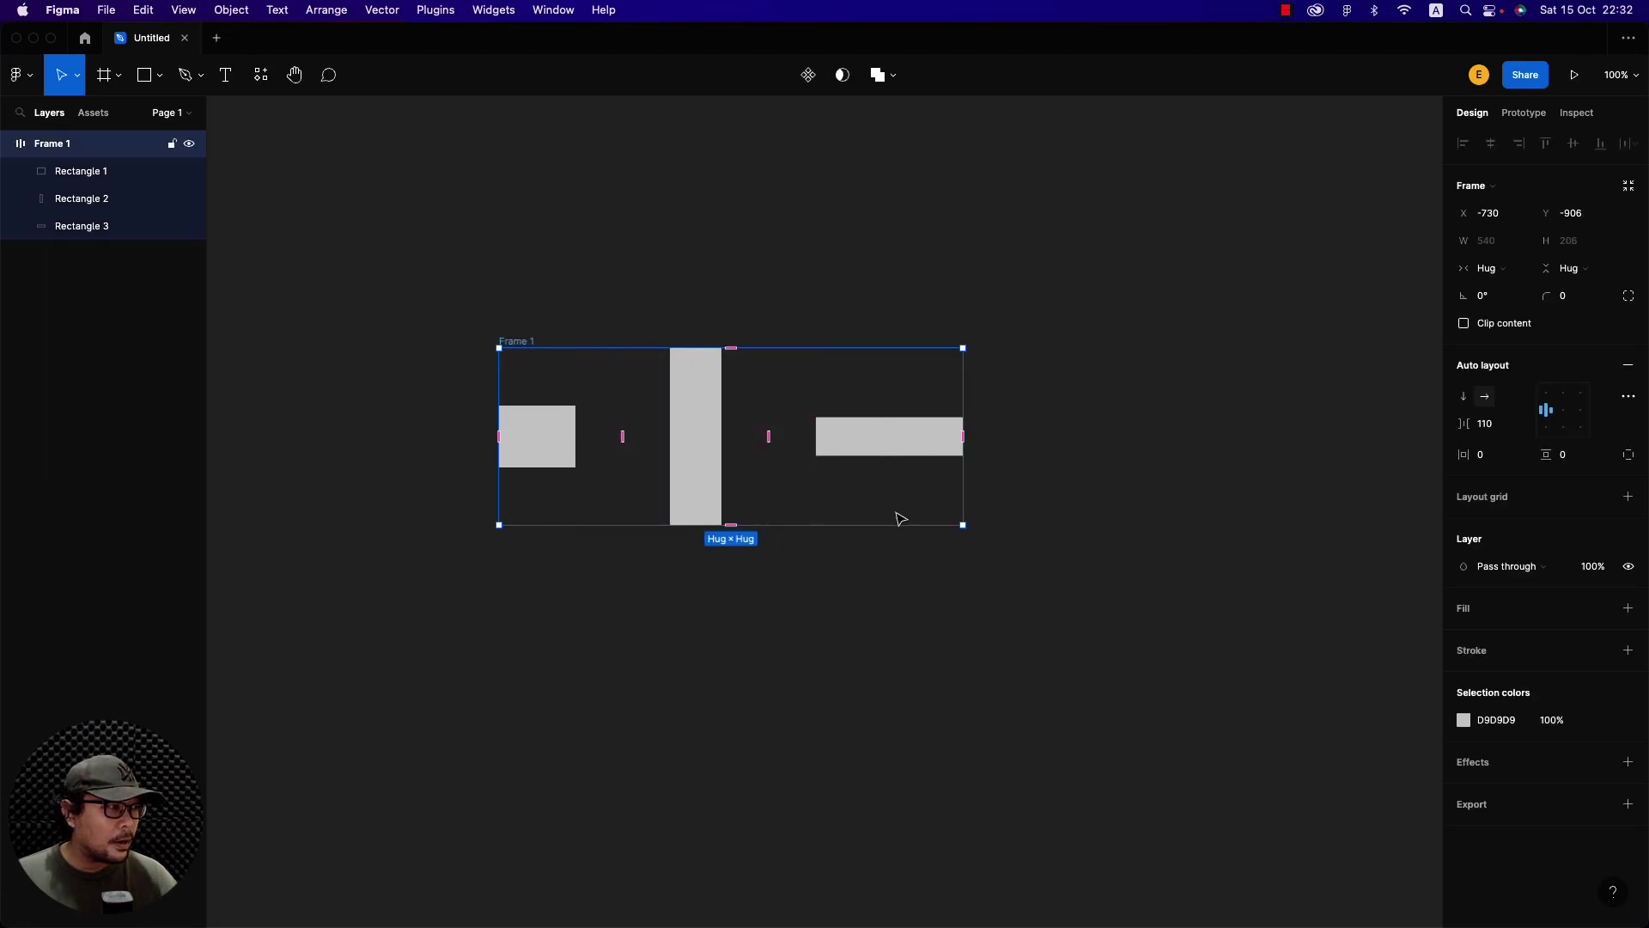
{"action": "scroll", "coordinate": [895, 518], "scroll_direction": "left", "scroll_amount": 2}
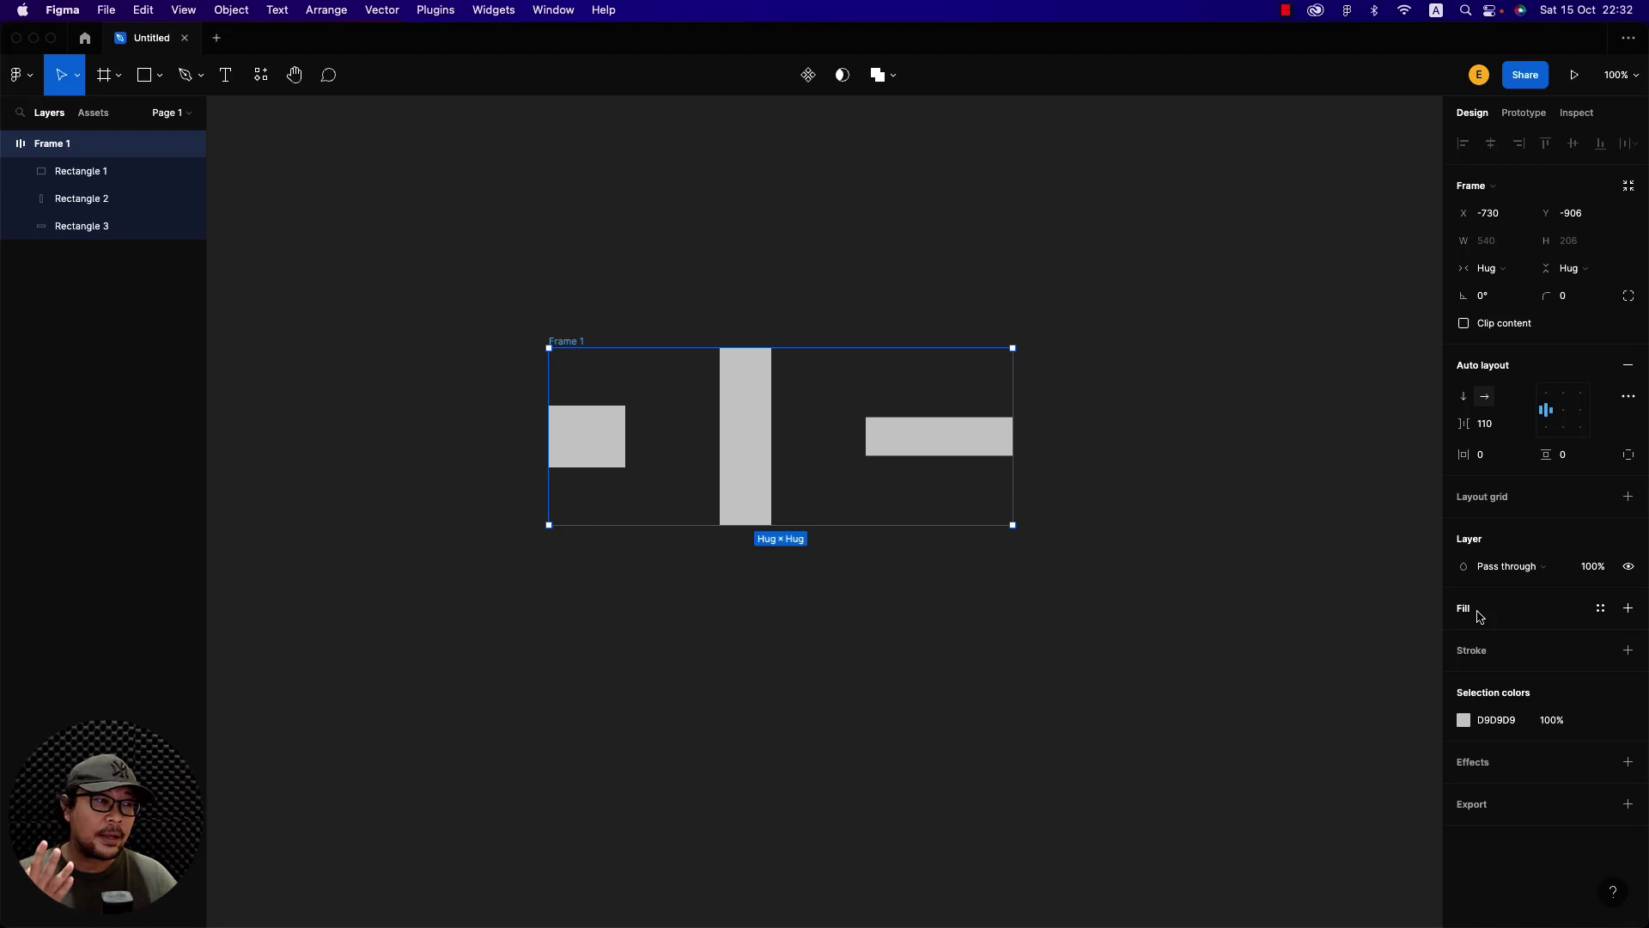
Add a dark blue fill (3C54A7) to Frame 1
{"action": "left_click", "coordinate": [1479, 612]}
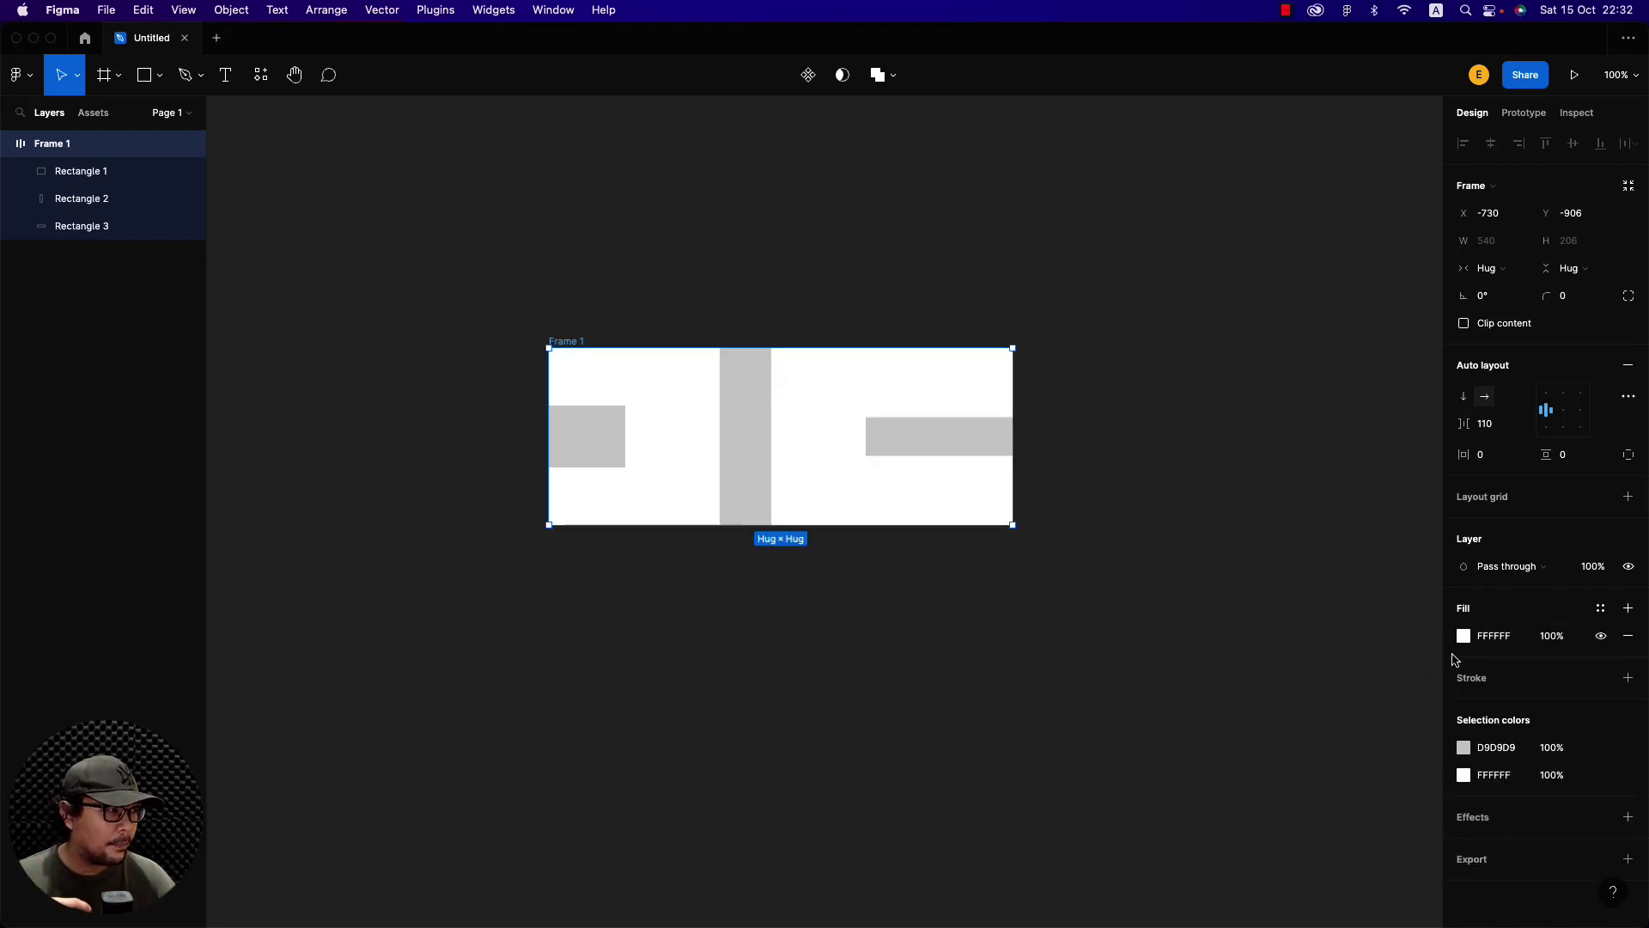
{"action": "left_click", "coordinate": [1465, 637]}
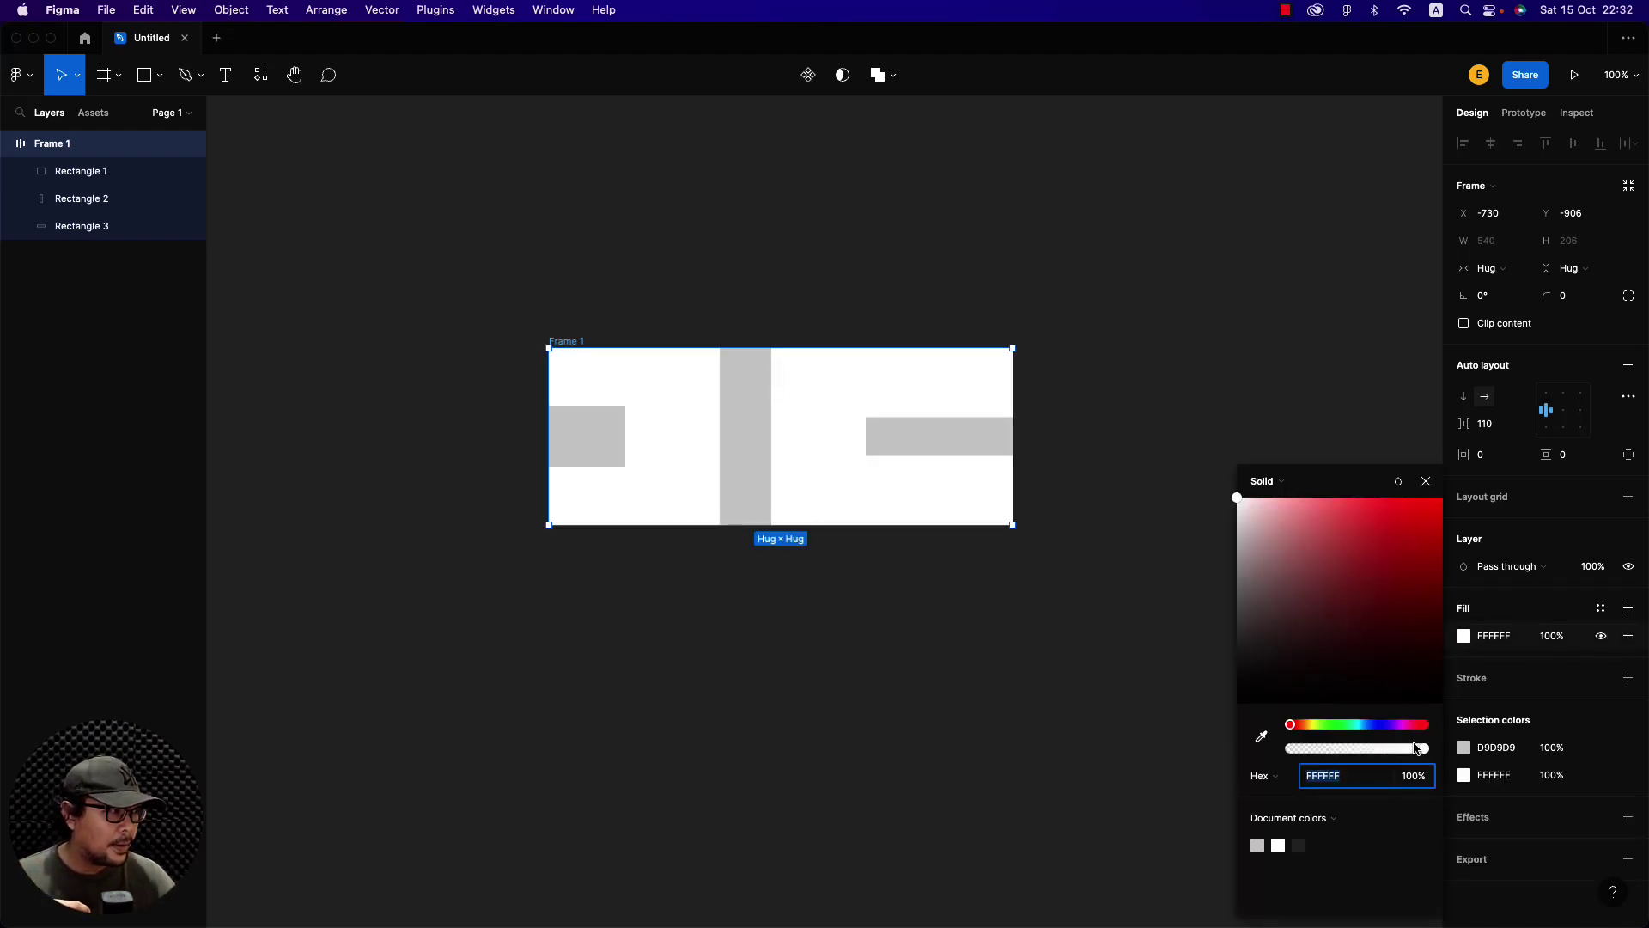
{"action": "left_click", "coordinate": [1375, 724]}
{"action": "left_click", "coordinate": [1358, 570]}
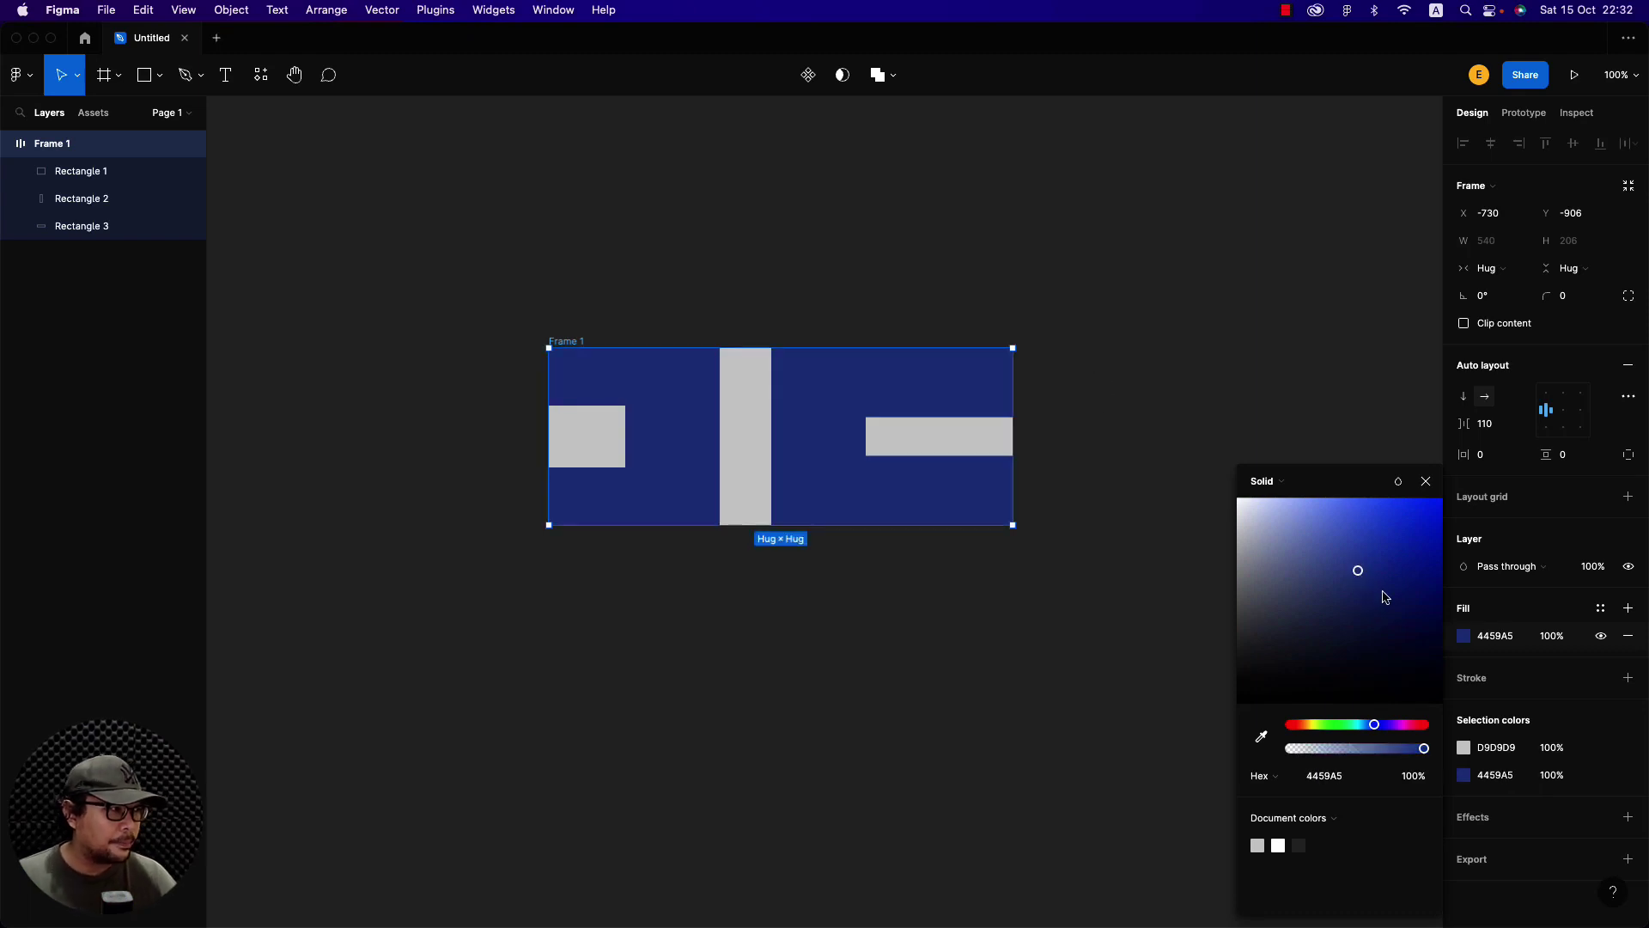
{"action": "left_click_drag", "start_coordinate": [1384, 596], "coordinate": [1368, 574]}
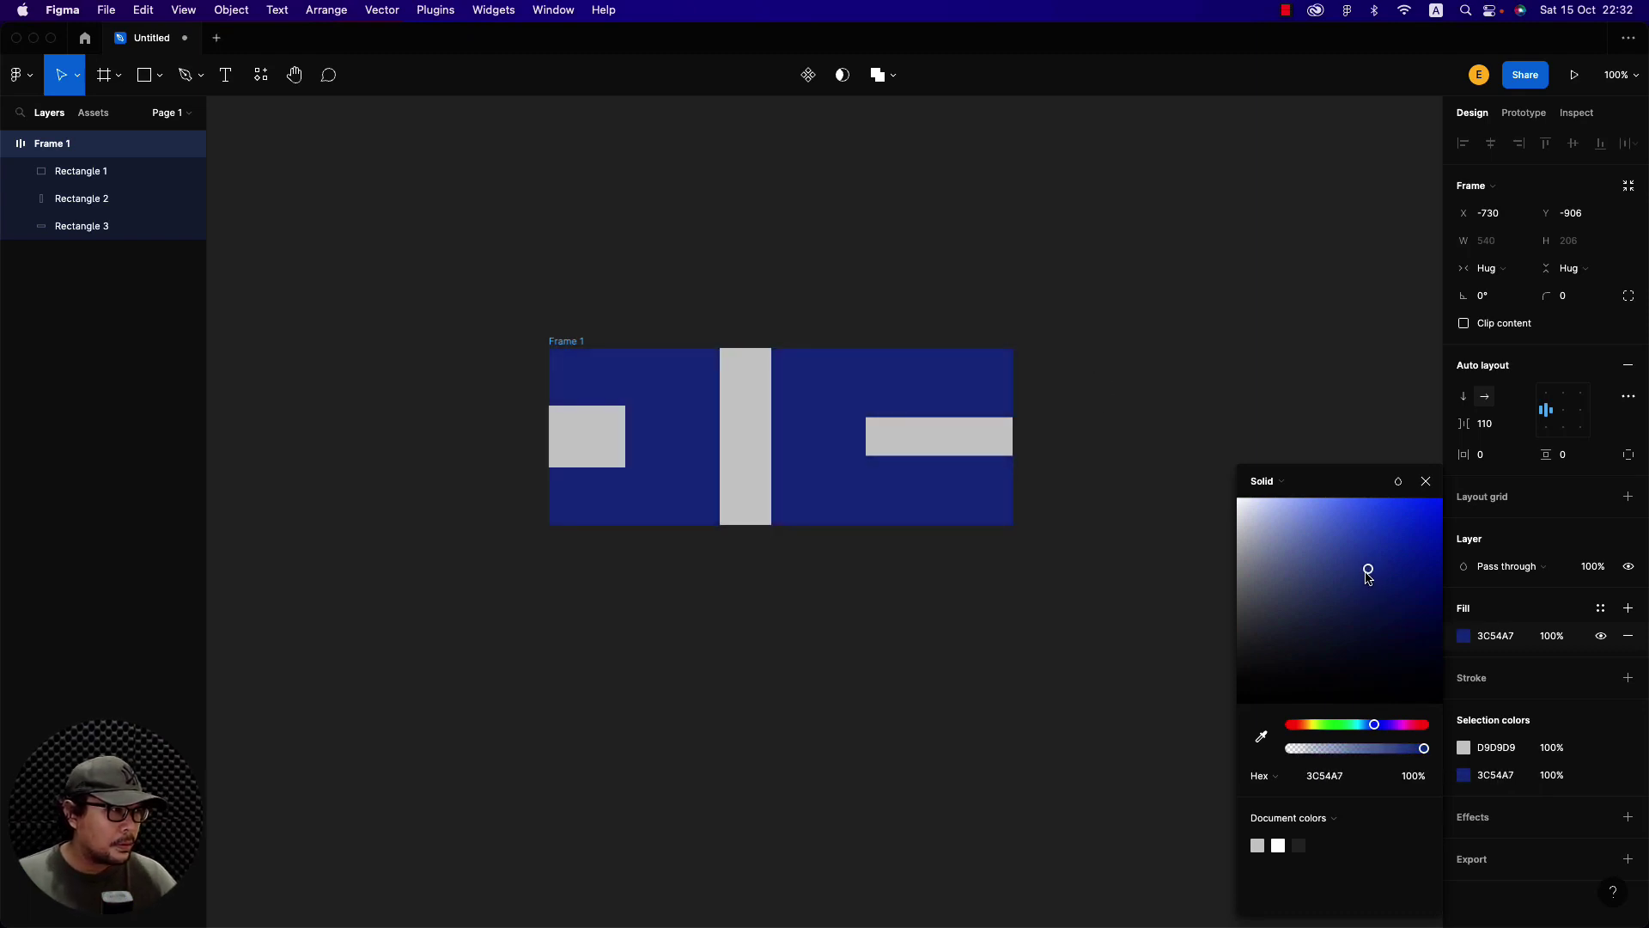
{"action": "left_click", "coordinate": [1139, 358]}
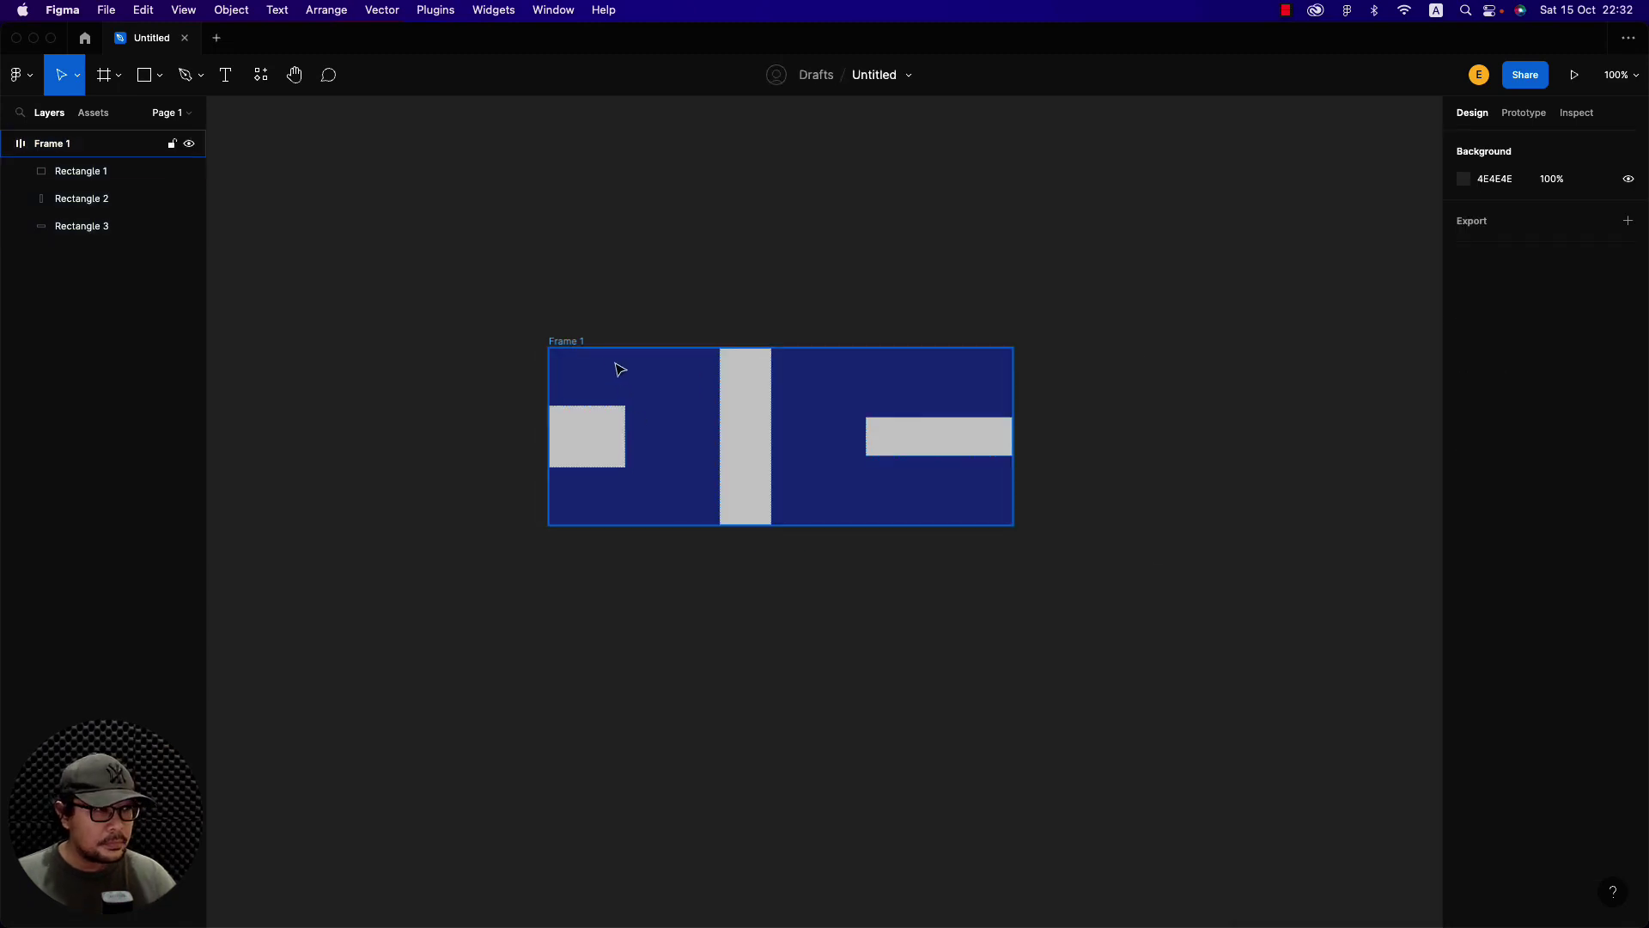
Set Frame 1's item spacing to 200, then drag the gap down to about 198
{"action": "left_click", "coordinate": [565, 346]}
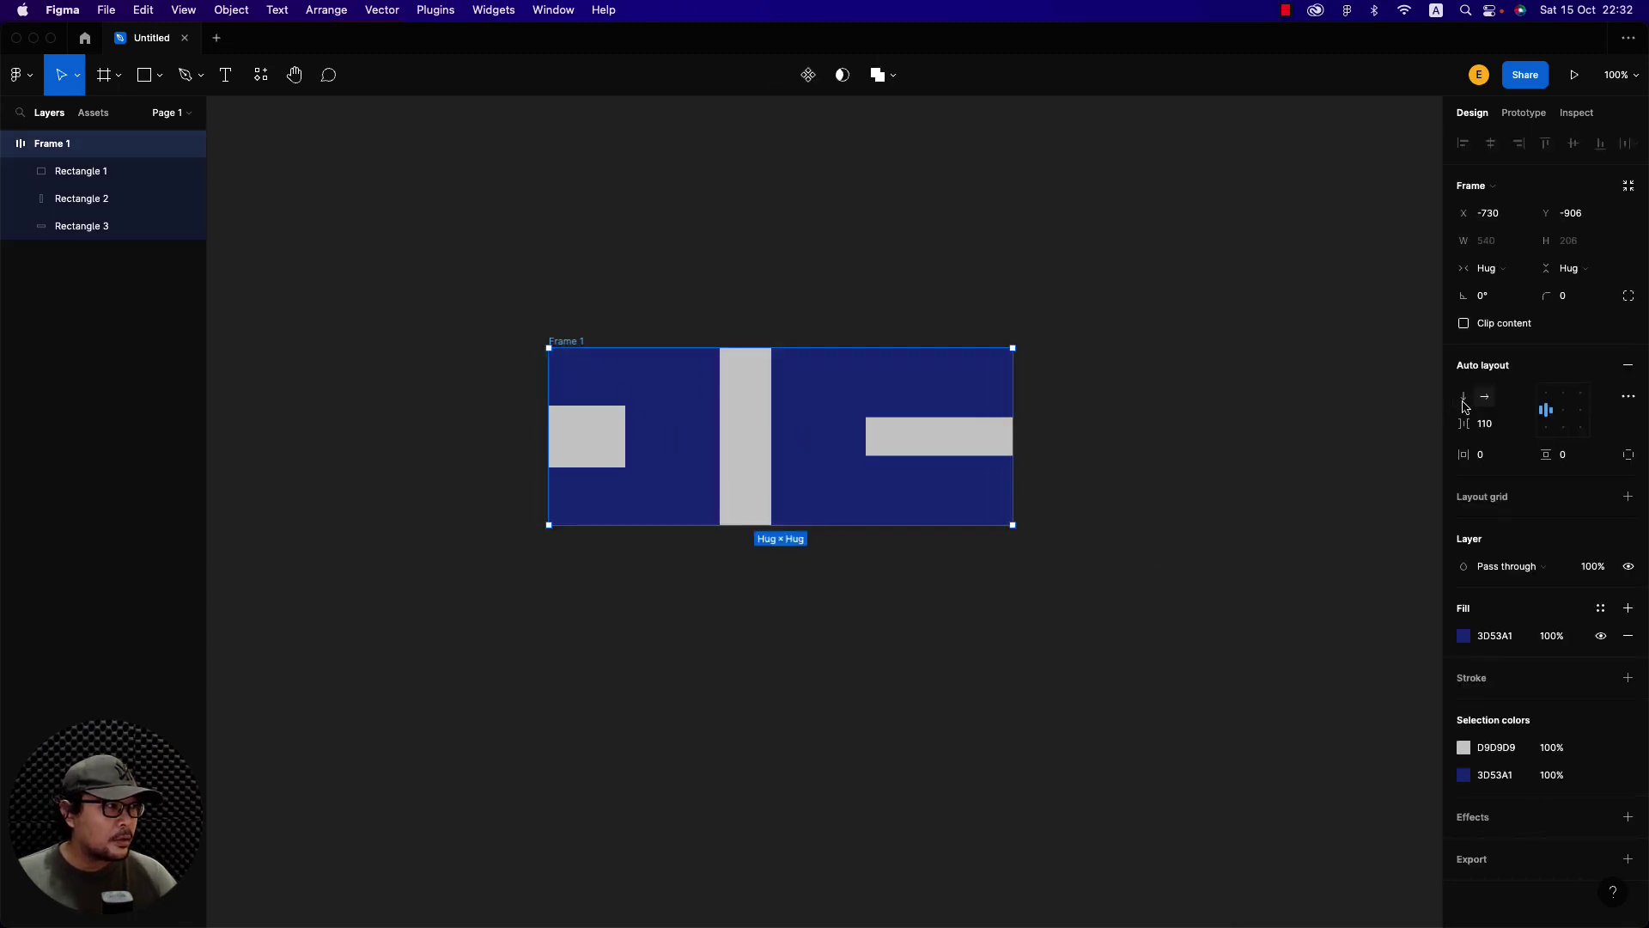
{"action": "left_click", "coordinate": [1497, 432]}
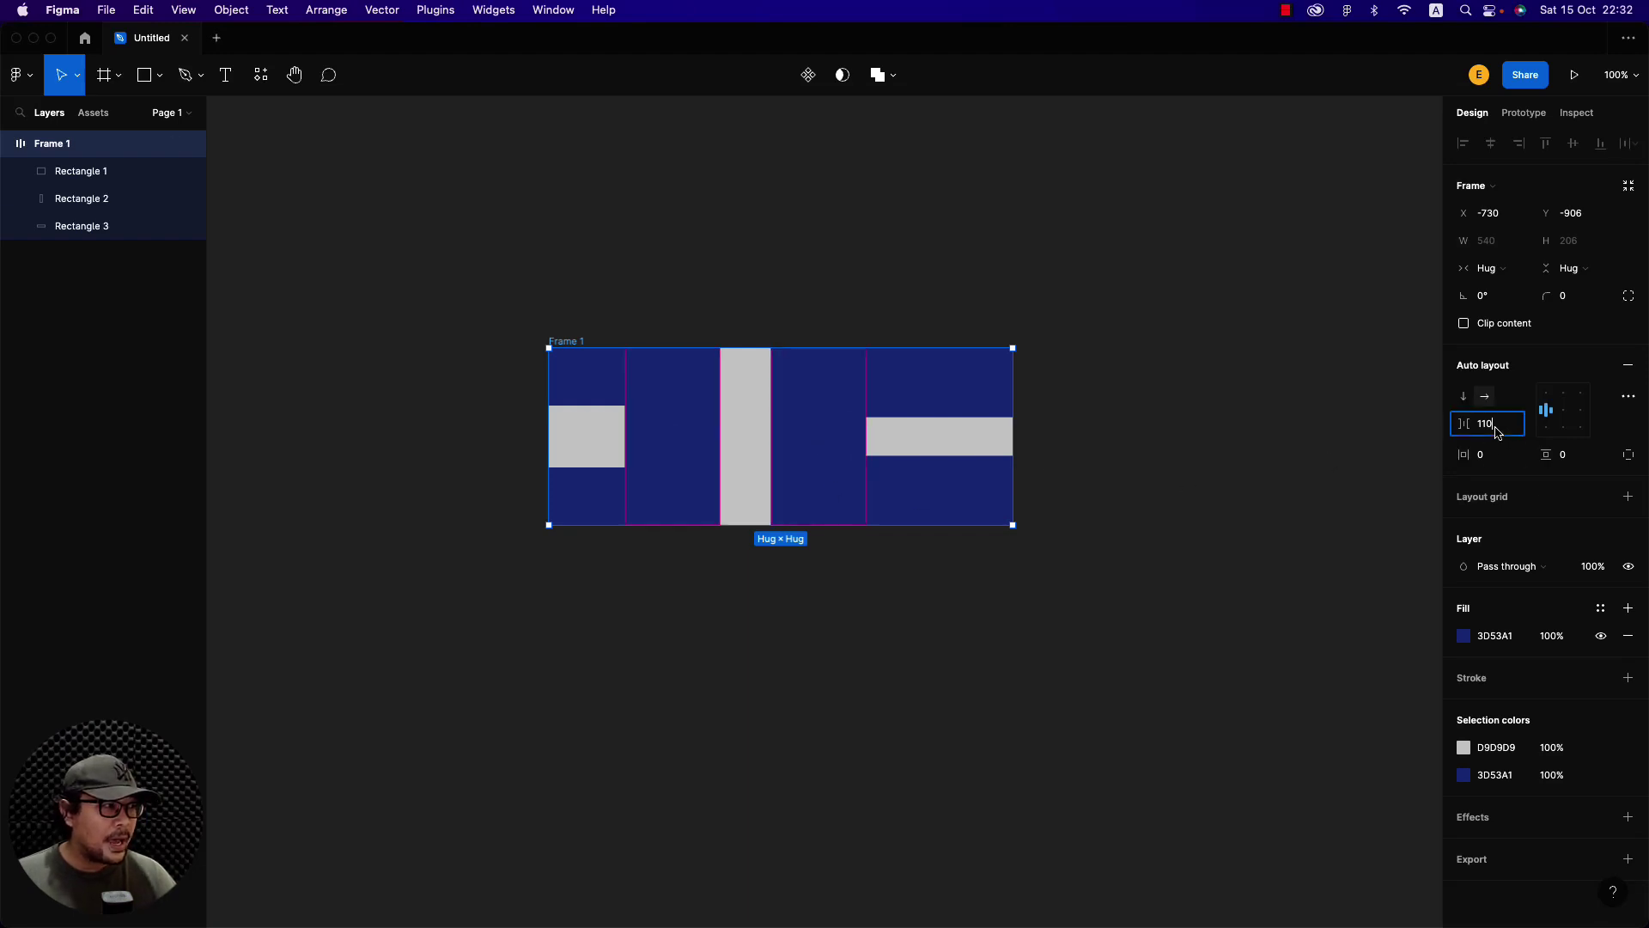
{"action": "double_click", "coordinate": [1497, 432]}
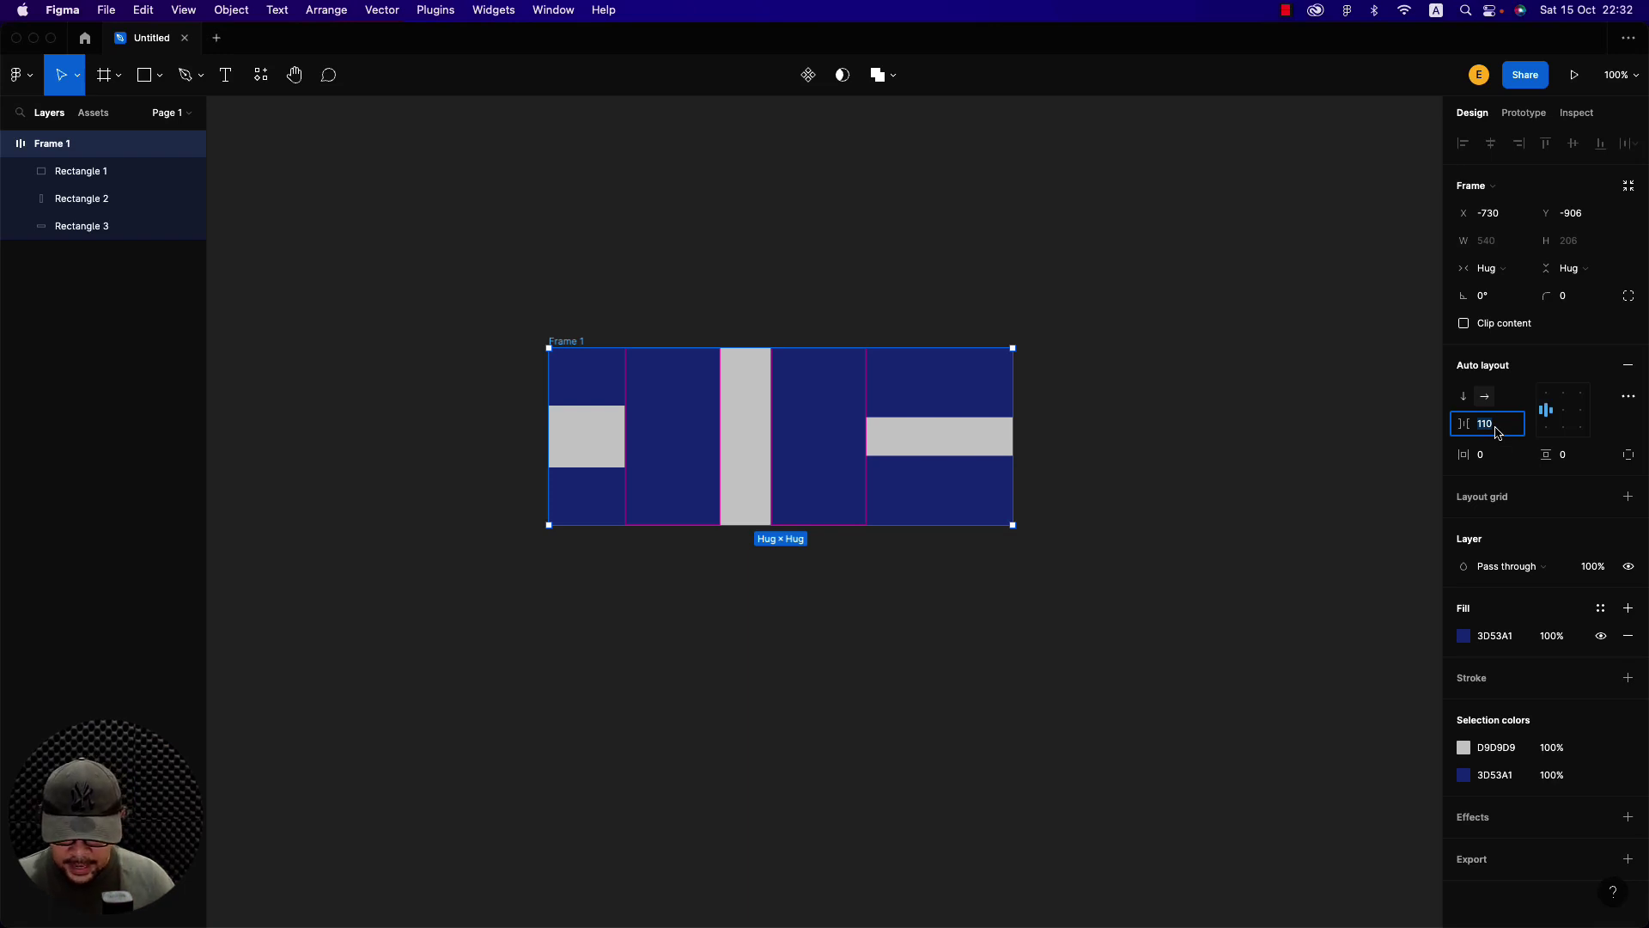
{"action": "type", "text": "2"}
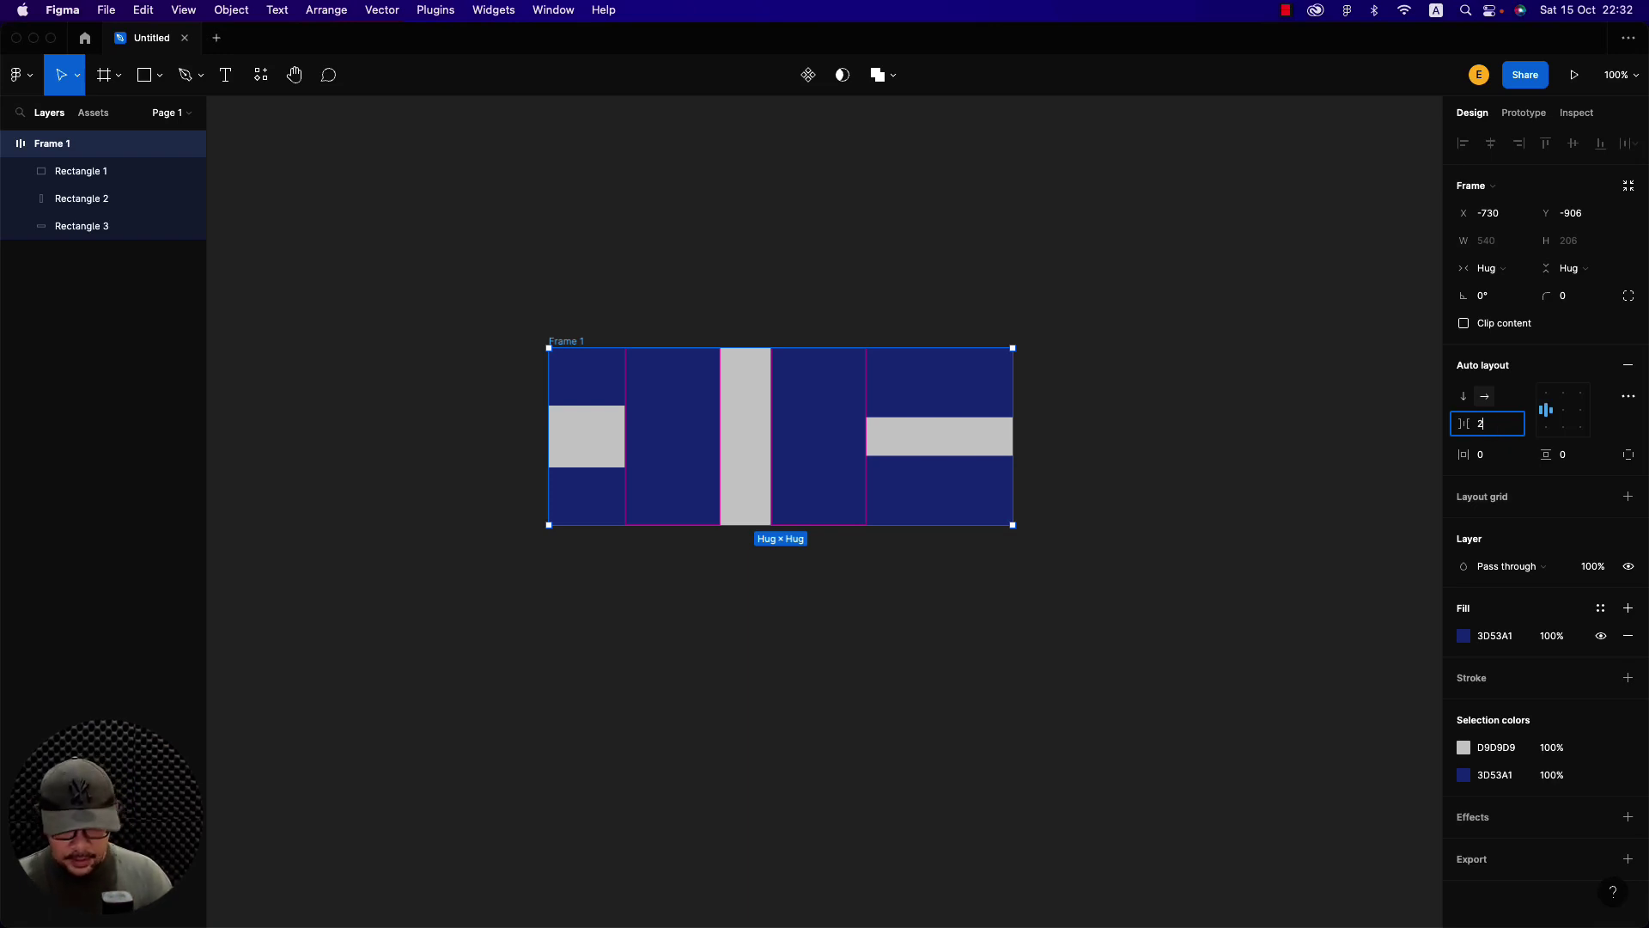
{"action": "type", "text": "00"}
{"action": "key", "text": "Return"}
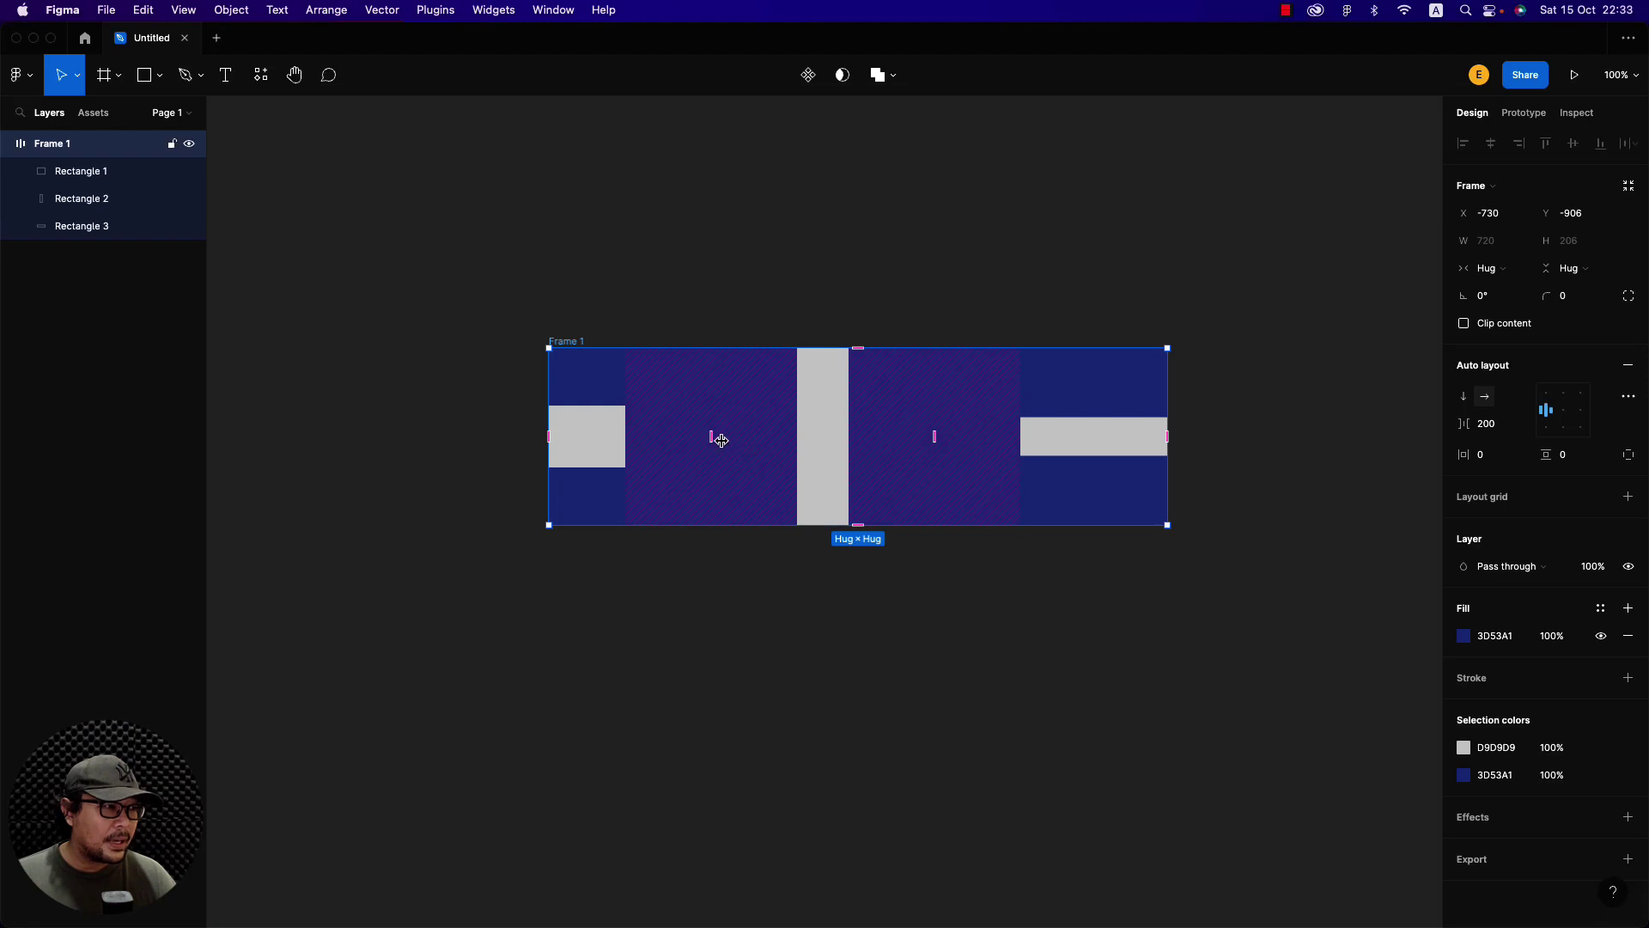
{"action": "mouse_move", "coordinate": [710, 437]}
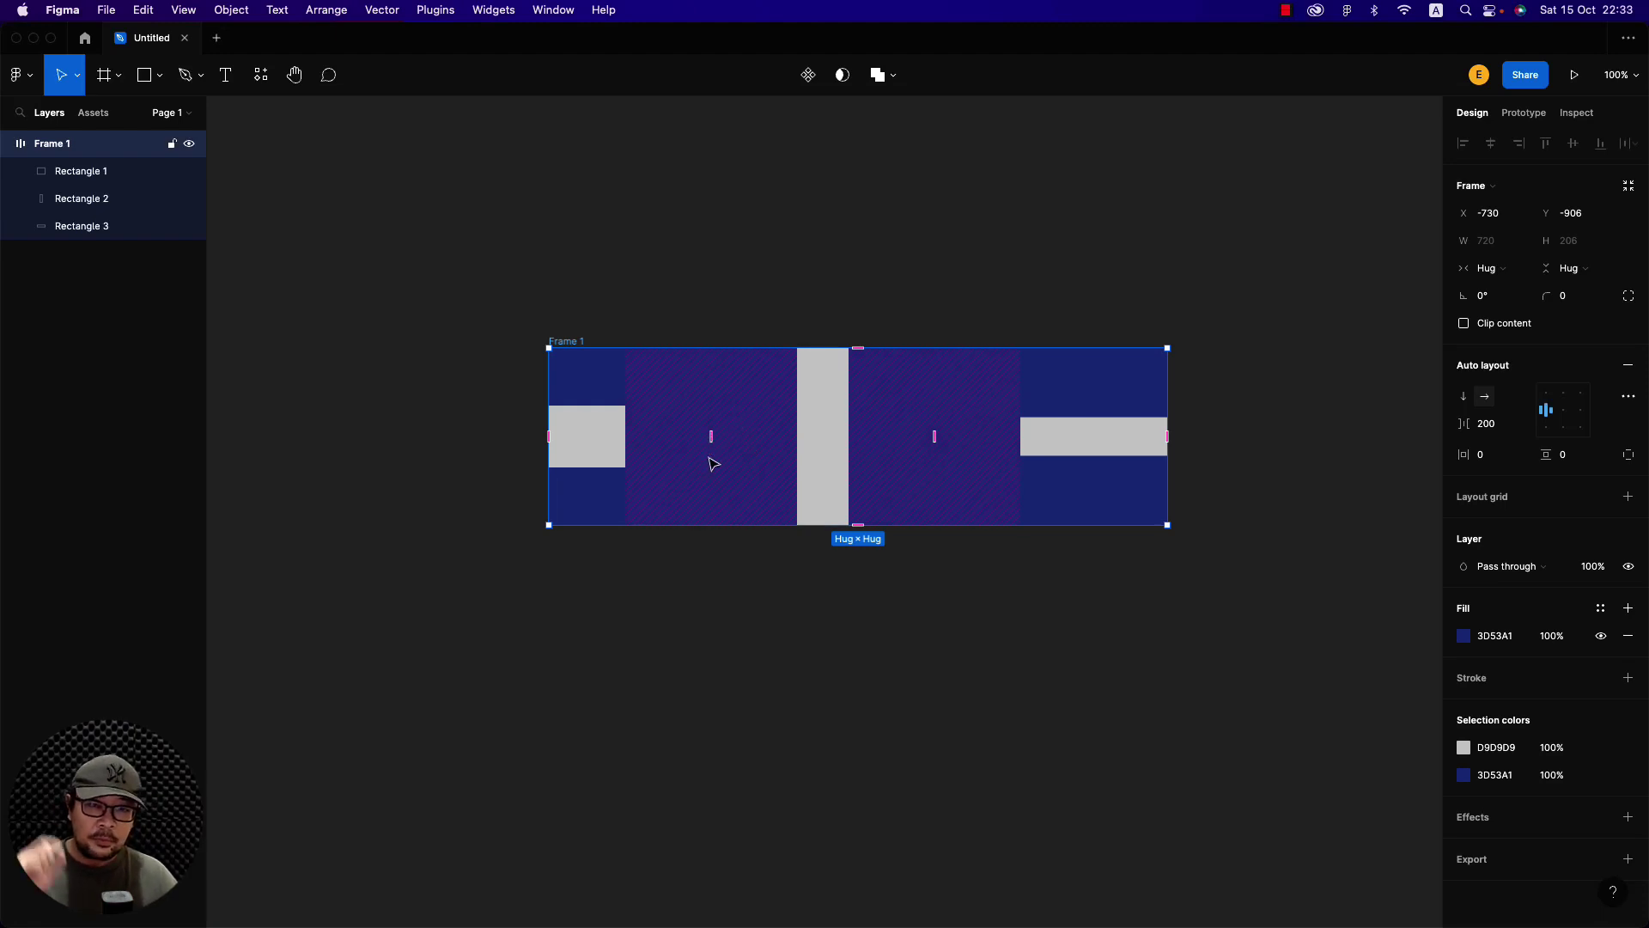
{"action": "mouse_move", "coordinate": [711, 437]}
{"action": "left_mouse_down"}
{"action": "mouse_move", "coordinate": [670, 436]}
{"action": "mouse_move", "coordinate": [710, 438]}
{"action": "left_mouse_up"}
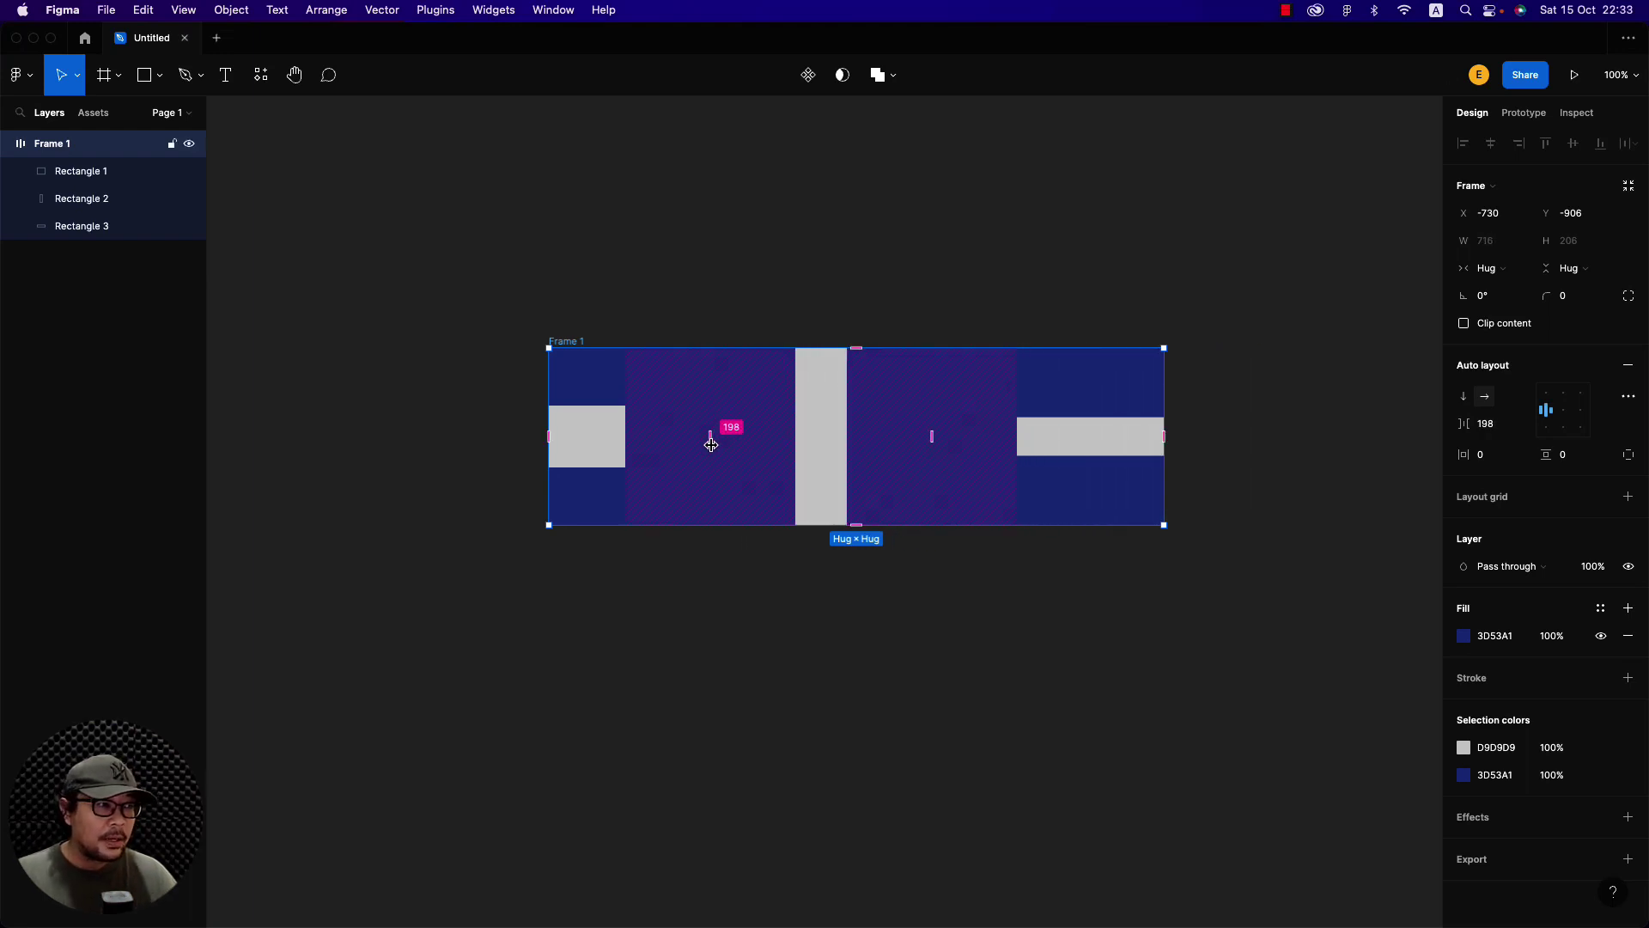
{"action": "left_click_drag", "start_coordinate": [709, 438], "coordinate": [710, 440]}
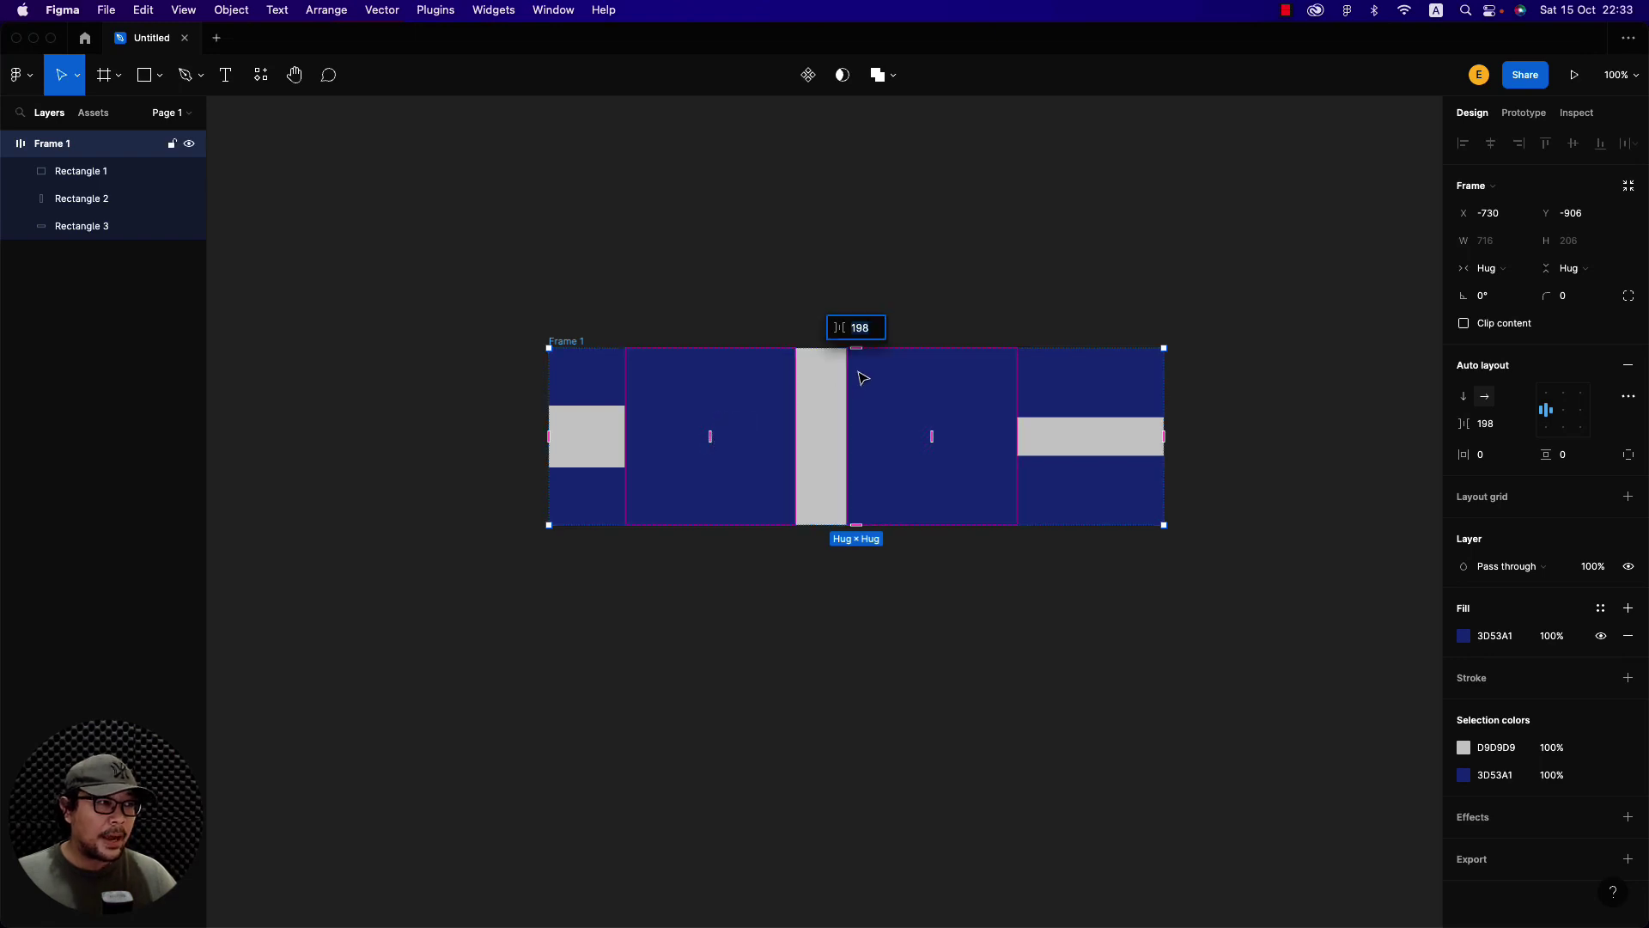
Change the gap to 100, then settle on 50 so the frame hugs at 420×206
{"action": "left_click", "coordinate": [877, 336]}
{"action": "type", "text": "1"}
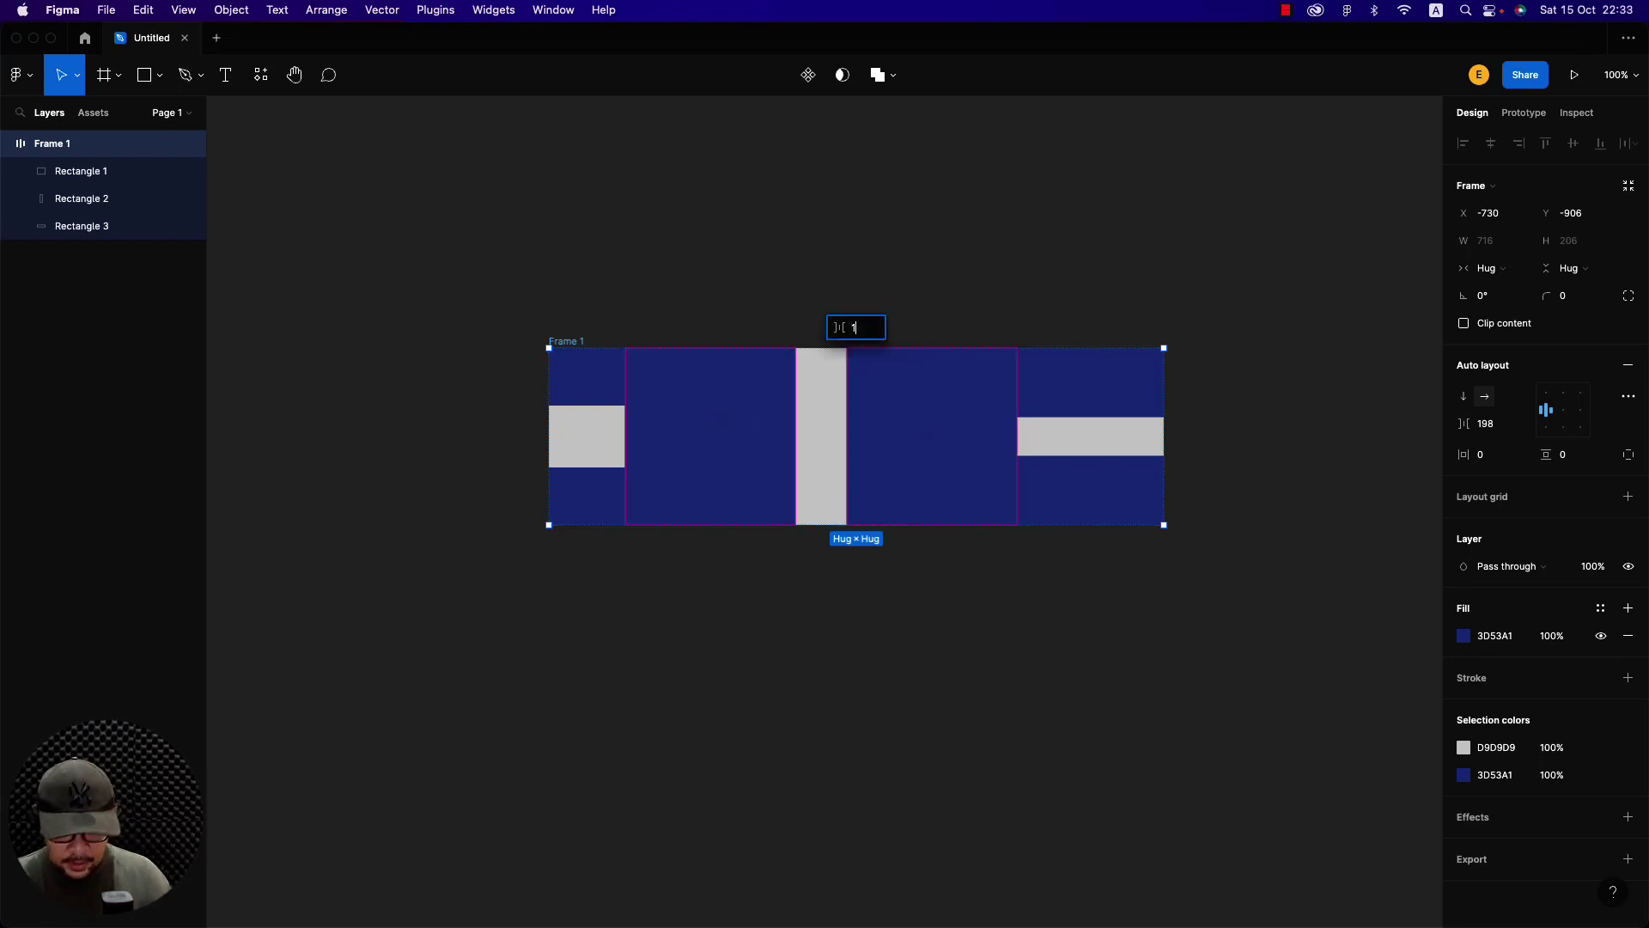
{"action": "type", "text": "00"}
{"action": "key", "text": "Return"}
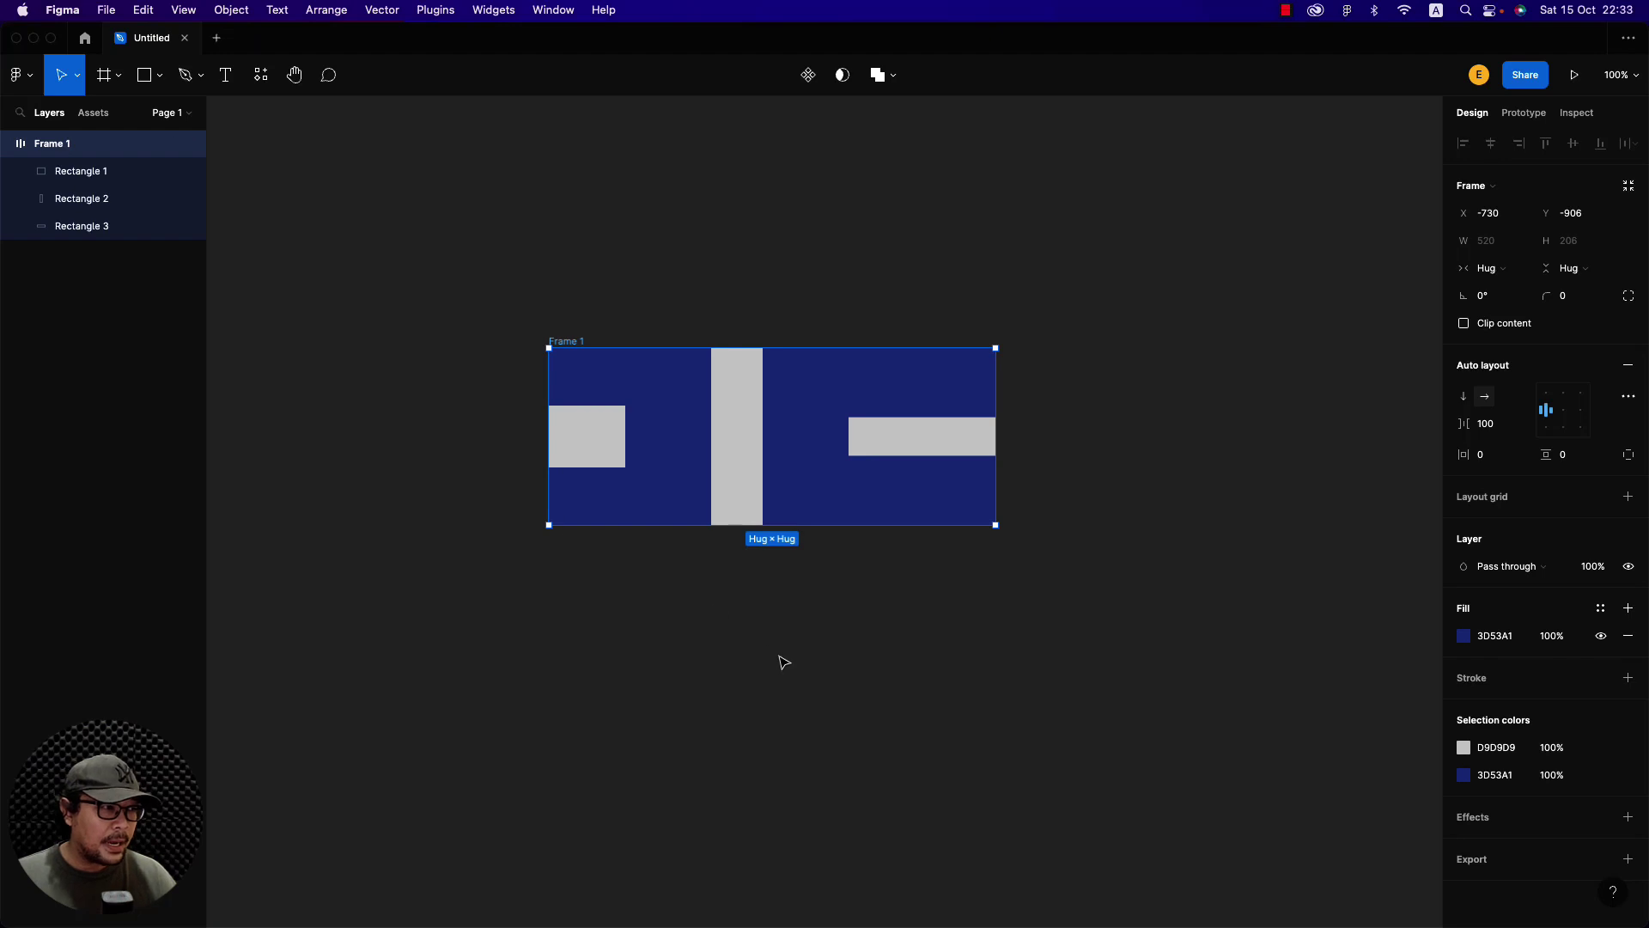
{"action": "left_click", "coordinate": [780, 662]}
{"action": "left_click", "coordinate": [683, 461]}
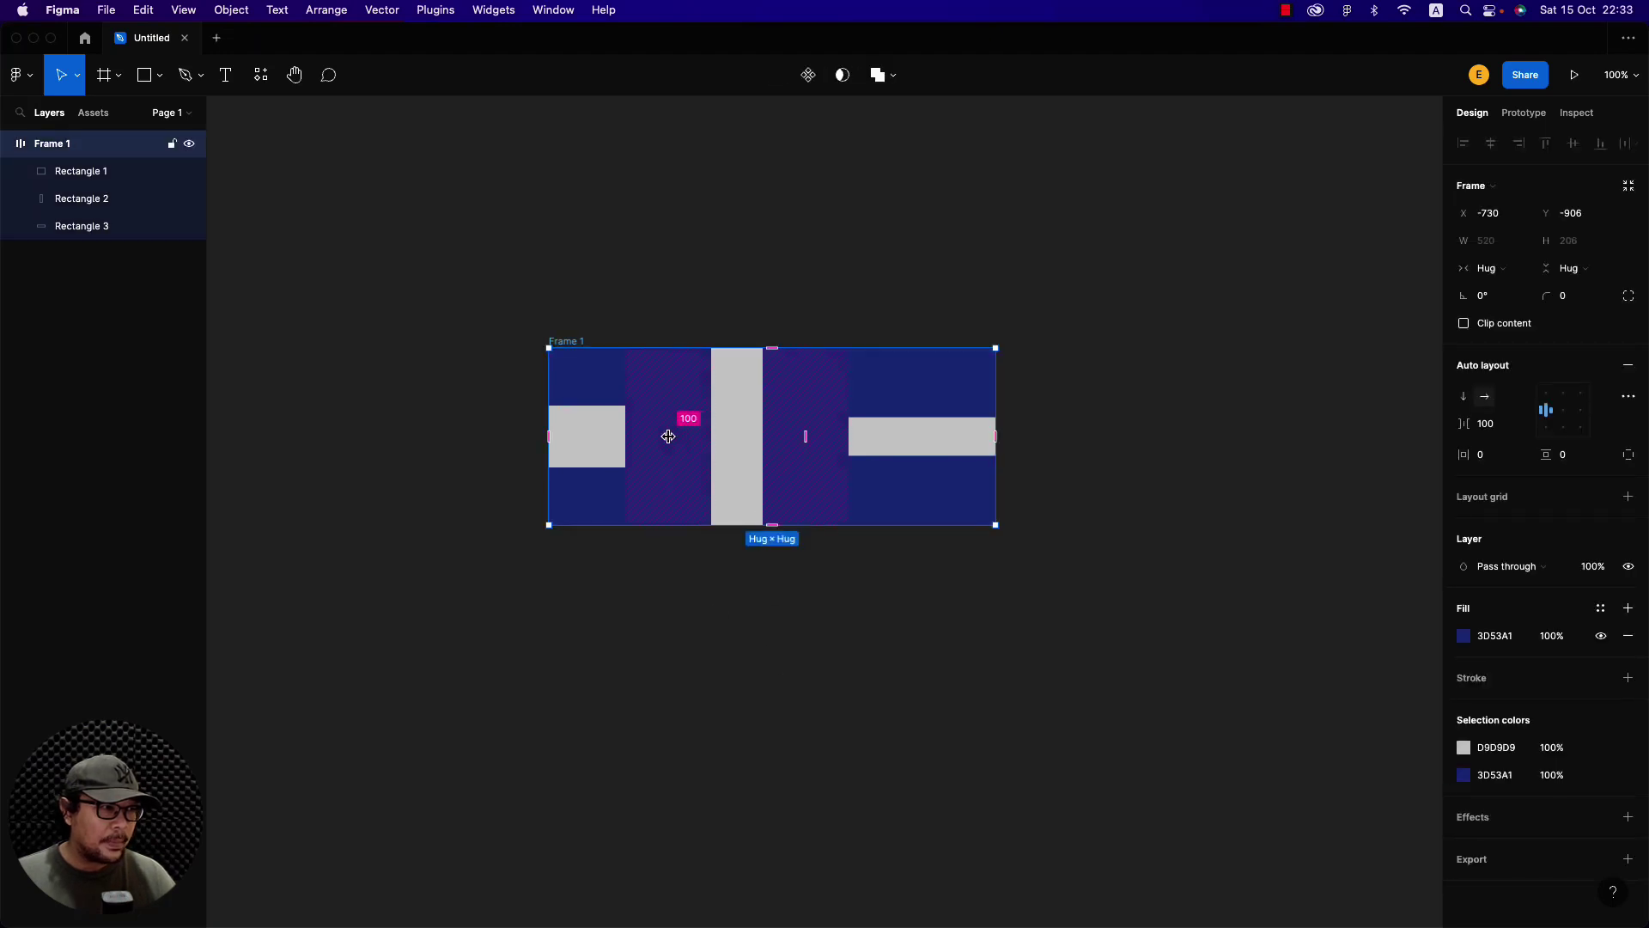
{"action": "mouse_move", "coordinate": [669, 435]}
{"action": "left_mouse_down"}
{"action": "mouse_move", "coordinate": [733, 442]}
{"action": "mouse_move", "coordinate": [698, 430]}
{"action": "left_mouse_up"}
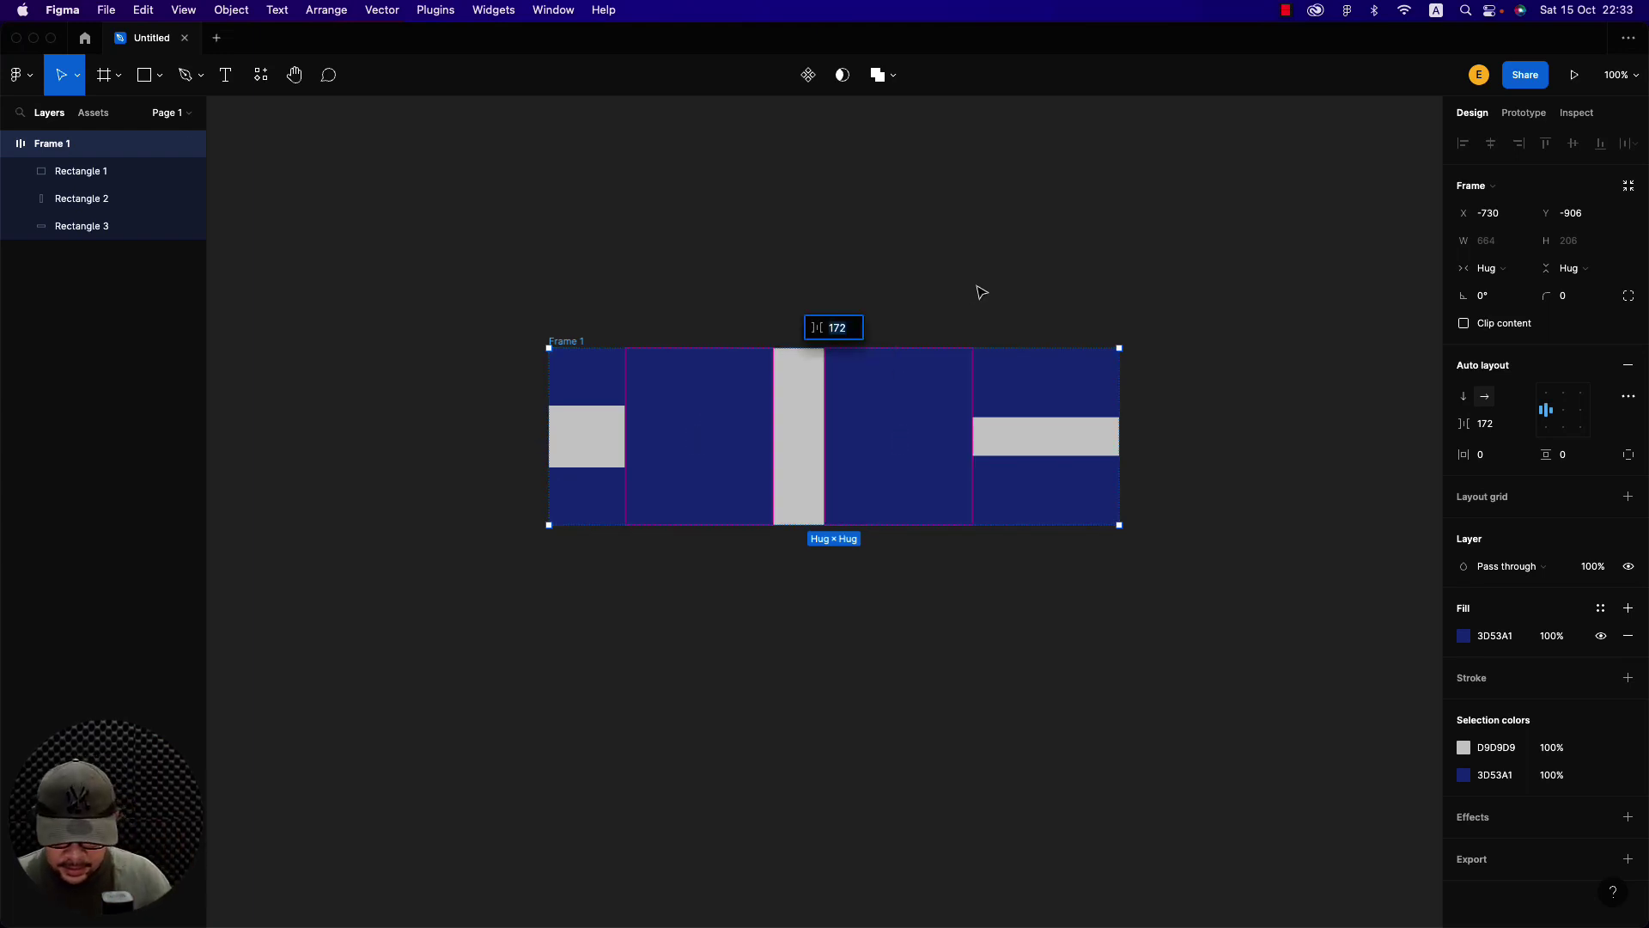
{"action": "type", "text": "50"}
{"action": "key", "text": "Return"}
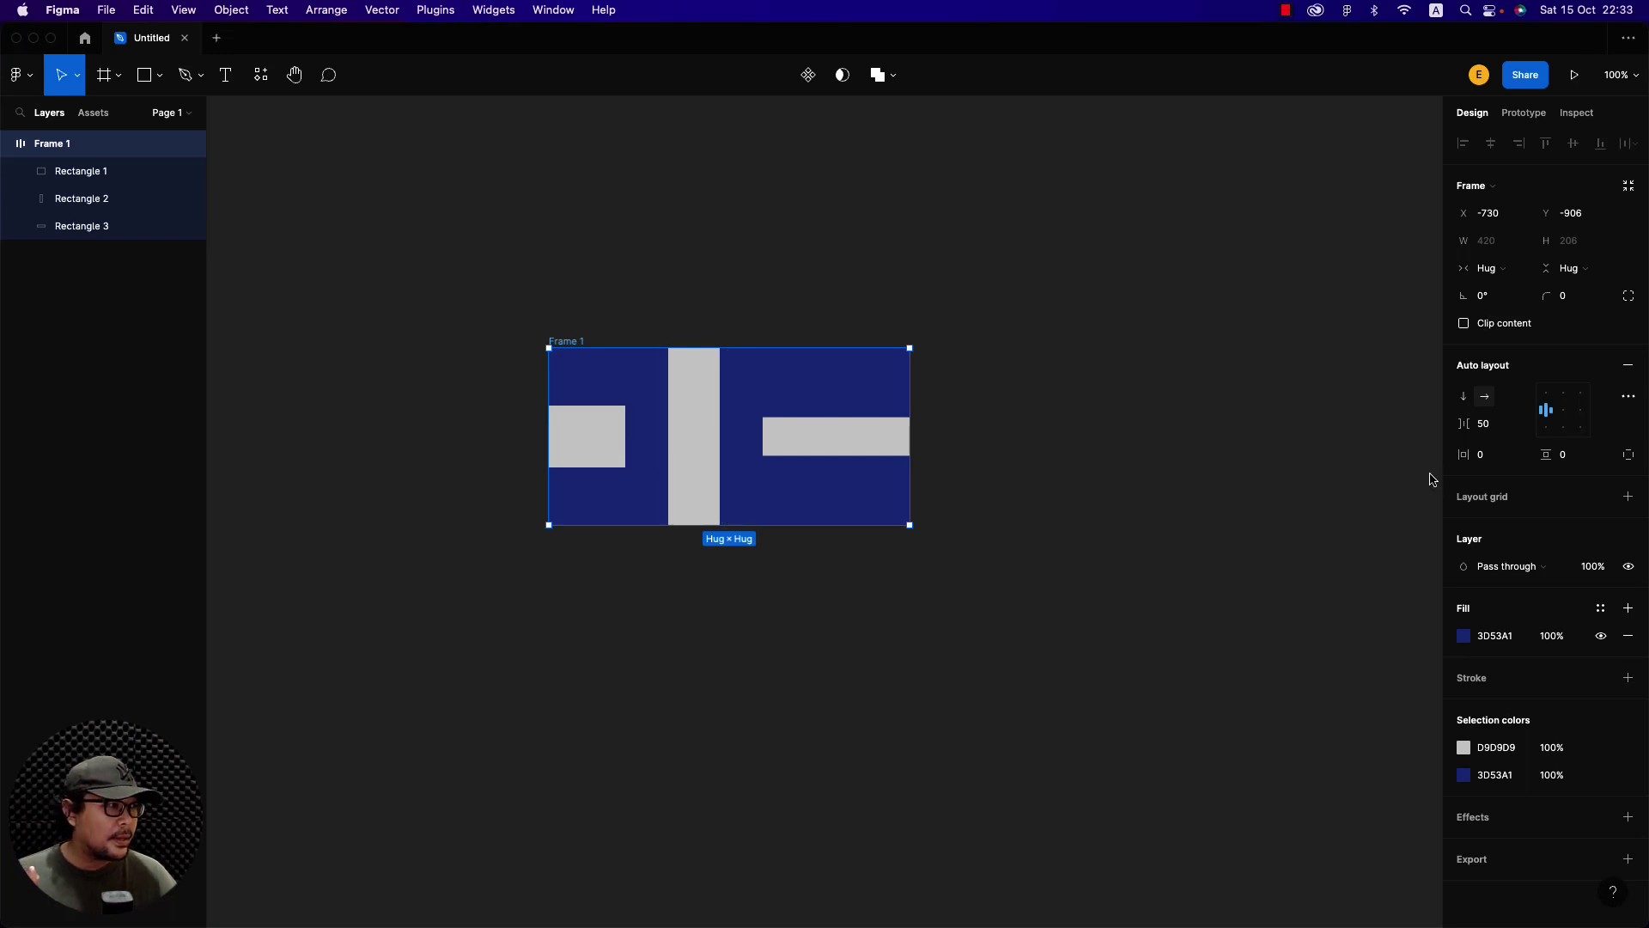
Set Frame 1's horizontal padding to 50, widening it to 520
{"action": "left_click", "coordinate": [1495, 462]}
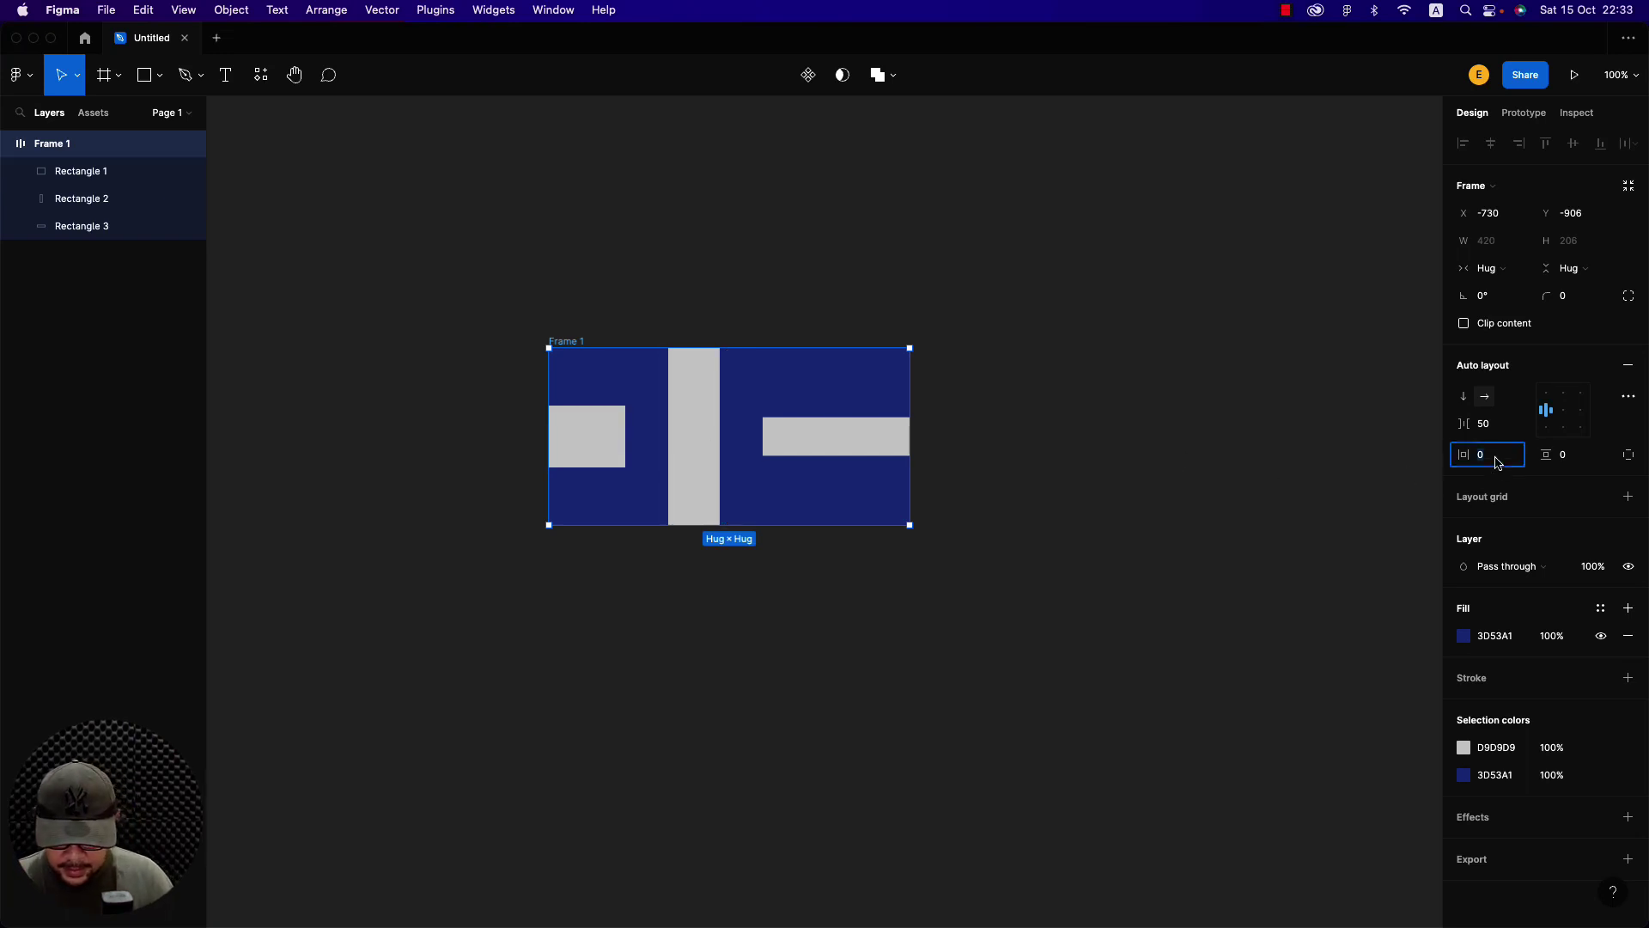
{"action": "type", "text": "50"}
{"action": "key", "text": "Return"}
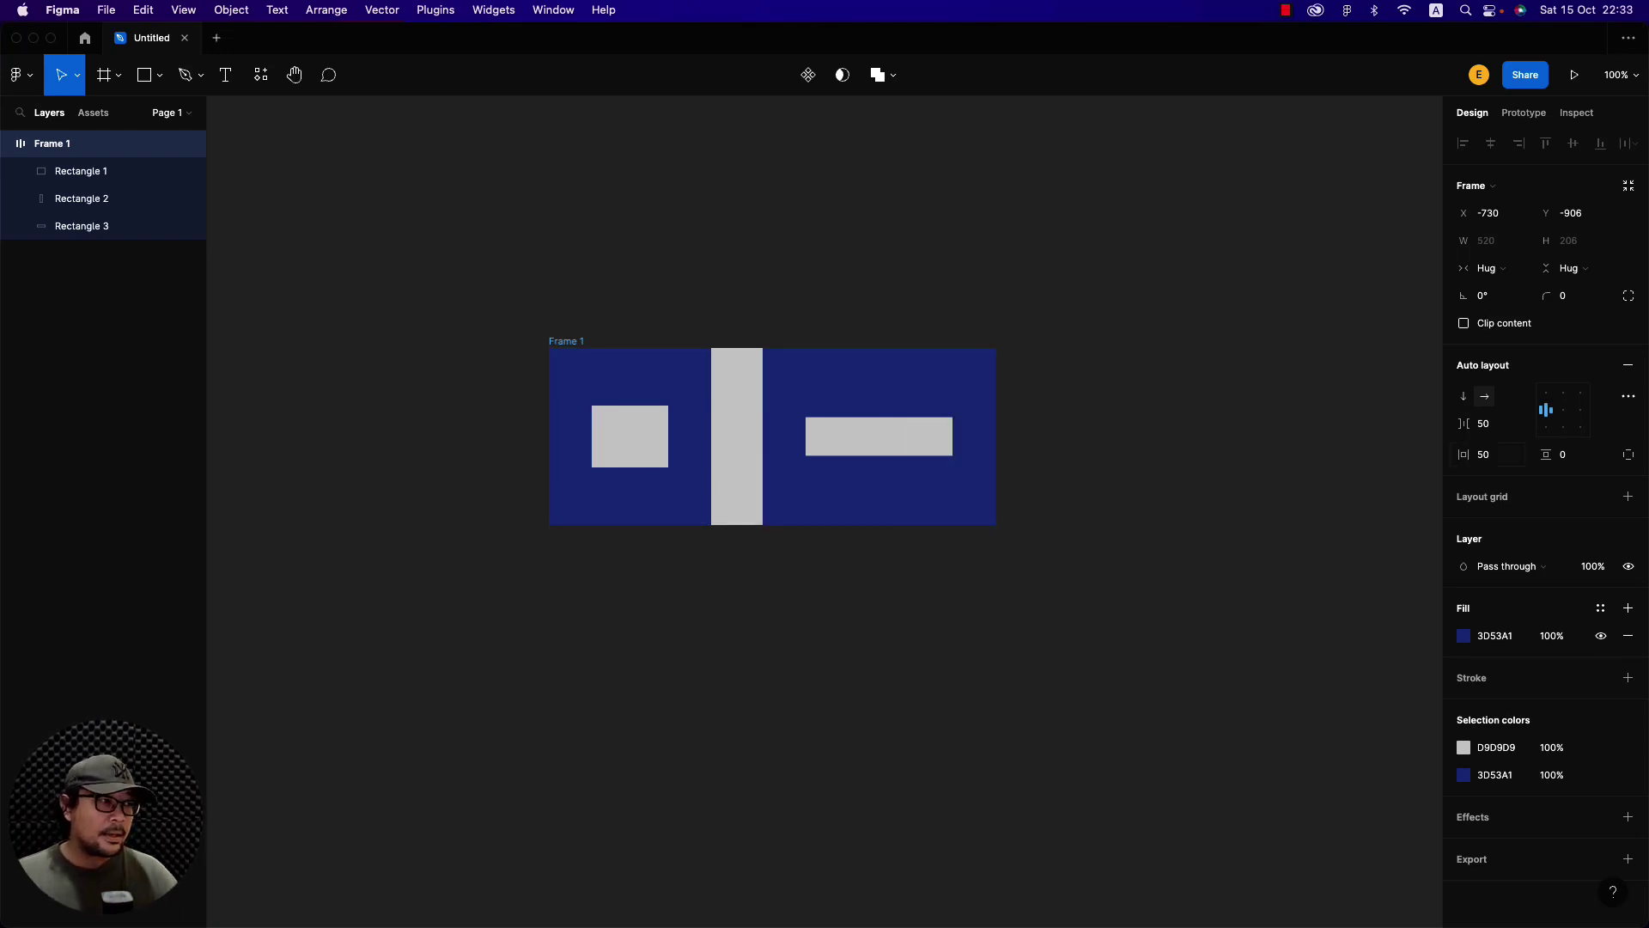
Inspect Rectangle 1 and Rectangle 3 measurements, then reselect Frame 1 in Design properties
{"action": "left_click", "coordinate": [625, 439]}
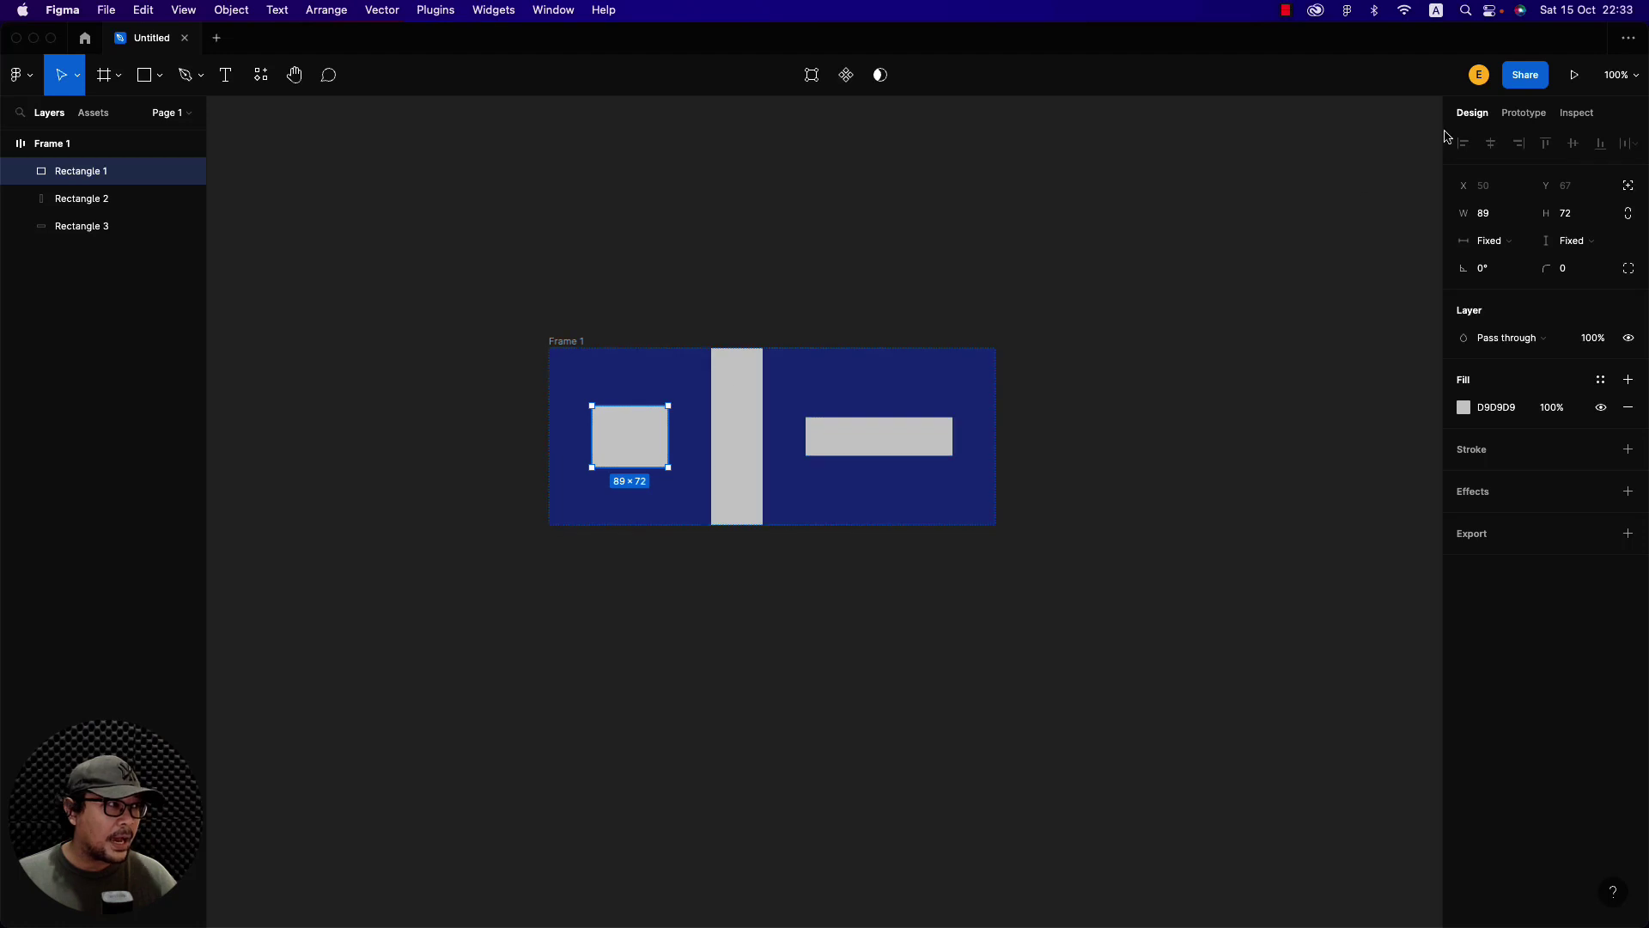
{"action": "key", "text": "alt+0"}
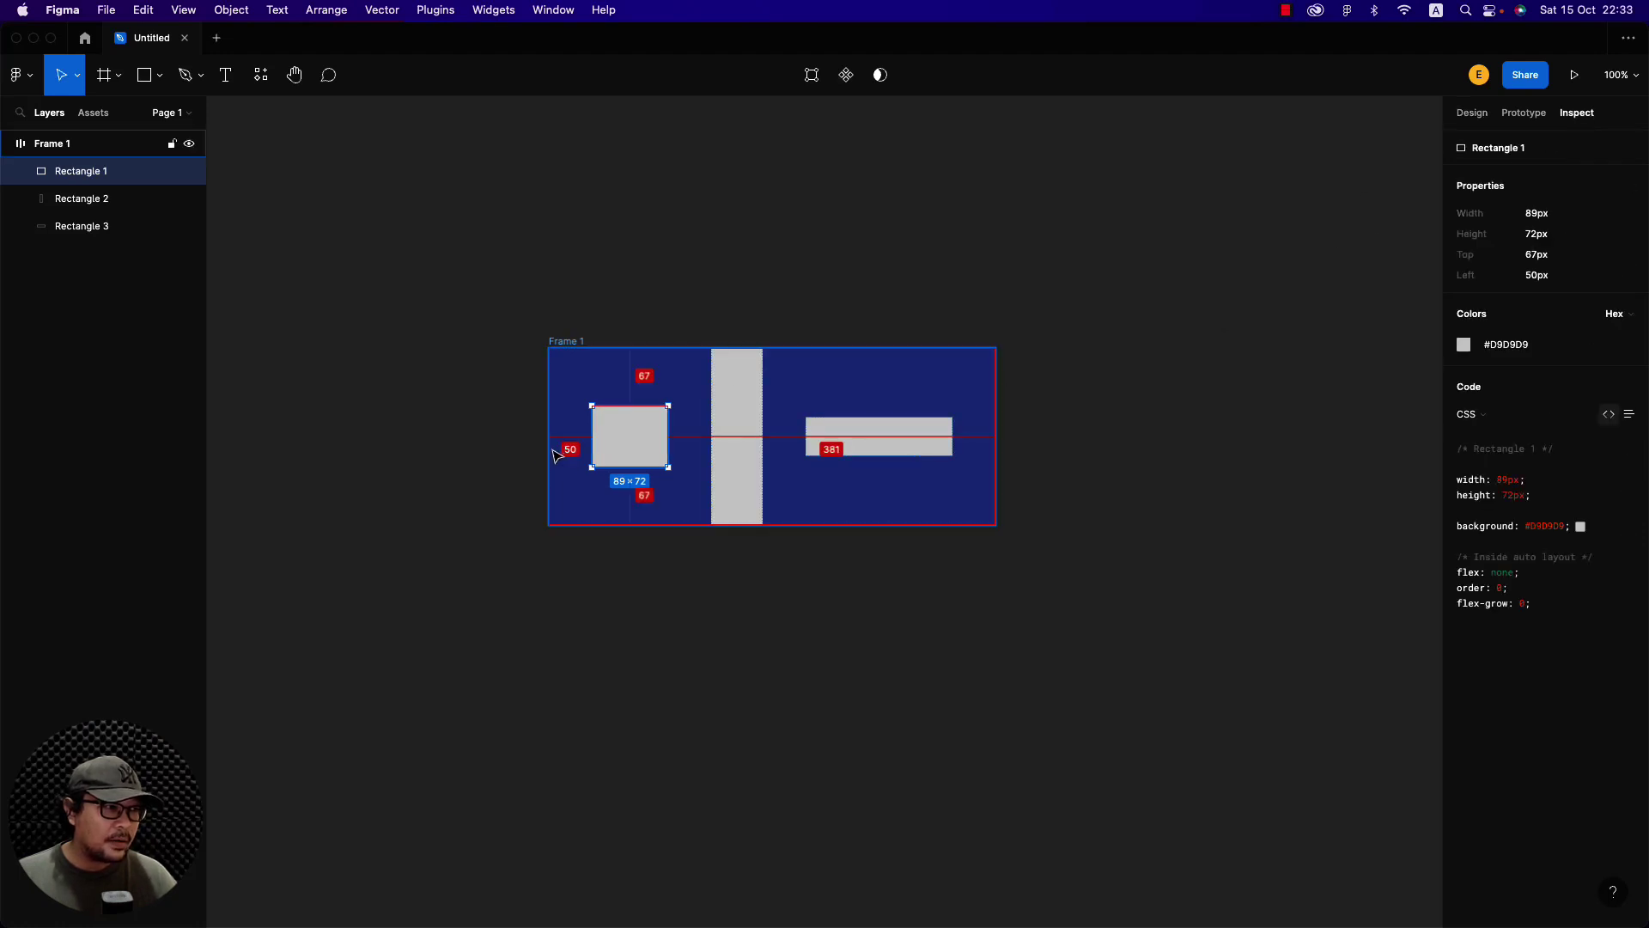
{"action": "left_click", "coordinate": [855, 439]}
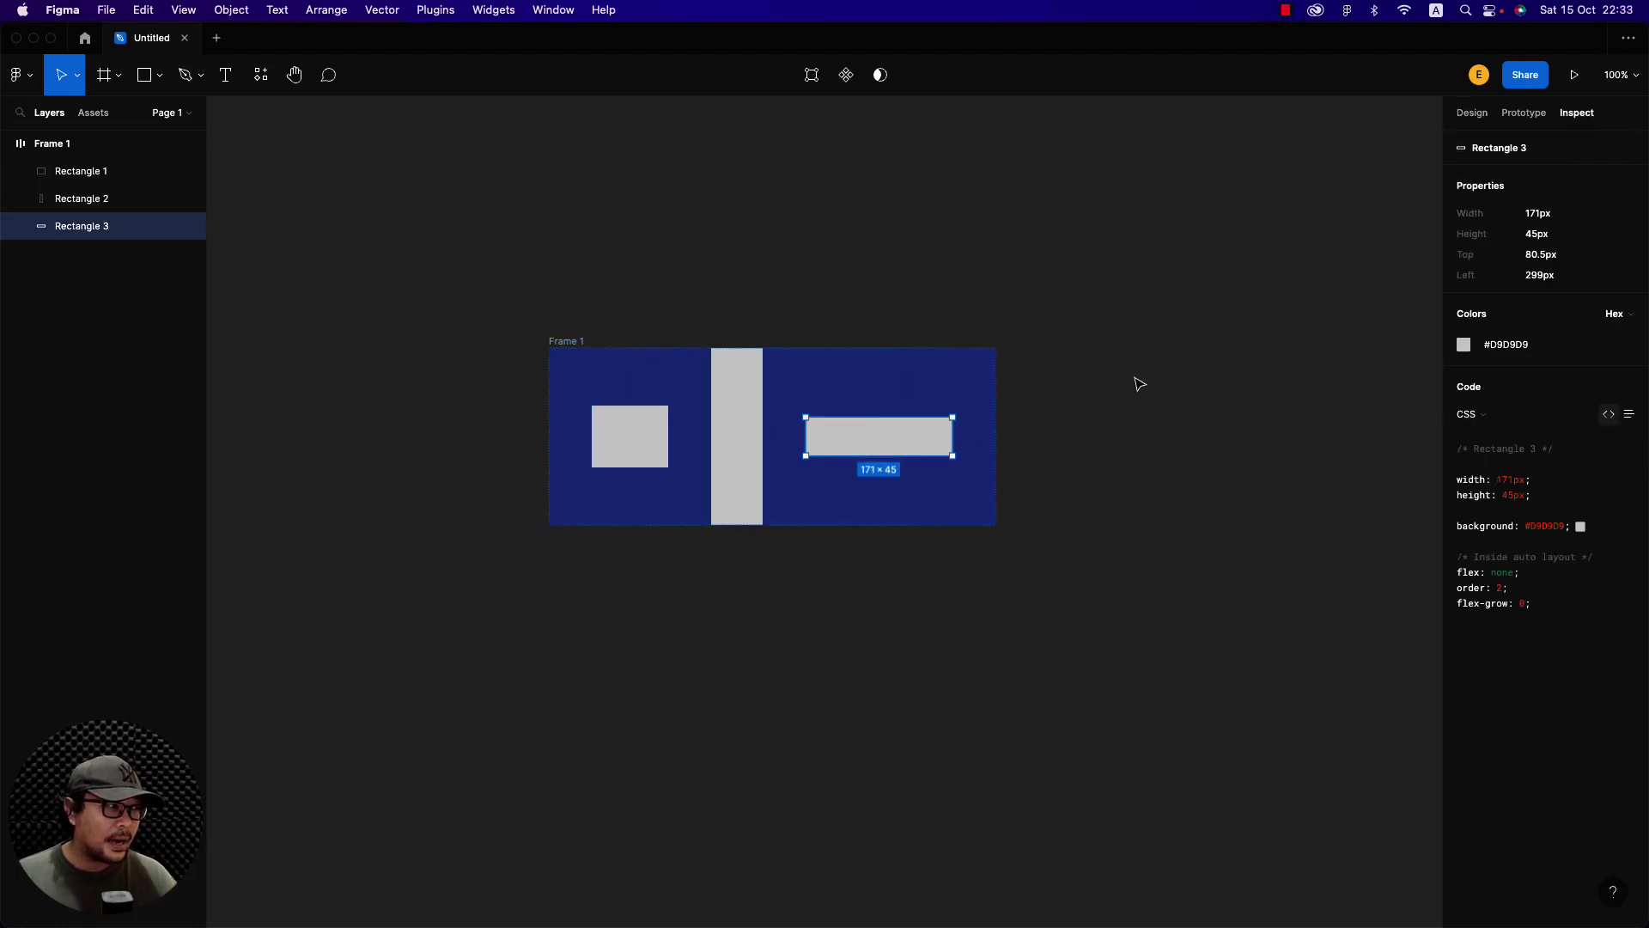
{"action": "left_click", "coordinate": [1470, 114]}
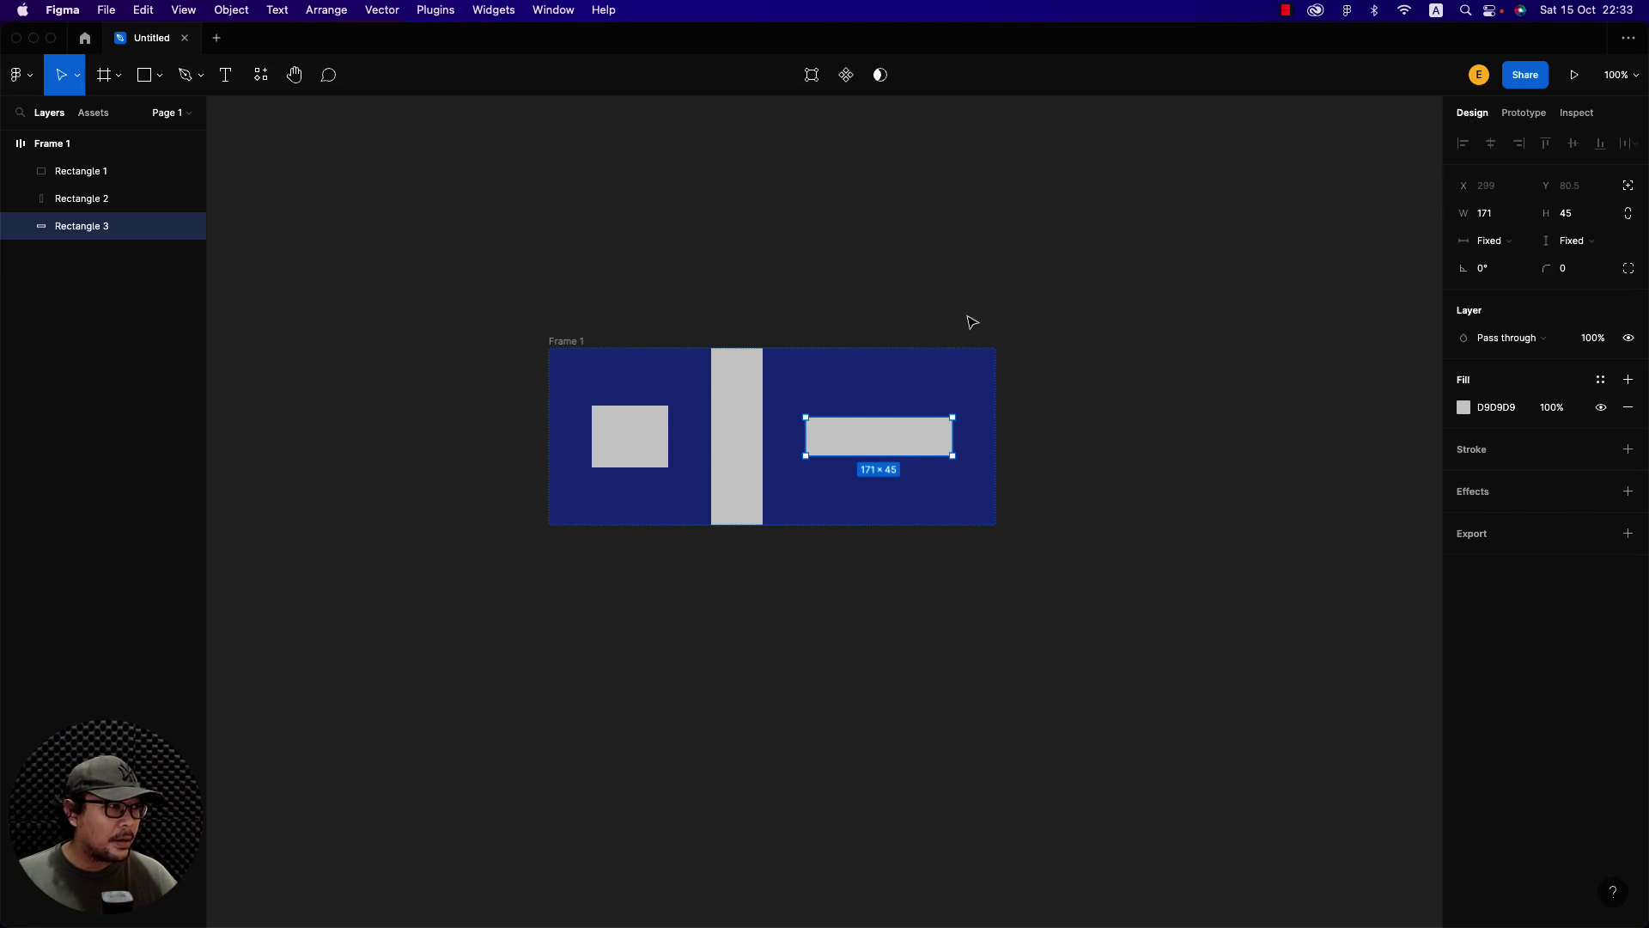
{"action": "left_click", "coordinate": [564, 341]}
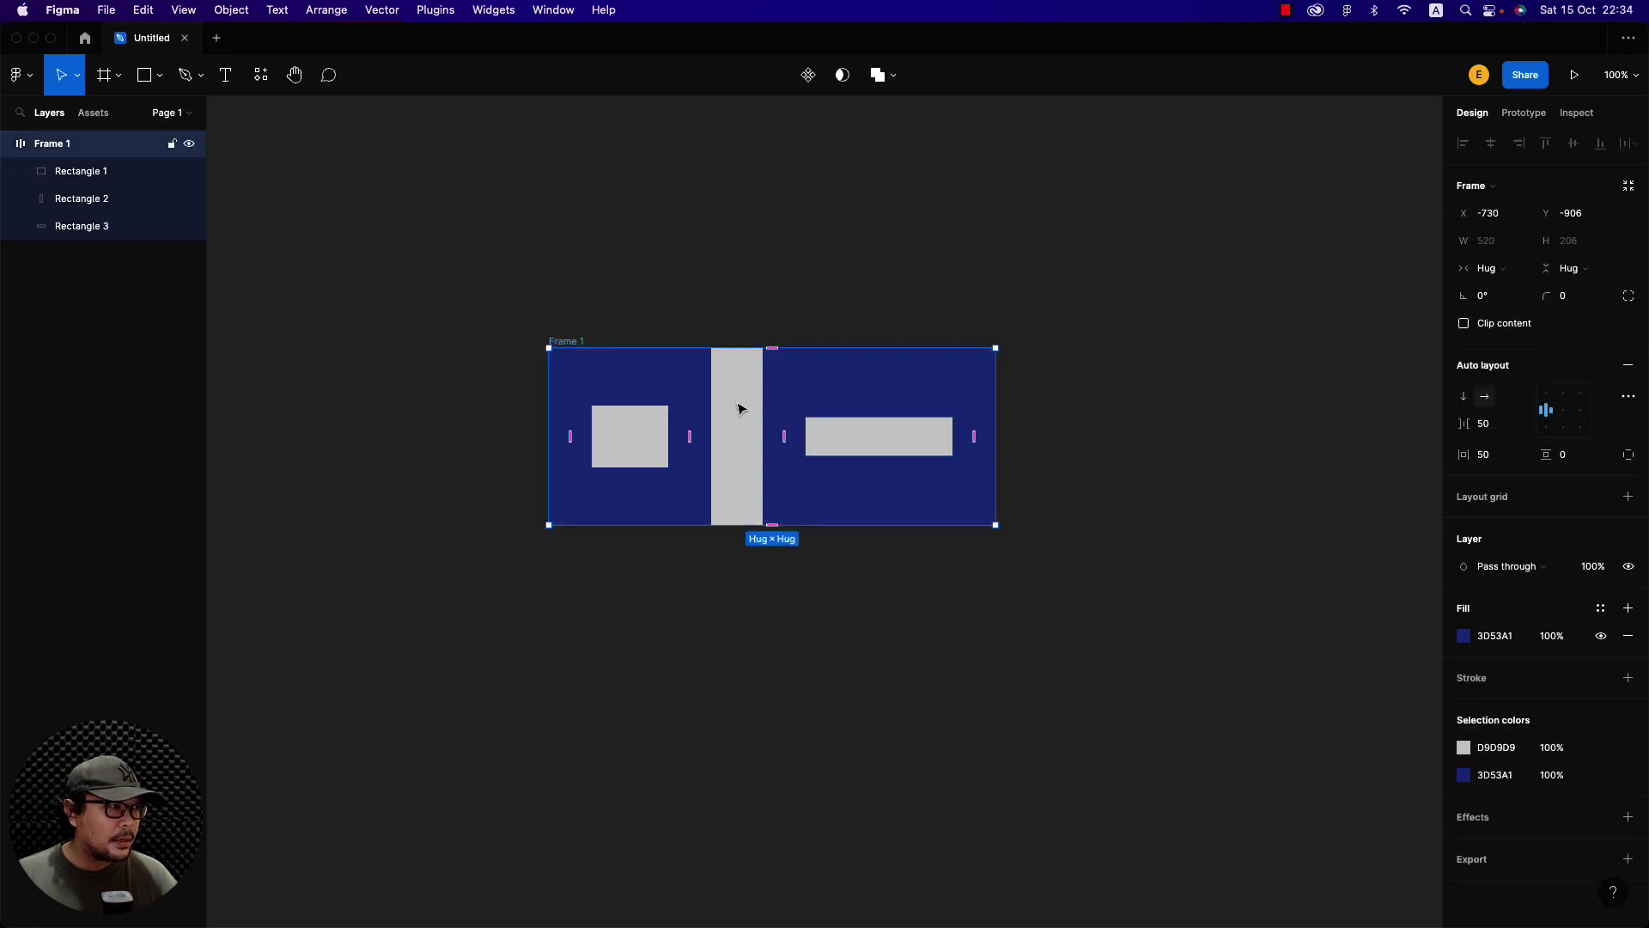
Set Frame 1's vertical padding to 30, making it 520×266
{"action": "left_click", "coordinate": [1568, 463]}
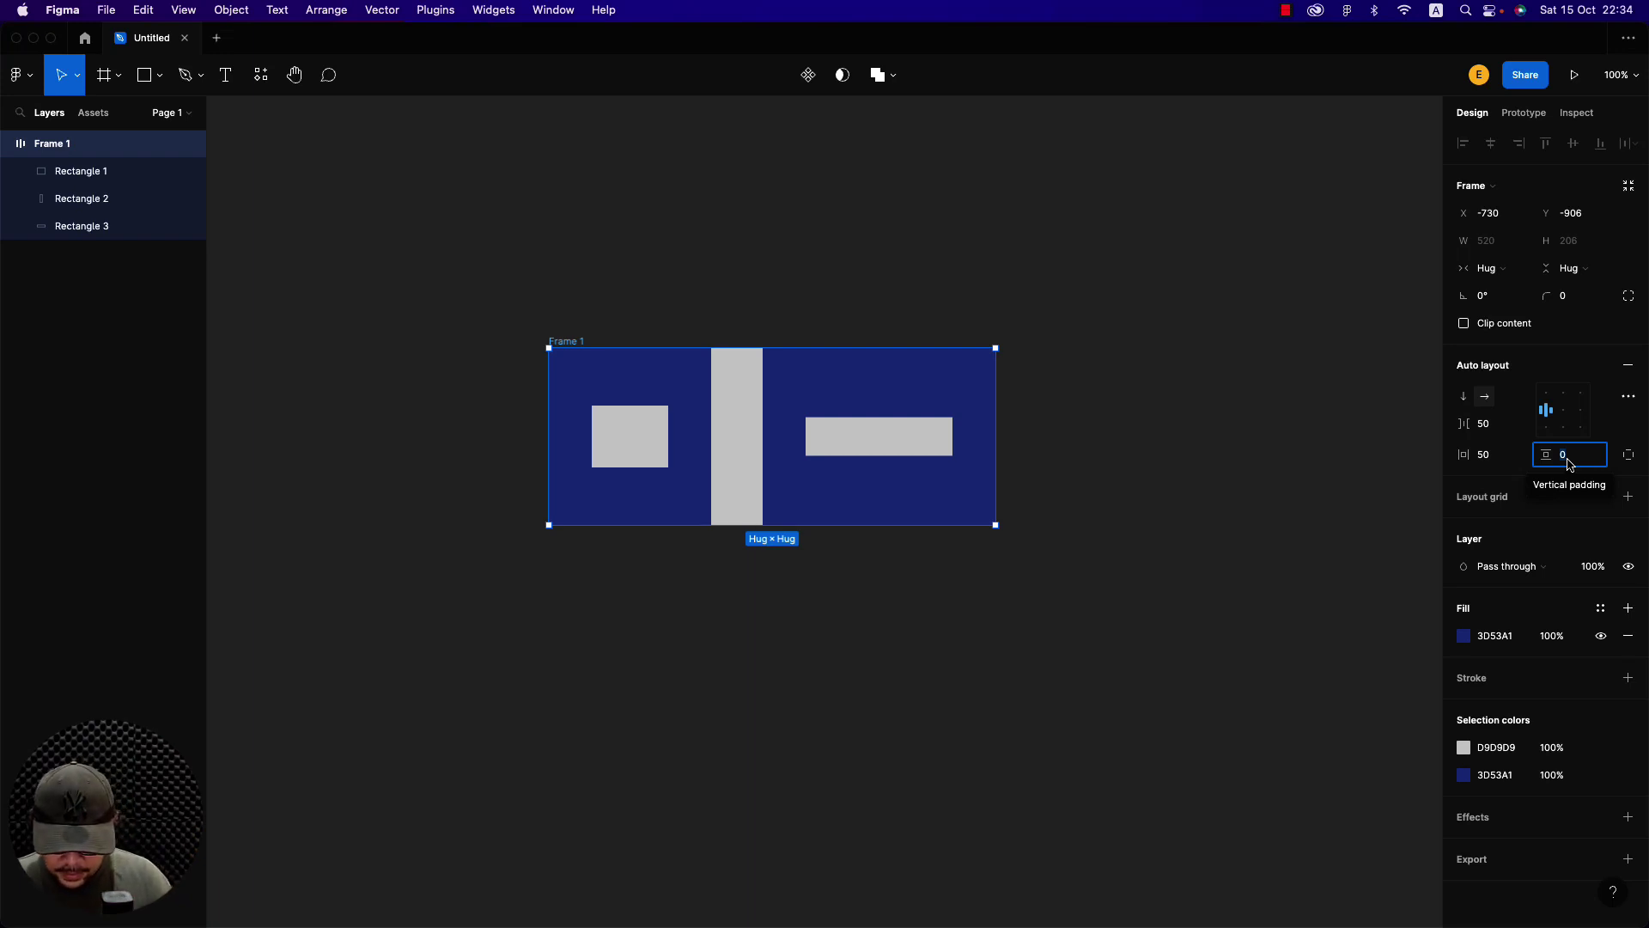
{"action": "type", "text": "30"}
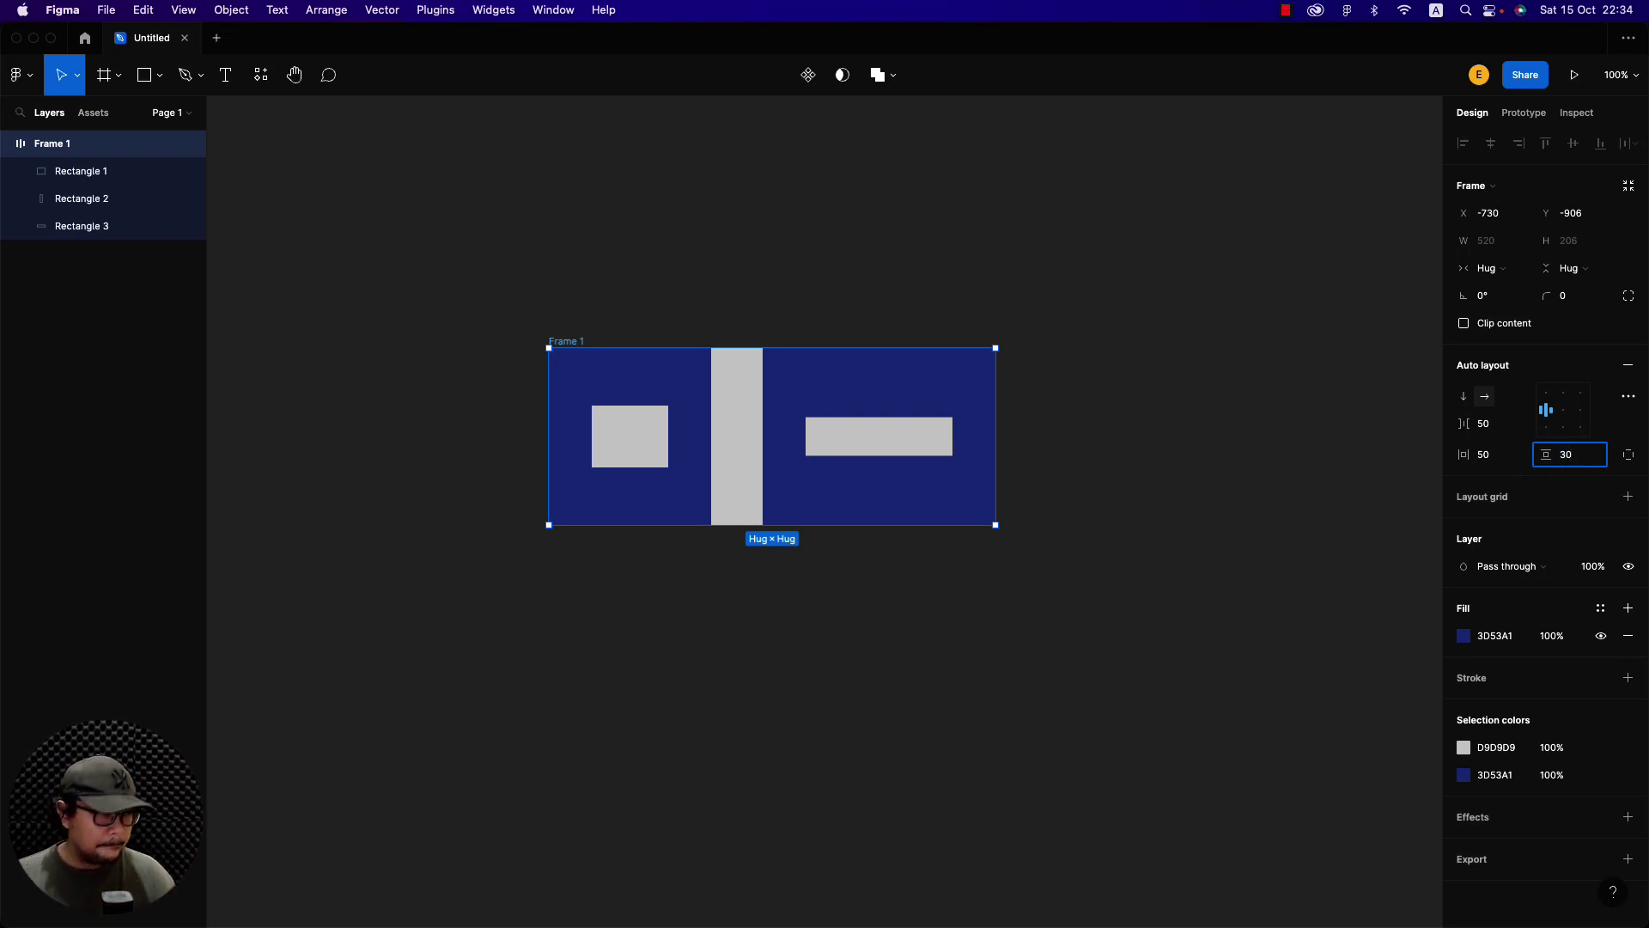
{"action": "key", "text": "Return"}
Inspect Rectangle 2's distances to the frame edges, then reselect Frame 1
{"action": "left_click", "coordinate": [740, 427]}
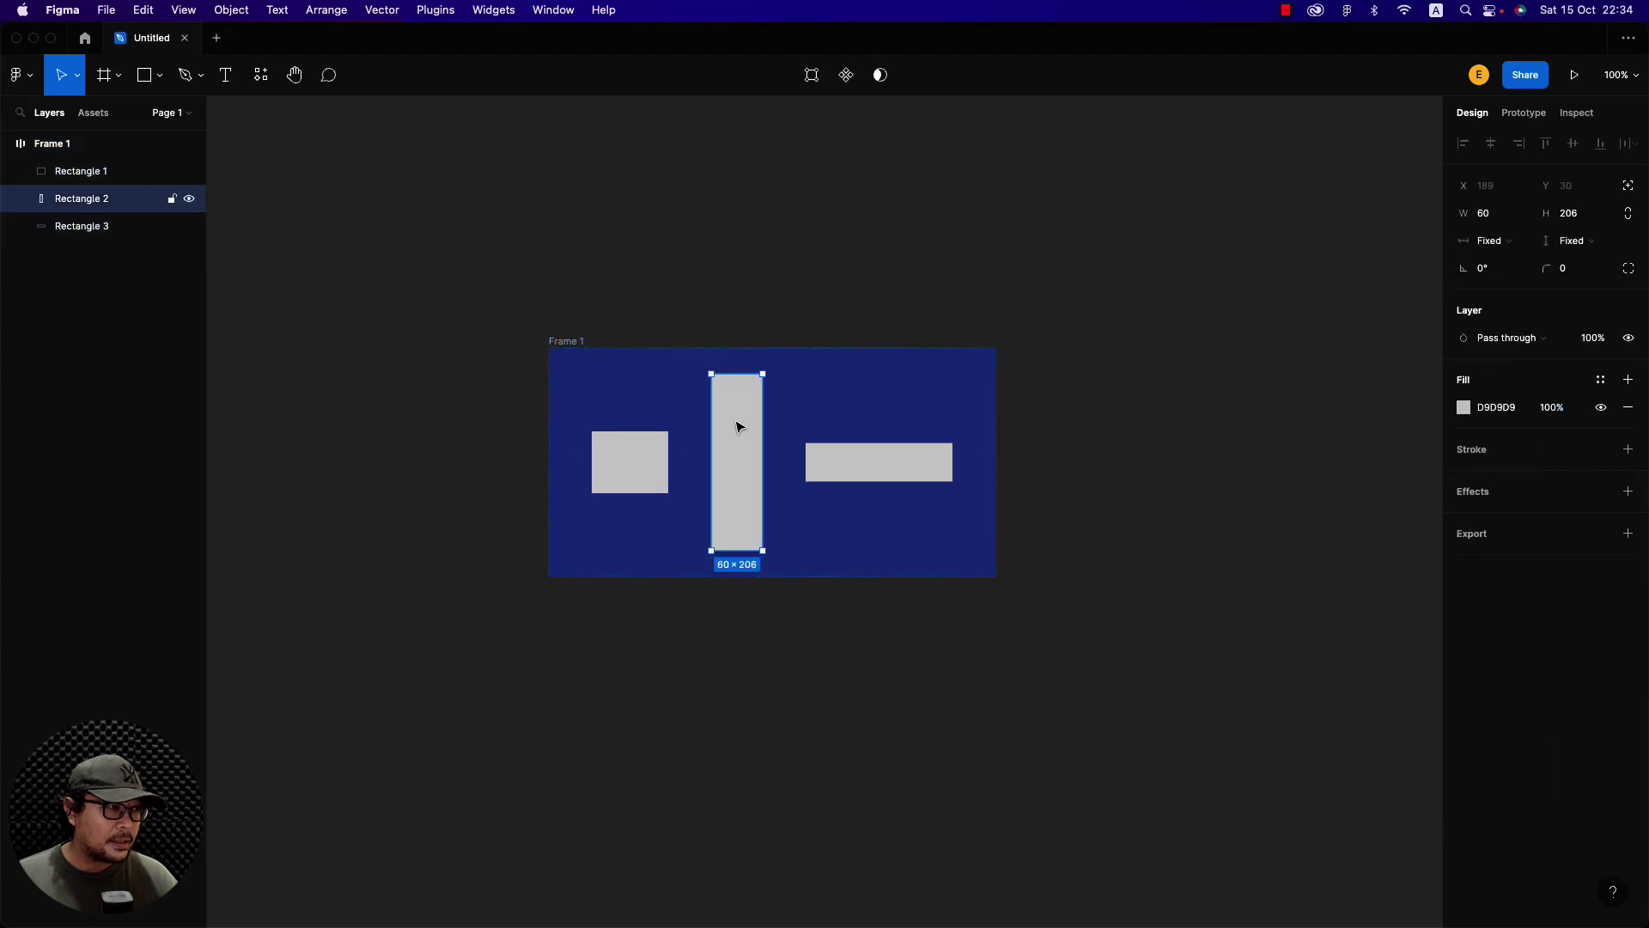
{"action": "left_click", "coordinate": [1577, 113]}
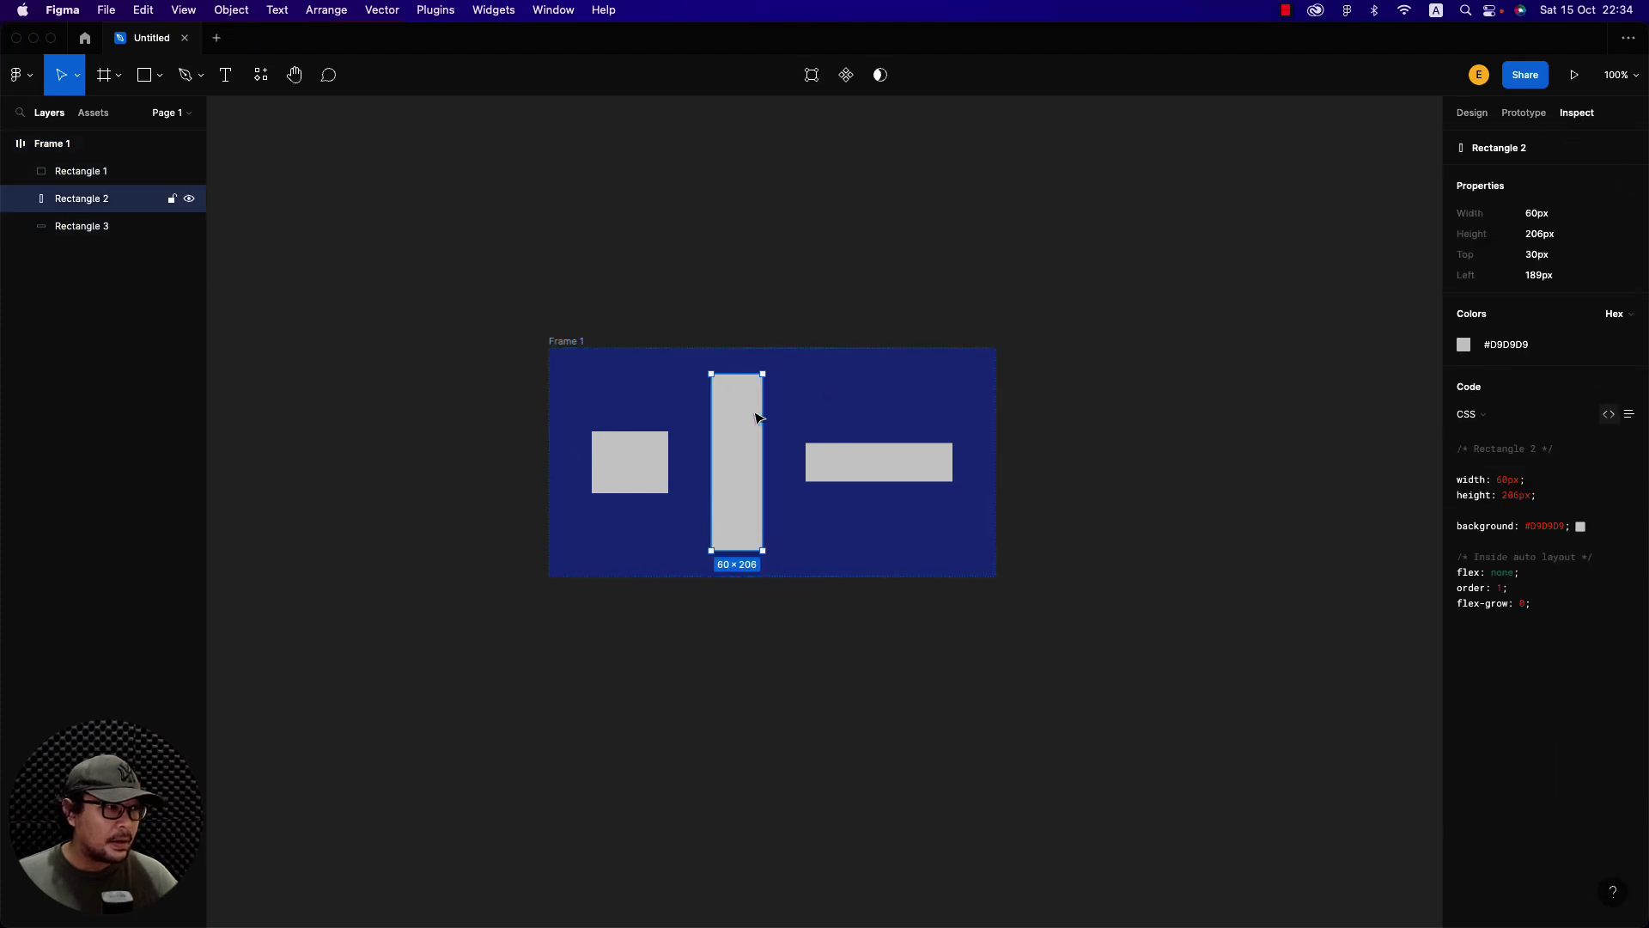
{"action": "key", "text": "alt"}
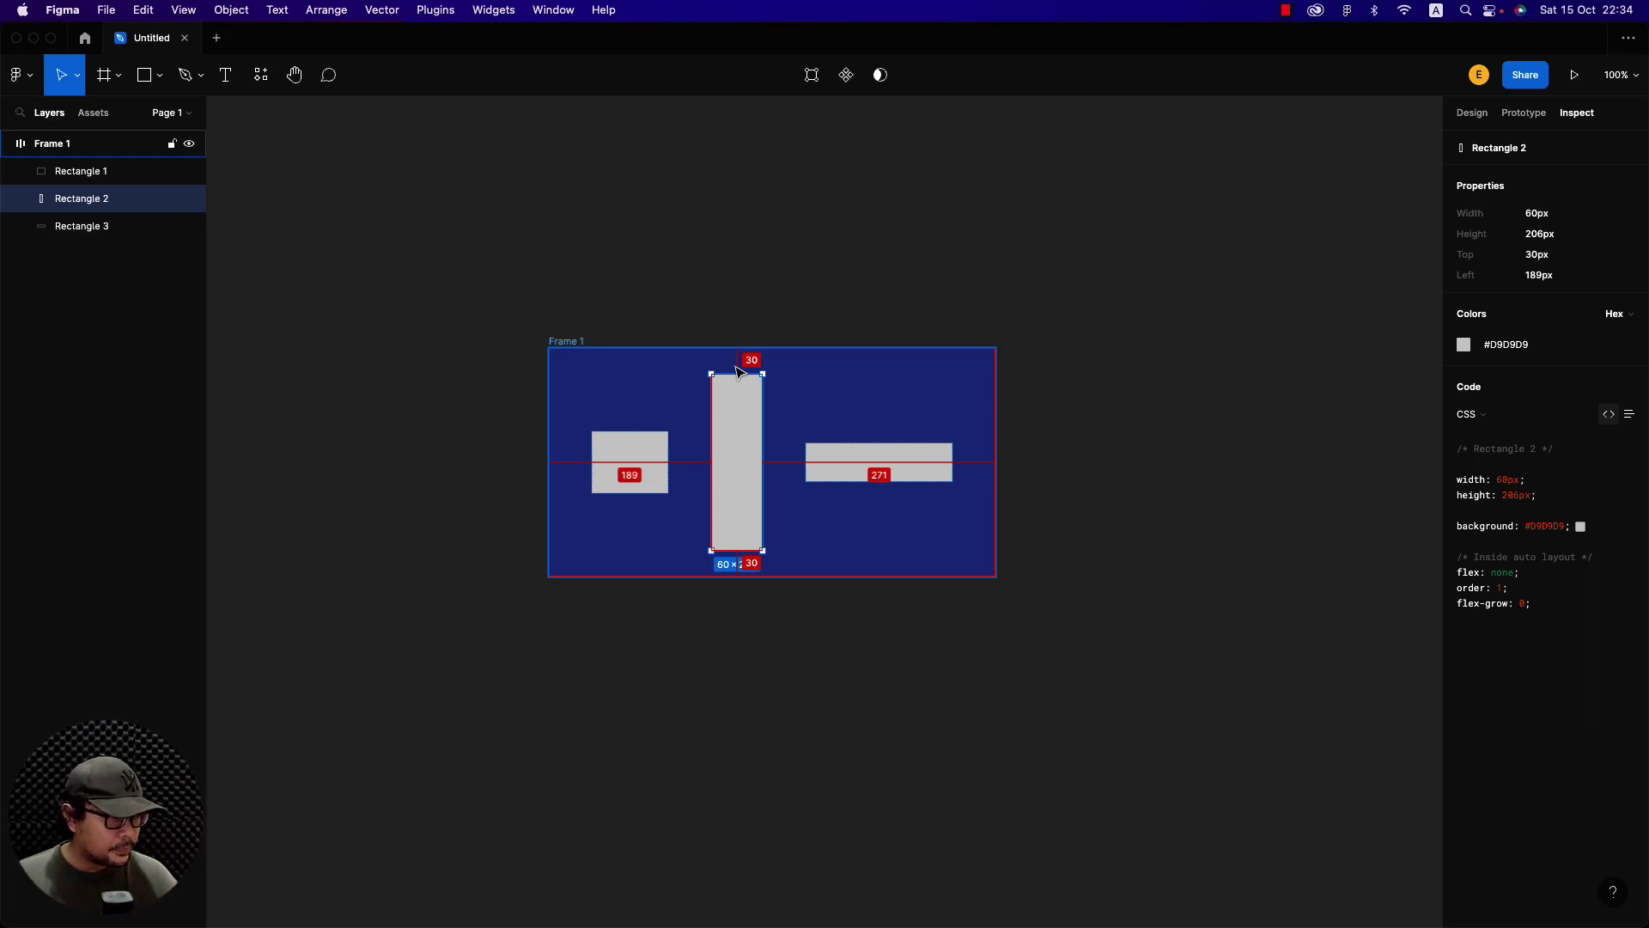
{"action": "left_click", "coordinate": [1473, 112]}
{"action": "left_click", "coordinate": [714, 276]}
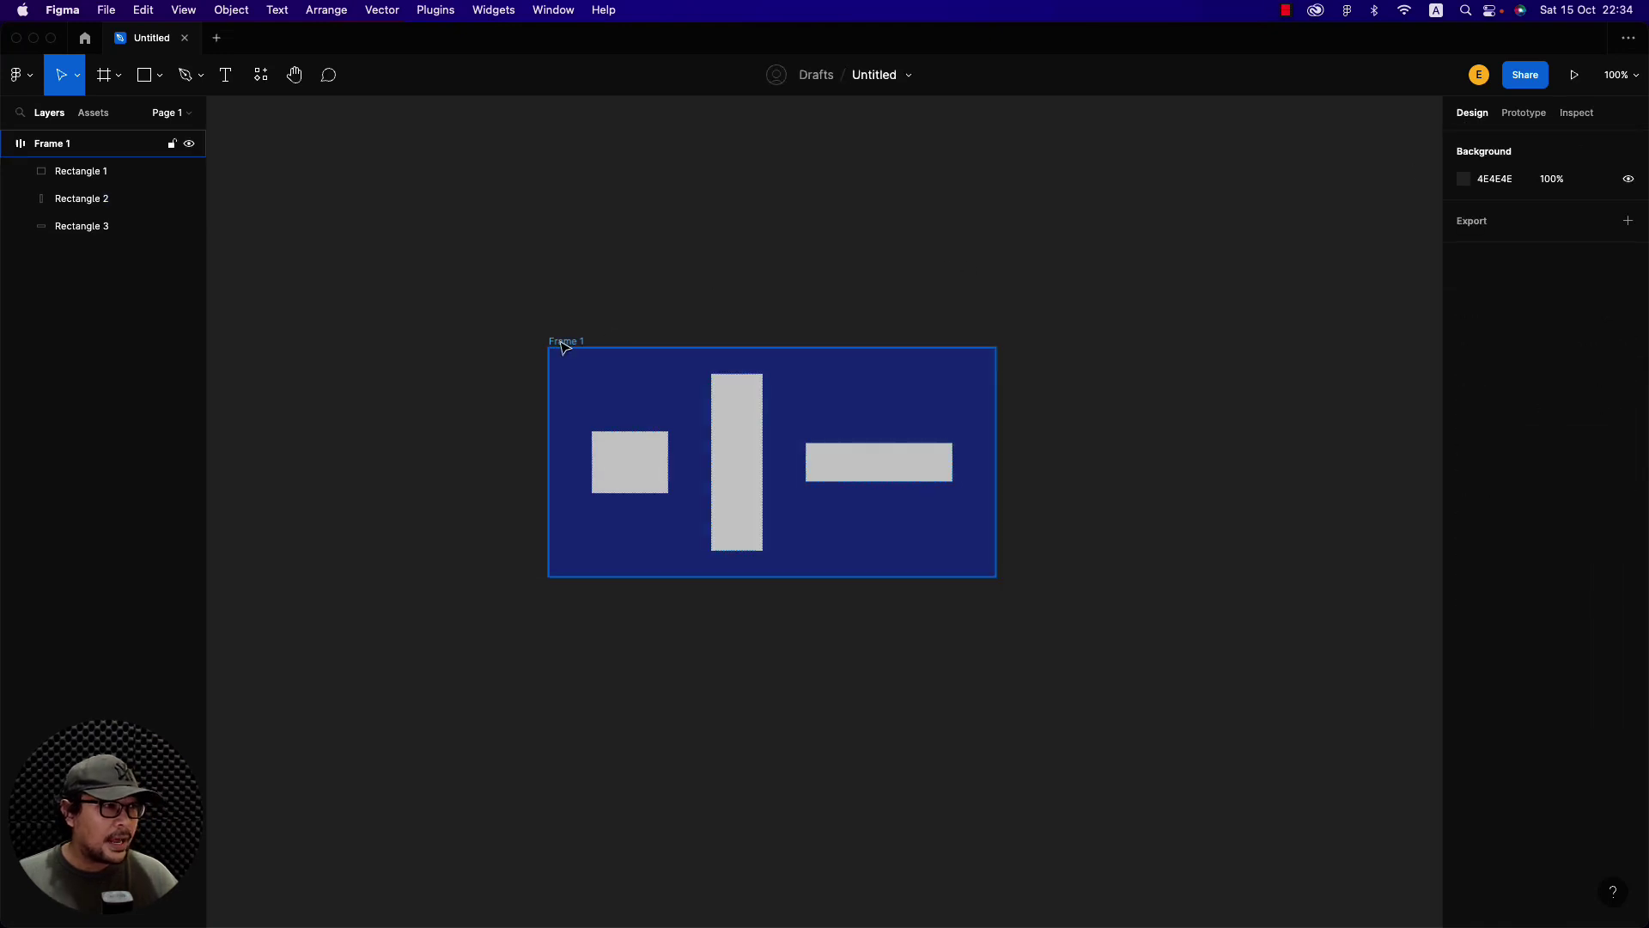
{"action": "left_click", "coordinate": [562, 344]}
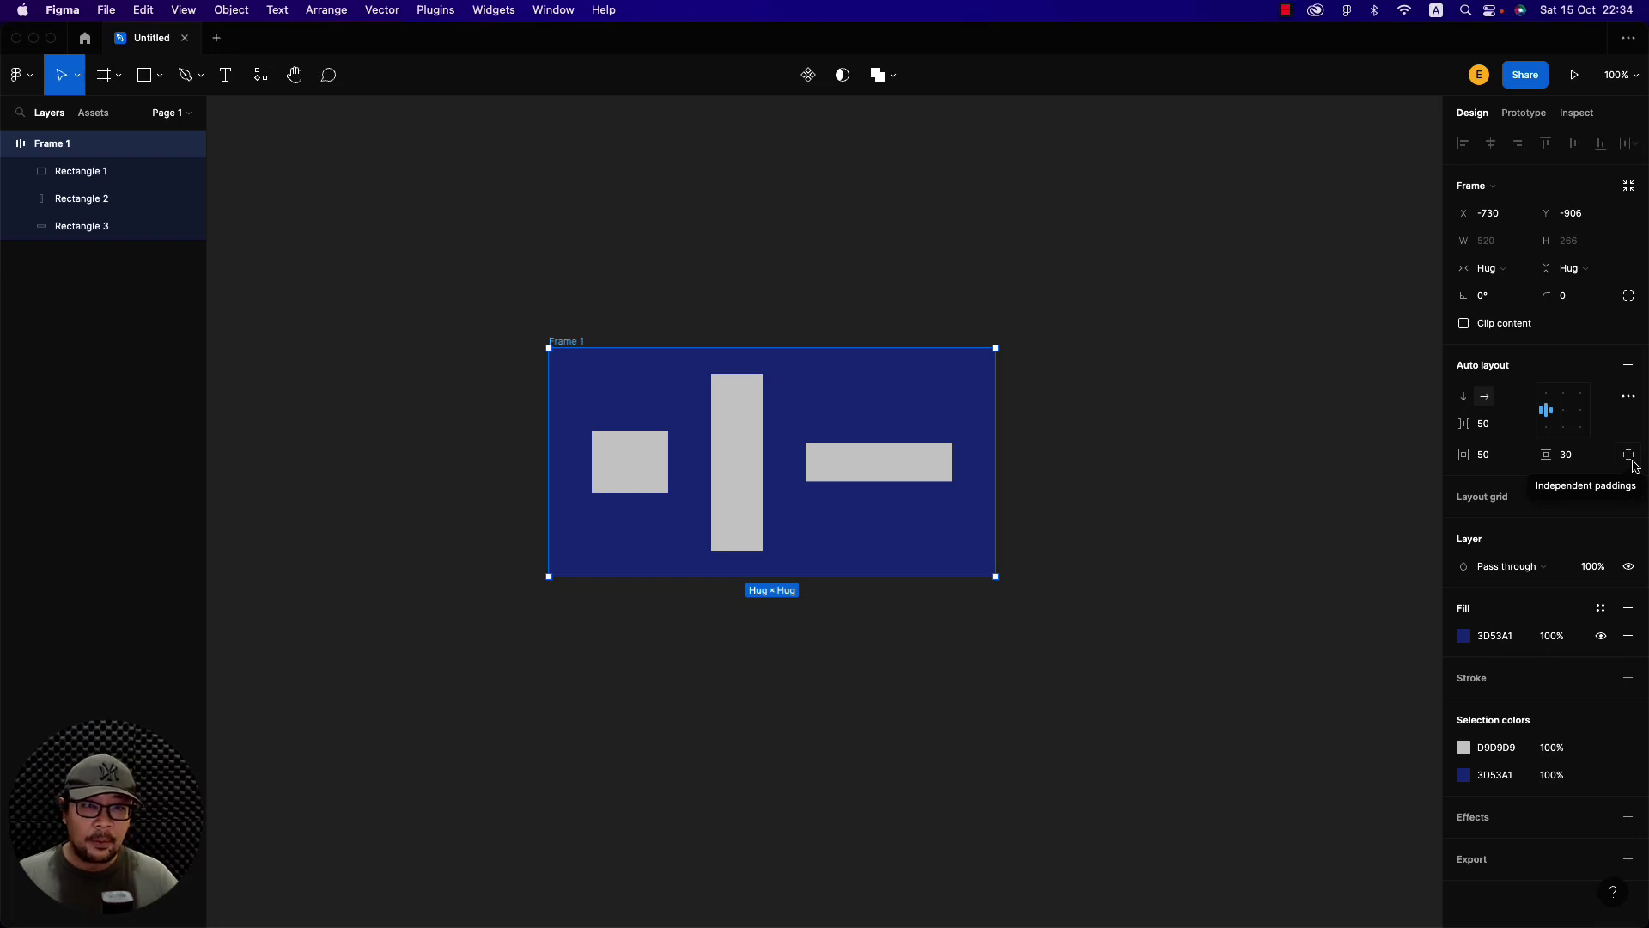
Switch Frame 1 to independent paddings and set the top padding to 100
{"action": "left_click", "coordinate": [1630, 455]}
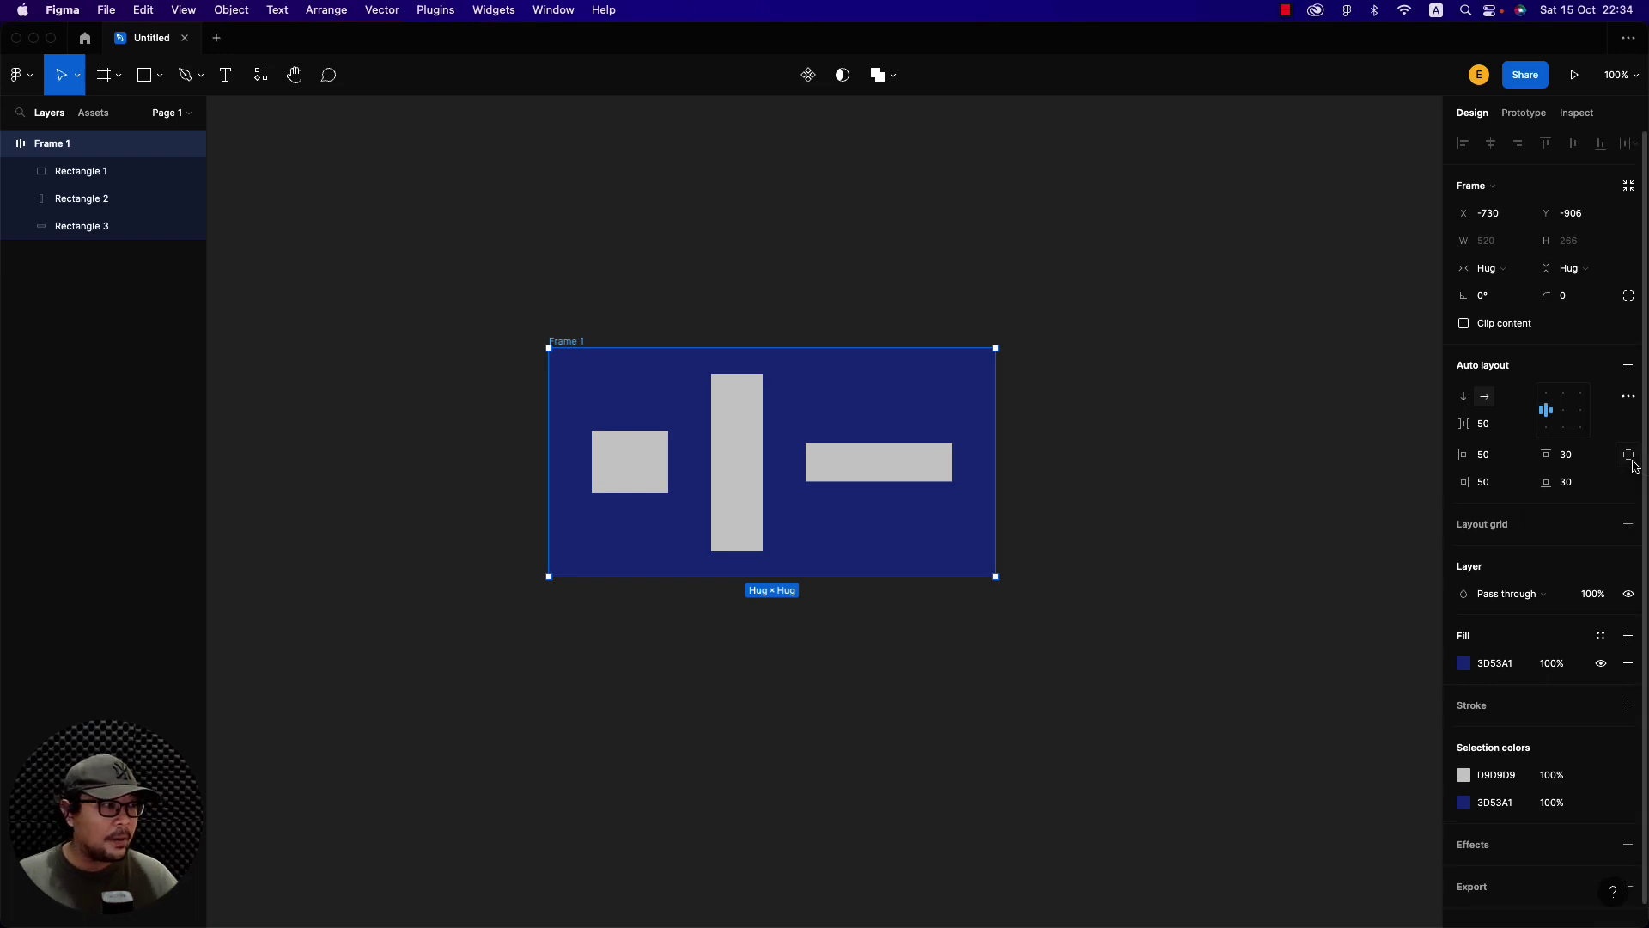
{"action": "left_click", "coordinate": [1493, 465]}
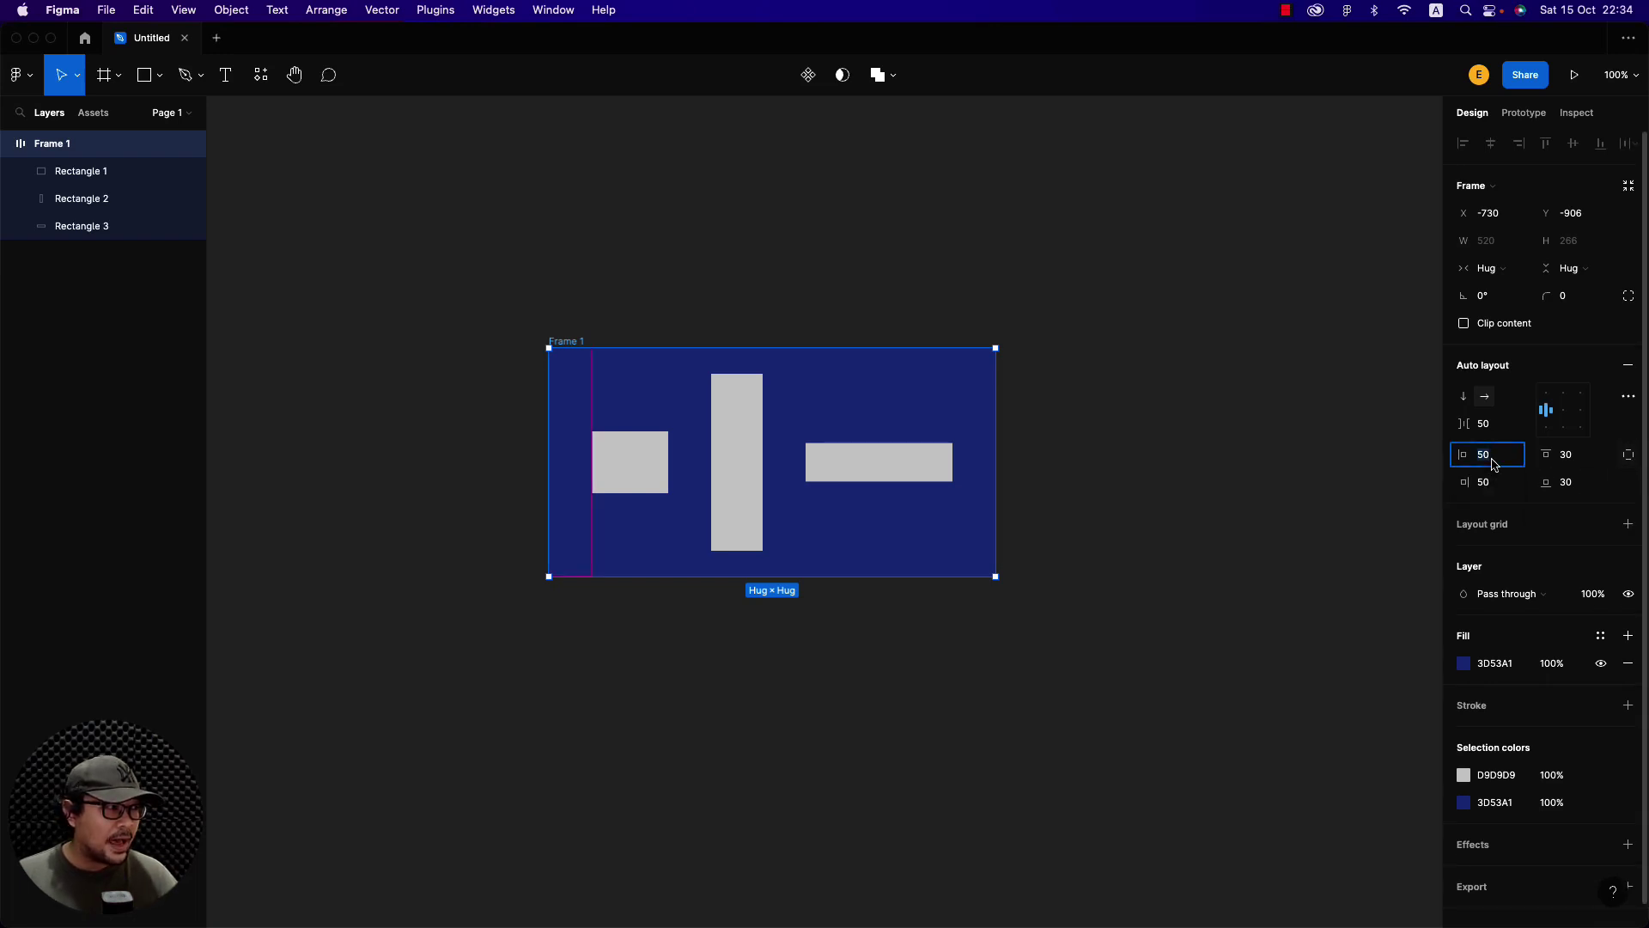
{"action": "left_click", "coordinate": [1576, 462]}
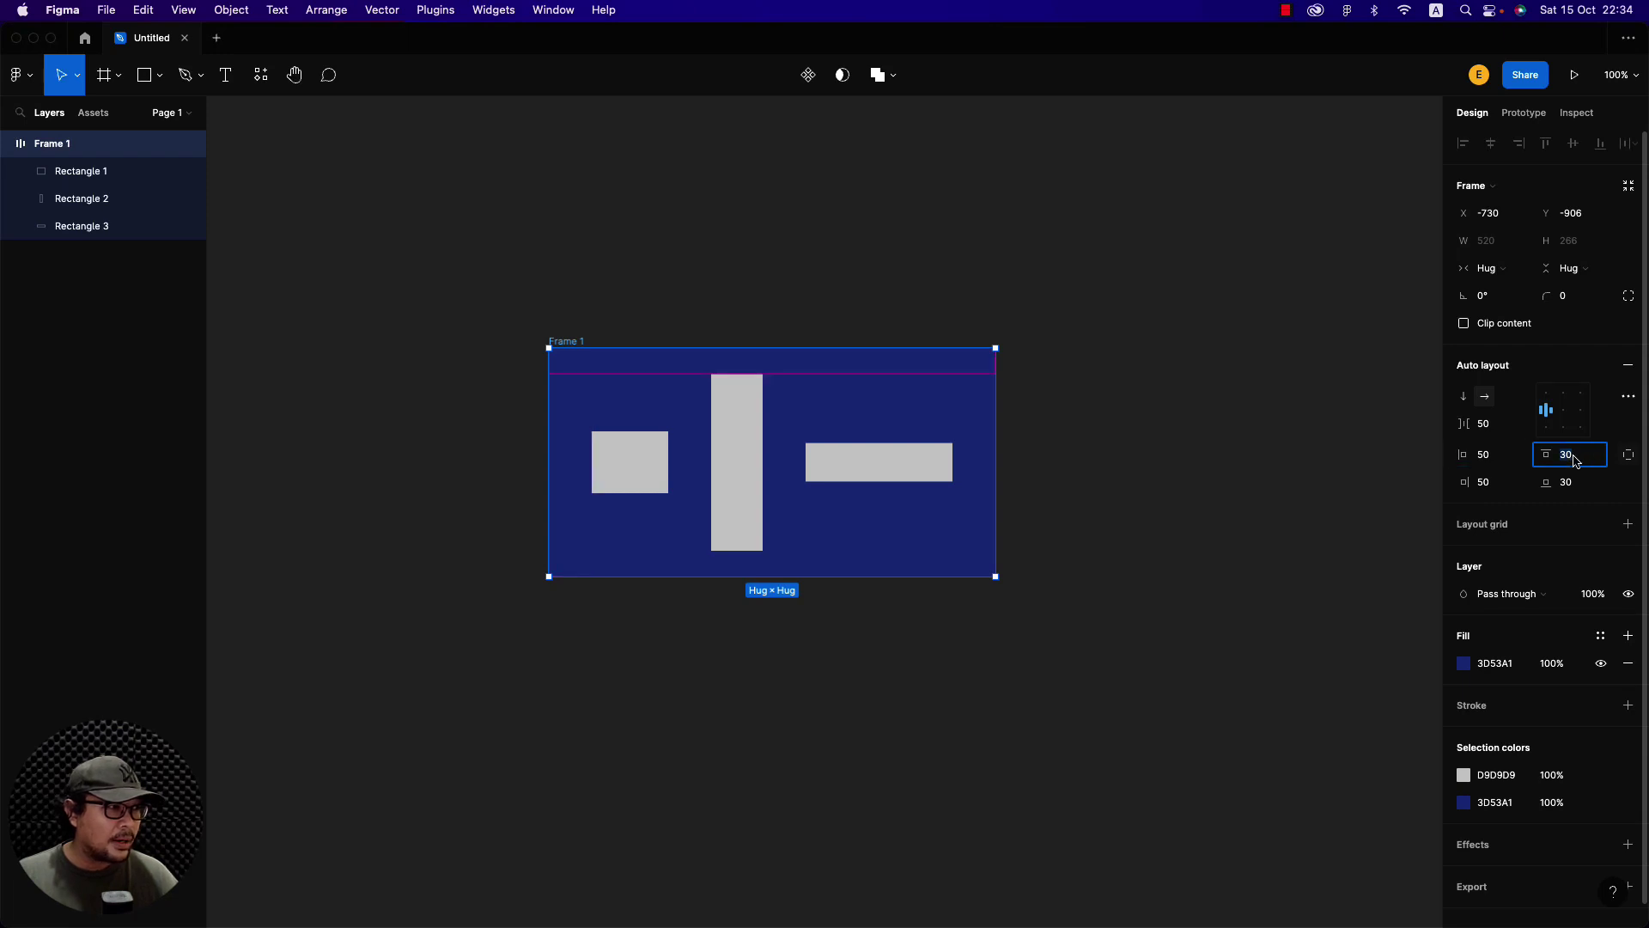
{"action": "left_click", "coordinate": [1495, 487]}
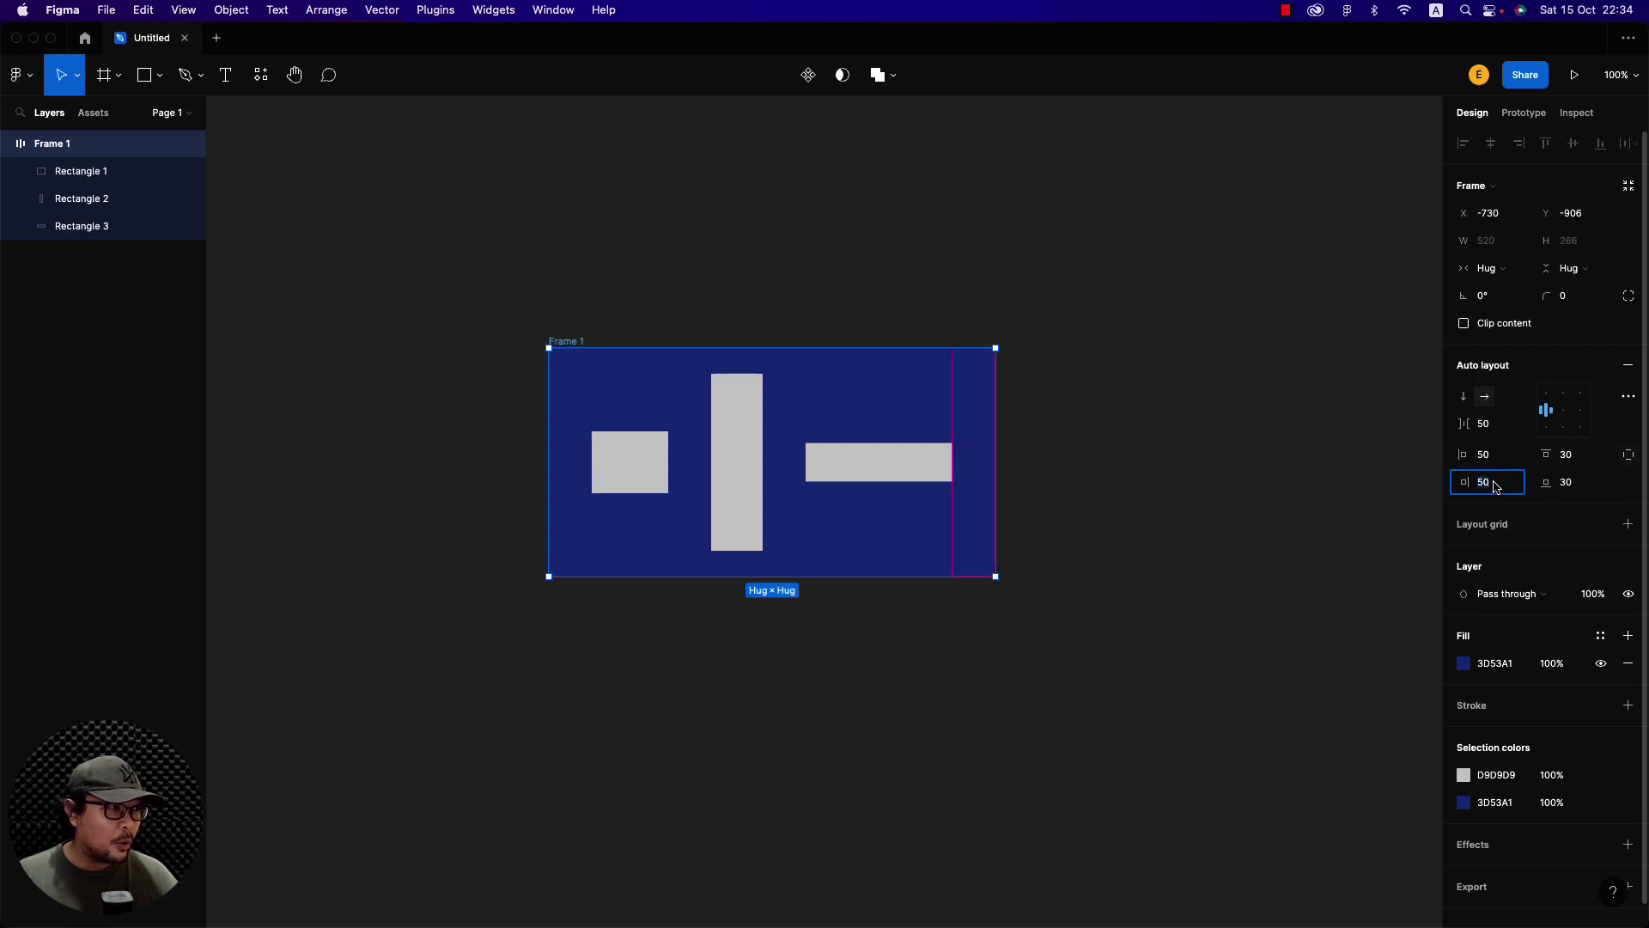
{"action": "left_click", "coordinate": [1577, 492]}
{"action": "left_click", "coordinate": [1578, 464]}
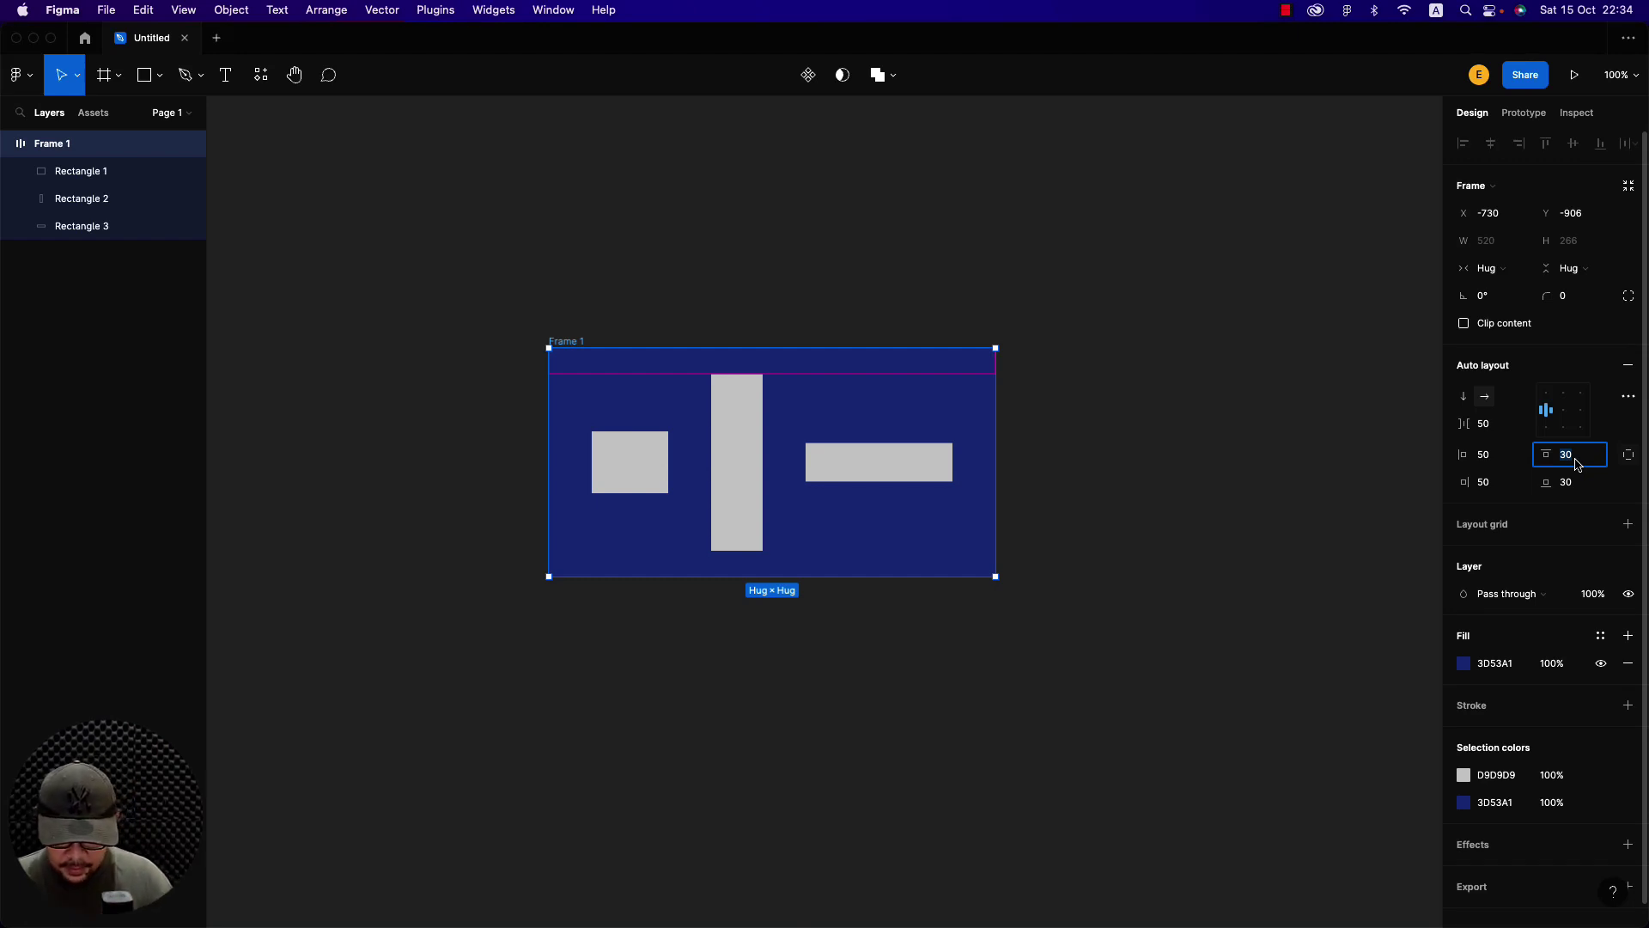
{"action": "type", "text": "100"}
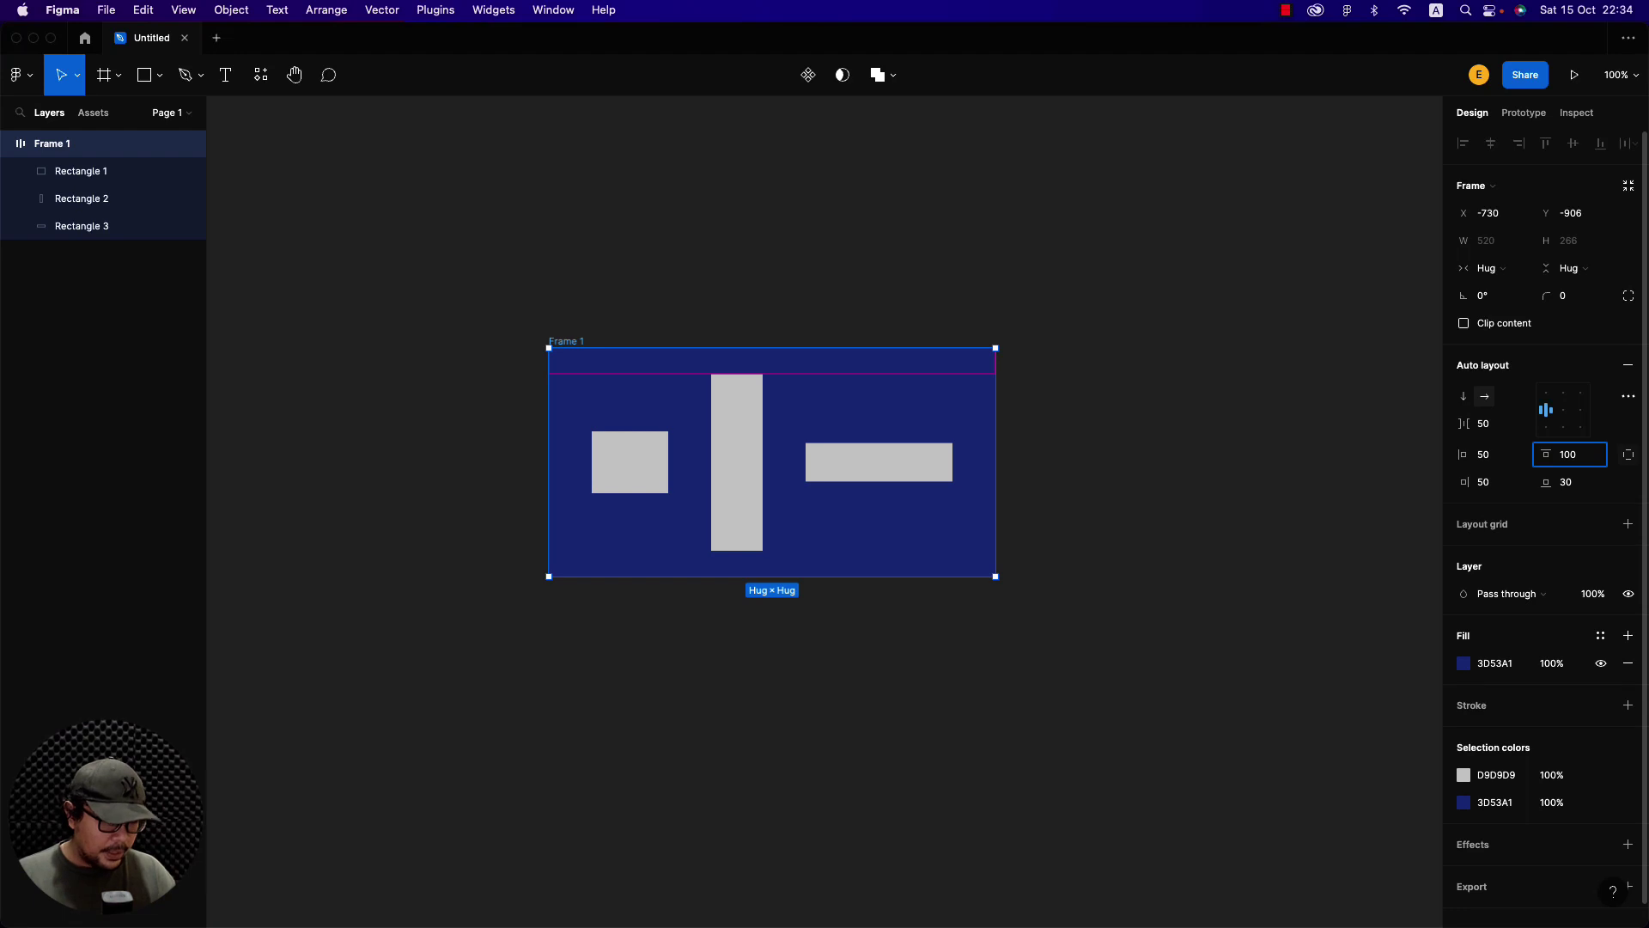
{"action": "key", "text": "Return"}
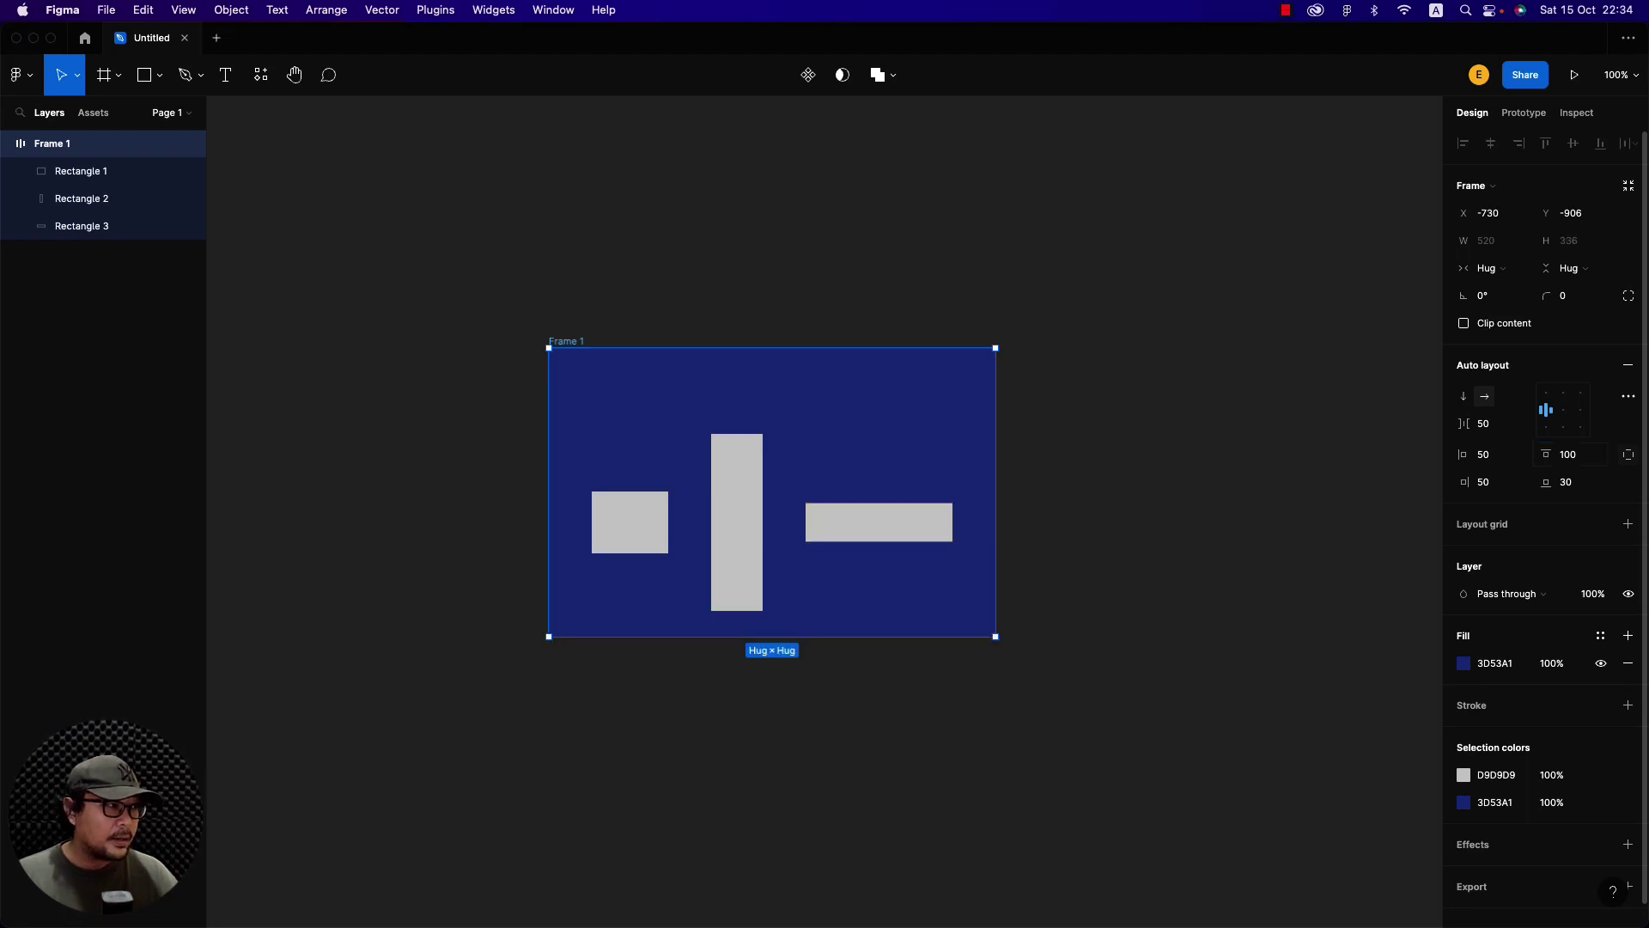
Set bottom and right padding to 0, then move Frame 1 higher on the canvas
{"action": "left_click", "coordinate": [1563, 481]}
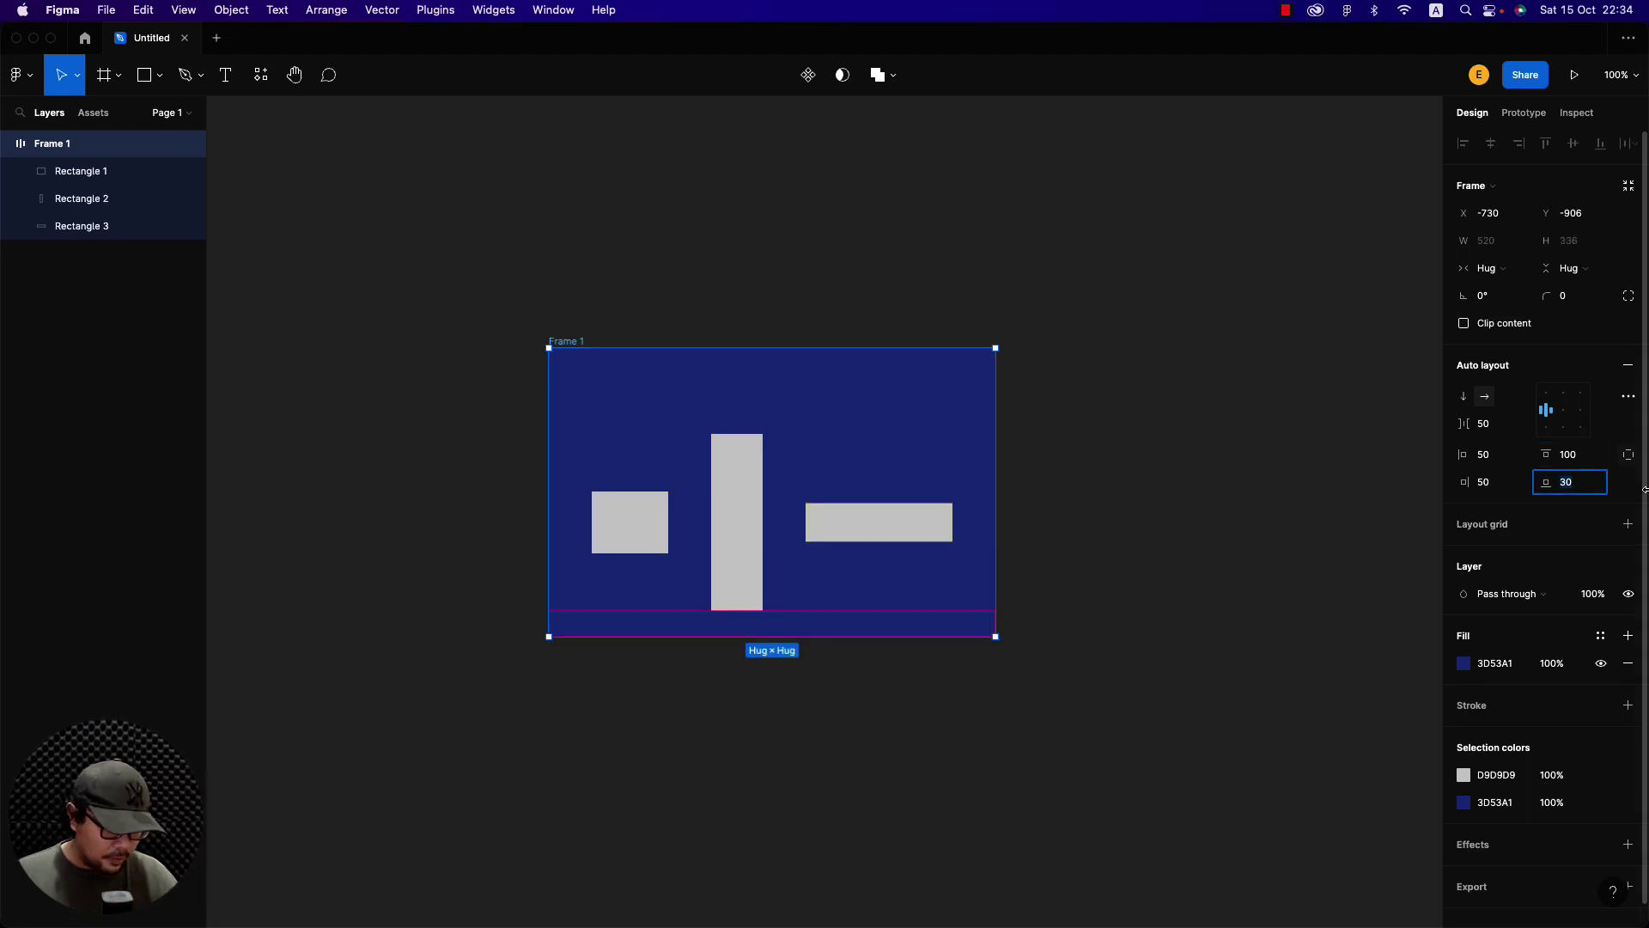
{"action": "type", "text": "0"}
{"action": "key", "text": "Return"}
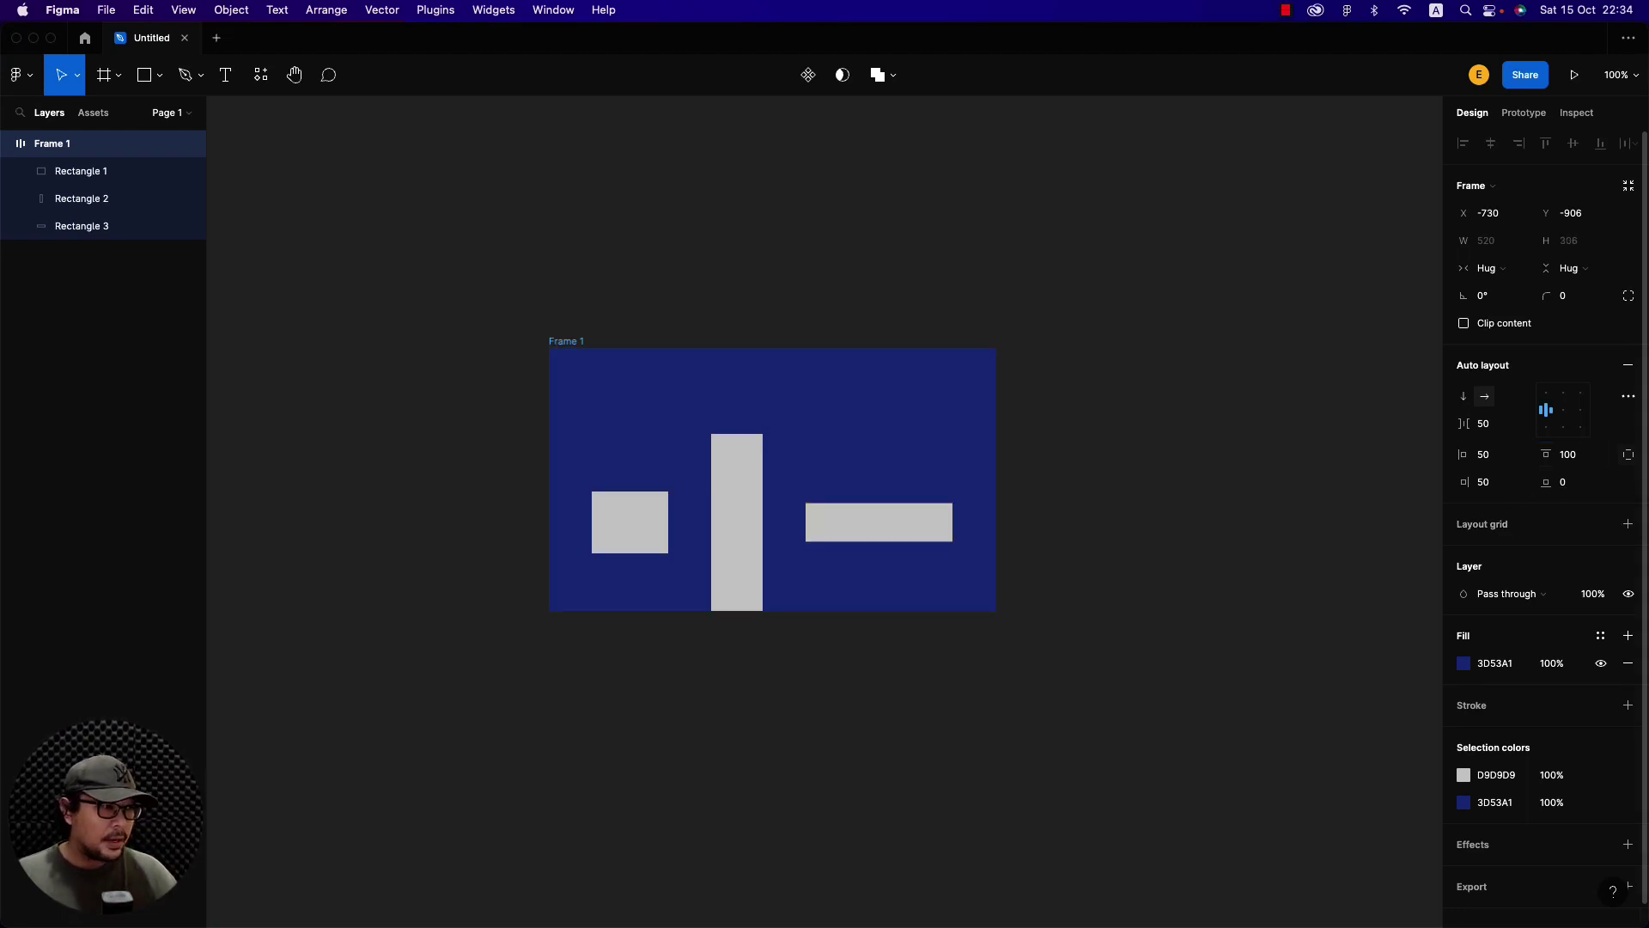
{"action": "left_click", "coordinate": [1483, 482]}
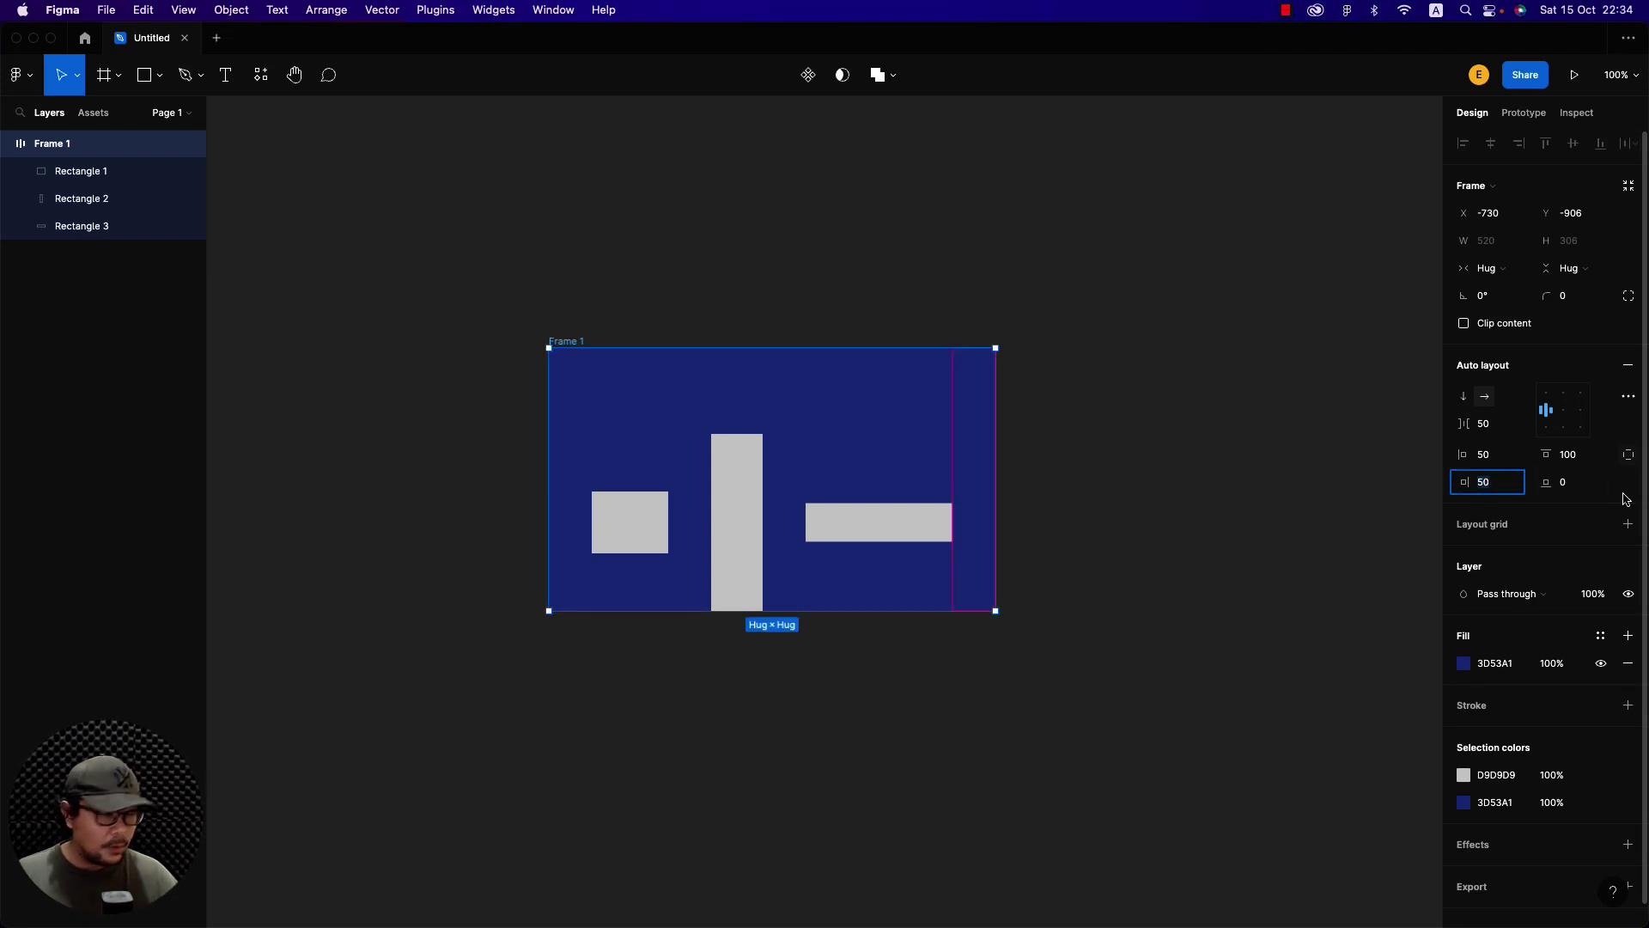
{"action": "type", "text": "0"}
{"action": "key", "text": "Return"}
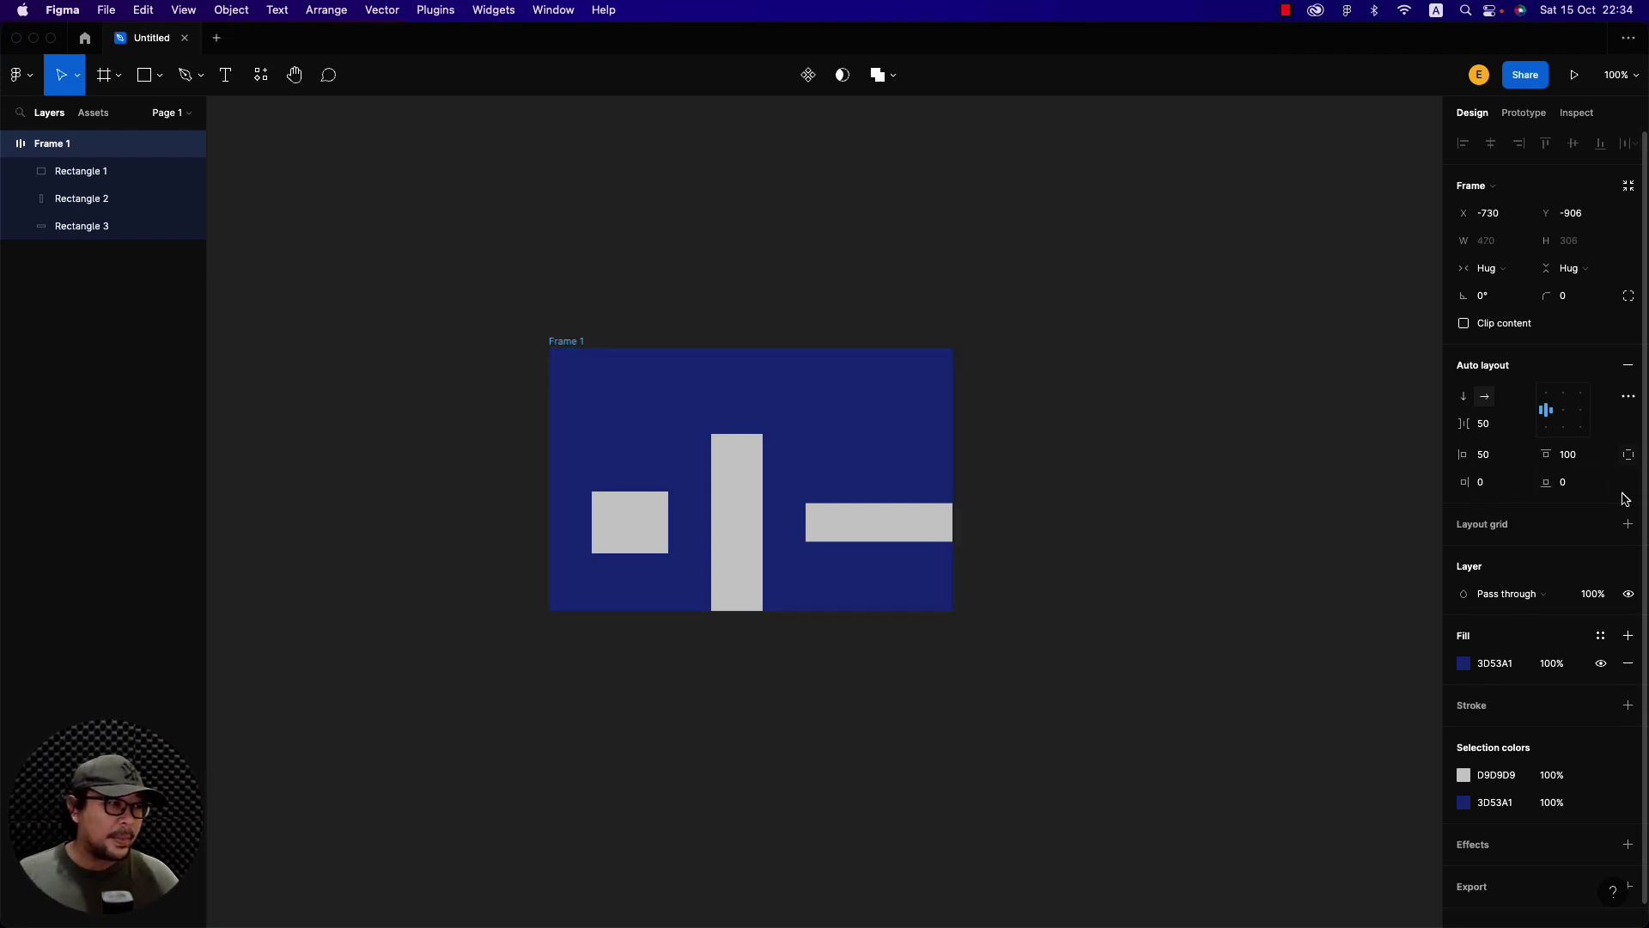
{"action": "left_click", "coordinate": [751, 302]}
{"action": "left_click_drag", "start_coordinate": [578, 342], "coordinate": [578, 258]}
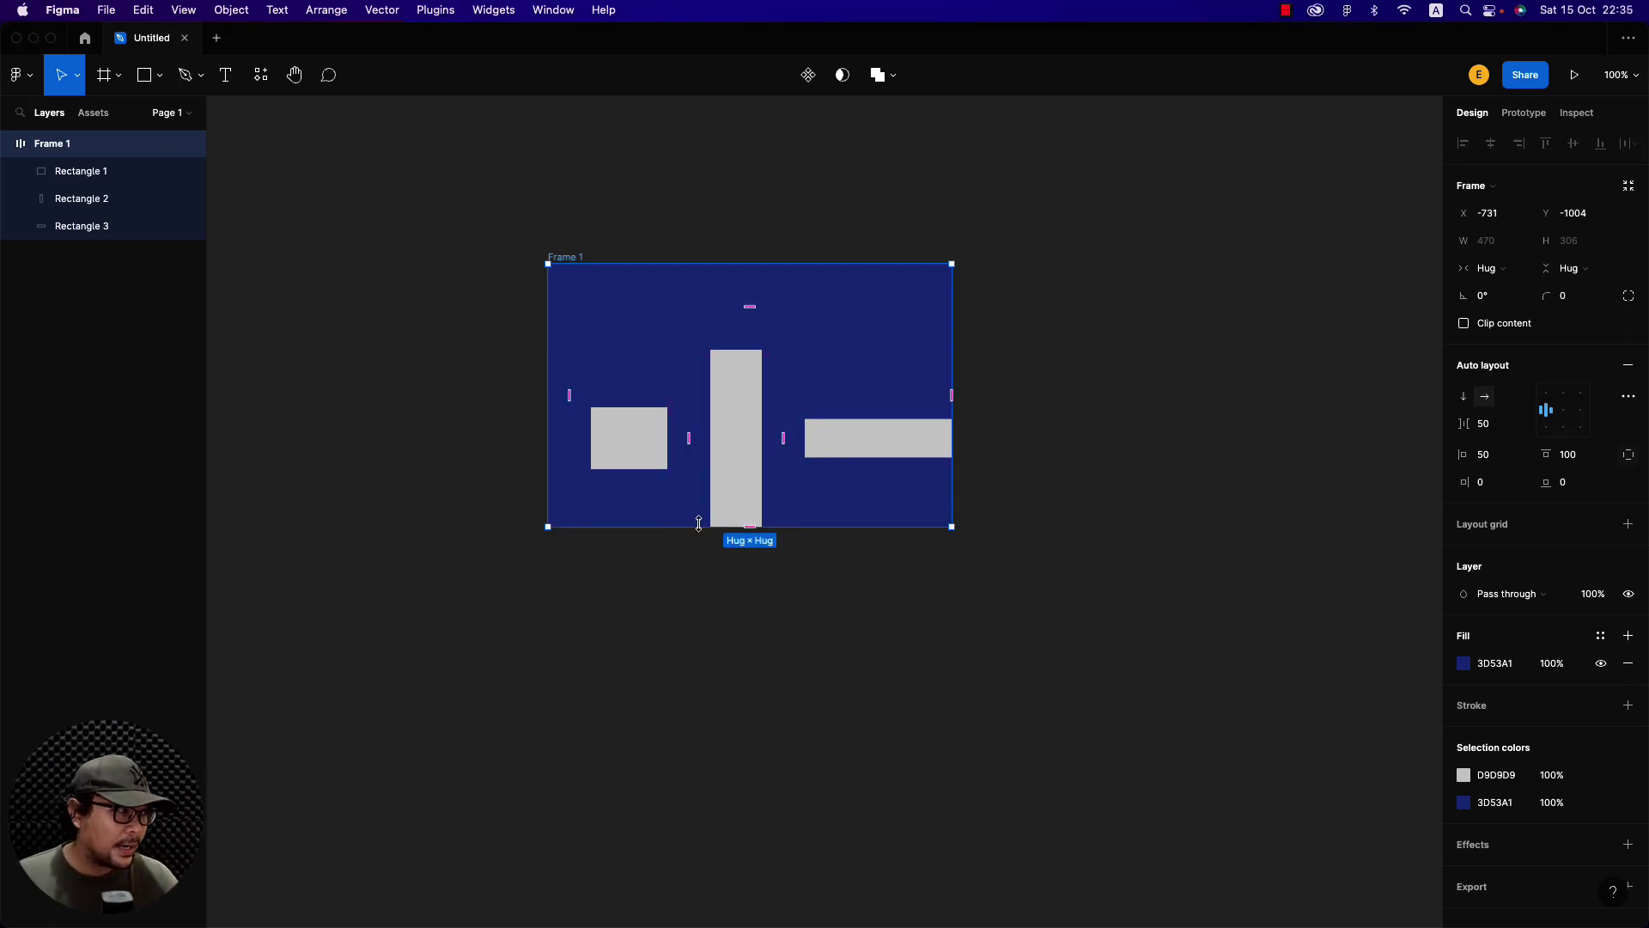
Set Frame 1's padding to a uniform 30 horizontally and 30 vertically
{"action": "left_click", "coordinate": [1630, 461]}
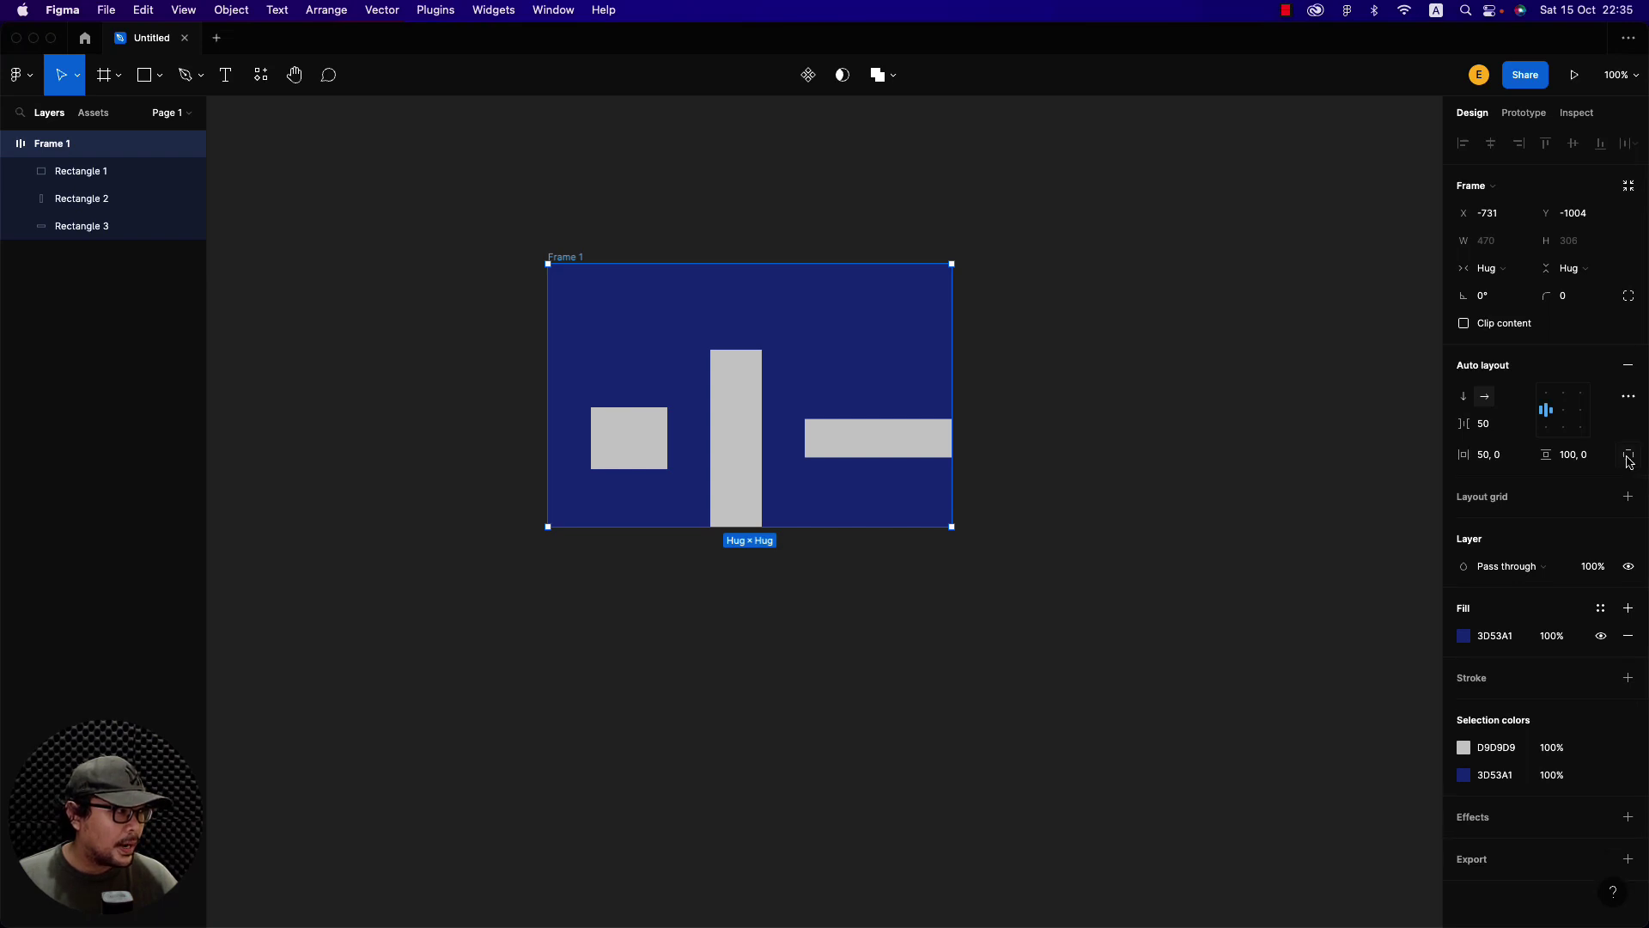
{"action": "left_click", "coordinate": [1490, 463]}
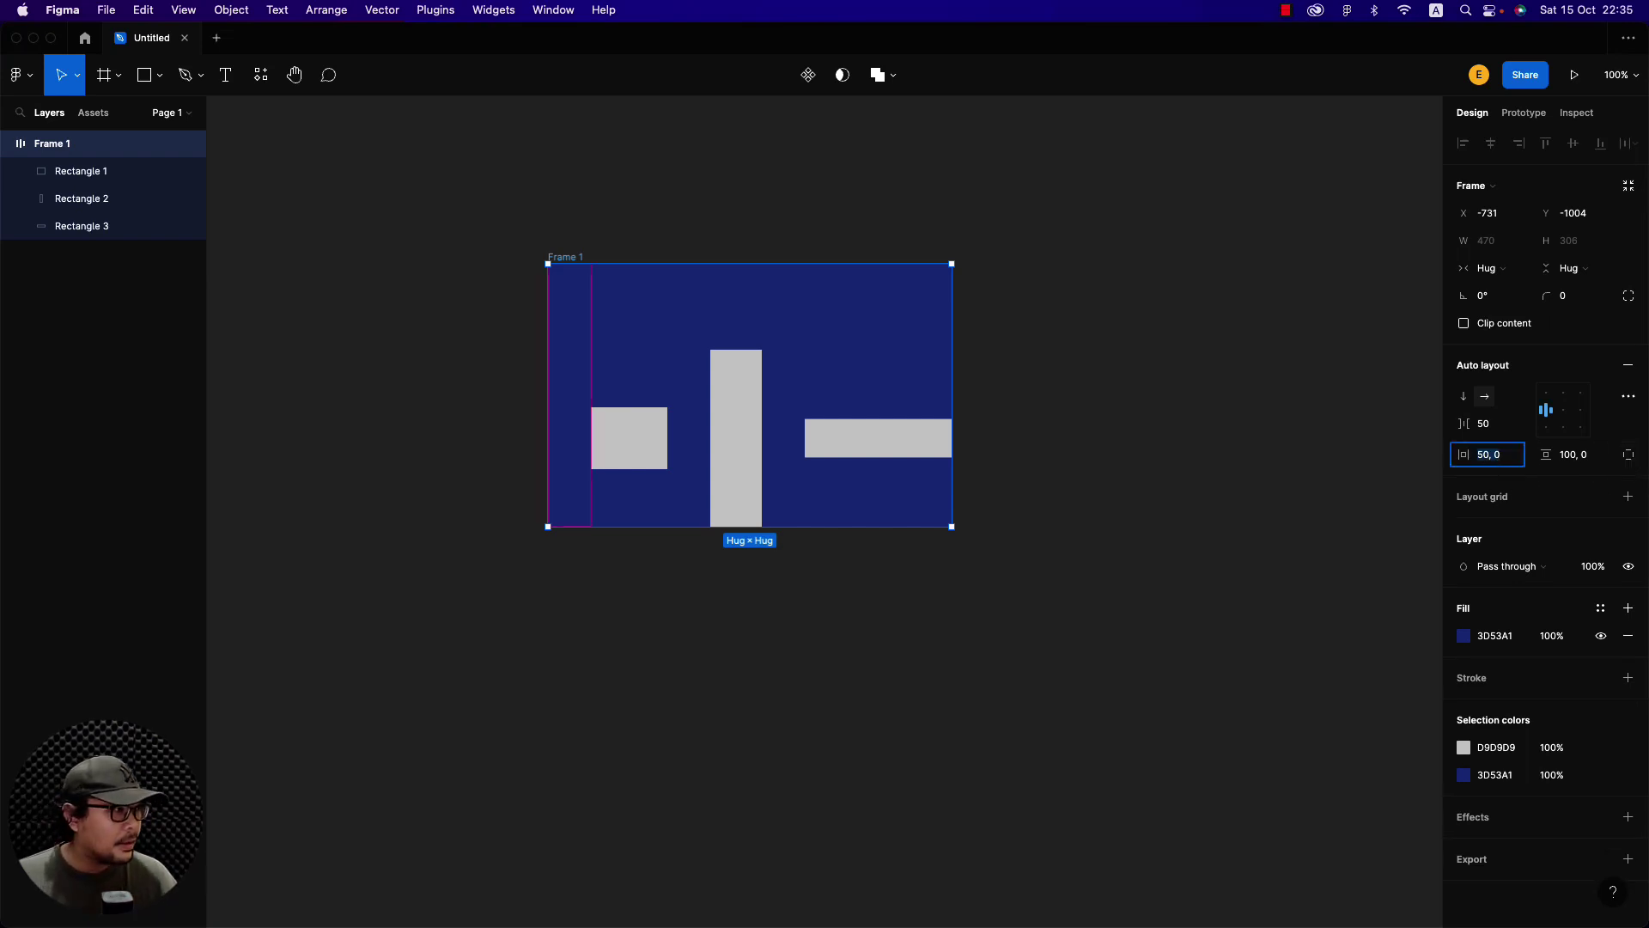
{"action": "type", "text": "30"}
{"action": "key", "text": "Return"}
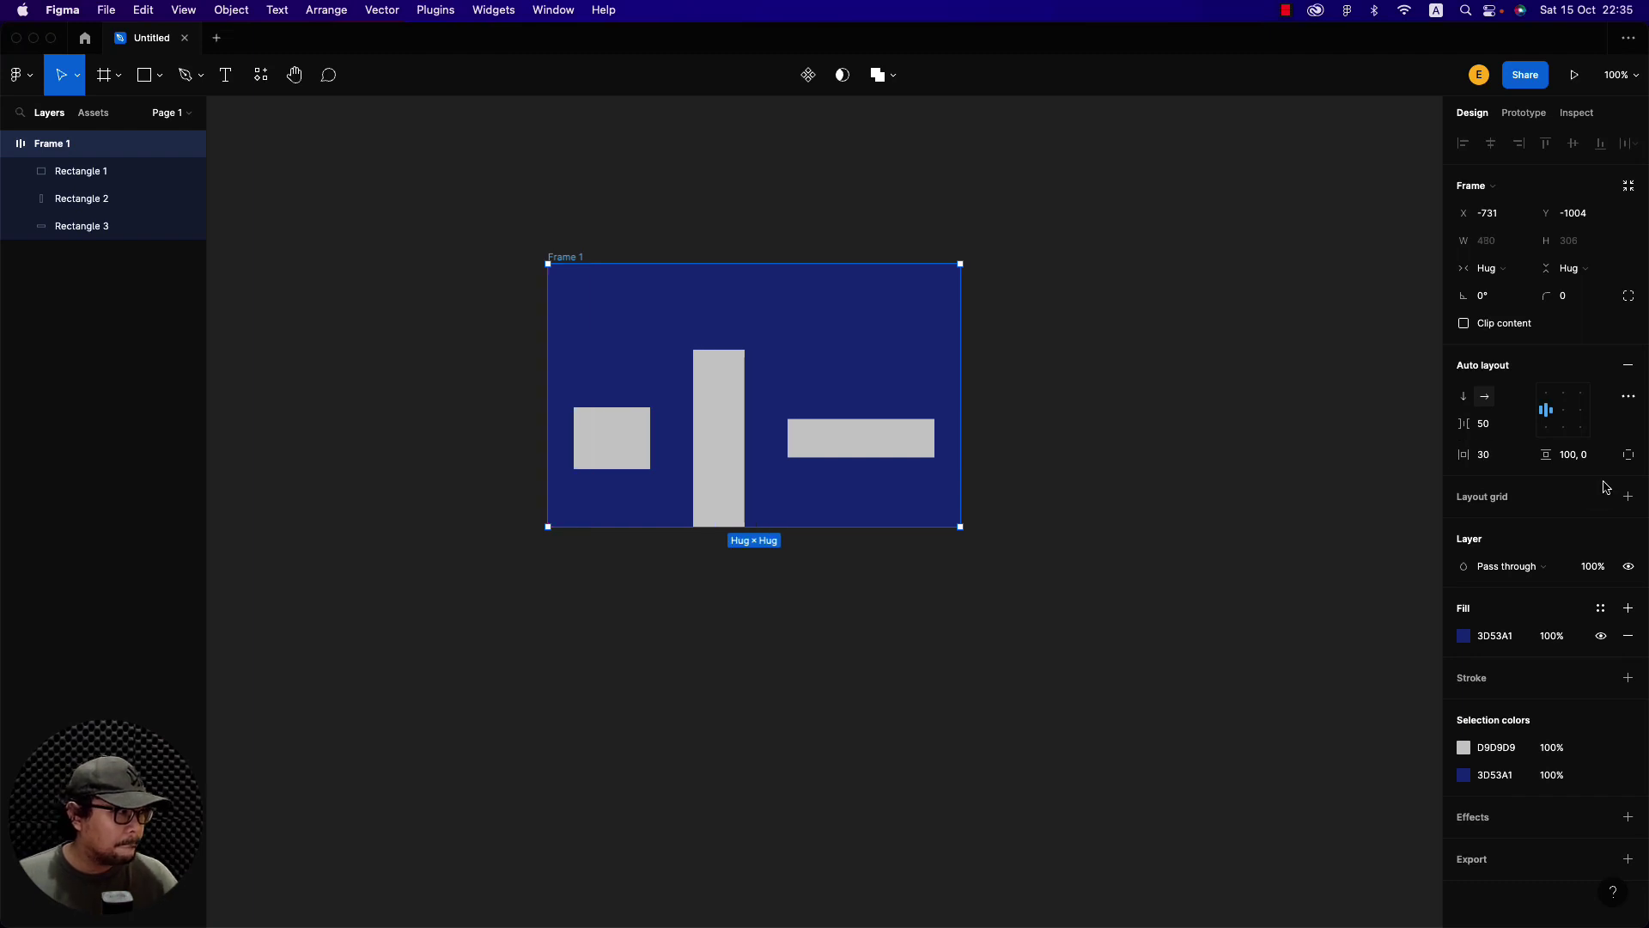
{"action": "left_click", "coordinate": [1568, 462]}
{"action": "double_click", "coordinate": [1569, 455]}
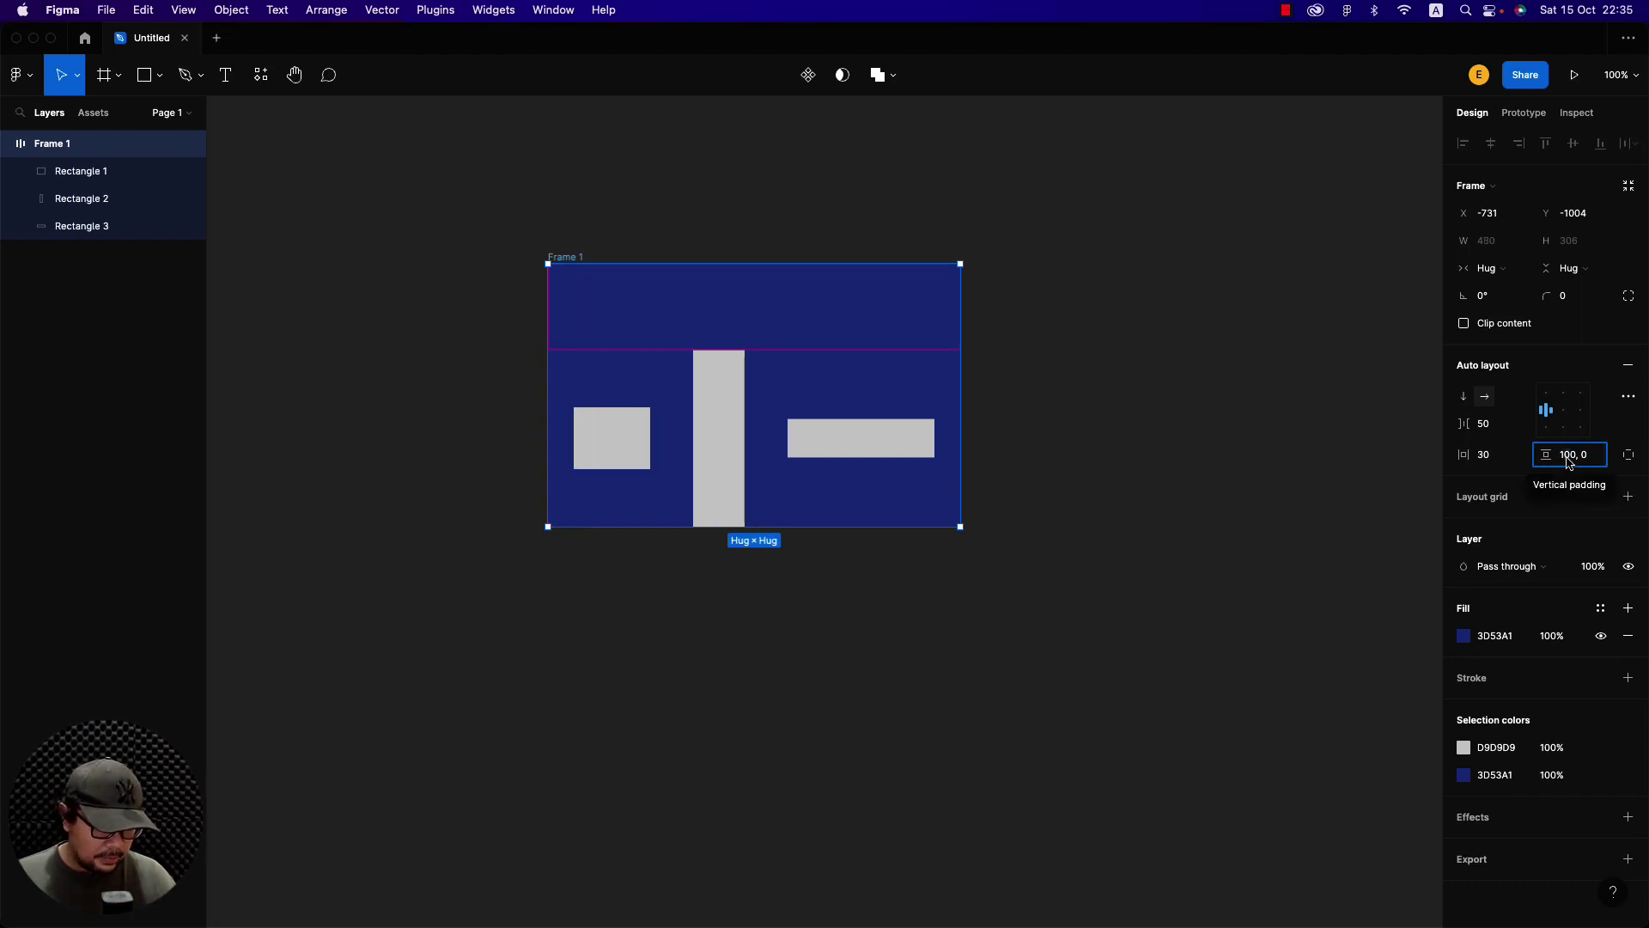
{"action": "type", "text": "130"}
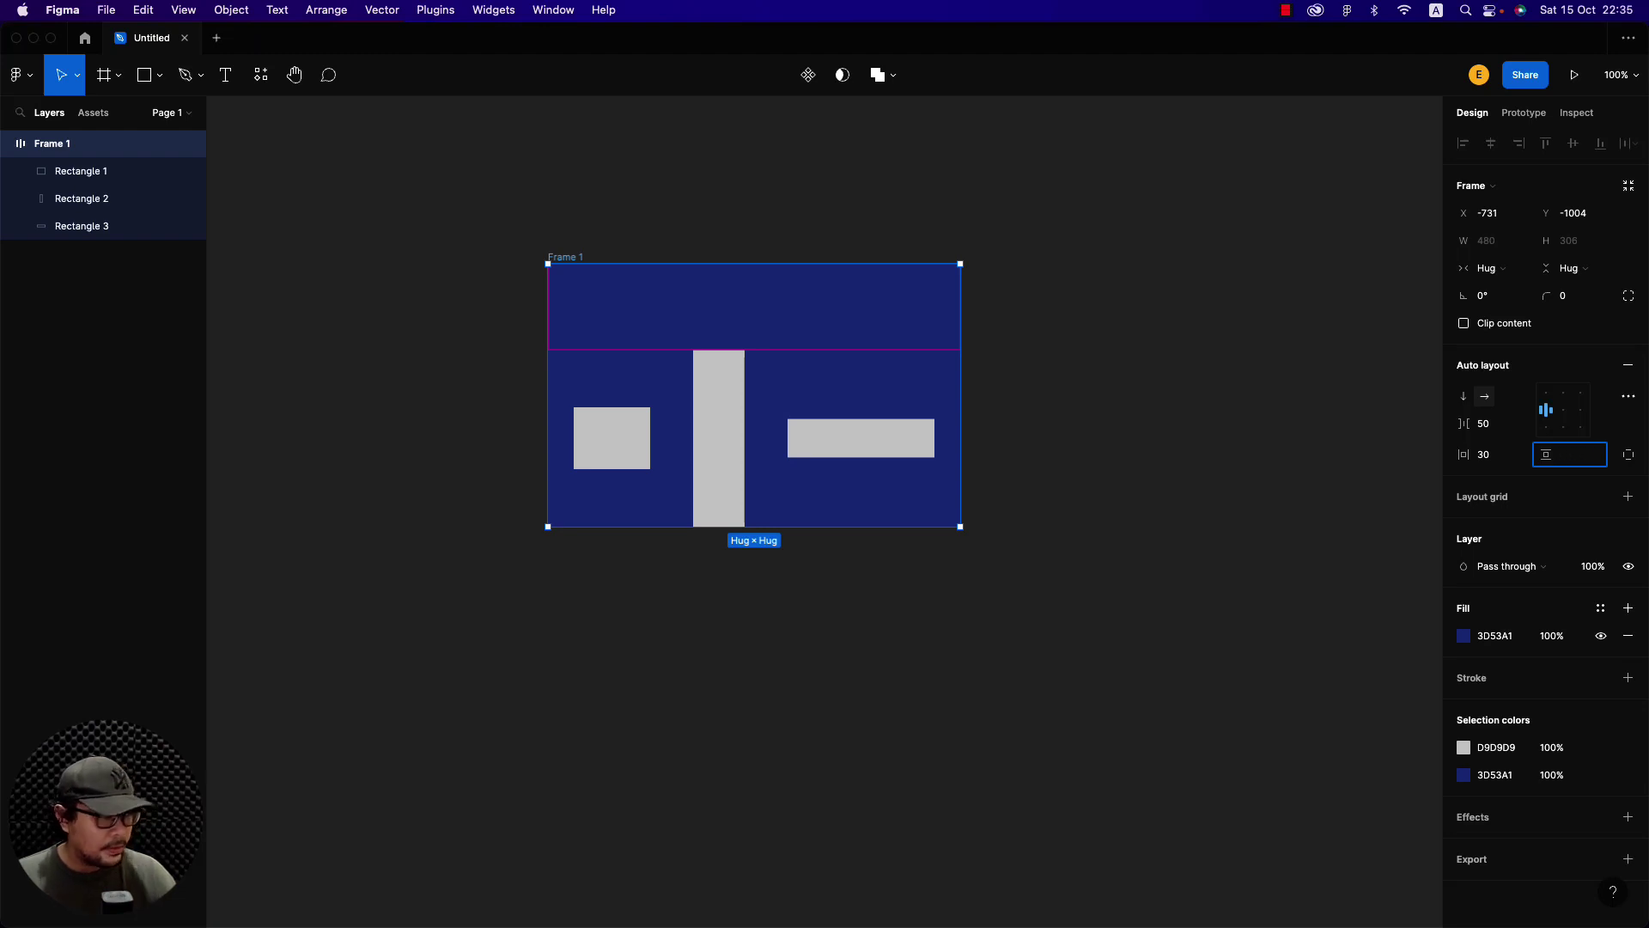
{"action": "type", "text": "30"}
{"action": "key", "text": "Return"}
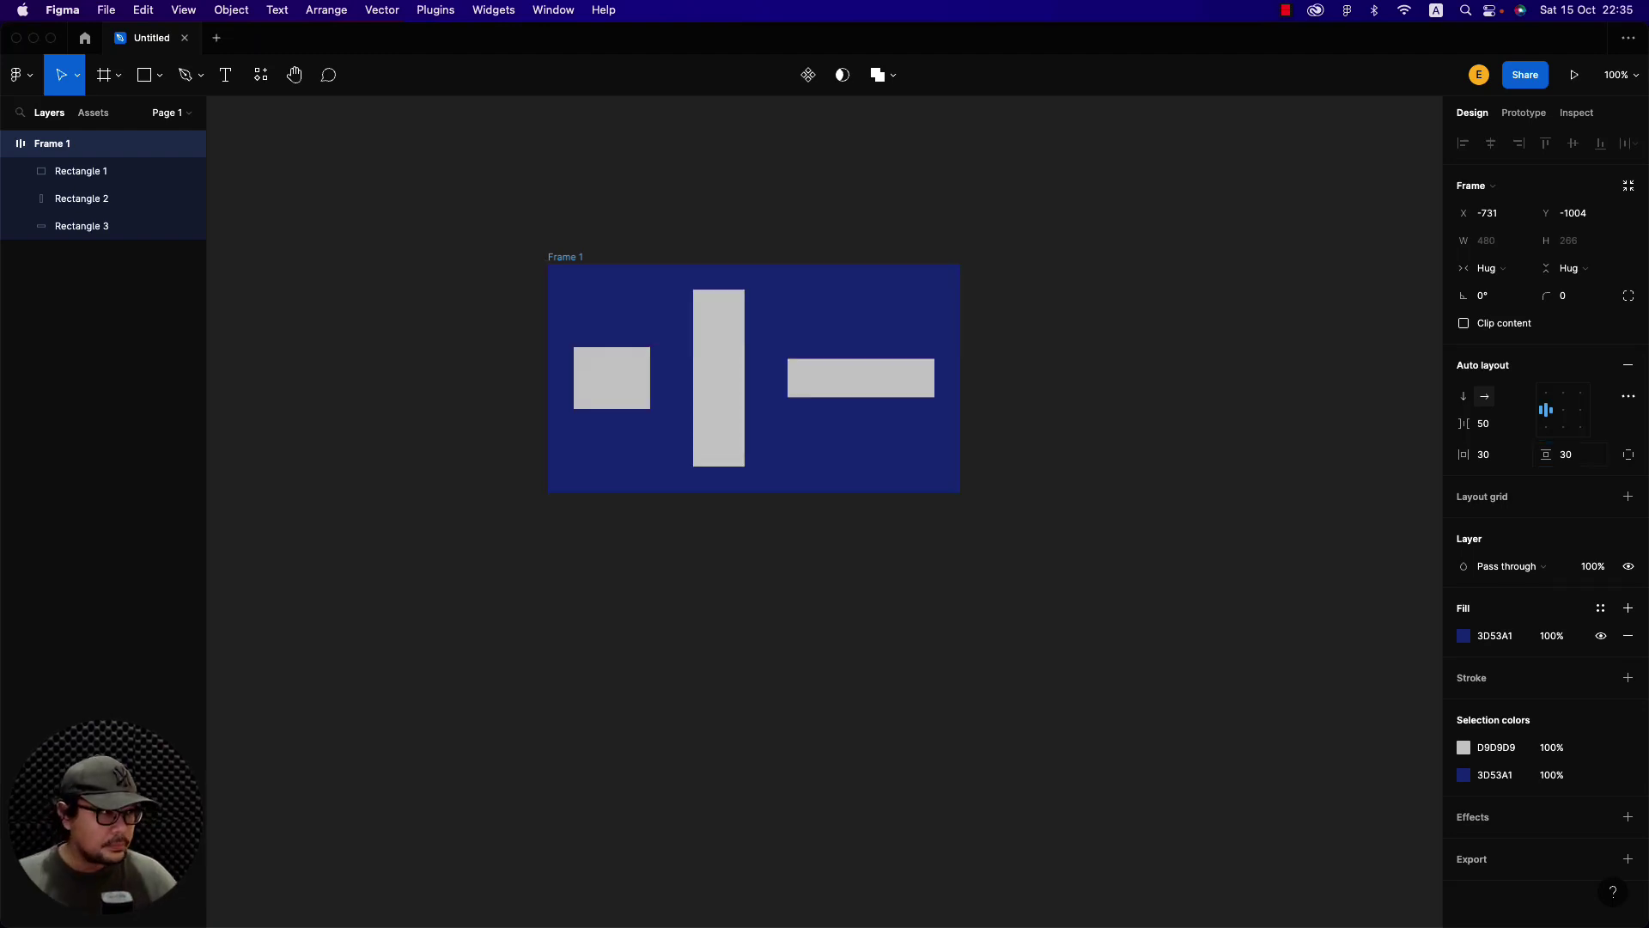
{"action": "left_click", "coordinate": [1039, 504]}
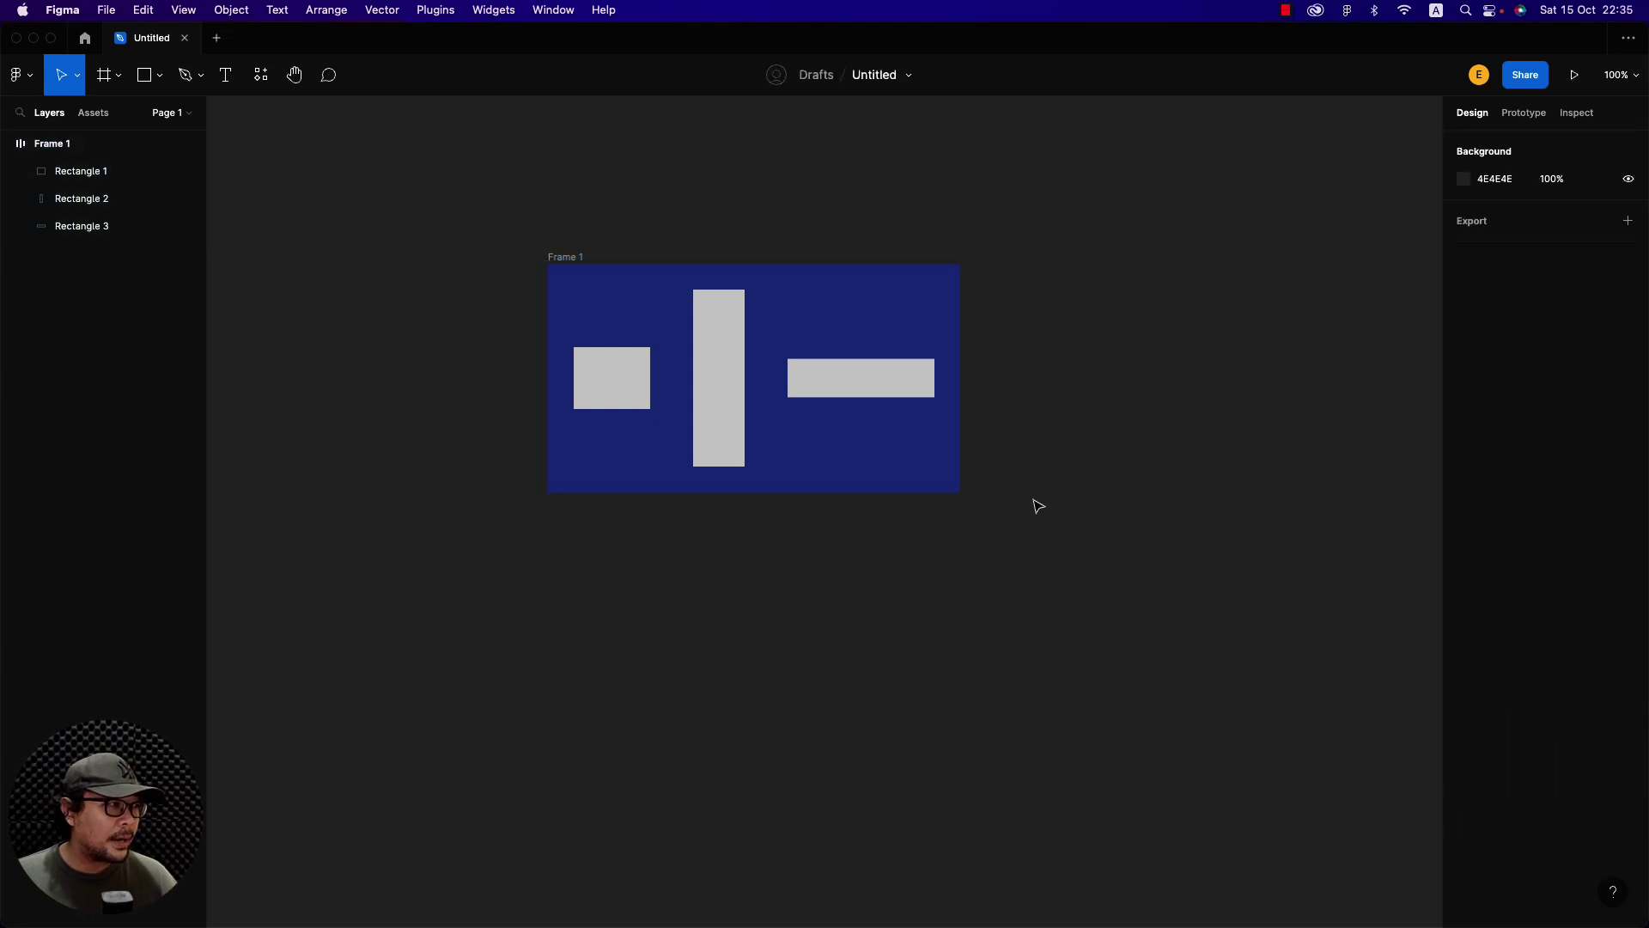
Align Frame 1's rectangles top-left, then top-centre, finishing at top-right
{"action": "left_click", "coordinate": [578, 259]}
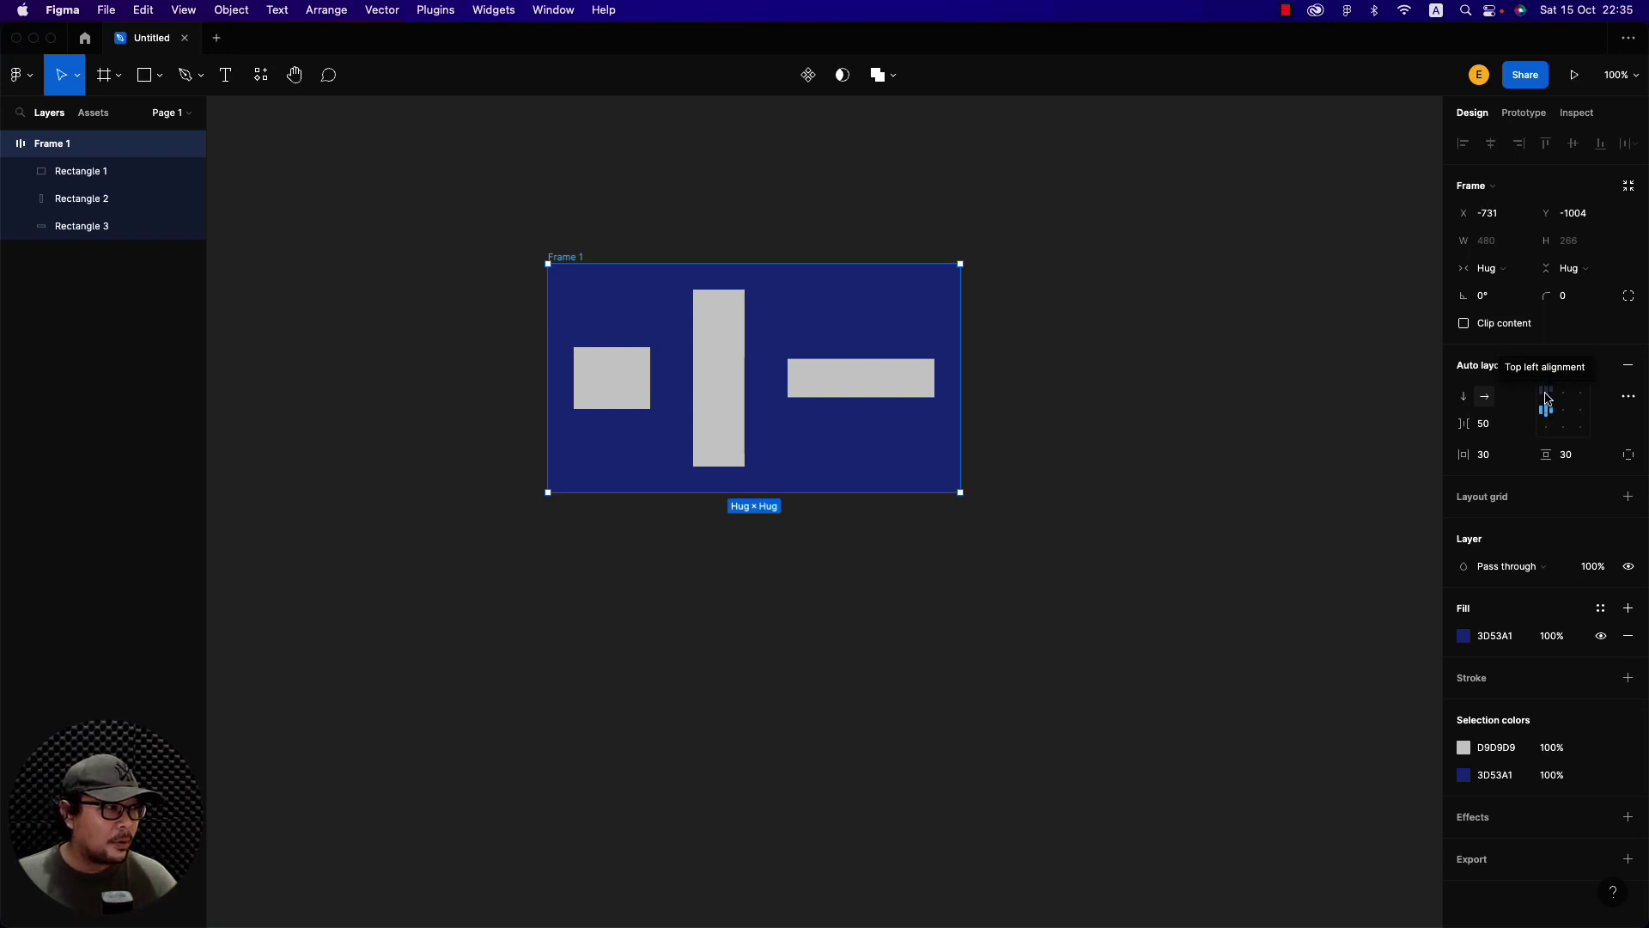
{"action": "left_click", "coordinate": [1546, 398]}
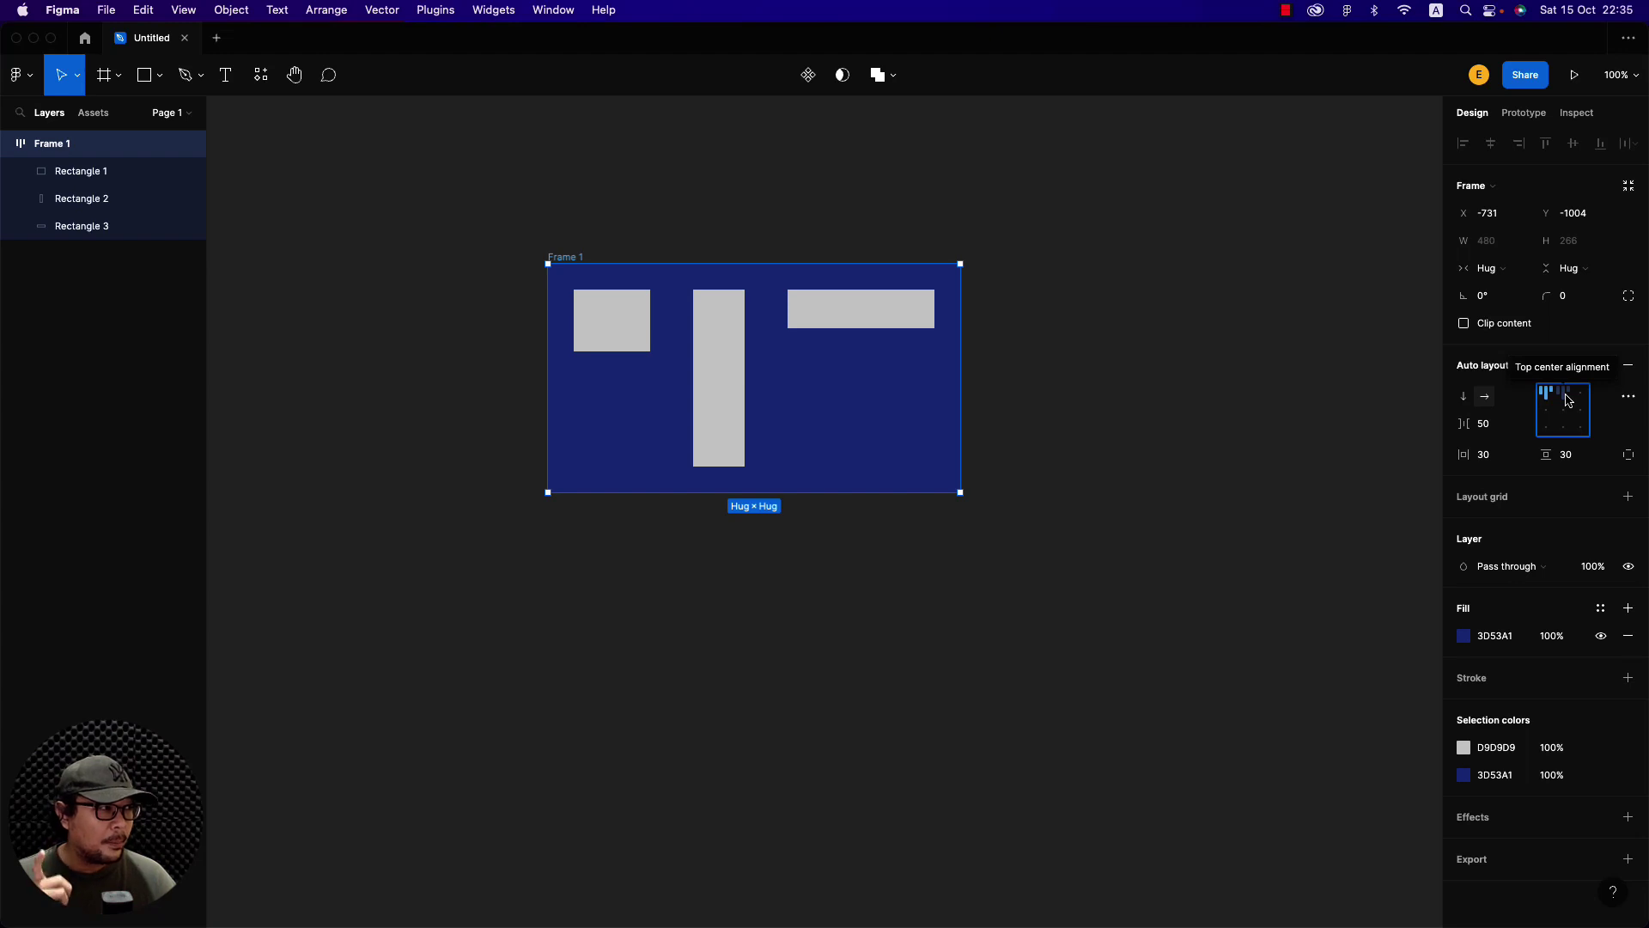
{"action": "left_click", "coordinate": [1568, 397]}
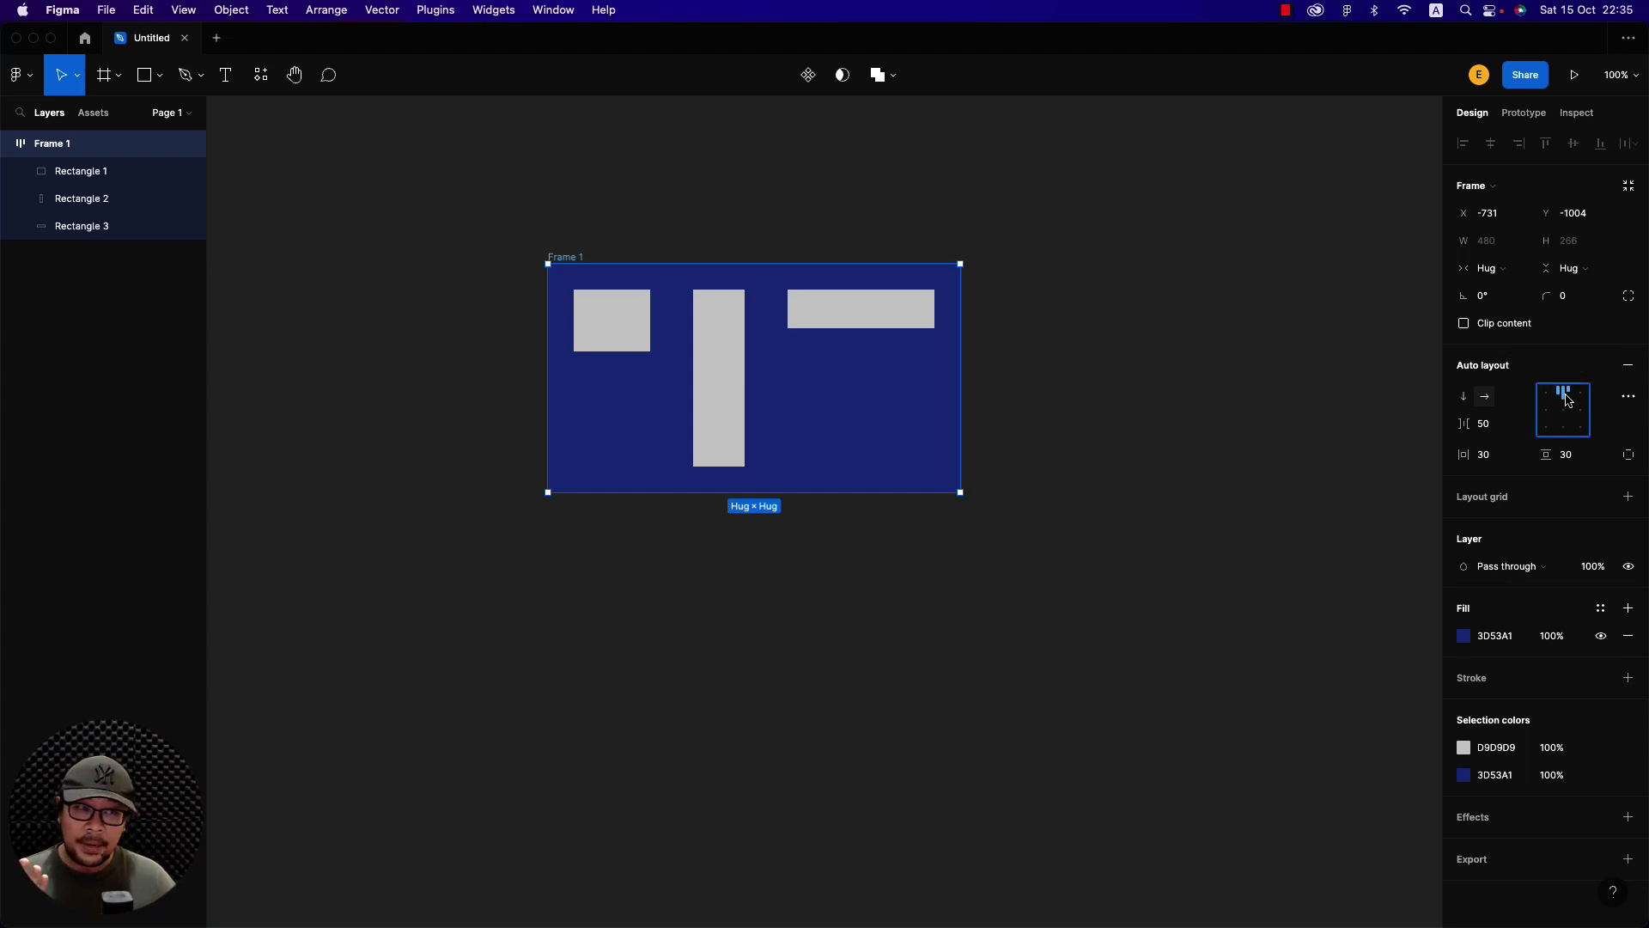
{"action": "left_click", "coordinate": [1583, 401]}
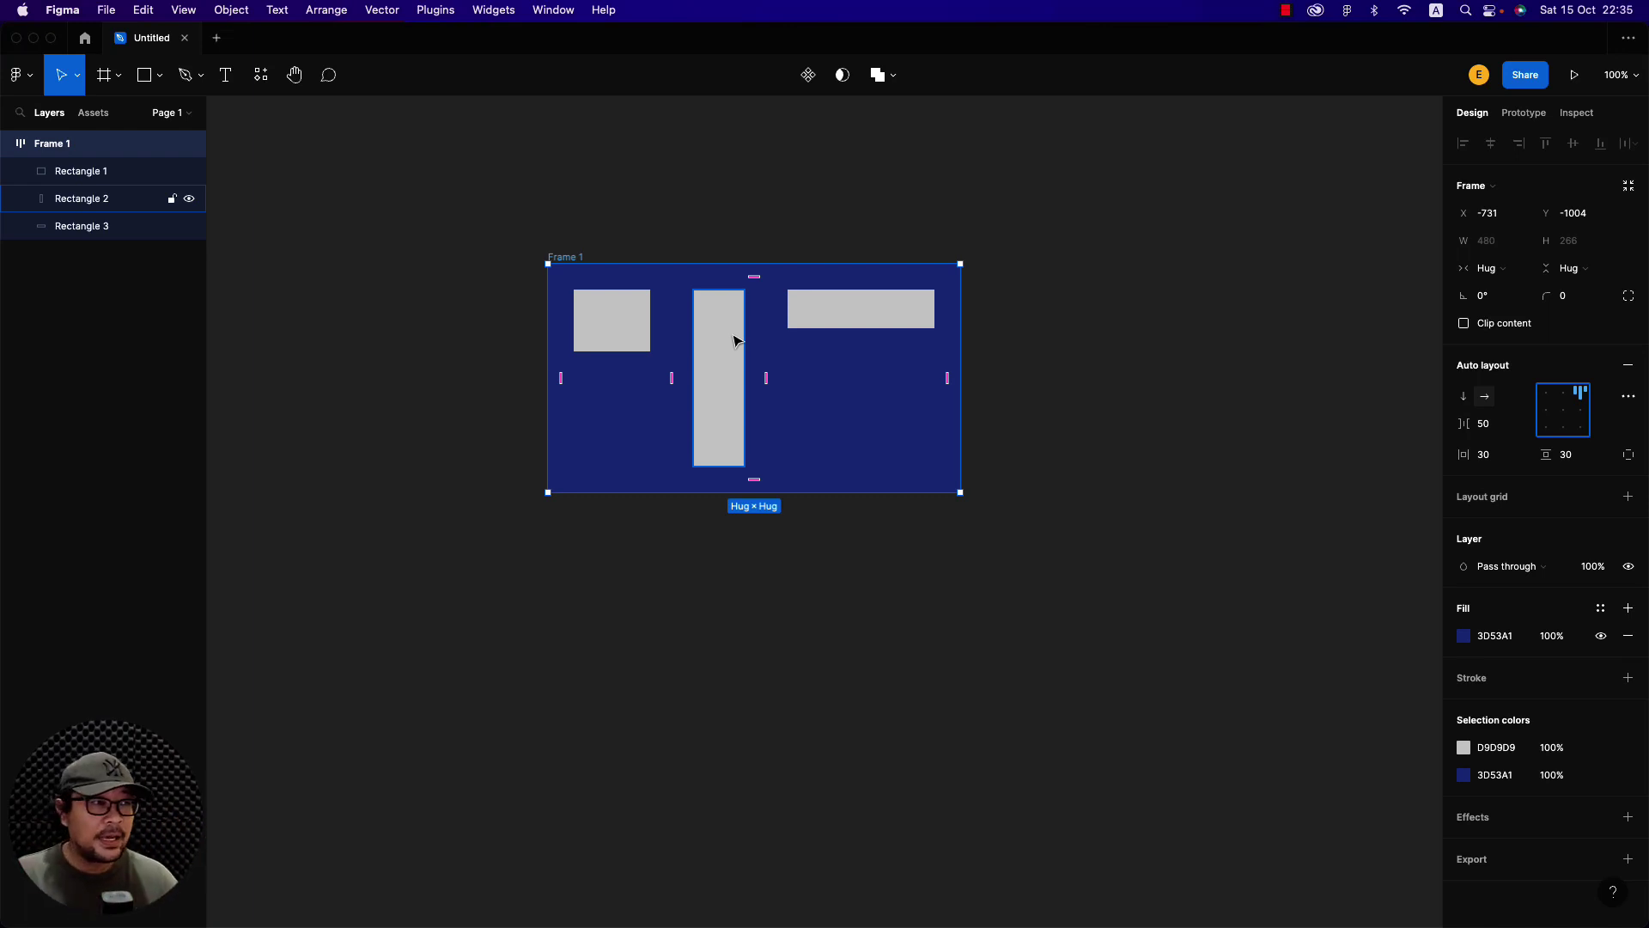
Reposition Frame 1 and resize it to a fixed 971×654
{"action": "left_click_drag", "start_coordinate": [570, 262], "coordinate": [533, 224]}
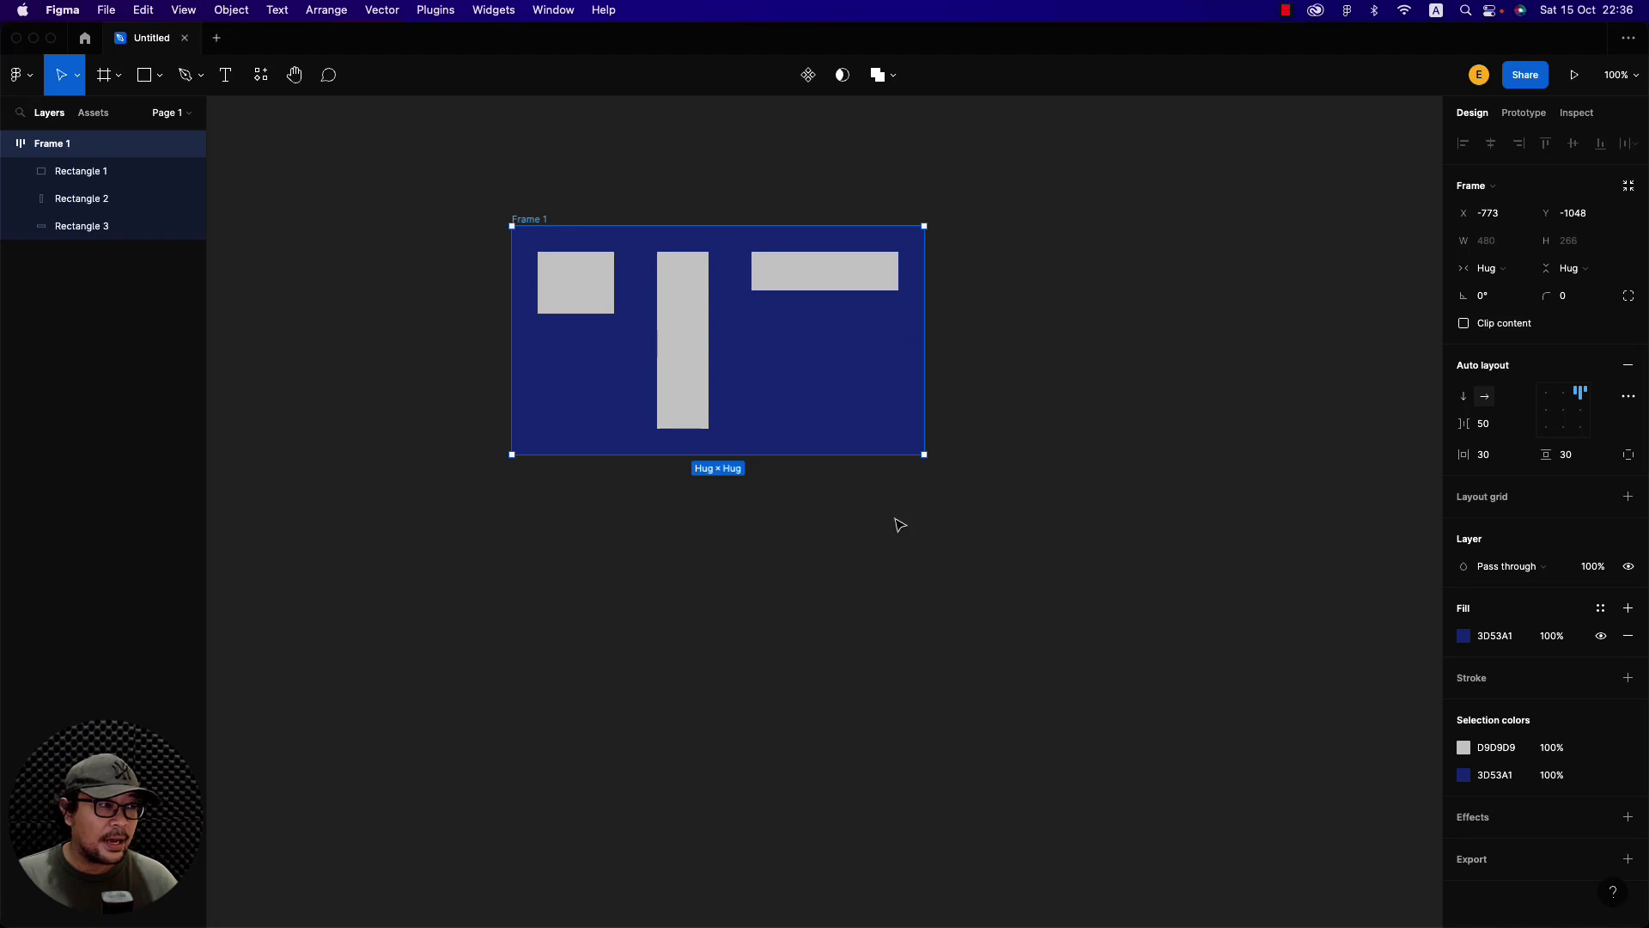
{"action": "mouse_move", "coordinate": [924, 454]}
{"action": "left_mouse_down"}
{"action": "mouse_move", "coordinate": [1337, 805]}
{"action": "mouse_move", "coordinate": [1345, 787]}
{"action": "left_mouse_up"}
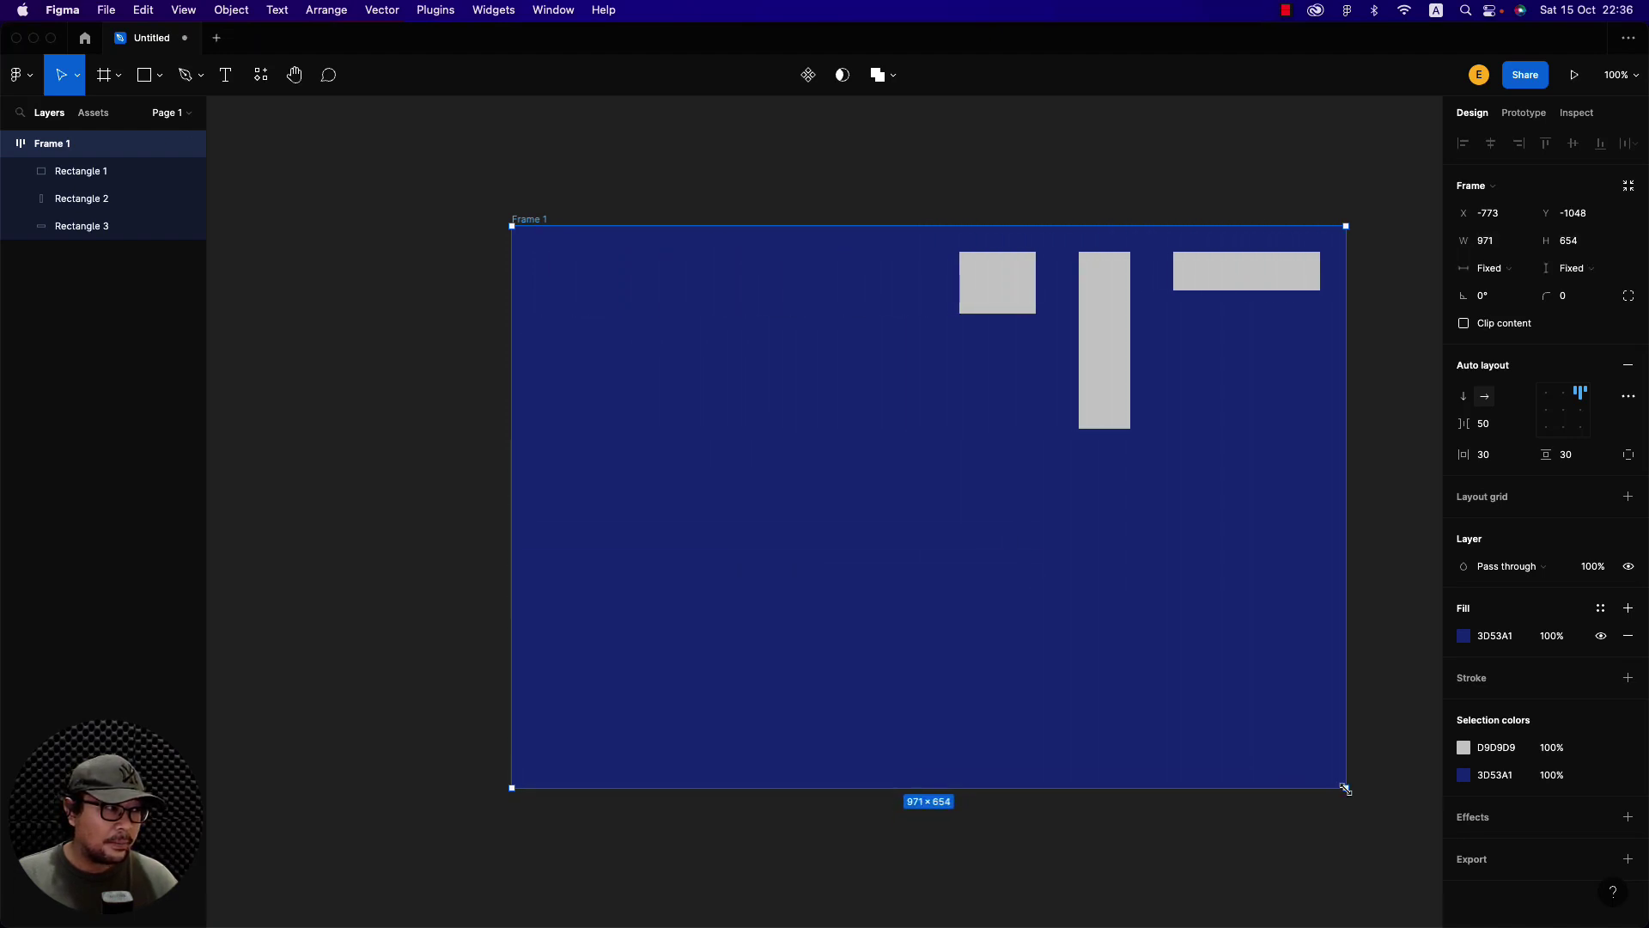
{"action": "left_click_drag", "start_coordinate": [529, 225], "coordinate": [451, 204]}
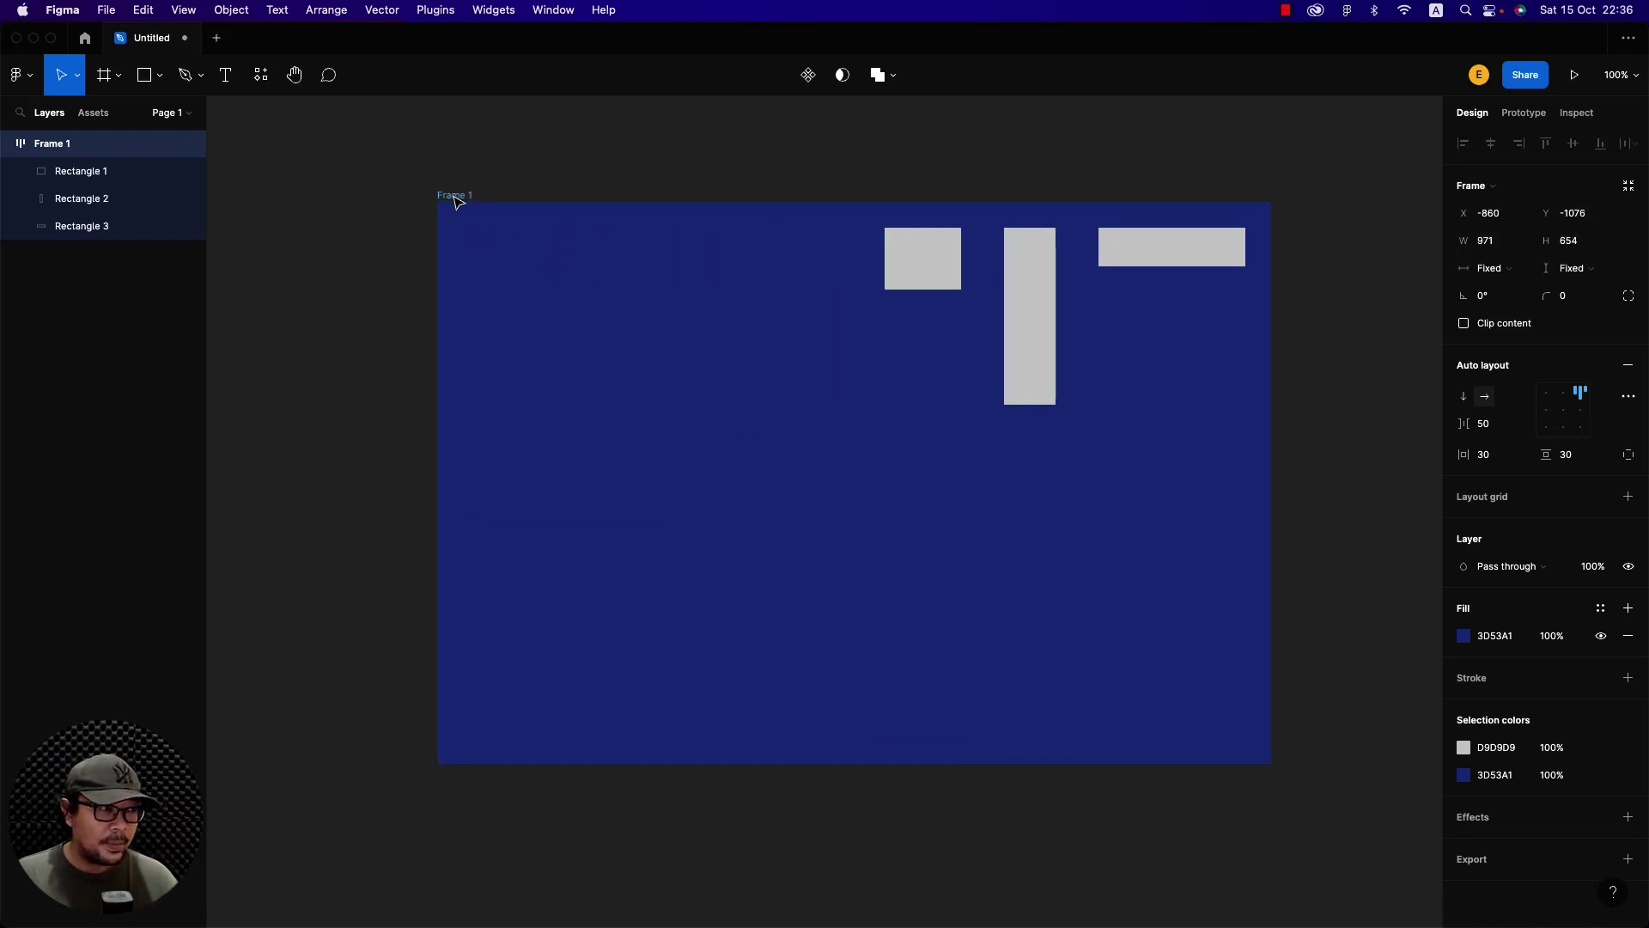
Cycle the rectangles through all nine alignment positions, ending at top-left
{"action": "left_click", "coordinate": [1545, 395]}
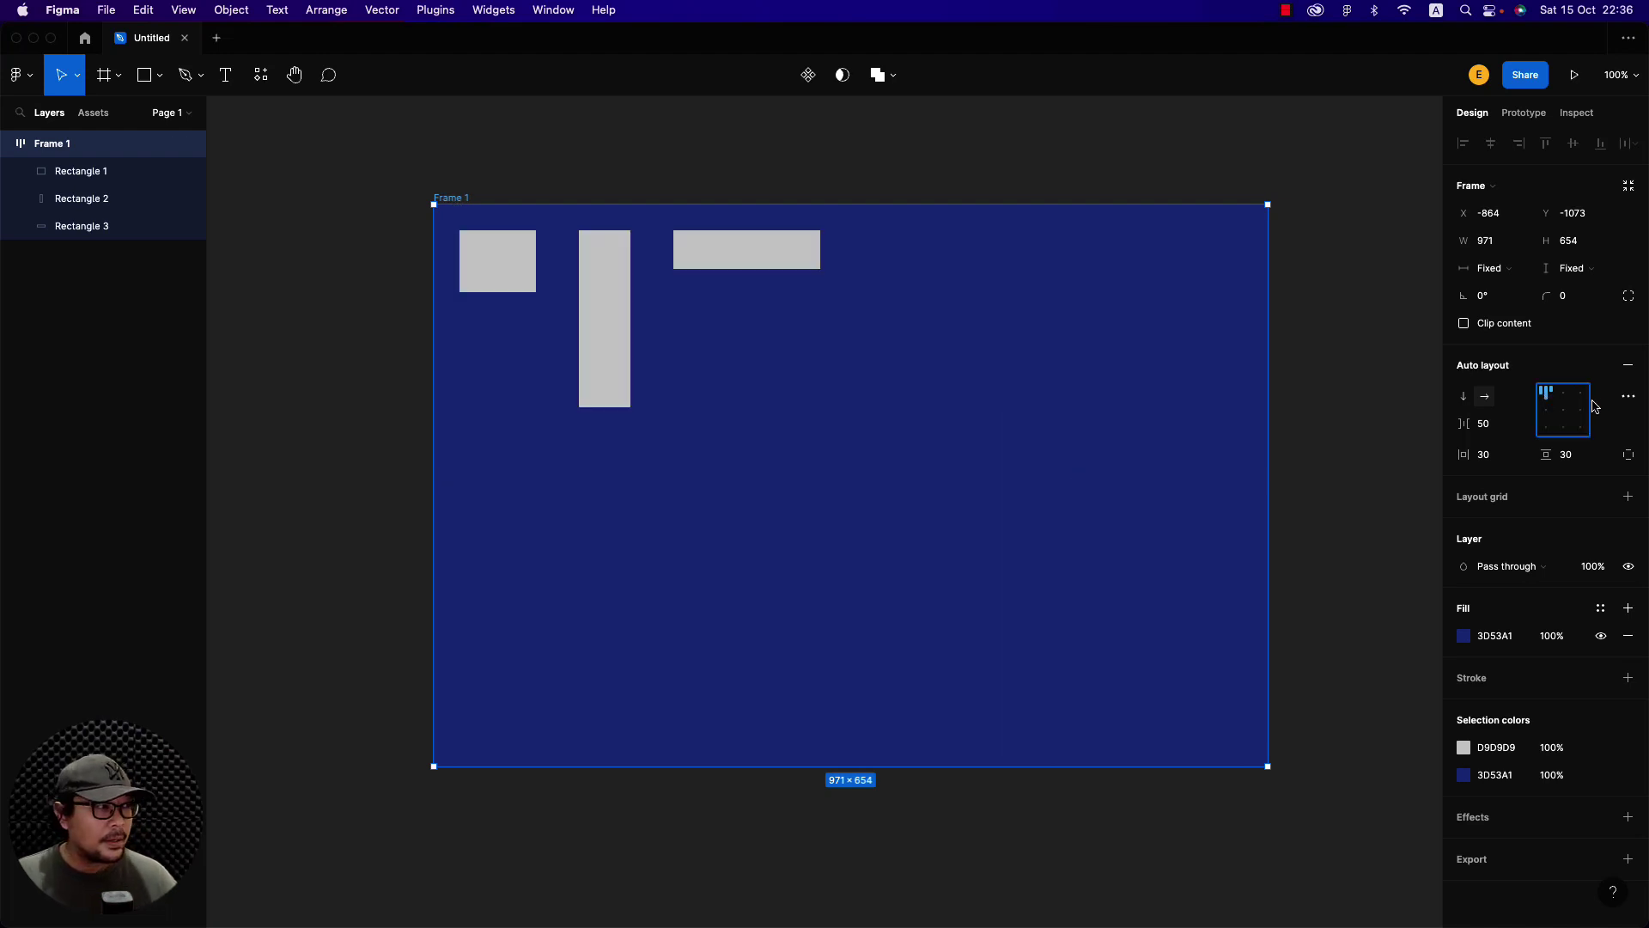
{"action": "left_click", "coordinate": [1563, 397]}
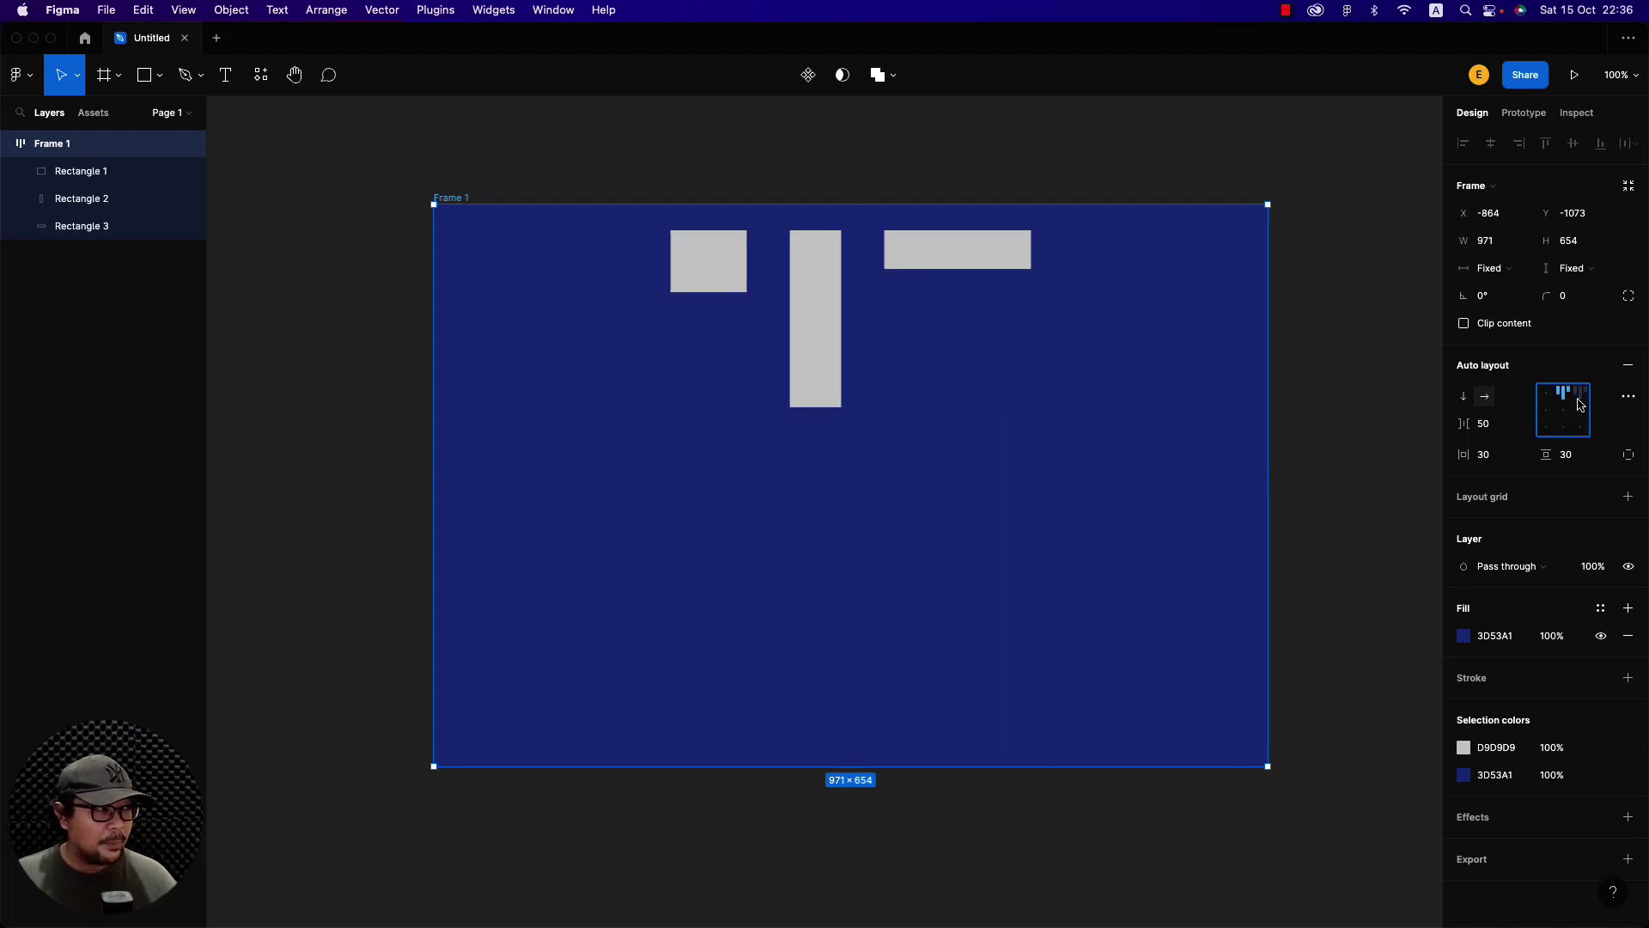
{"action": "left_click", "coordinate": [1580, 396]}
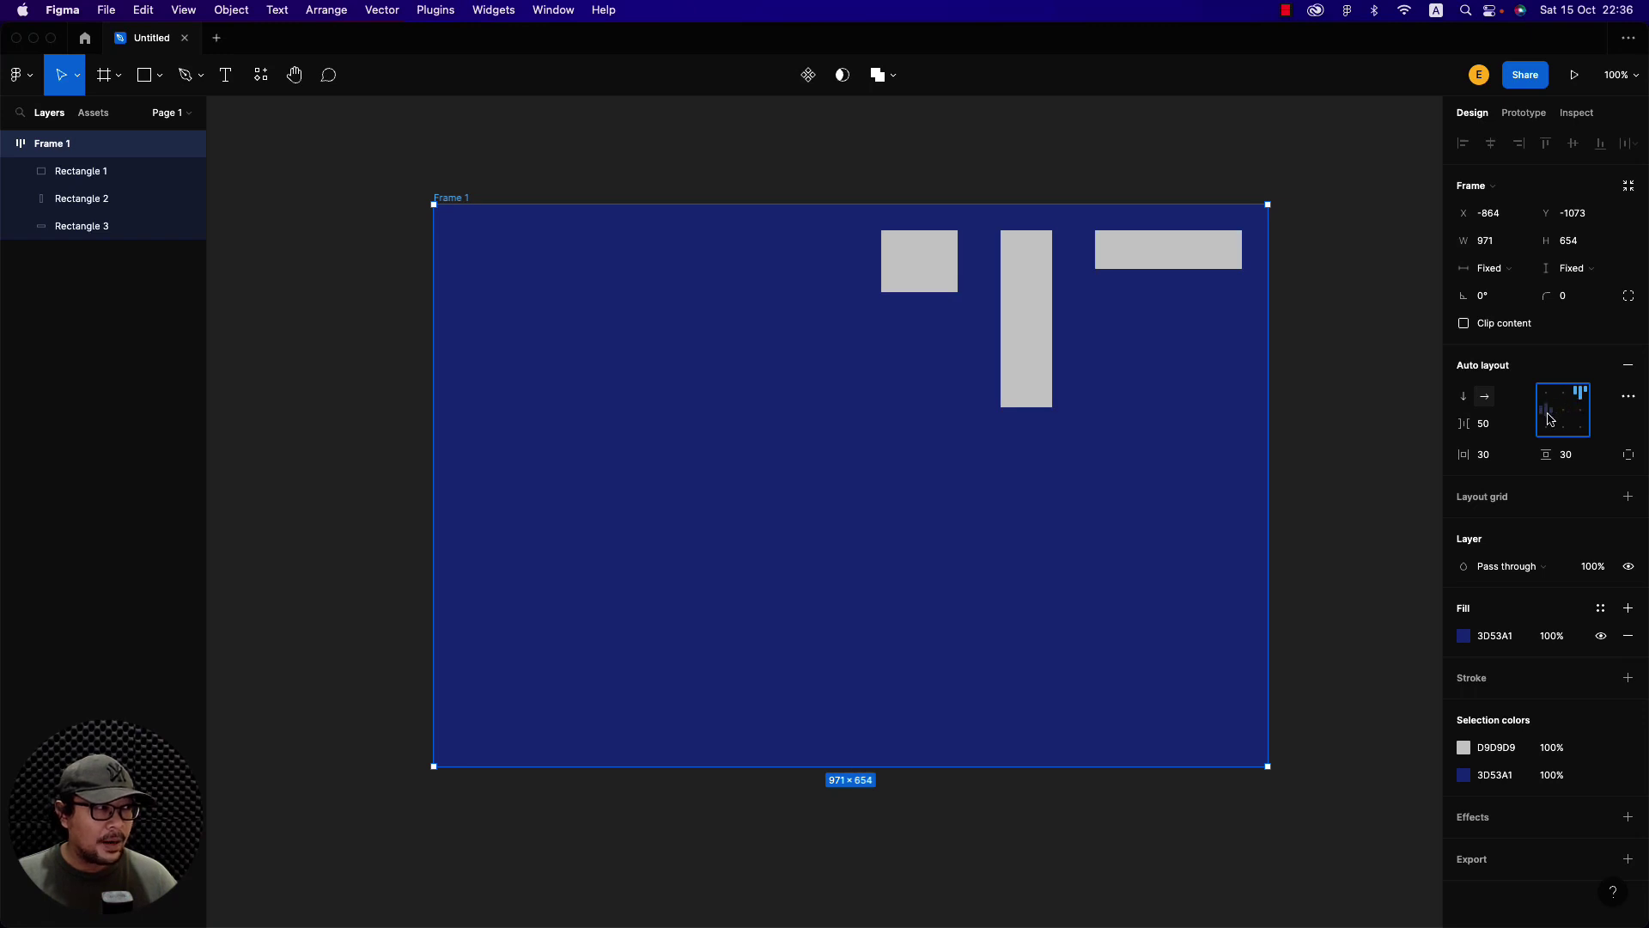
{"action": "left_click", "coordinate": [1550, 412]}
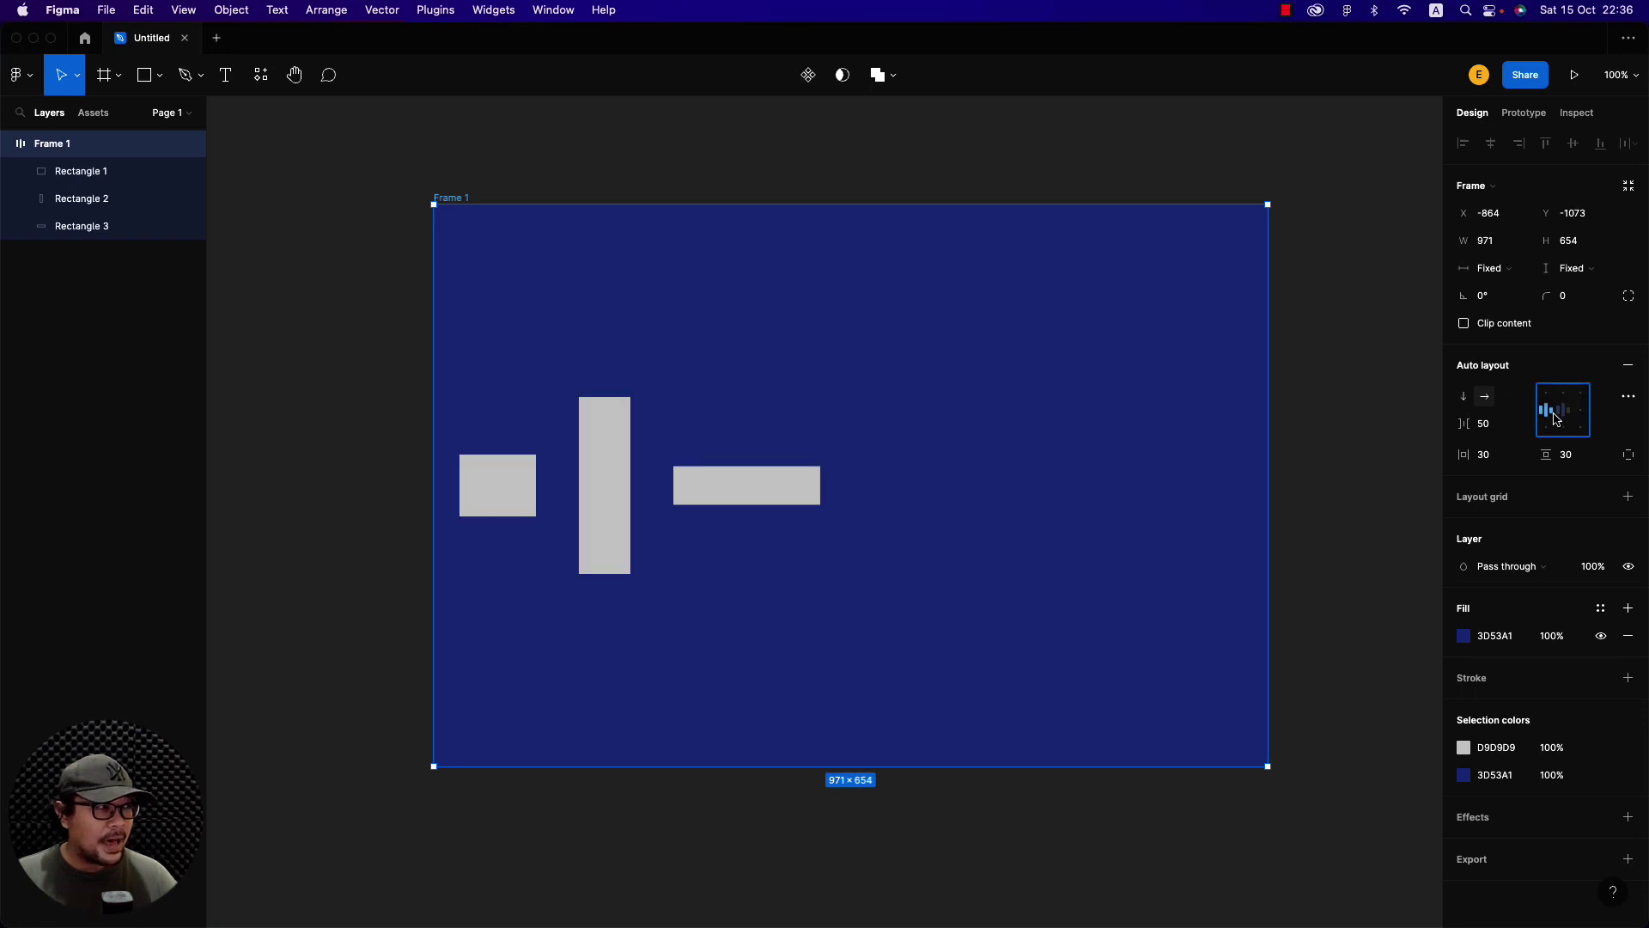
{"action": "left_click", "coordinate": [1563, 412]}
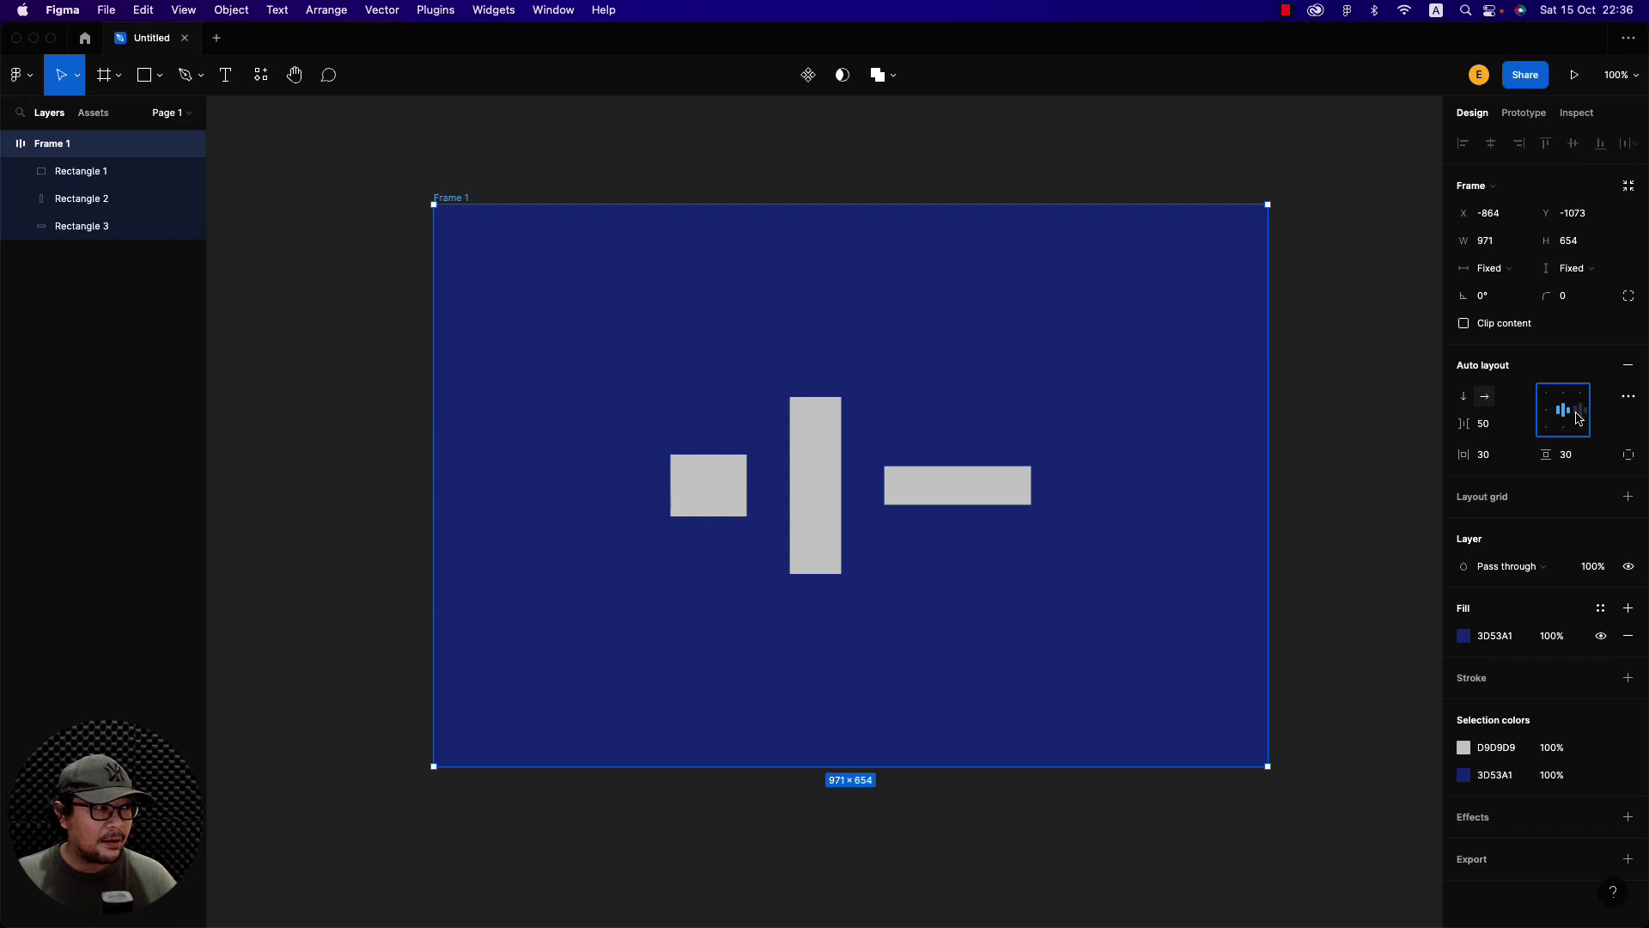
{"action": "left_click", "coordinate": [1578, 413]}
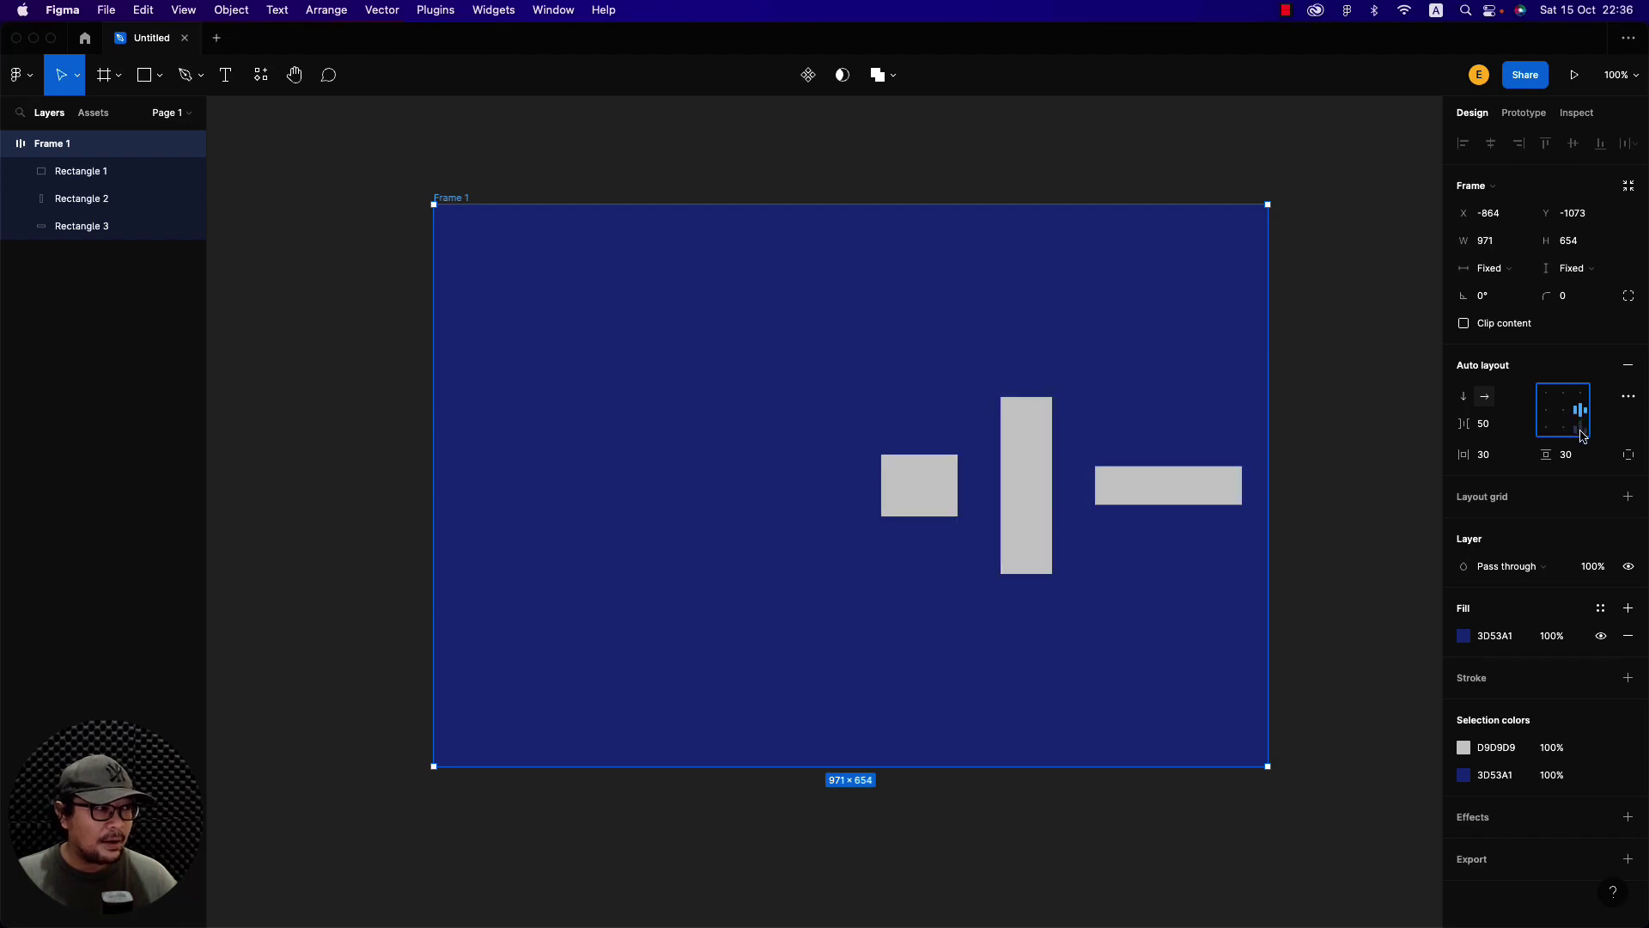
{"action": "left_click", "coordinate": [1580, 429]}
{"action": "left_click", "coordinate": [1563, 430]}
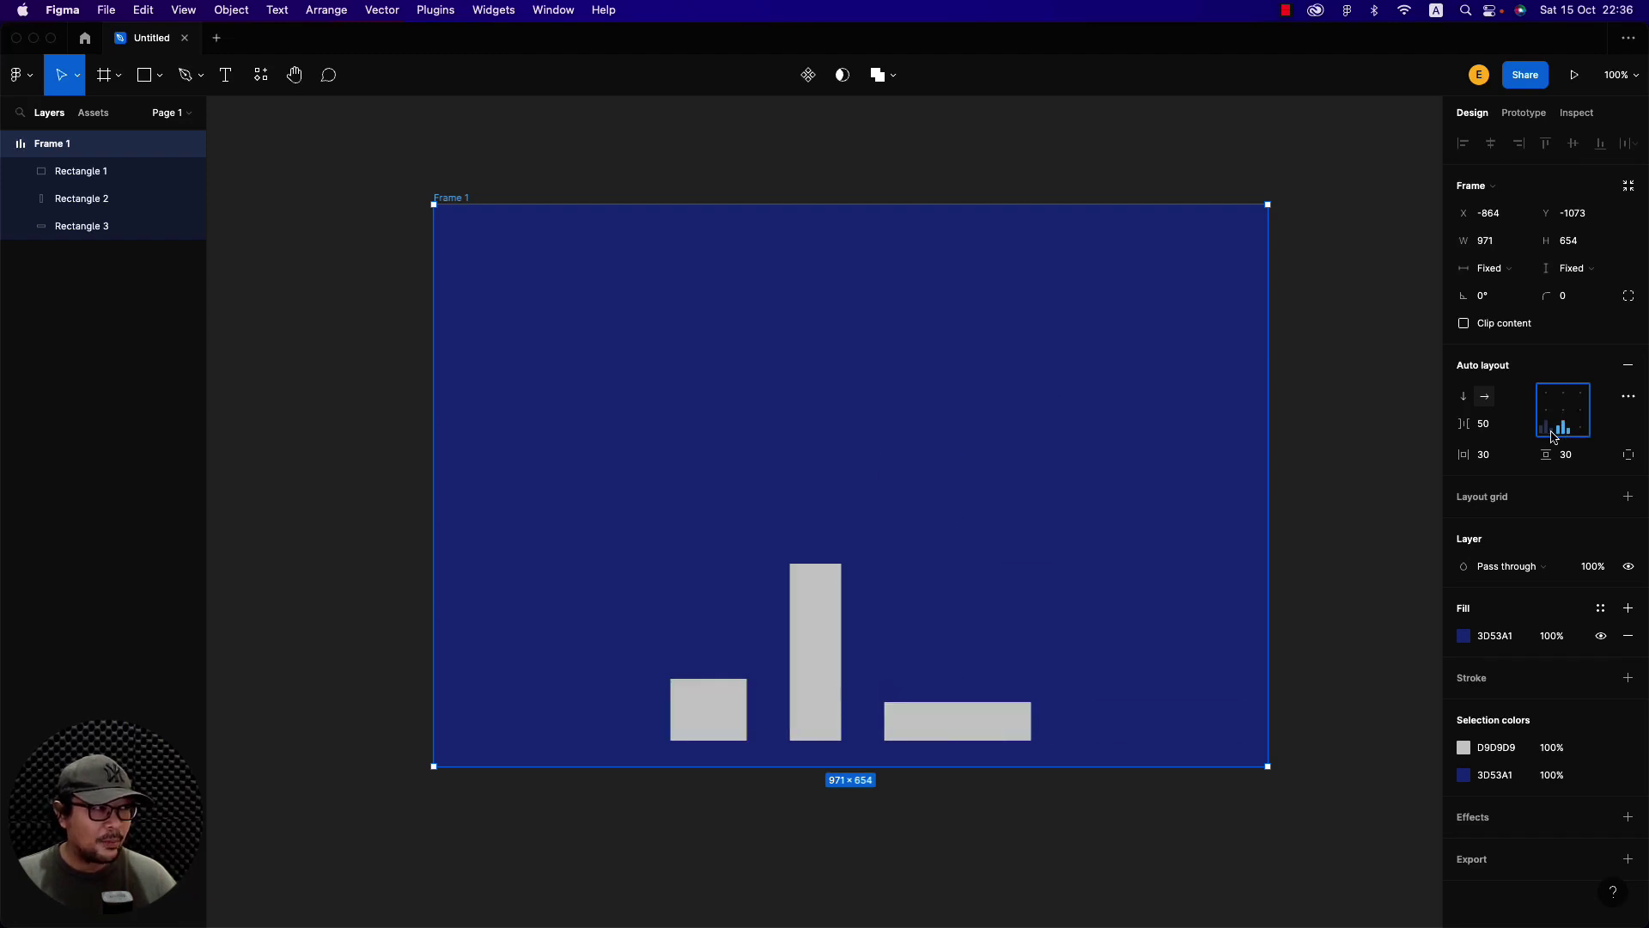
{"action": "left_click", "coordinate": [1546, 429]}
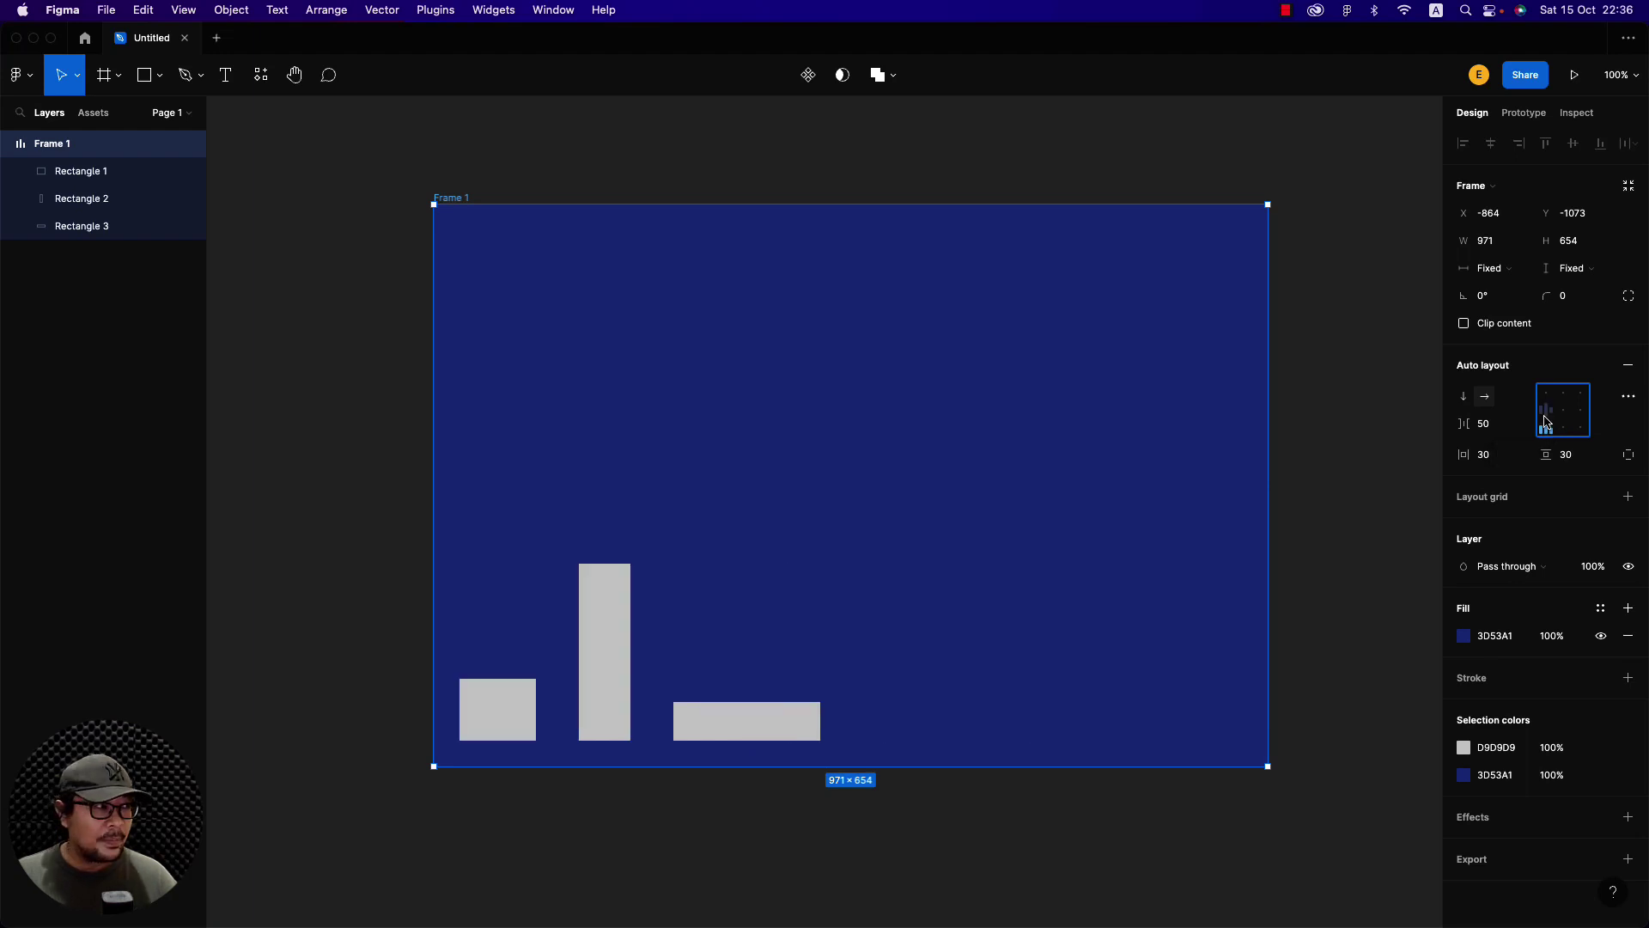
{"action": "left_click", "coordinate": [1546, 410]}
{"action": "left_click", "coordinate": [1562, 393]}
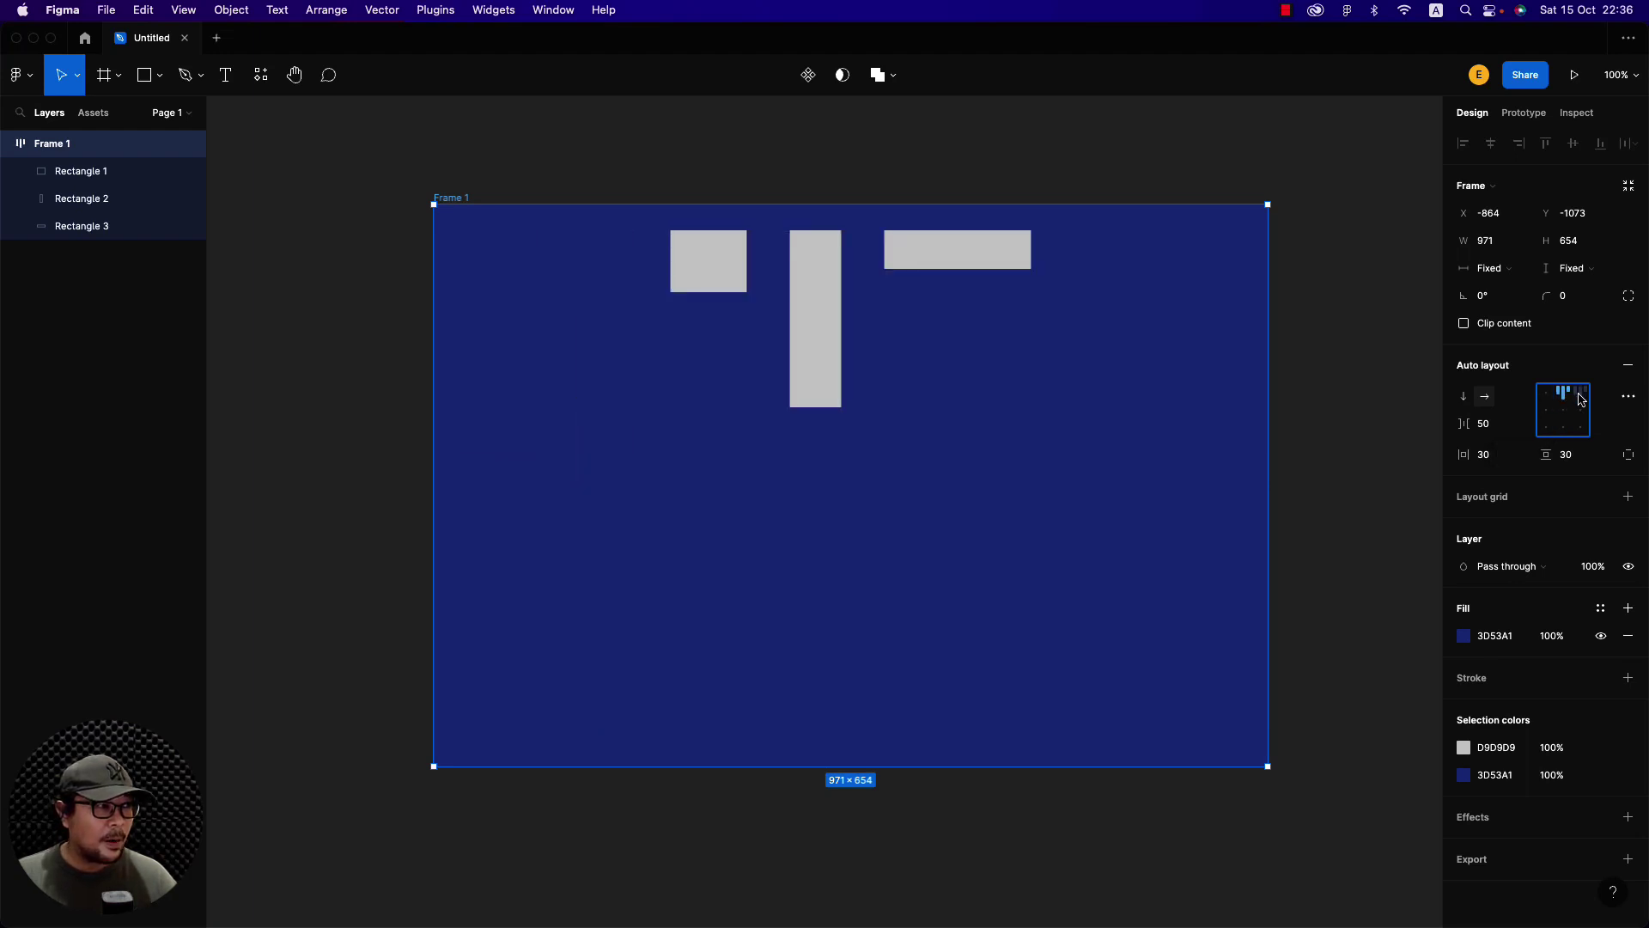
{"action": "left_click", "coordinate": [1580, 393]}
{"action": "left_click", "coordinate": [1562, 411]}
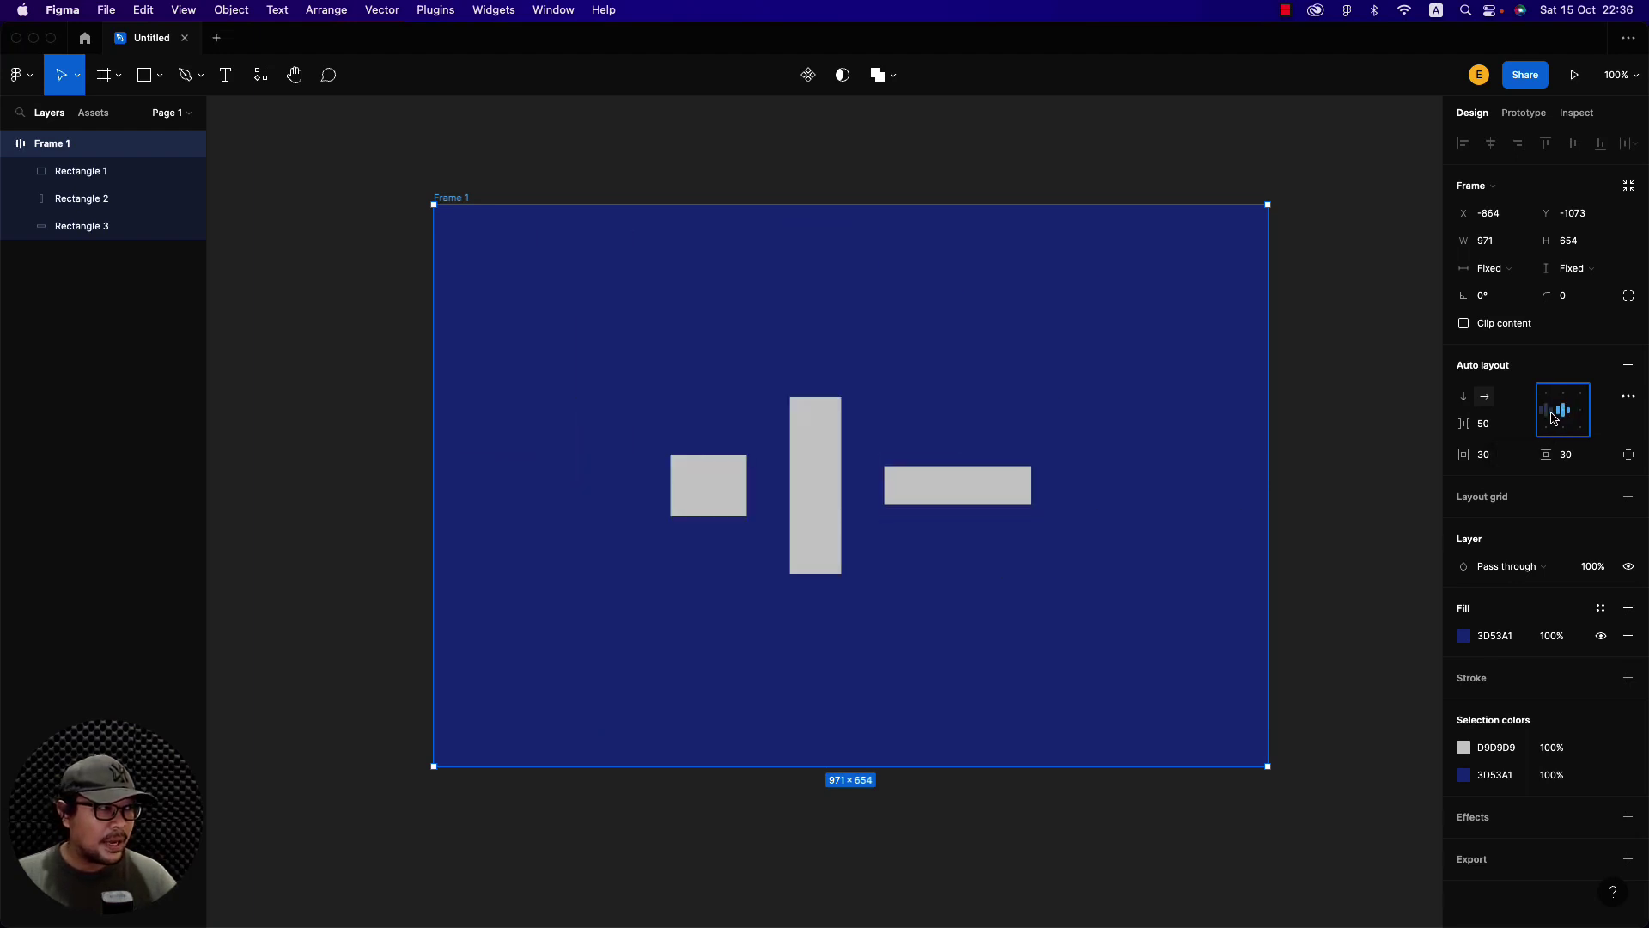
{"action": "left_click", "coordinate": [1551, 430]}
{"action": "left_click", "coordinate": [1563, 410]}
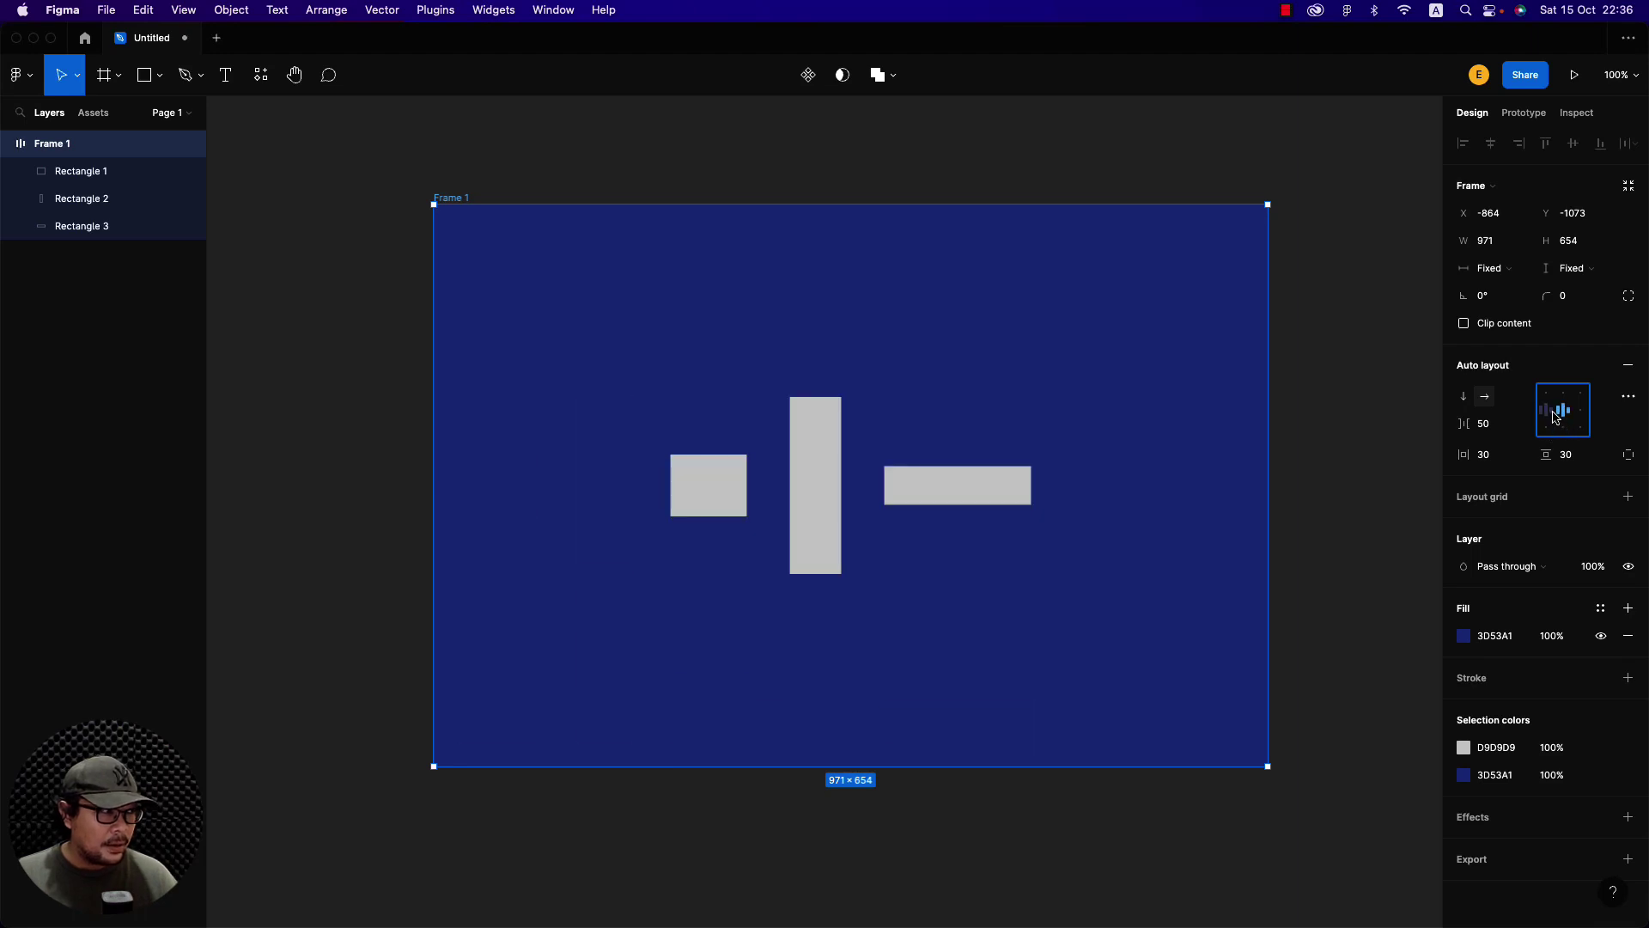
{"action": "left_click", "coordinate": [1580, 411]}
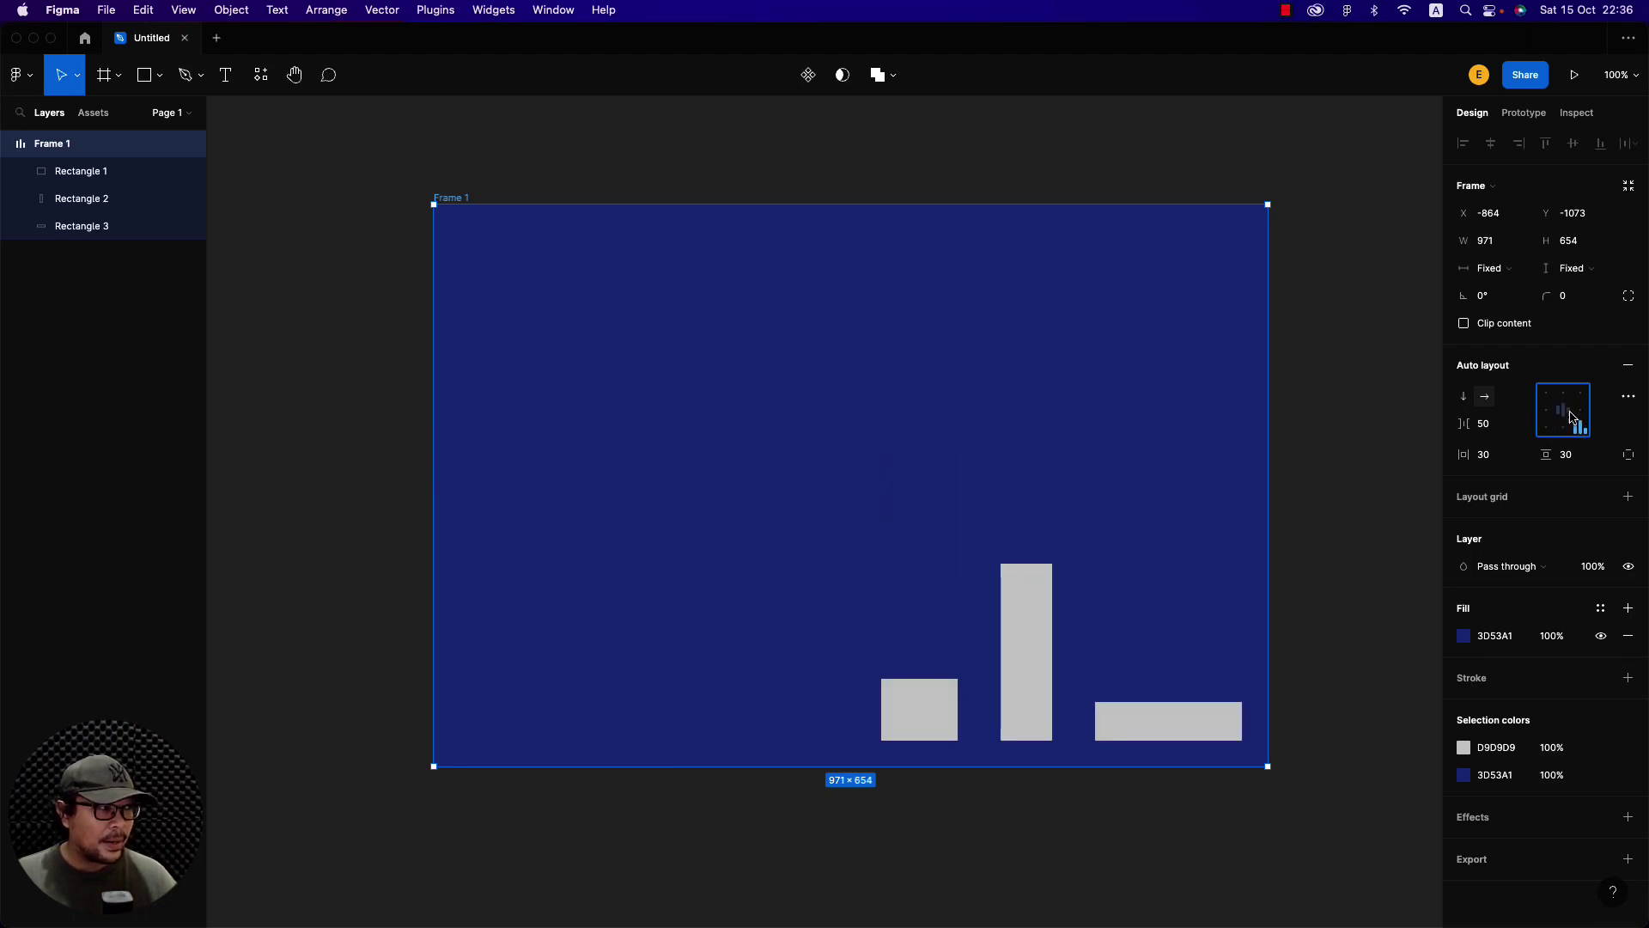
{"action": "left_click", "coordinate": [1546, 394]}
{"action": "left_click", "coordinate": [1562, 410]}
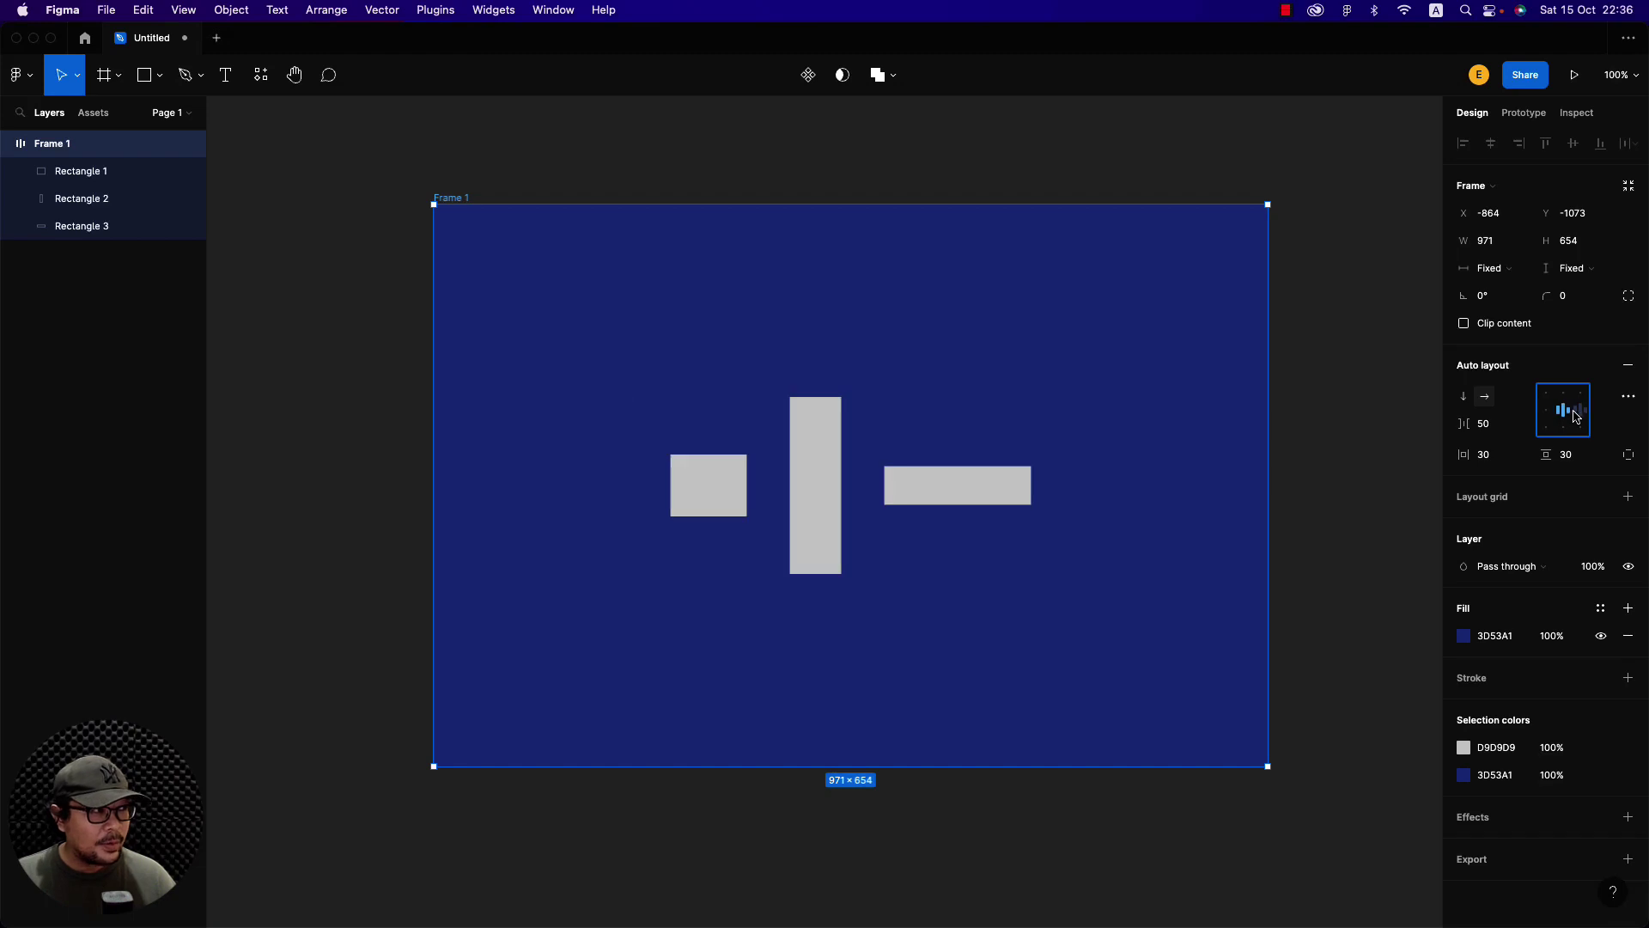
{"action": "left_click", "coordinate": [1580, 393]}
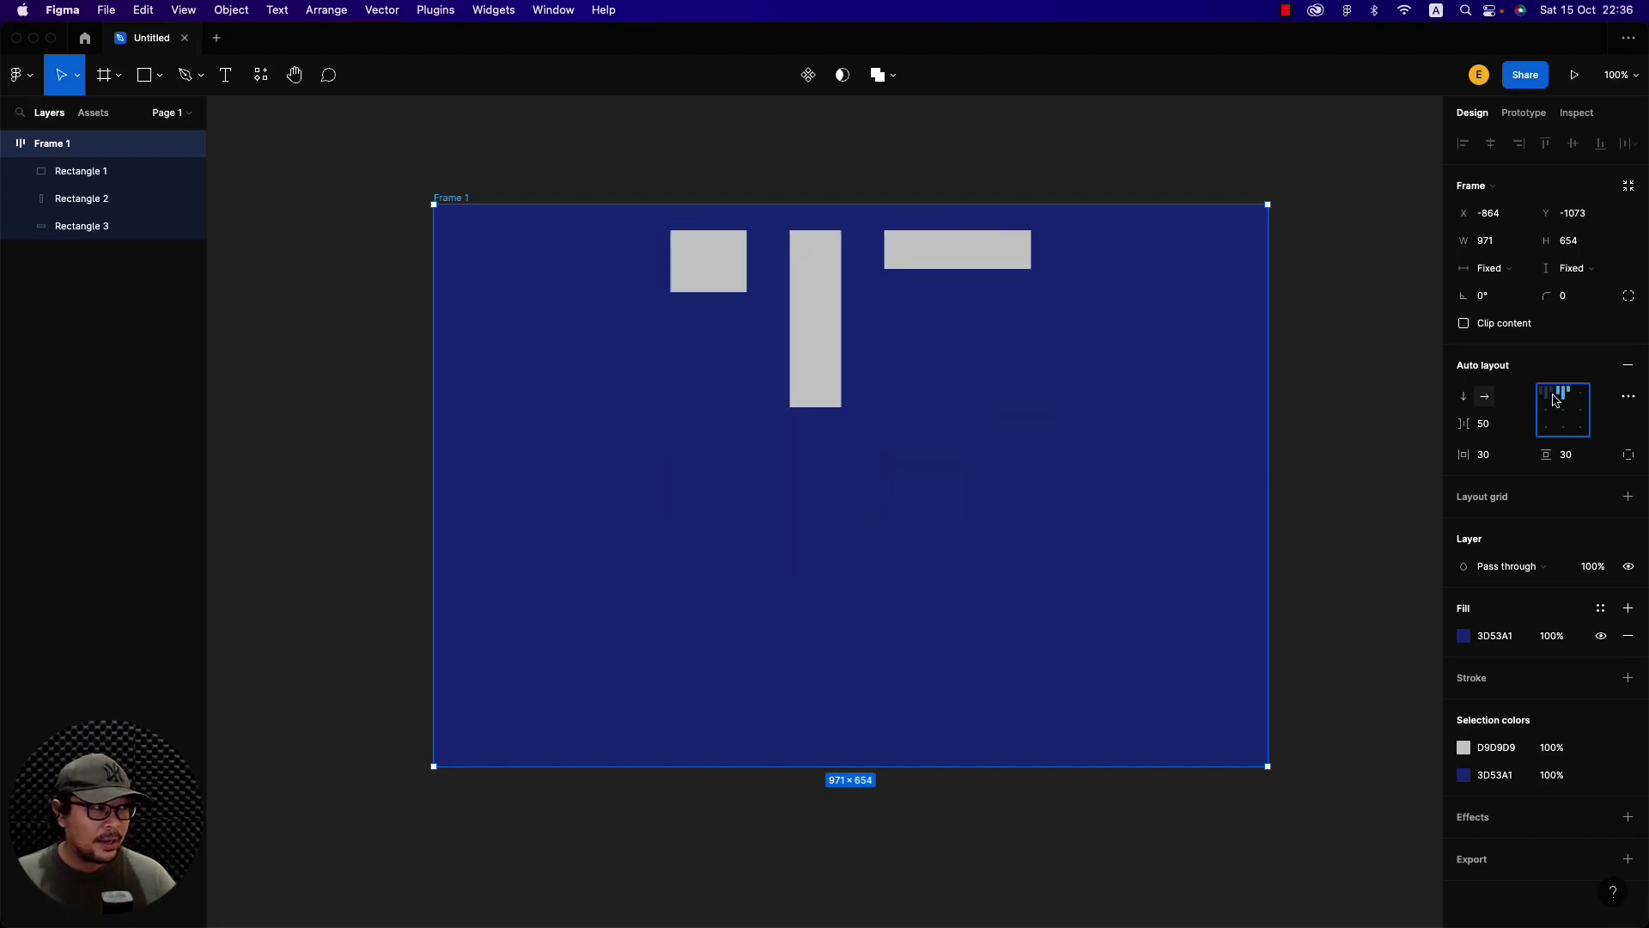
{"action": "left_click", "coordinate": [1546, 394]}
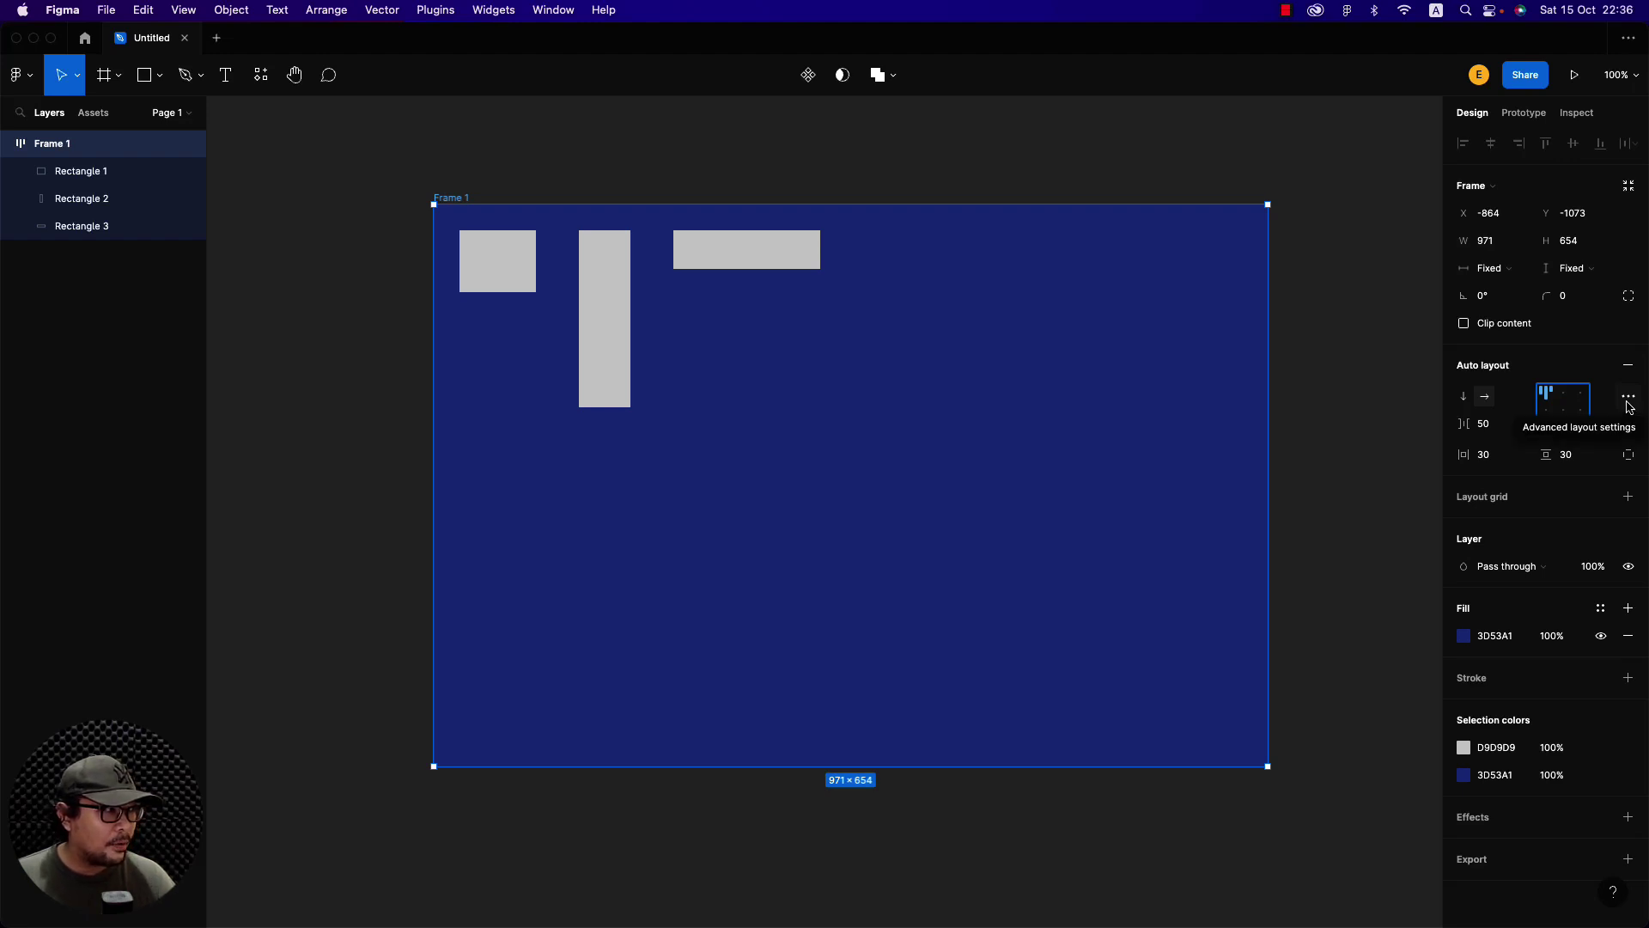
Set the advanced auto layout spacing mode to Space between, spreading the rectangles edge to edge
{"action": "left_click", "coordinate": [1629, 400]}
{"action": "mouse_move", "coordinate": [1339, 541]}
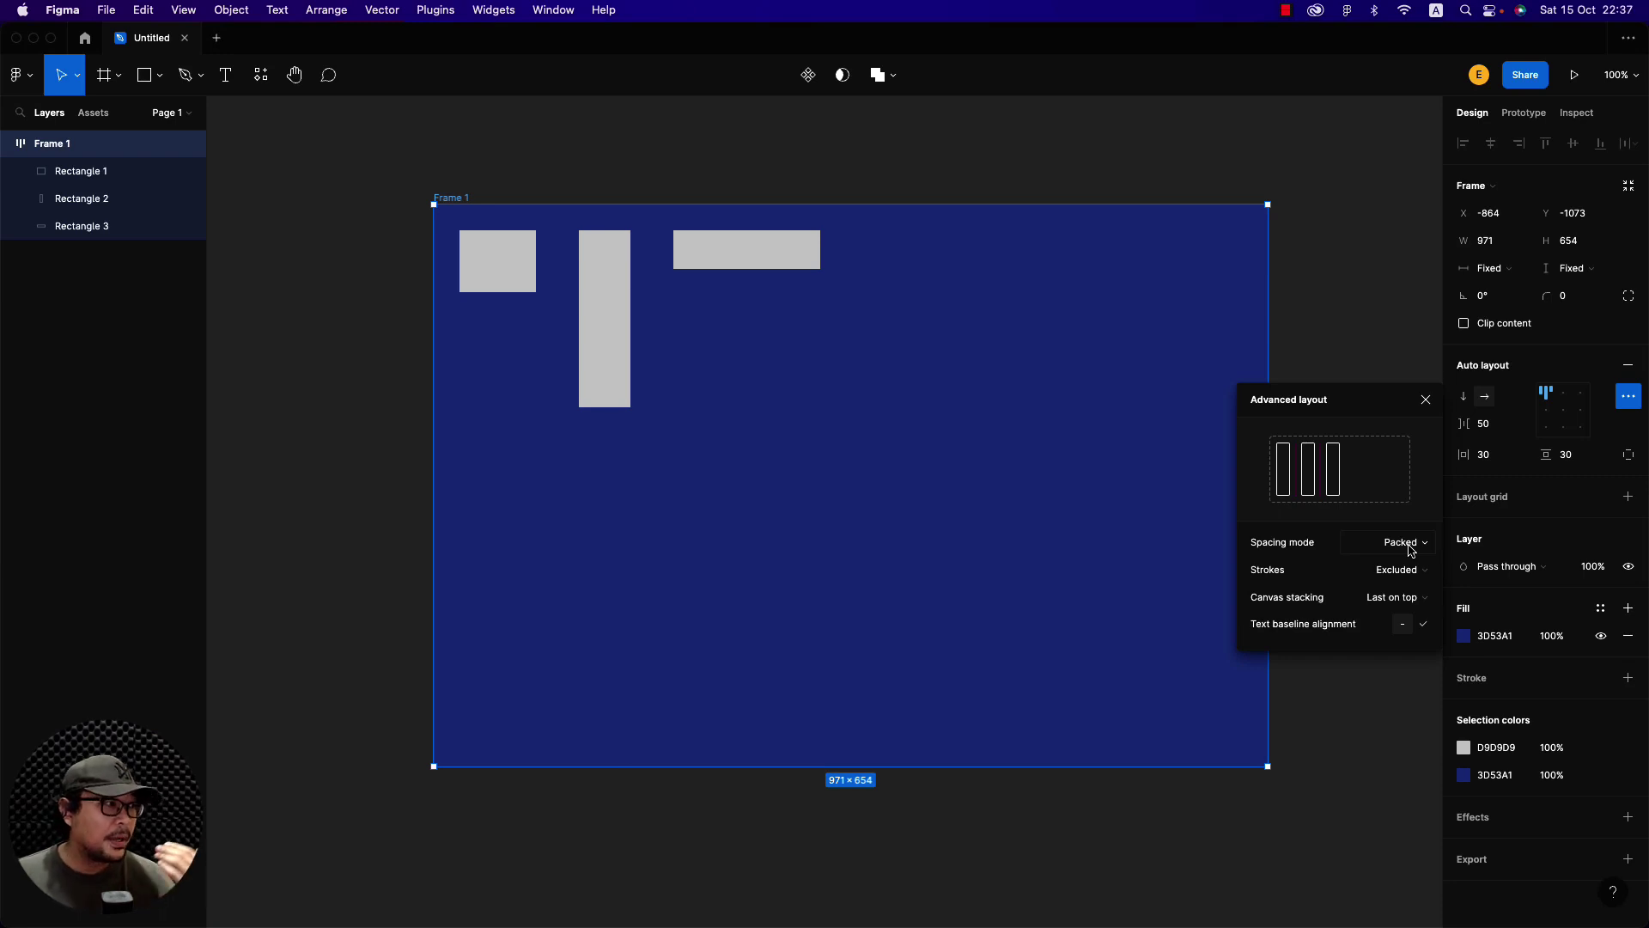
{"action": "left_click", "coordinate": [1411, 550]}
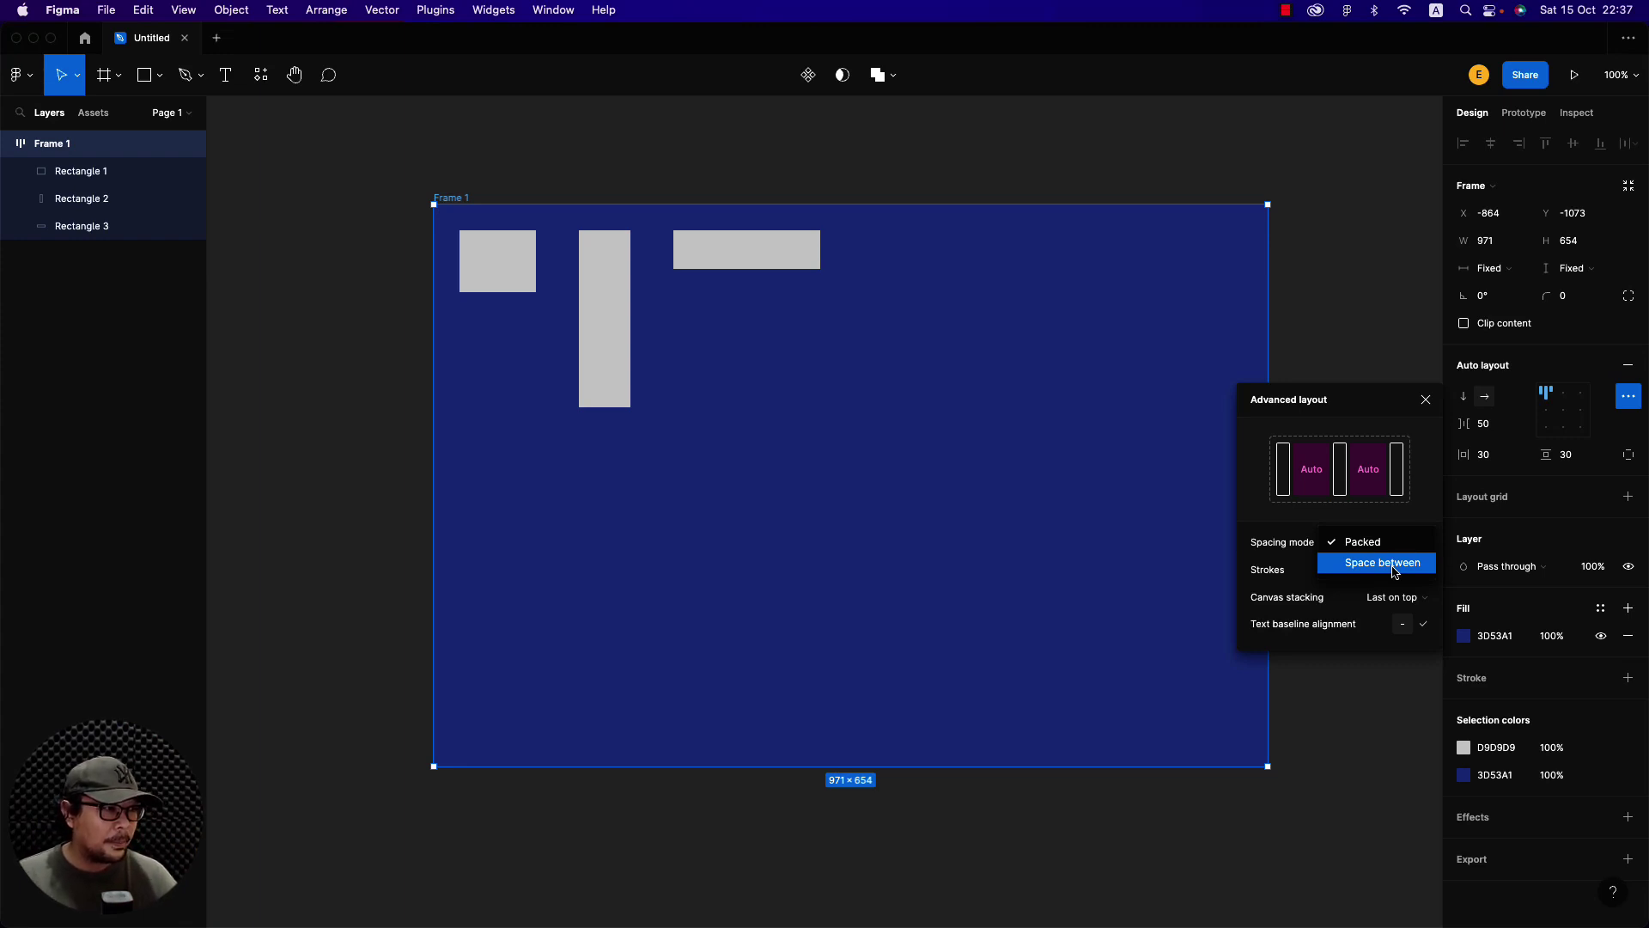
{"action": "left_click", "coordinate": [1393, 563]}
{"action": "left_click", "coordinate": [1025, 170]}
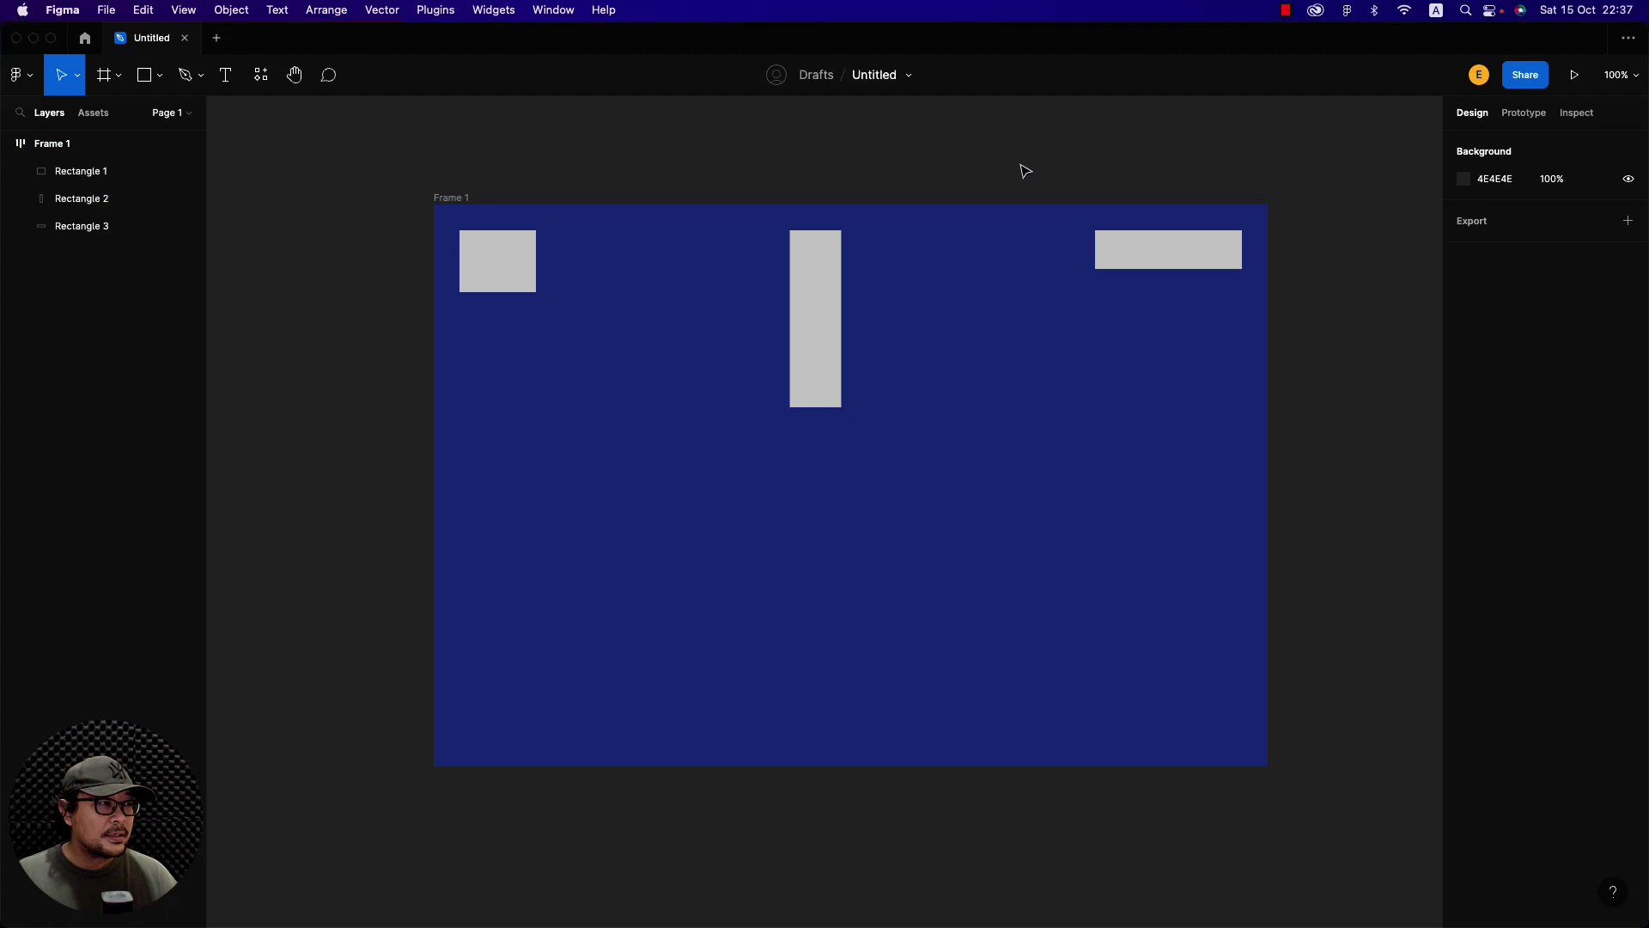
Test middle, bottom and top alignment on Frame 1, settling on vertical centre
{"action": "left_click", "coordinate": [462, 196]}
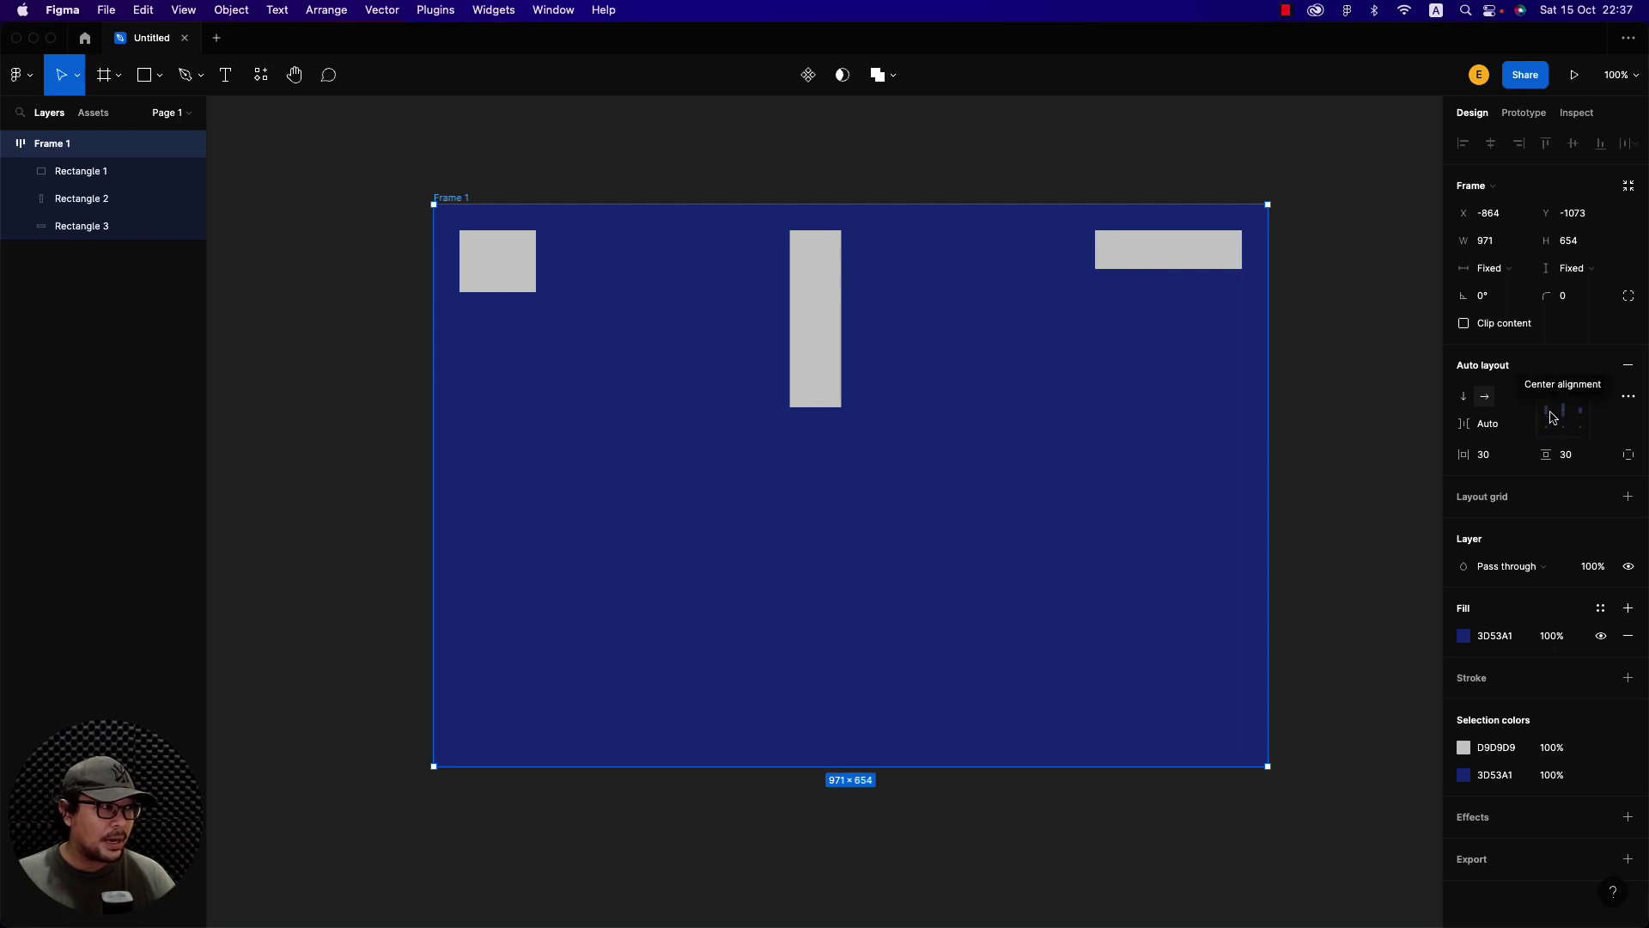
{"action": "left_click", "coordinate": [1545, 419]}
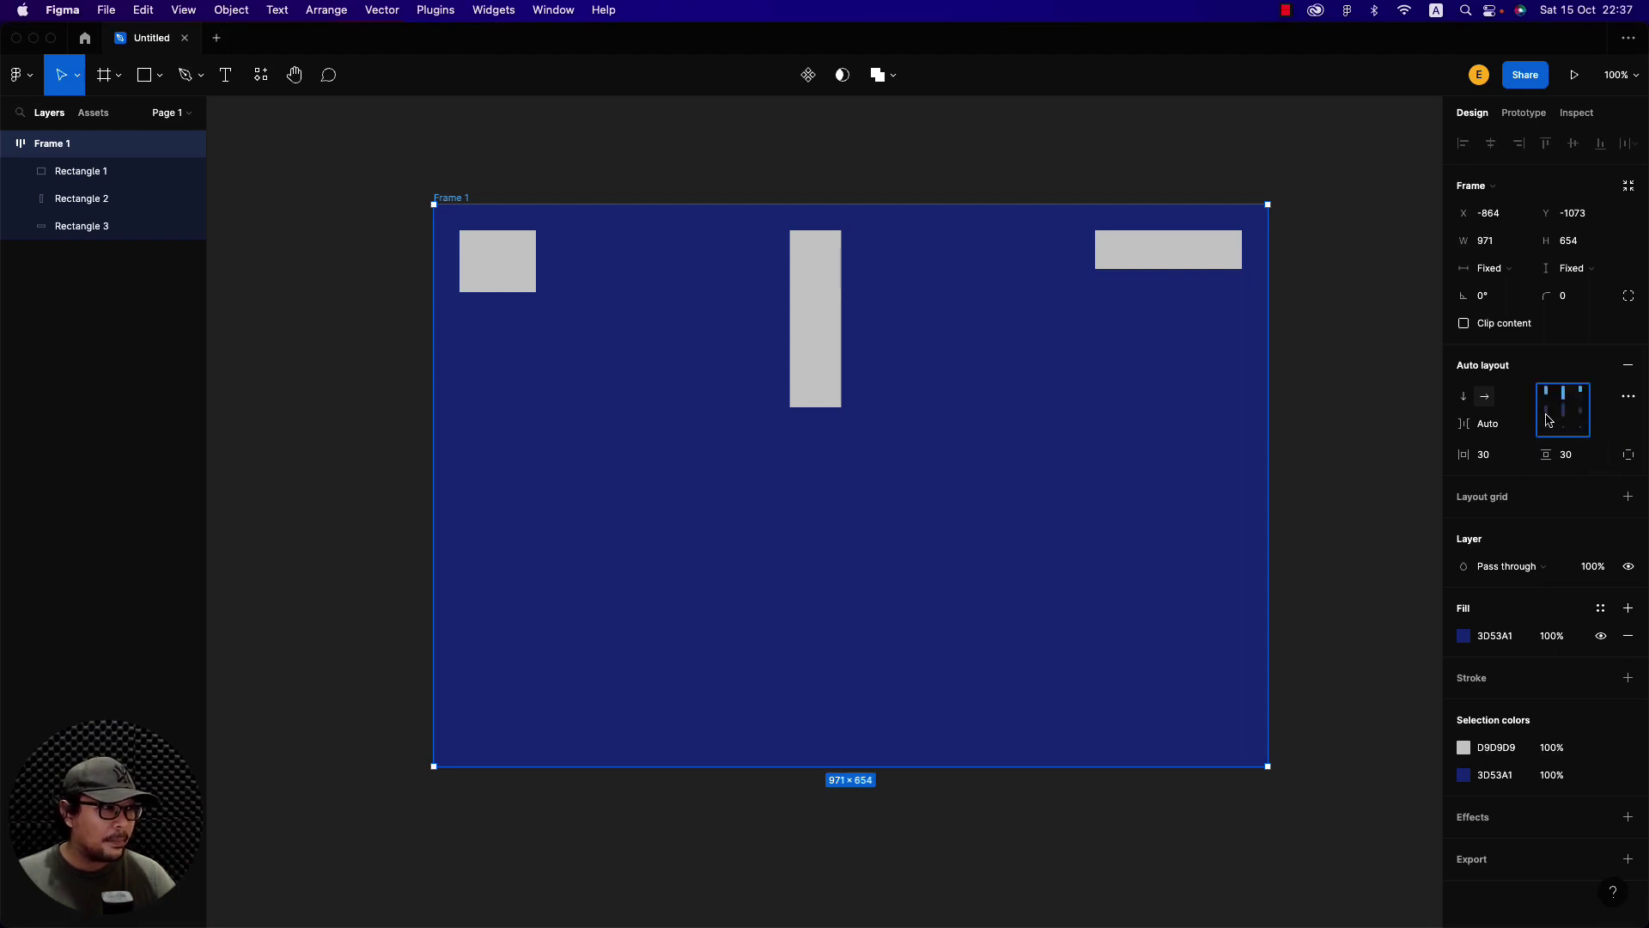
{"action": "left_click", "coordinate": [1550, 432]}
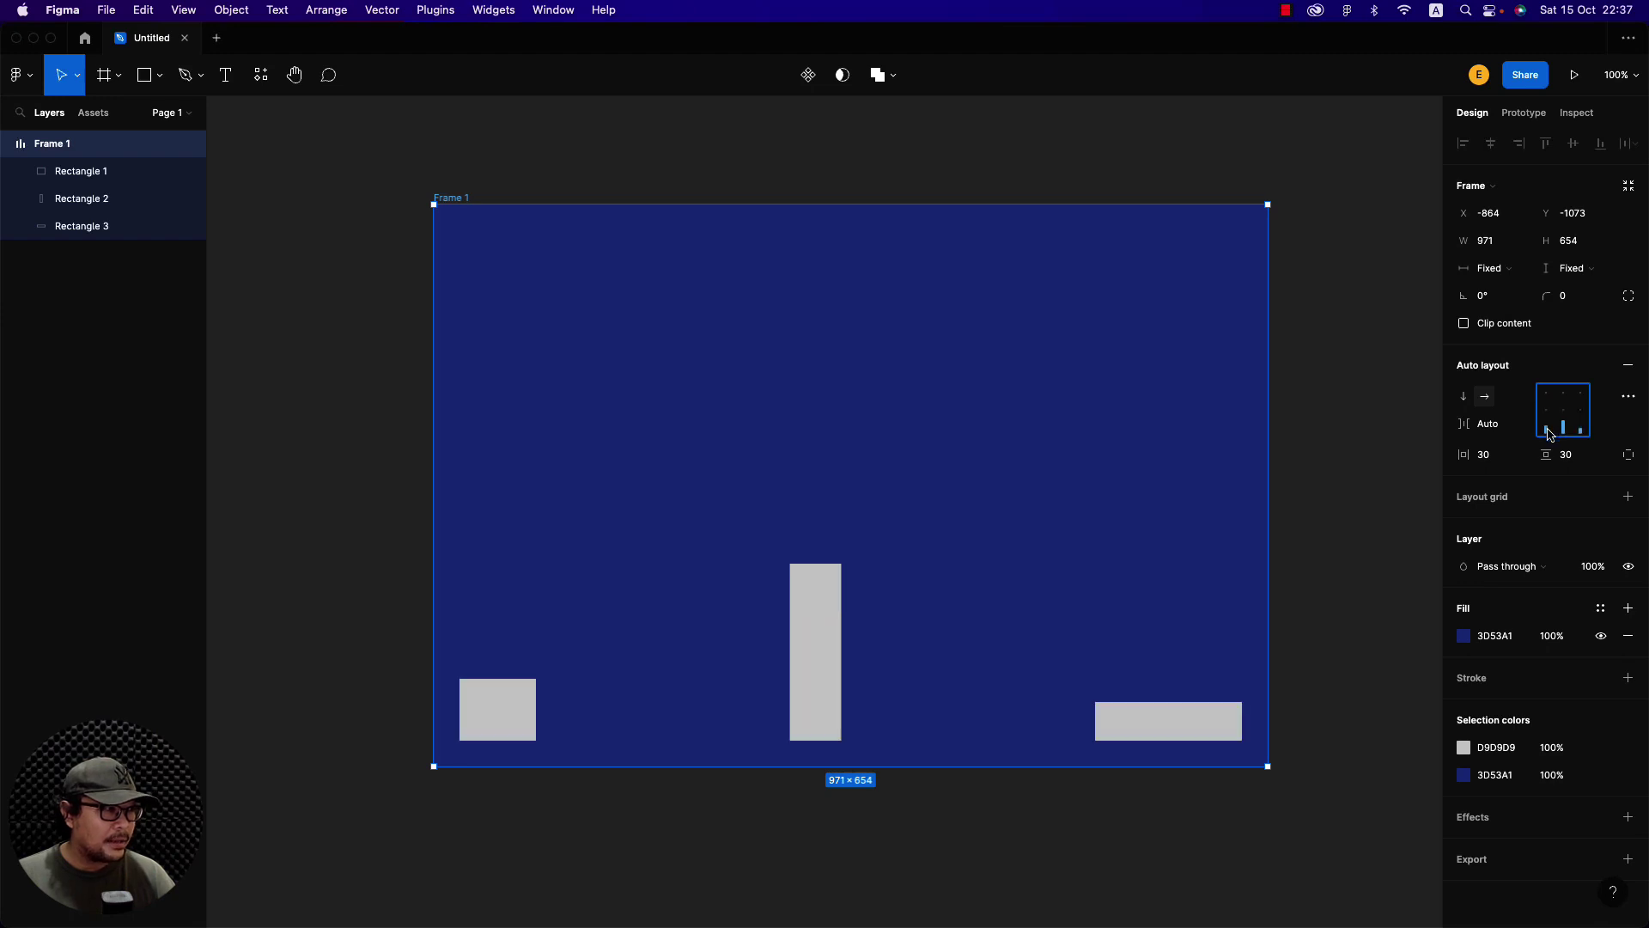
{"action": "left_click", "coordinate": [1550, 419]}
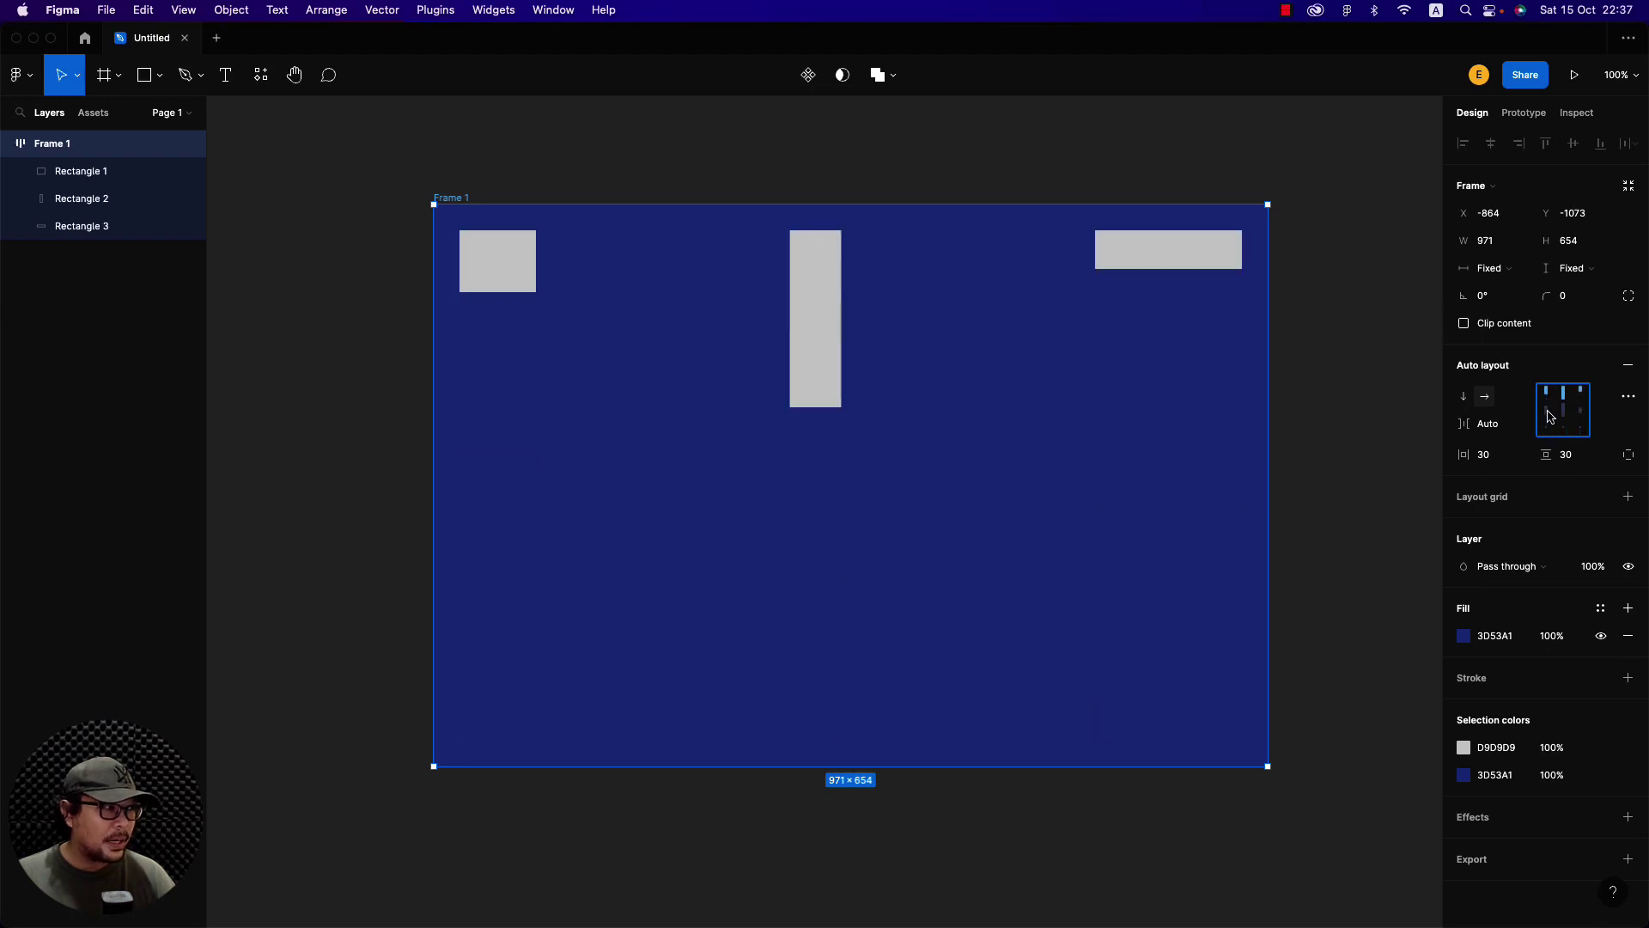
{"action": "left_click", "coordinate": [1550, 417]}
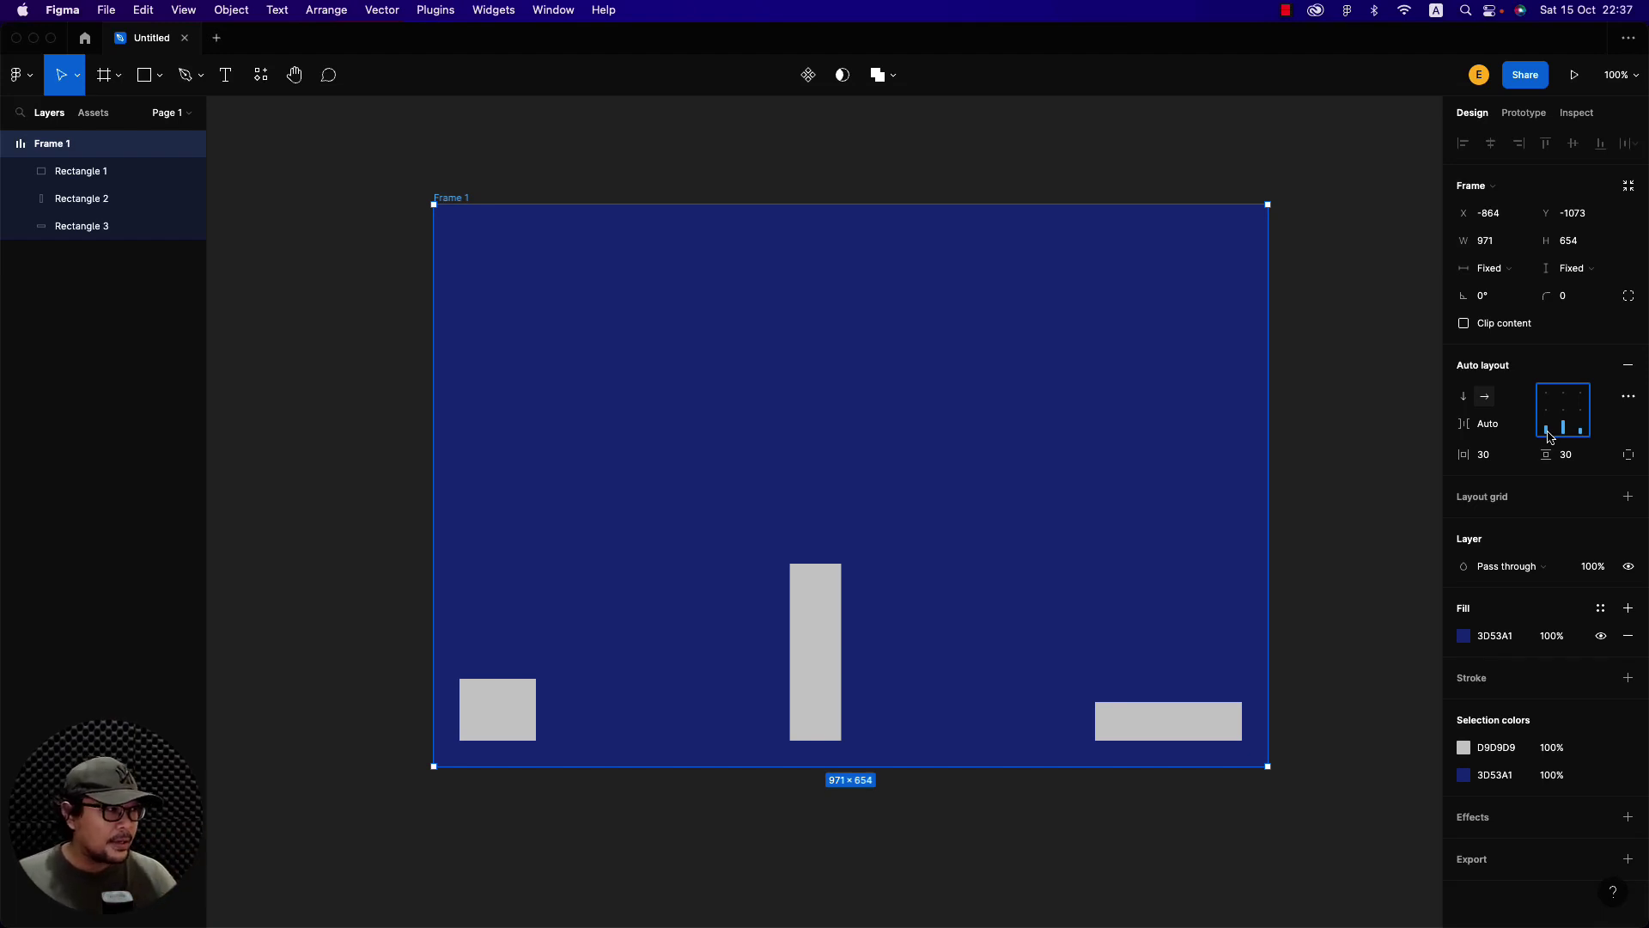
{"action": "left_click", "coordinate": [1550, 412]}
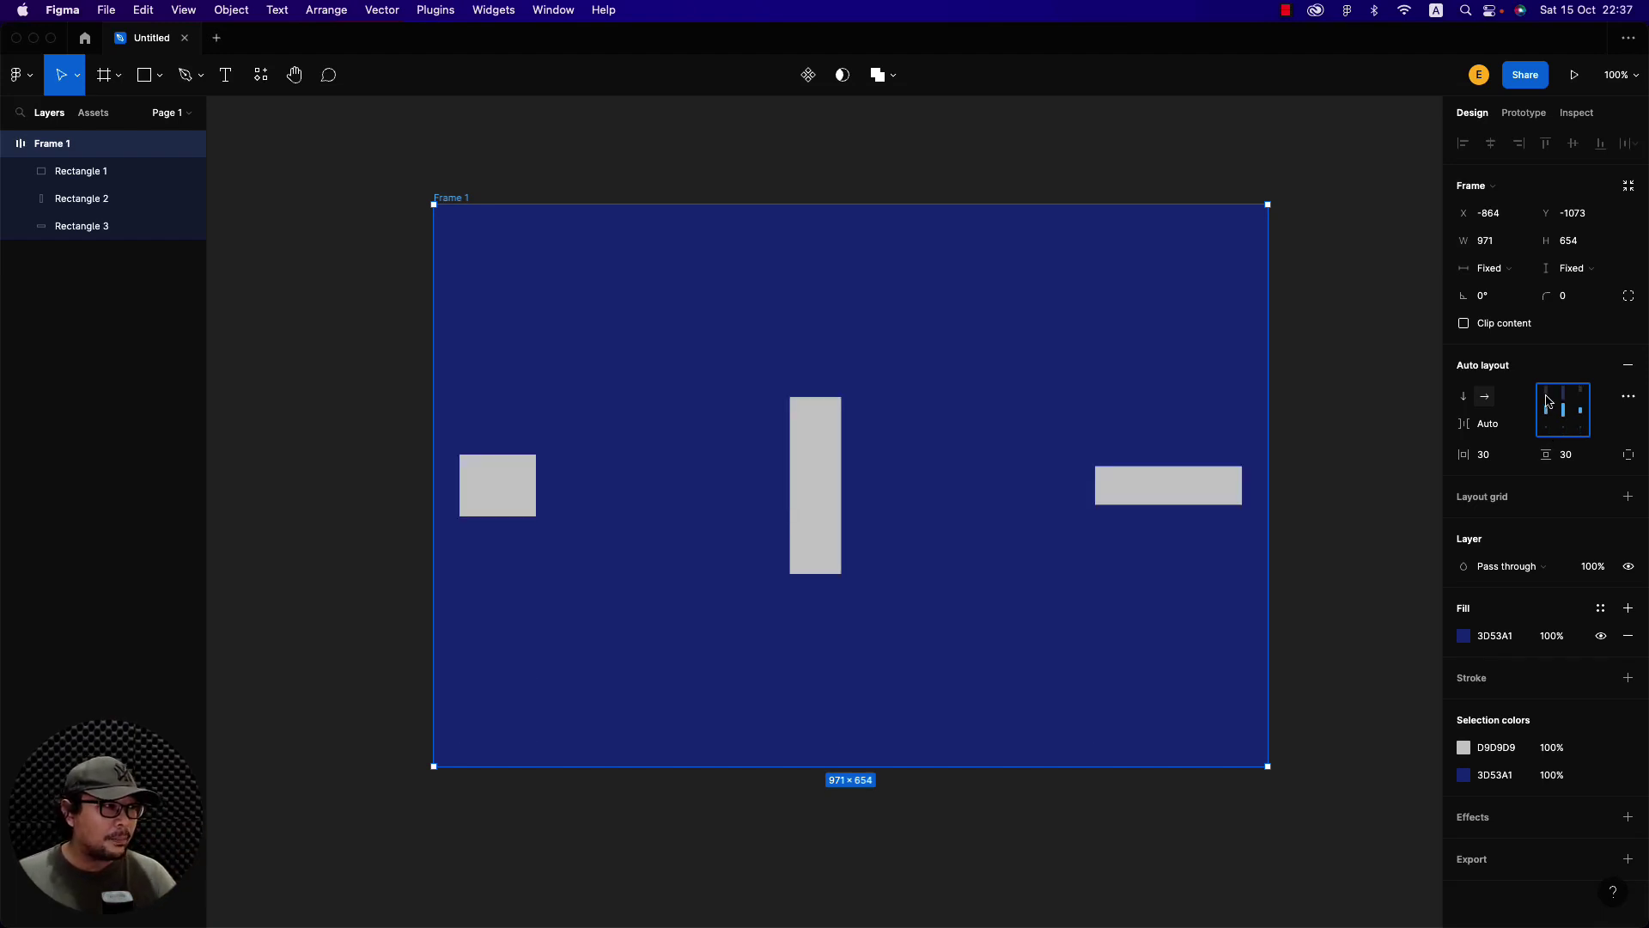
Try several vertical alignments, leaving the rectangles vertically centred
{"action": "left_click", "coordinate": [1551, 397]}
{"action": "left_click", "coordinate": [1550, 417]}
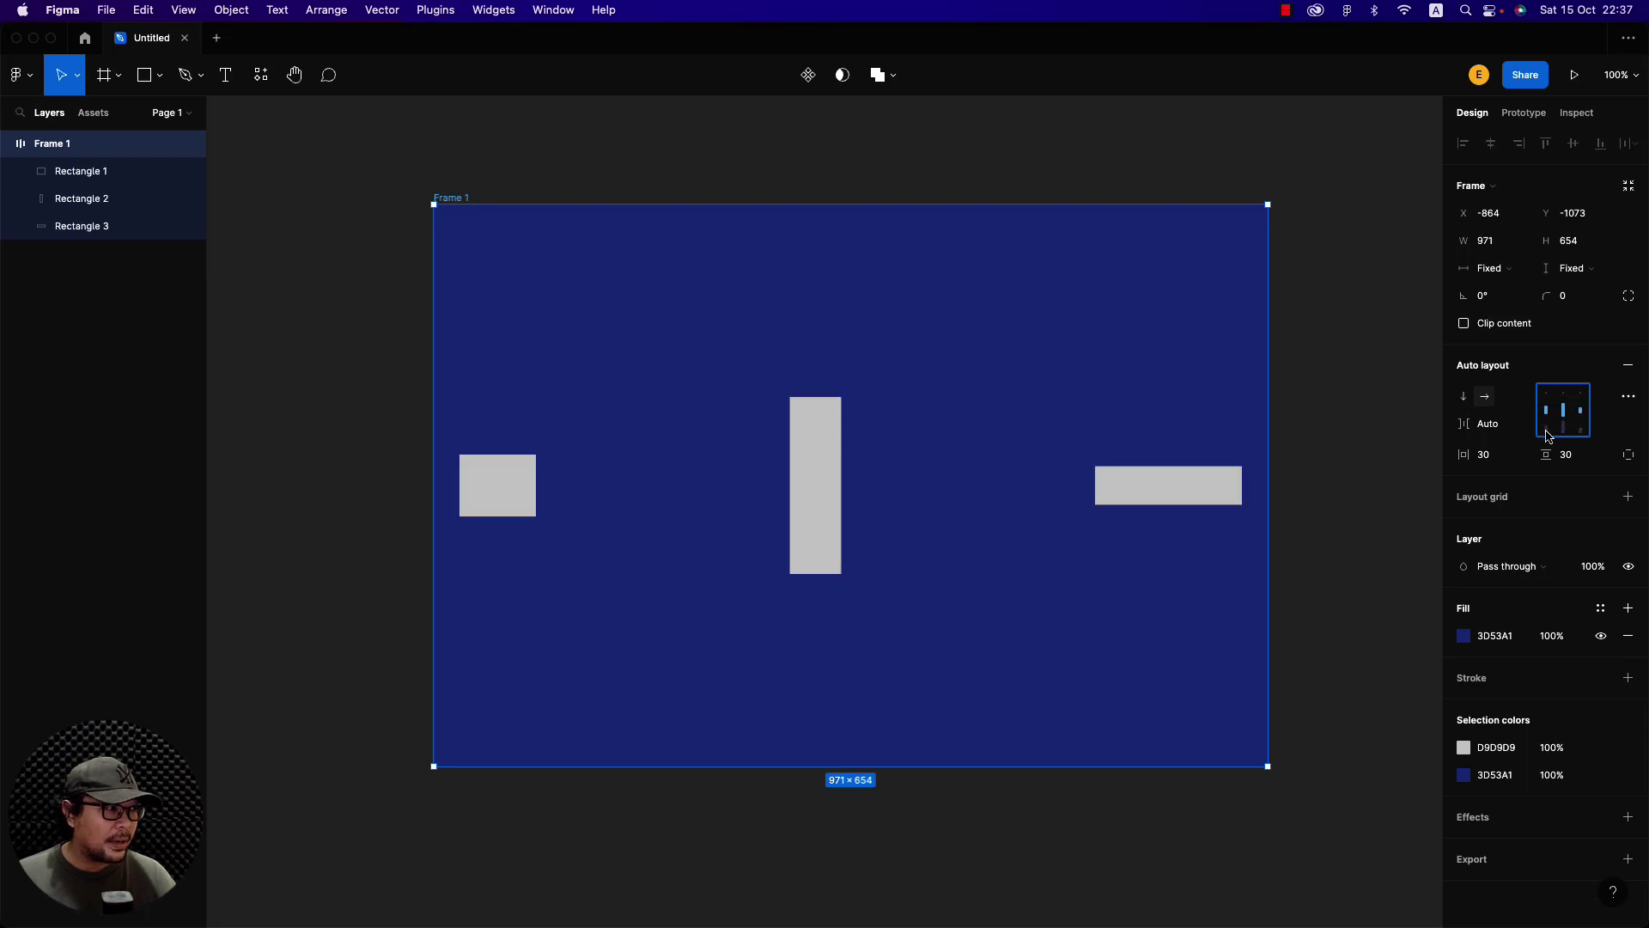
{"action": "left_click", "coordinate": [1551, 431]}
{"action": "left_click", "coordinate": [1546, 401]}
{"action": "left_click", "coordinate": [1551, 414]}
Switch Frame 1's spacing mode to Packed so the rectangles sit together
{"action": "left_click", "coordinate": [1629, 397]}
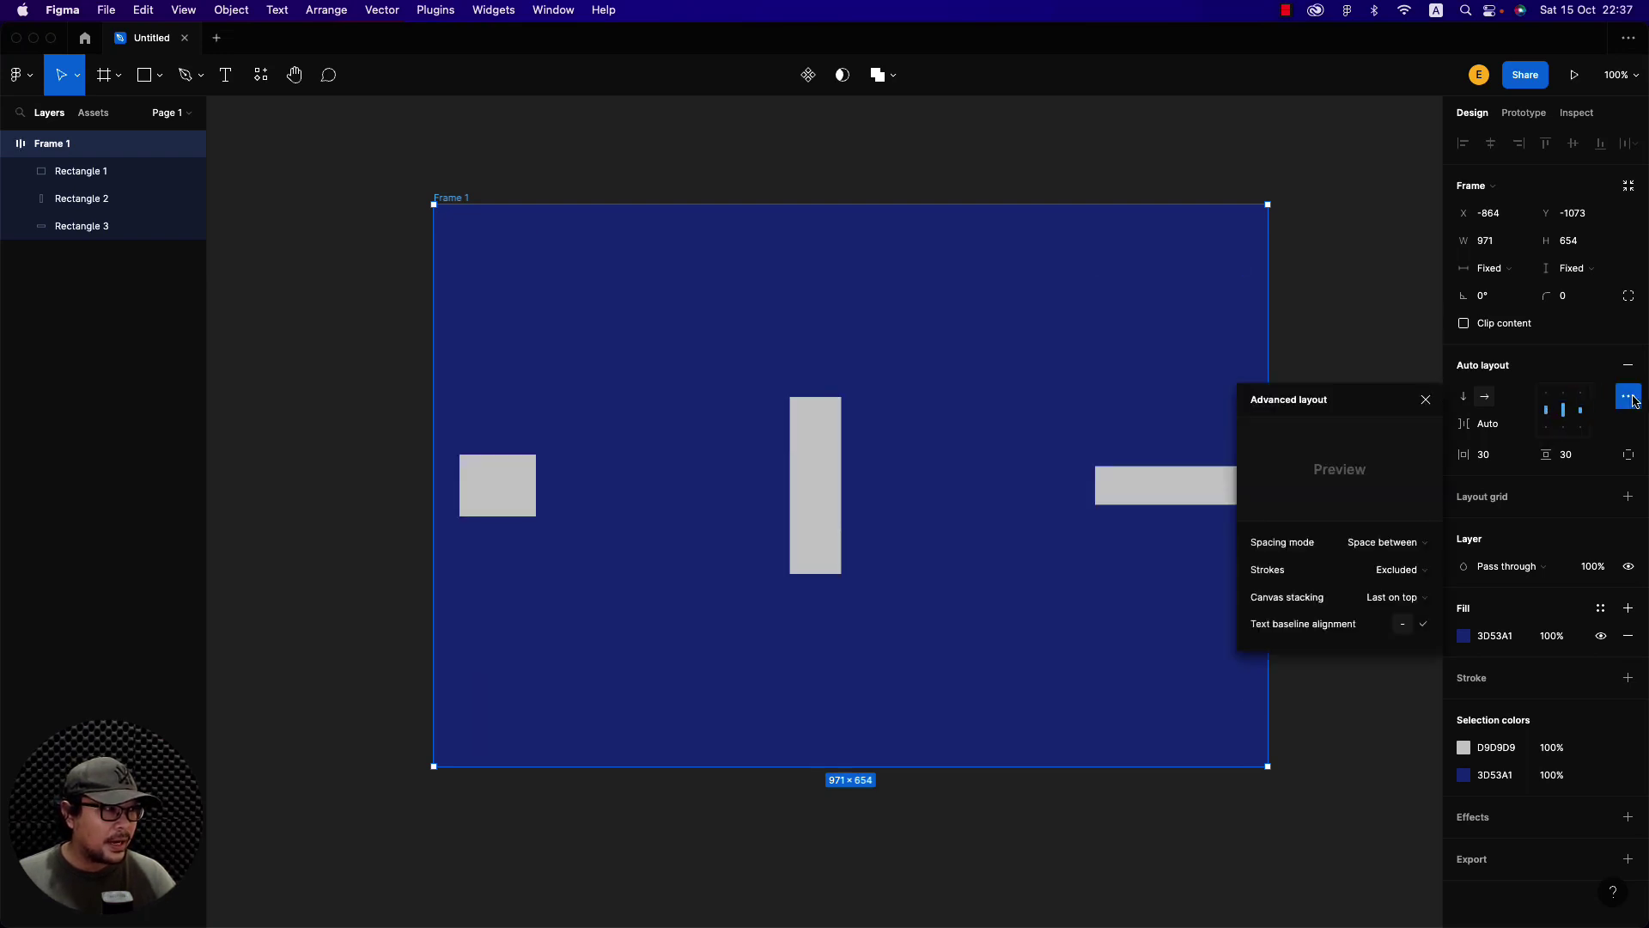
{"action": "left_click", "coordinate": [1421, 546]}
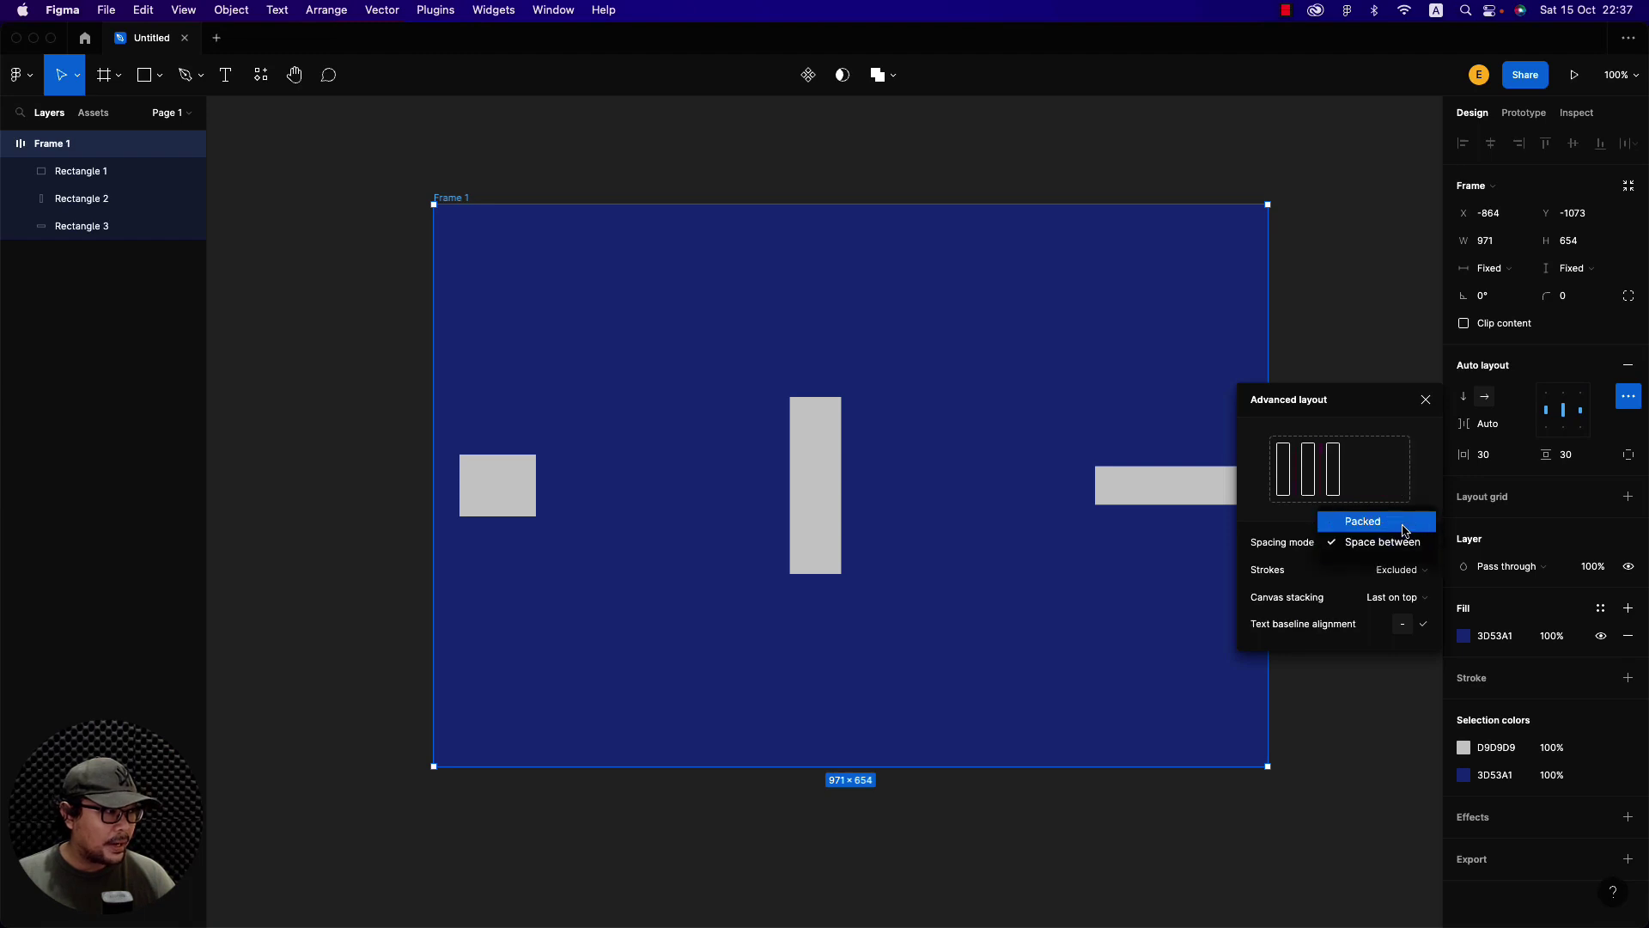
{"action": "left_click", "coordinate": [1363, 522]}
{"action": "left_click", "coordinate": [472, 181]}
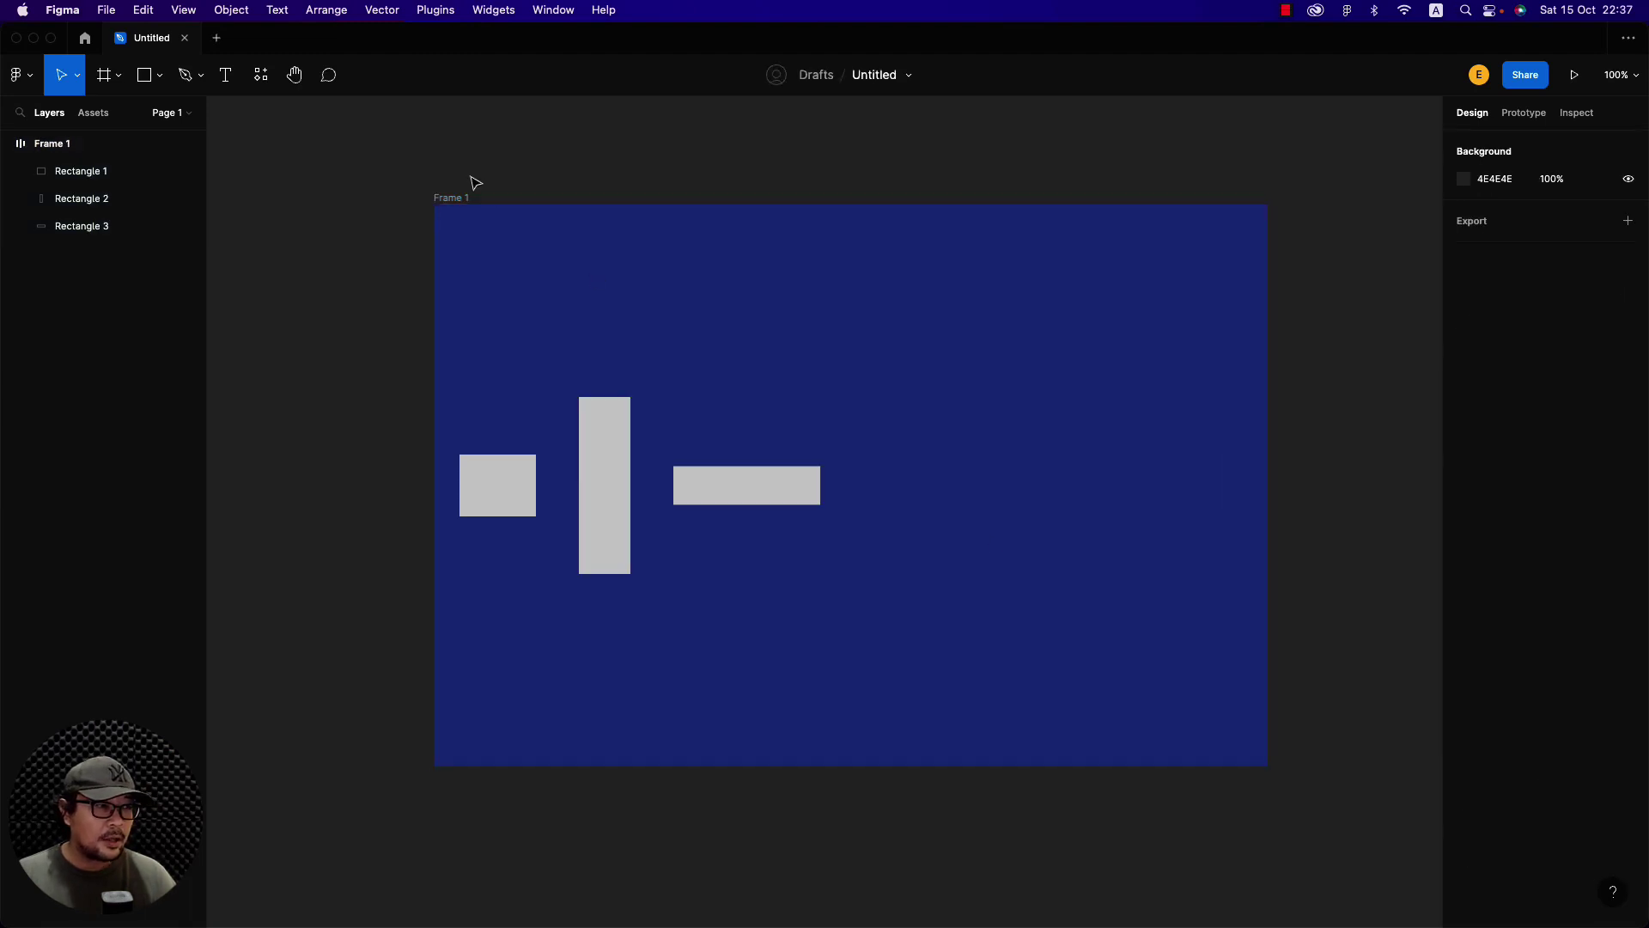
{"action": "left_click", "coordinate": [449, 197]}
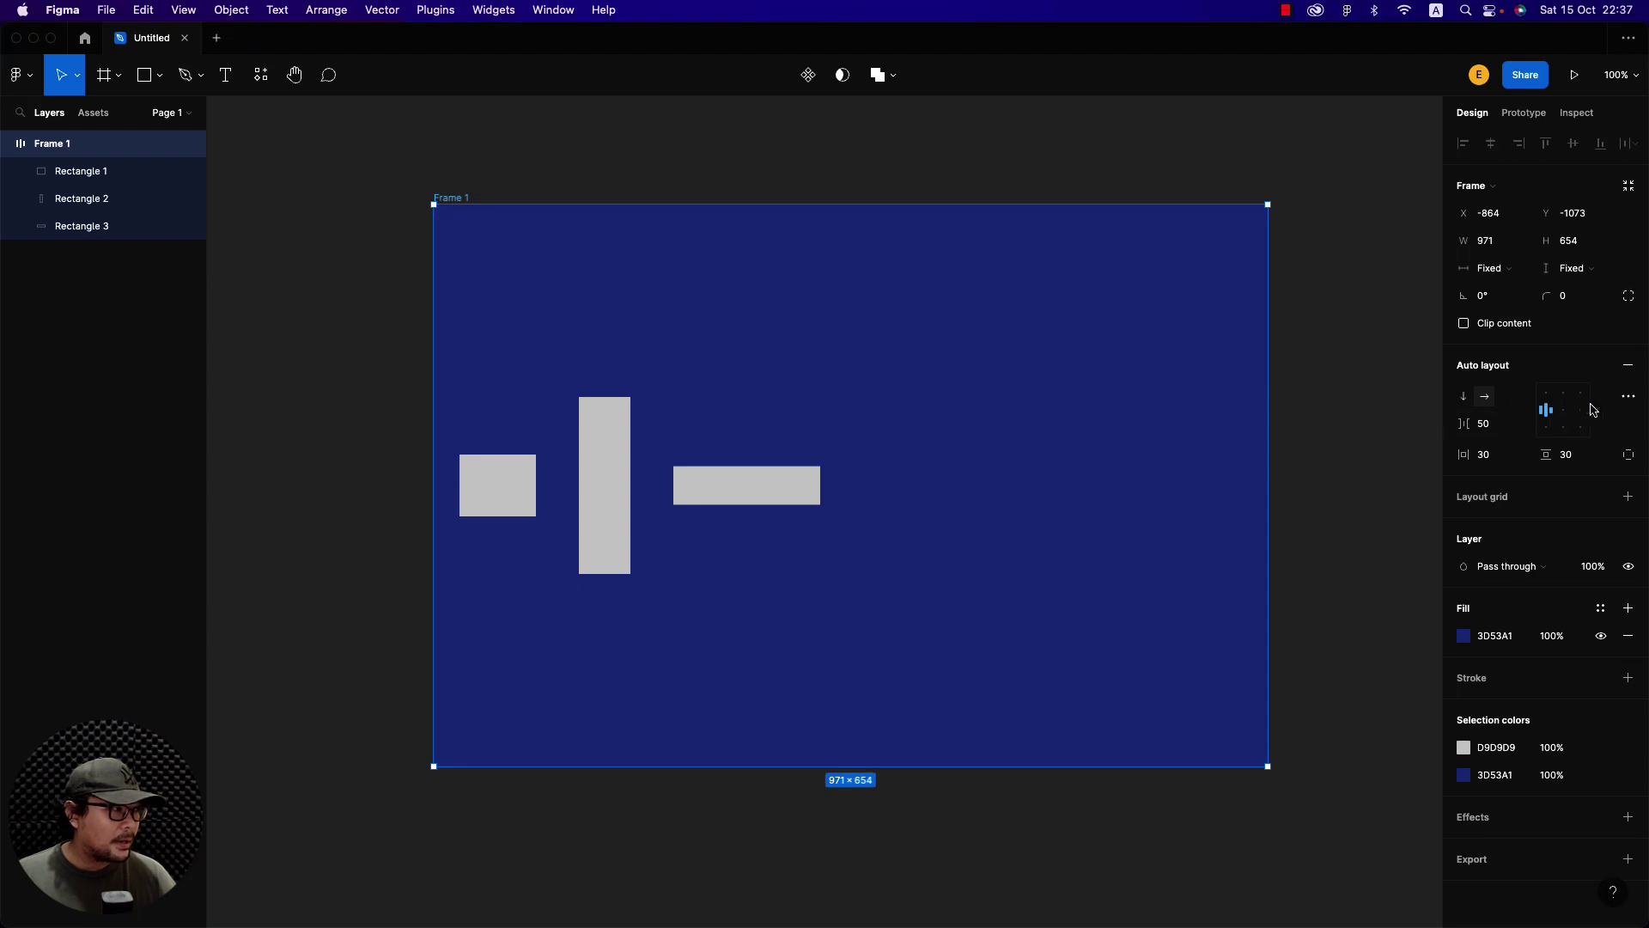
Toggle the Strokes layout option to Included and back to Excluded
{"action": "left_click", "coordinate": [1626, 397]}
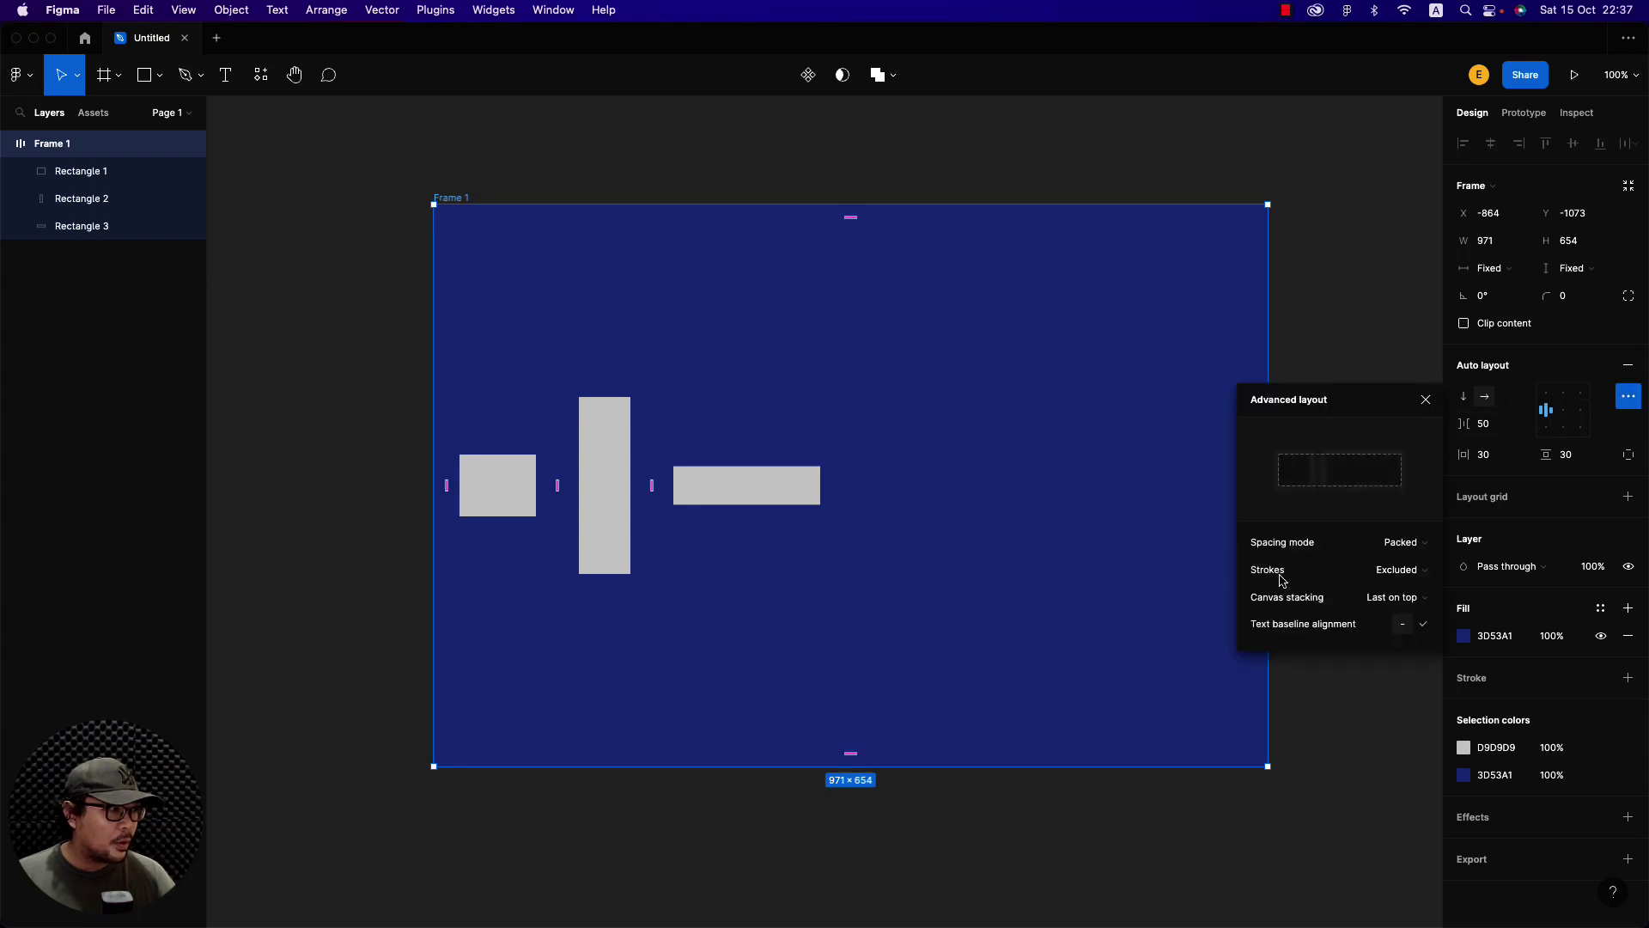
{"action": "left_click", "coordinate": [1411, 576]}
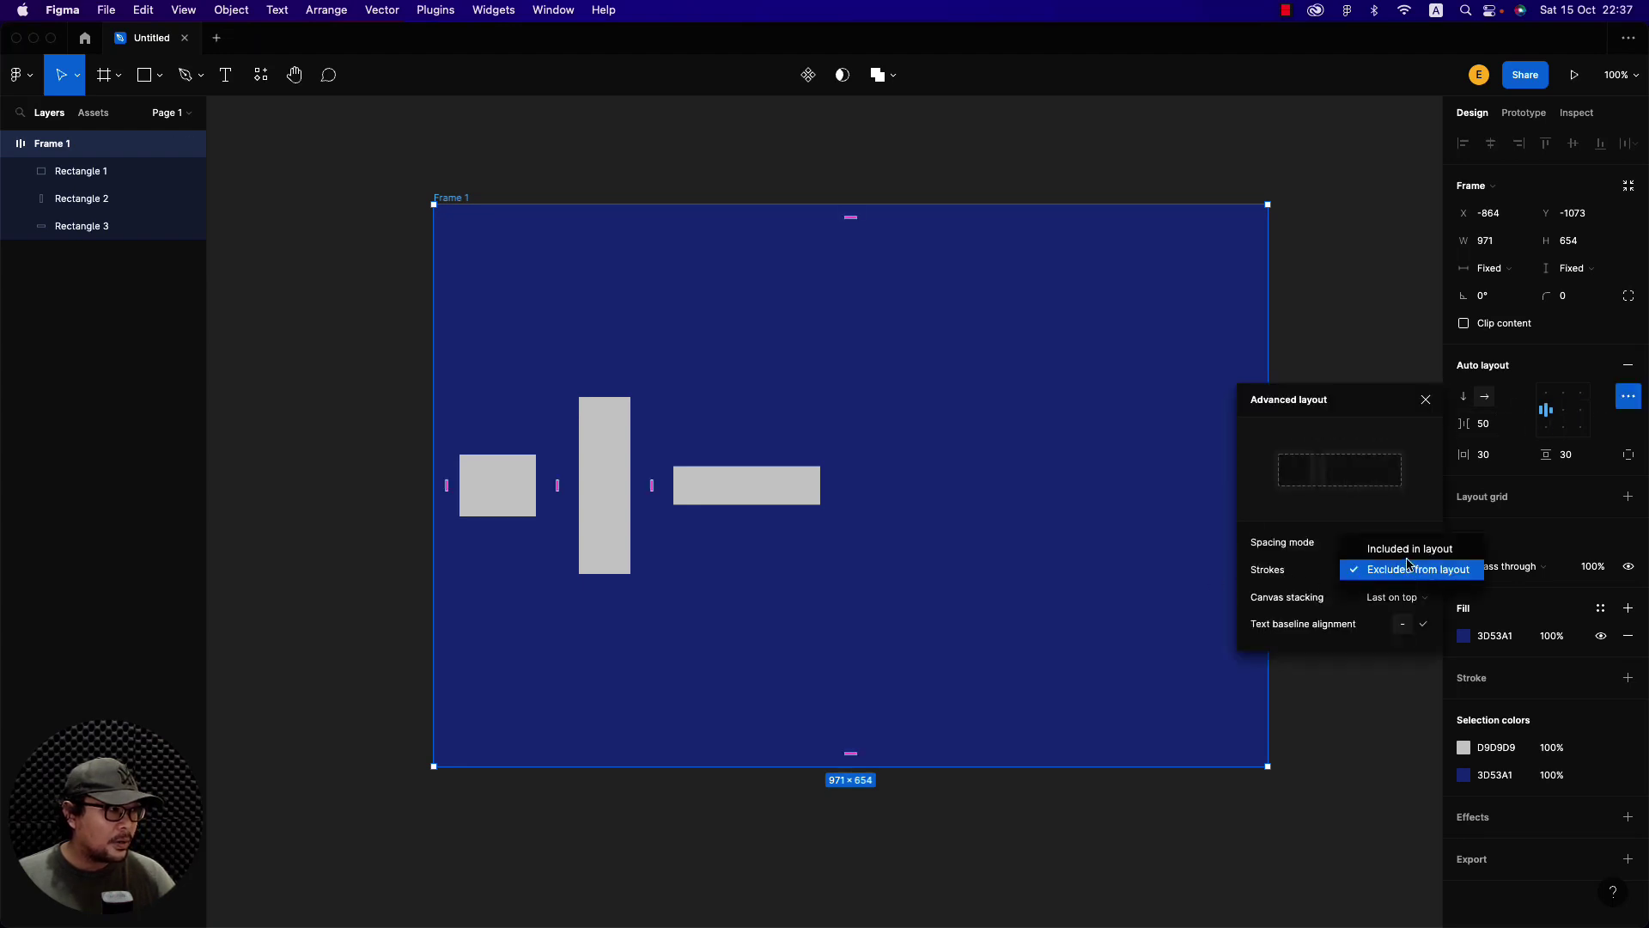
{"action": "left_click", "coordinate": [1407, 554]}
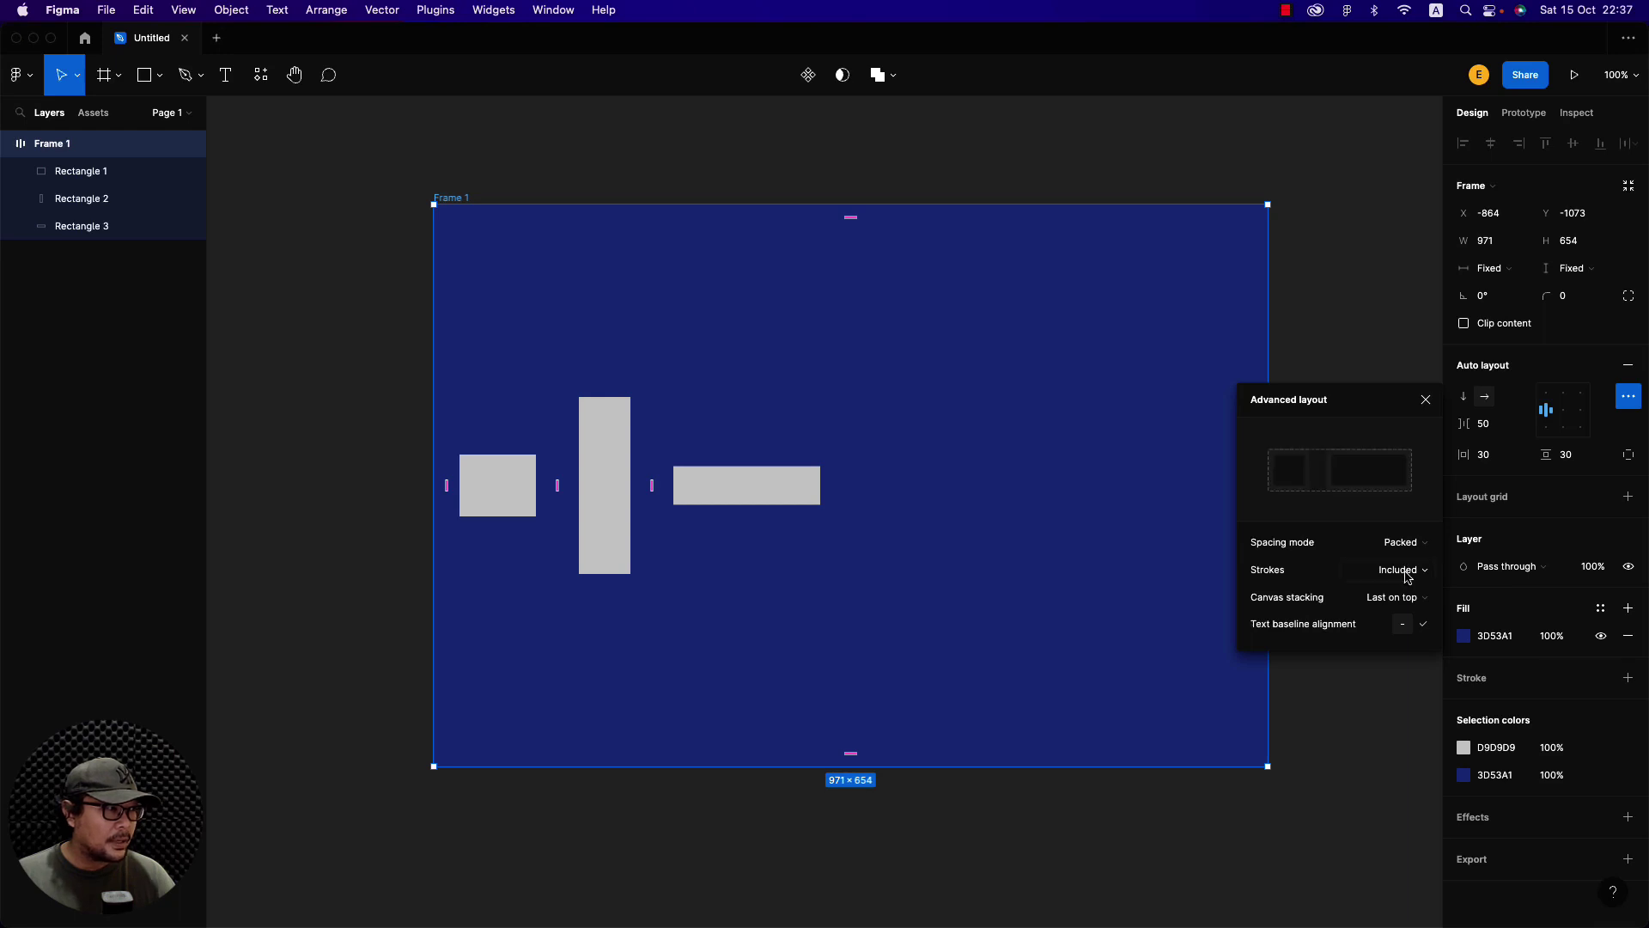
{"action": "left_click", "coordinate": [1400, 569]}
{"action": "left_click", "coordinate": [1395, 593]}
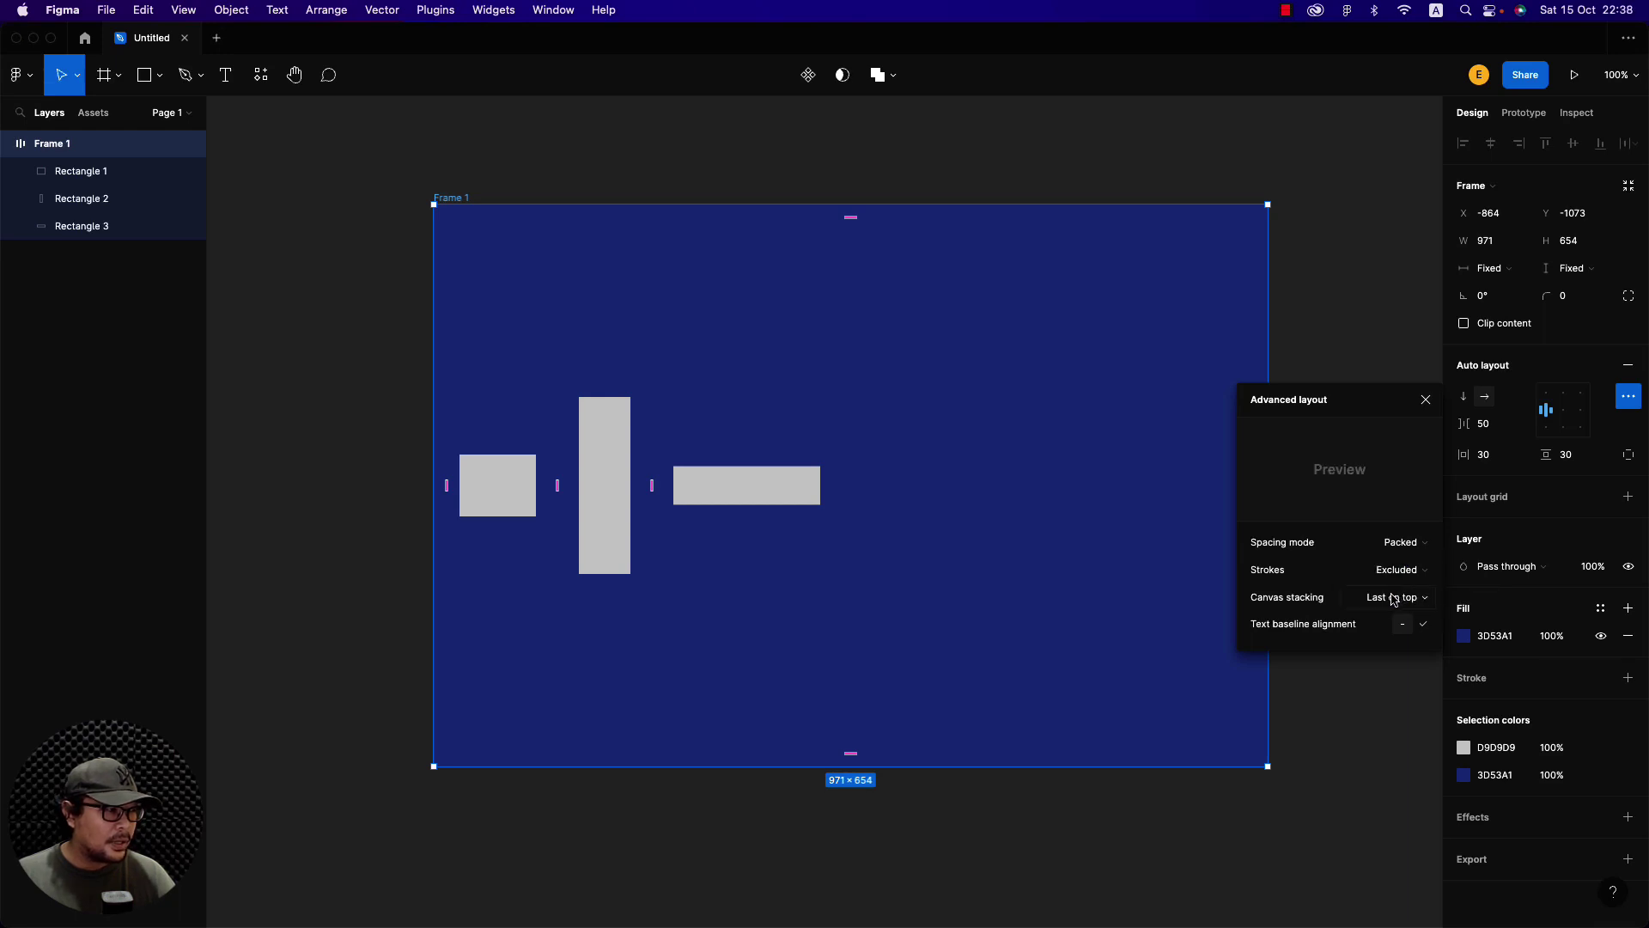
{"action": "left_click", "coordinate": [461, 148]}
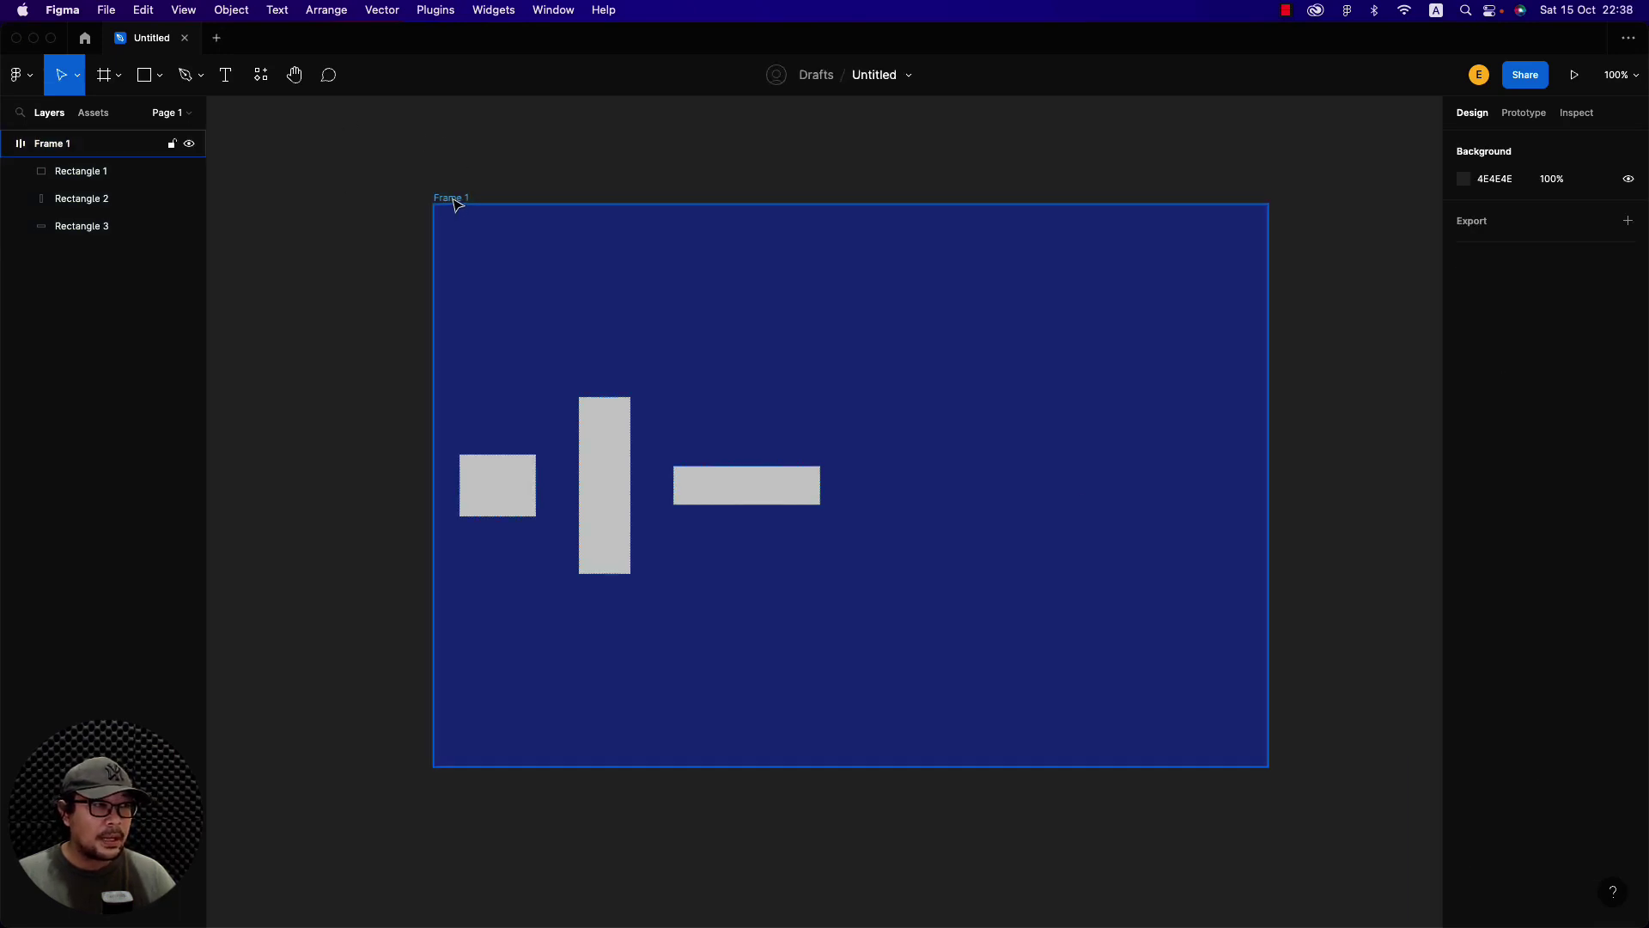
{"action": "left_click", "coordinate": [453, 198]}
Add a white (FFFFFF) stroke of weight 50 to Frame 1
{"action": "left_click", "coordinate": [1476, 679]}
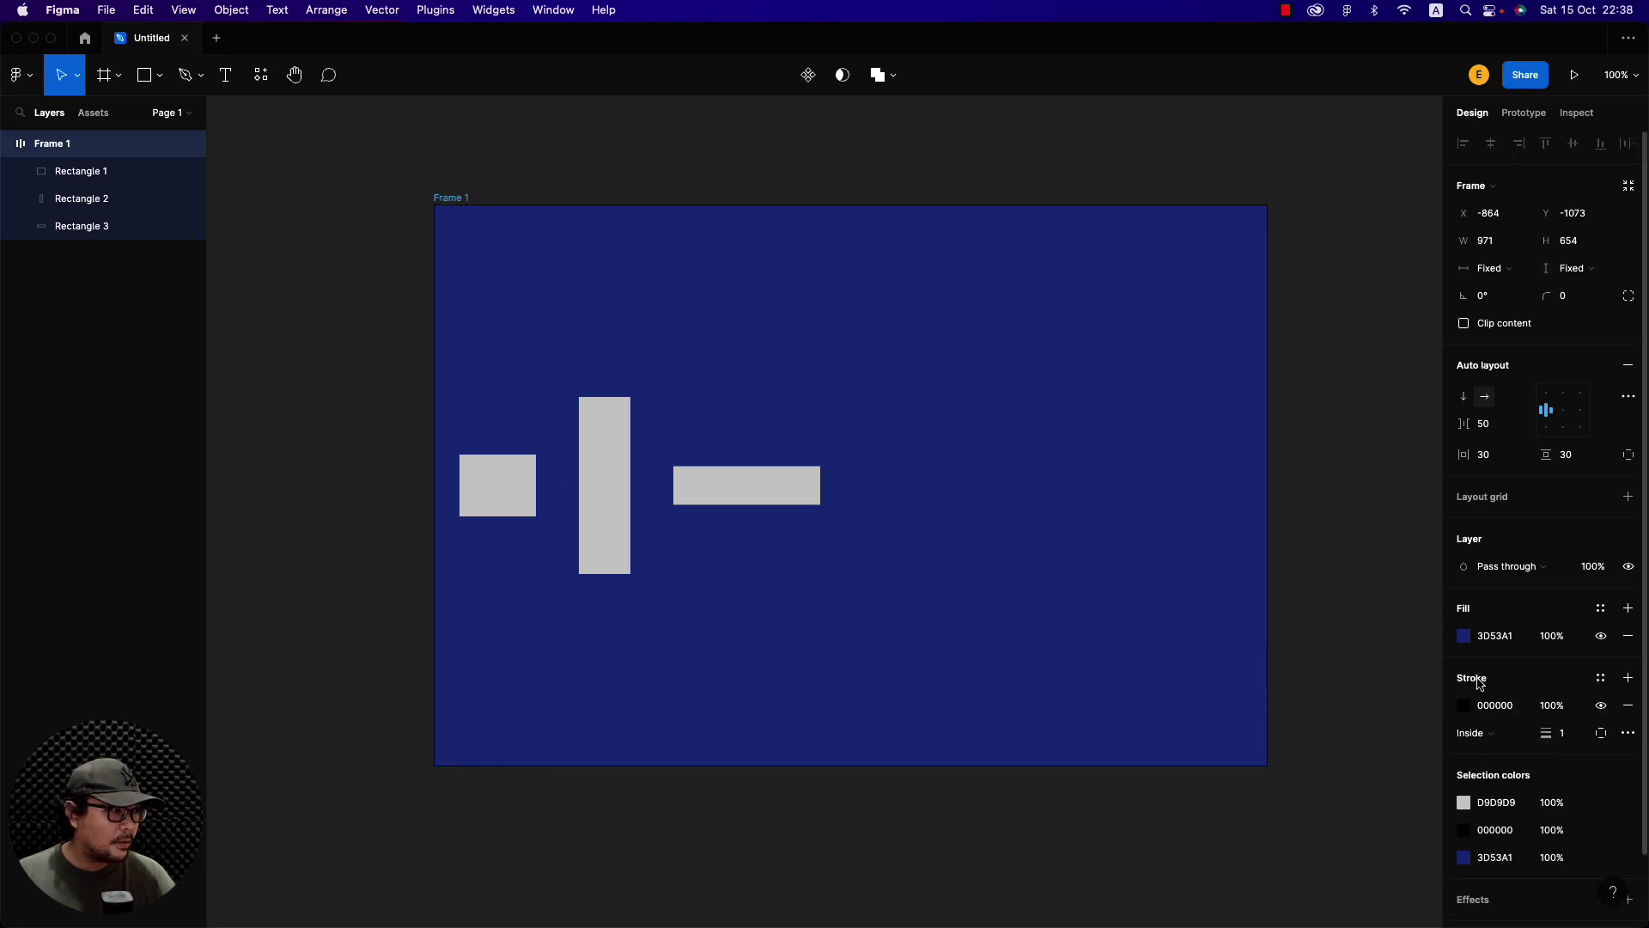
{"action": "left_click", "coordinate": [1463, 705]}
{"action": "left_click_drag", "start_coordinate": [1428, 700], "coordinate": [1089, 401]}
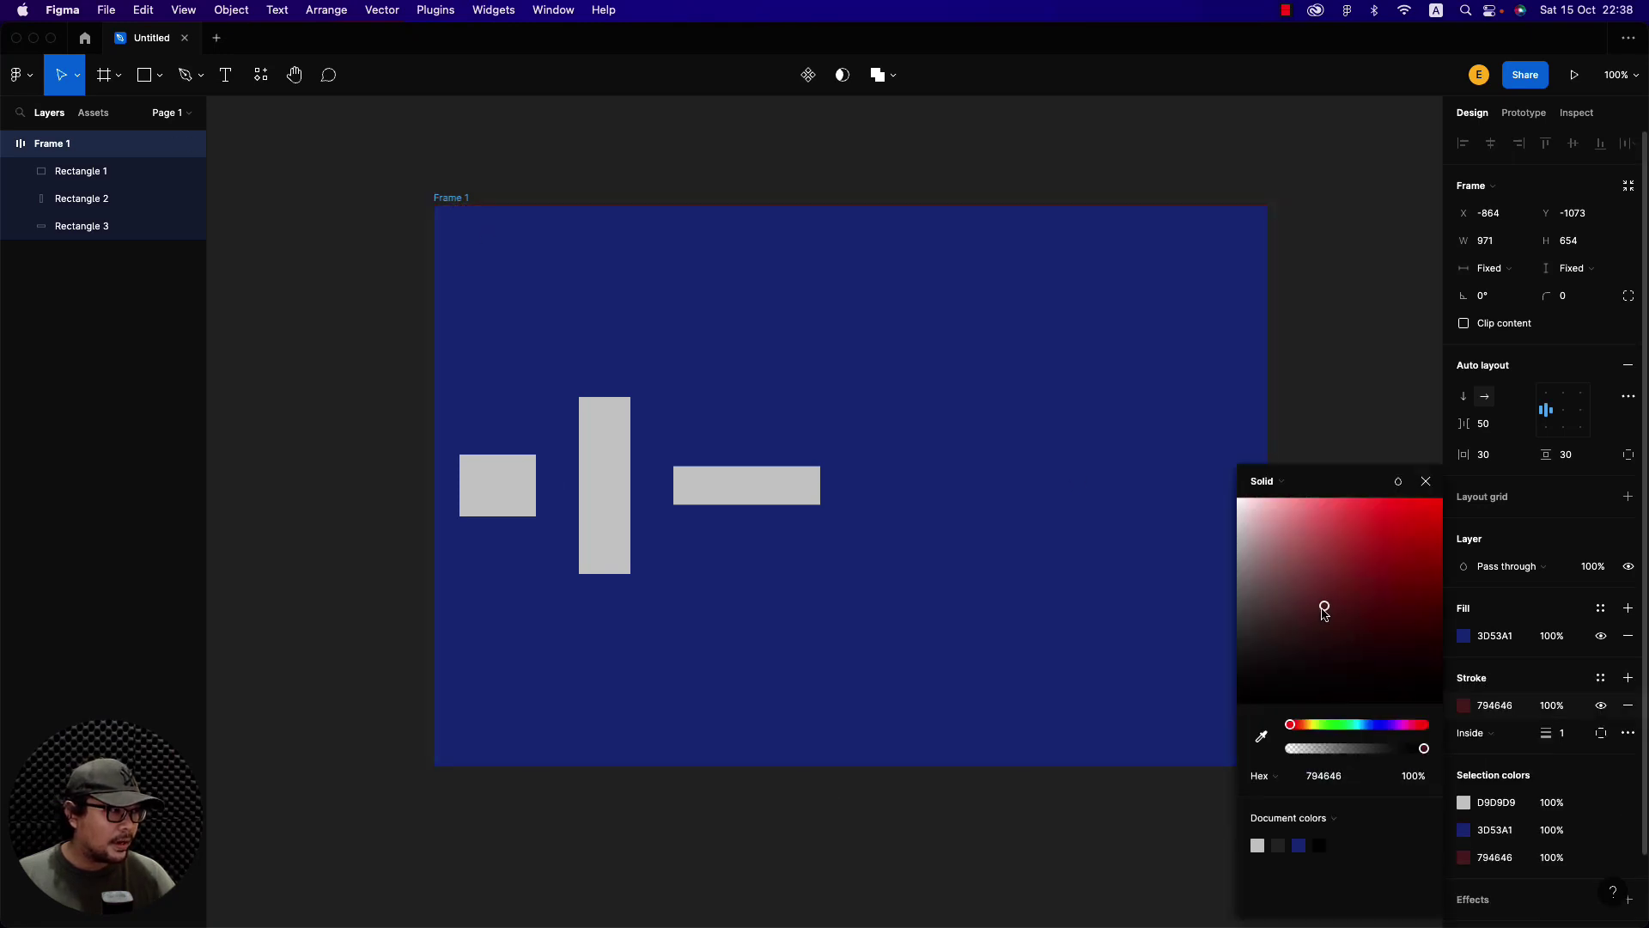
{"action": "left_click", "coordinate": [1565, 736]}
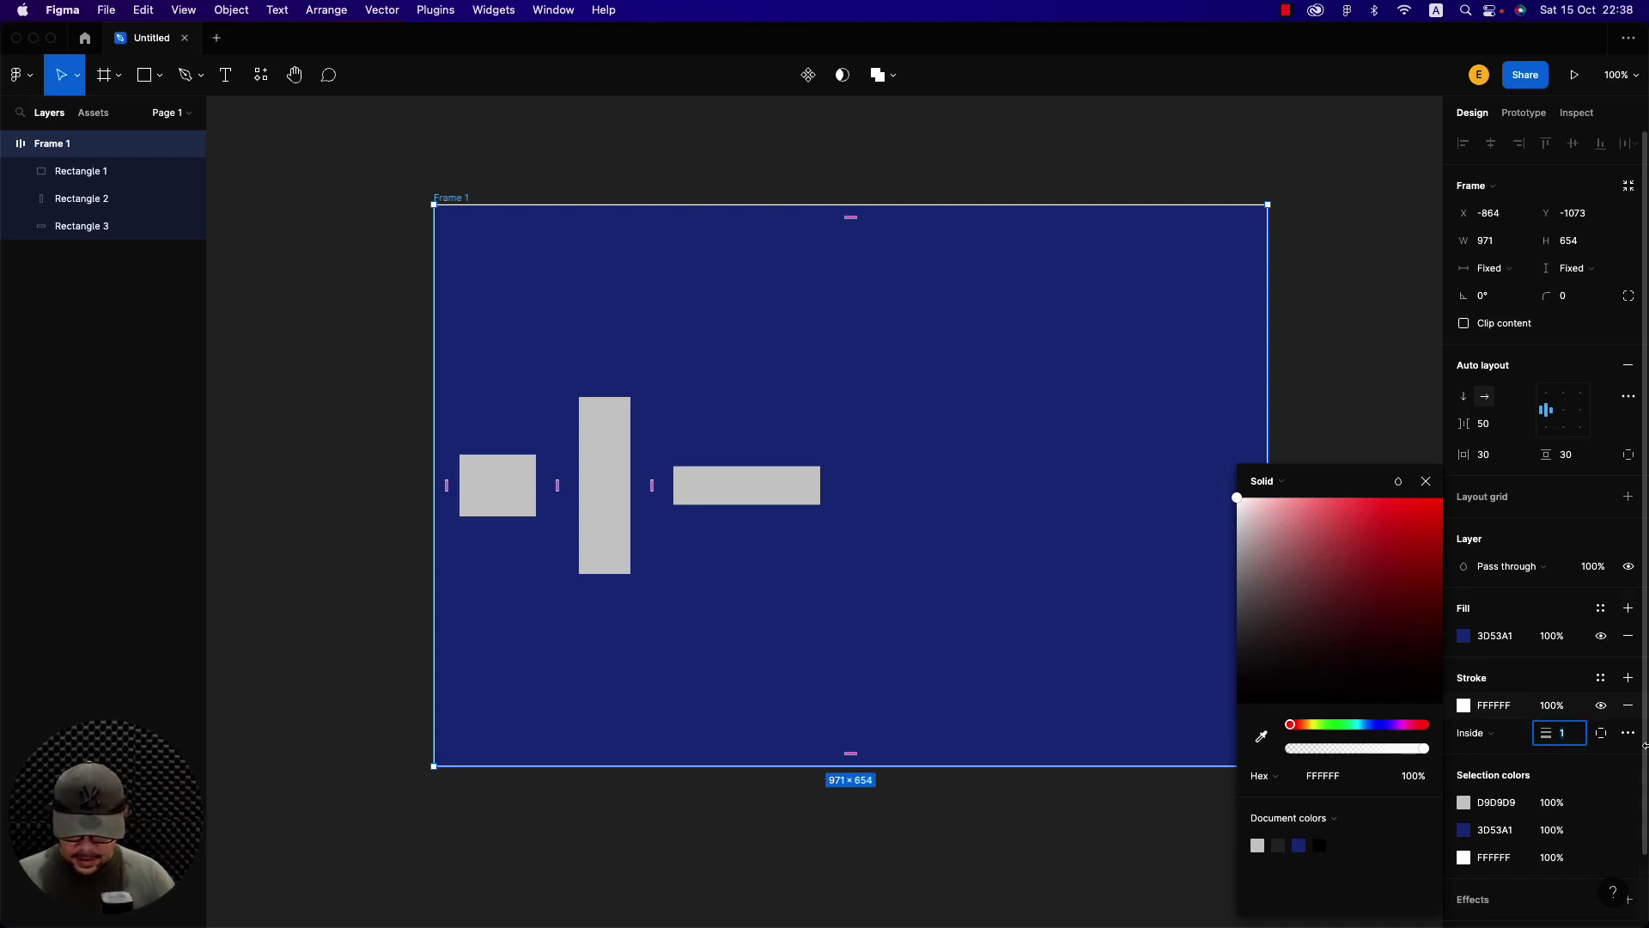
{"action": "type", "text": "50"}
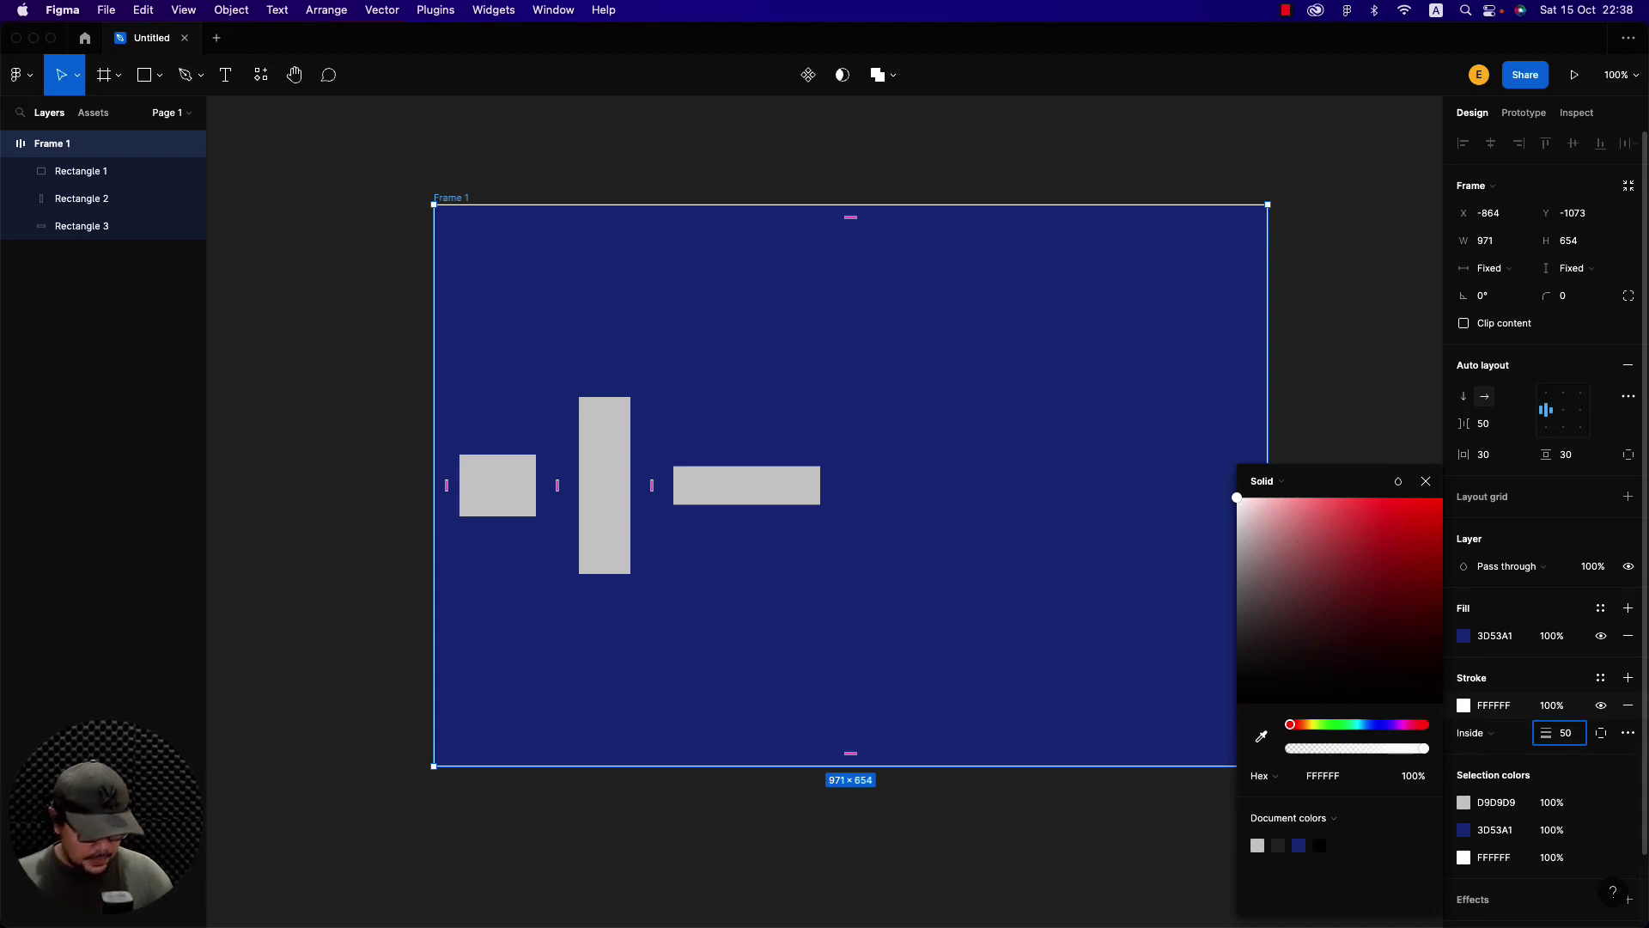
{"action": "key", "text": "Return"}
{"action": "mouse_move", "coordinate": [1031, 556]}
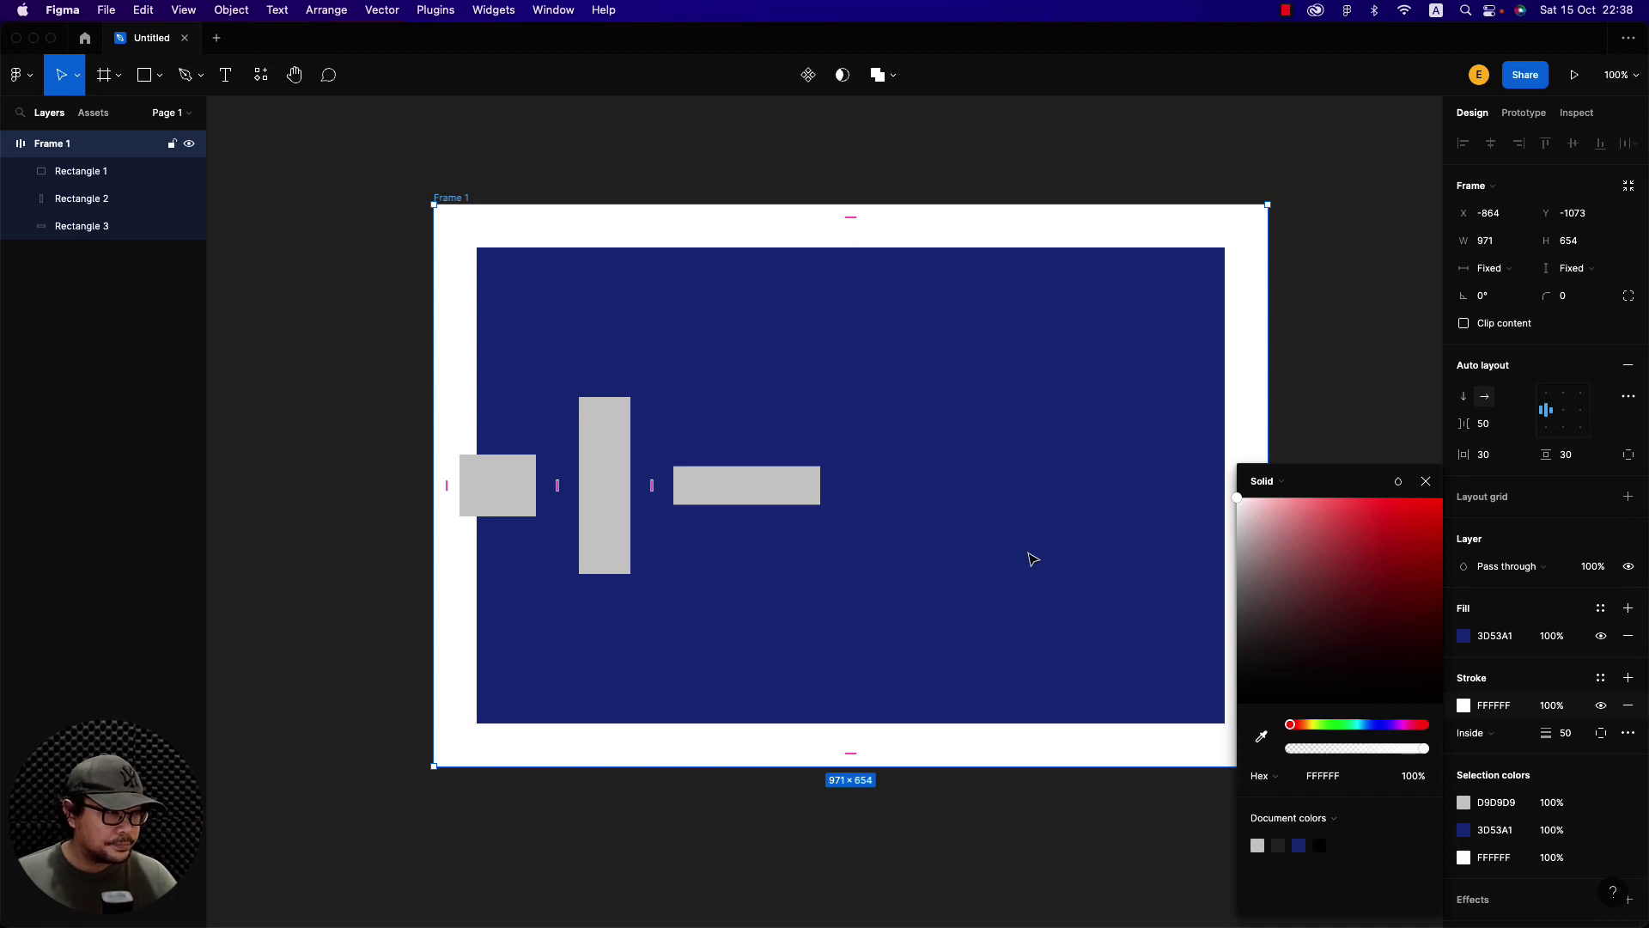
{"action": "left_click", "coordinate": [791, 284]}
{"action": "left_click", "coordinate": [458, 200]}
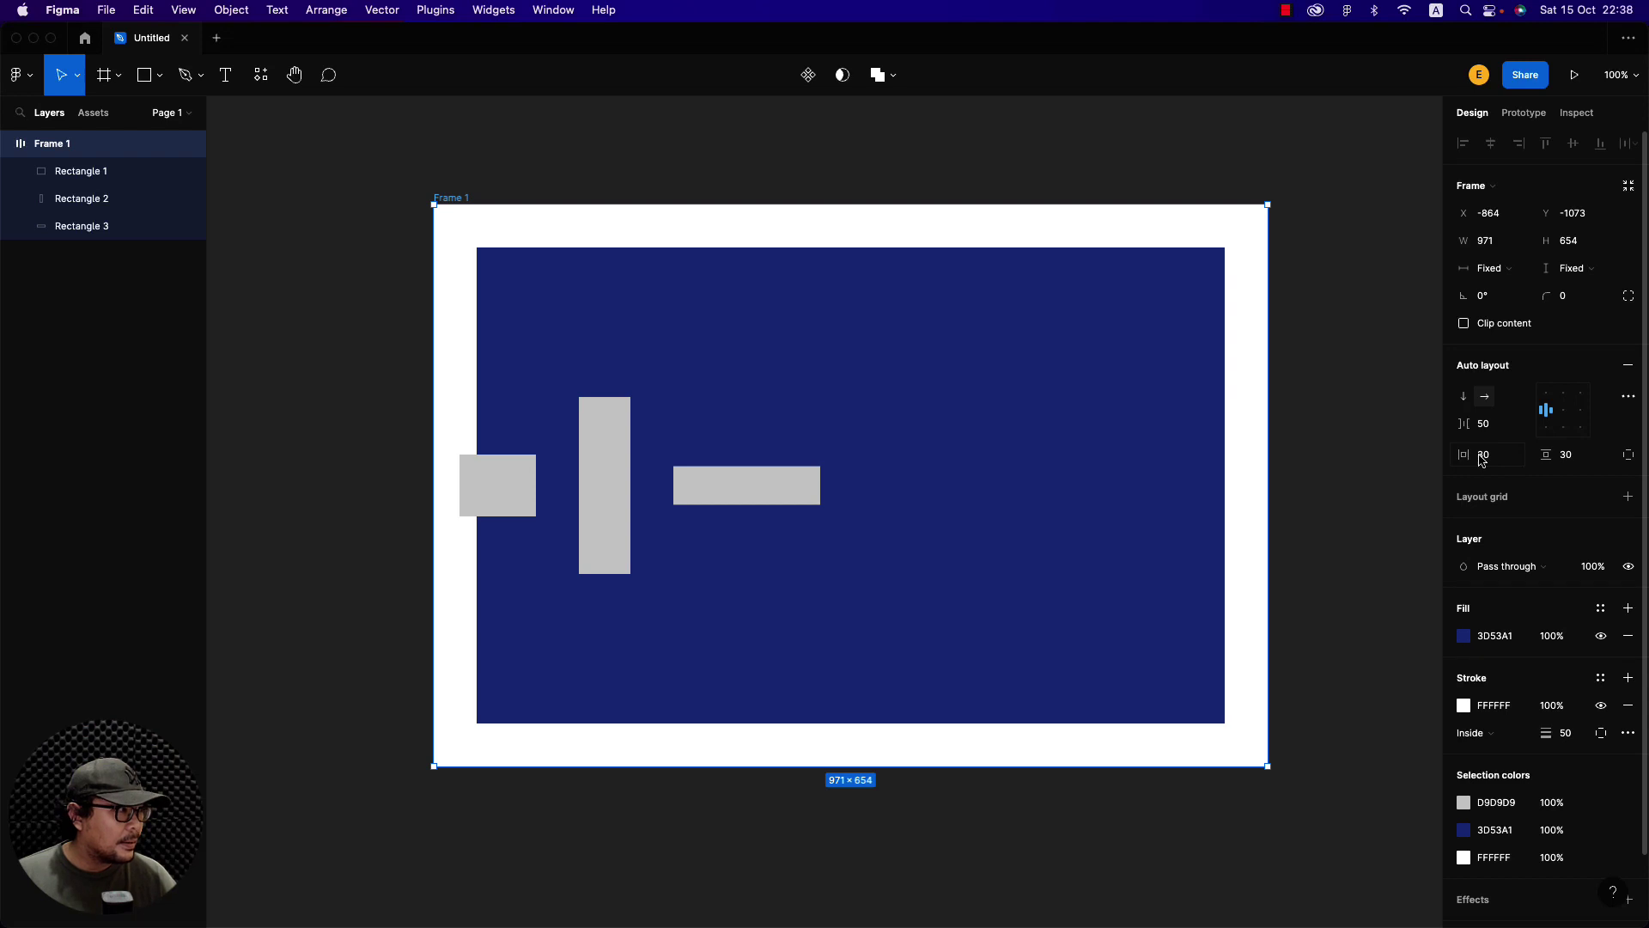
{"action": "left_click", "coordinate": [522, 505]}
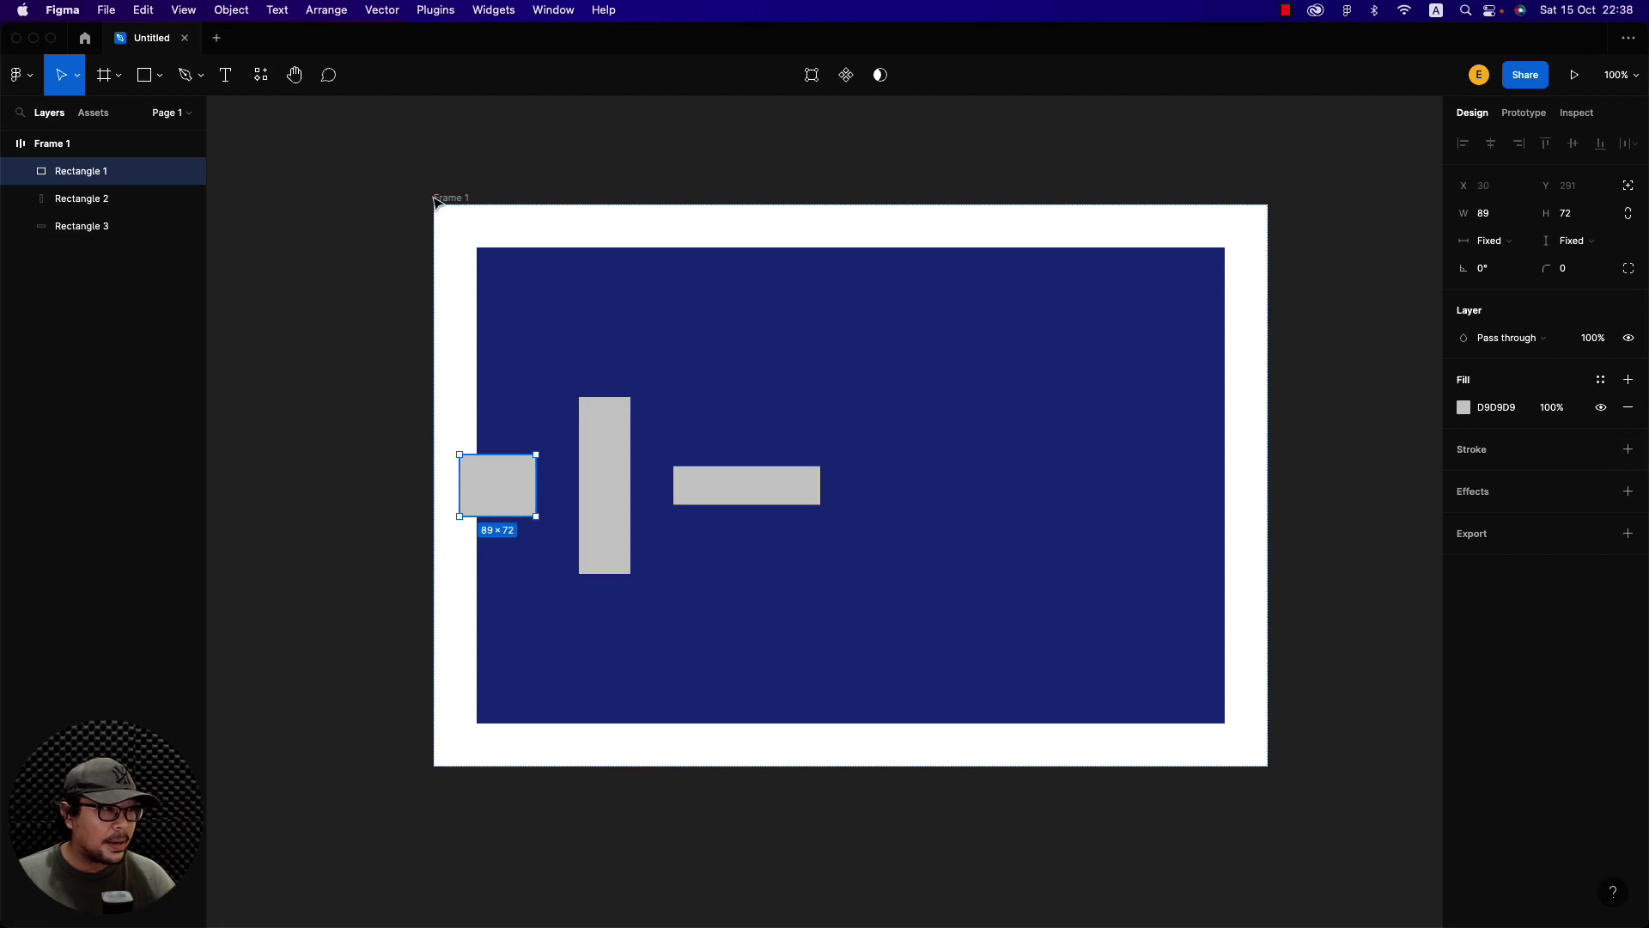
Change Frame 1's horizontal padding from 30 to 60
{"action": "left_click", "coordinate": [465, 200]}
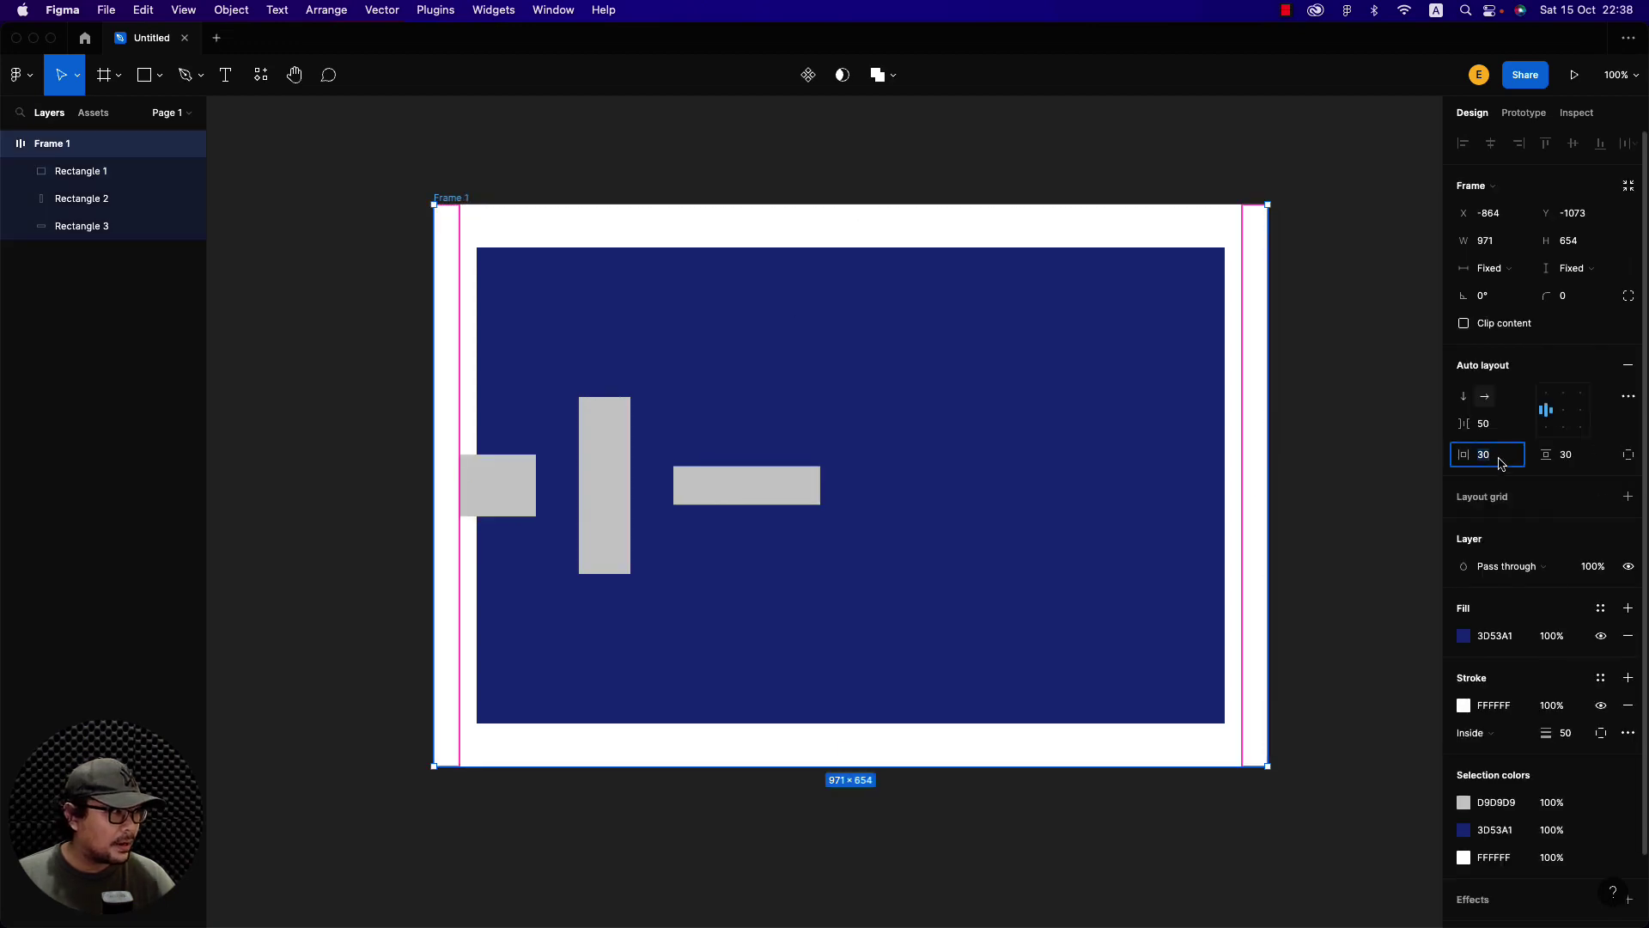
{"action": "left_click", "coordinate": [1499, 463]}
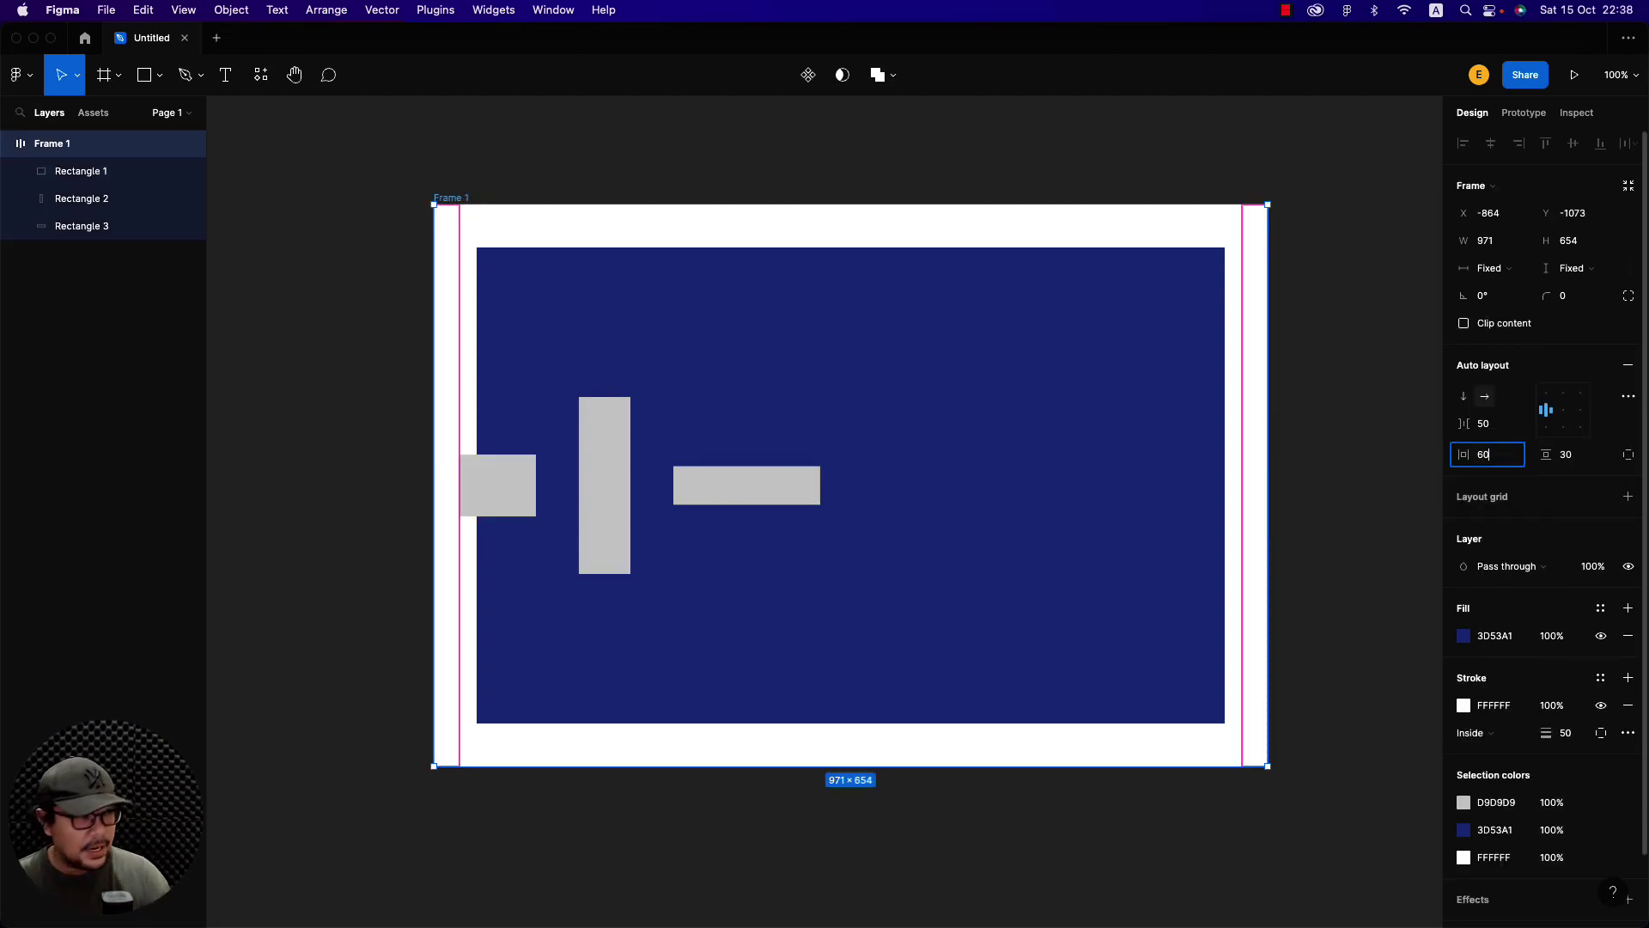
{"action": "type", "text": "60"}
{"action": "key", "text": "Return"}
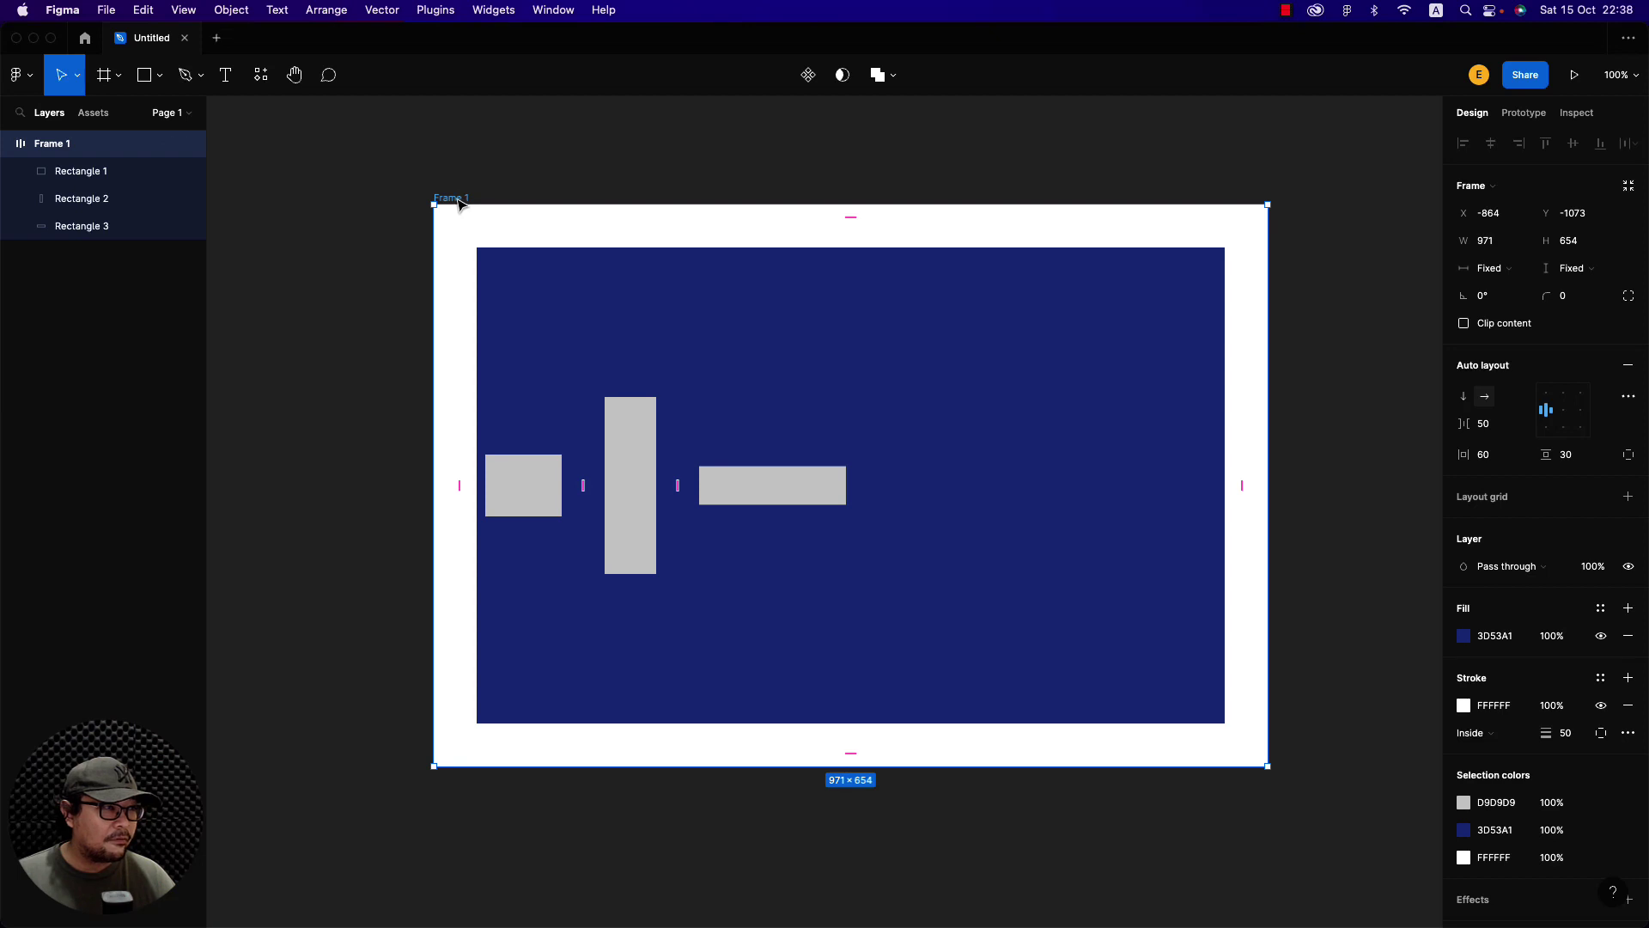
Include the stroke in Frame 1's layout and check Rectangle 1's CSS in Inspect
{"action": "left_click", "coordinate": [1625, 398]}
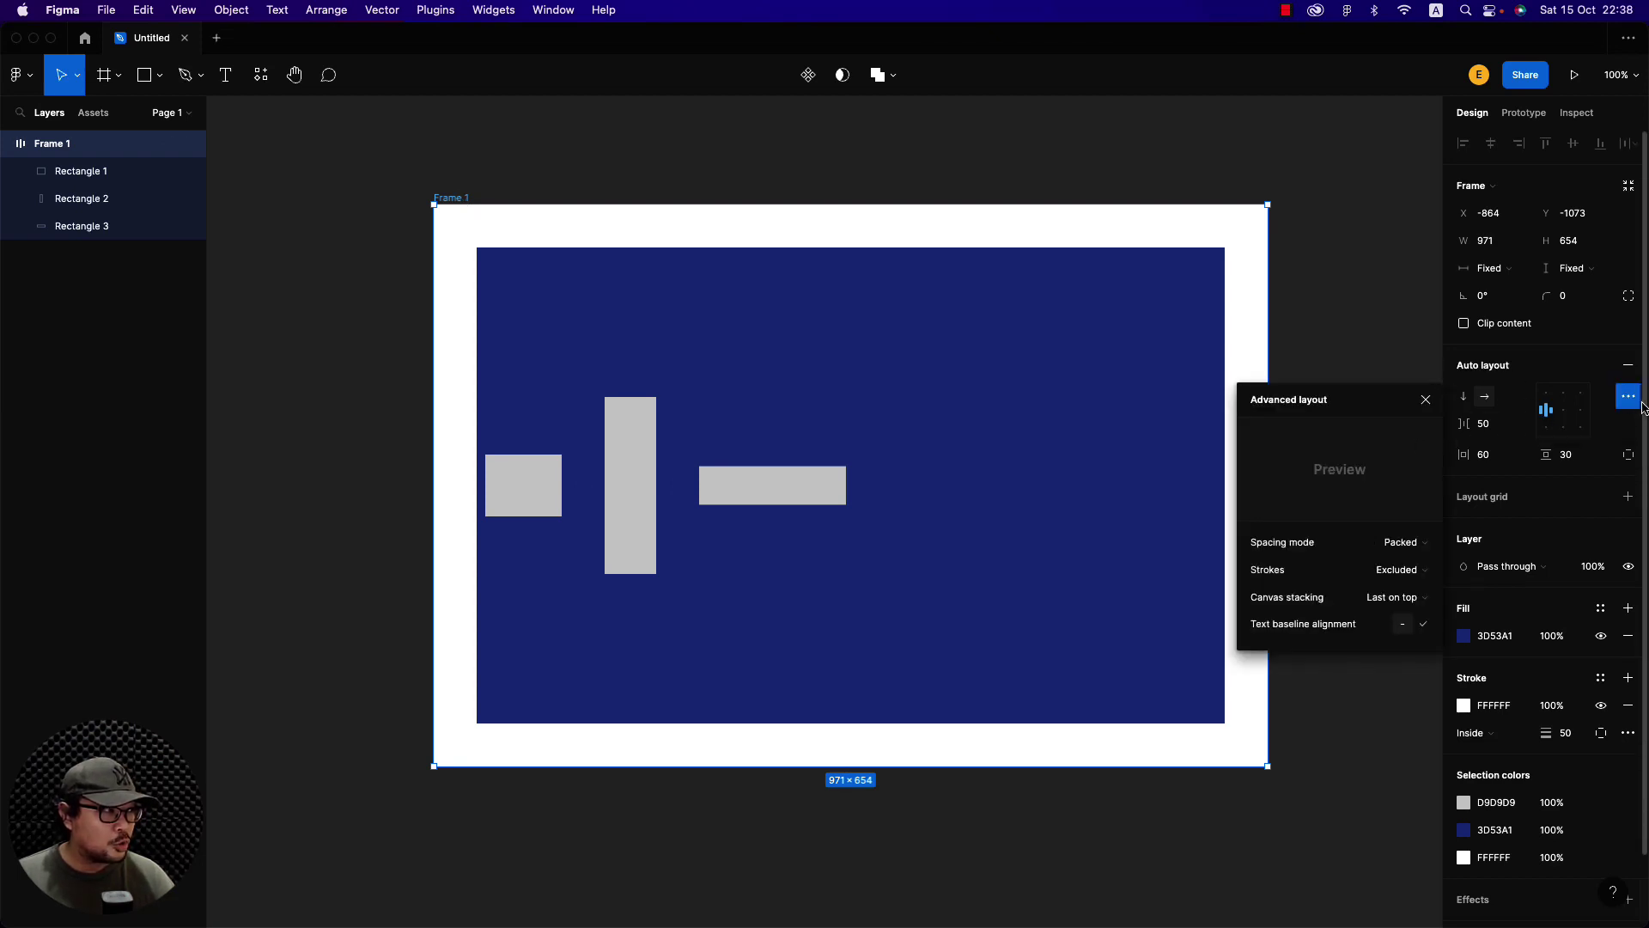
{"action": "left_click", "coordinate": [1414, 571]}
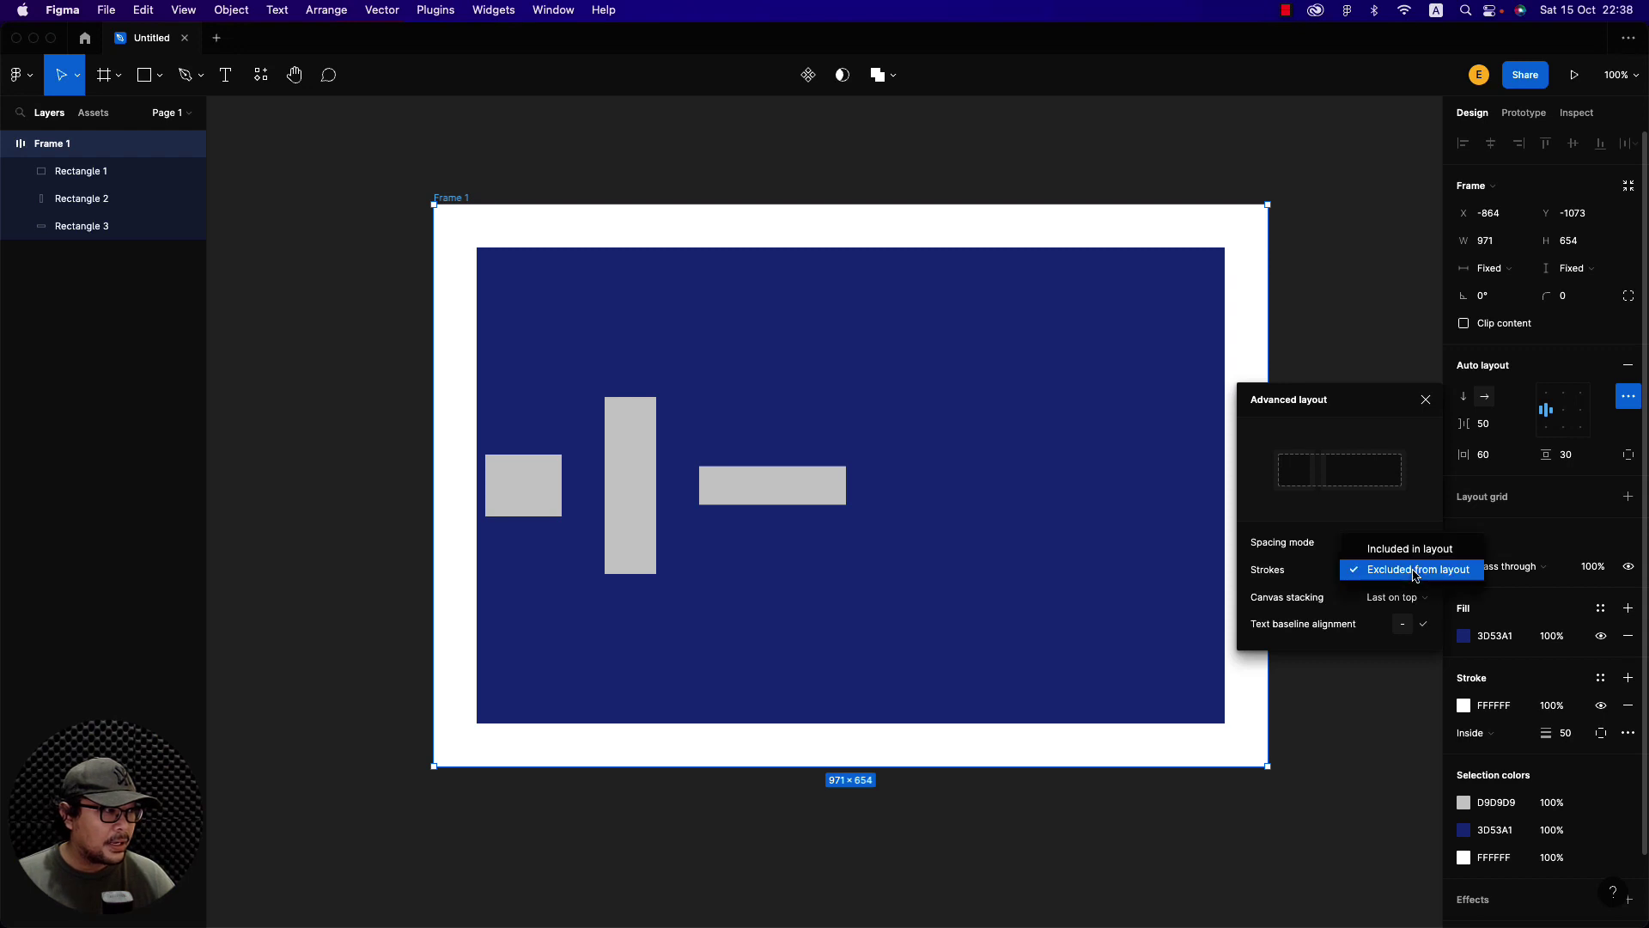
{"action": "left_click", "coordinate": [1409, 548]}
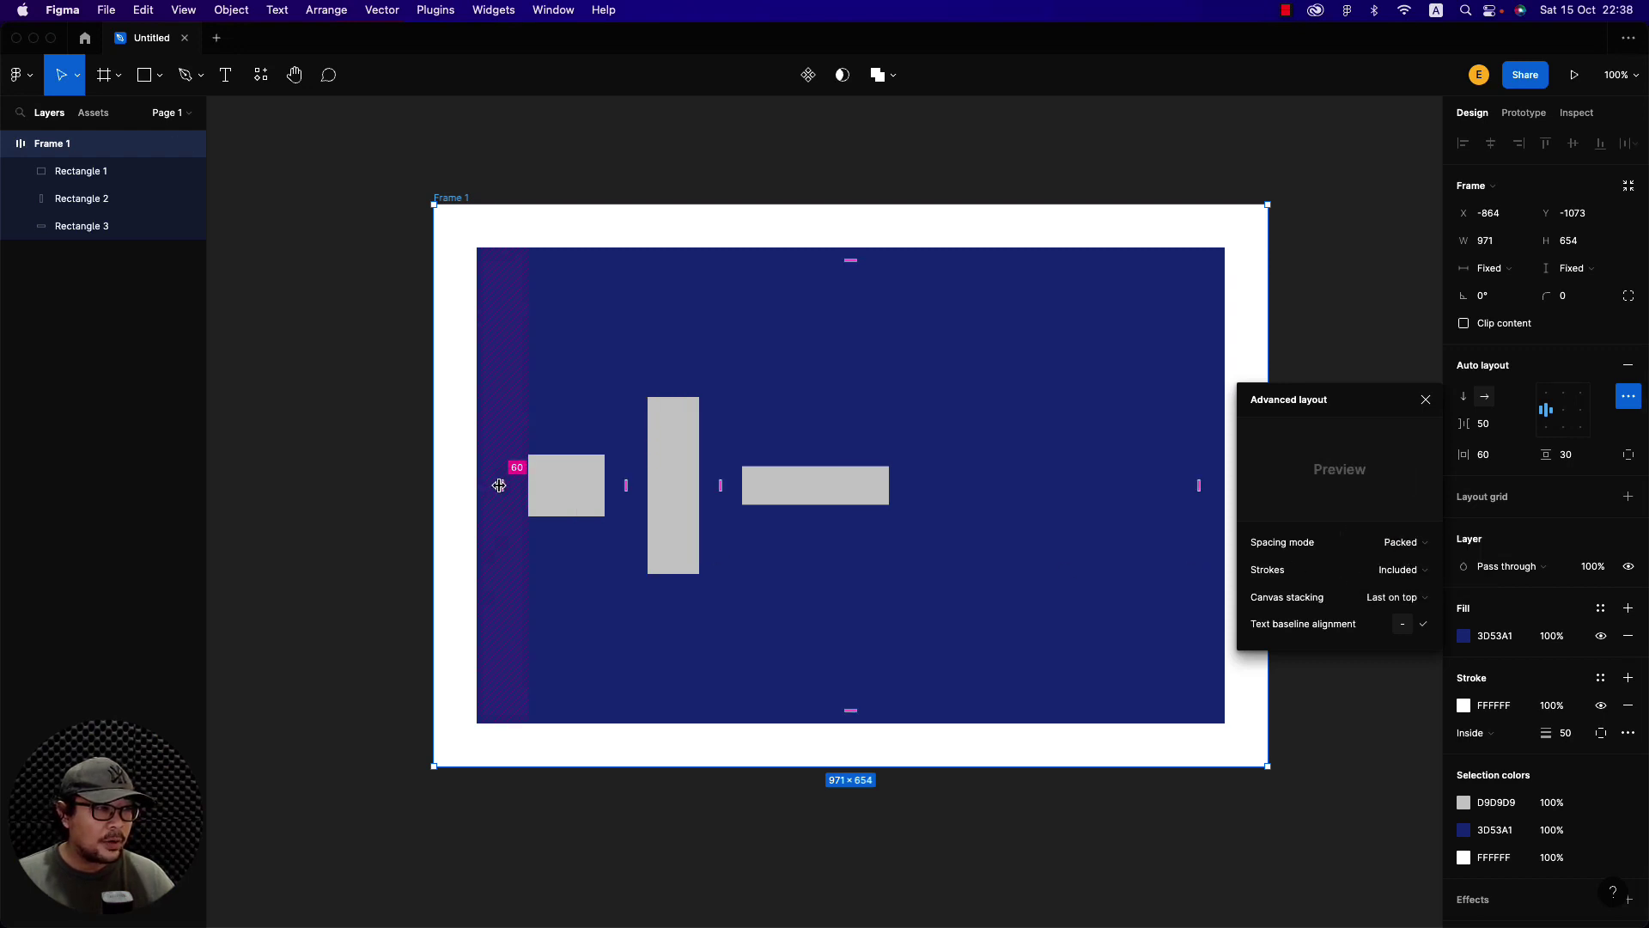
{"action": "mouse_move", "coordinate": [501, 486]}
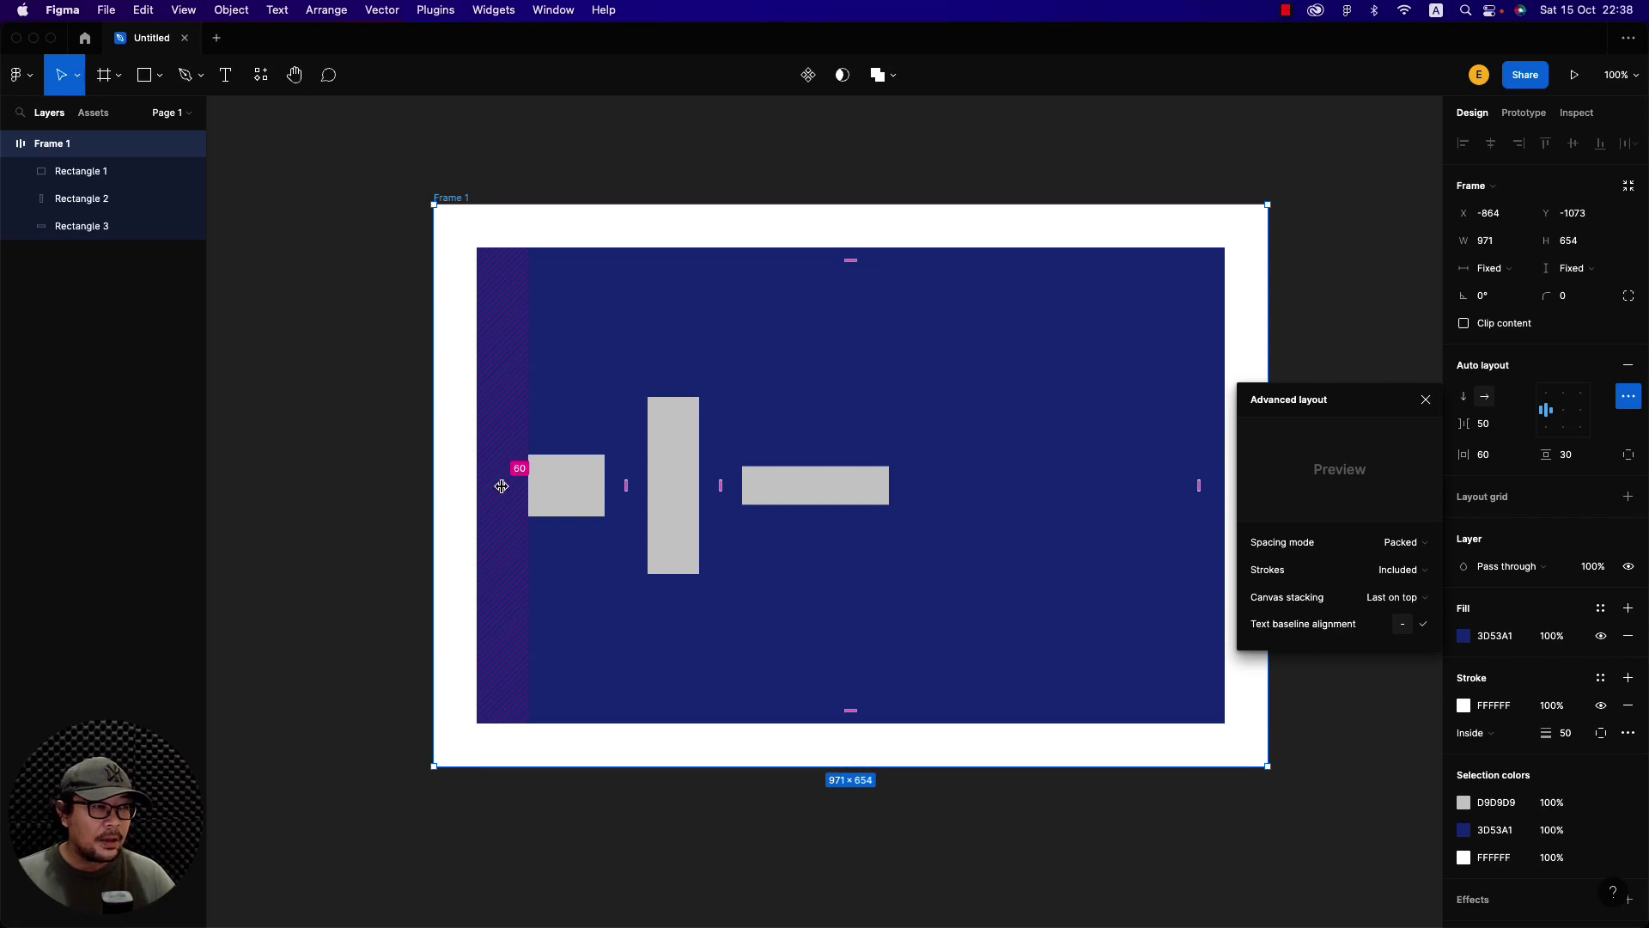
{"action": "left_click", "coordinate": [543, 492]}
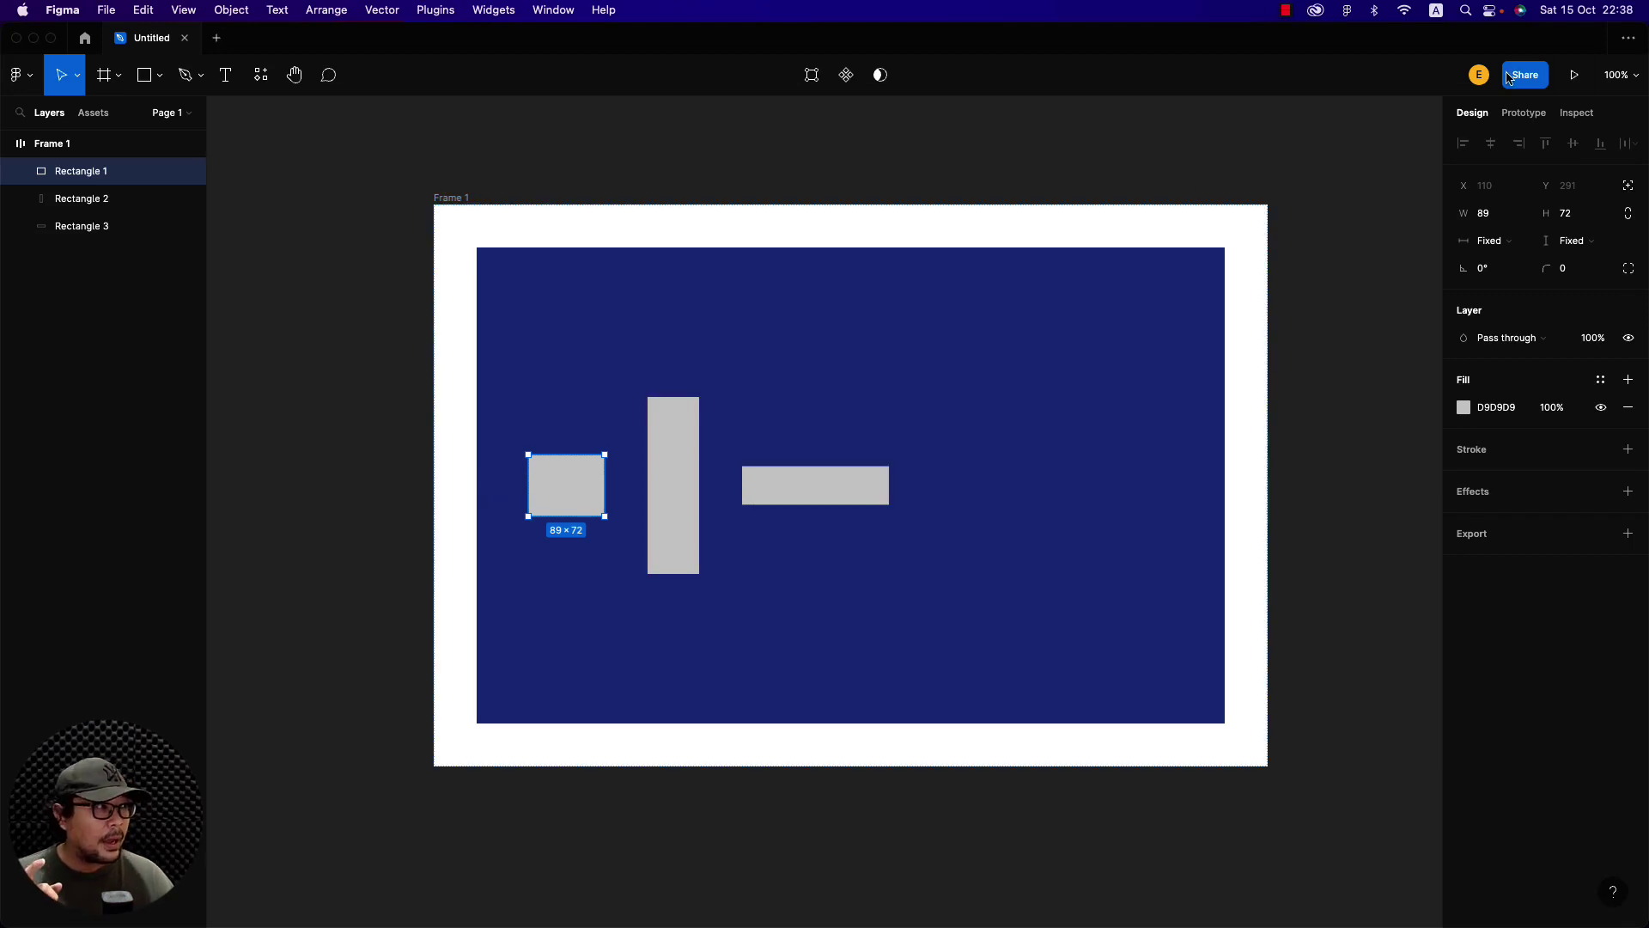
{"action": "left_click", "coordinate": [1577, 112]}
{"action": "mouse_move", "coordinate": [490, 338]}
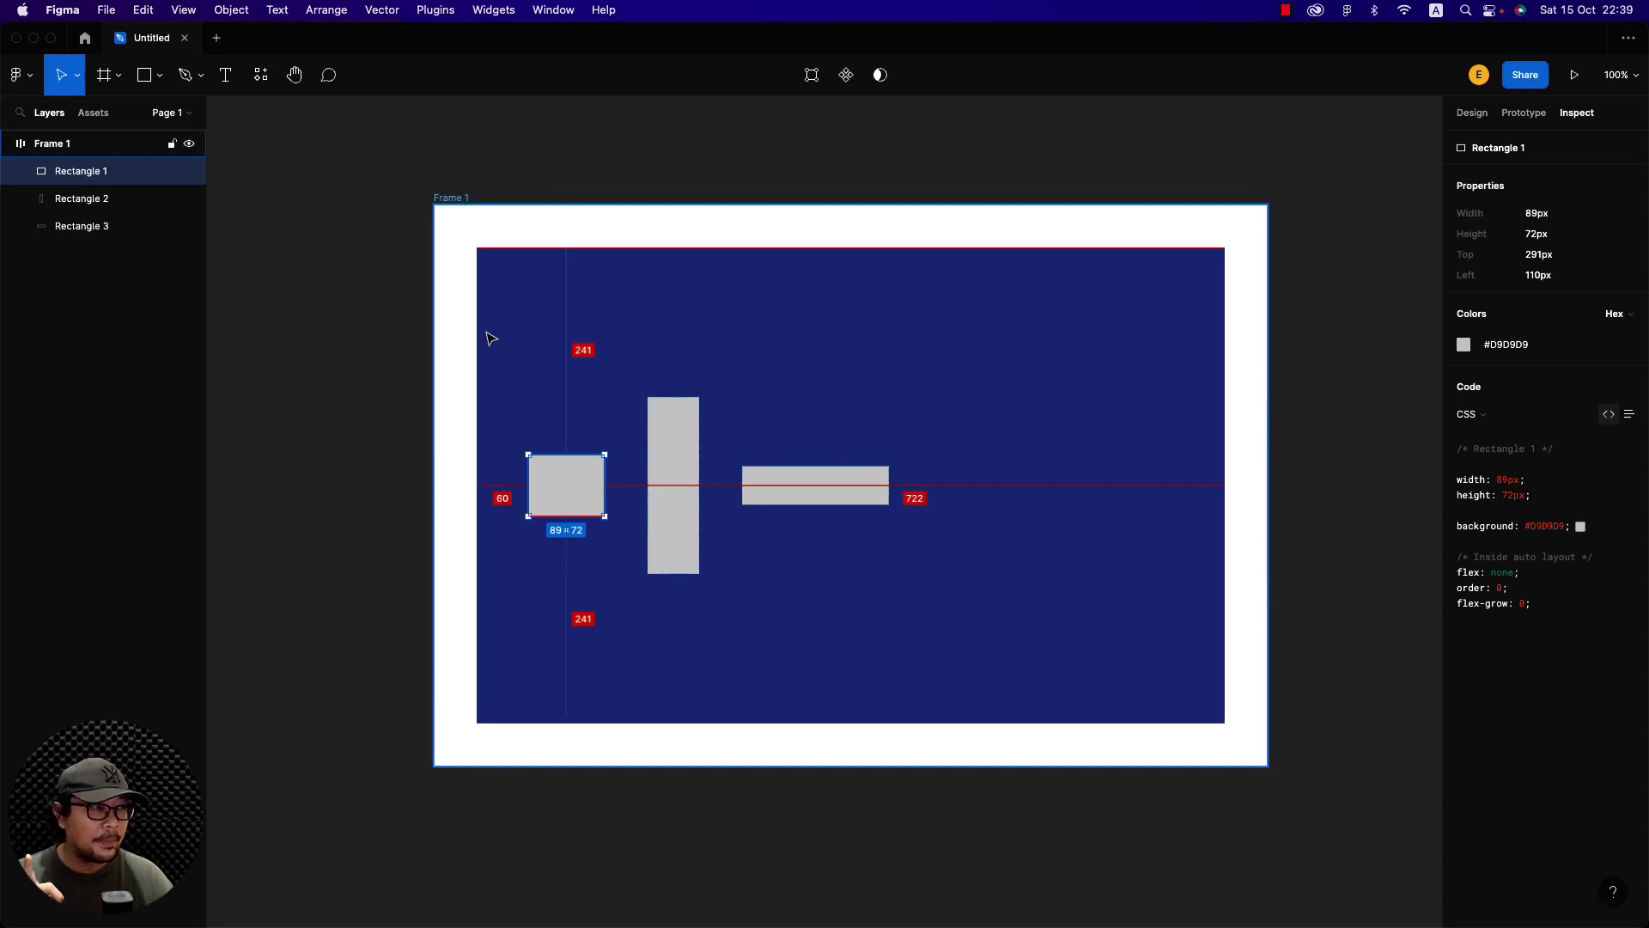
{"action": "left_click", "coordinate": [448, 197]}
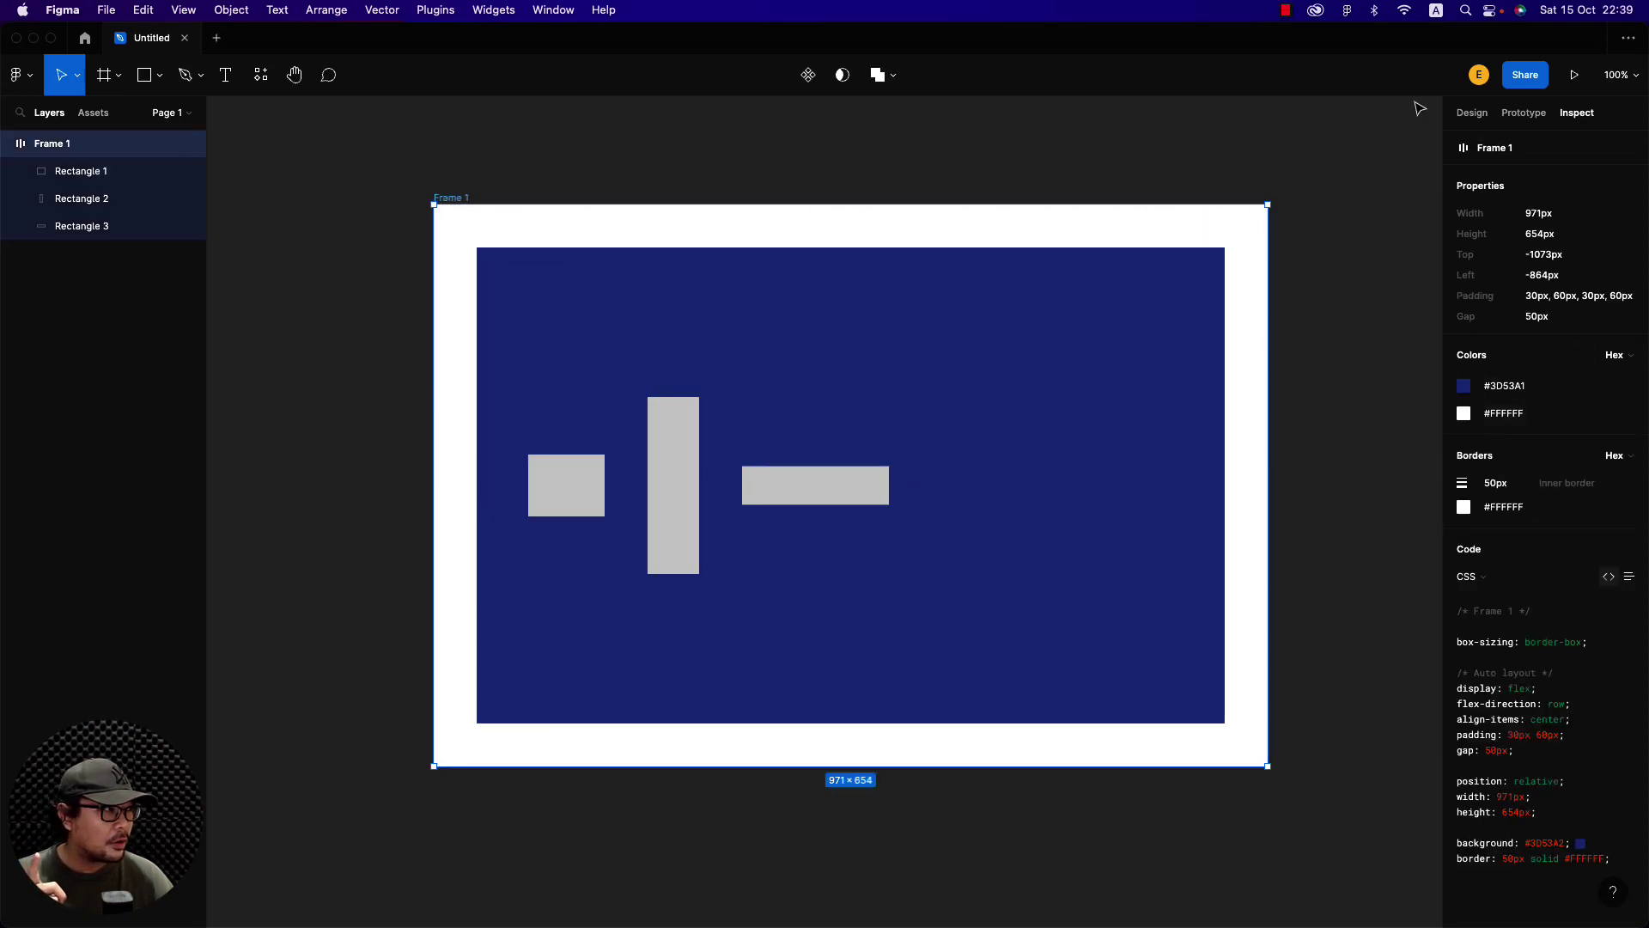
{"action": "left_click", "coordinate": [1472, 113]}
Exclude the stroke from layout again and recheck Rectangle 1's CSS
{"action": "left_click", "coordinate": [1629, 398]}
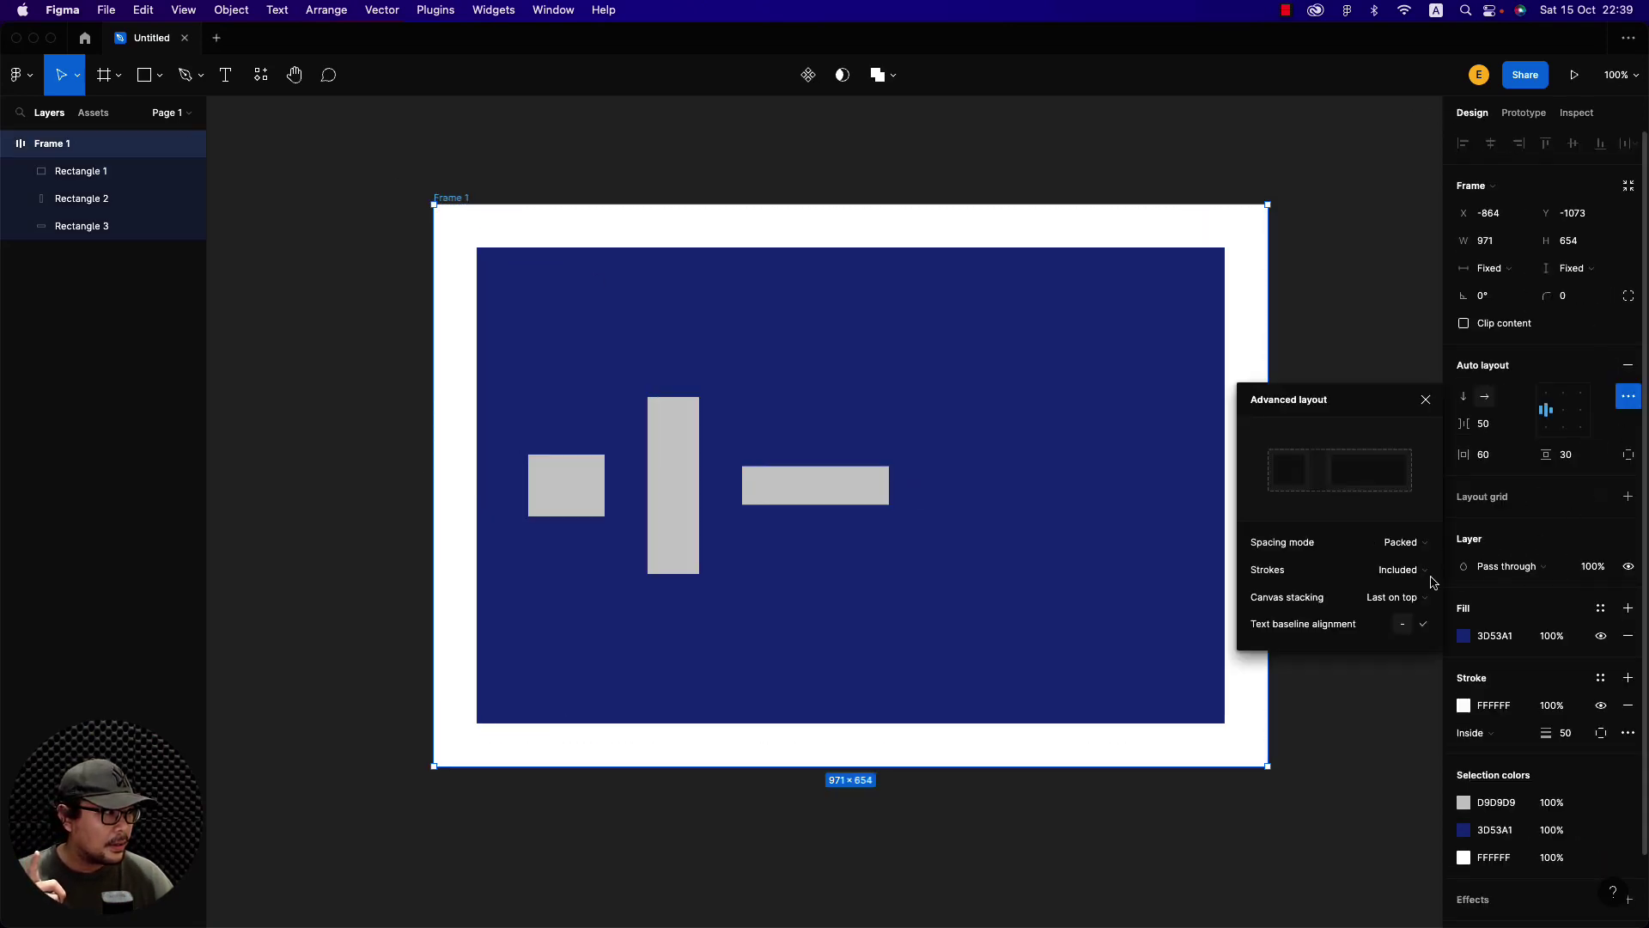
{"action": "left_click", "coordinate": [1413, 571]}
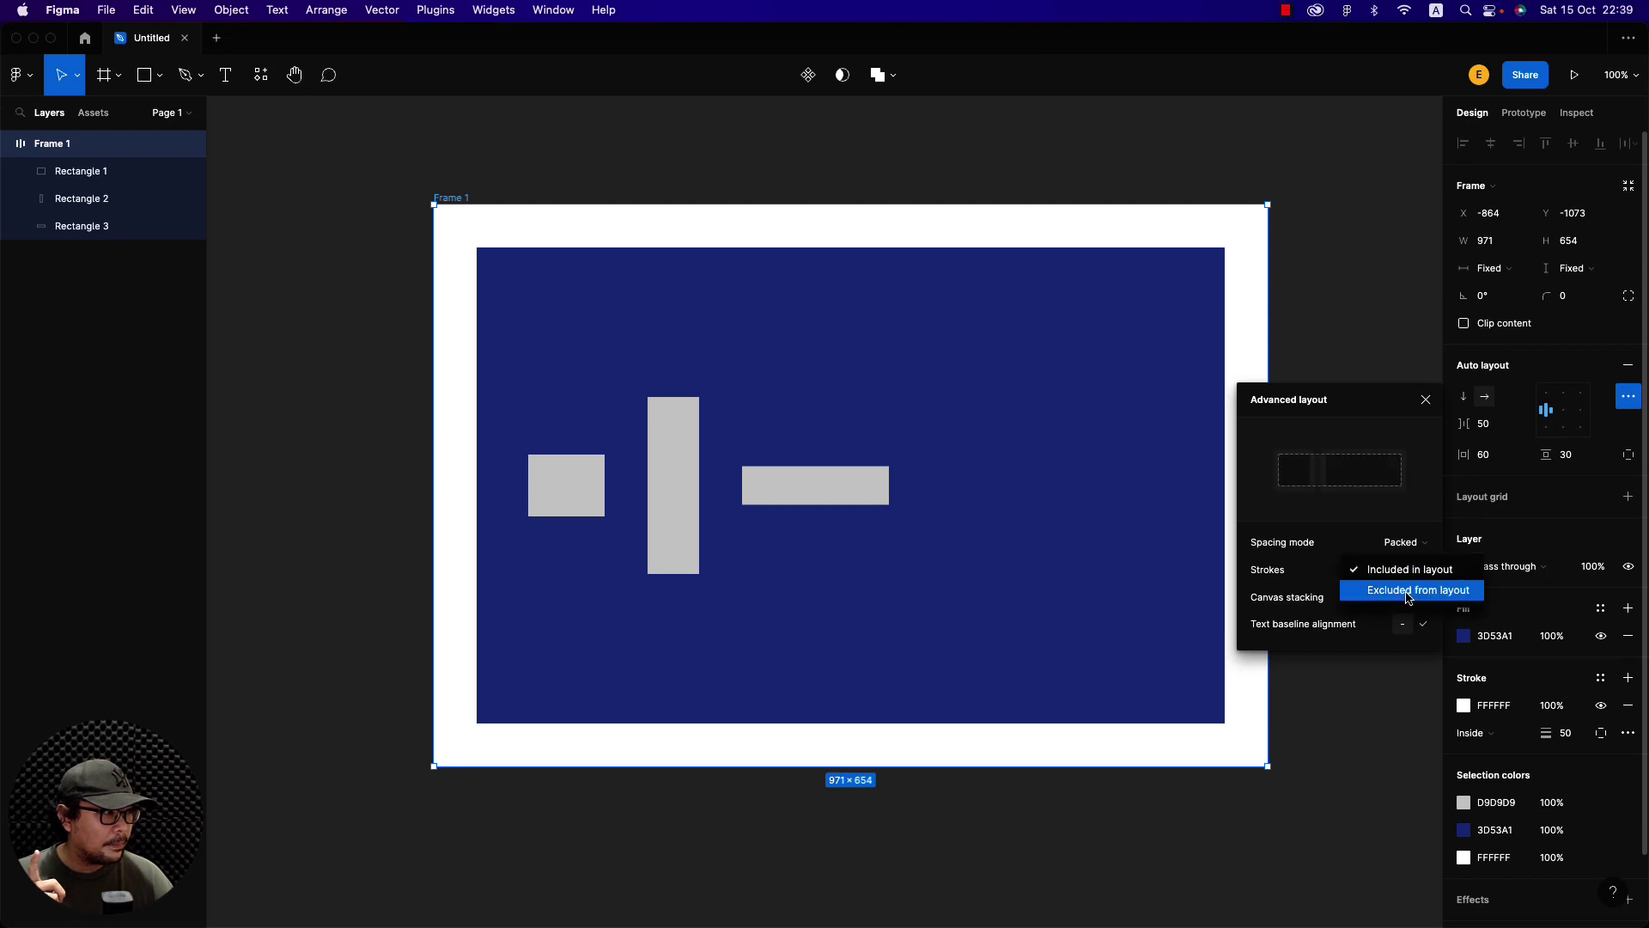
{"action": "left_click", "coordinate": [1417, 590]}
{"action": "left_click", "coordinate": [543, 499]}
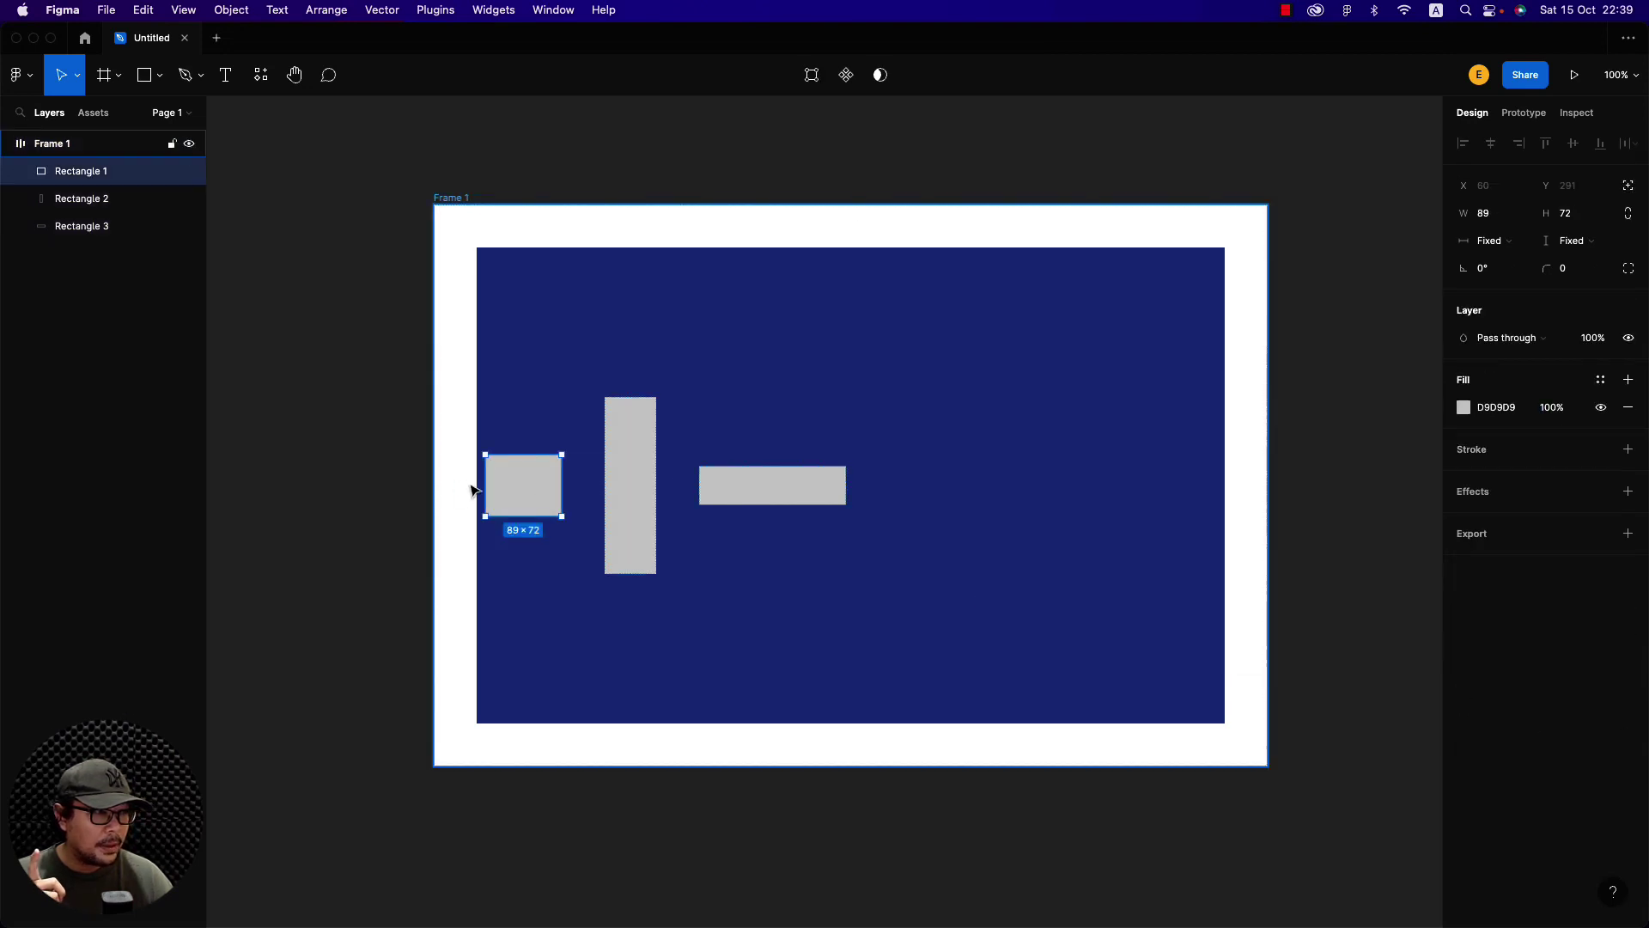
{"action": "left_click", "coordinate": [1577, 113]}
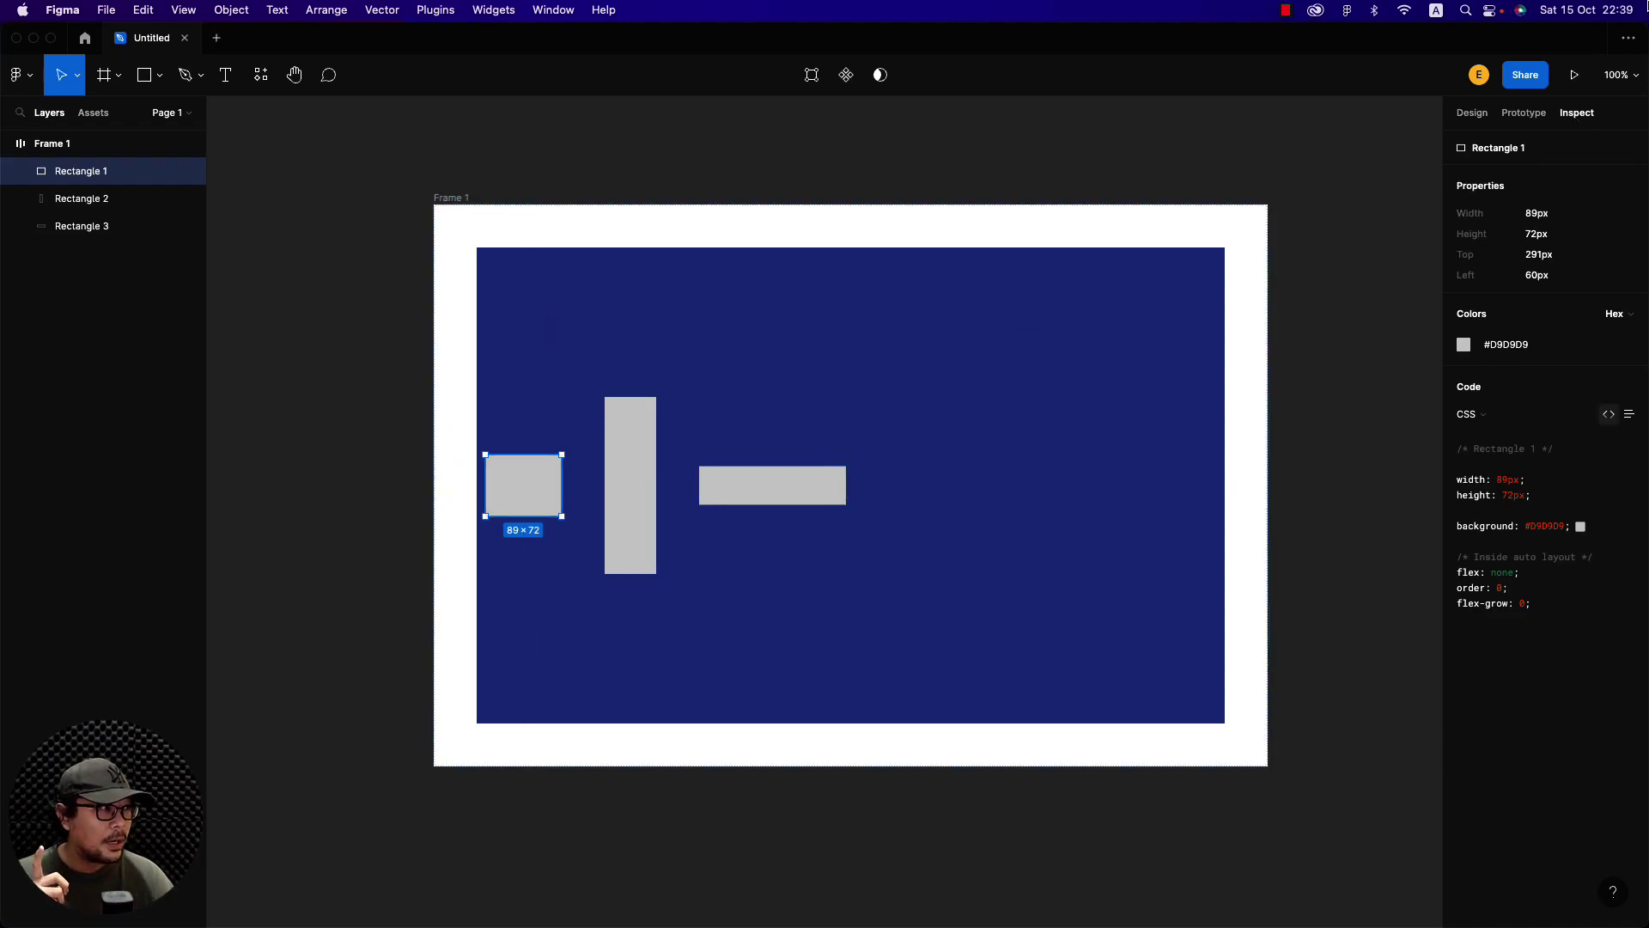
{"action": "left_click", "coordinate": [1472, 114]}
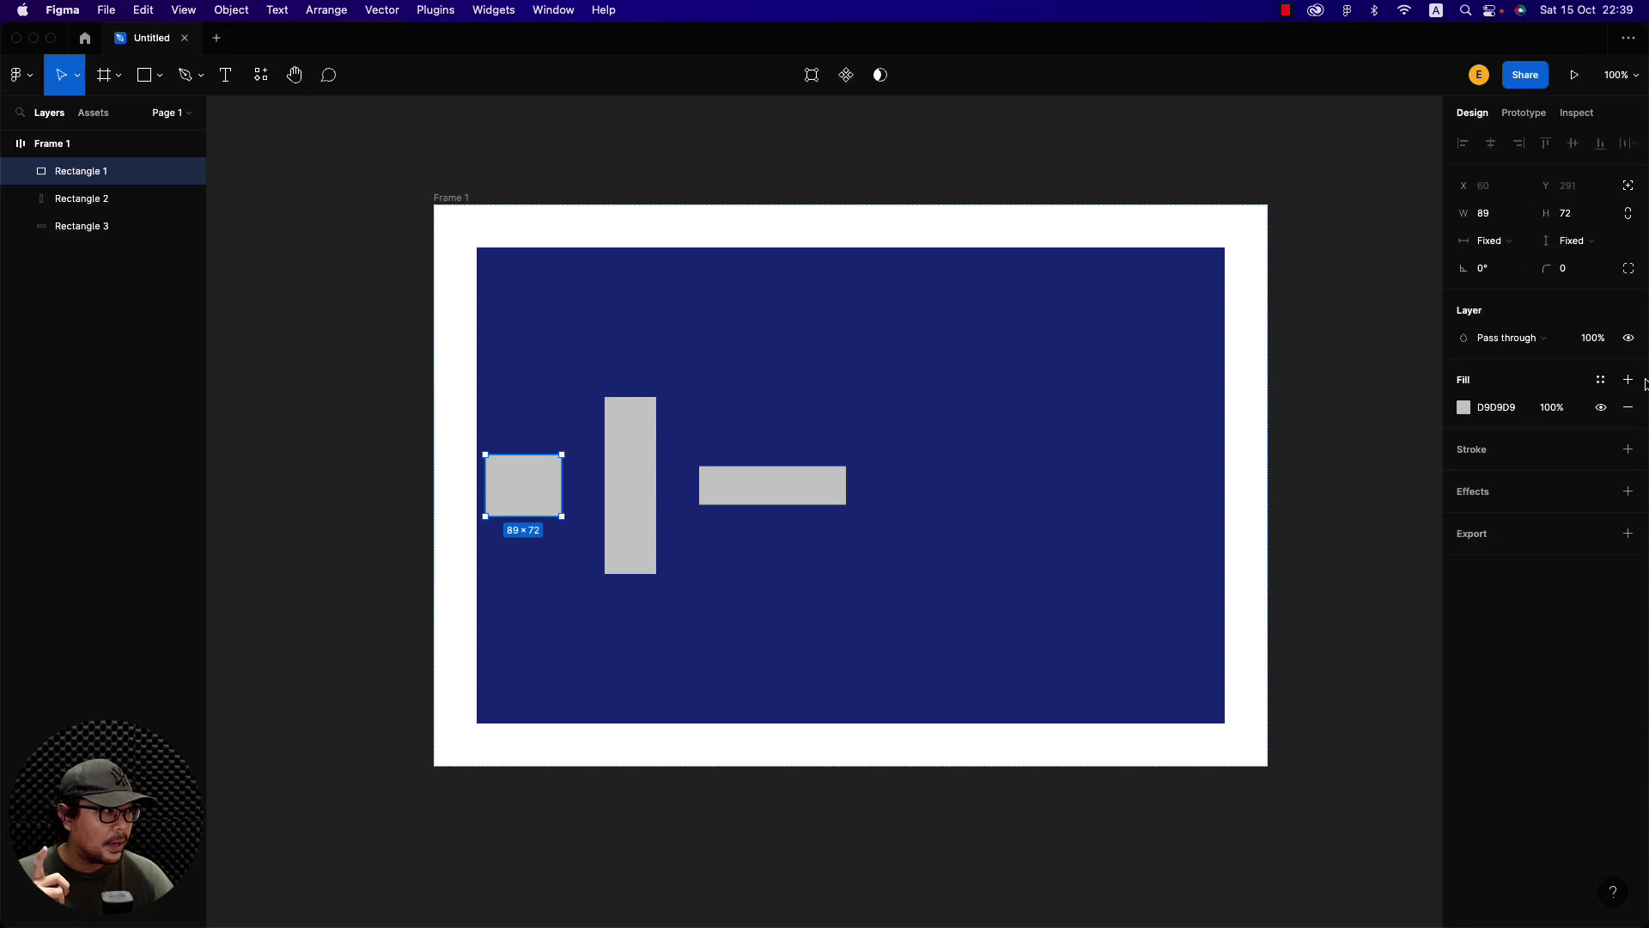
Toggle Frame 1's strokes to Included and back to Excluded, then check Canvas stacking
{"action": "left_click", "coordinate": [468, 206]}
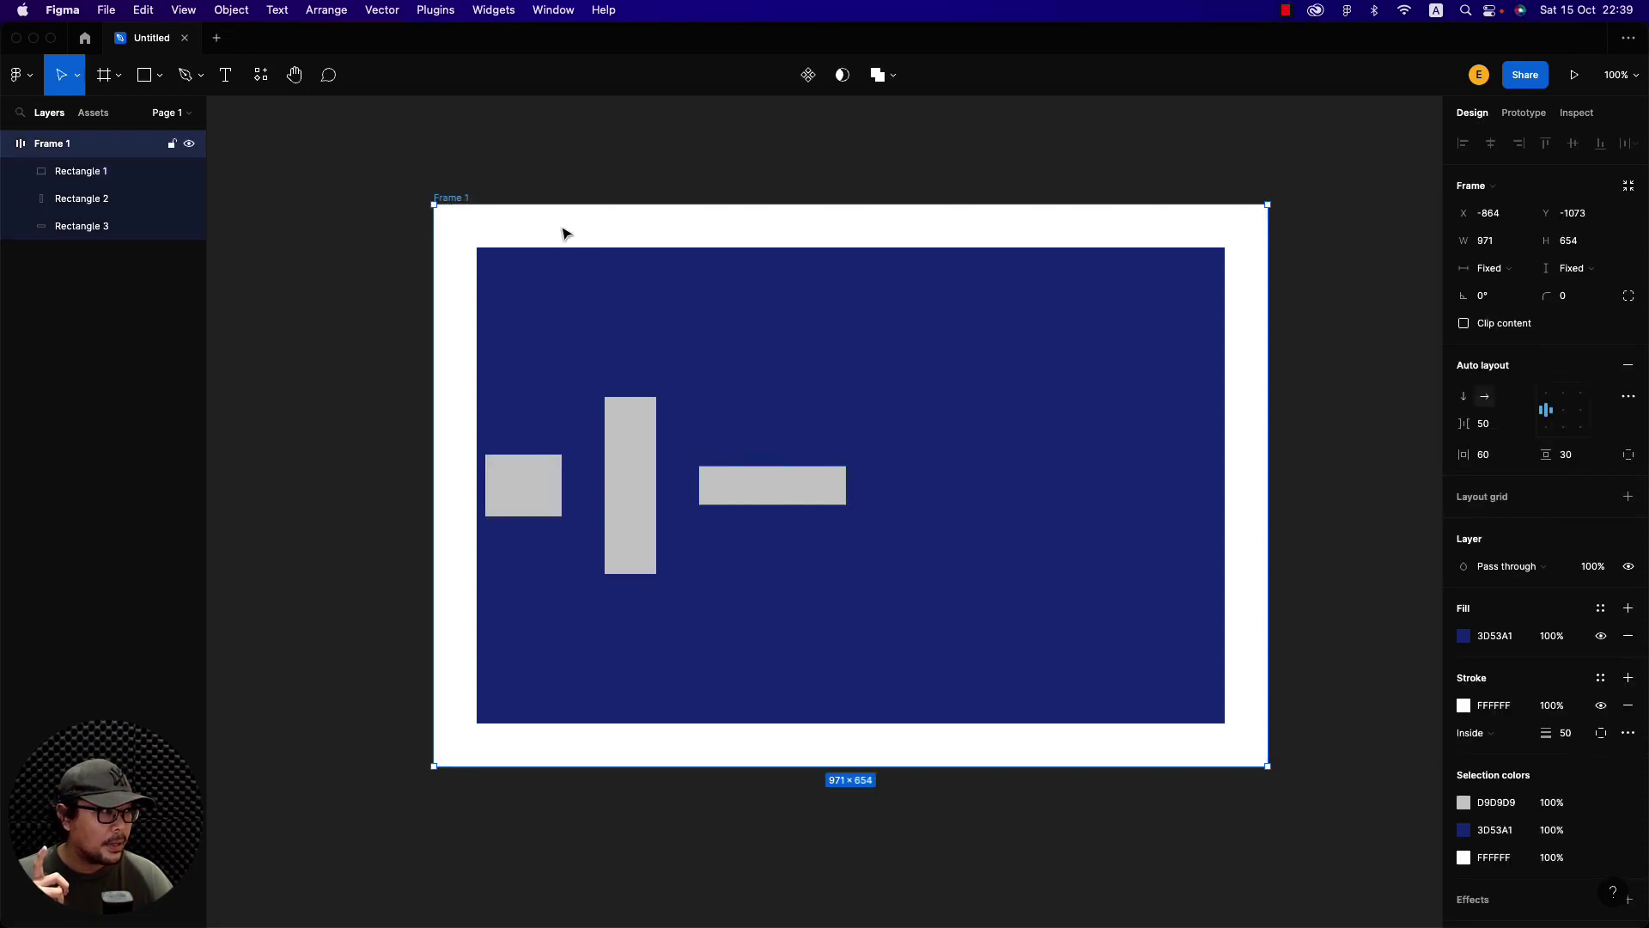
{"action": "left_click", "coordinate": [1628, 398]}
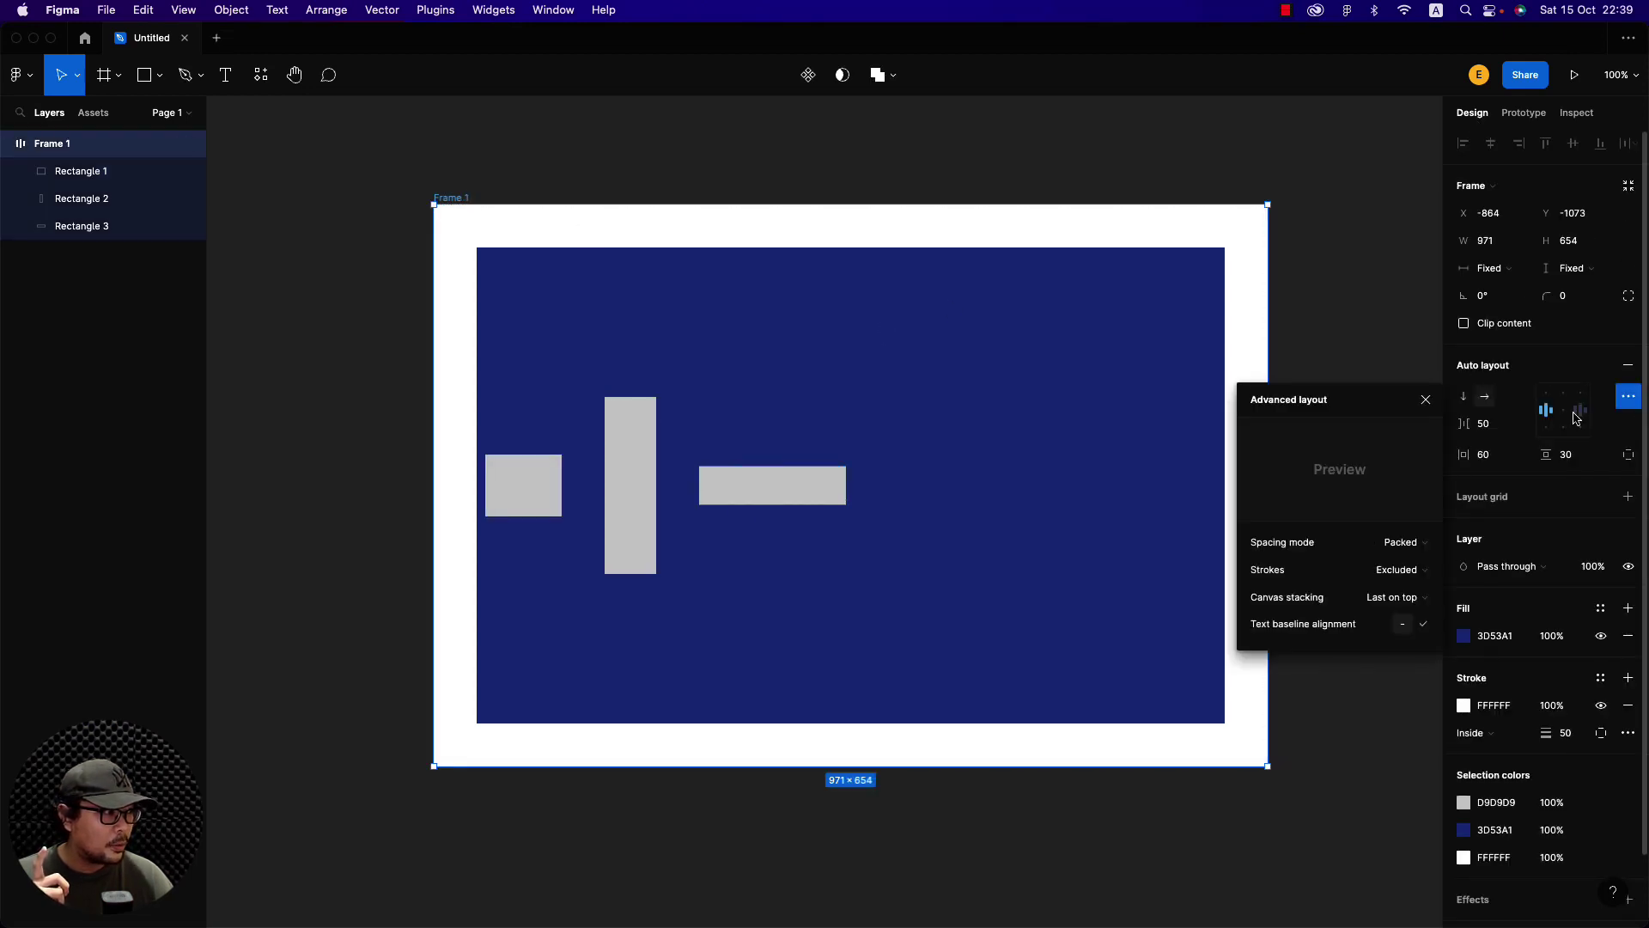
{"action": "left_click", "coordinate": [1413, 578]}
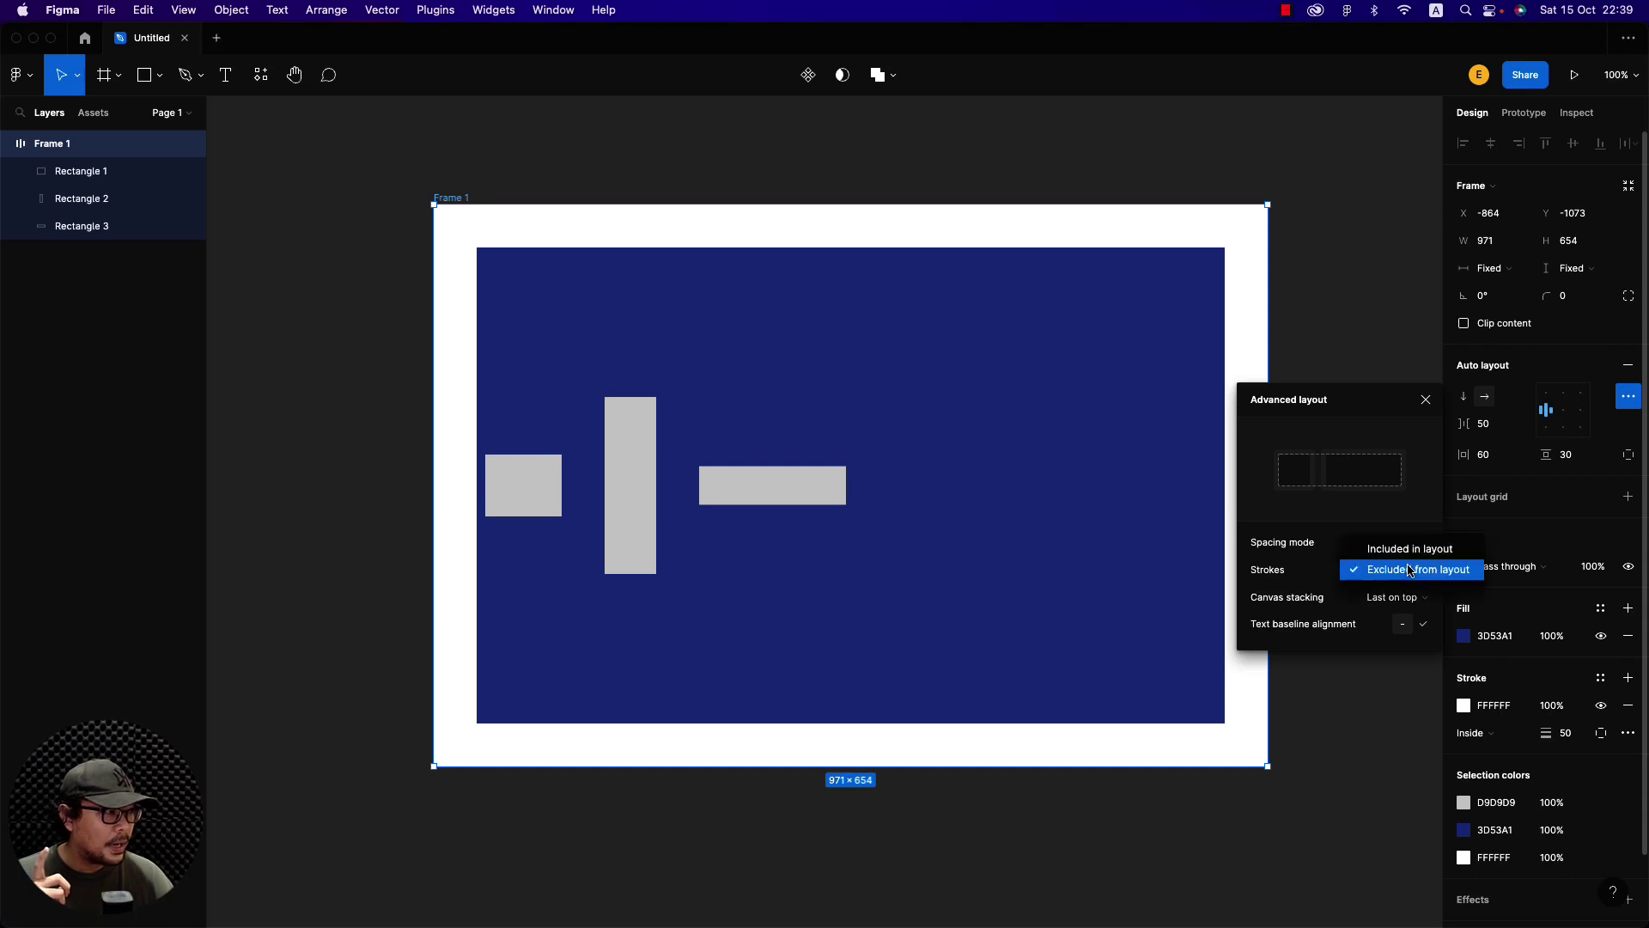
{"action": "left_click", "coordinate": [1405, 567]}
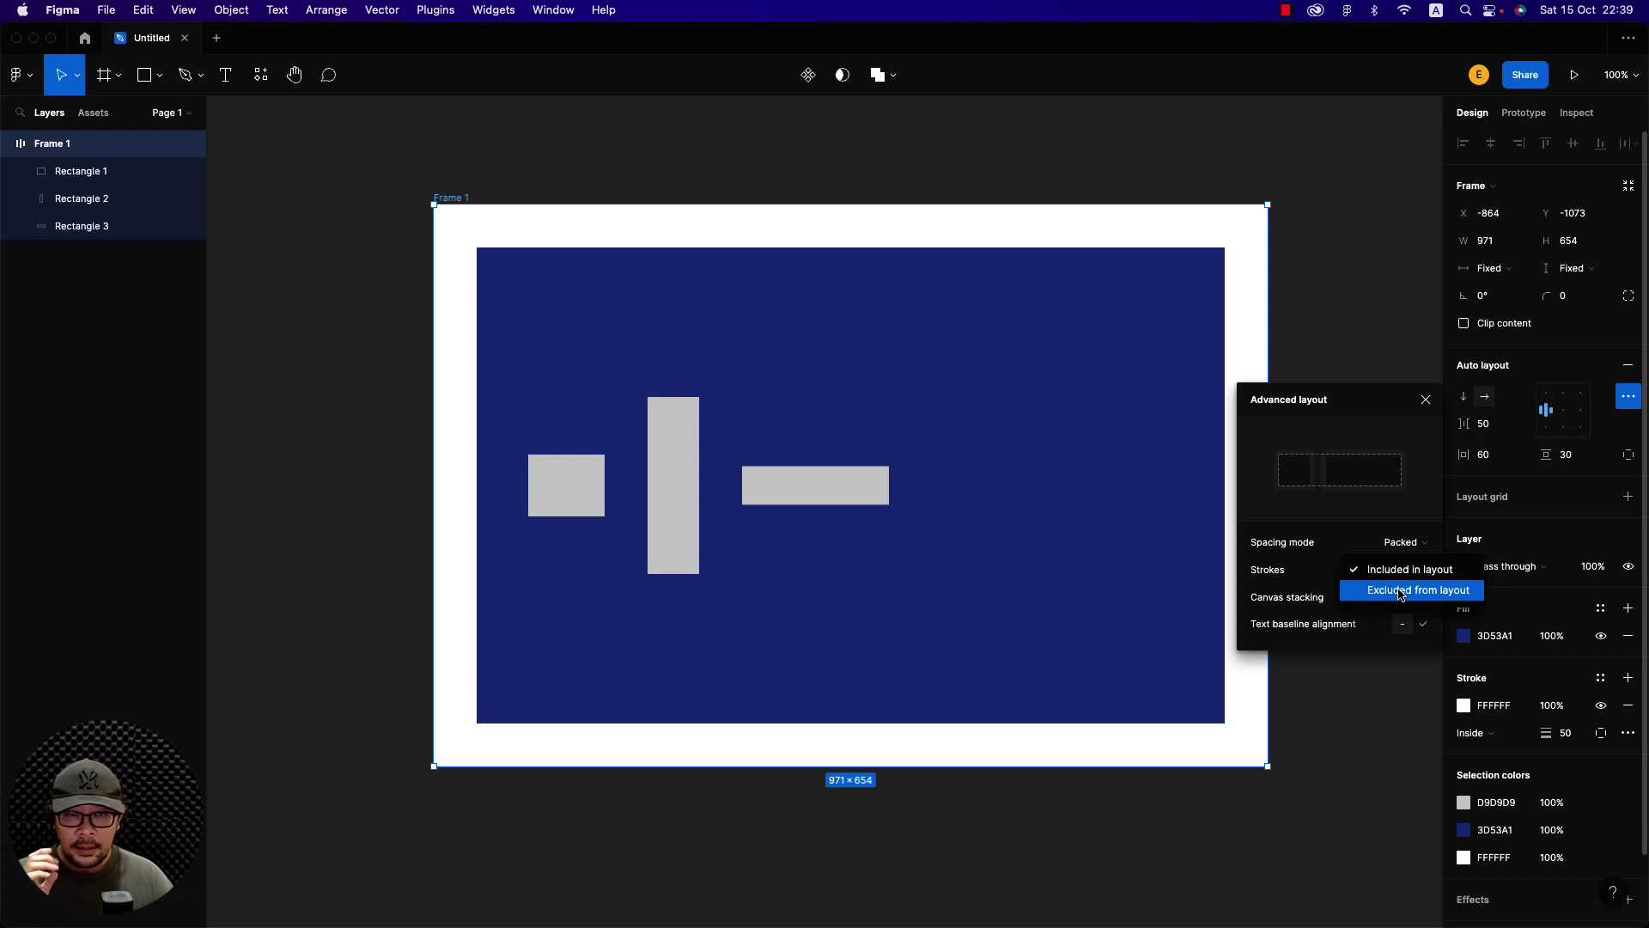
{"action": "left_click", "coordinate": [1402, 591]}
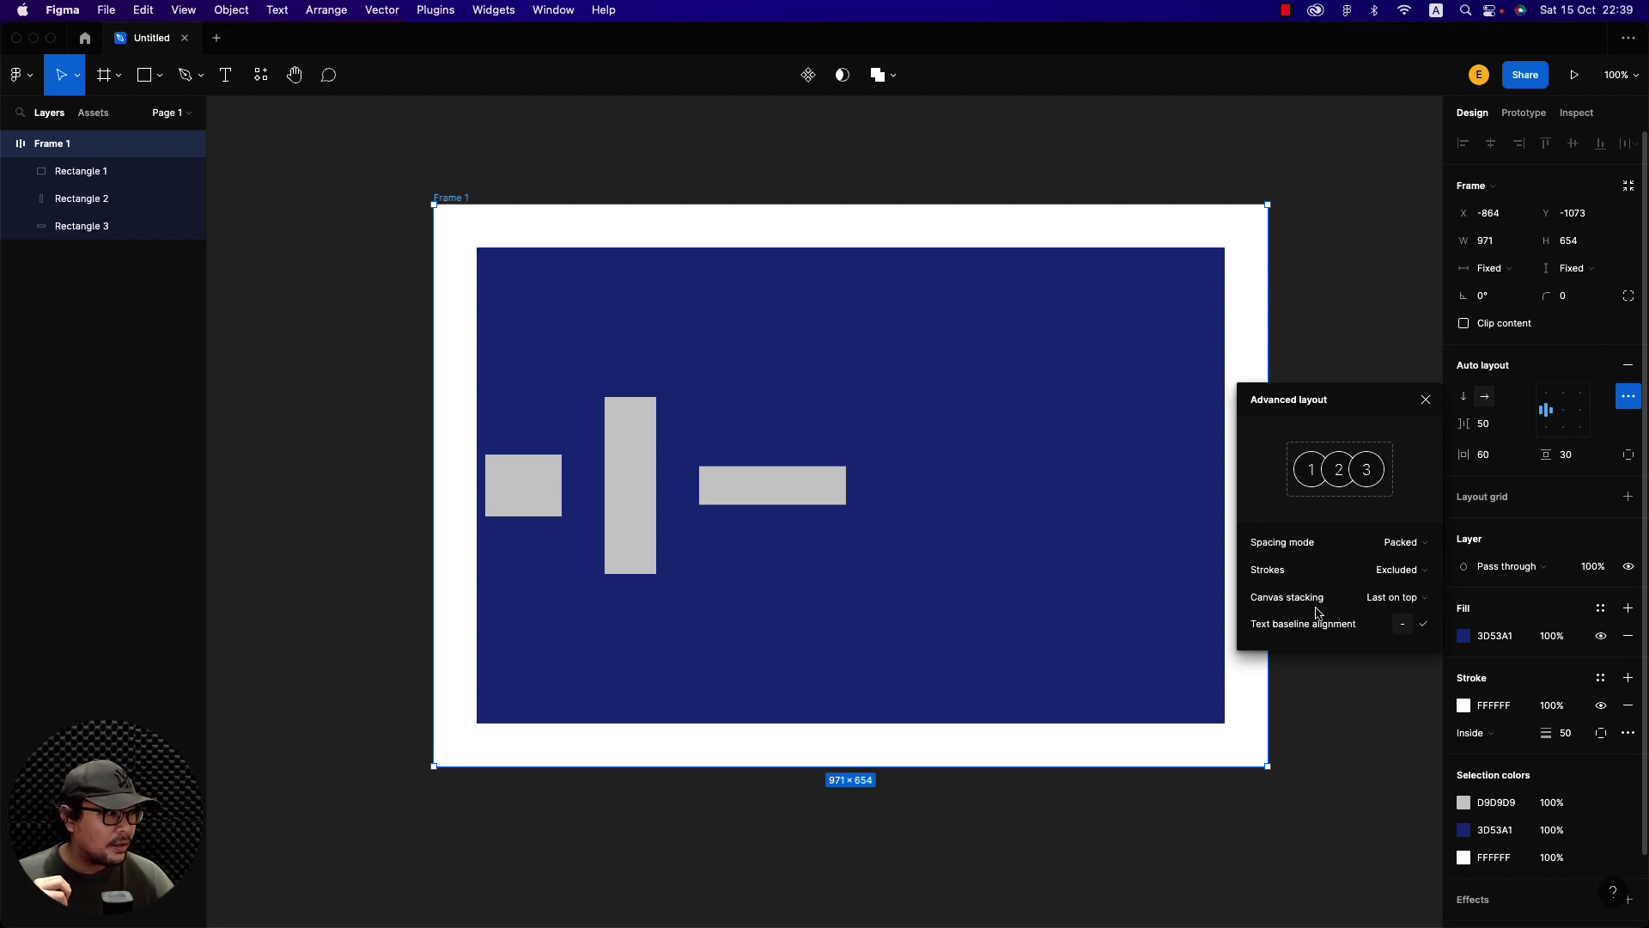
{"action": "left_click", "coordinate": [1413, 605]}
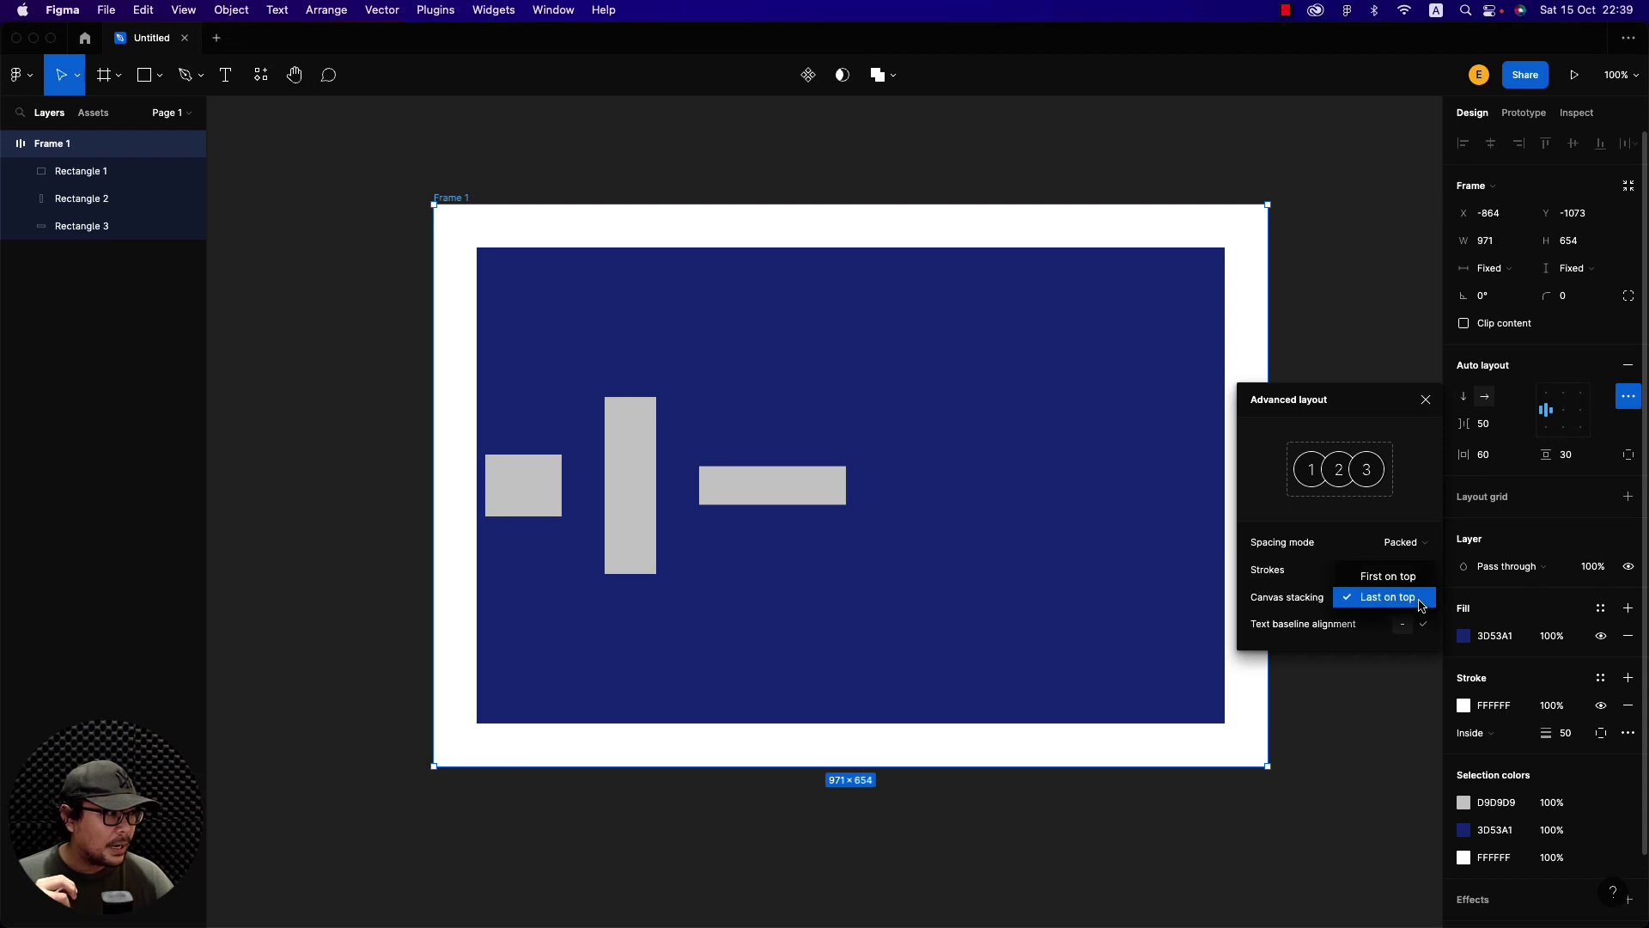
{"action": "left_click", "coordinate": [1387, 575]}
Draw a 65×65 circle on empty canvas and fill it red (FF7575)
{"action": "left_click", "coordinate": [953, 793]}
{"action": "scroll", "coordinate": [850, 603], "scroll_direction": "down", "scroll_amount": 5}
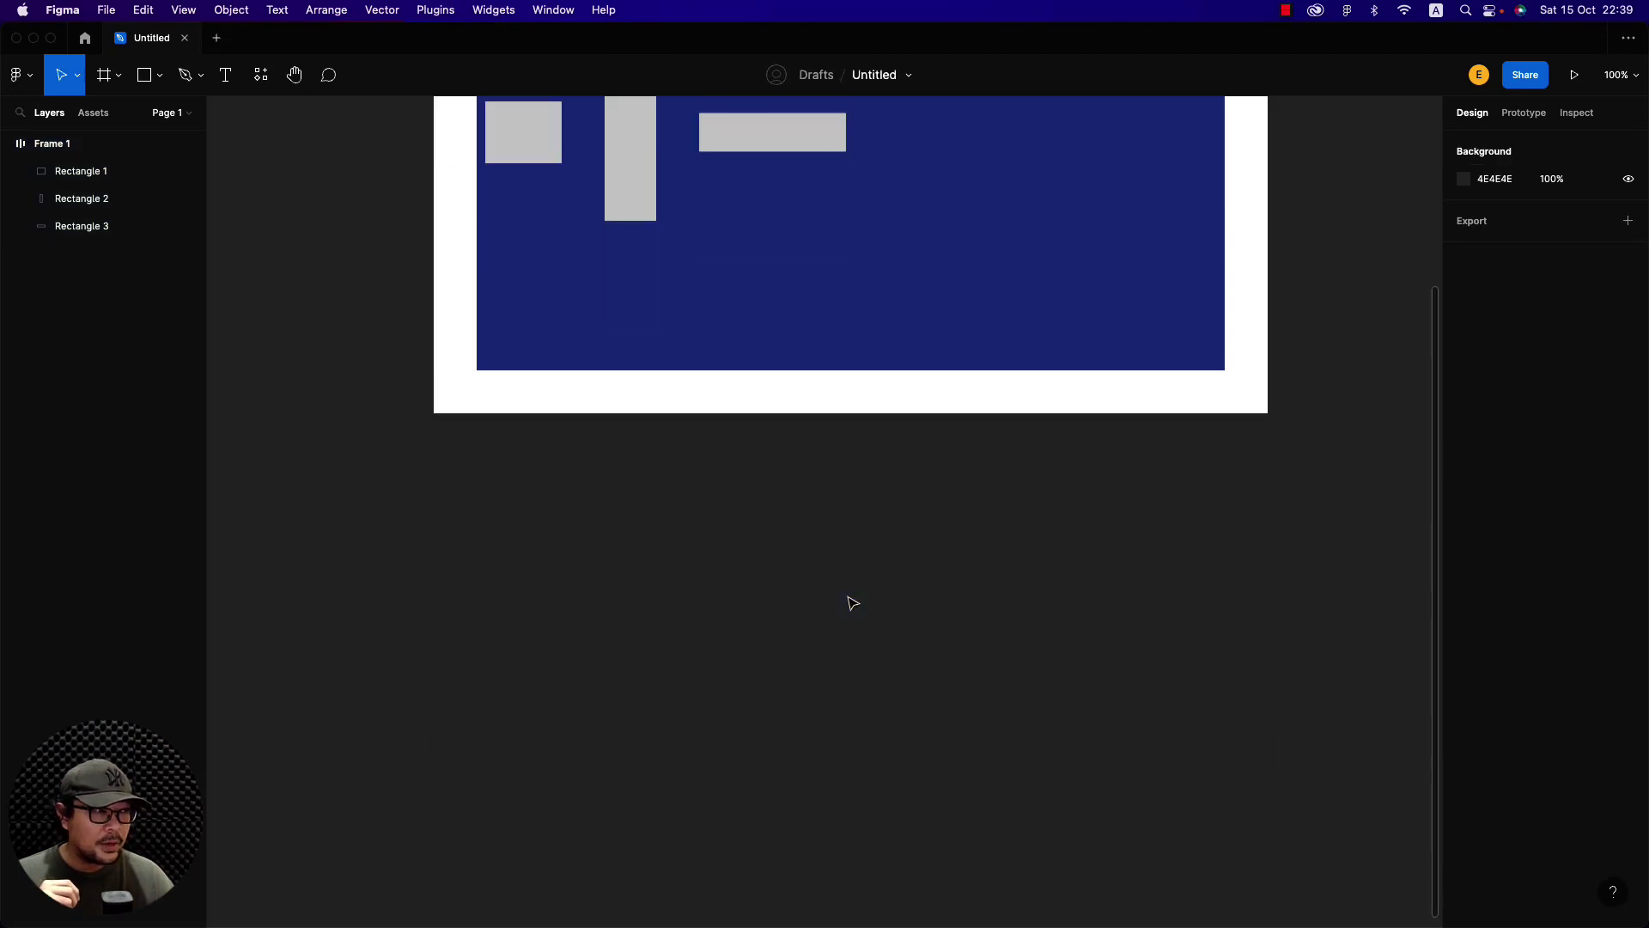
{"action": "scroll", "coordinate": [850, 603], "scroll_direction": "down", "scroll_amount": 5}
{"action": "left_click", "coordinate": [160, 76]}
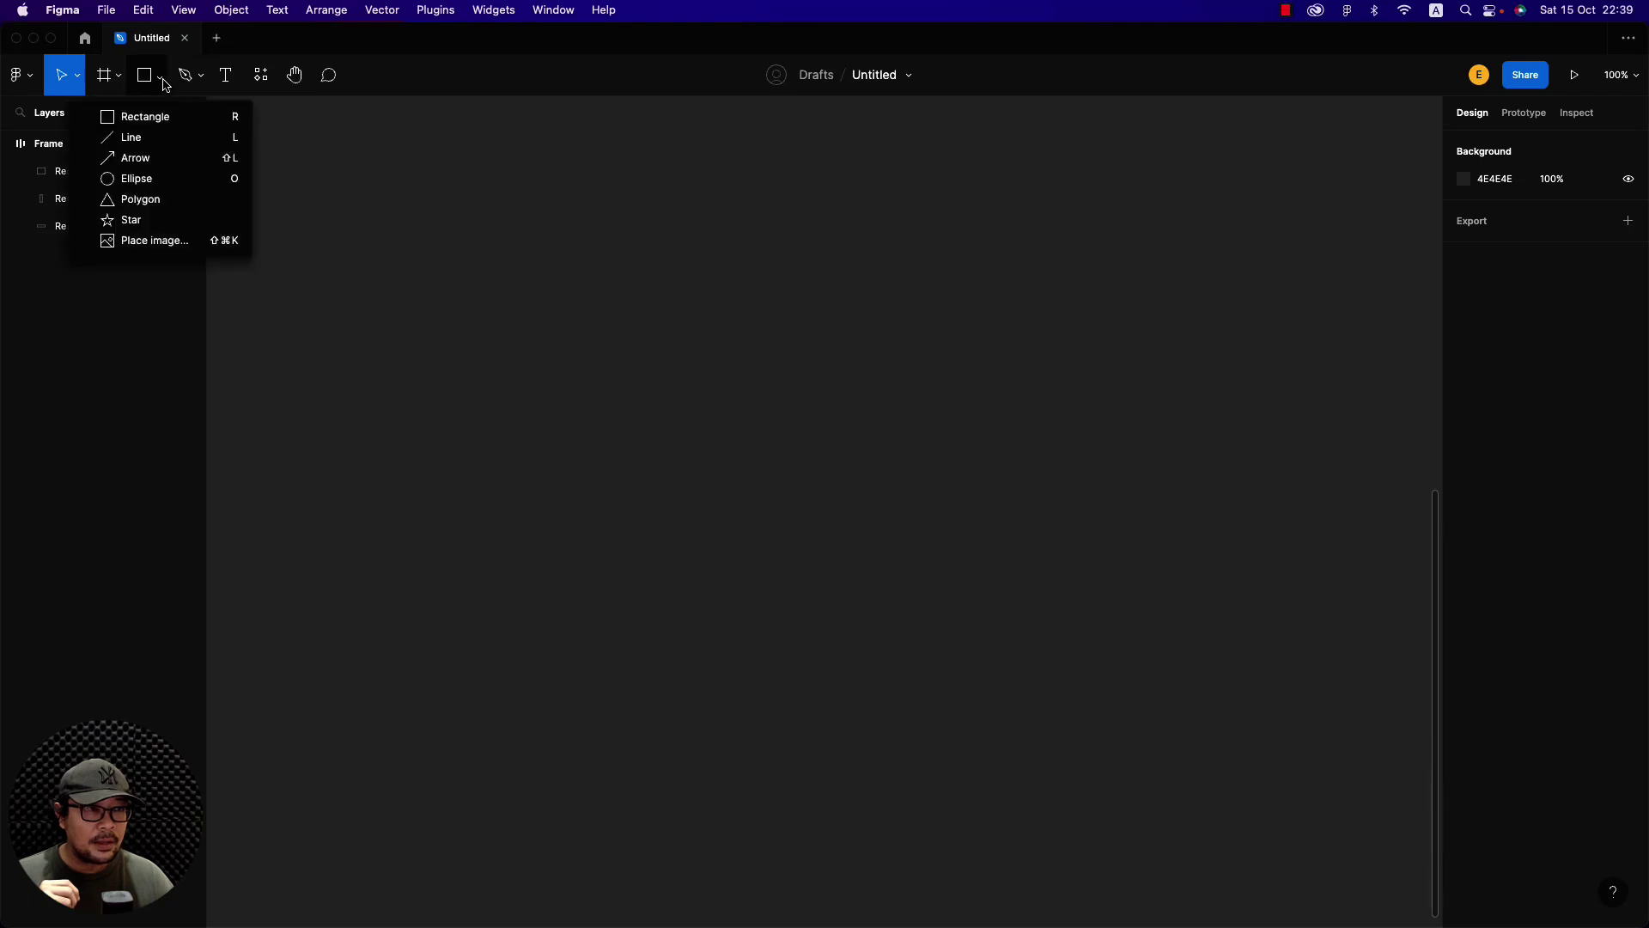
{"action": "left_click", "coordinate": [136, 179]}
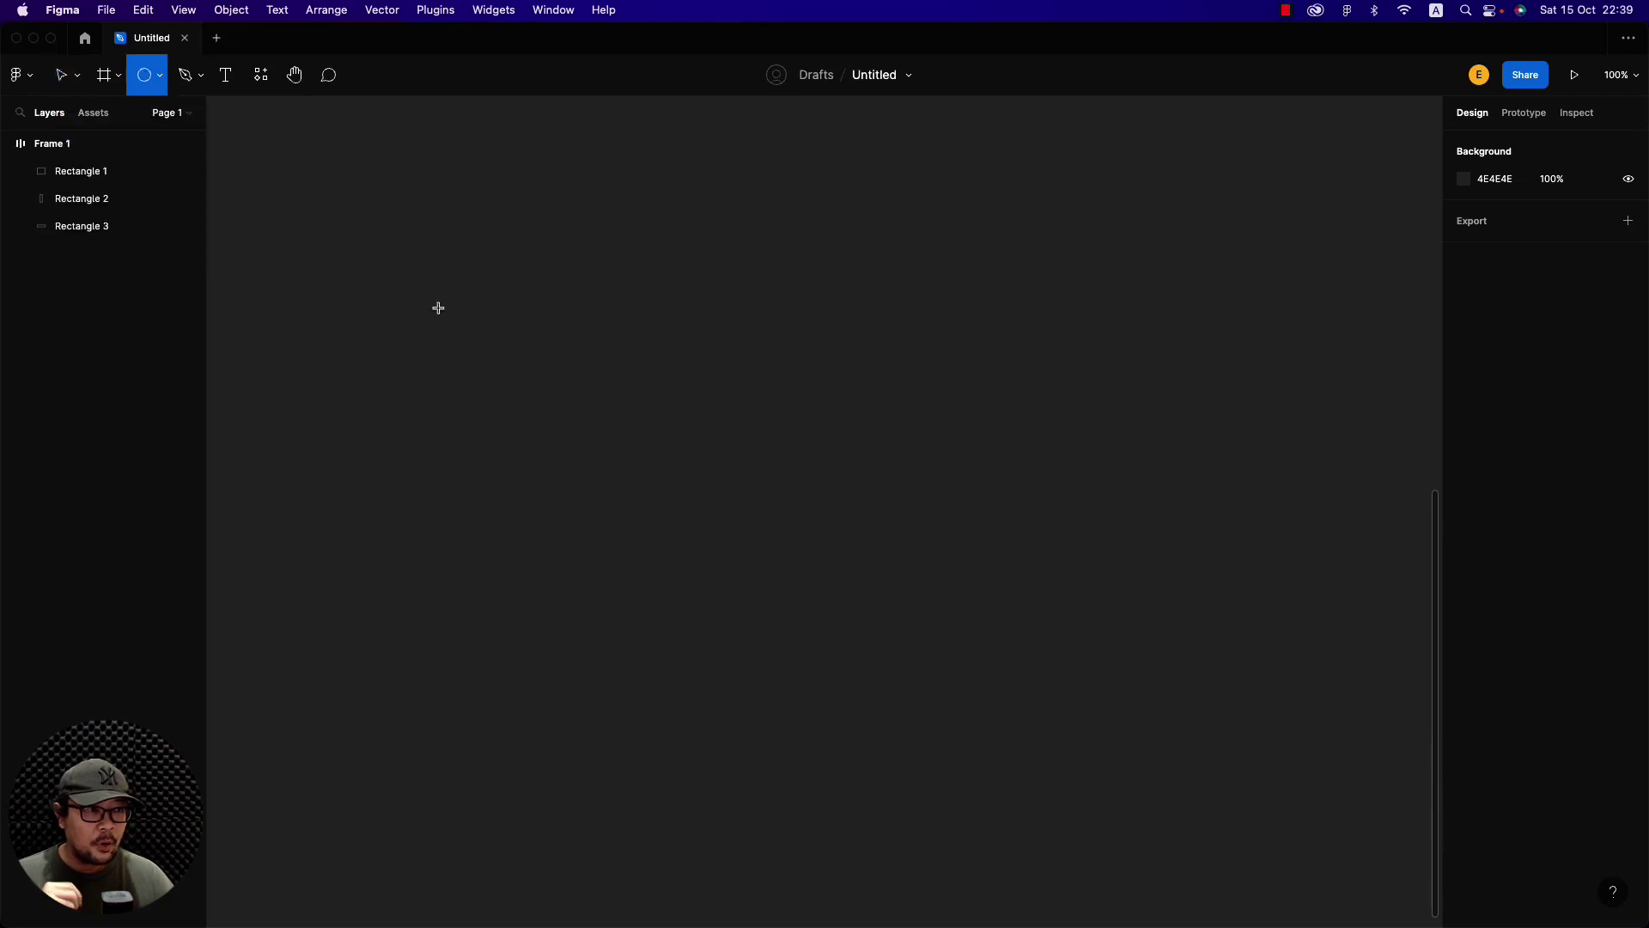
{"action": "left_click_drag", "start_coordinate": [560, 399], "coordinate": [615, 455]}
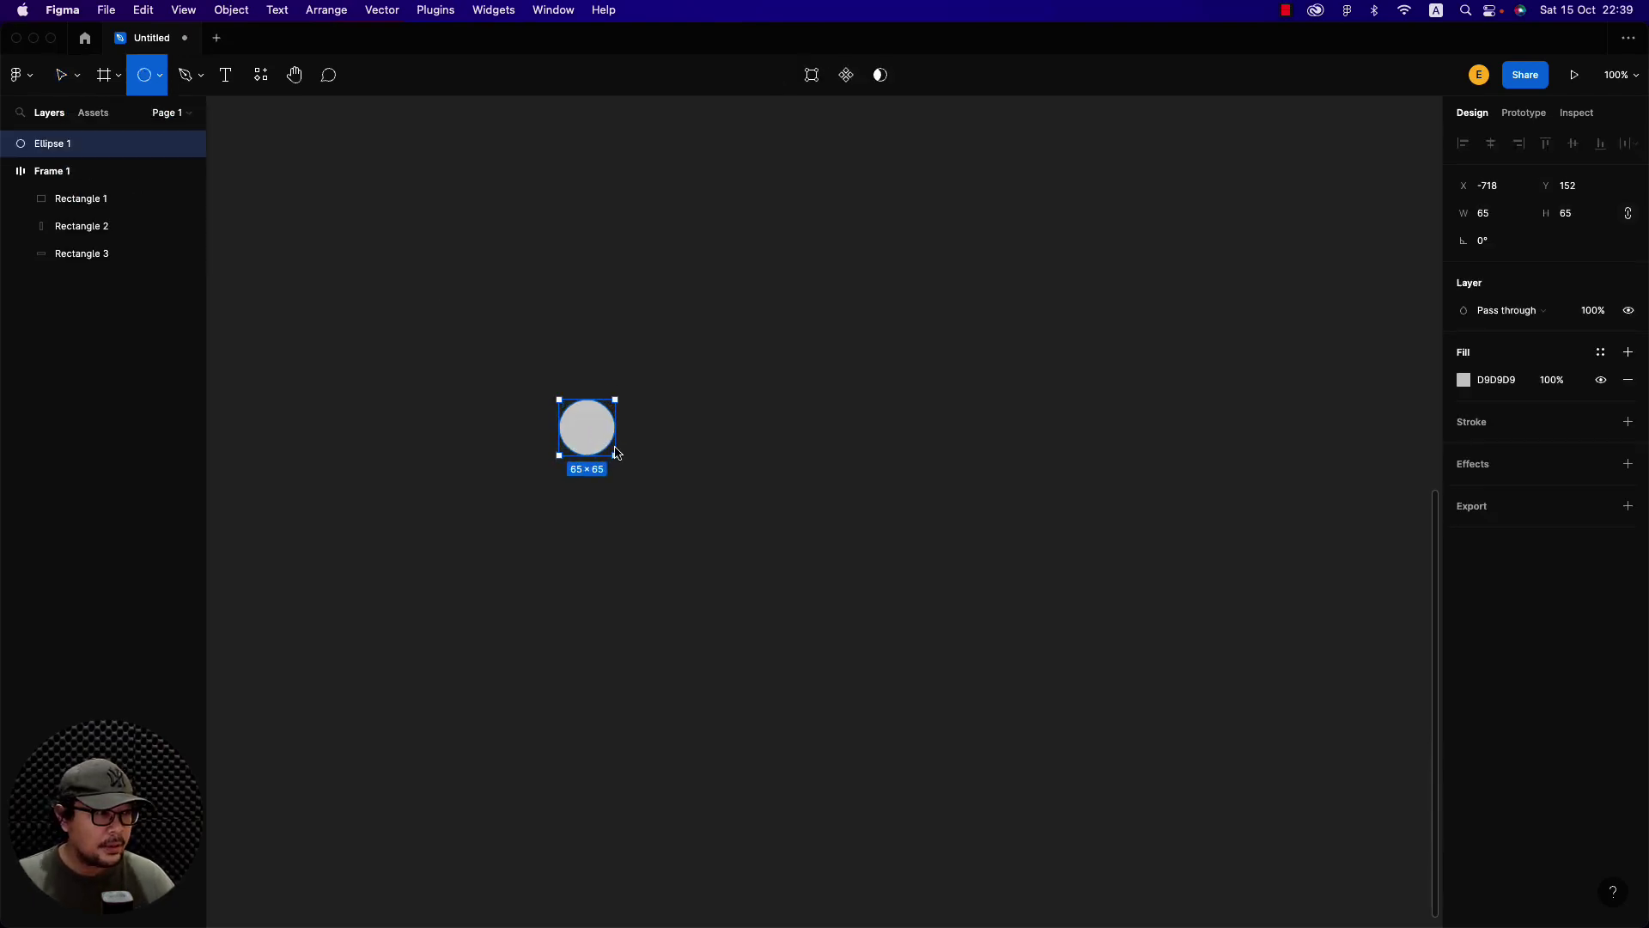
{"action": "left_click", "coordinate": [1454, 386]}
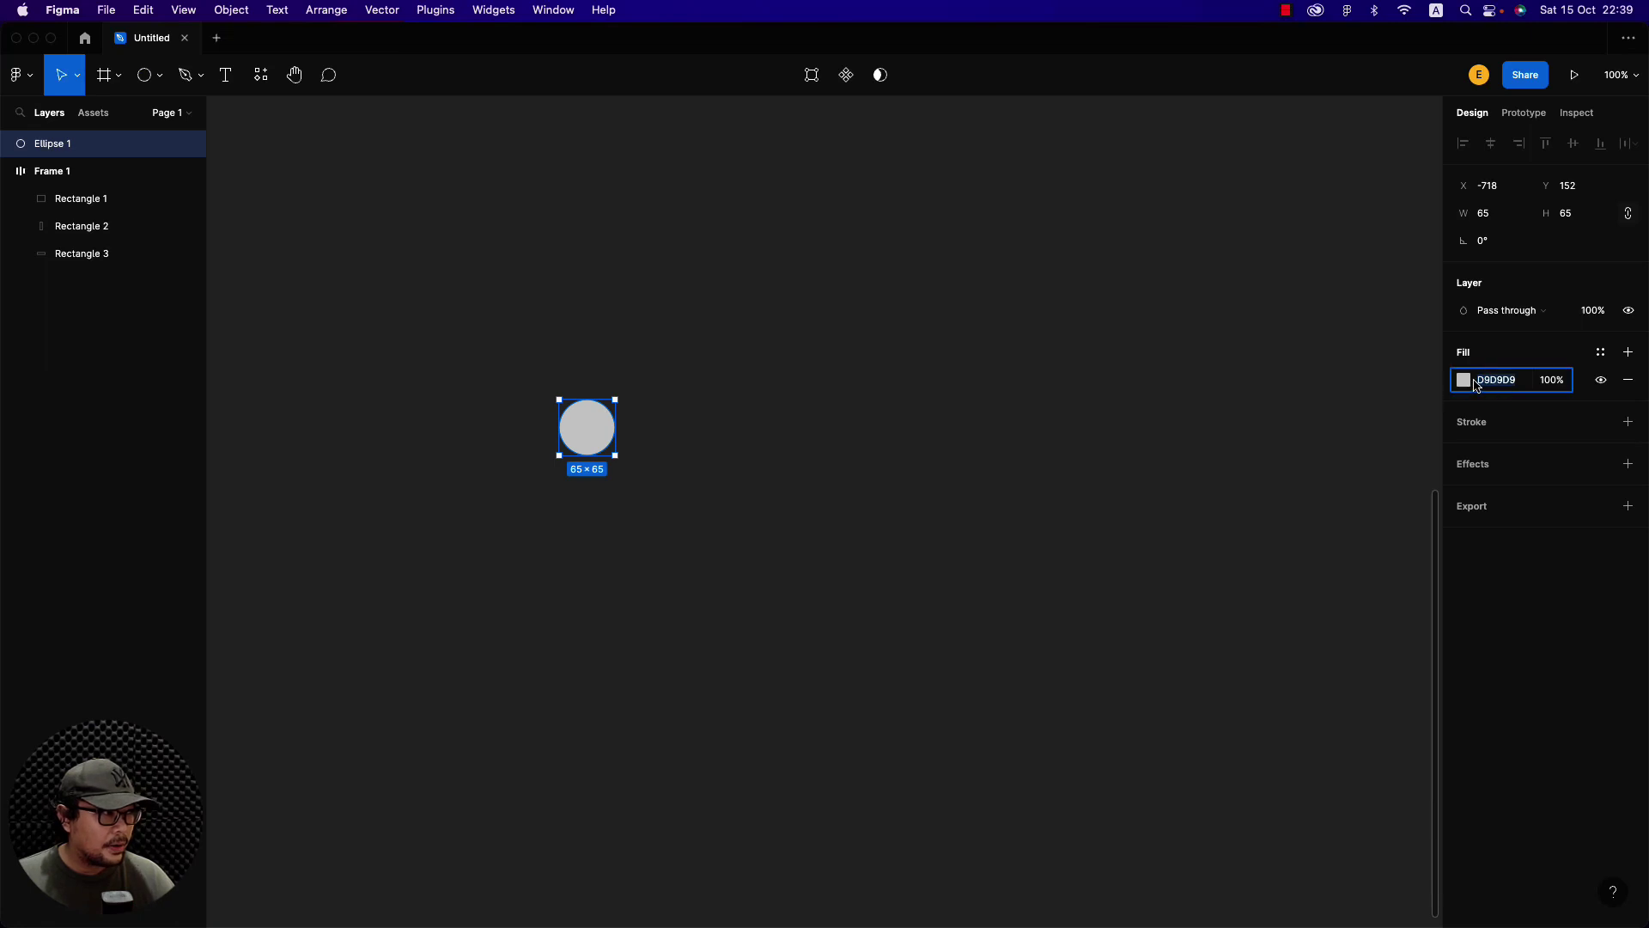
{"action": "left_click", "coordinate": [1475, 385]}
{"action": "left_click", "coordinate": [1348, 397]}
{"action": "left_click", "coordinate": [740, 498]}
Duplicate the red circle to its right and recolour the copy blue (75ACFF)
{"action": "left_click", "coordinate": [598, 440]}
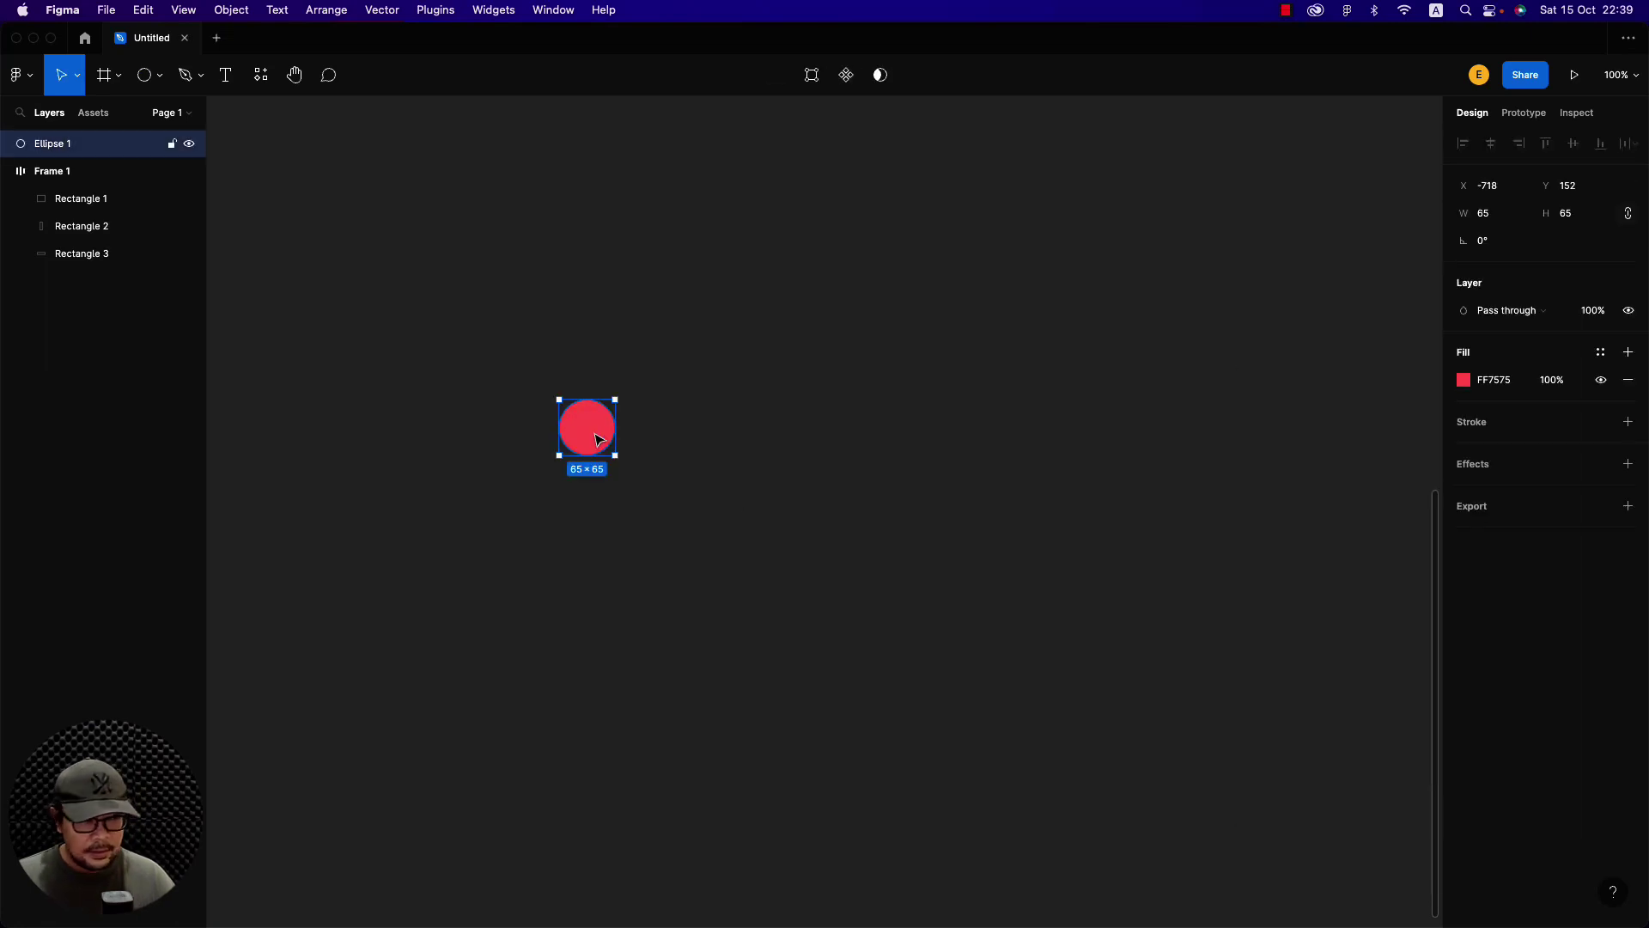
{"action": "key", "text": "super+d"}
{"action": "left_click_drag", "start_coordinate": [599, 440], "coordinate": [658, 440]}
{"action": "left_click", "coordinate": [1463, 379]}
{"action": "left_click", "coordinate": [1374, 627]}
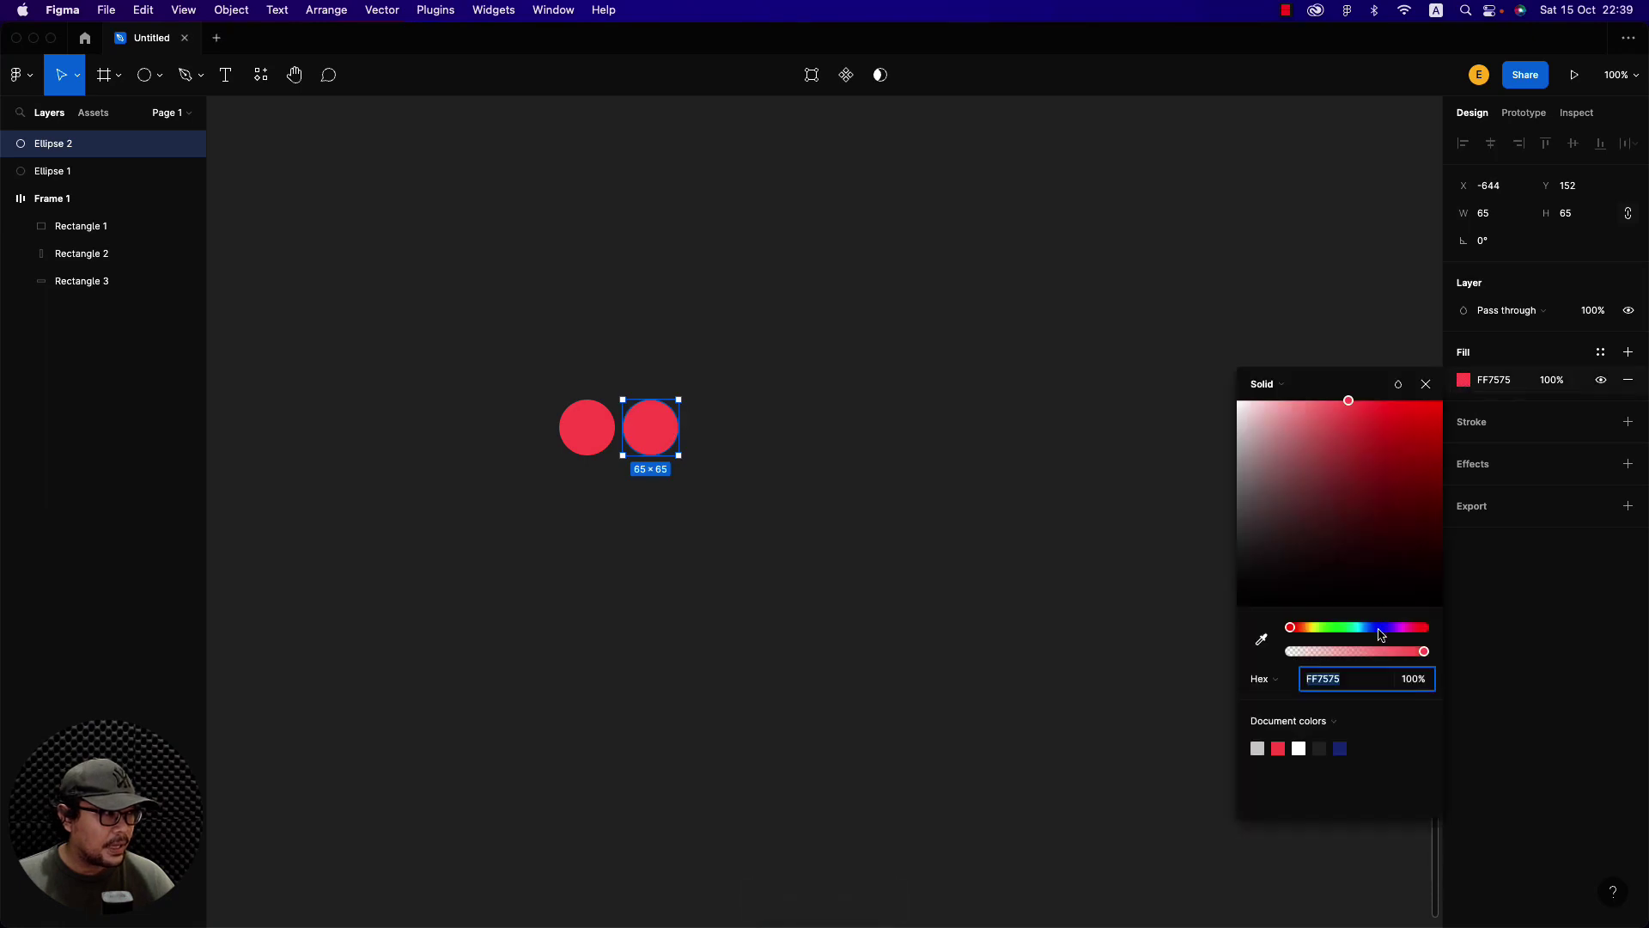
{"action": "left_click", "coordinate": [903, 435]}
Add a third pink (FF75D0) circle to the right, then select all three circles
{"action": "left_click", "coordinate": [675, 441]}
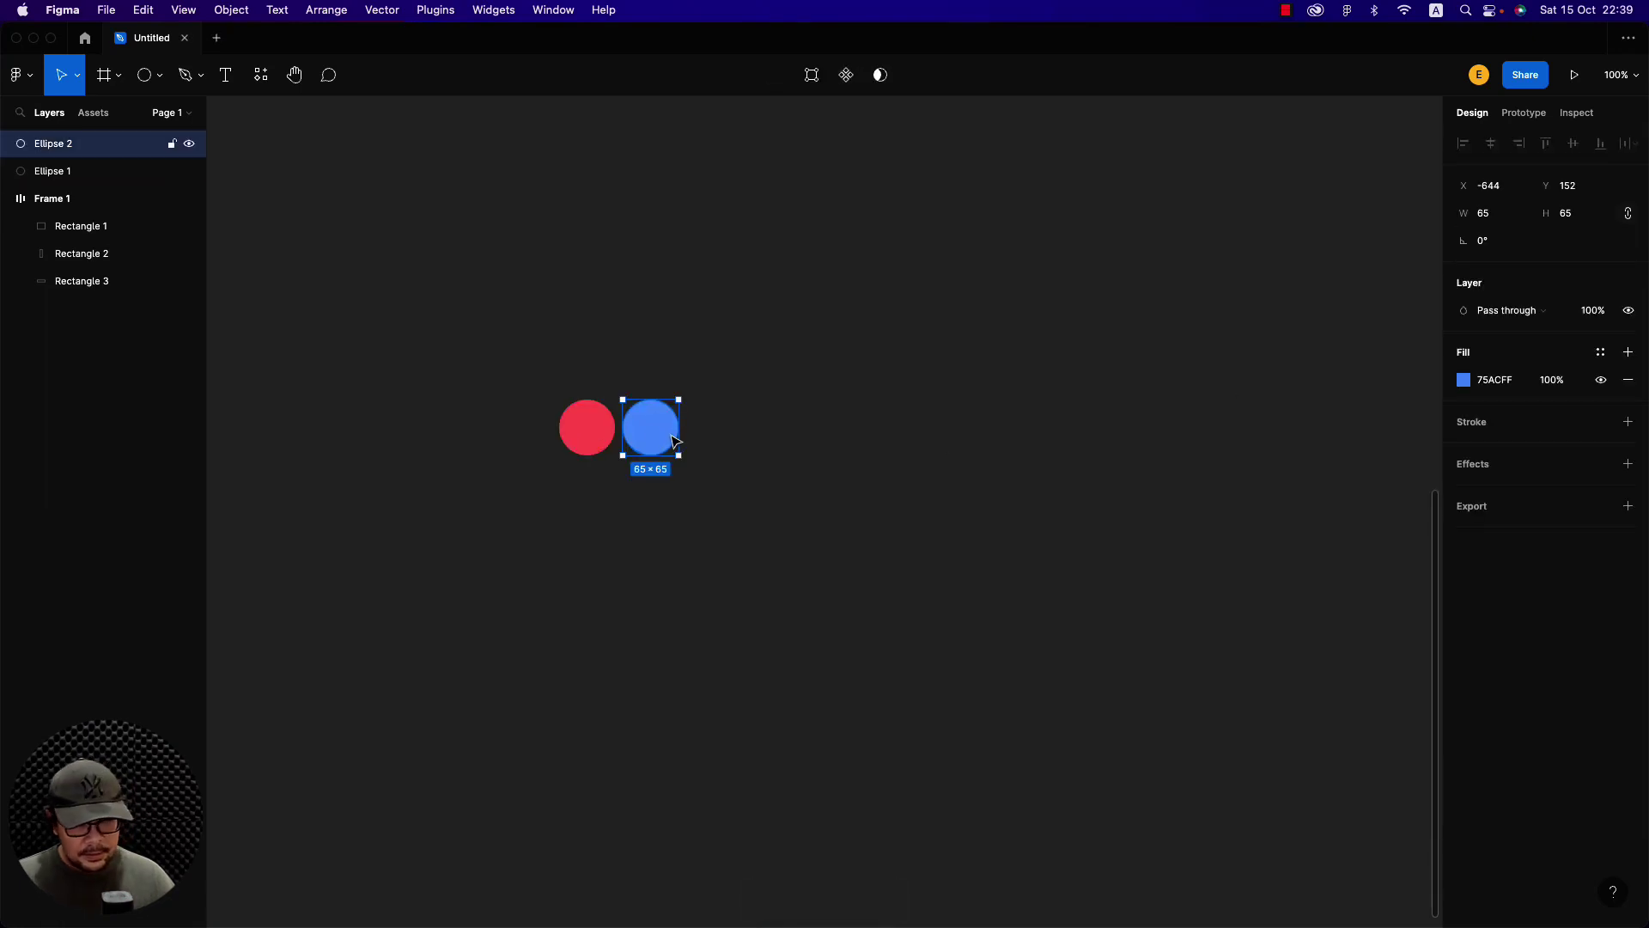
{"action": "key", "text": "super+d"}
{"action": "left_click_drag", "start_coordinate": [674, 441], "coordinate": [748, 442]}
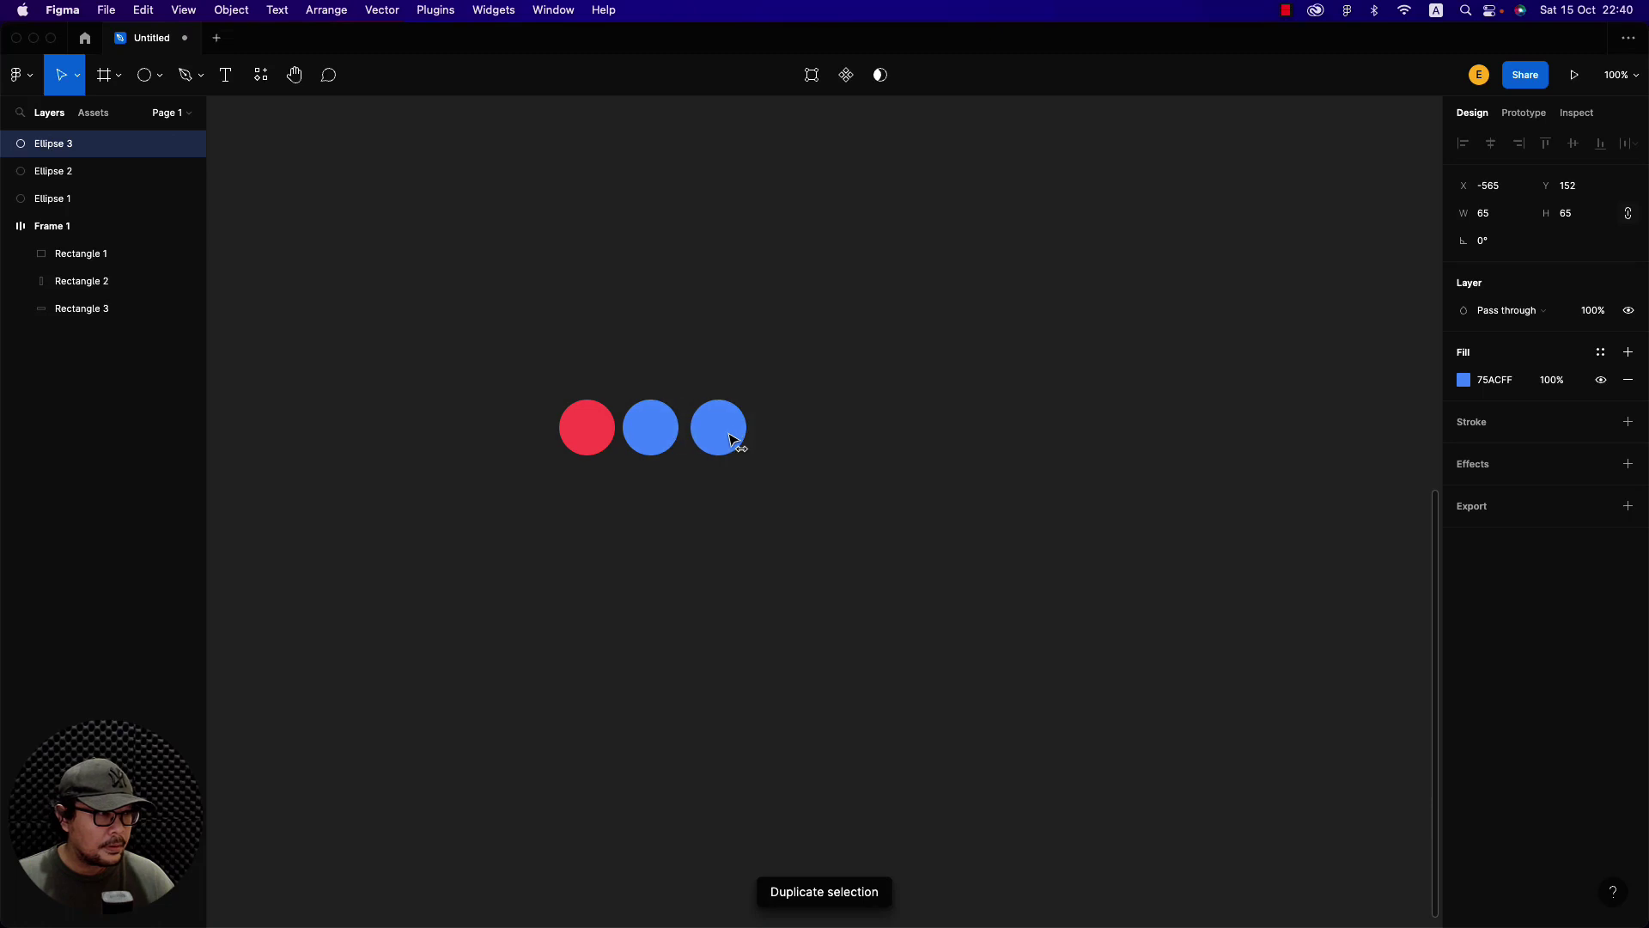
{"action": "left_click", "coordinate": [1463, 379]}
{"action": "left_click_drag", "start_coordinate": [1371, 627], "coordinate": [1409, 628]}
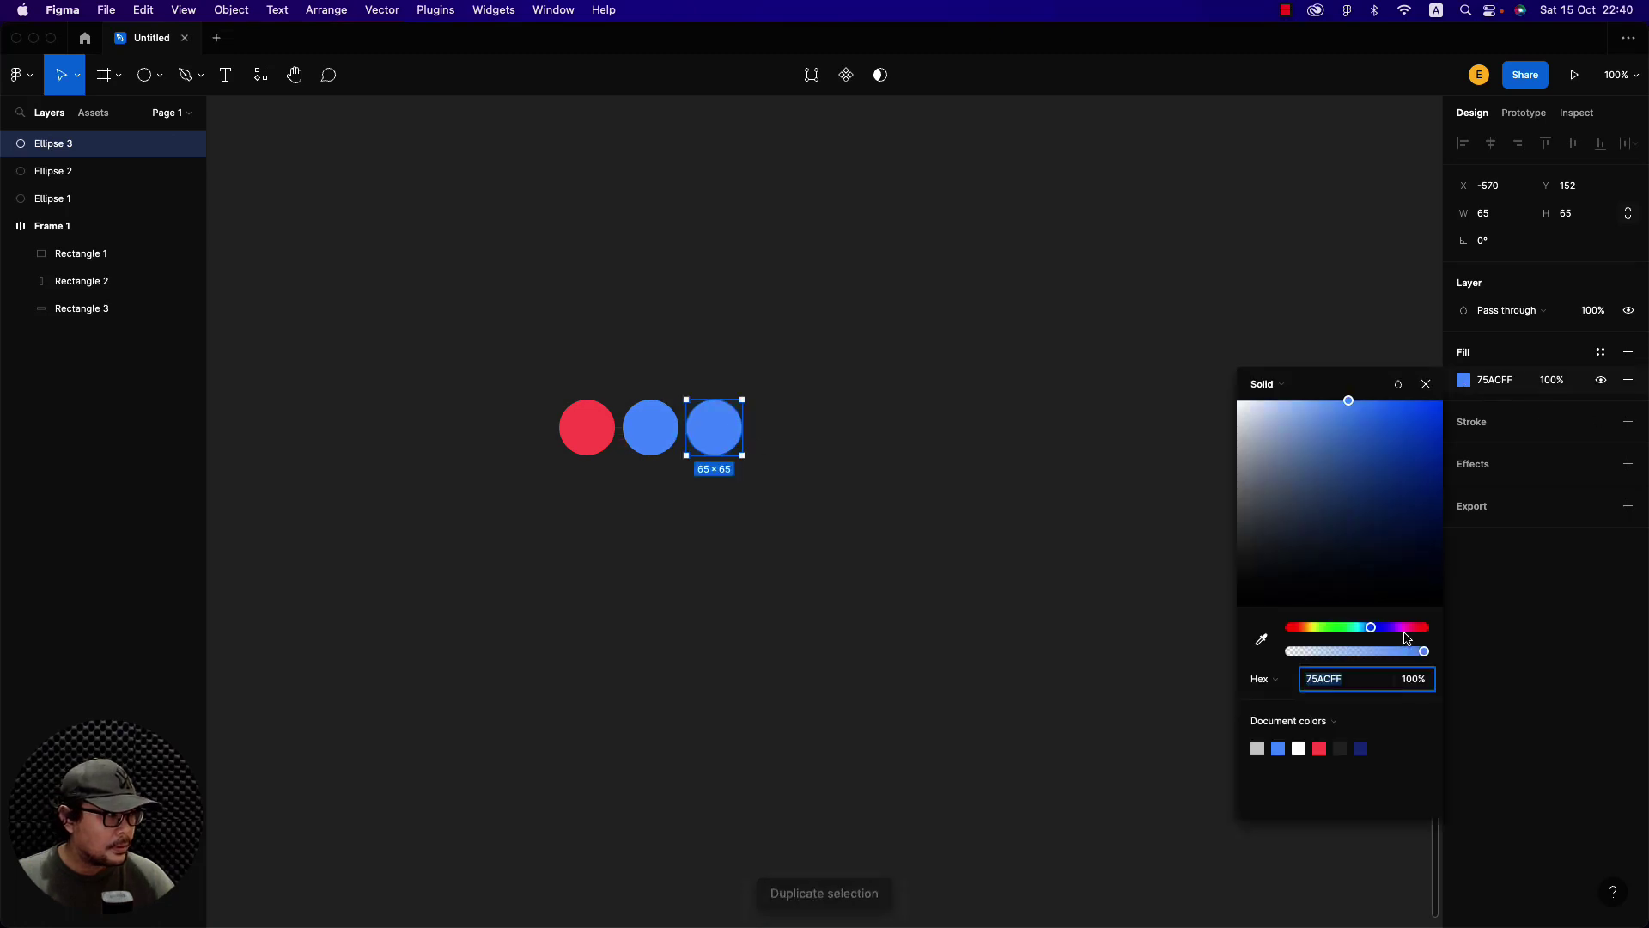
{"action": "left_click", "coordinate": [957, 432]}
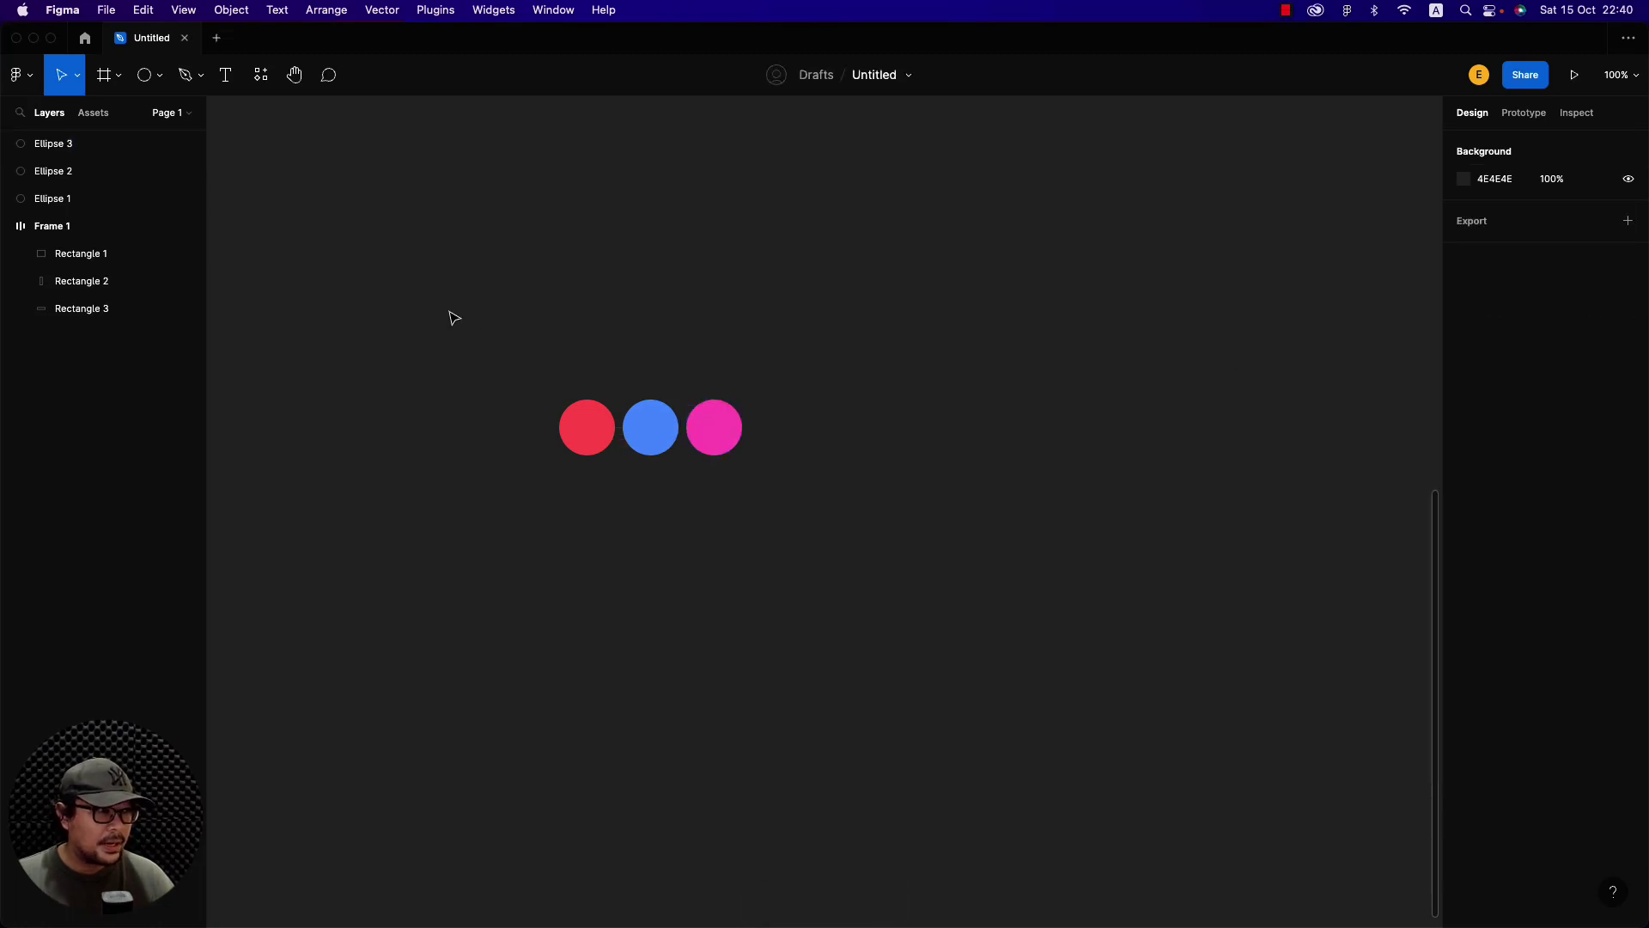
{"action": "left_click_drag", "start_coordinate": [444, 306], "coordinate": [945, 569]}
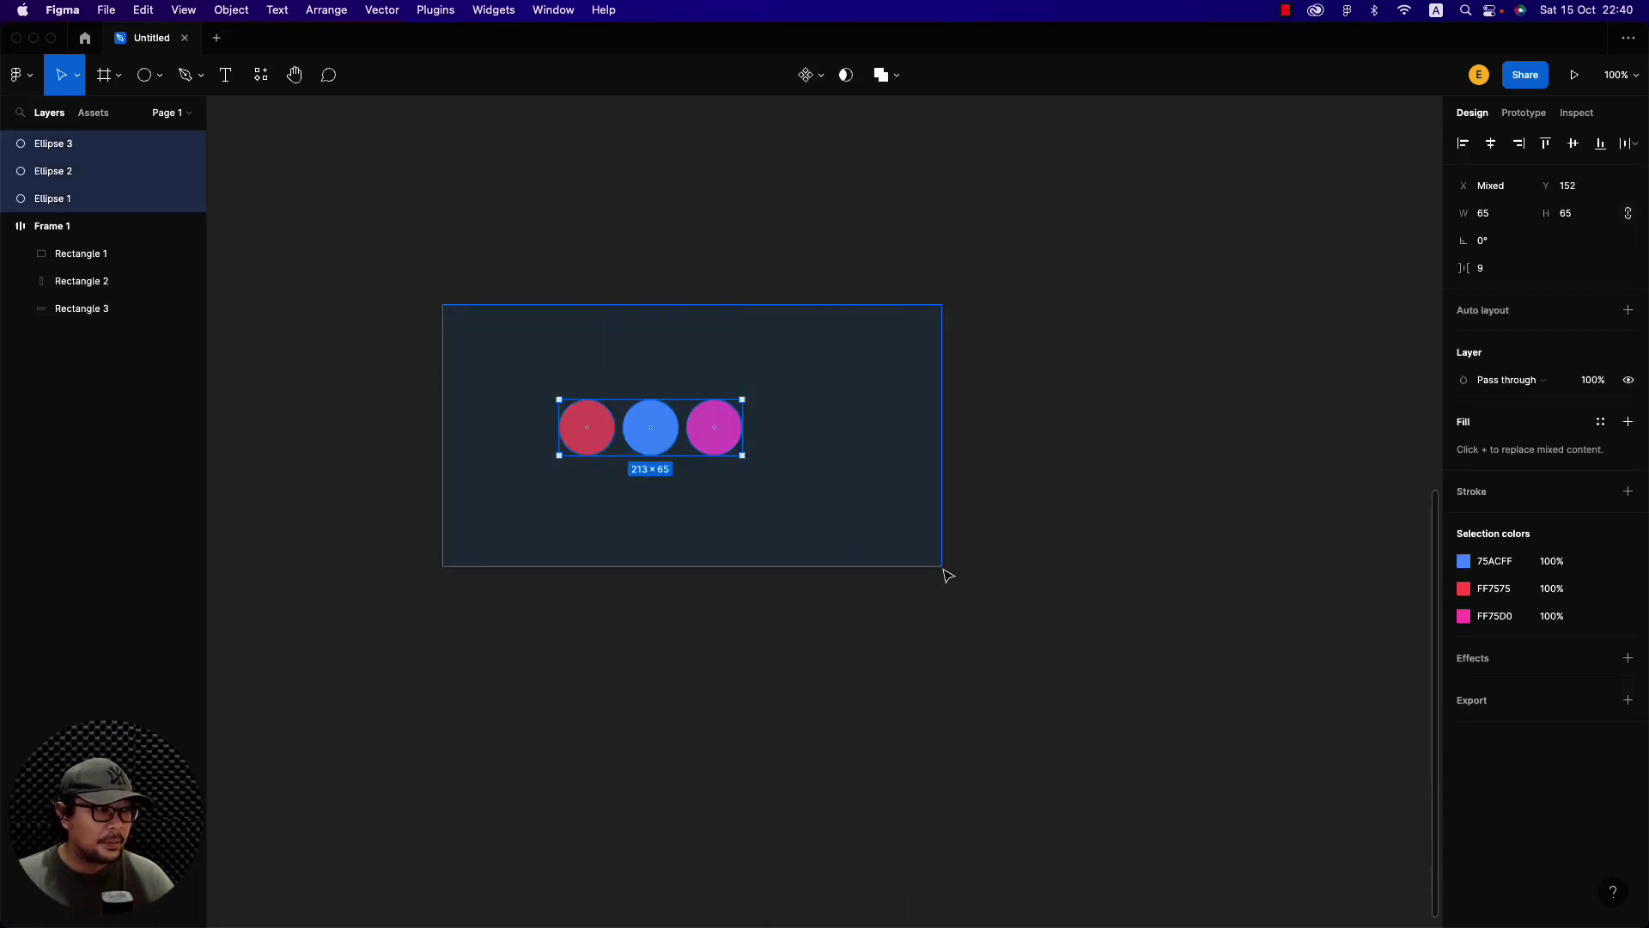
Wrap the three circles in a horizontal auto layout frame, Frame 2
{"action": "left_click", "coordinate": [1488, 316]}
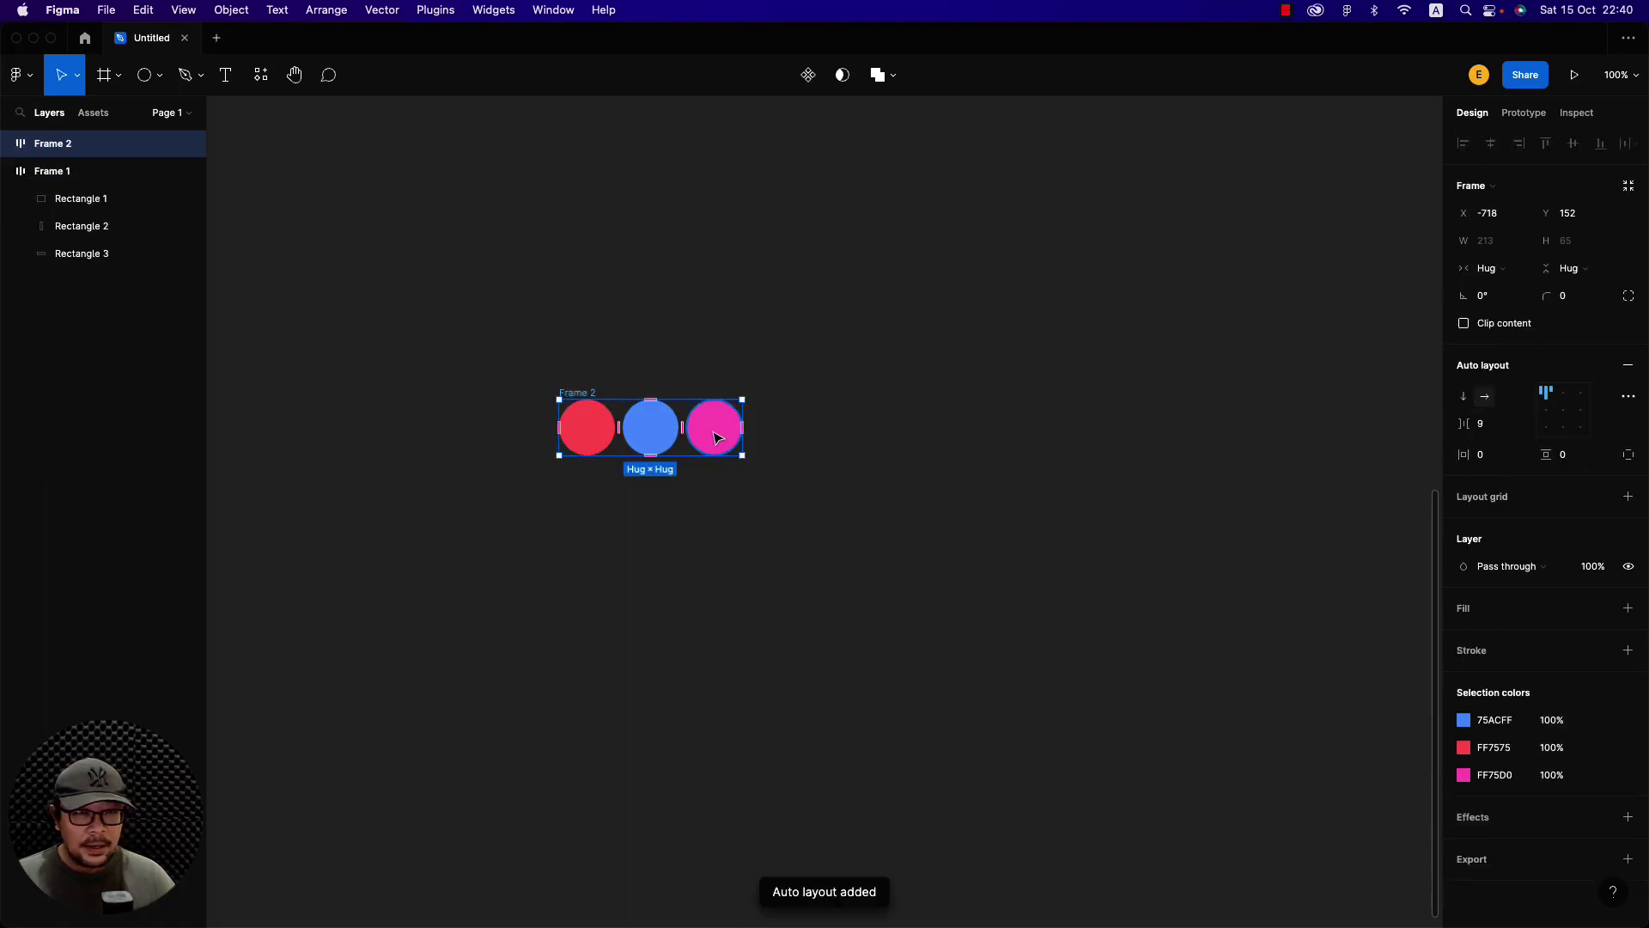
{"action": "left_click", "coordinate": [1629, 395]}
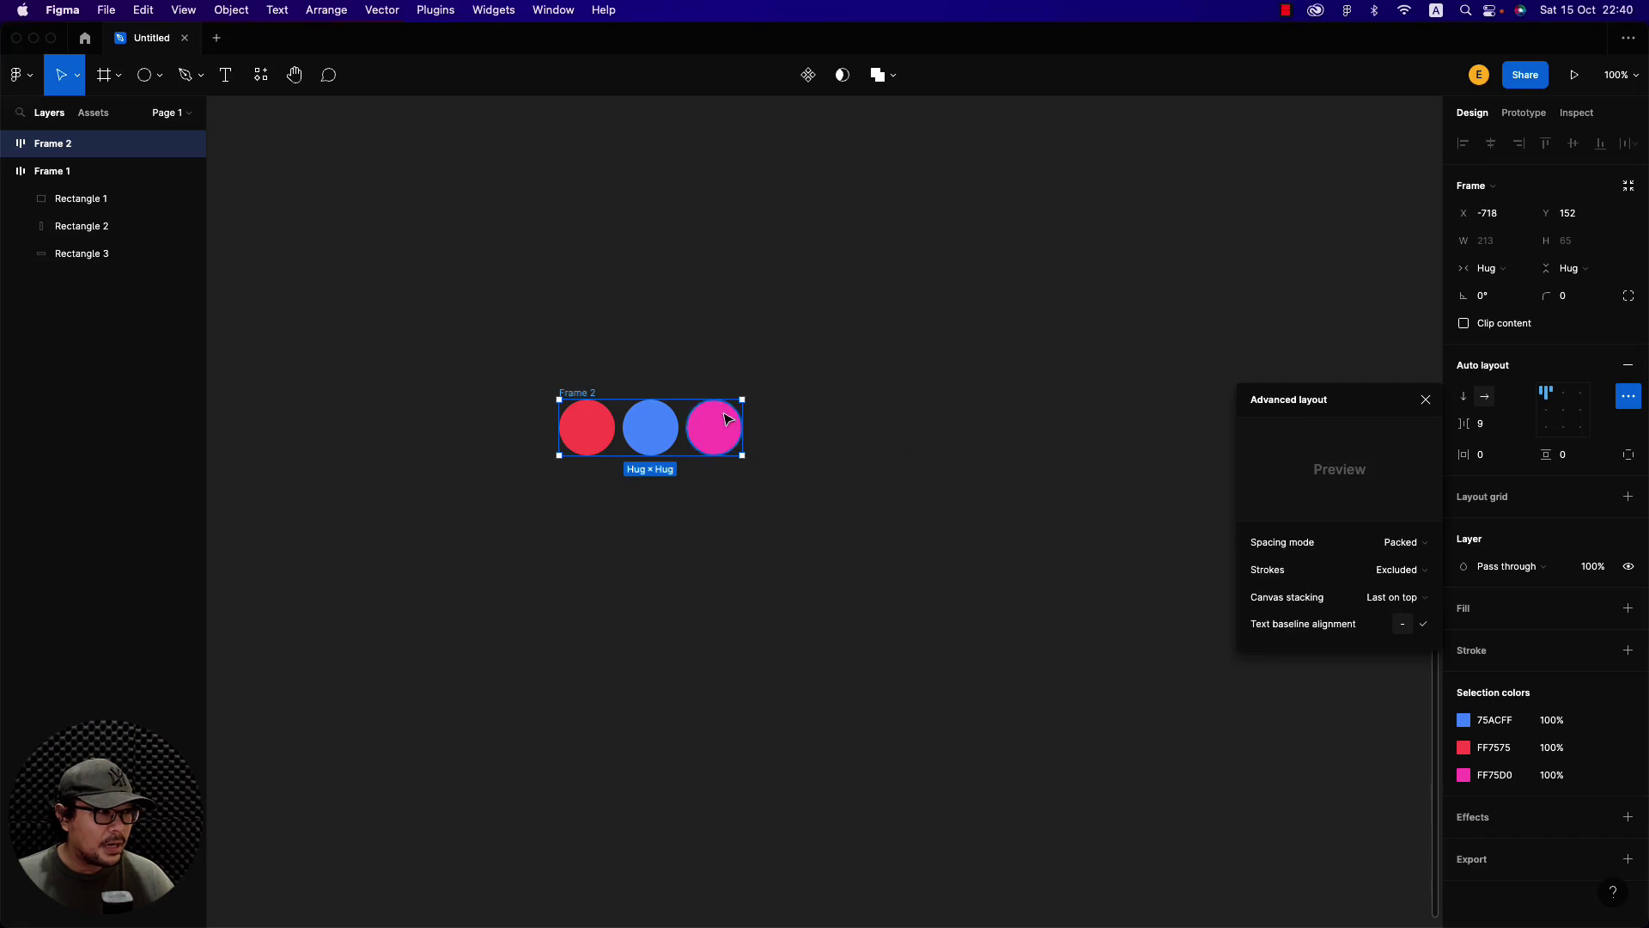
{"action": "left_click", "coordinate": [842, 456]}
{"action": "left_click", "coordinate": [589, 395]}
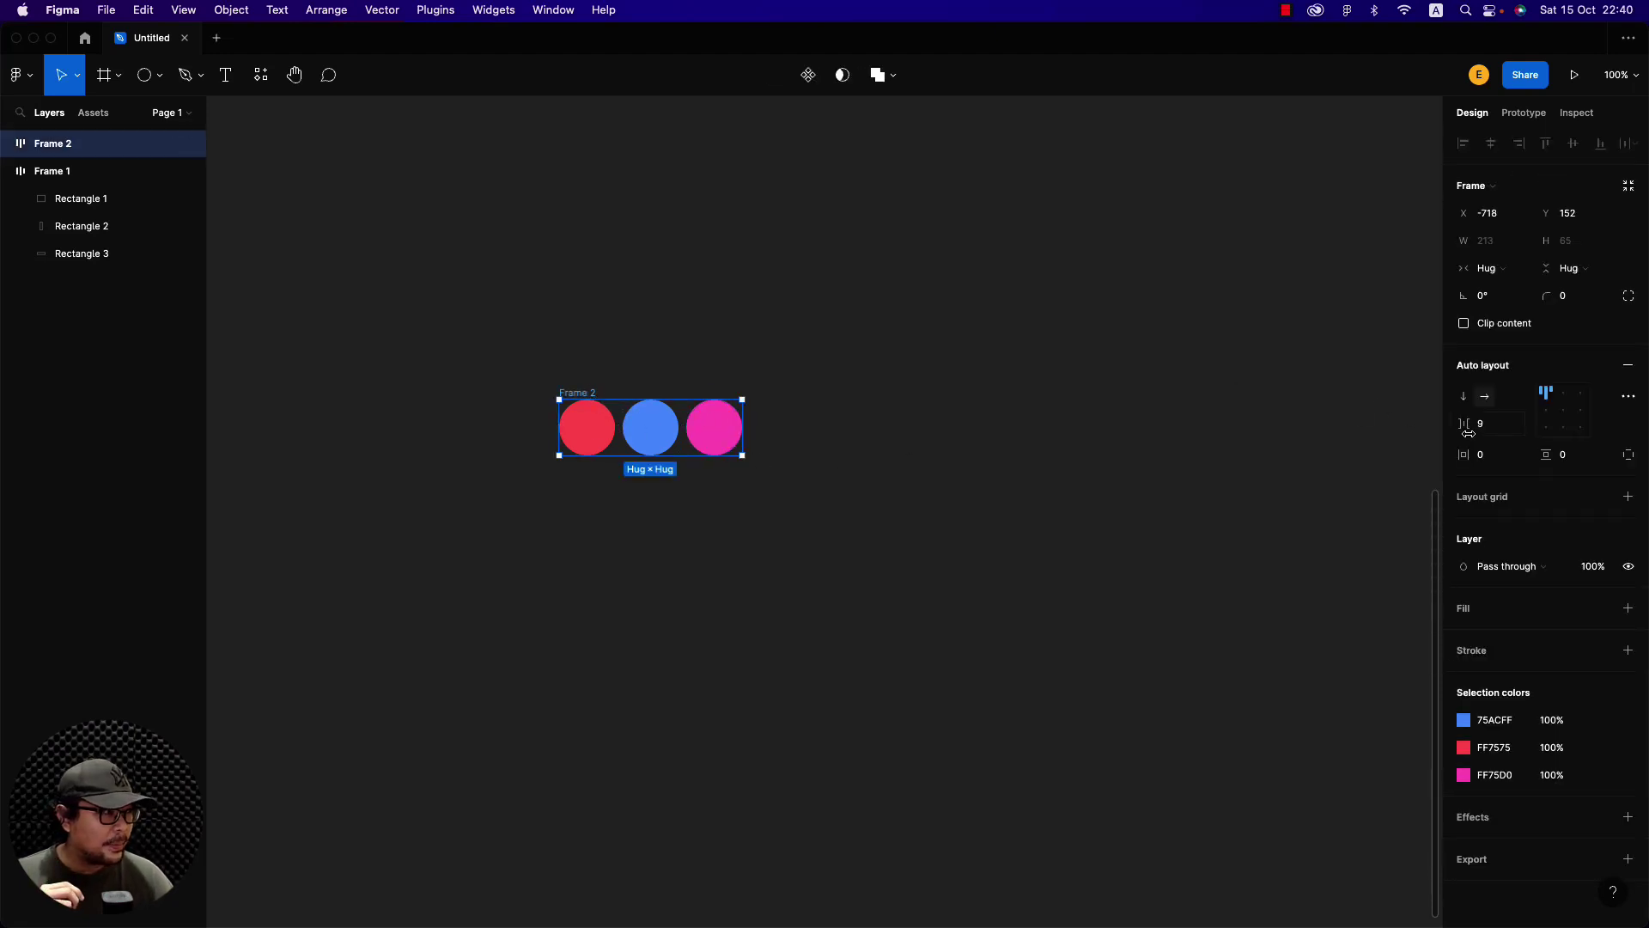
Set Frame 2's item spacing to -18 so the circles overlap, and bring up advanced layout
{"action": "left_click_drag", "start_coordinate": [1468, 433], "coordinate": [1423, 428]}
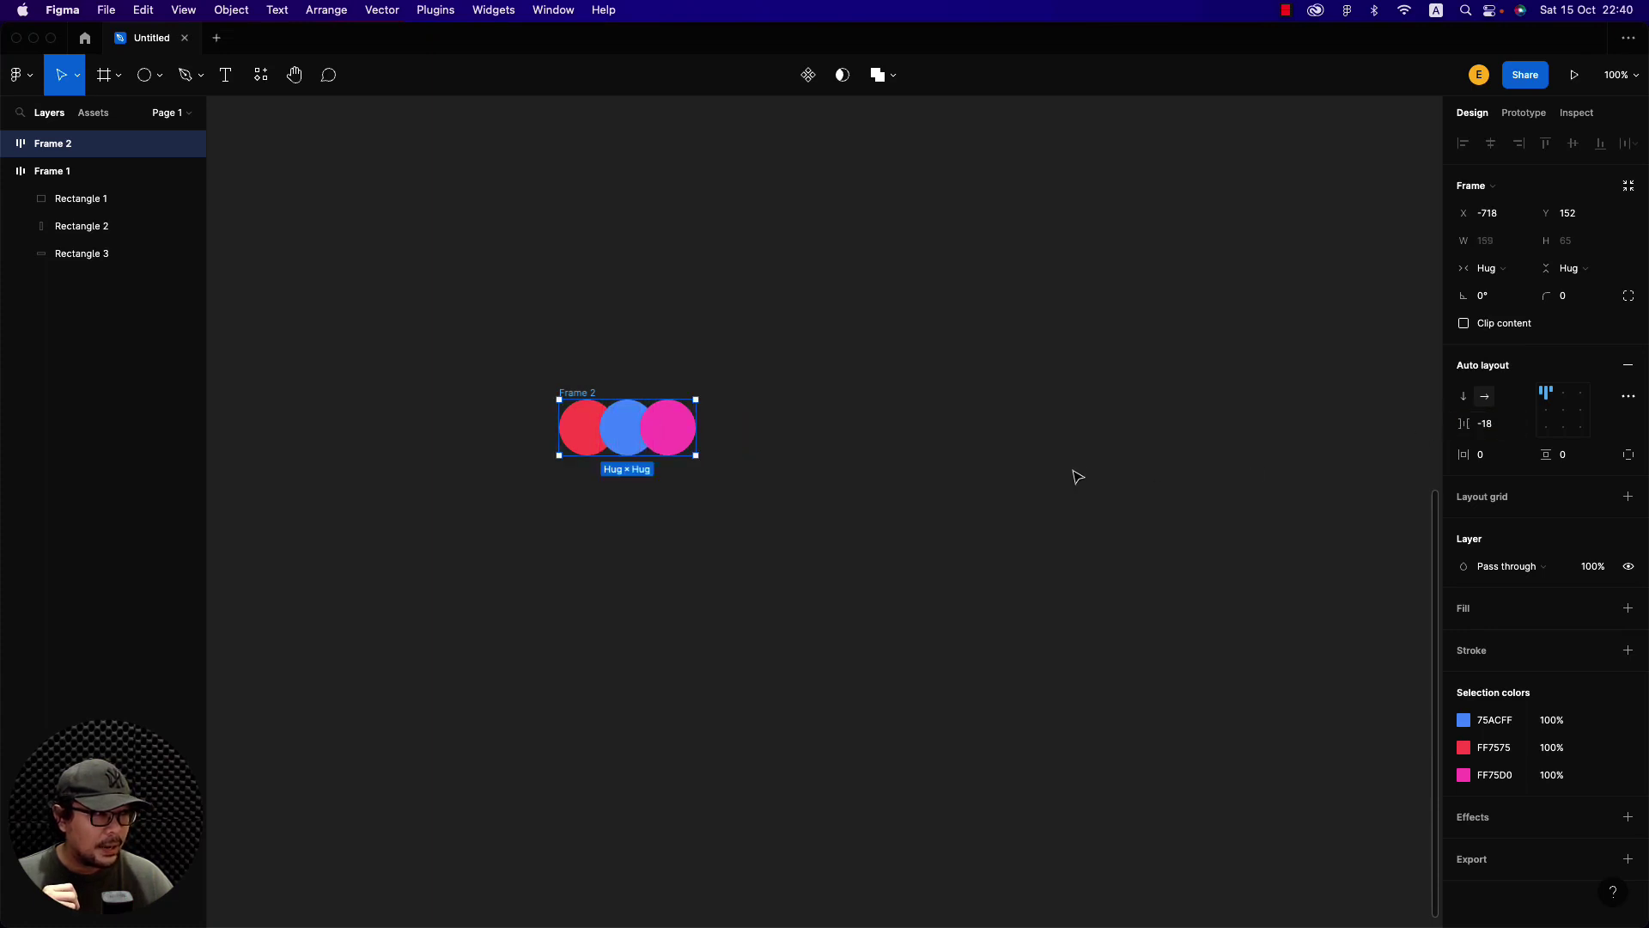
{"action": "left_click", "coordinate": [988, 460]}
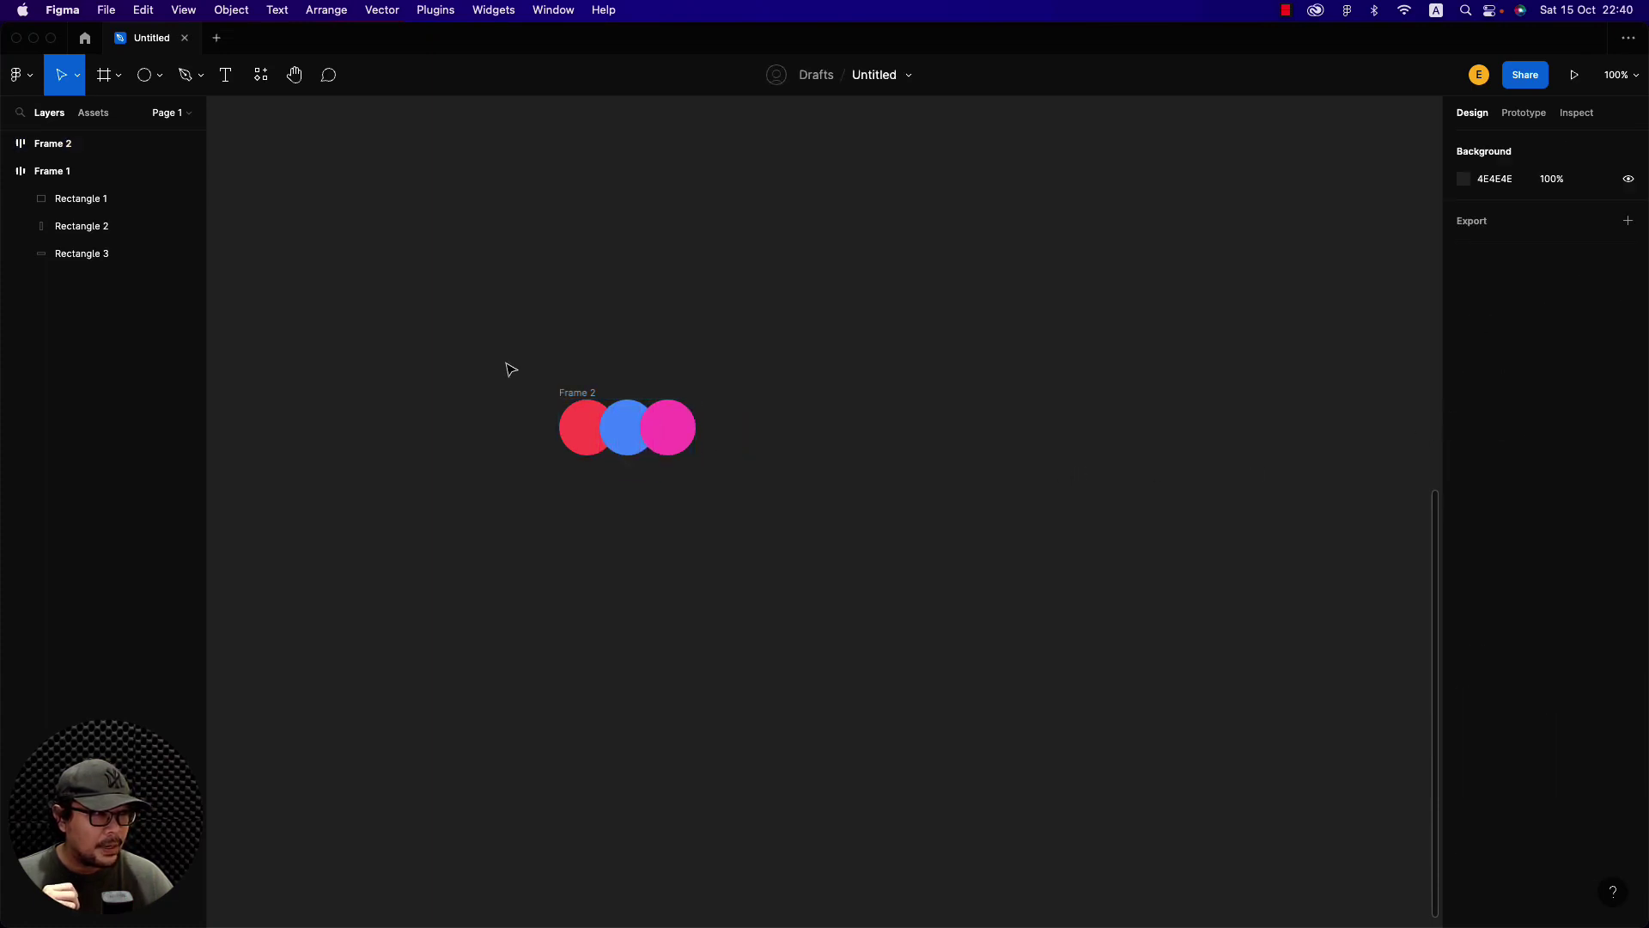
{"action": "left_click", "coordinate": [581, 395]}
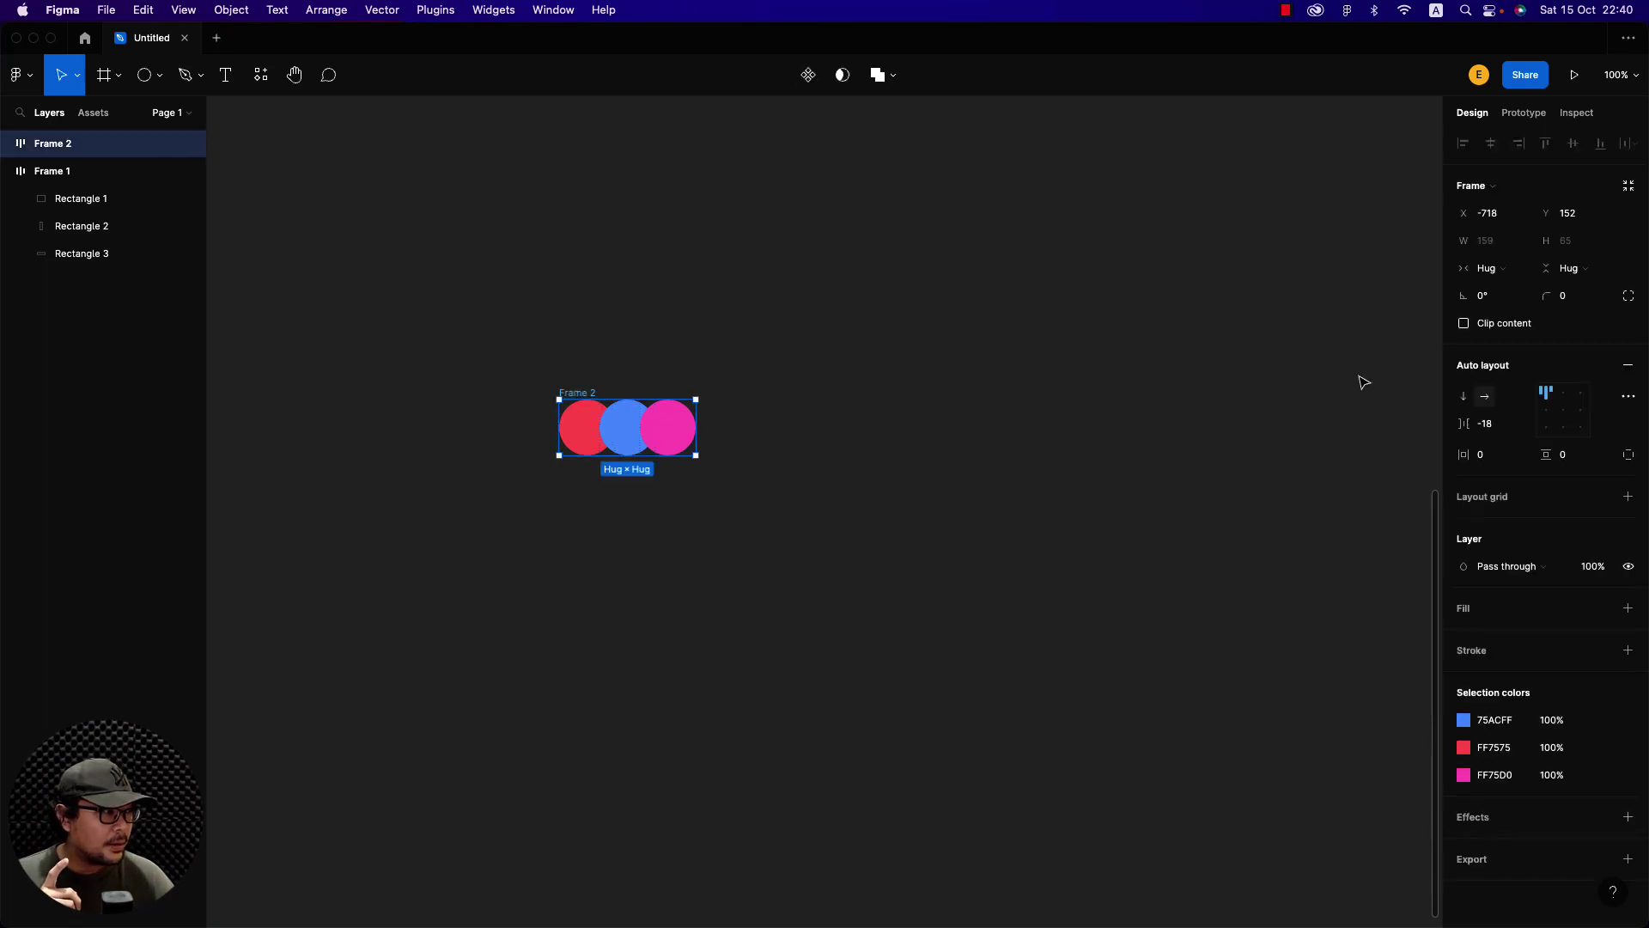
{"action": "left_click", "coordinate": [1630, 398]}
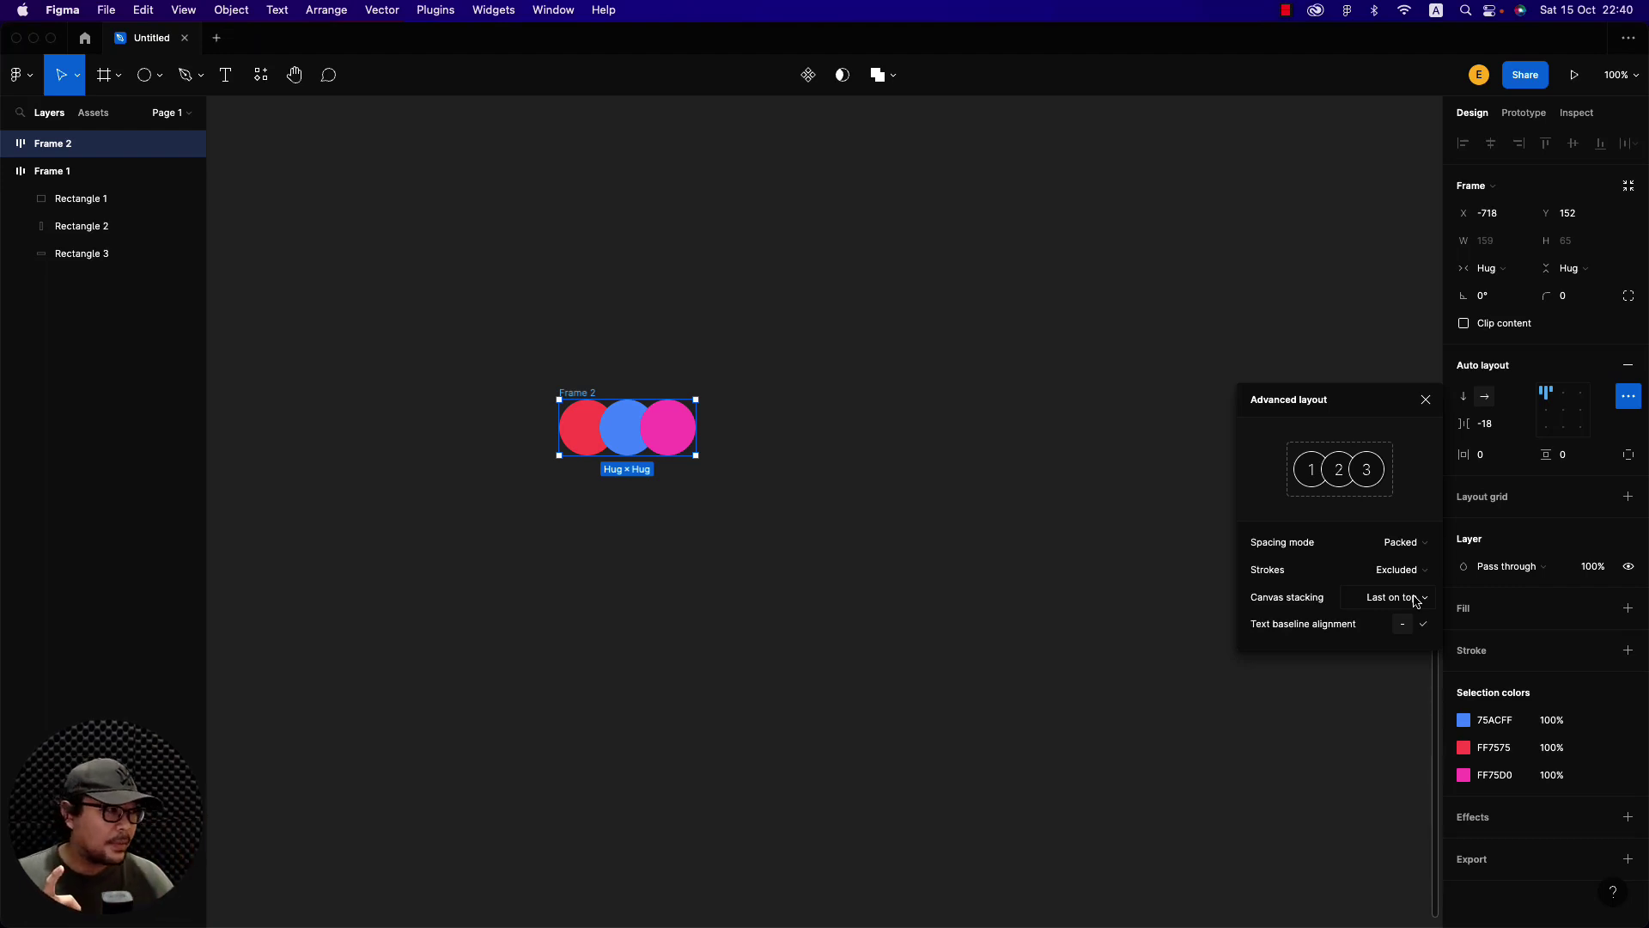
Set Frame 2's canvas stacking to First on top and move the frame up and right
{"action": "left_click", "coordinate": [1422, 604]}
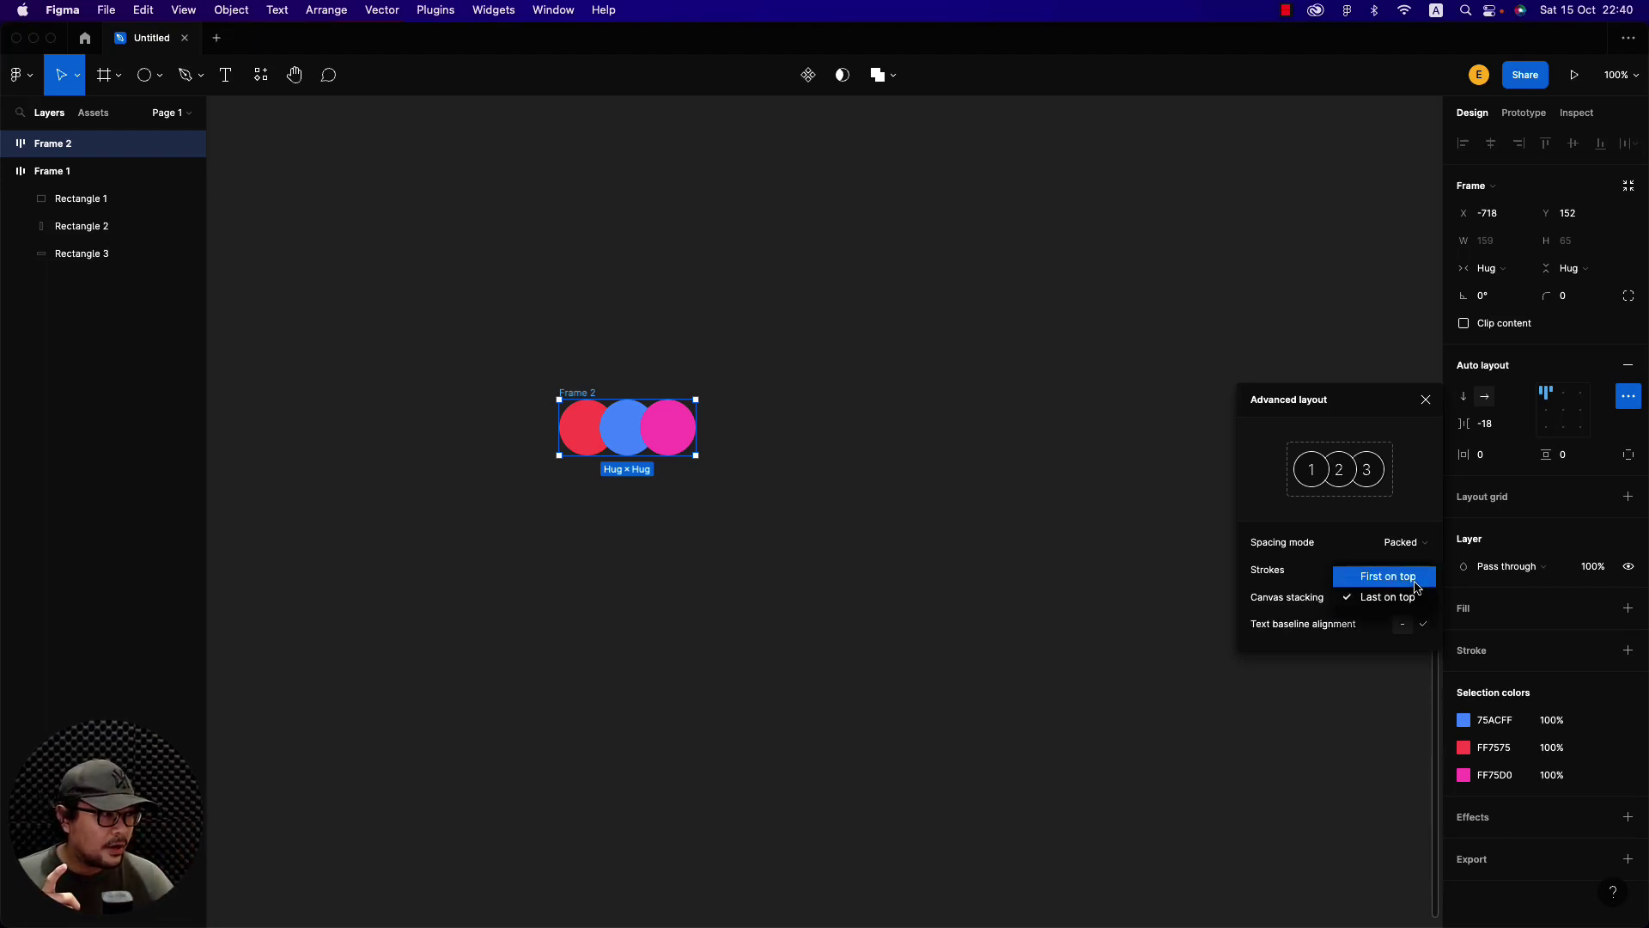
{"action": "left_click", "coordinate": [1417, 585]}
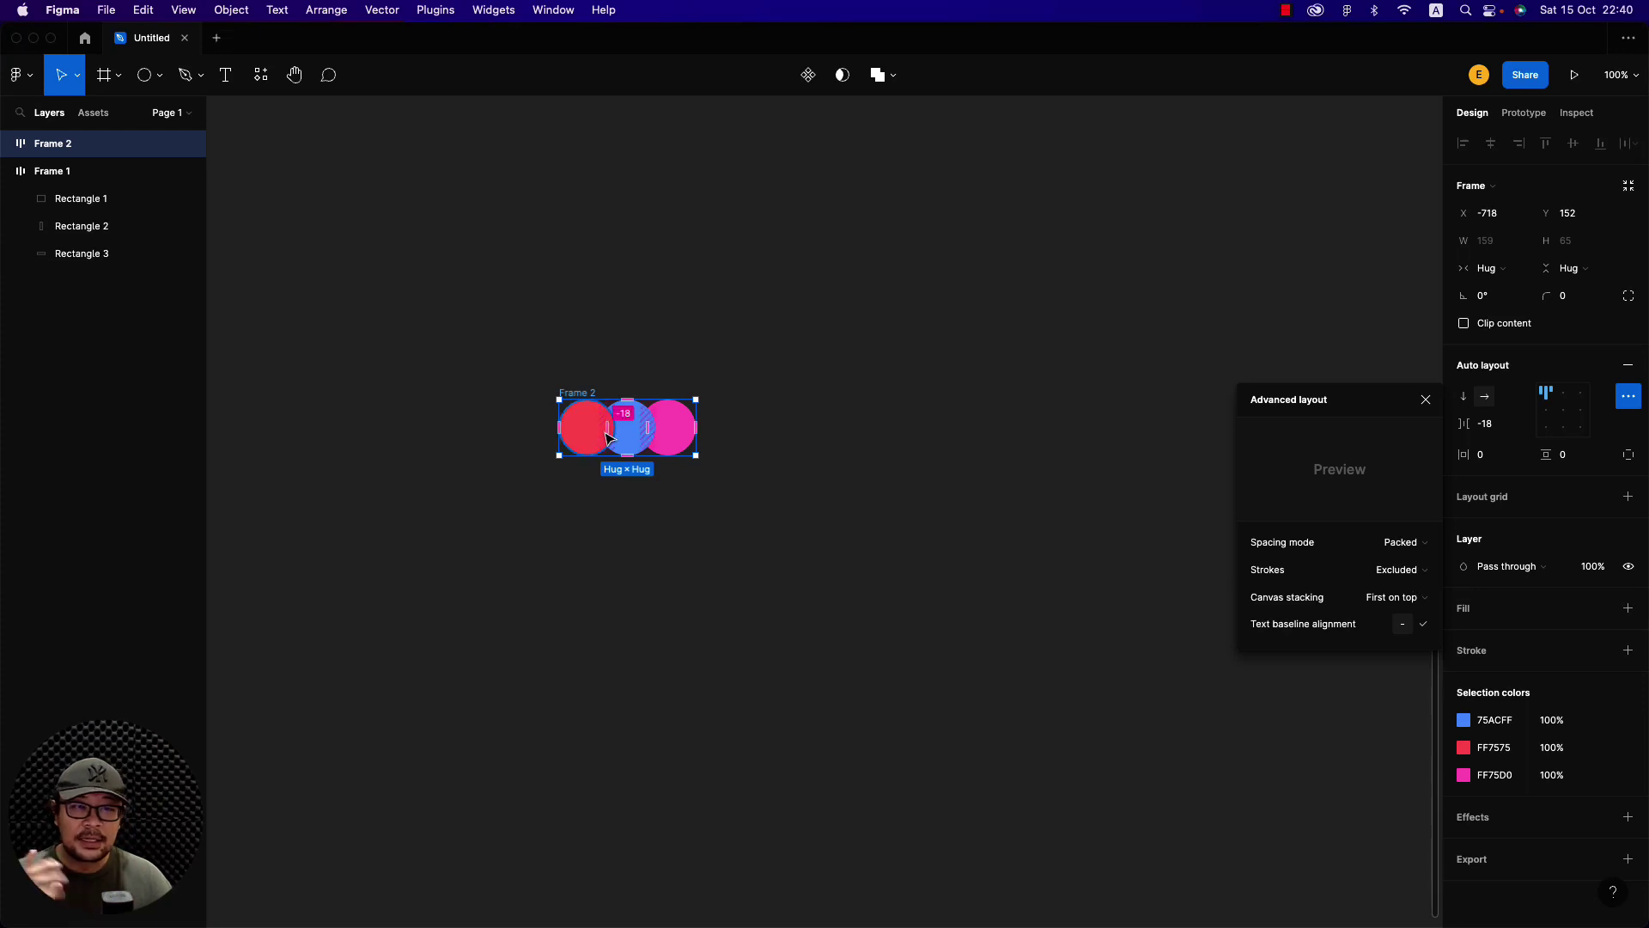
{"action": "left_click", "coordinate": [1421, 601]}
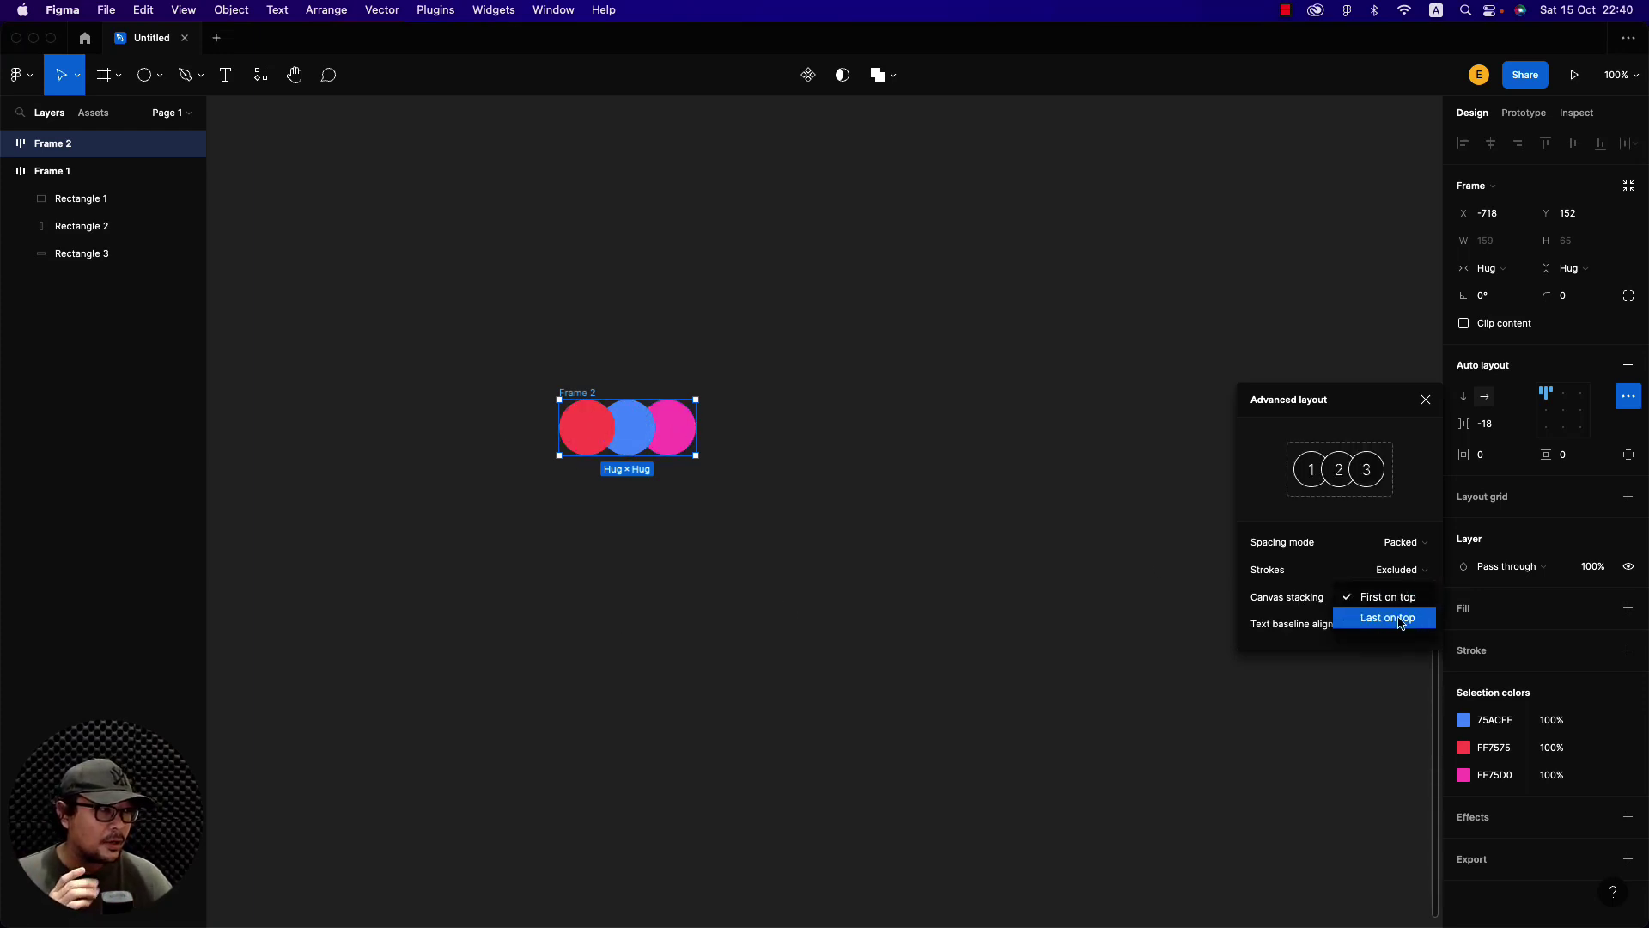
{"action": "left_click", "coordinate": [1401, 622]}
{"action": "left_click", "coordinate": [1405, 597]}
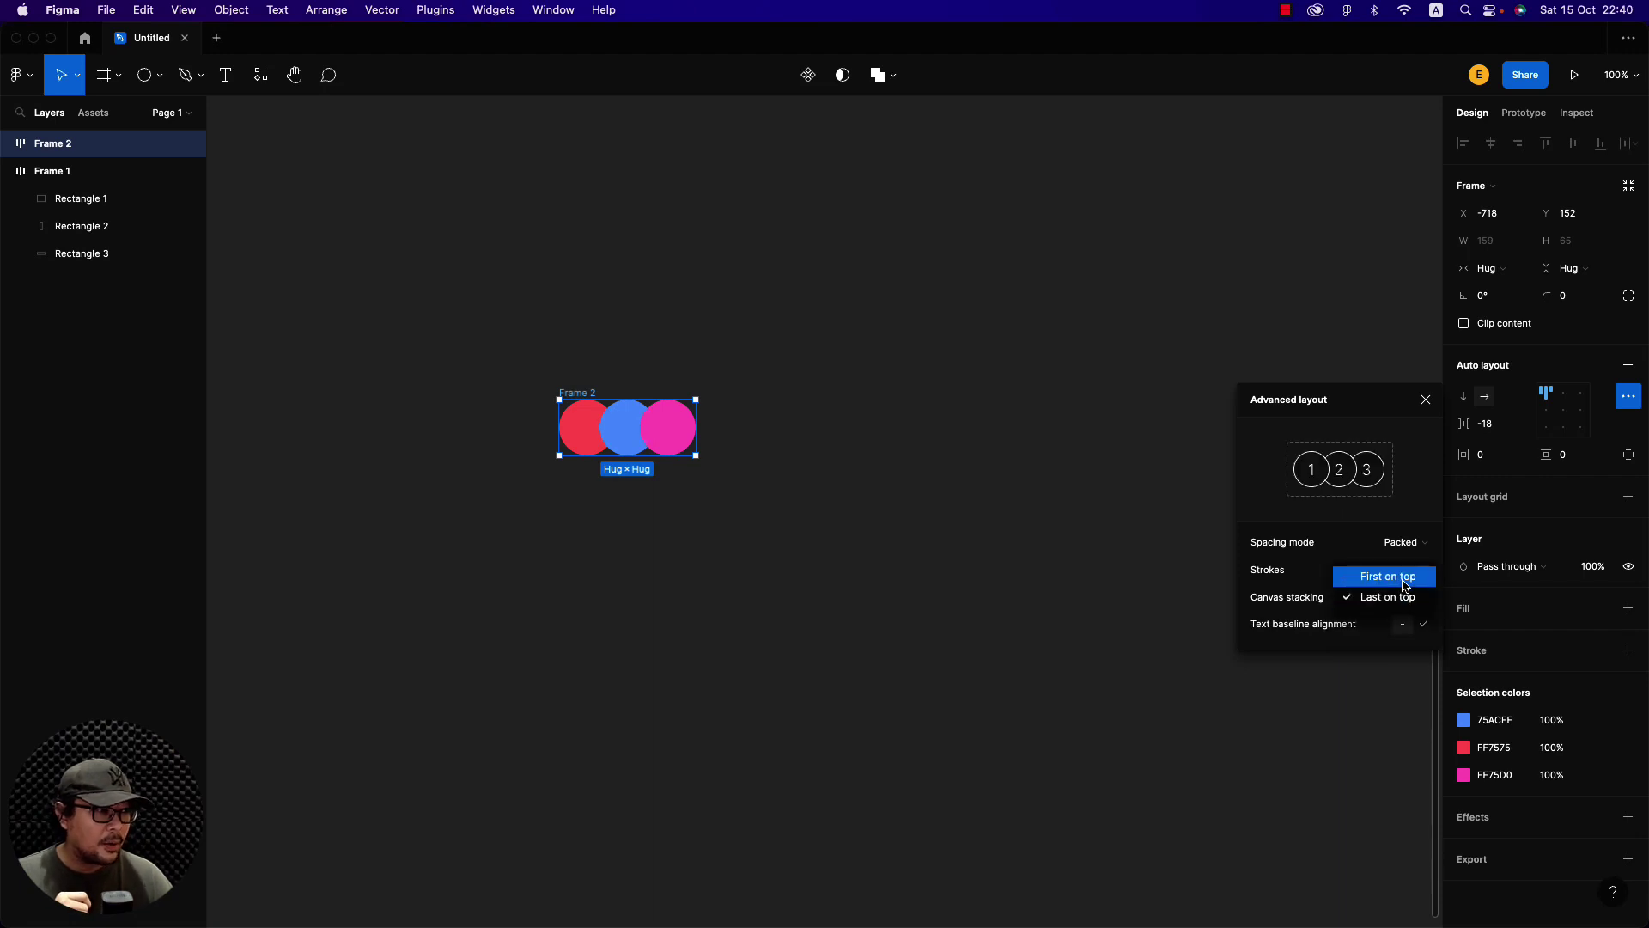
{"action": "left_click", "coordinate": [1405, 577]}
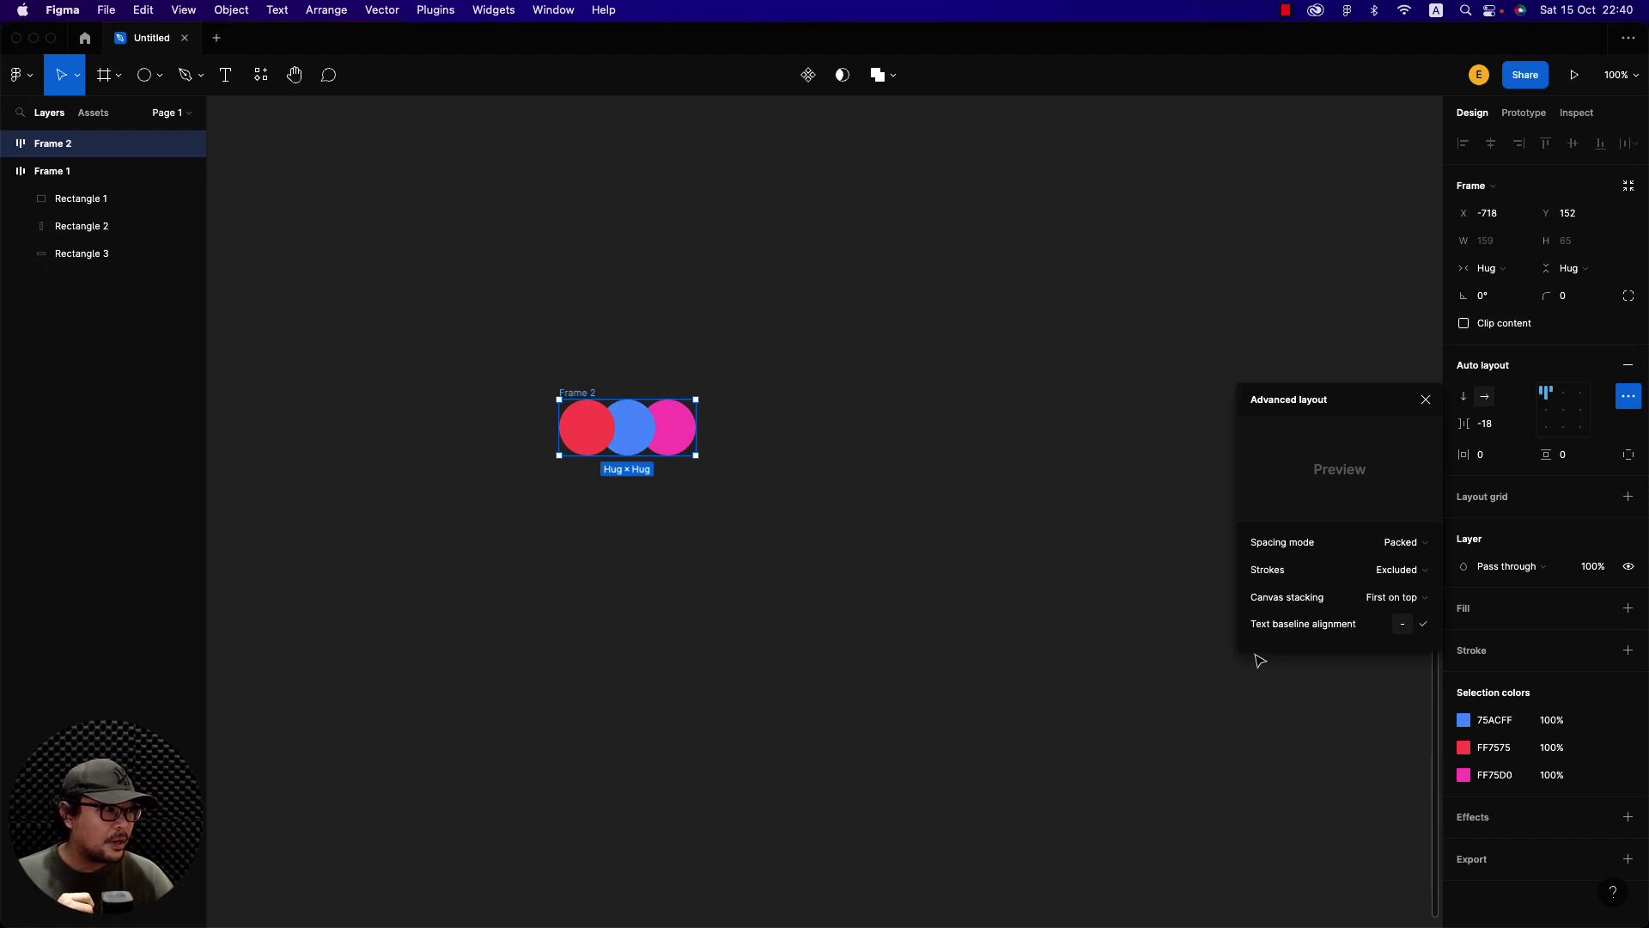
{"action": "mouse_move", "coordinate": [1302, 624]}
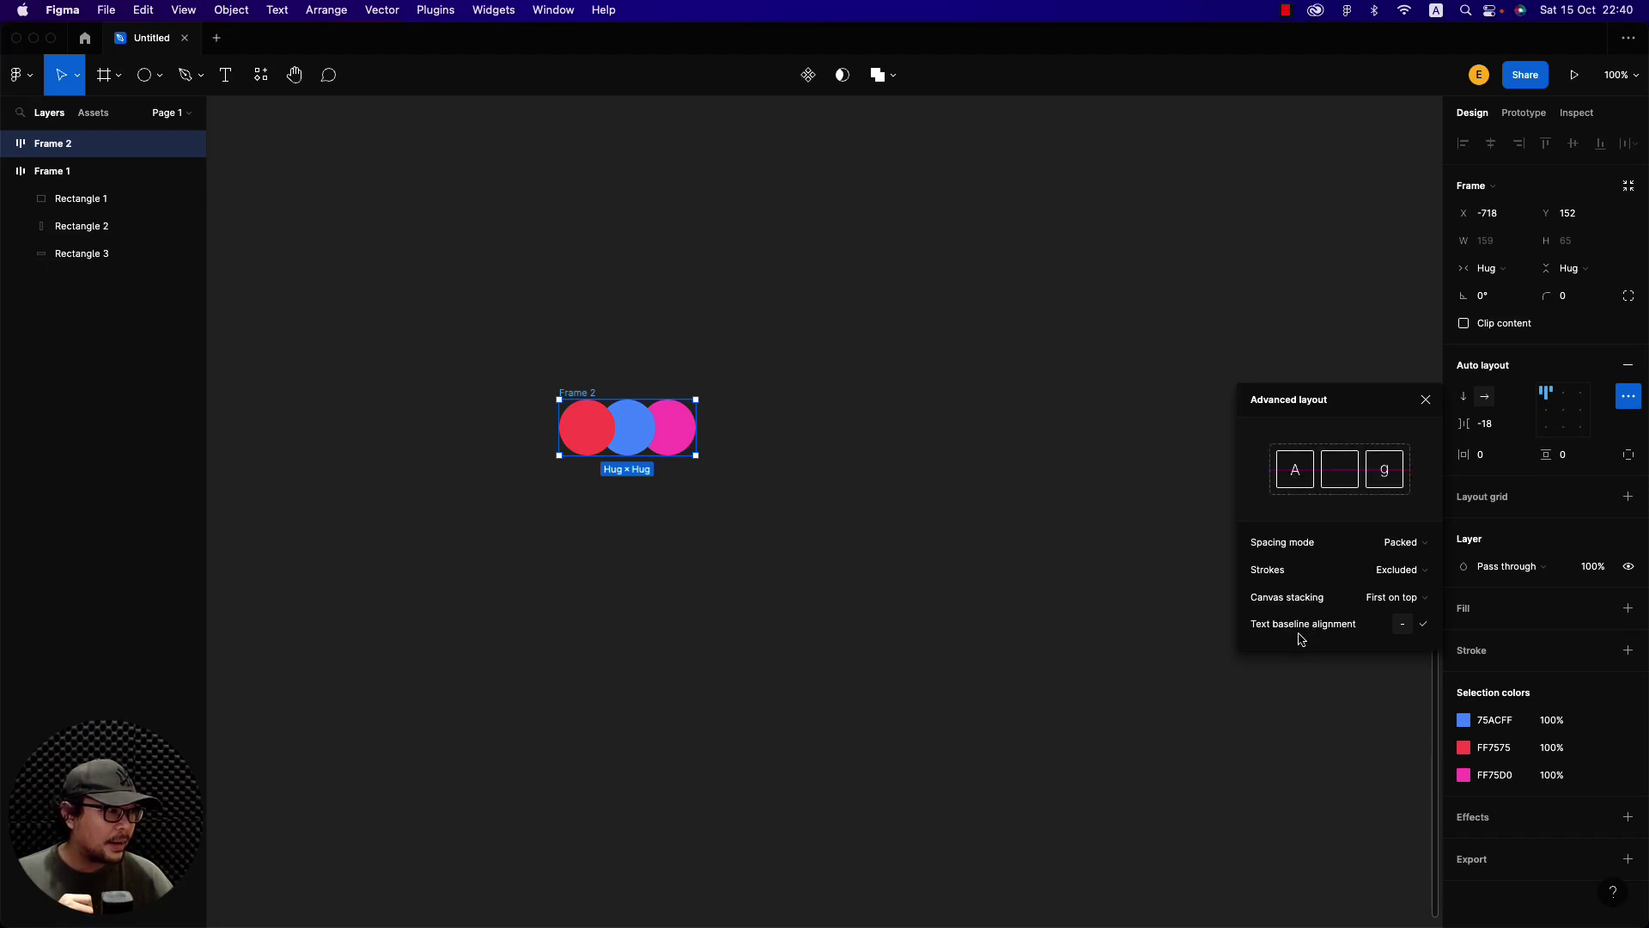
{"action": "left_click", "coordinate": [775, 636]}
{"action": "mouse_move", "coordinate": [585, 384]}
{"action": "left_mouse_down"}
{"action": "mouse_move", "coordinate": [917, 184]}
{"action": "mouse_move", "coordinate": [930, 156]}
{"action": "left_mouse_up"}
{"action": "left_click", "coordinate": [466, 227]}
Create a text layer reading 'Hello' below the circles
{"action": "key", "text": "t"}
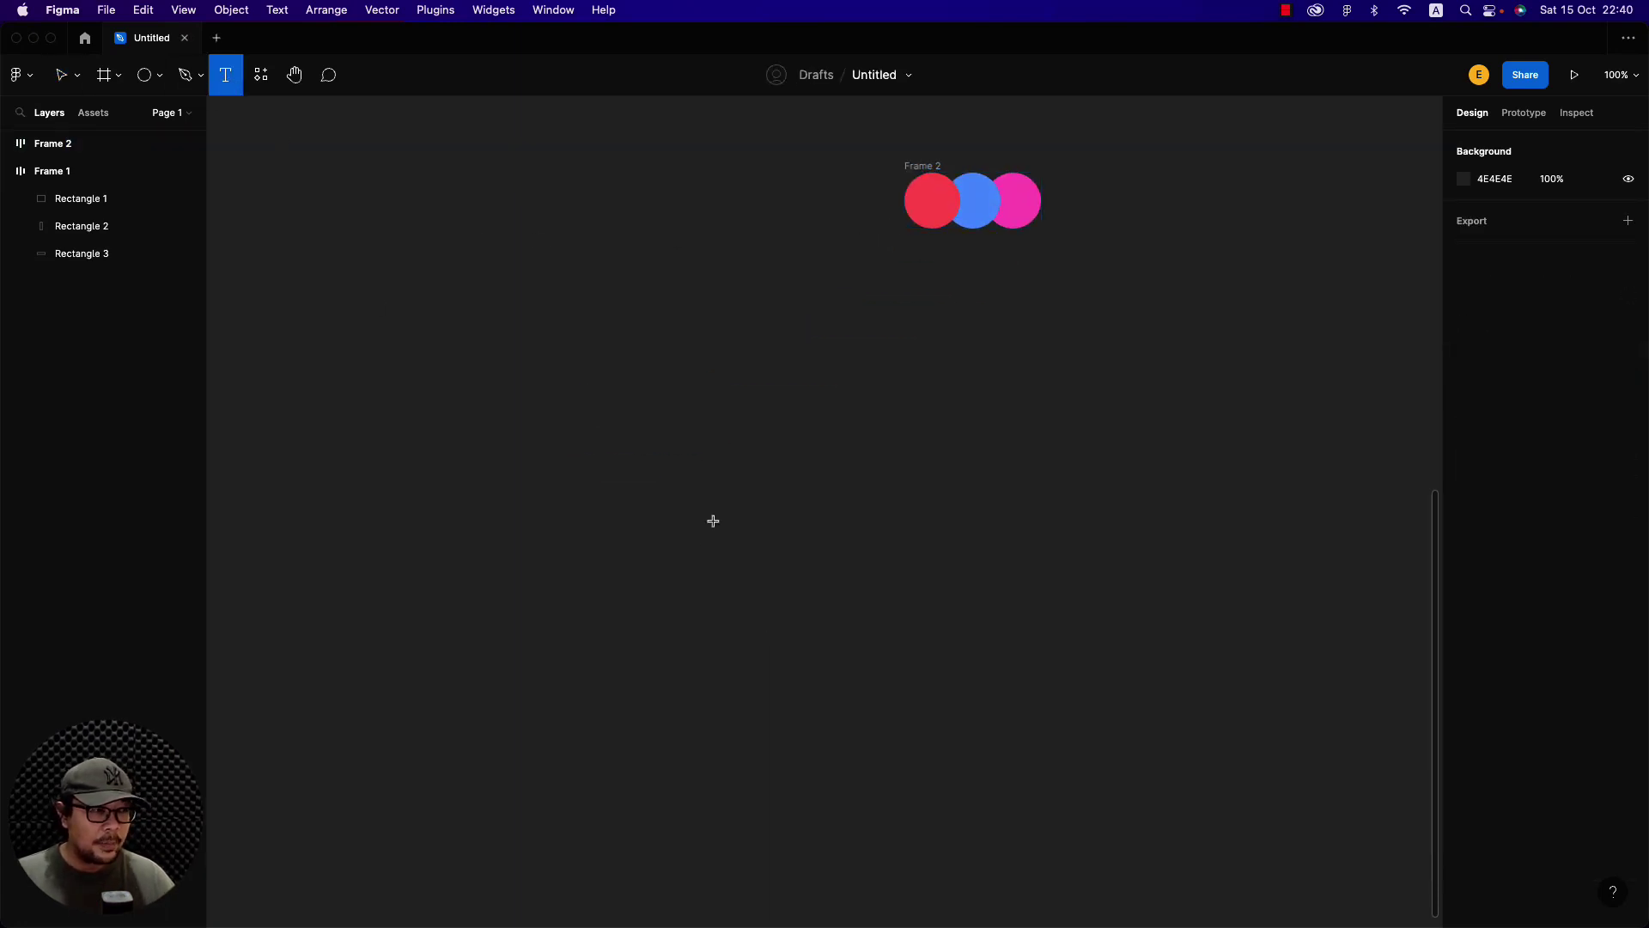
{"action": "left_click", "coordinate": [713, 521]}
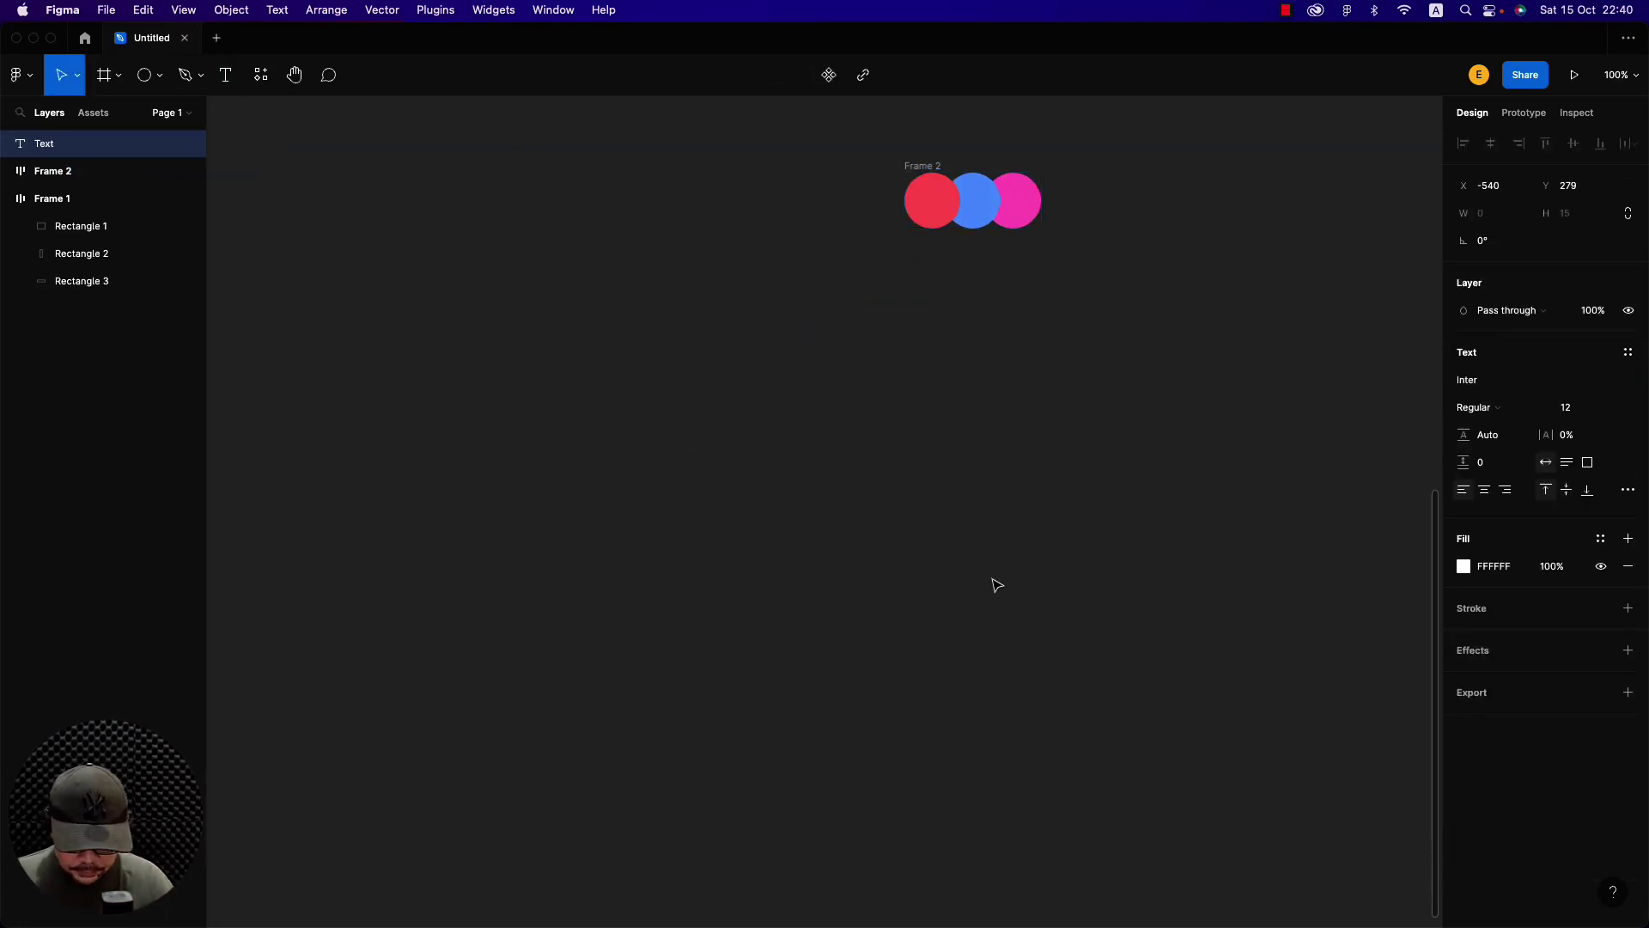
{"action": "type", "text": "Hello"}
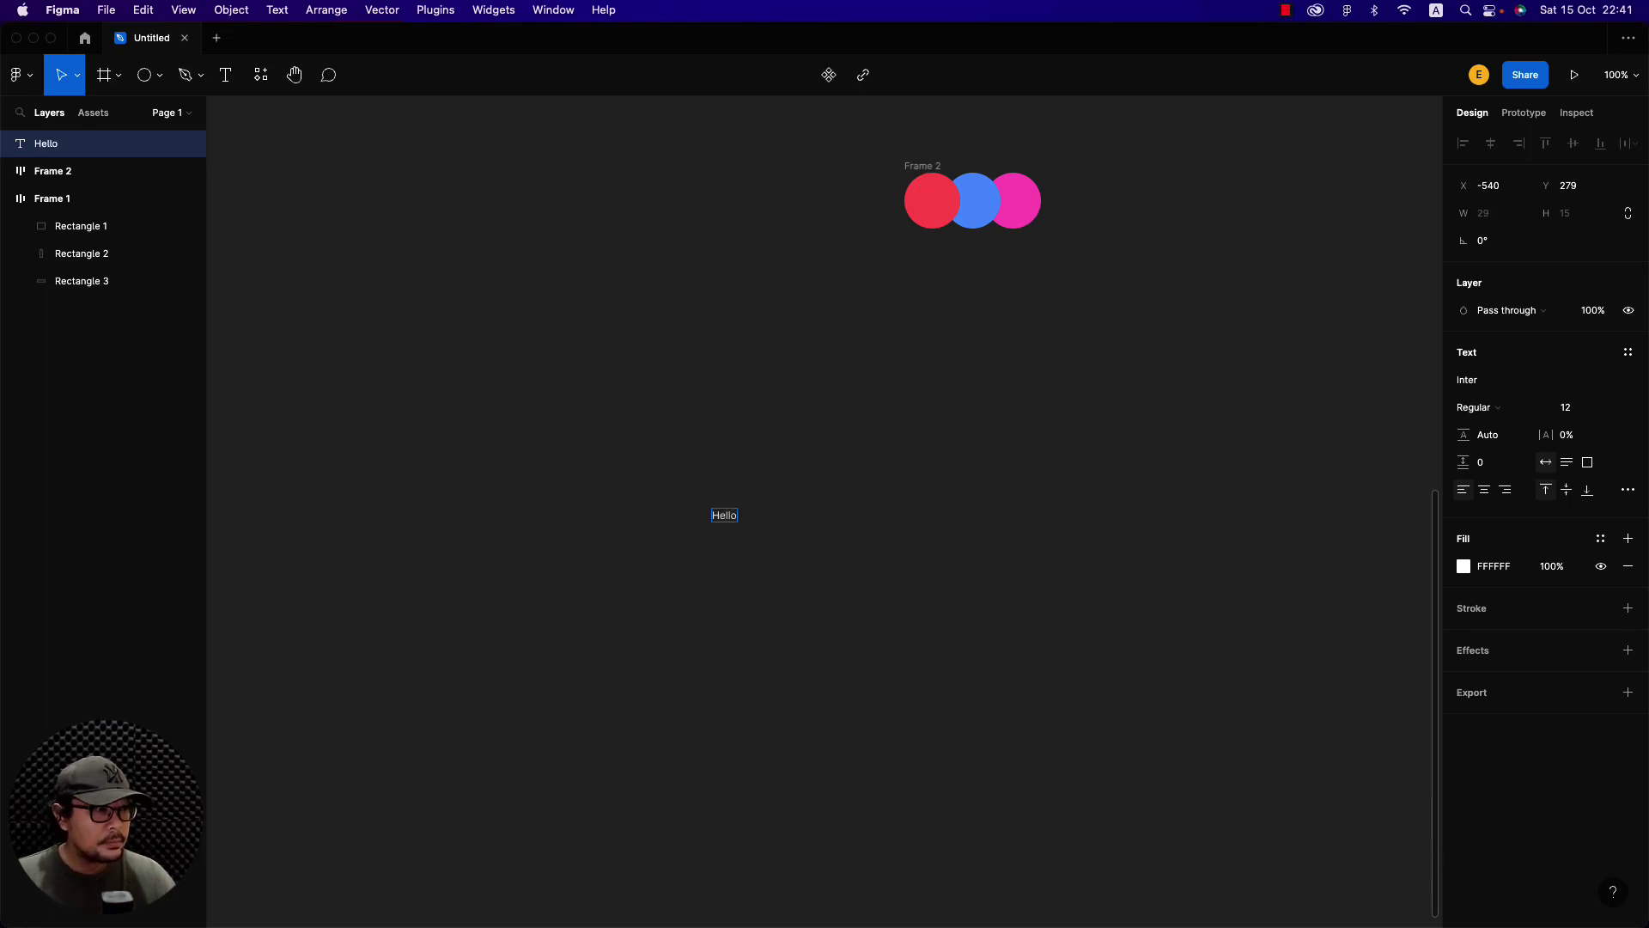
{"action": "key", "text": "Escape"}
{"action": "key", "text": "Escape"}
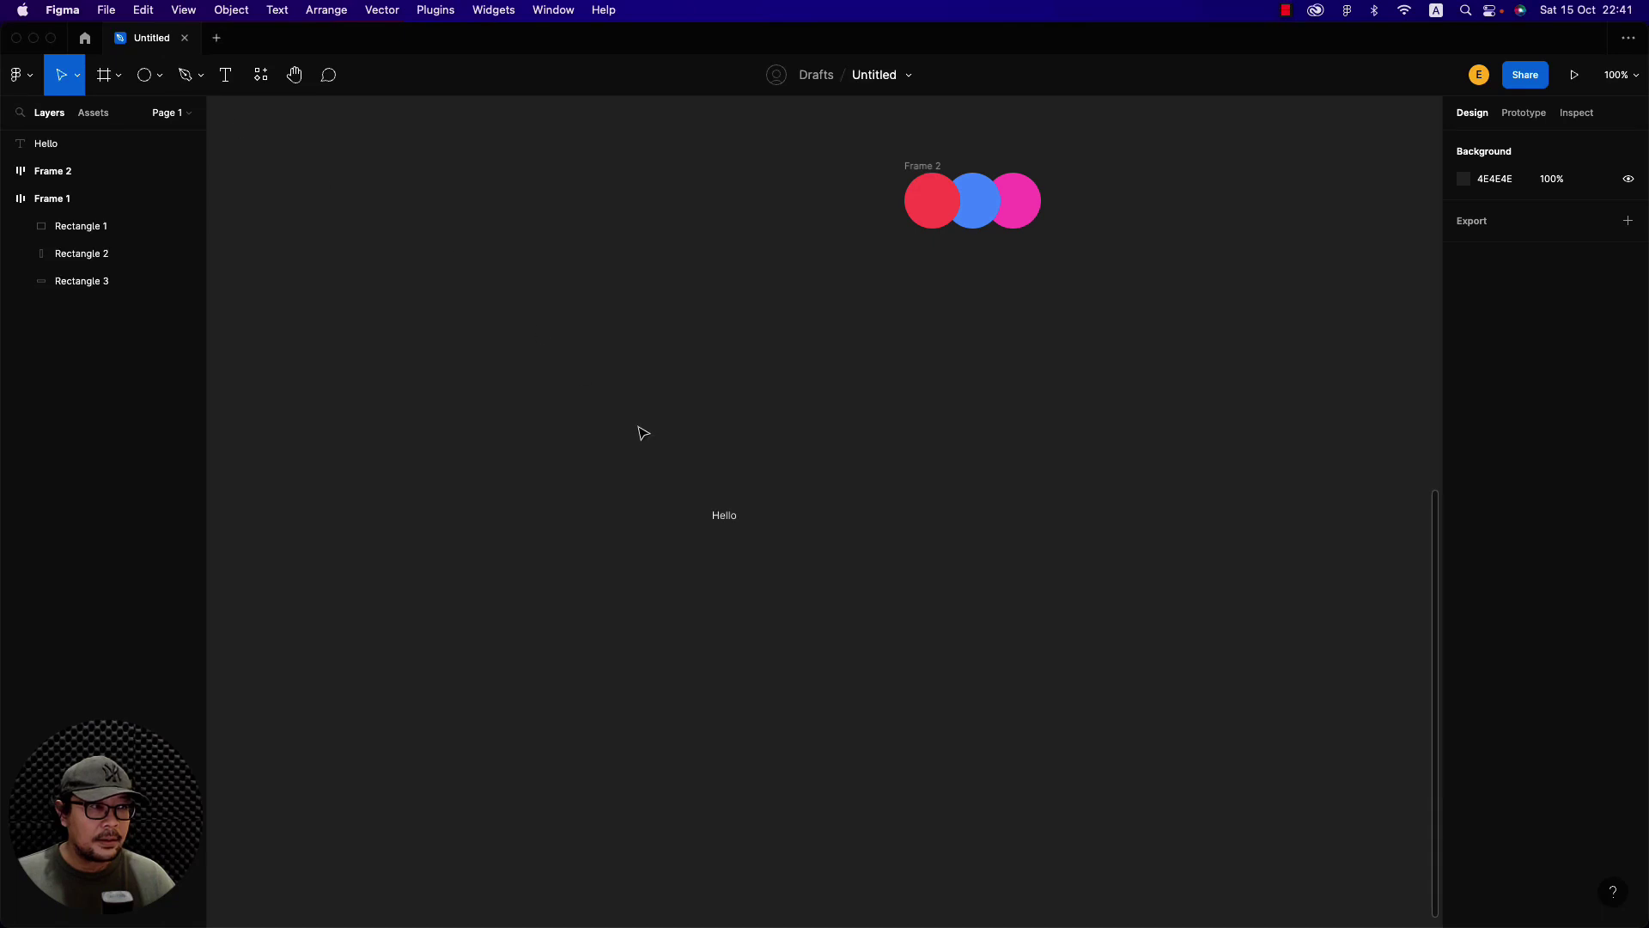
Find and run the Iconify plugin from the canvas plugins menu
{"action": "right_click", "coordinate": [624, 401]}
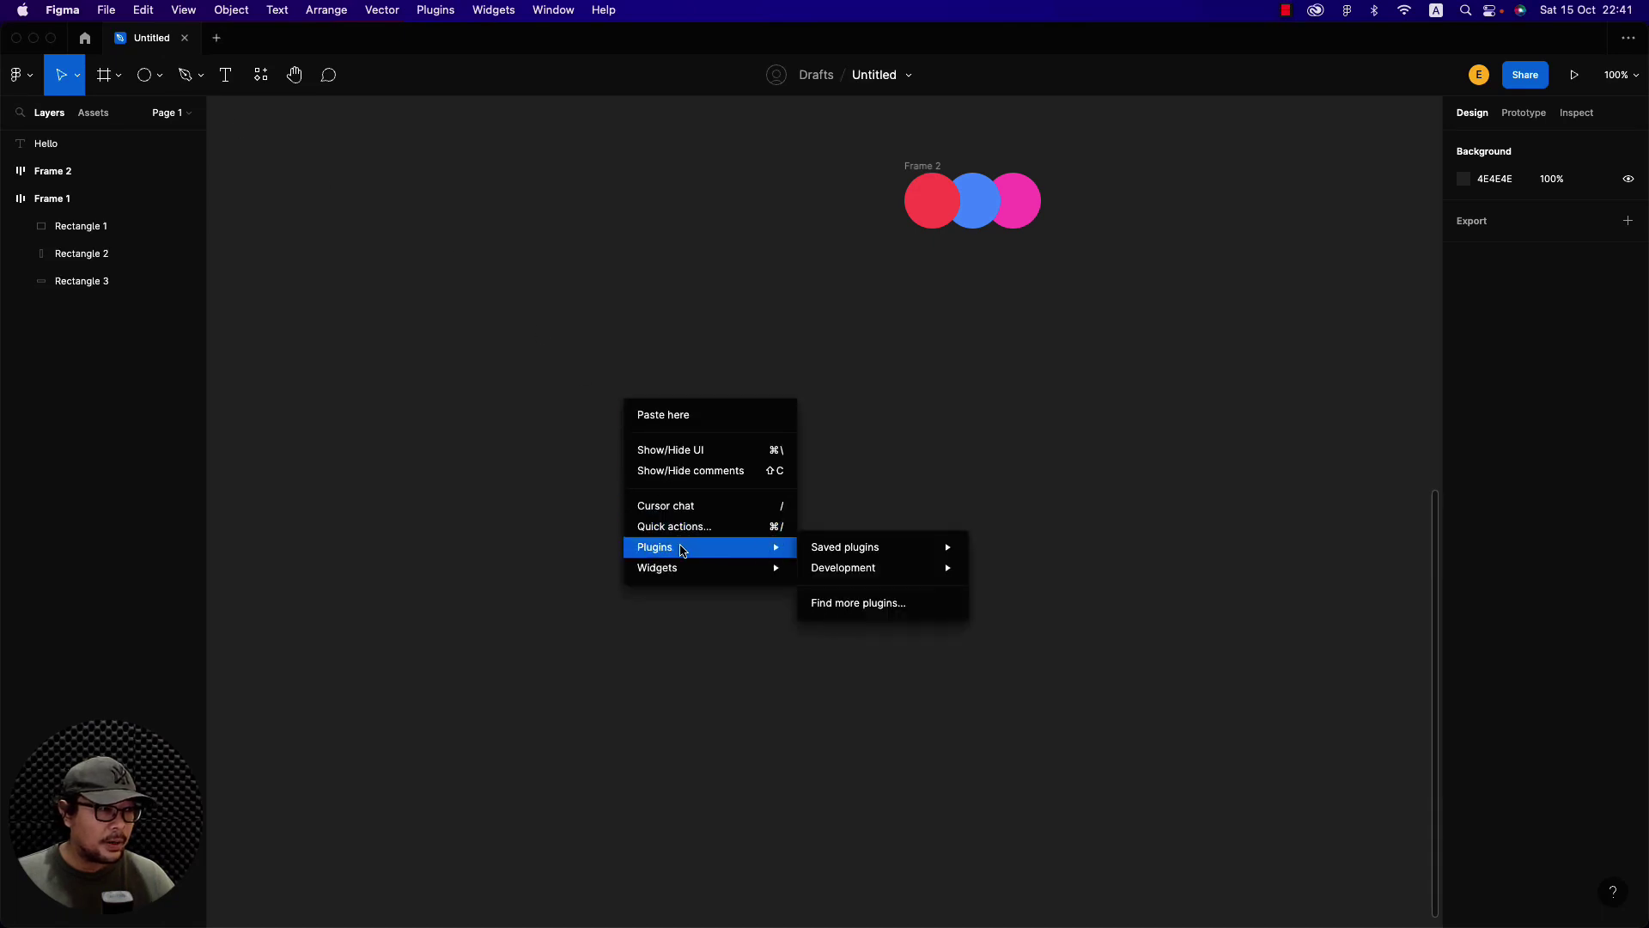
{"action": "left_click", "coordinate": [859, 602]}
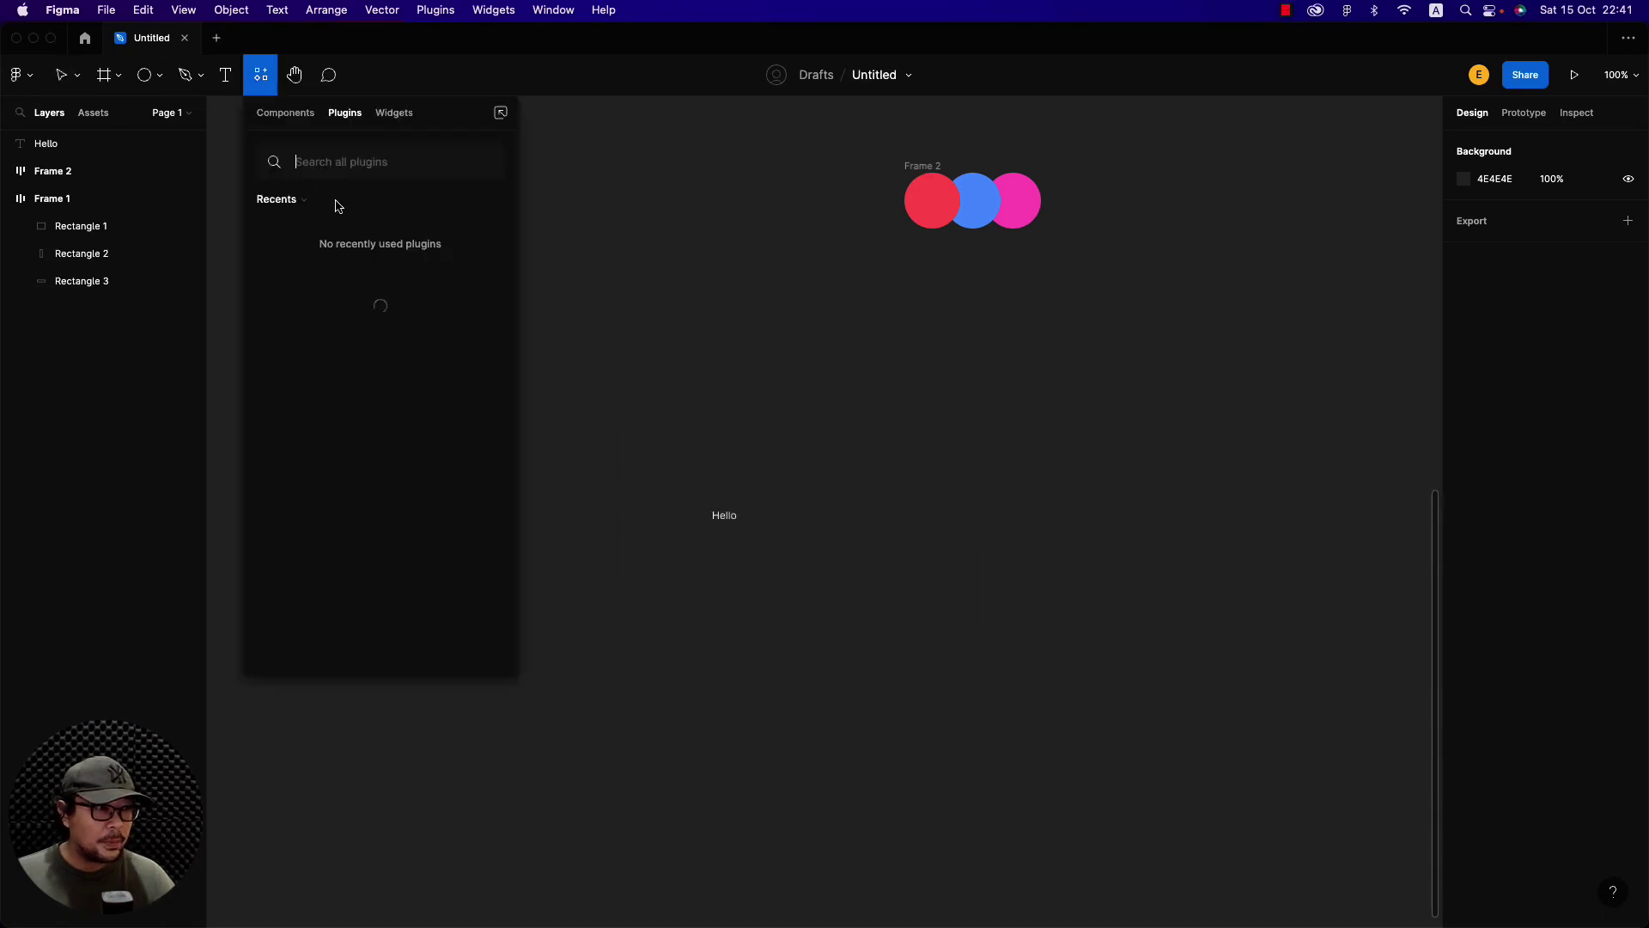
{"action": "type", "text": "i"}
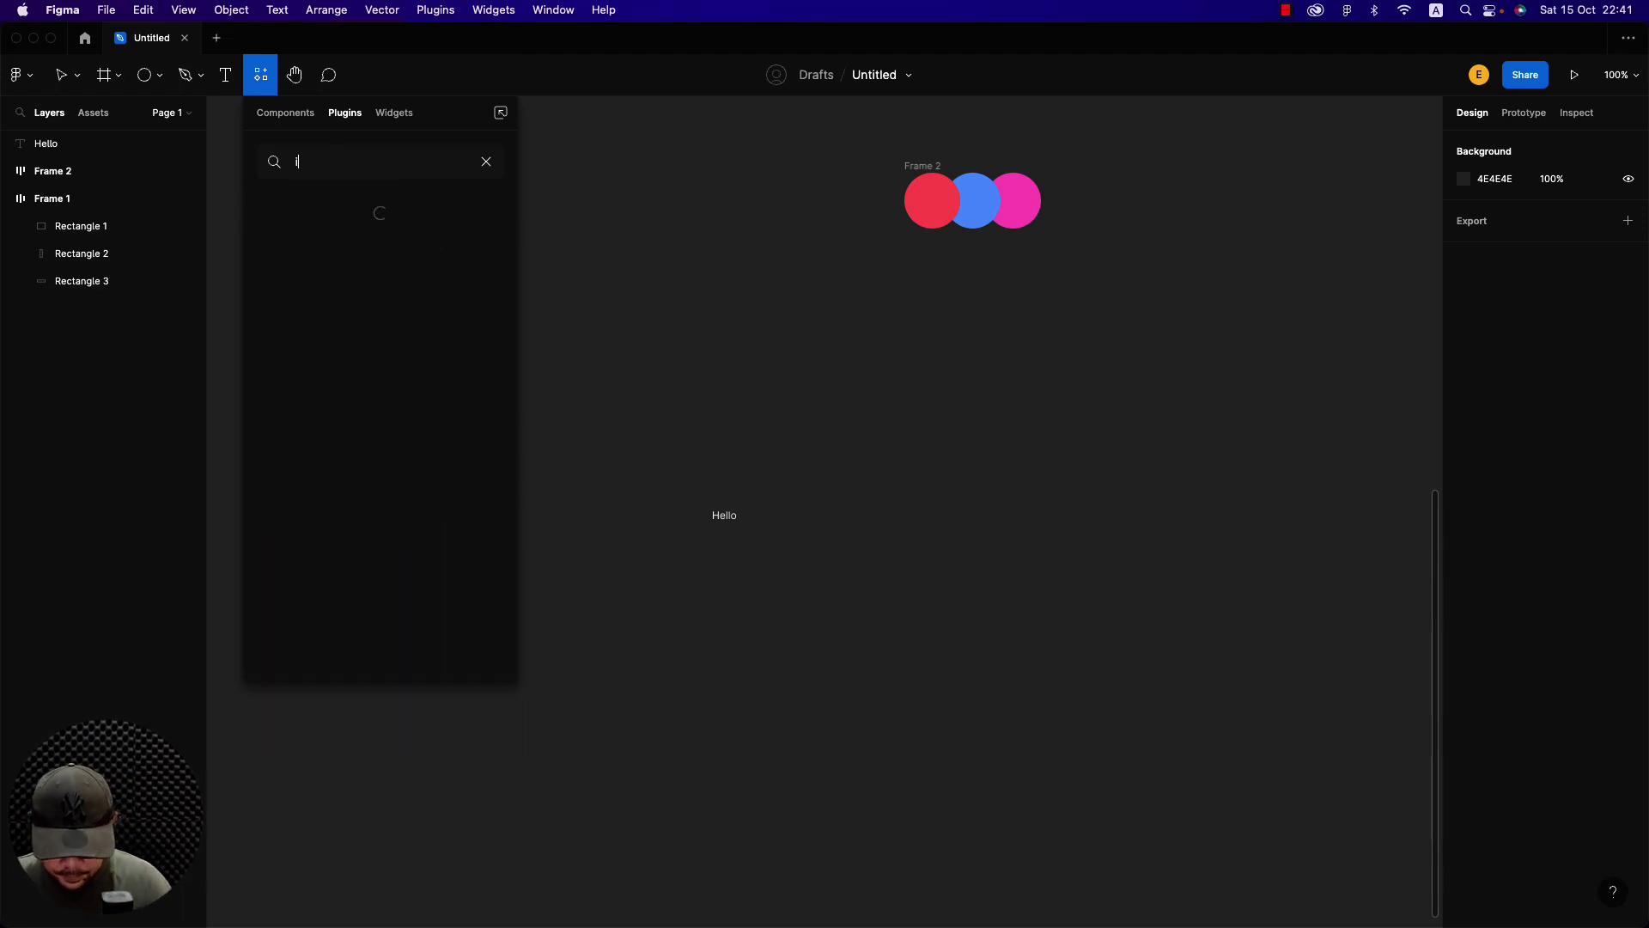
{"action": "type", "text": "coni"}
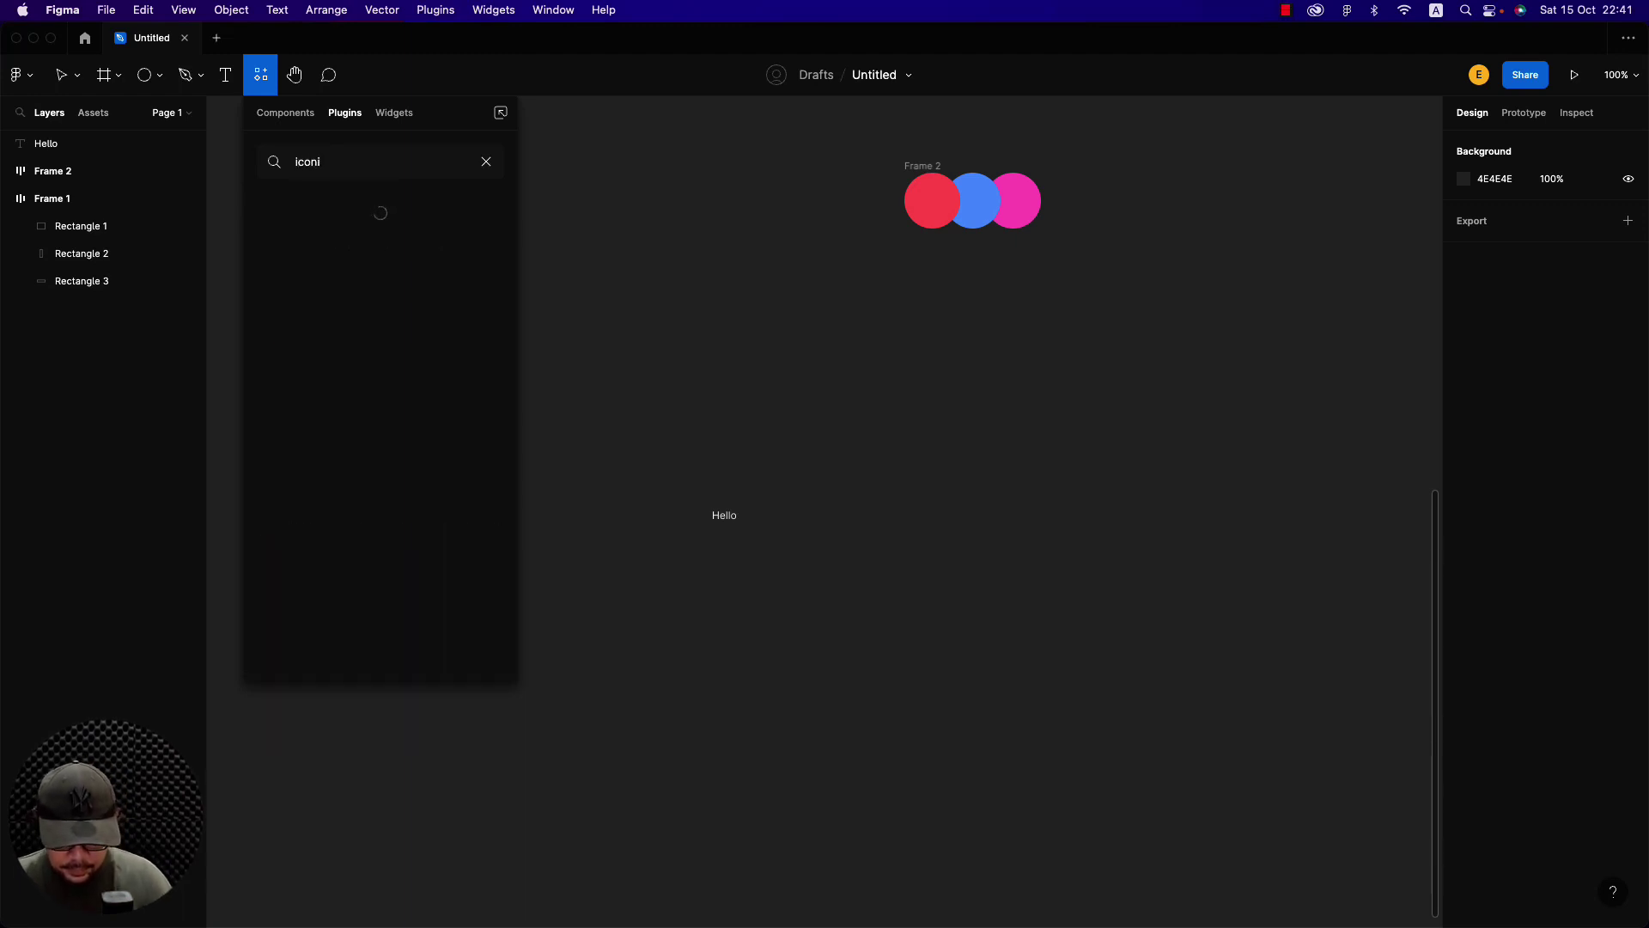
{"action": "type", "text": "fy"}
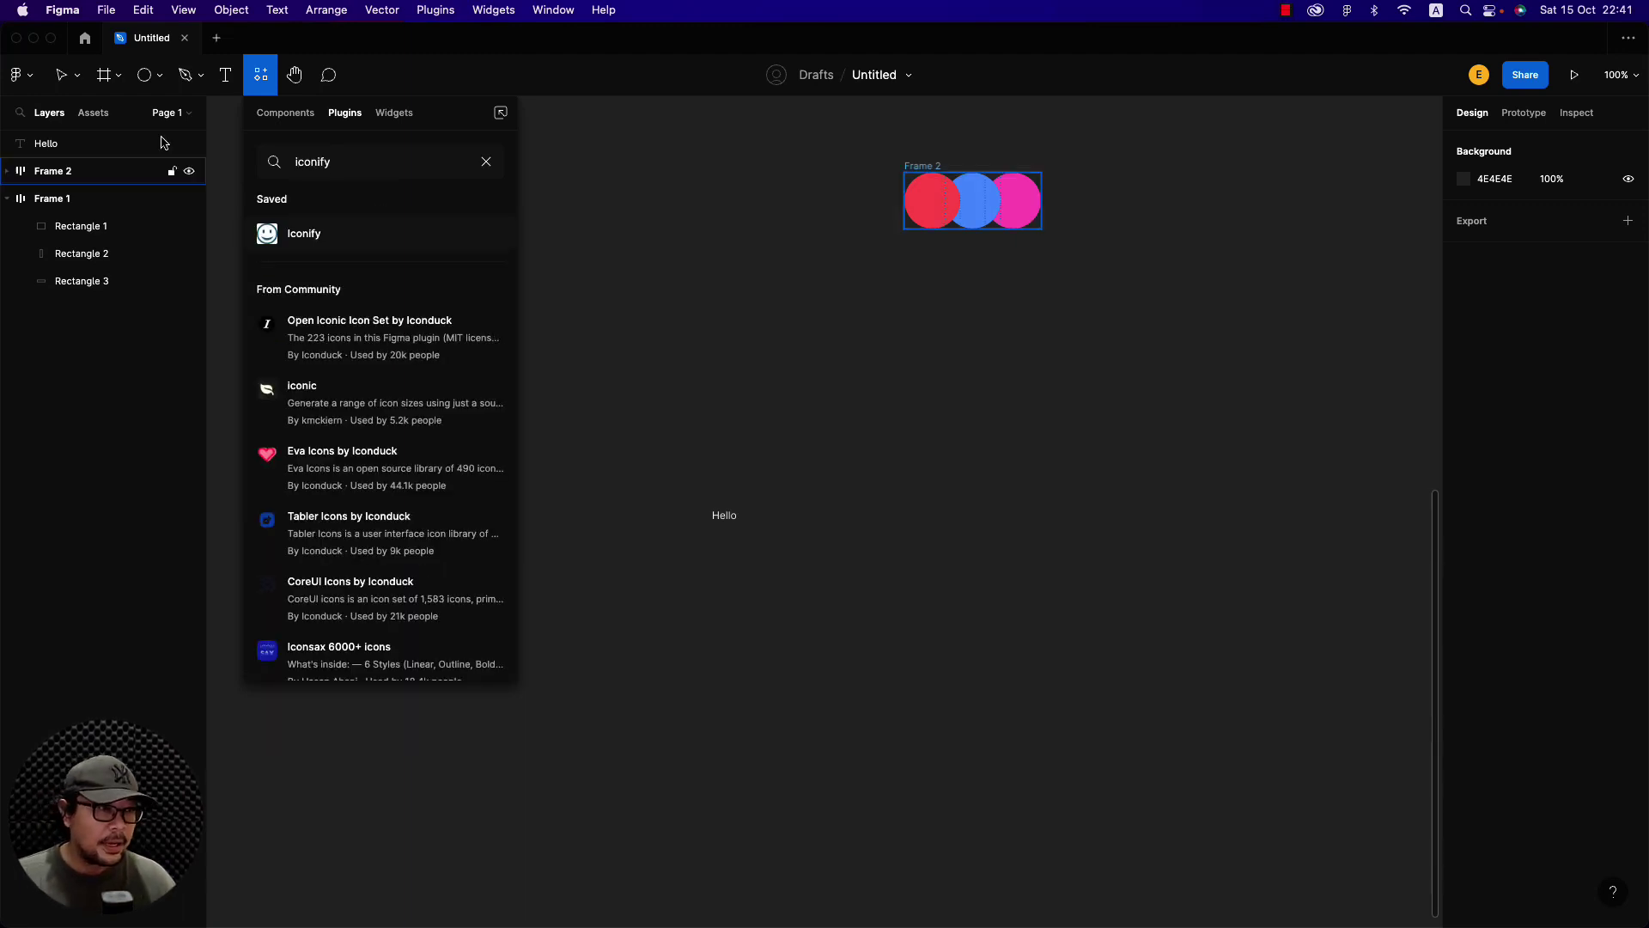
{"action": "left_click", "coordinate": [486, 235]}
{"action": "type", "text": "save"}
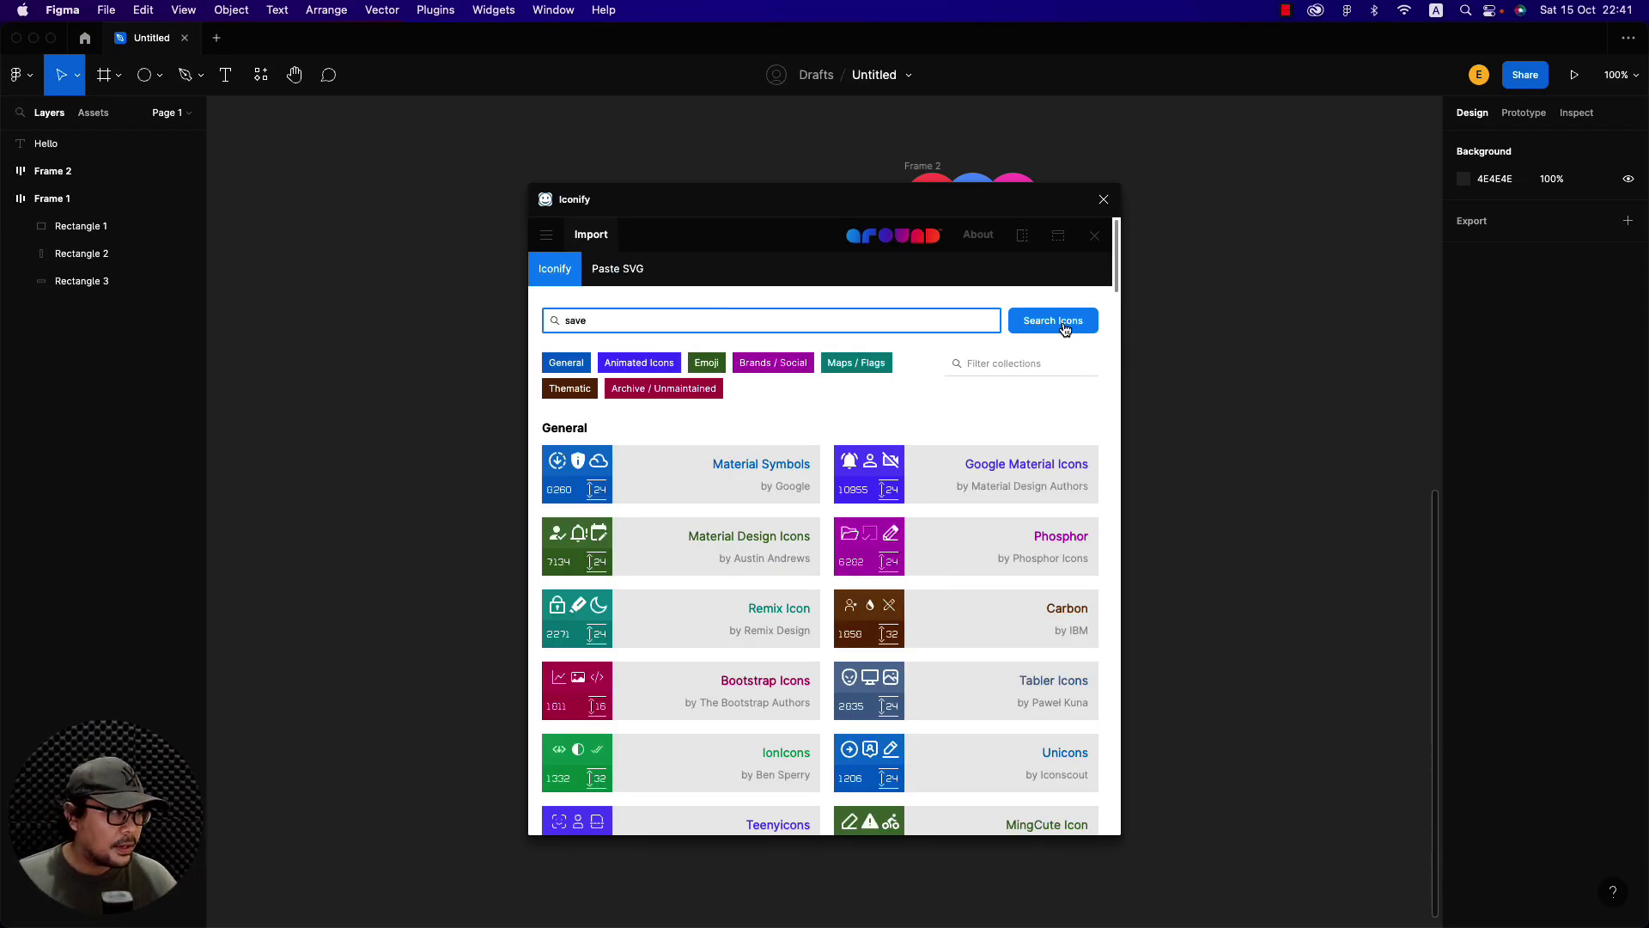
Import the eva:save-fill icon at height 64 and place it left of Hello
{"action": "left_click", "coordinate": [1064, 329]}
{"action": "left_click", "coordinate": [574, 581]}
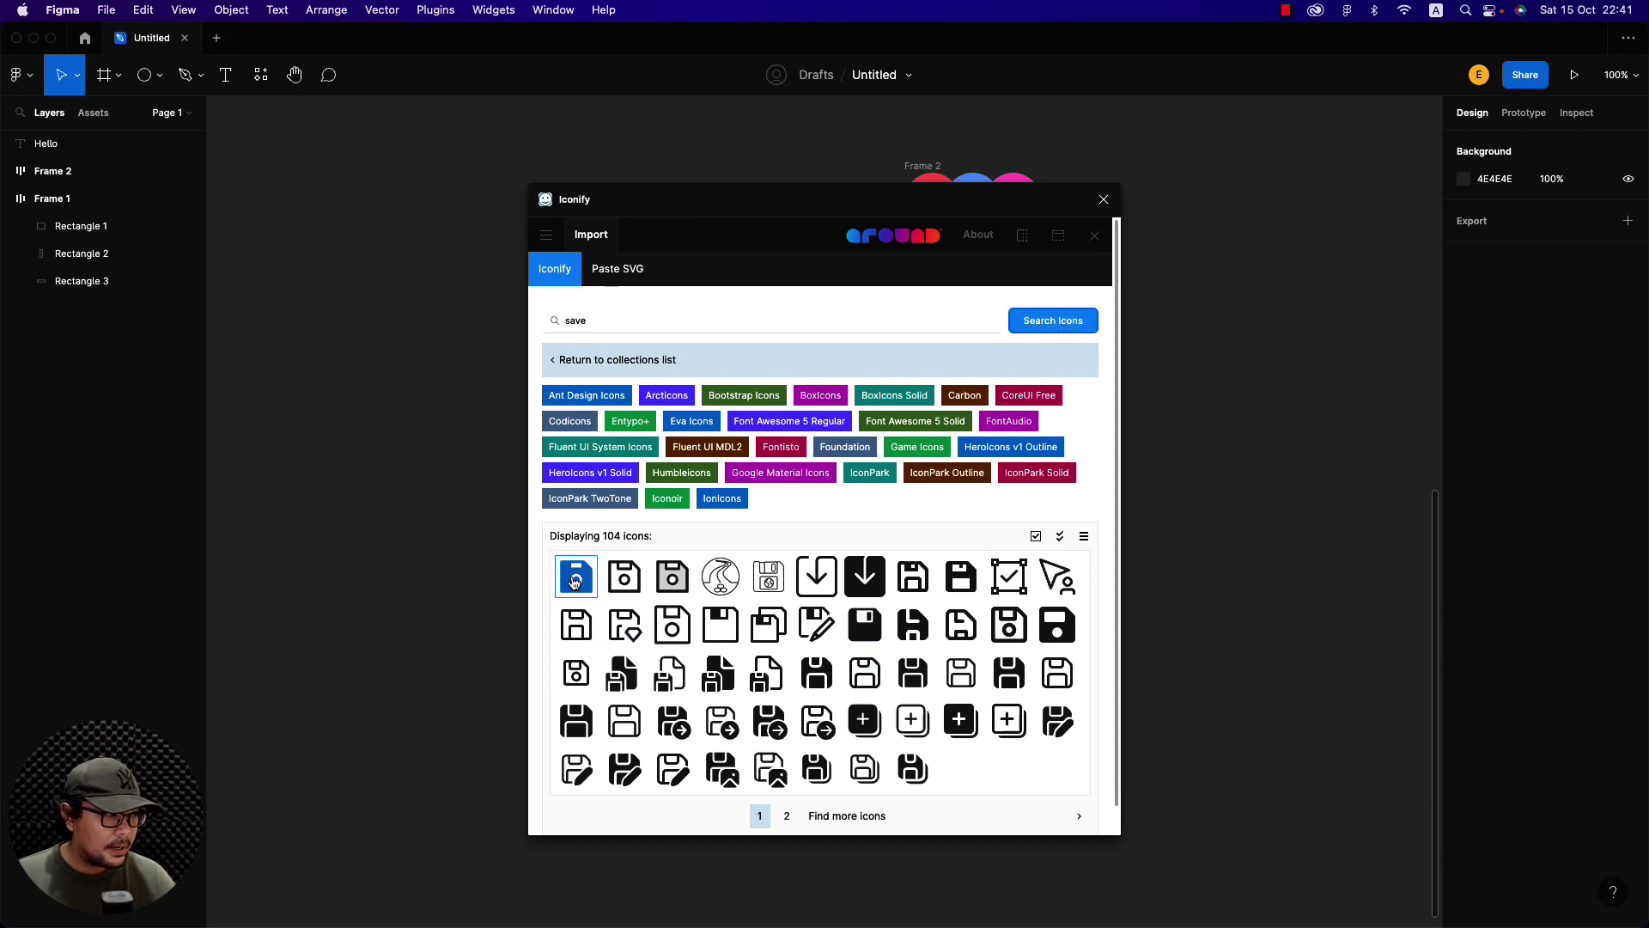
{"action": "left_click", "coordinate": [912, 624]}
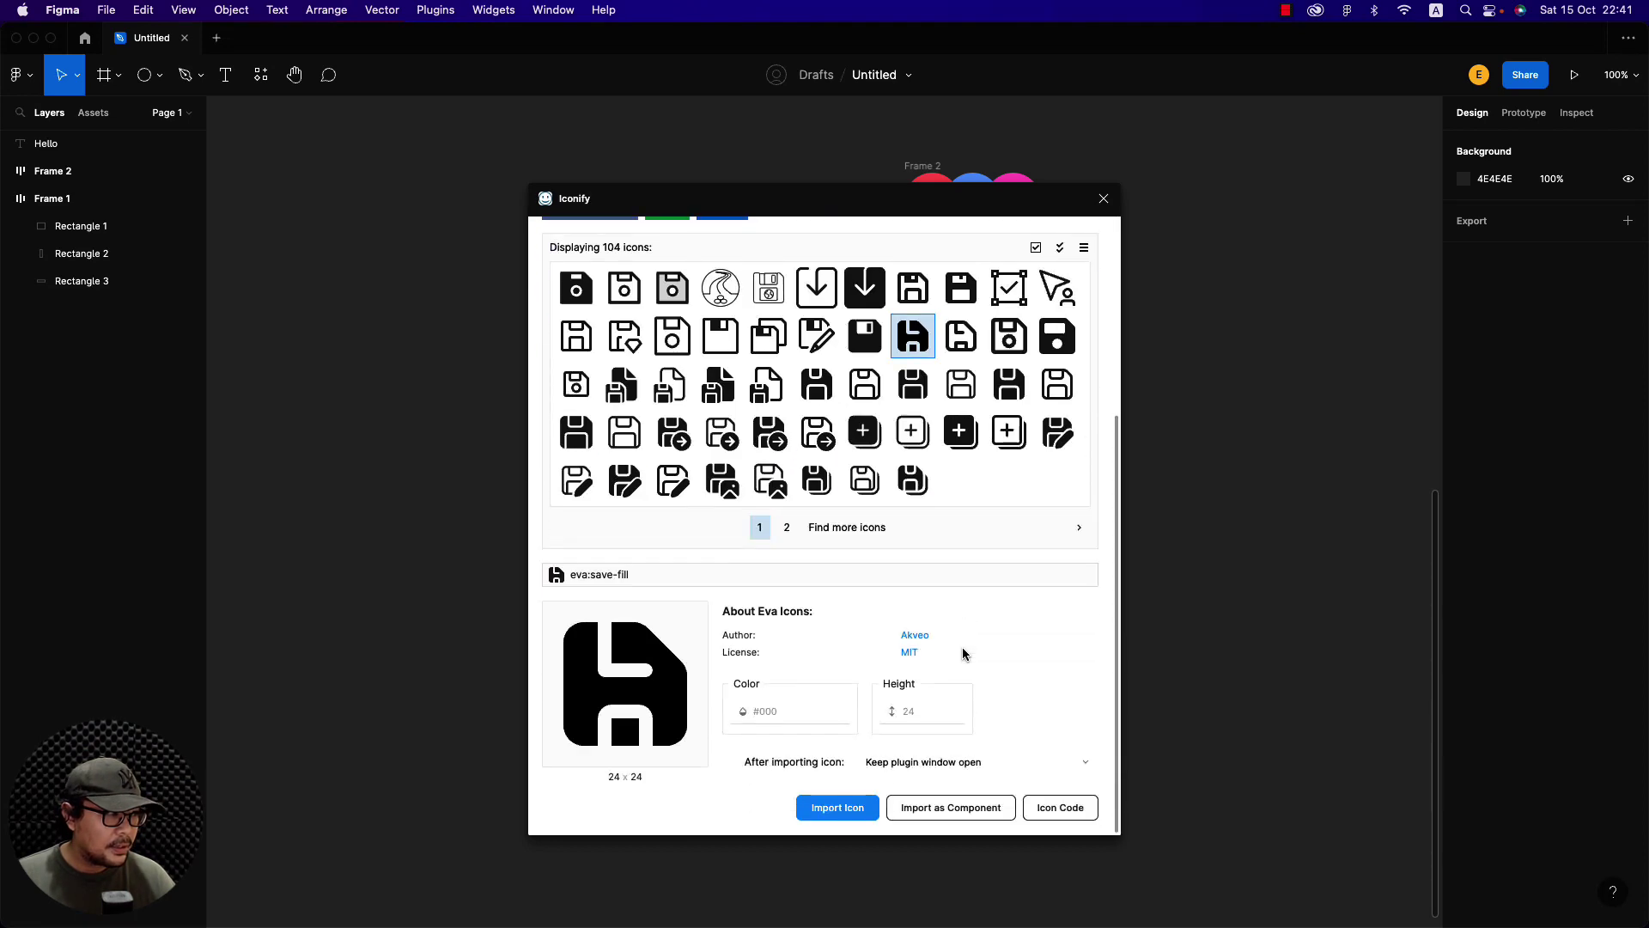
{"action": "left_click", "coordinate": [939, 711]}
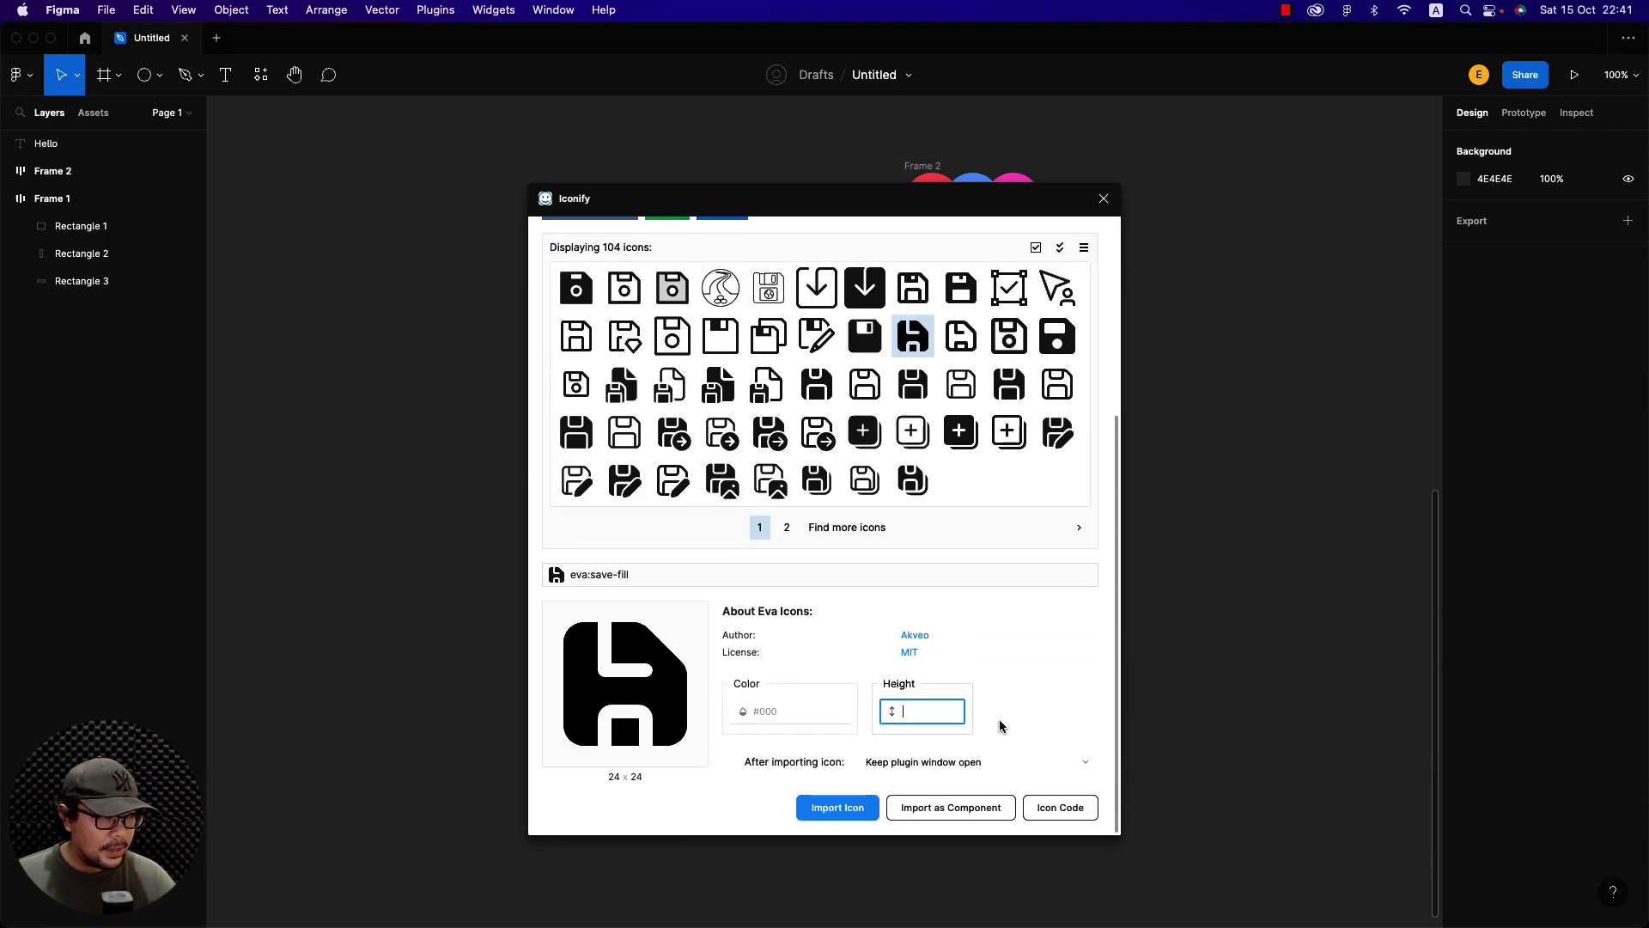
{"action": "type", "text": "64"}
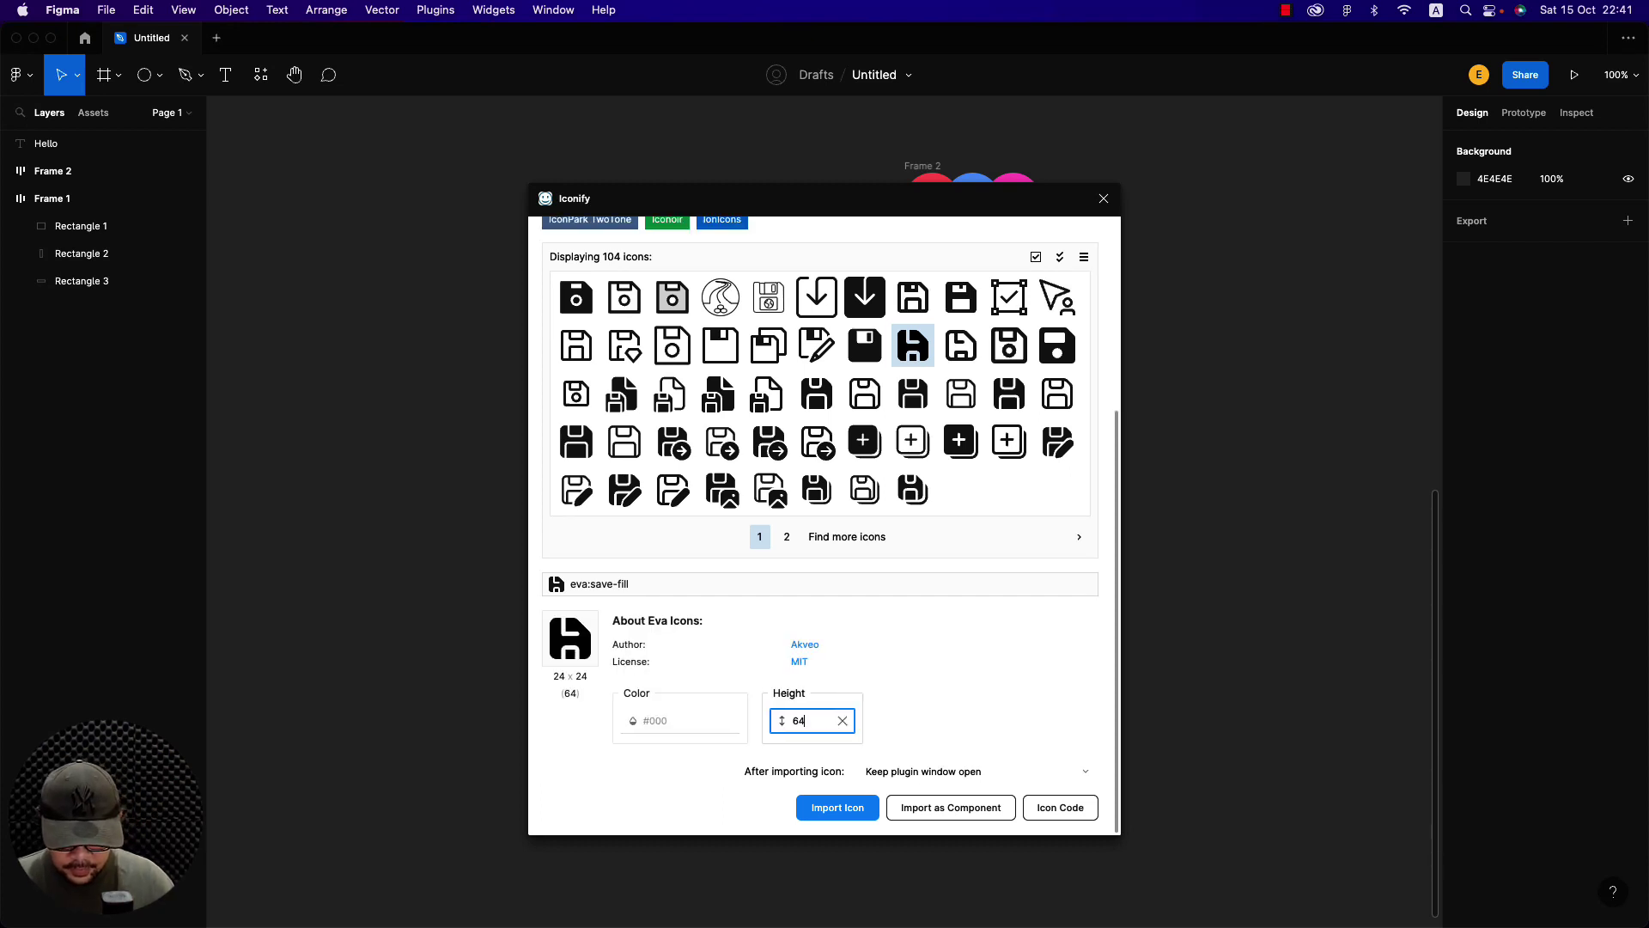
{"action": "left_click", "coordinate": [838, 808]}
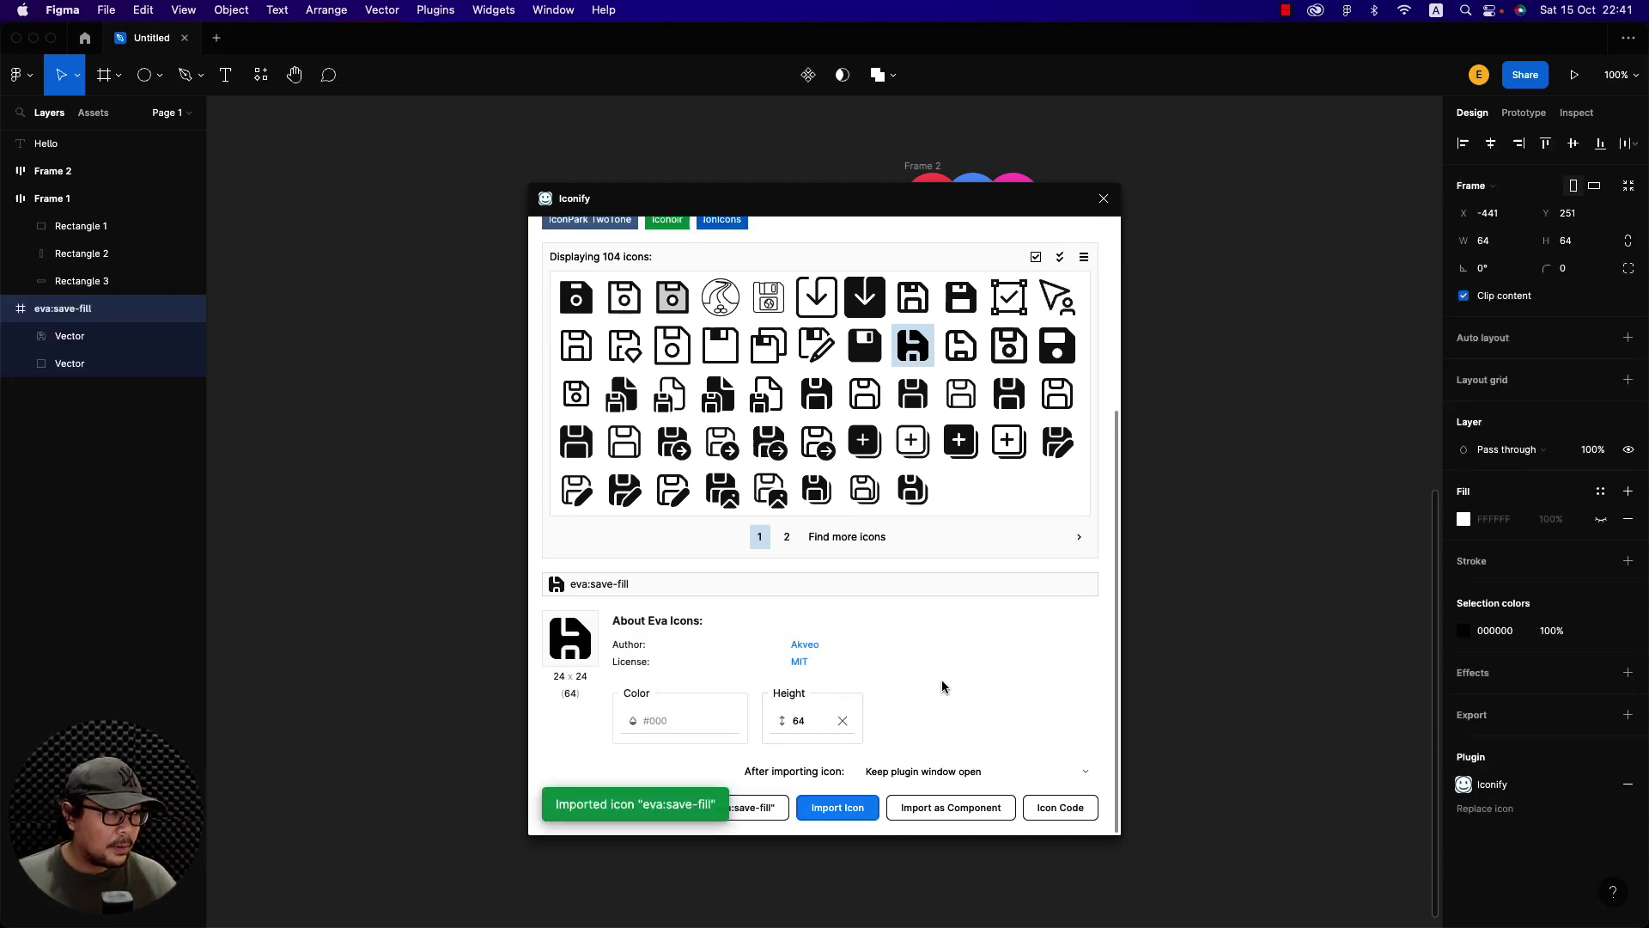
{"action": "left_click", "coordinate": [1104, 198]}
{"action": "left_click_drag", "start_coordinate": [782, 465], "coordinate": [649, 464]}
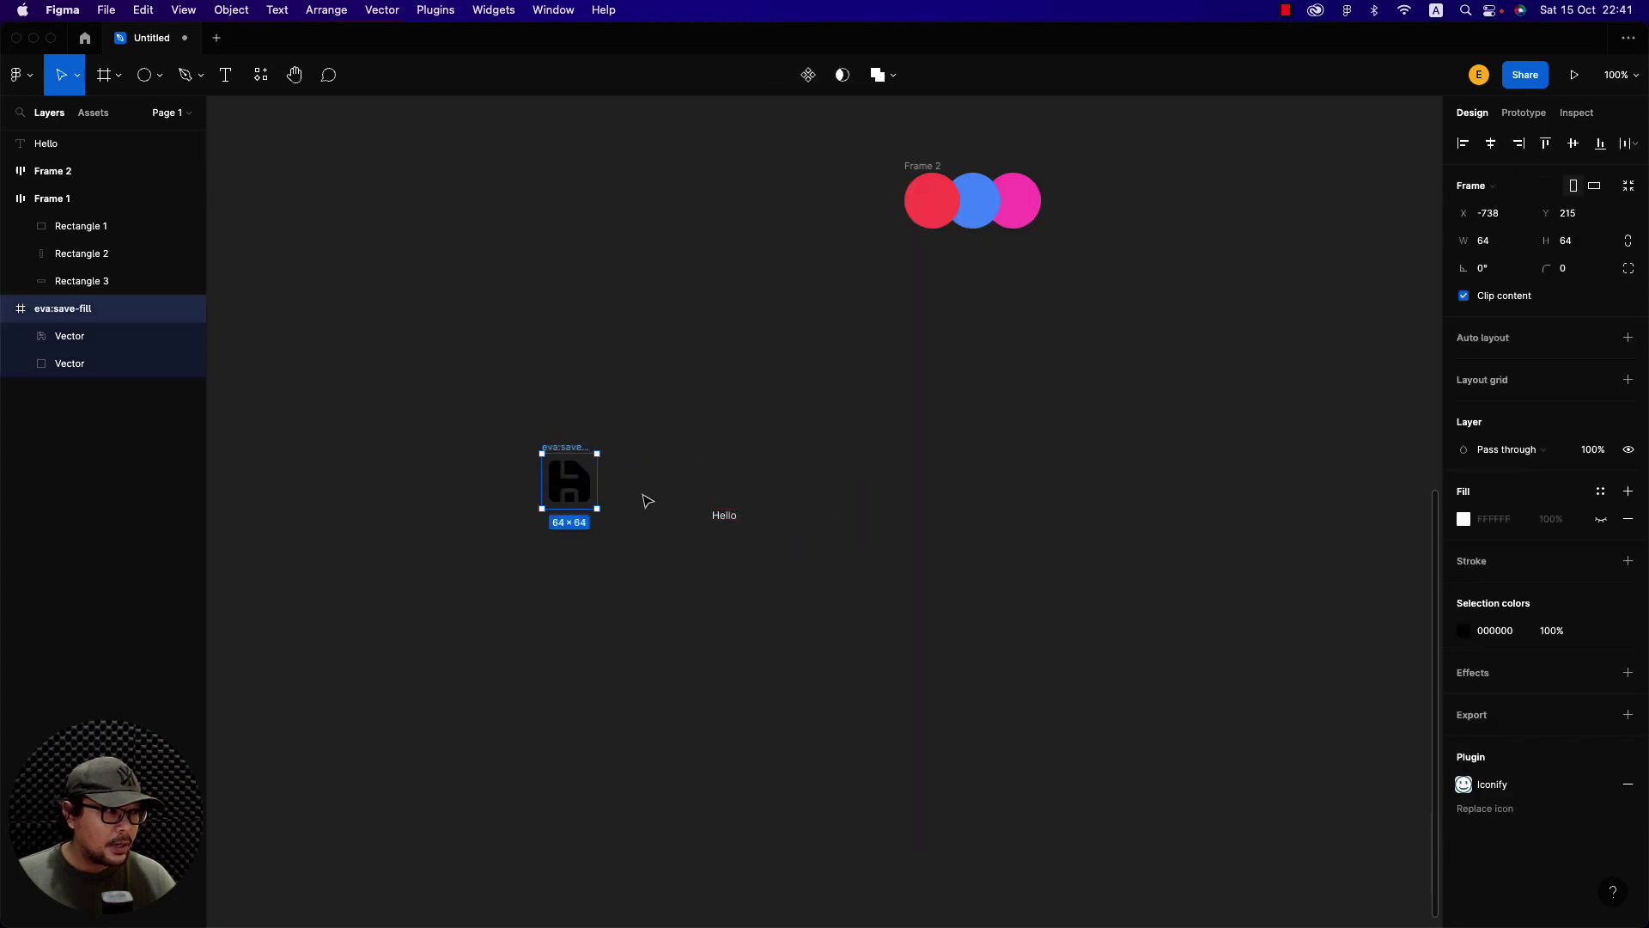
Retype the Hello text as 'Save', set it to size 32, and place it beside the icon
{"action": "double_click", "coordinate": [724, 515]}
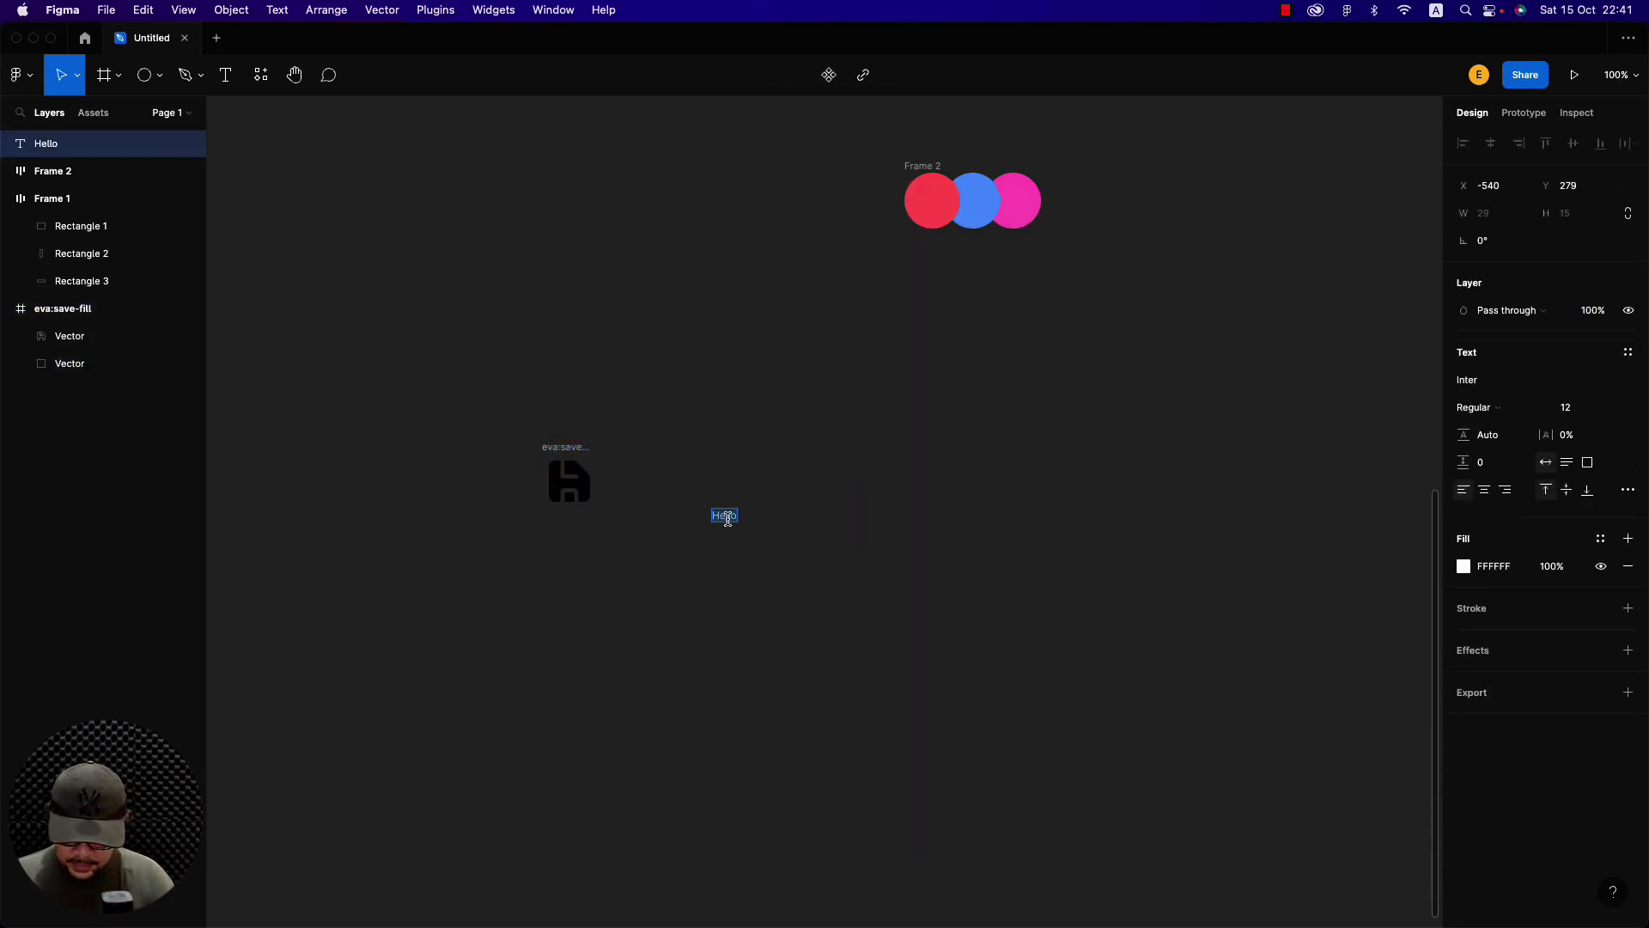
{"action": "type", "text": "Save"}
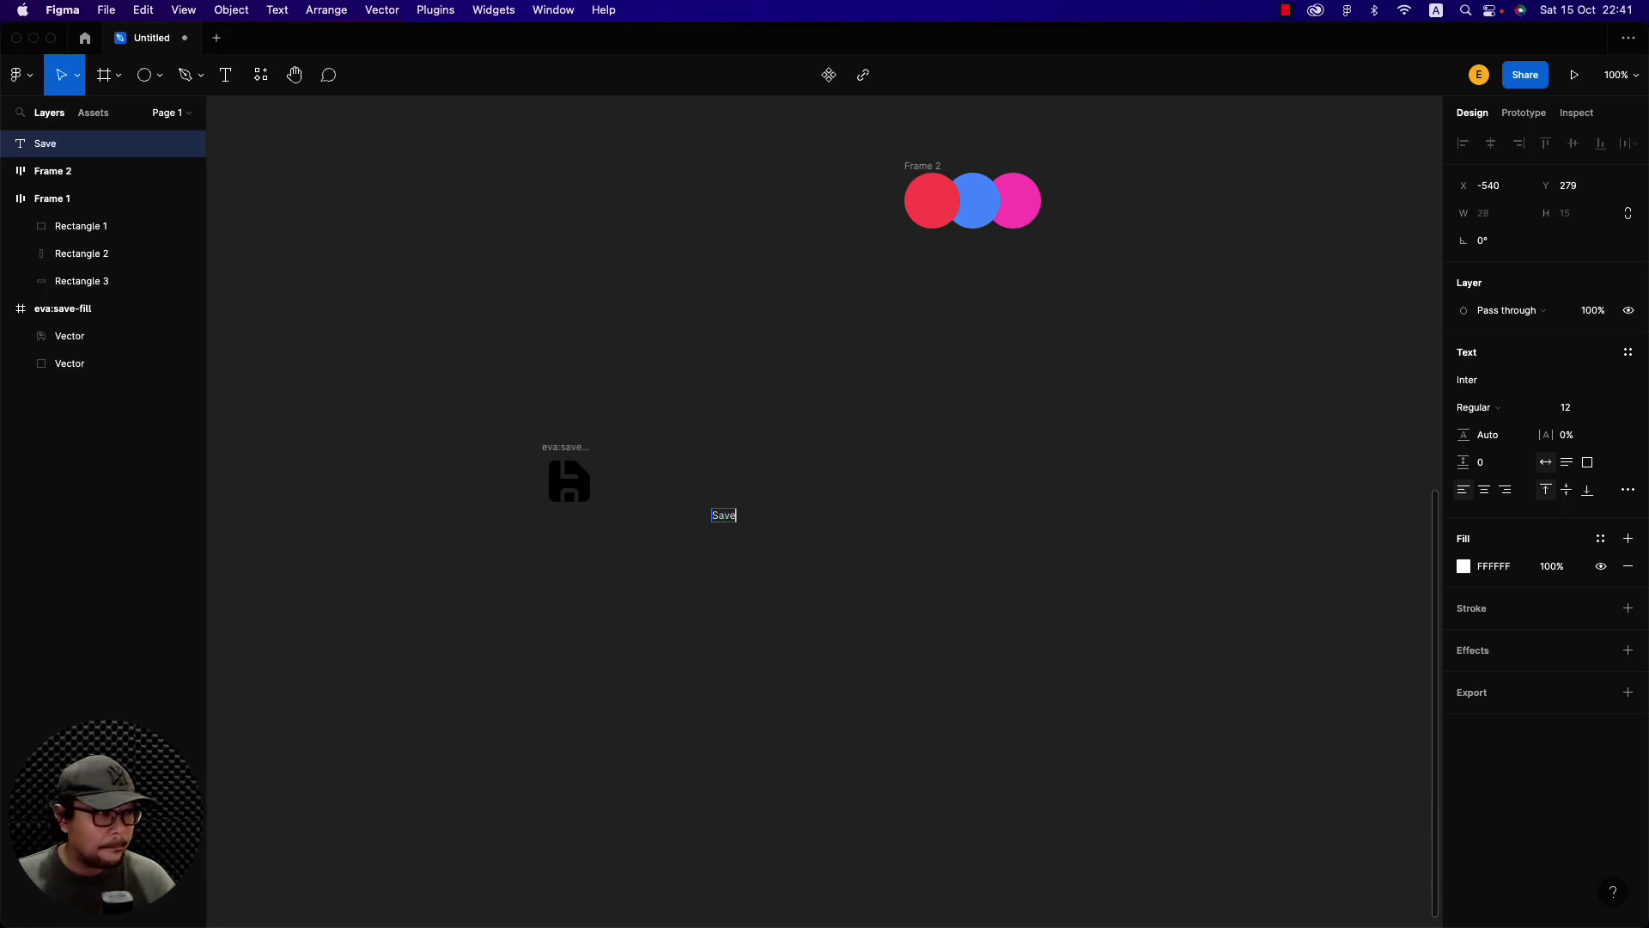
{"action": "key", "text": "Escape"}
{"action": "key", "text": "Escape"}
{"action": "left_click", "coordinate": [725, 517]}
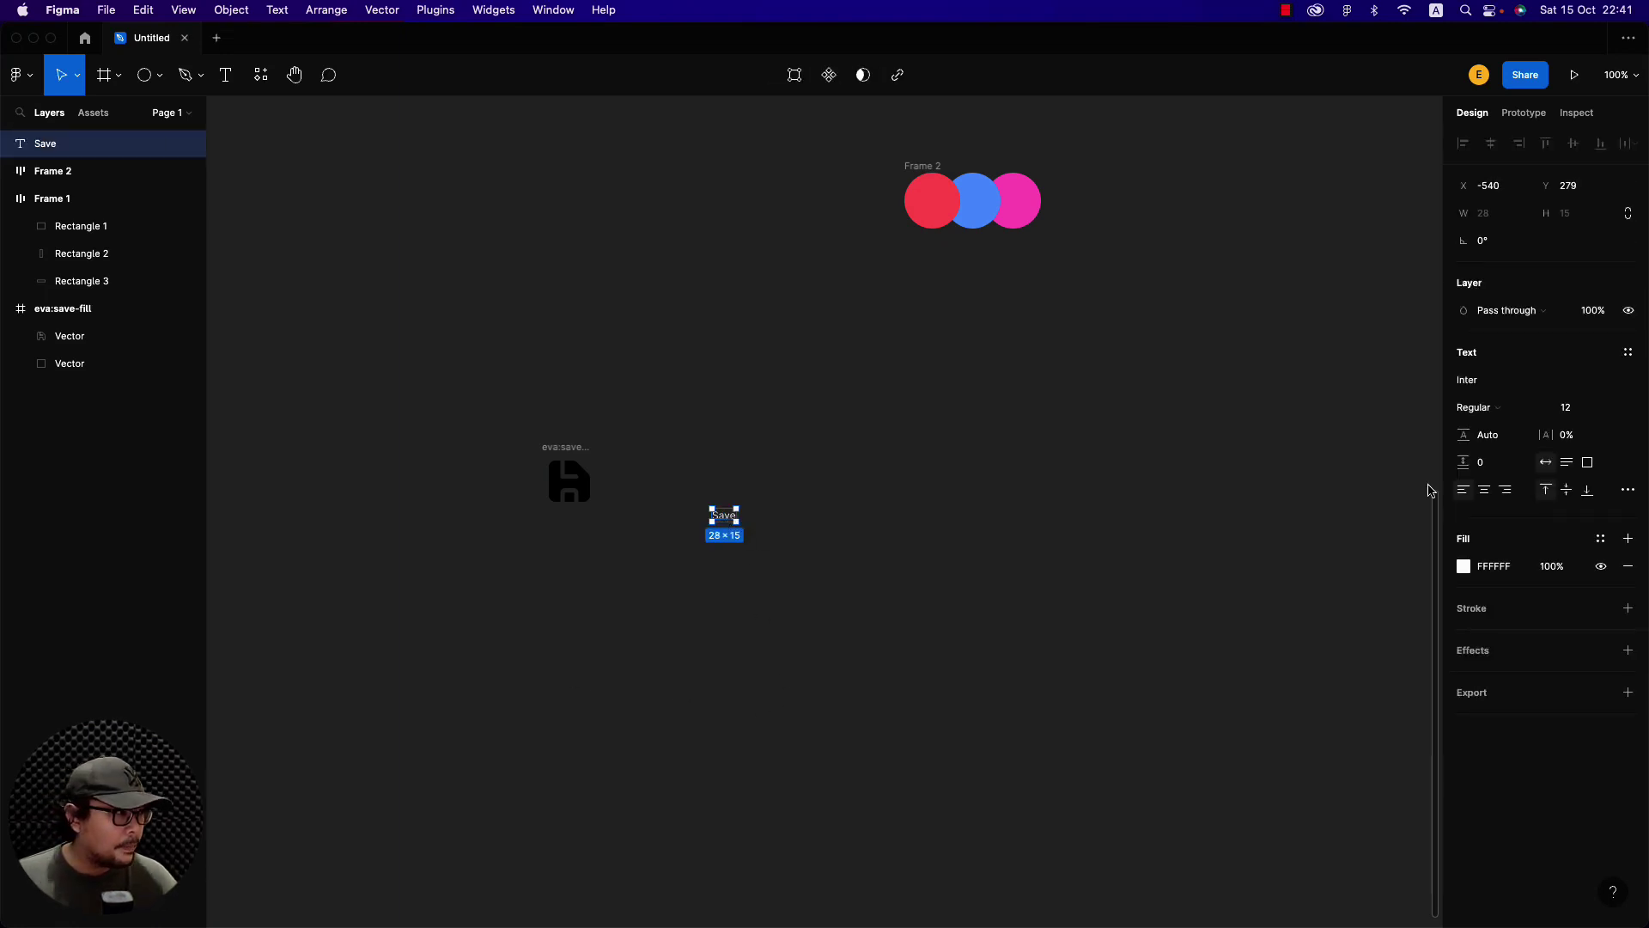
{"action": "left_click", "coordinate": [1611, 414]}
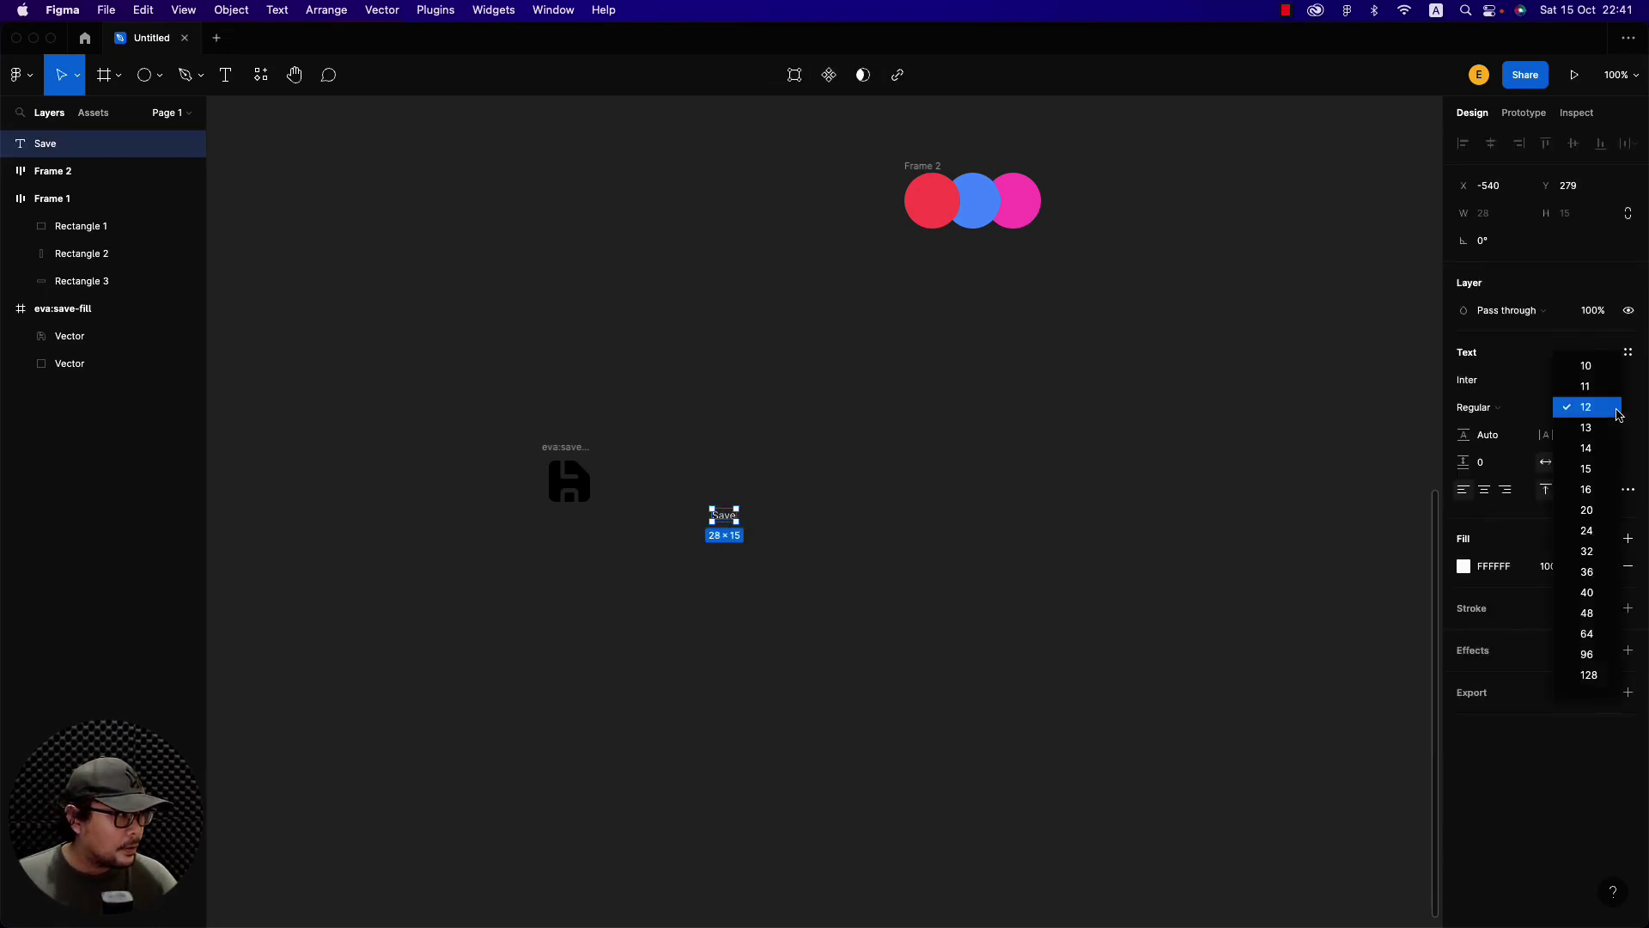
{"action": "left_click", "coordinate": [1583, 548]}
{"action": "left_click", "coordinate": [956, 642]}
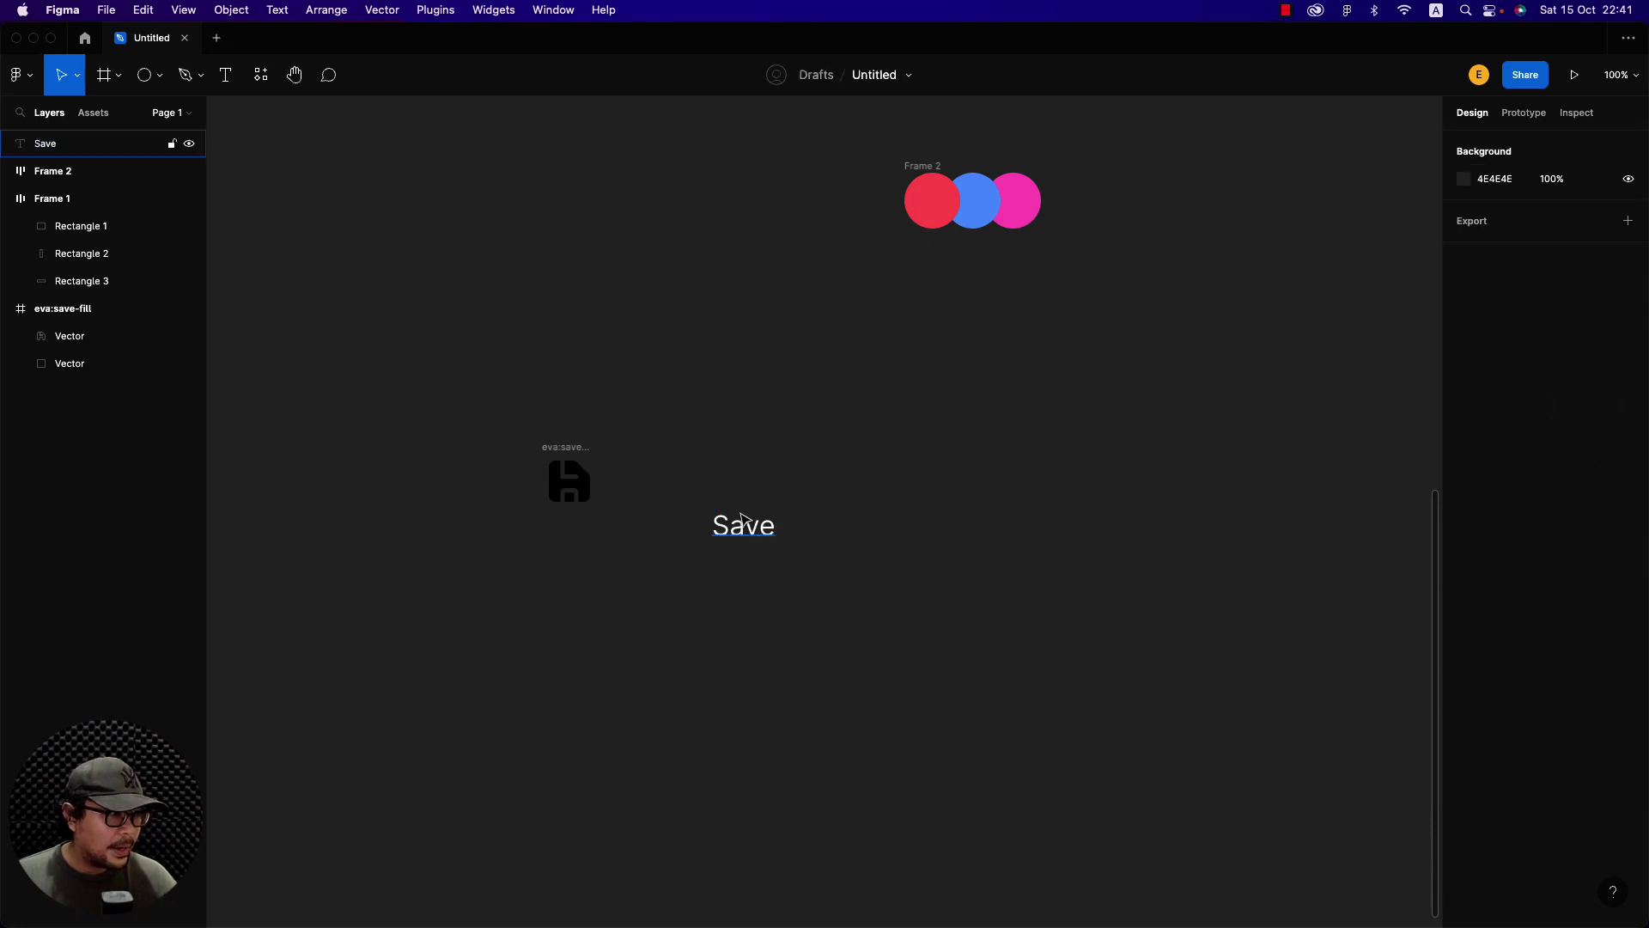
{"action": "left_click_drag", "start_coordinate": [744, 525], "coordinate": [647, 481]}
{"action": "left_click", "coordinate": [627, 574]}
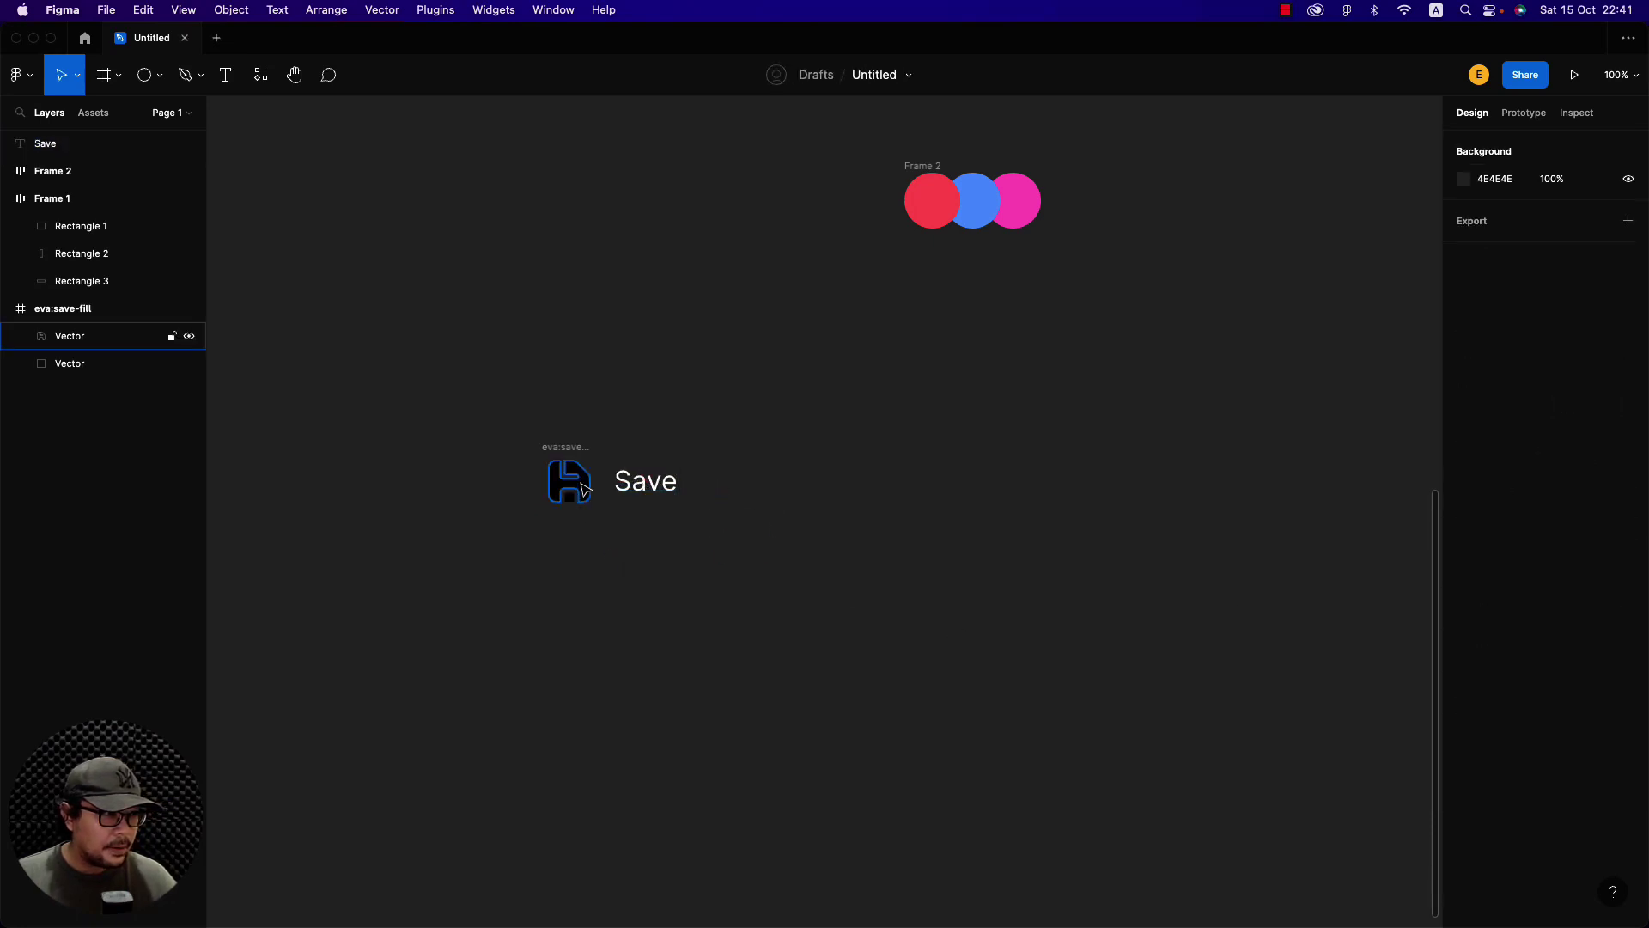
{"action": "left_click", "coordinate": [576, 457]}
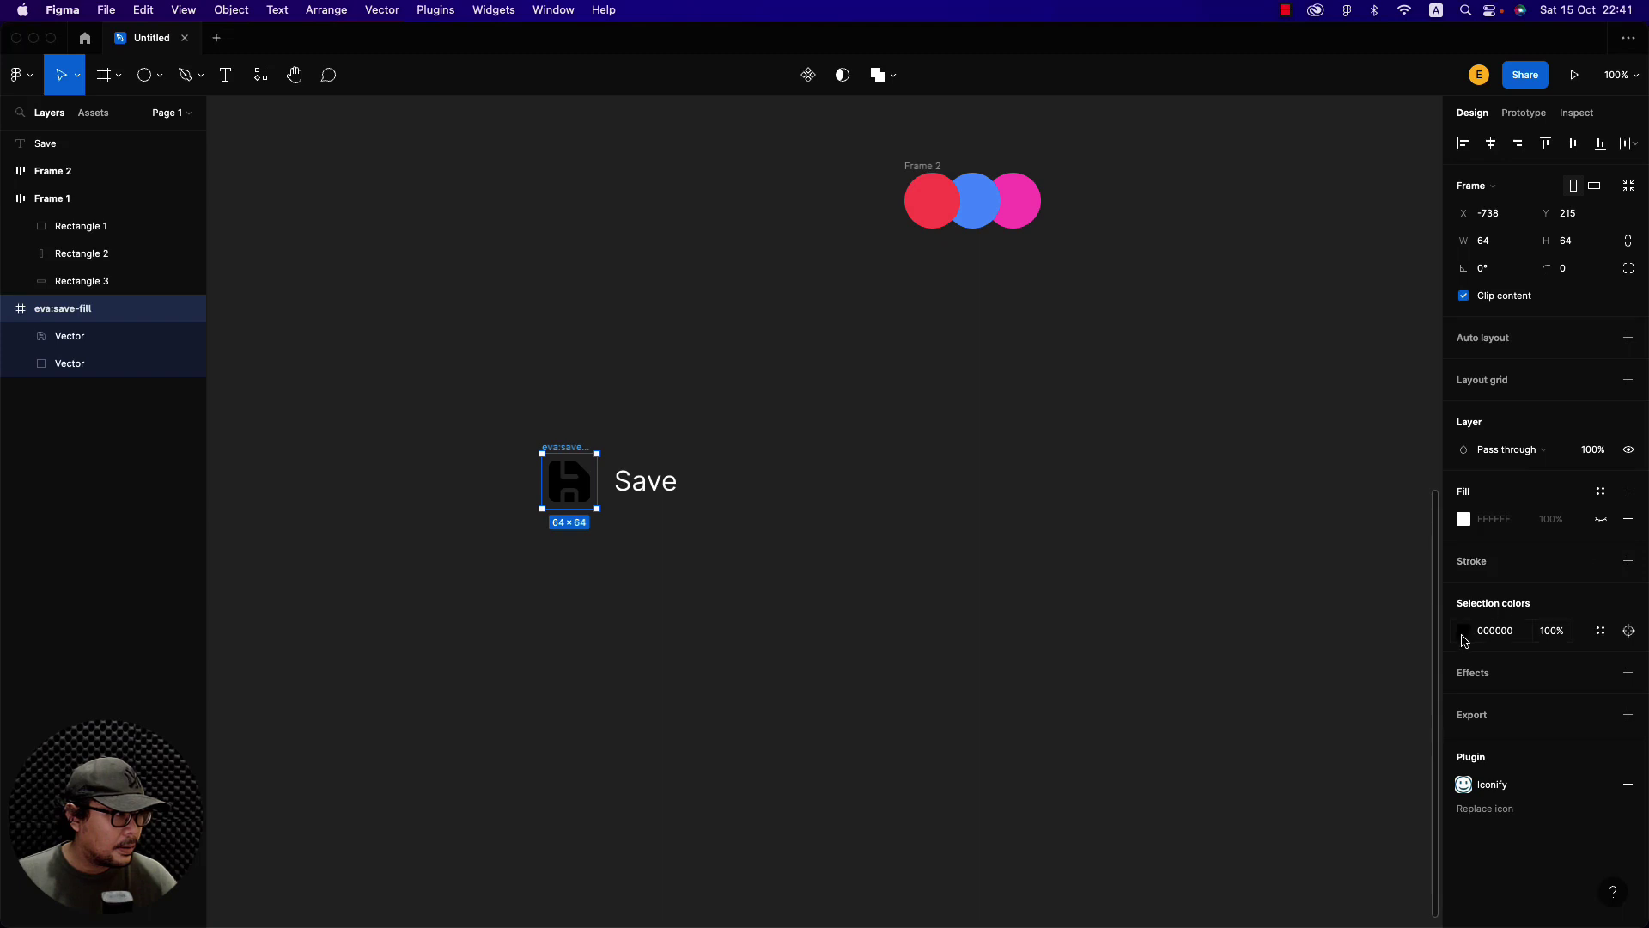
Change the save icon's colour to white (FFFFFF)
{"action": "left_click", "coordinate": [1464, 630]}
{"action": "left_click_drag", "start_coordinate": [1348, 633], "coordinate": [1141, 409]}
{"action": "left_click", "coordinate": [952, 531]}
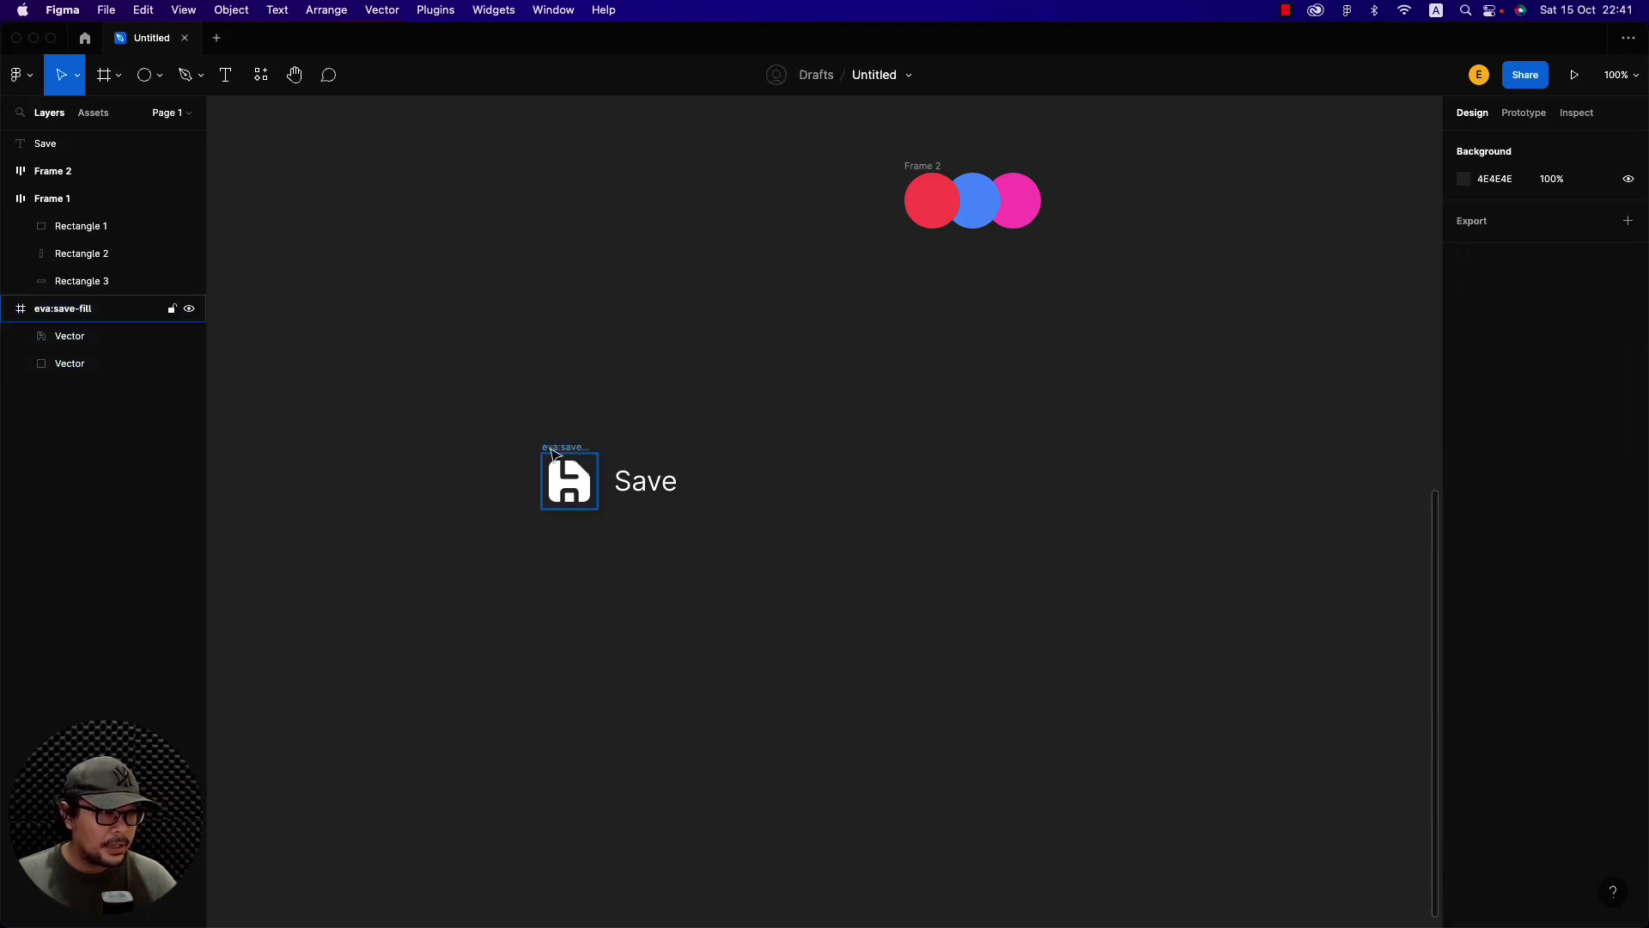
Wrap the icon and Save text in auto layout Frame 3 (20 spacing, 158×64)
{"action": "left_click_drag", "start_coordinate": [808, 578], "coordinate": [441, 392]}
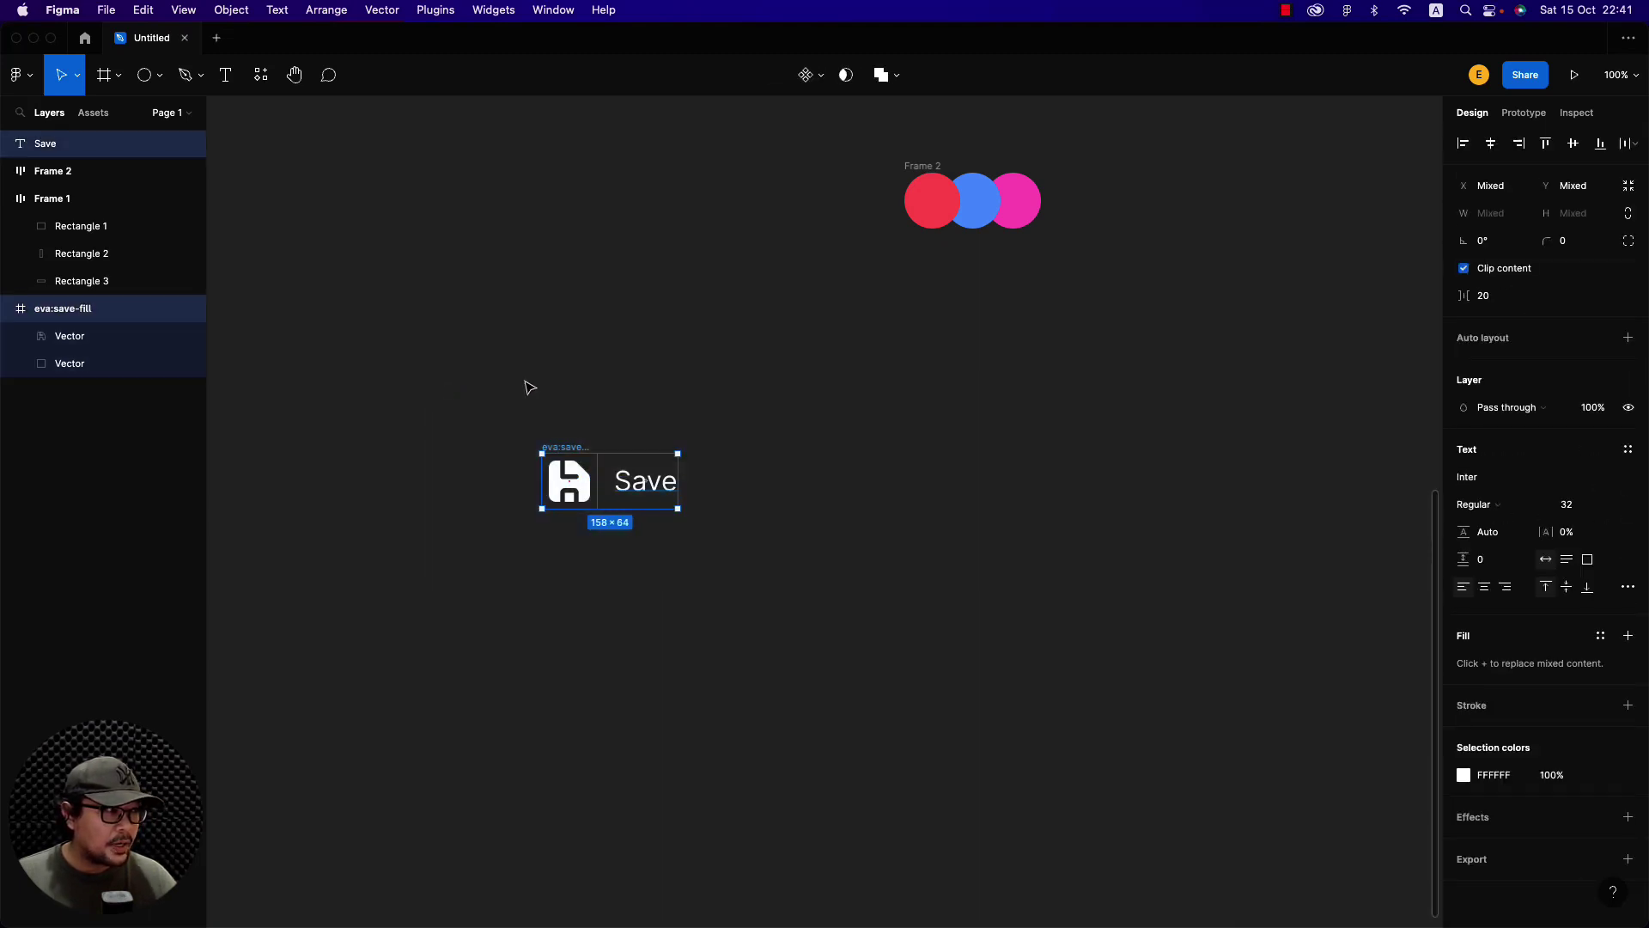
{"action": "left_click", "coordinate": [1487, 345]}
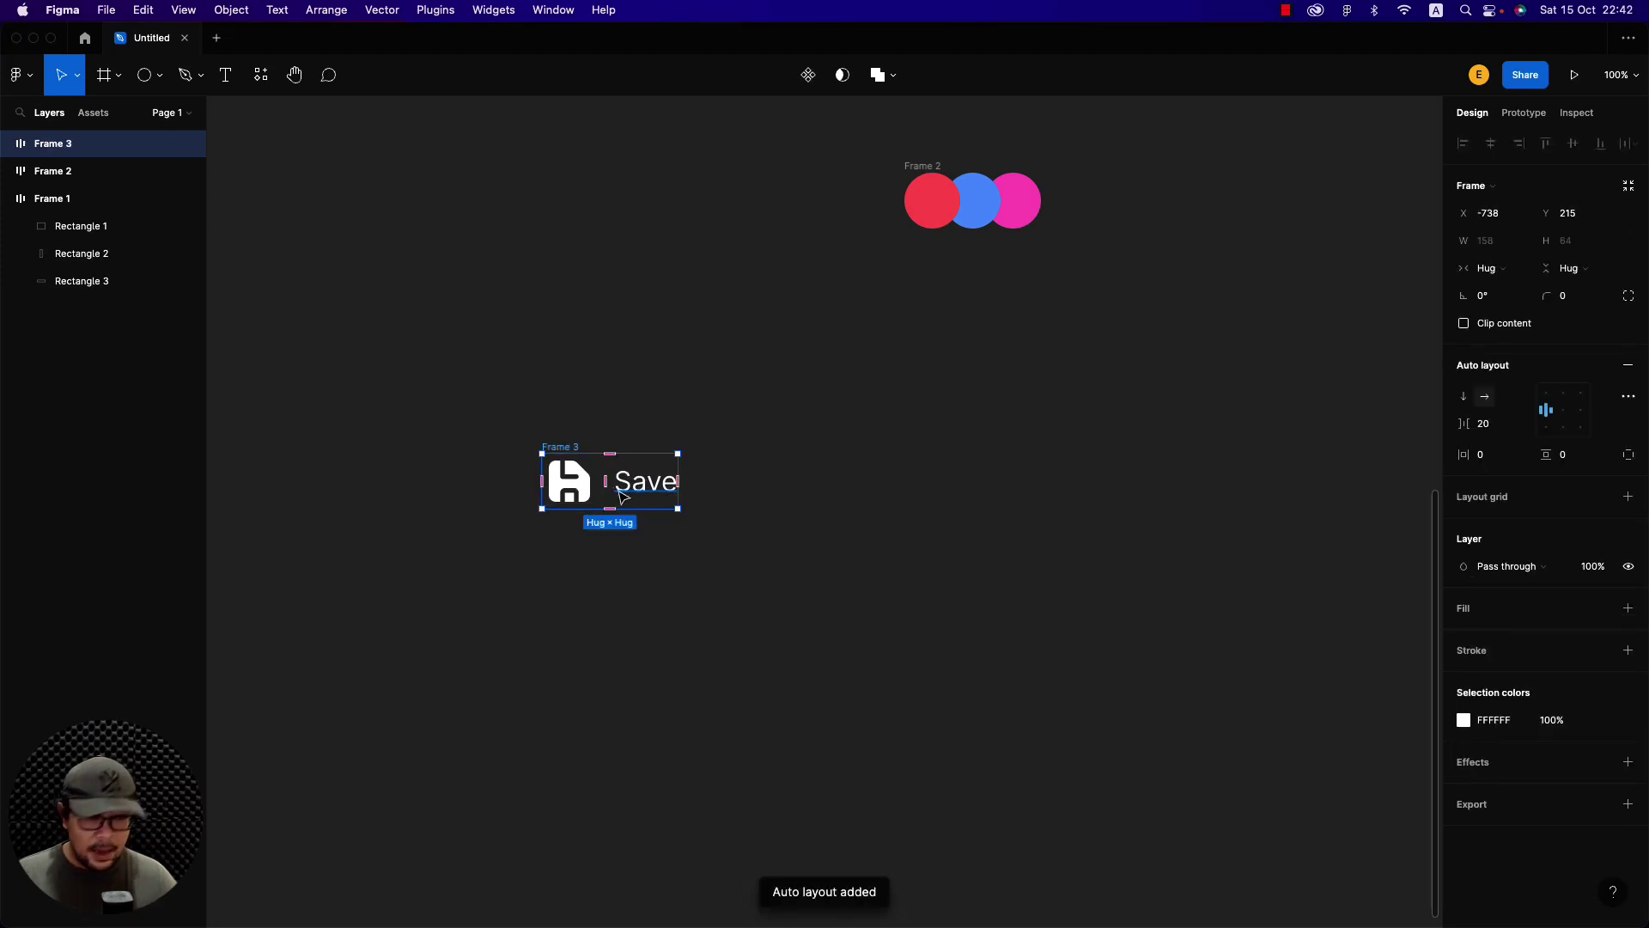
{"action": "scroll", "coordinate": [655, 491], "scroll_direction": "up", "scroll_amount": 5}
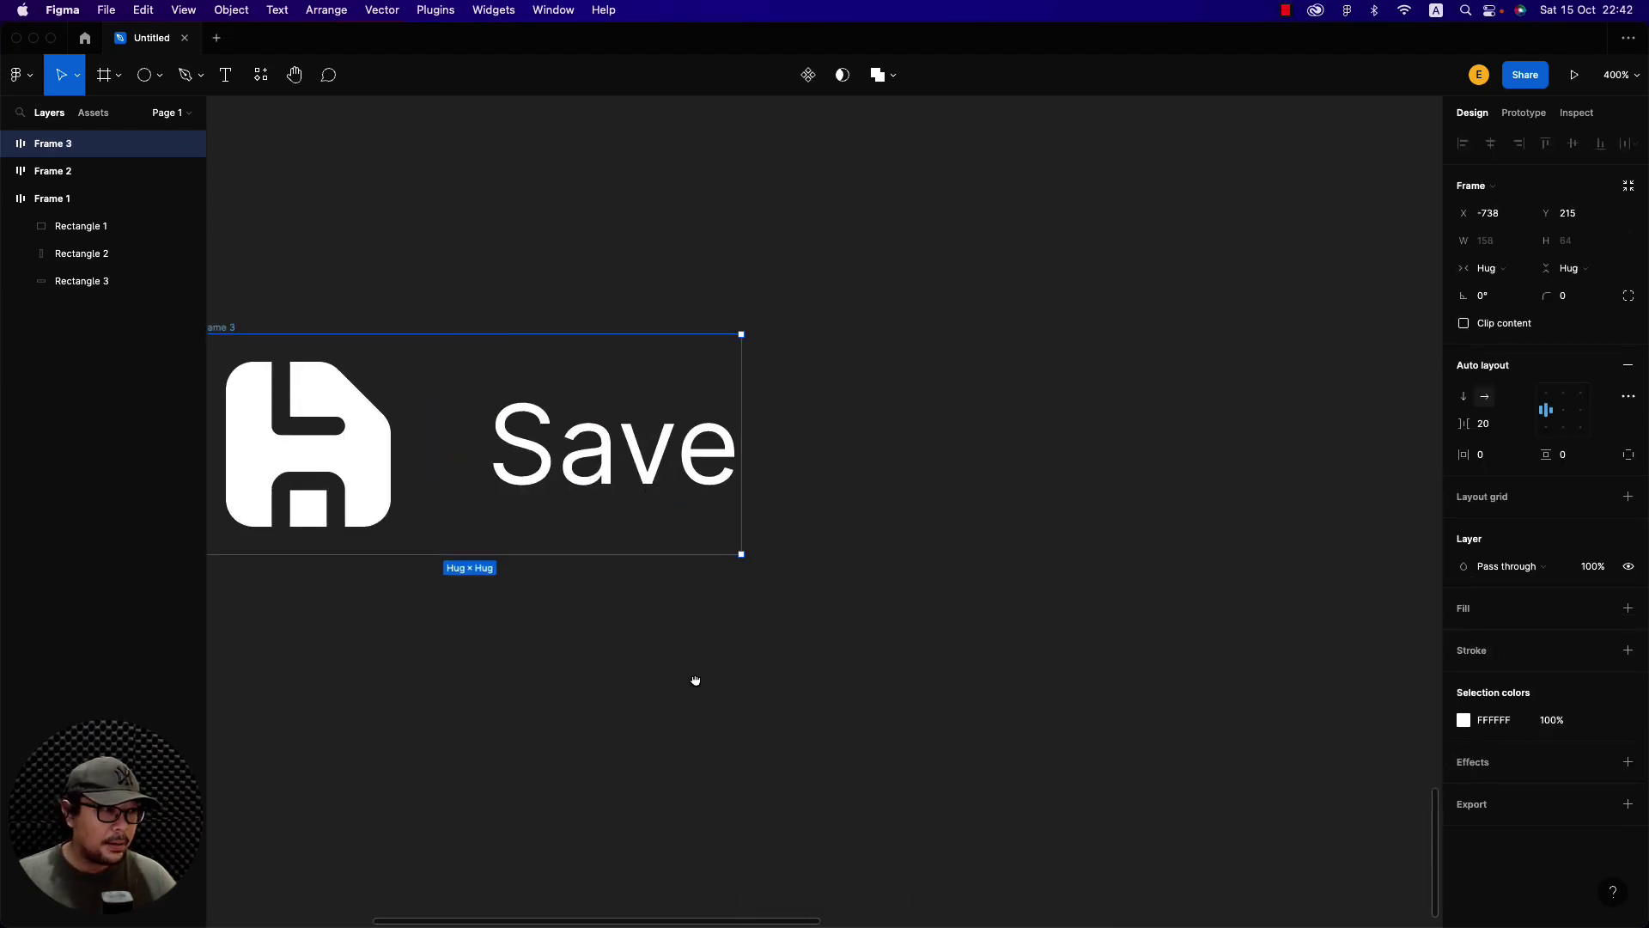
{"action": "left_click_drag", "start_coordinate": [695, 680], "coordinate": [1023, 699]}
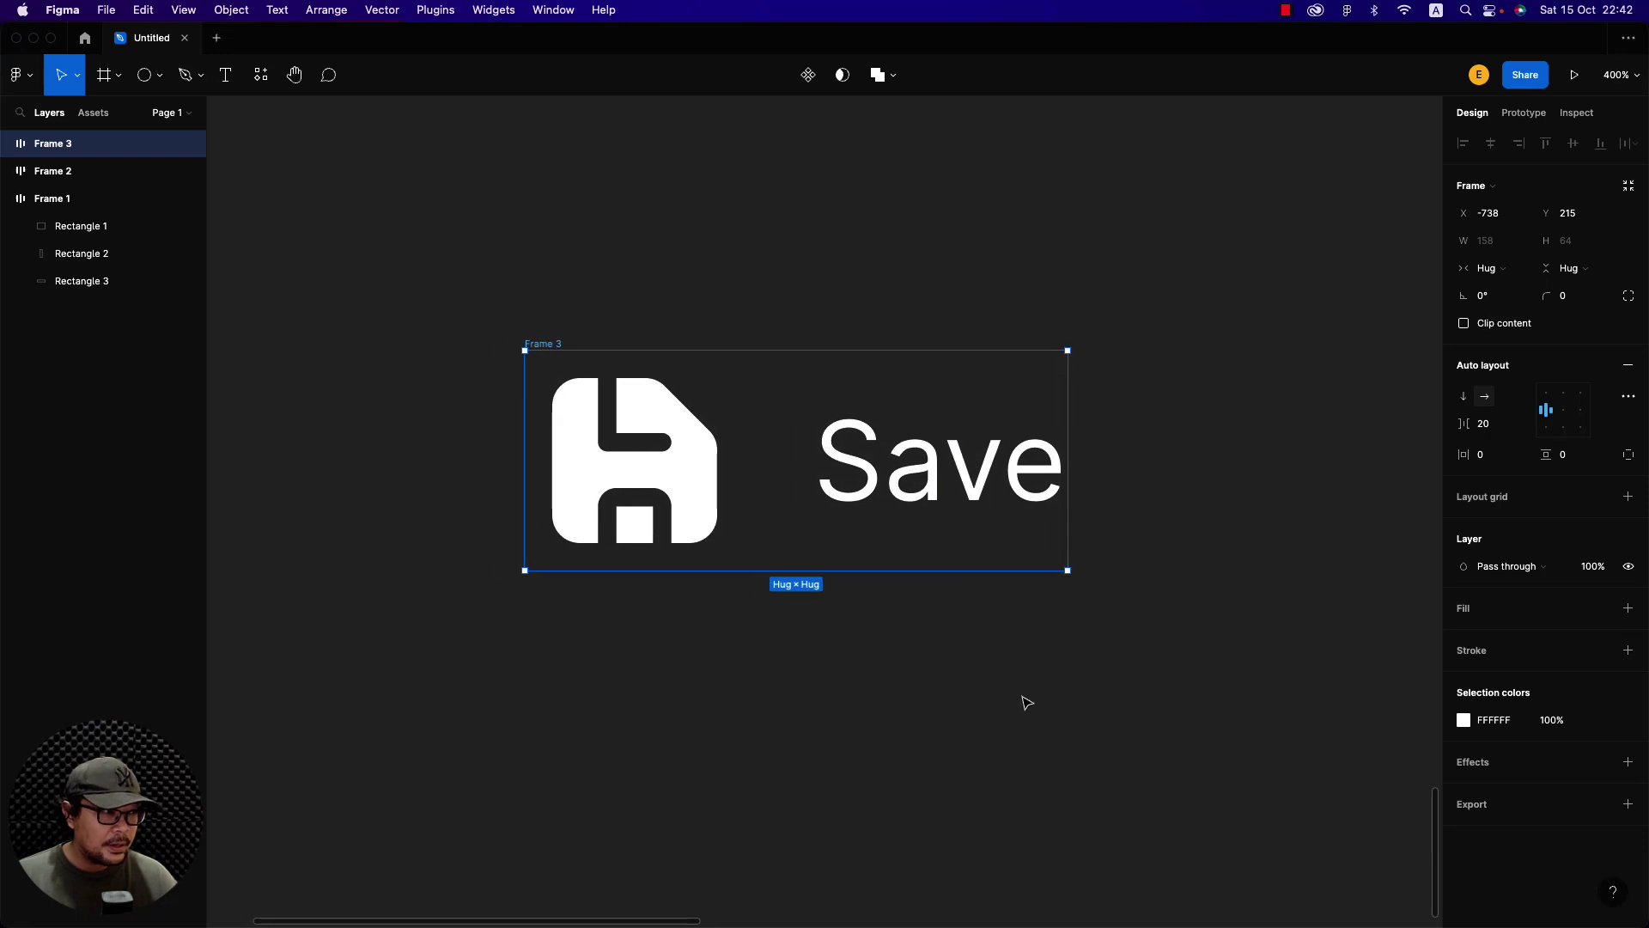
{"action": "left_click", "coordinate": [957, 499]}
{"action": "left_click", "coordinate": [678, 505]}
{"action": "left_click", "coordinate": [556, 339]}
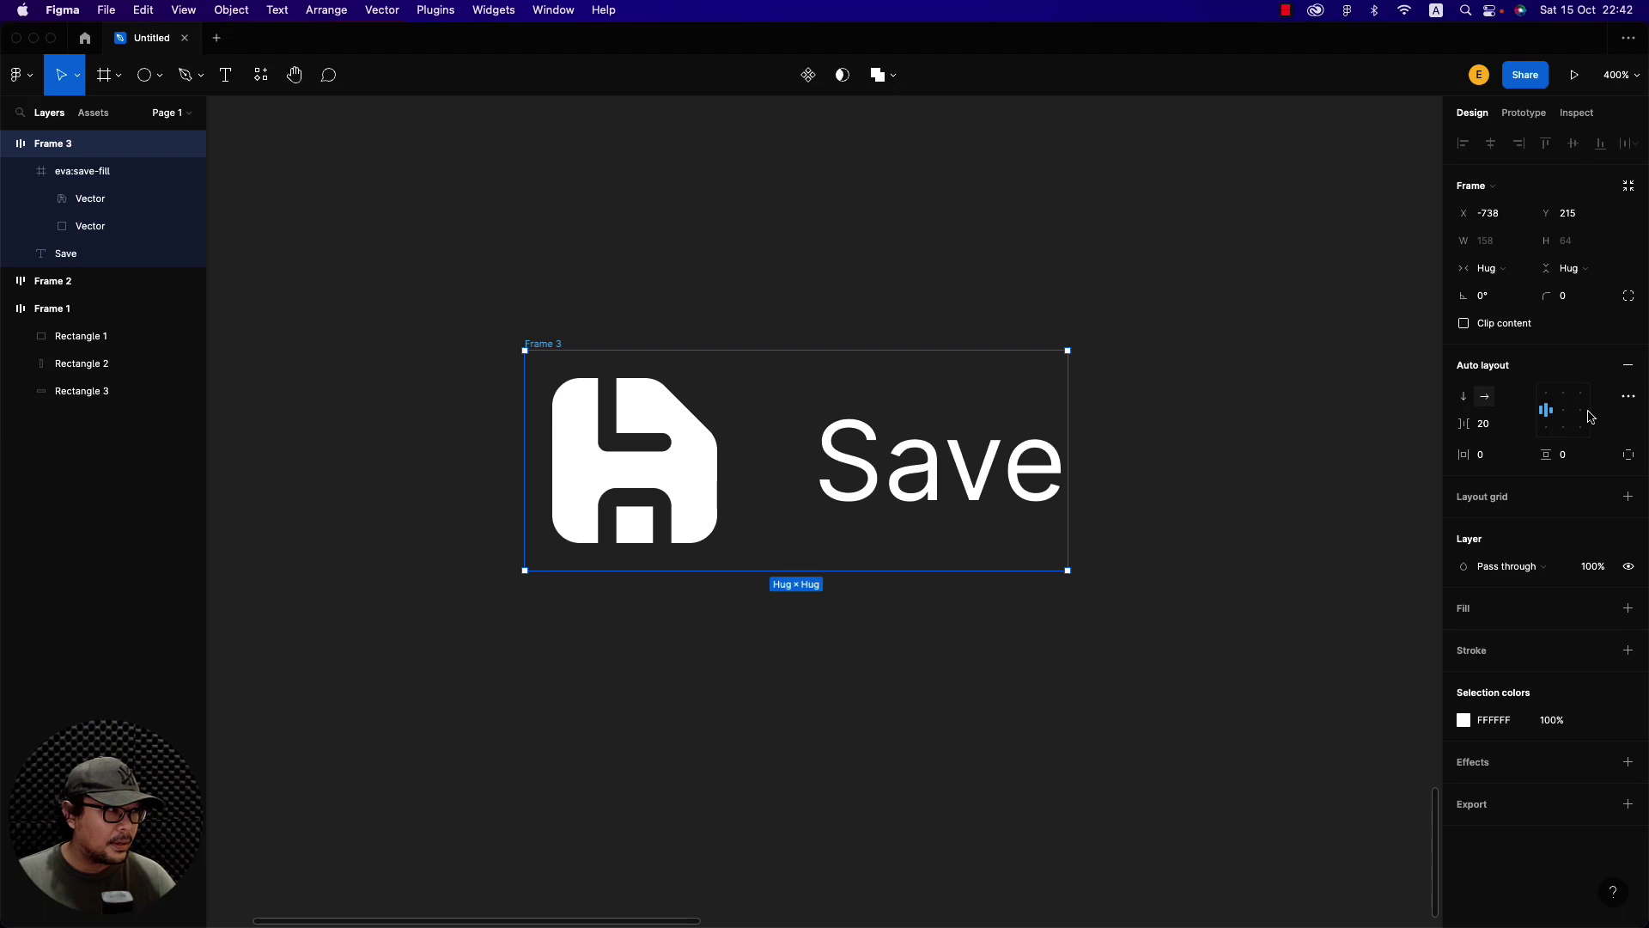
Enable Text baseline alignment in Frame 3's advanced auto layout settings
{"action": "left_click", "coordinate": [1631, 400]}
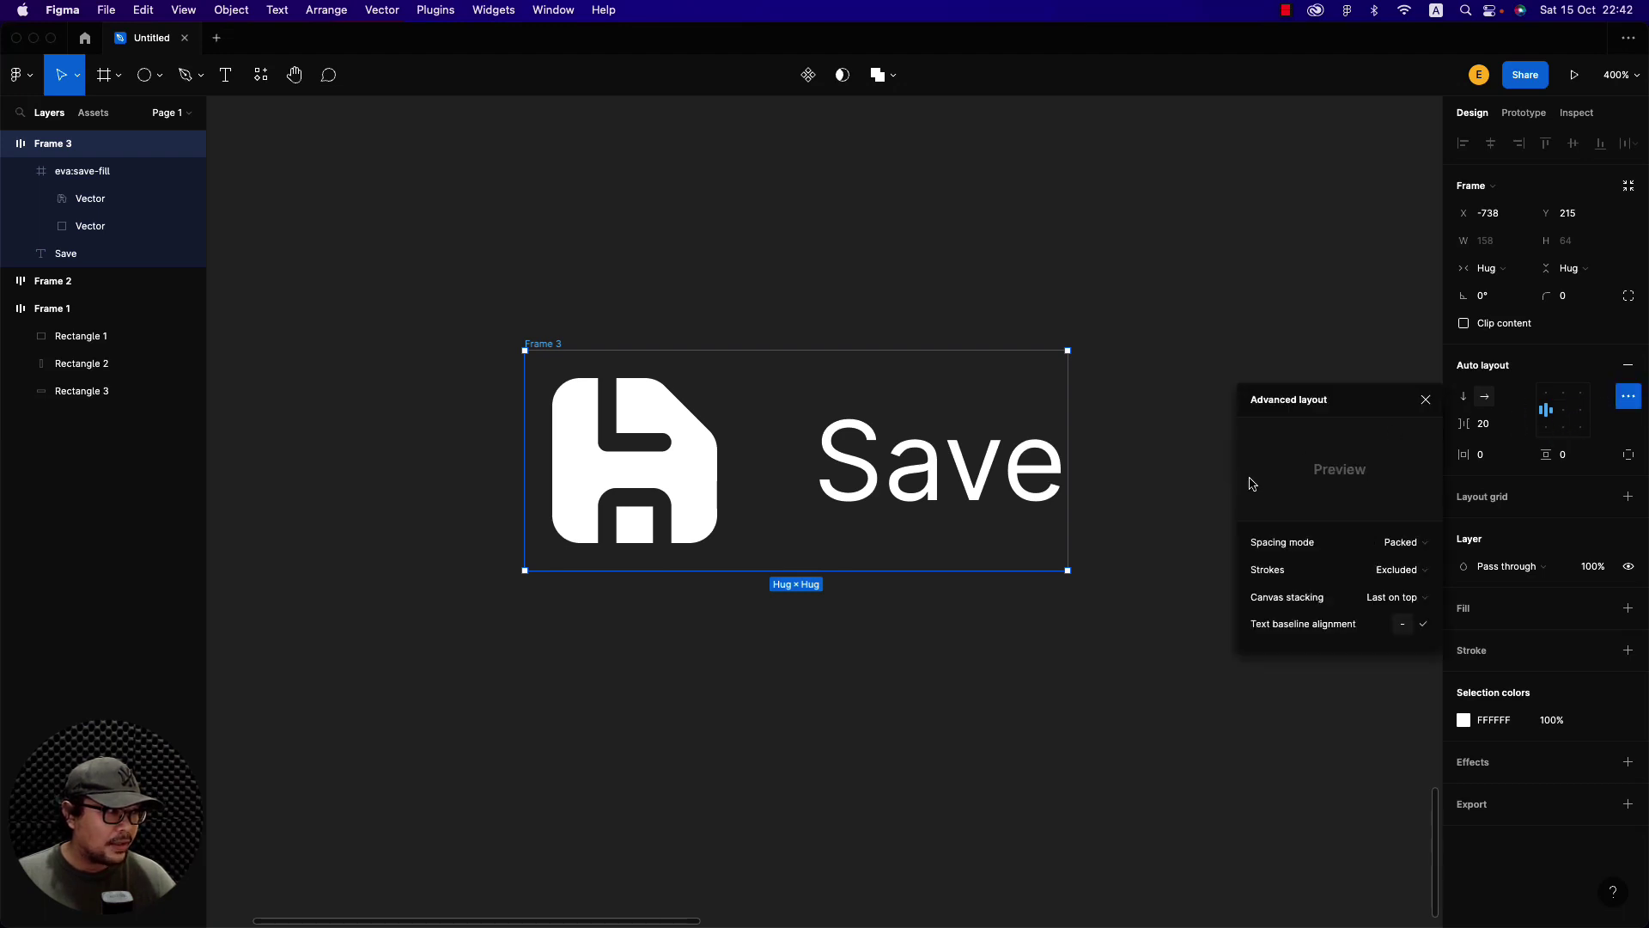
{"action": "mouse_move", "coordinate": [1340, 623]}
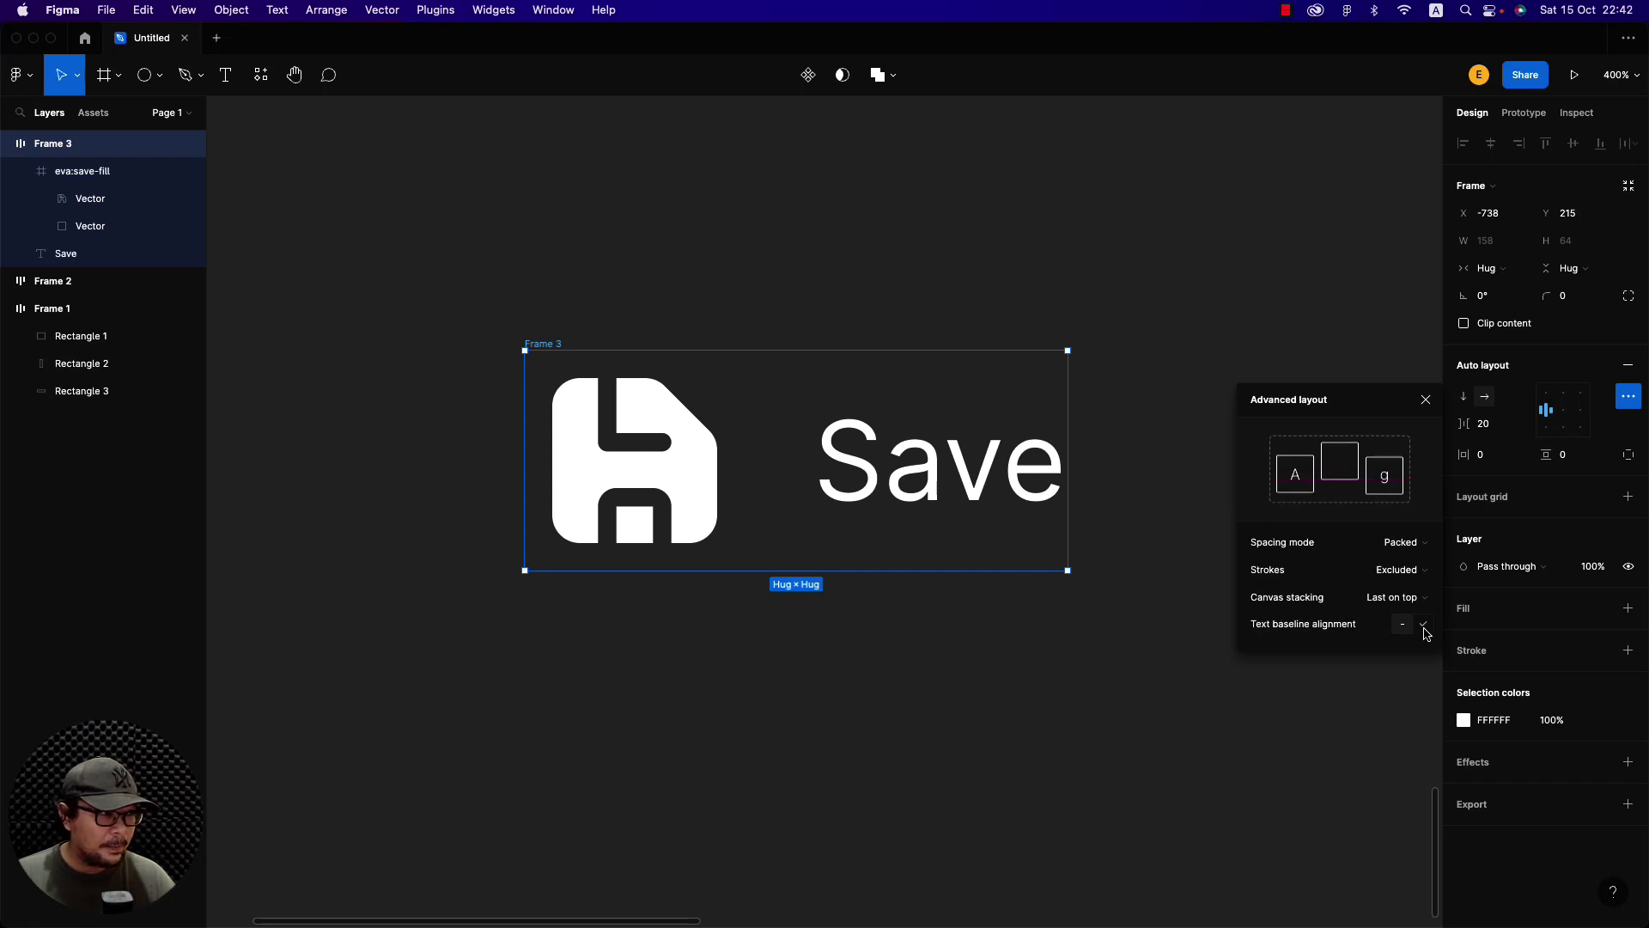
{"action": "left_click", "coordinate": [1425, 630]}
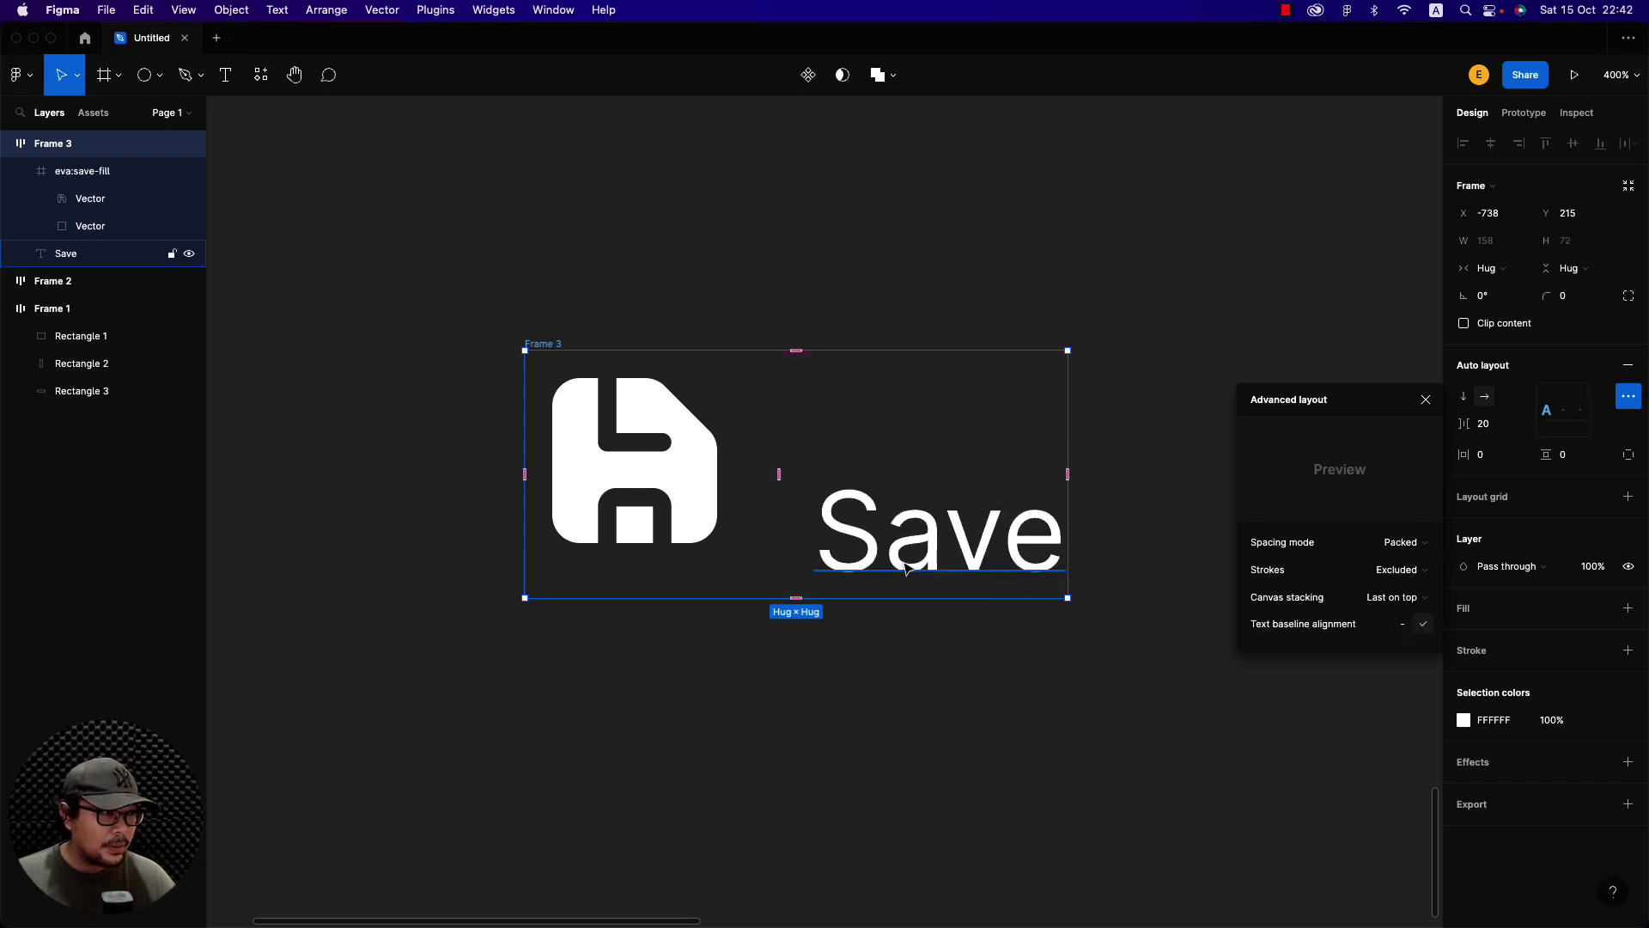
{"action": "left_click", "coordinate": [859, 549]}
{"action": "left_click", "coordinate": [636, 499]}
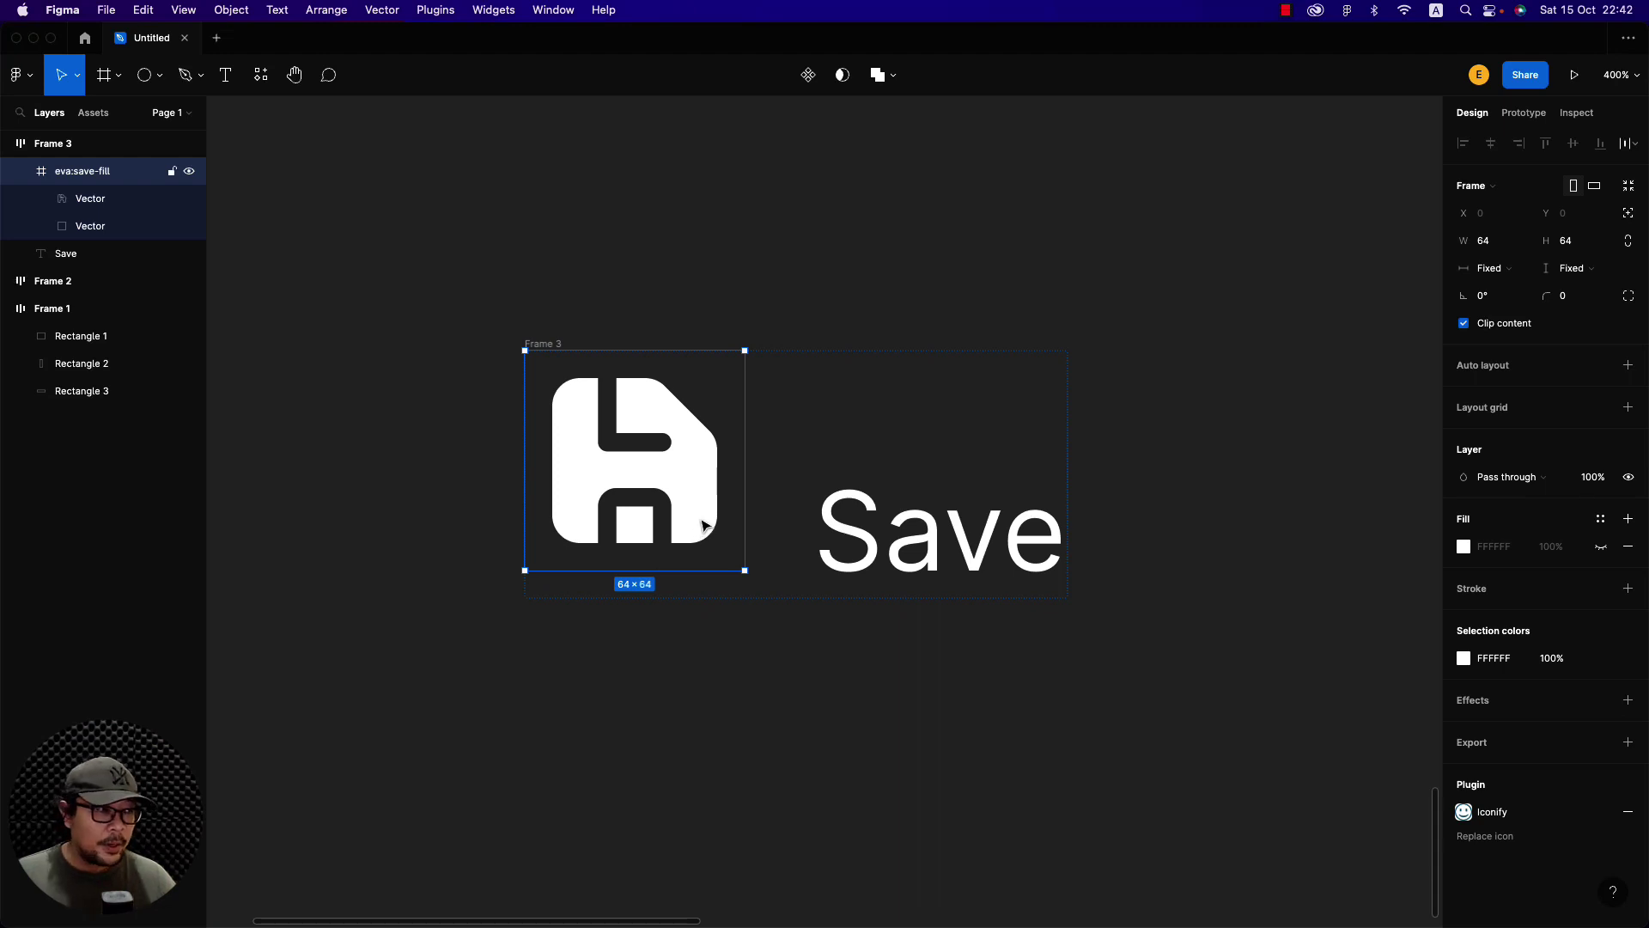
Ungroup the save icon into its vectors, then undo the ungrouping
{"action": "left_click", "coordinate": [801, 731]}
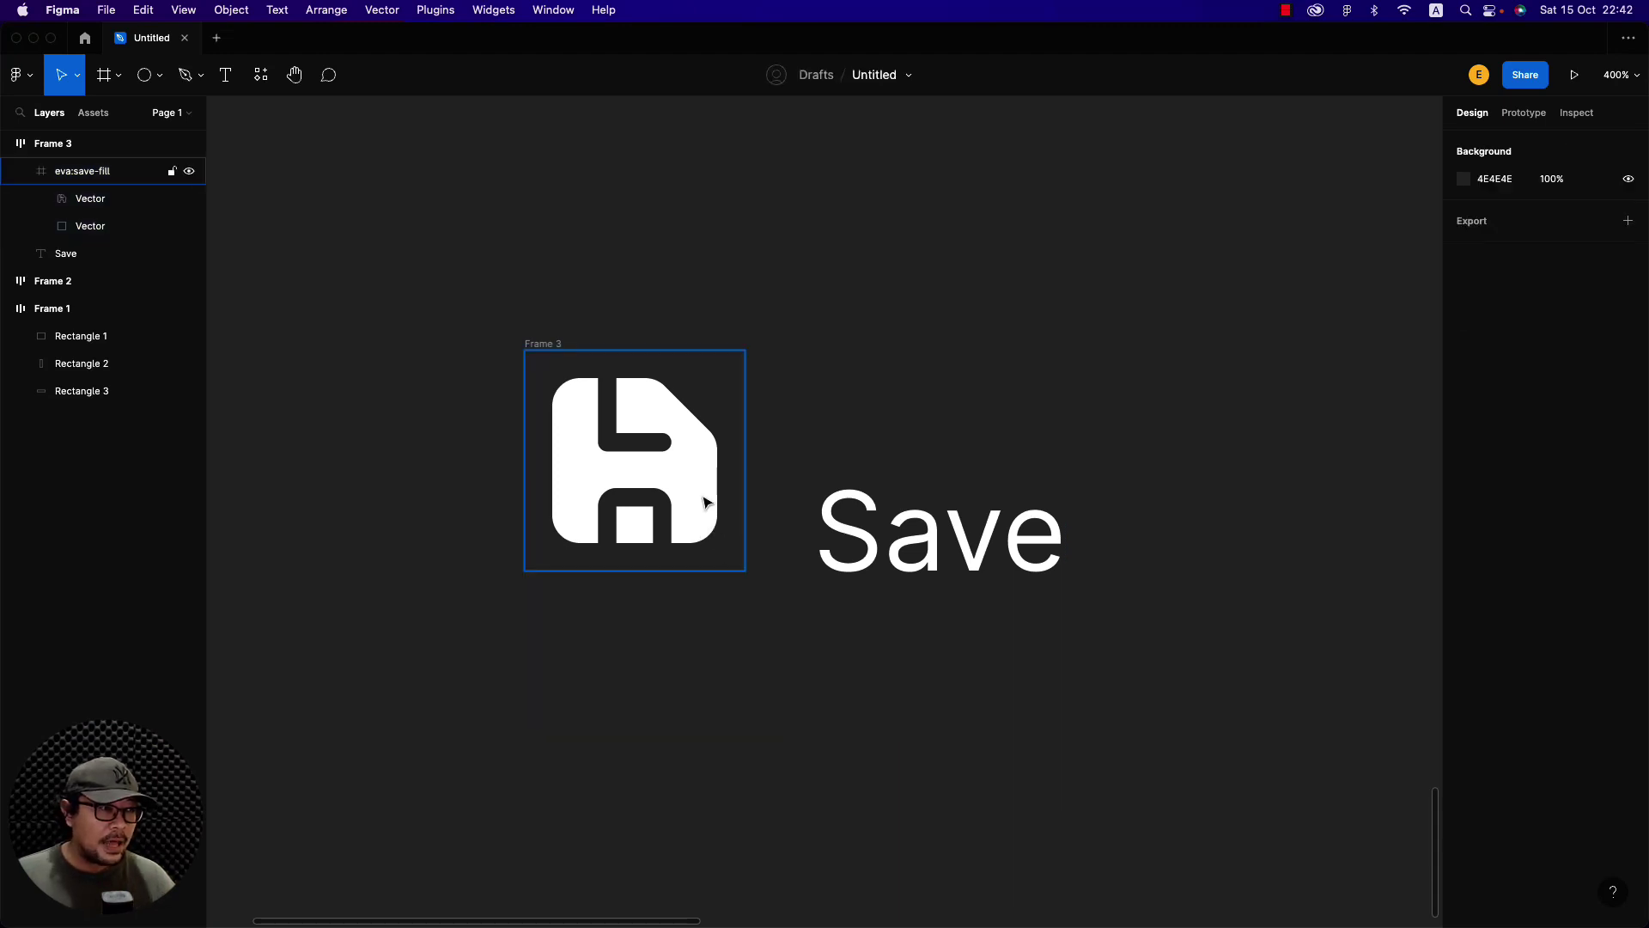
{"action": "left_click", "coordinate": [703, 491]}
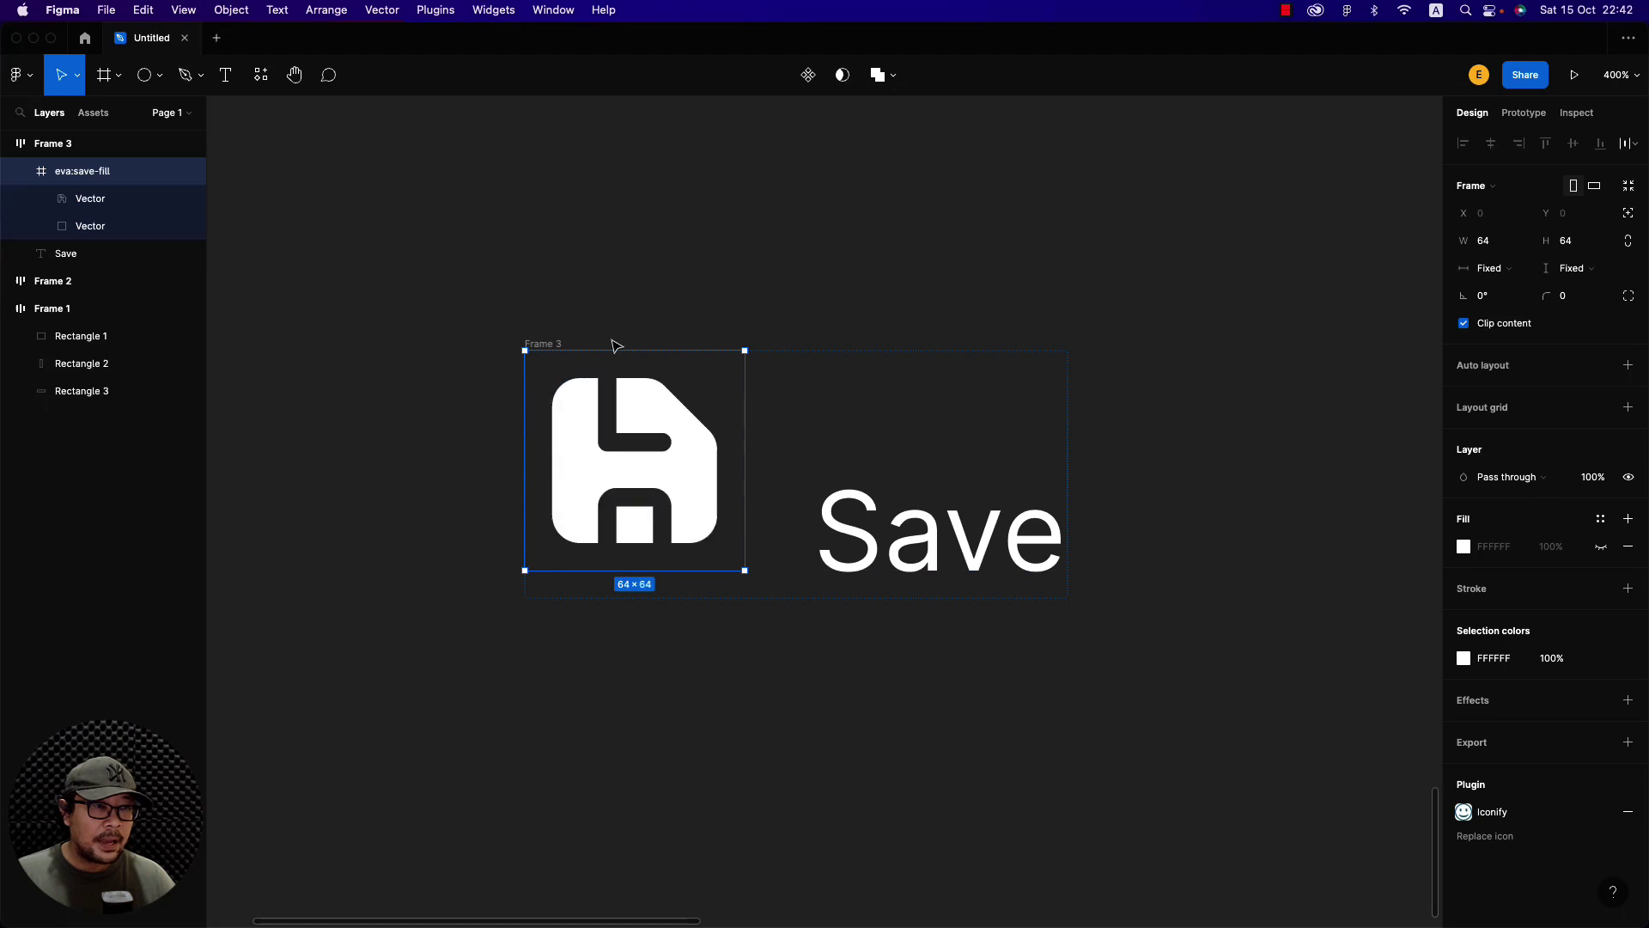
{"action": "left_click", "coordinate": [691, 298]}
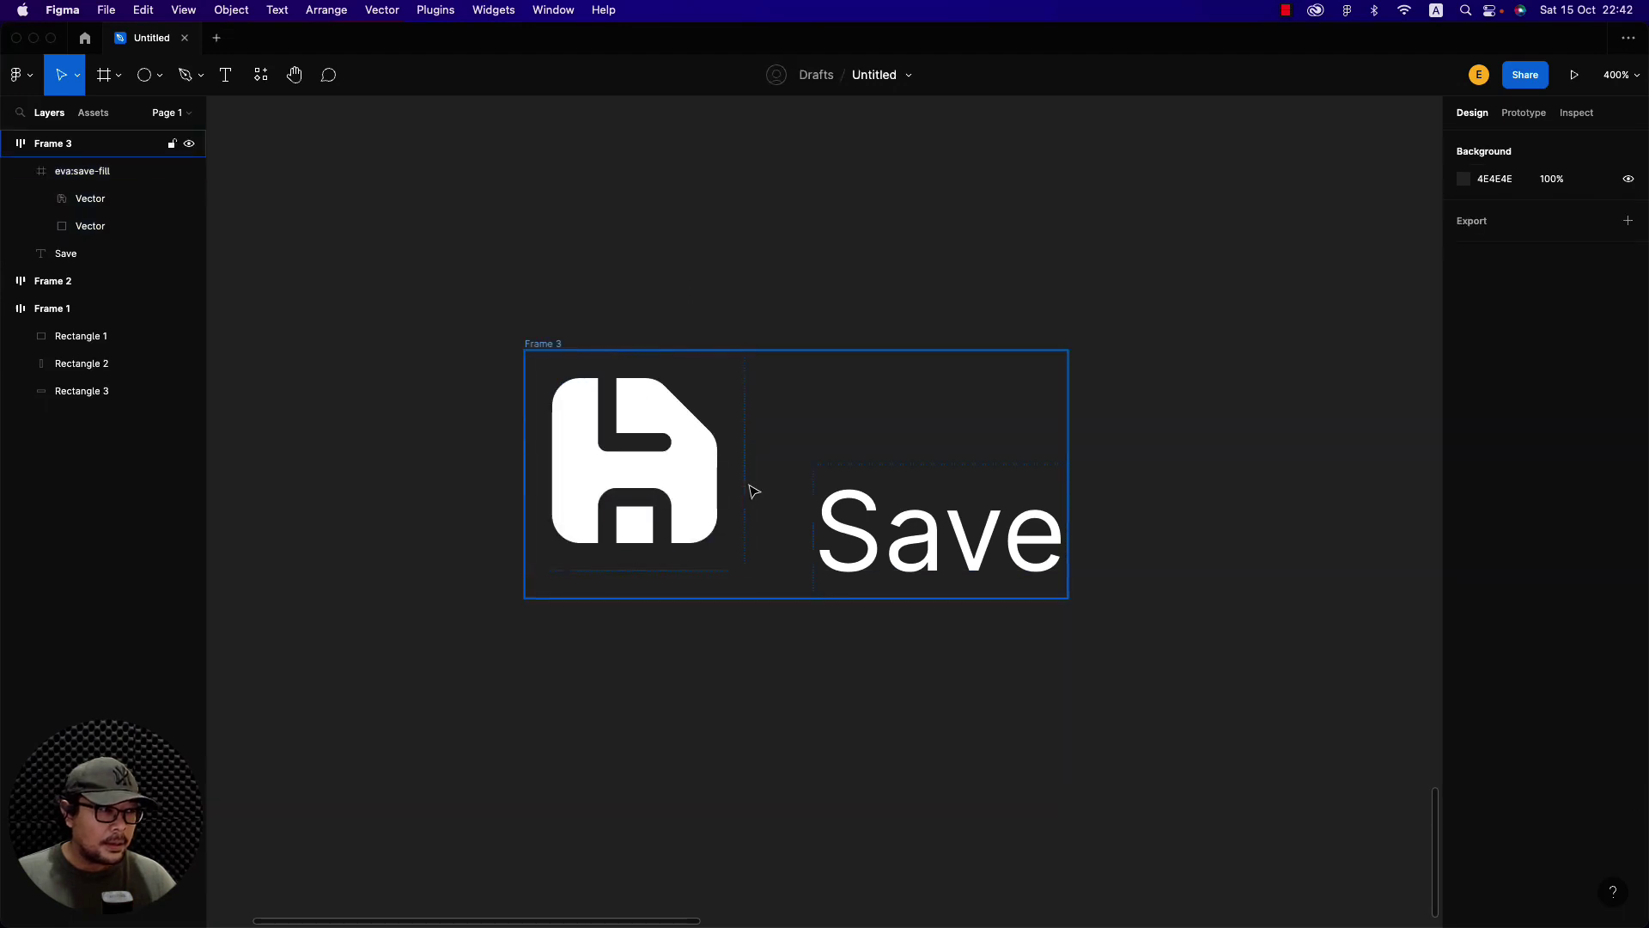
{"action": "right_click", "coordinate": [710, 462]}
{"action": "left_click", "coordinate": [747, 612]}
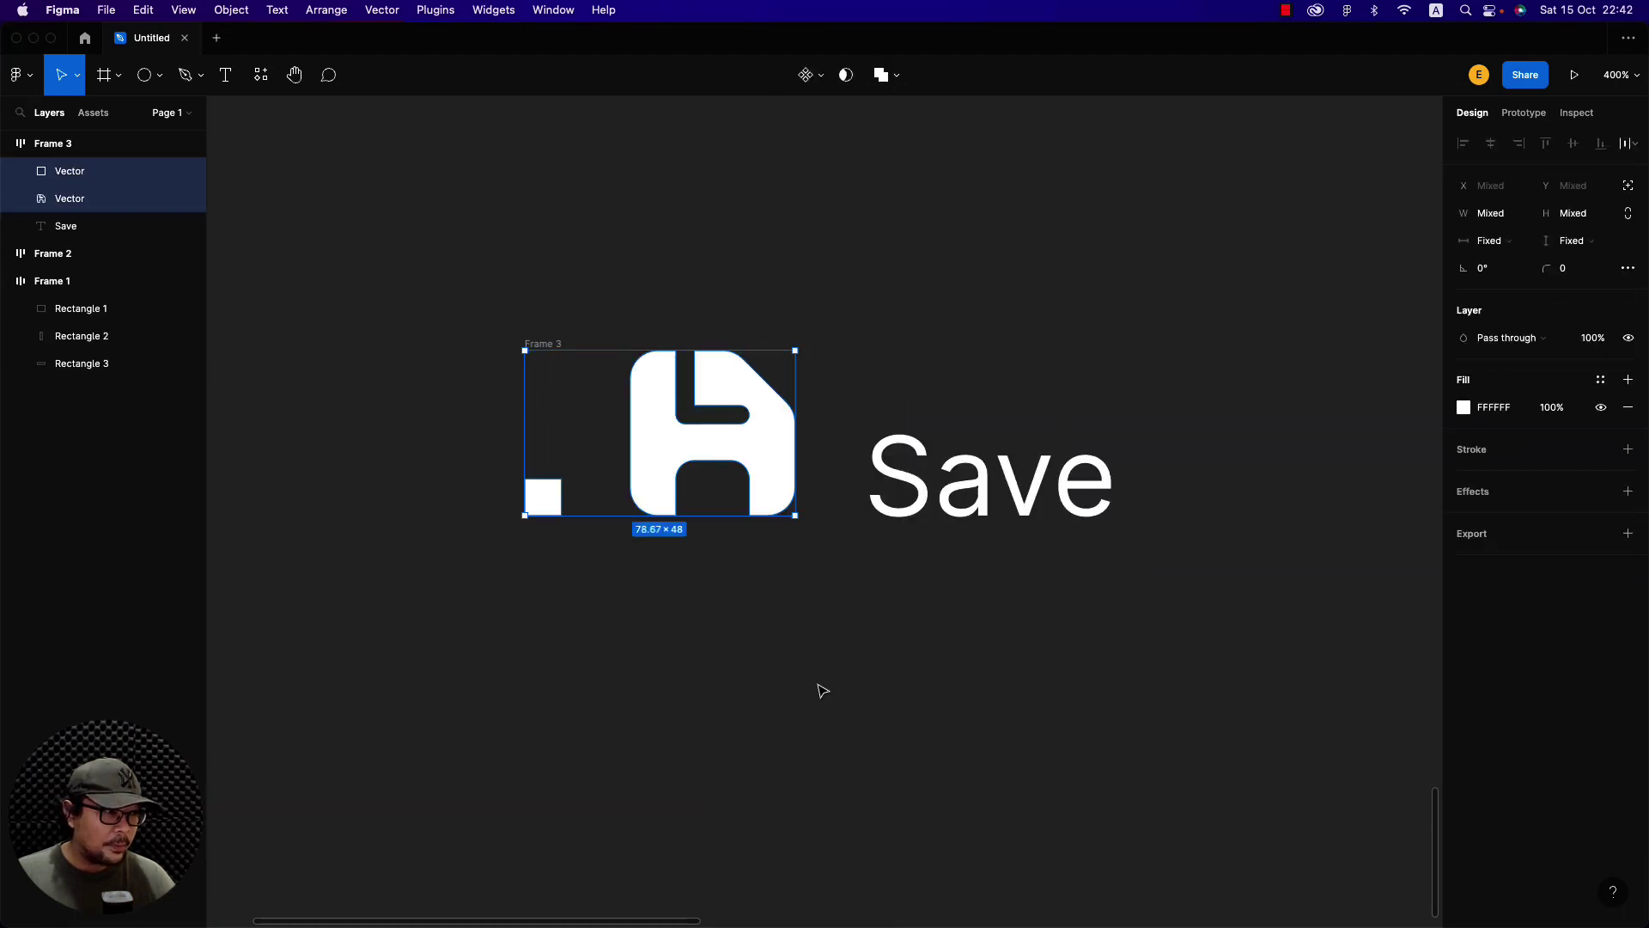
{"action": "left_click", "coordinate": [821, 689]}
{"action": "left_click", "coordinate": [743, 412]}
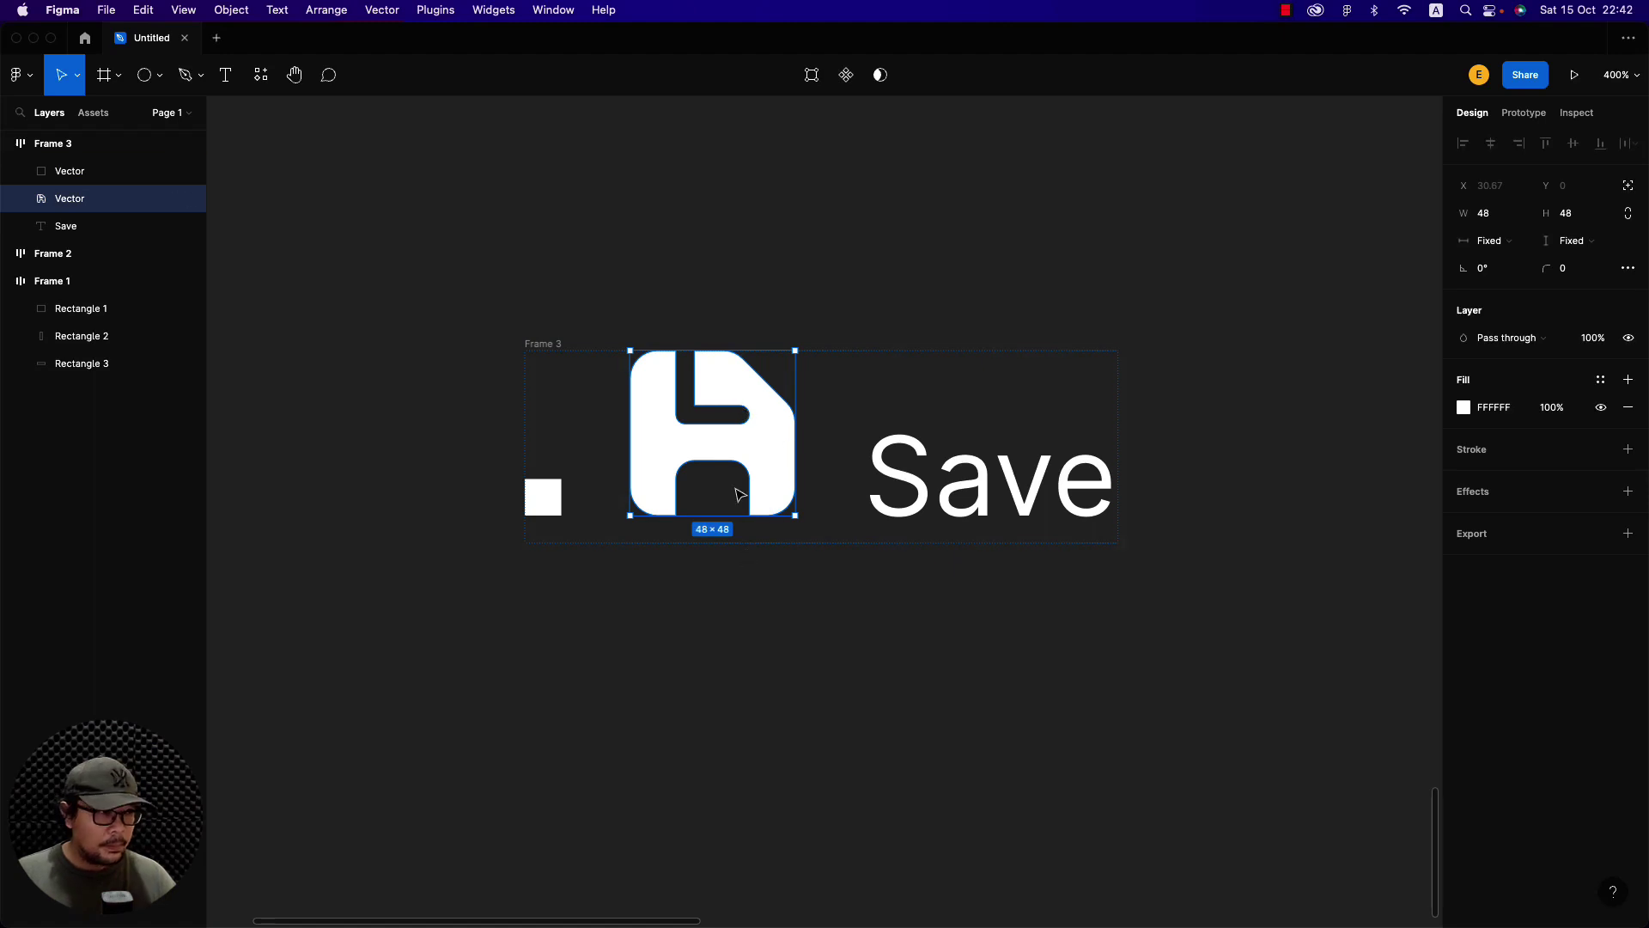
{"action": "key", "text": "Escape"}
{"action": "key", "text": "ctrl+z"}
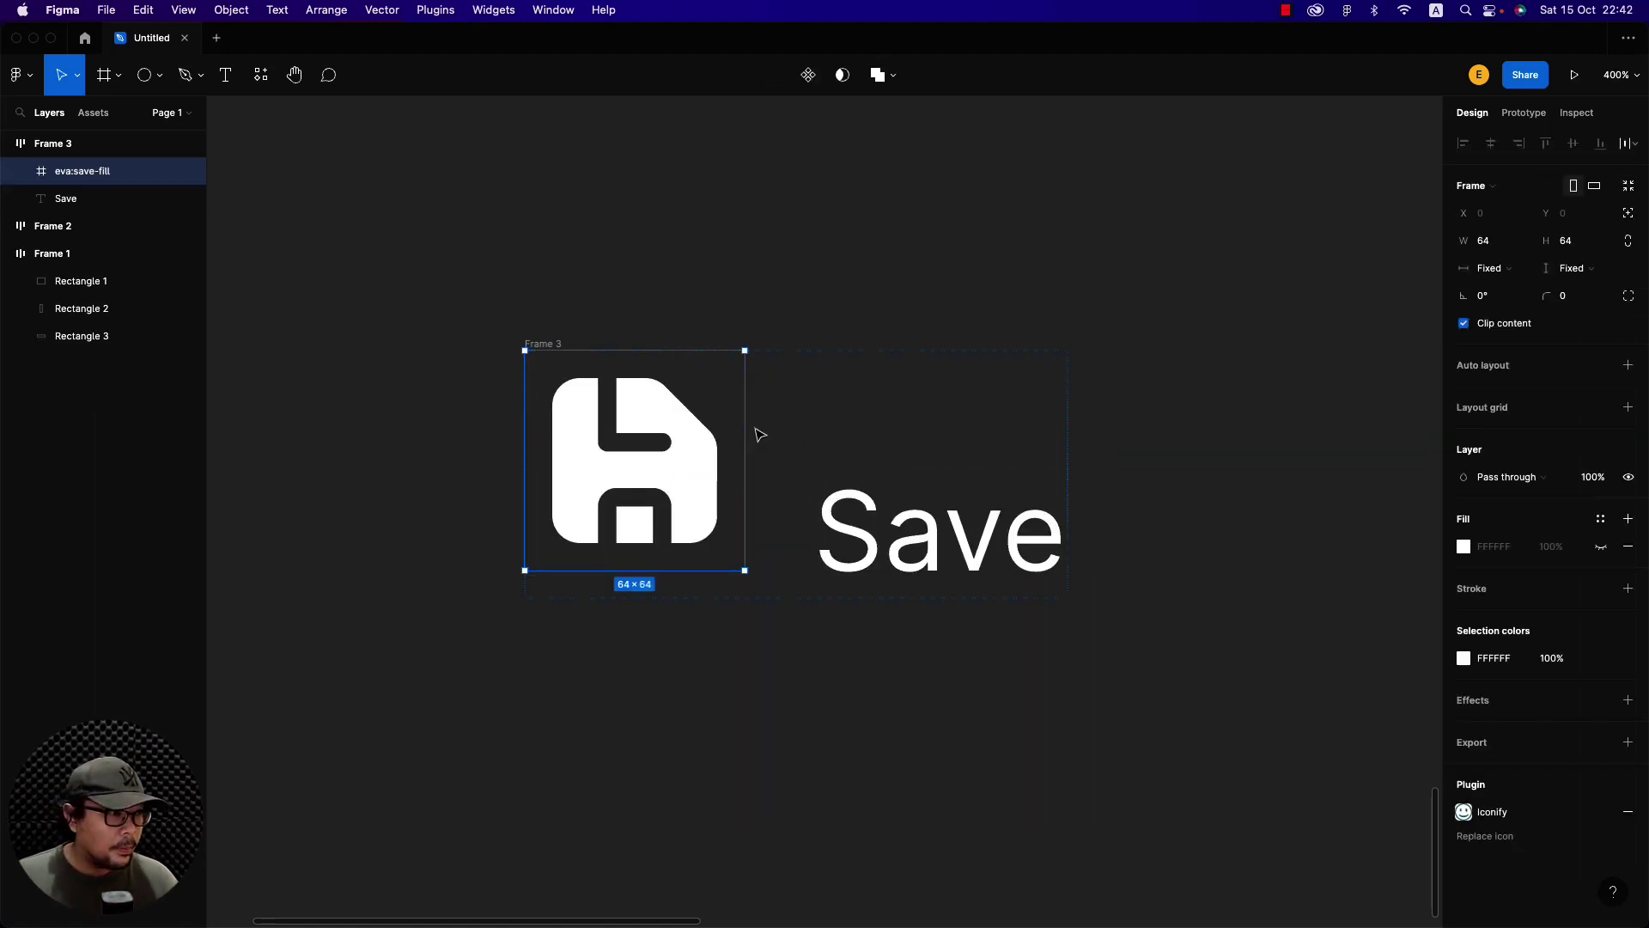
{"action": "left_click", "coordinate": [905, 669]}
{"action": "left_click", "coordinate": [702, 441]}
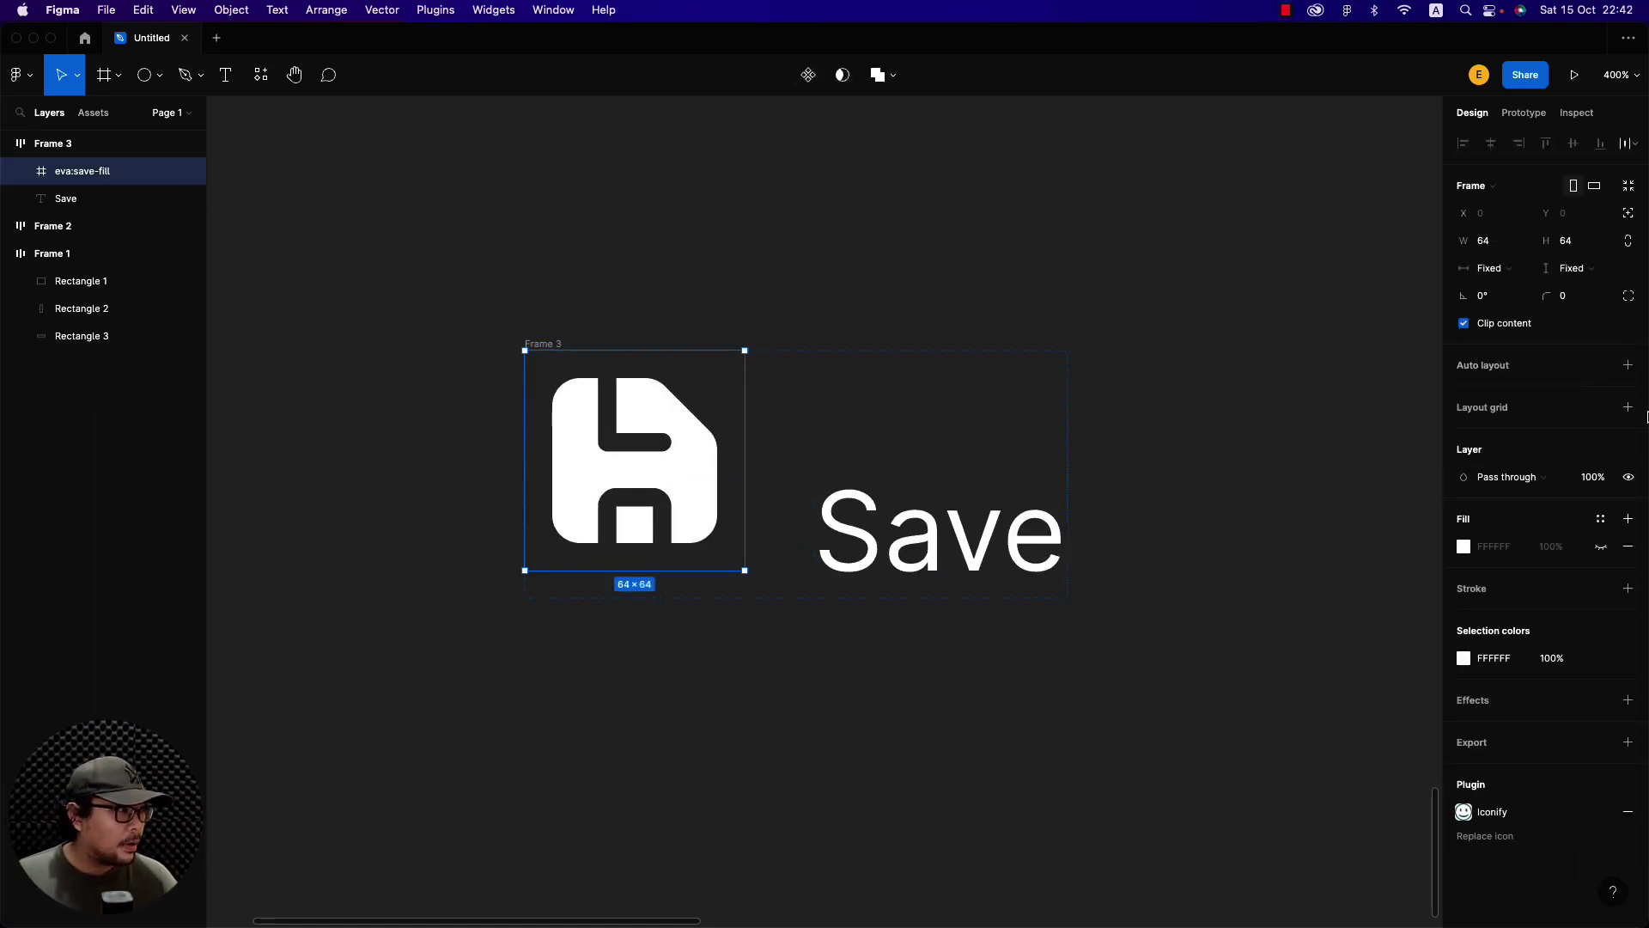
{"action": "left_click", "coordinate": [942, 713]}
Remove Frame 3's auto layout and move the icon's two vectors out to the upper right
{"action": "left_click", "coordinate": [548, 362]}
{"action": "left_click", "coordinate": [559, 332]}
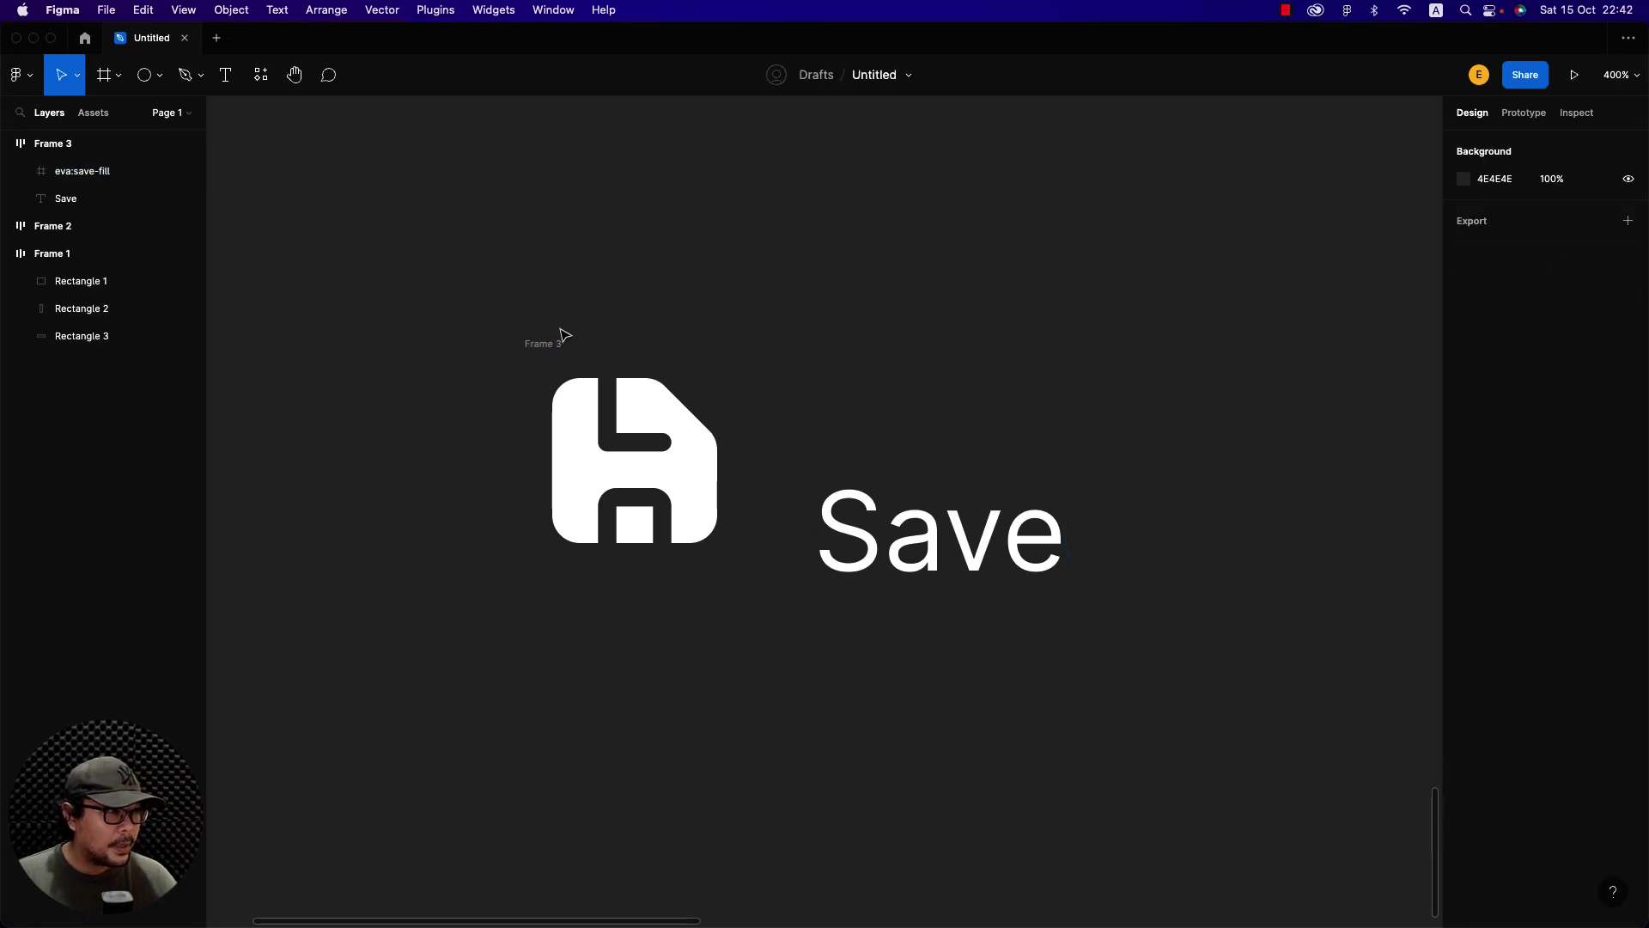
{"action": "left_click", "coordinate": [1629, 368]}
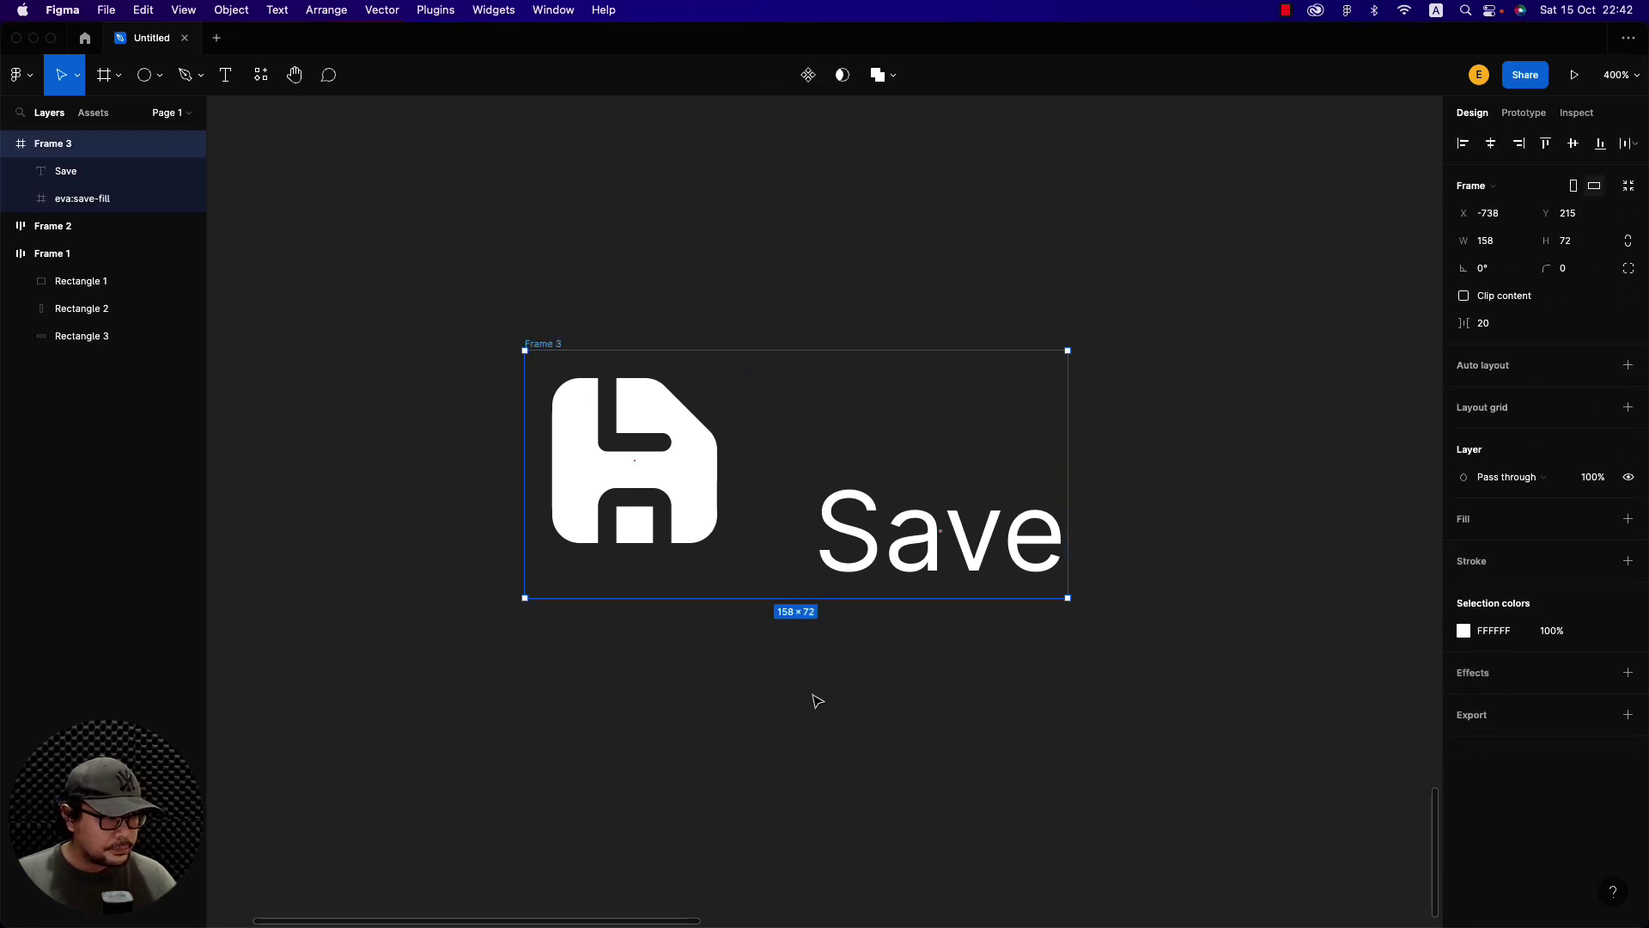
{"action": "left_click", "coordinate": [703, 494]}
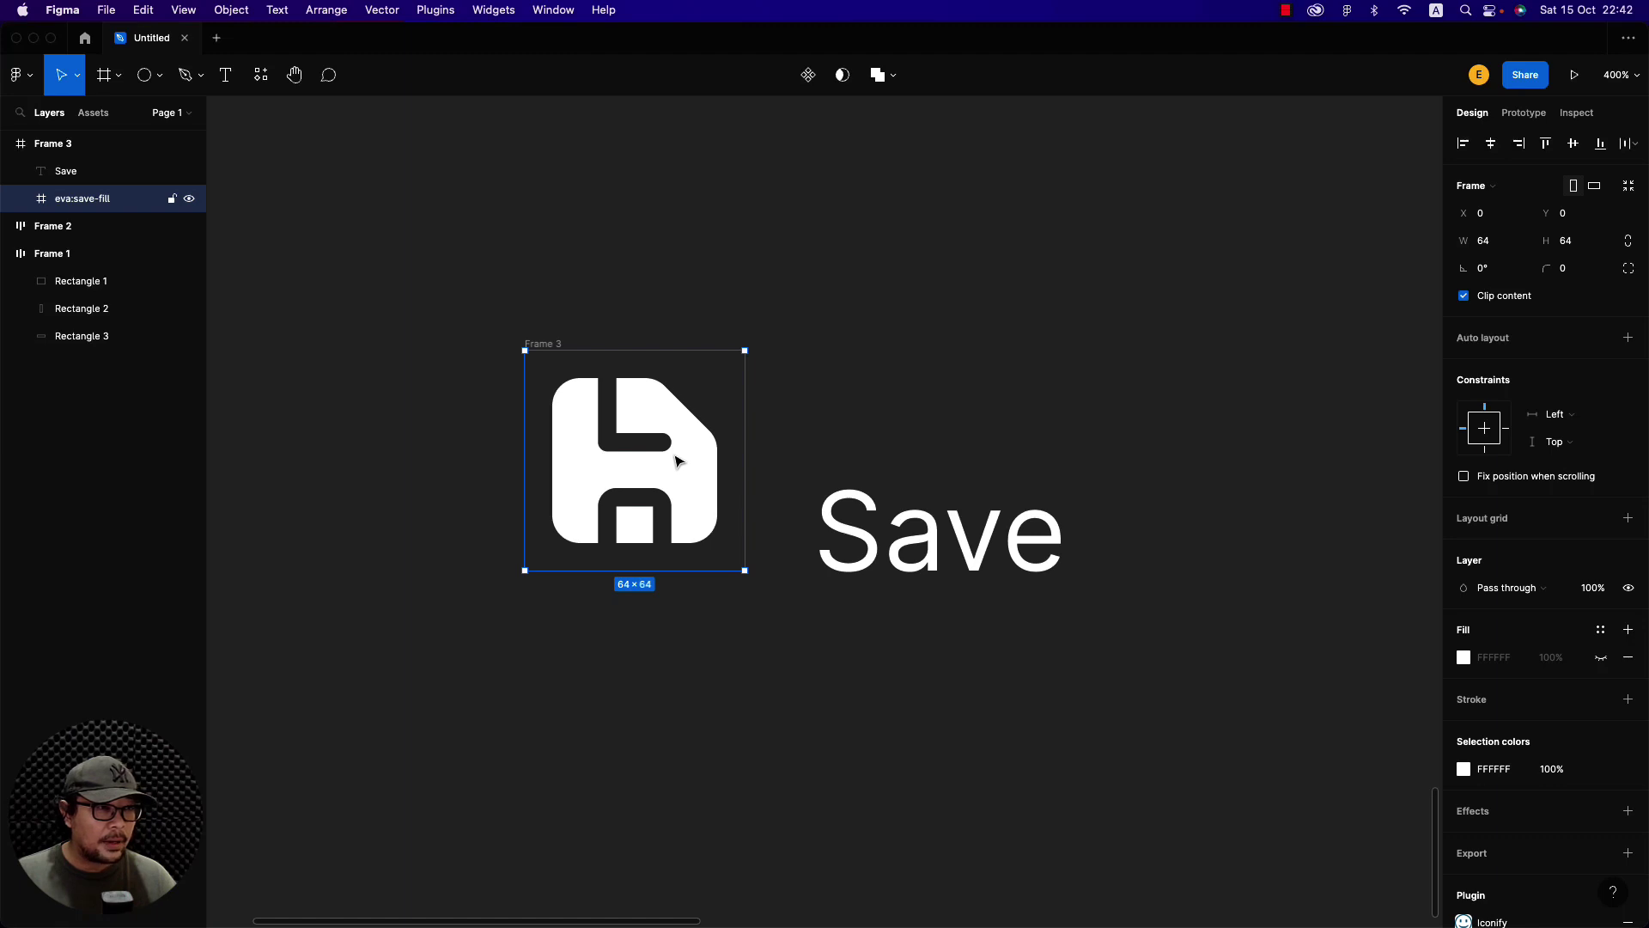
{"action": "left_click", "coordinate": [21, 198]}
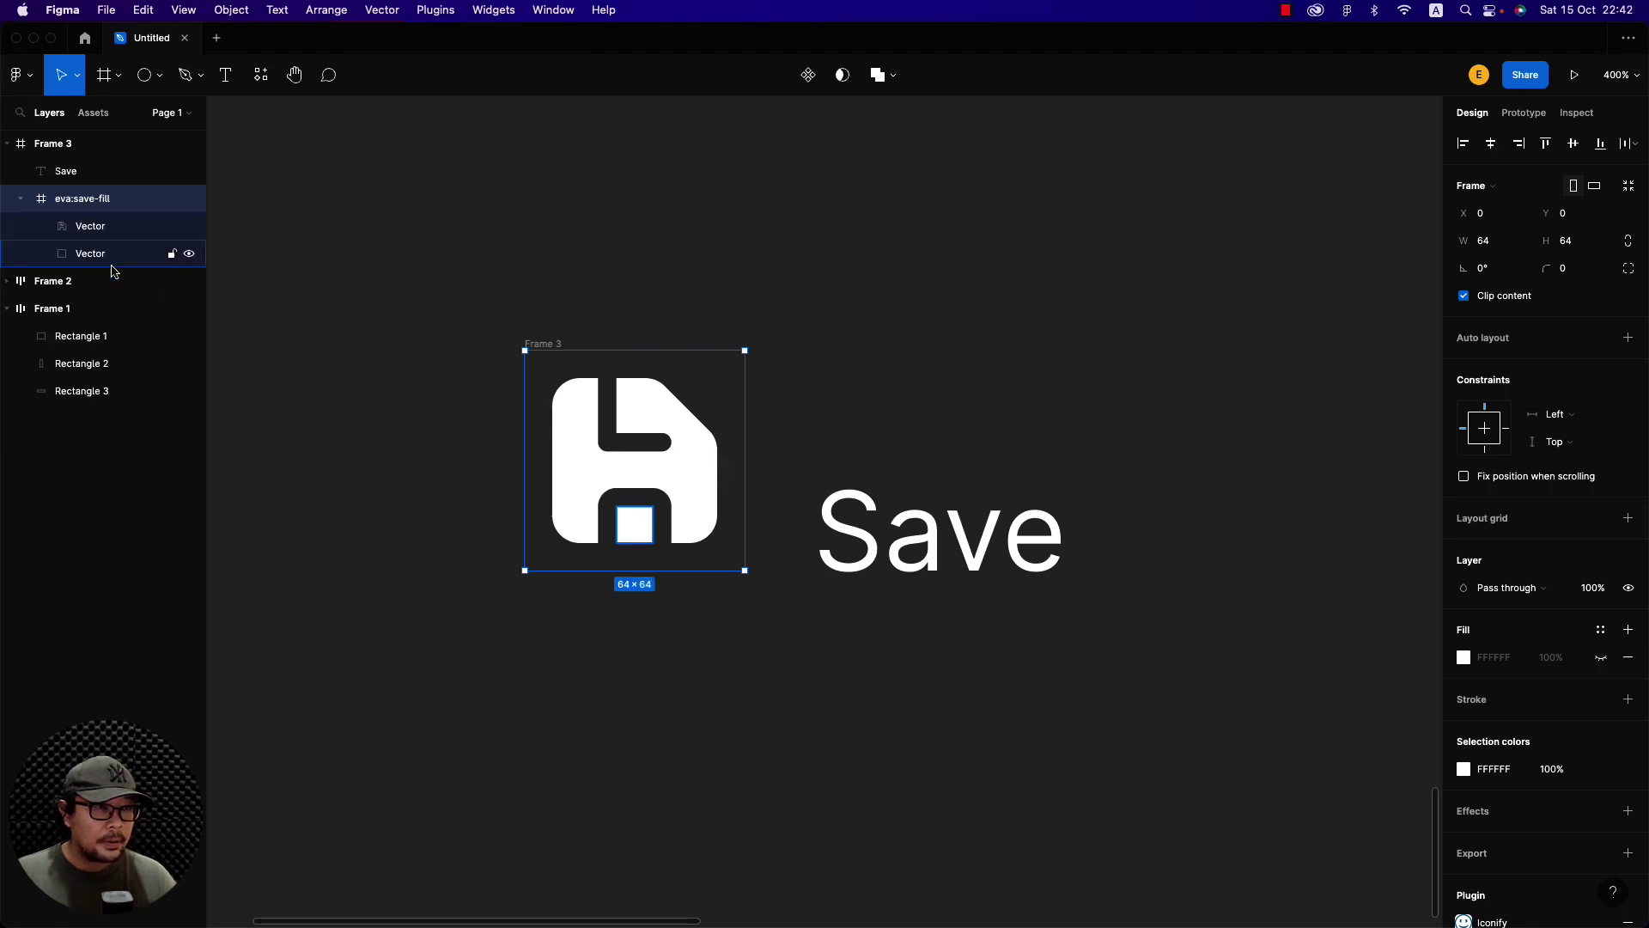
{"action": "left_click", "coordinate": [86, 254]}
{"action": "left_click", "coordinate": [101, 227], "text": "shift"}
{"action": "left_click_drag", "start_coordinate": [659, 423], "coordinate": [1188, 244]}
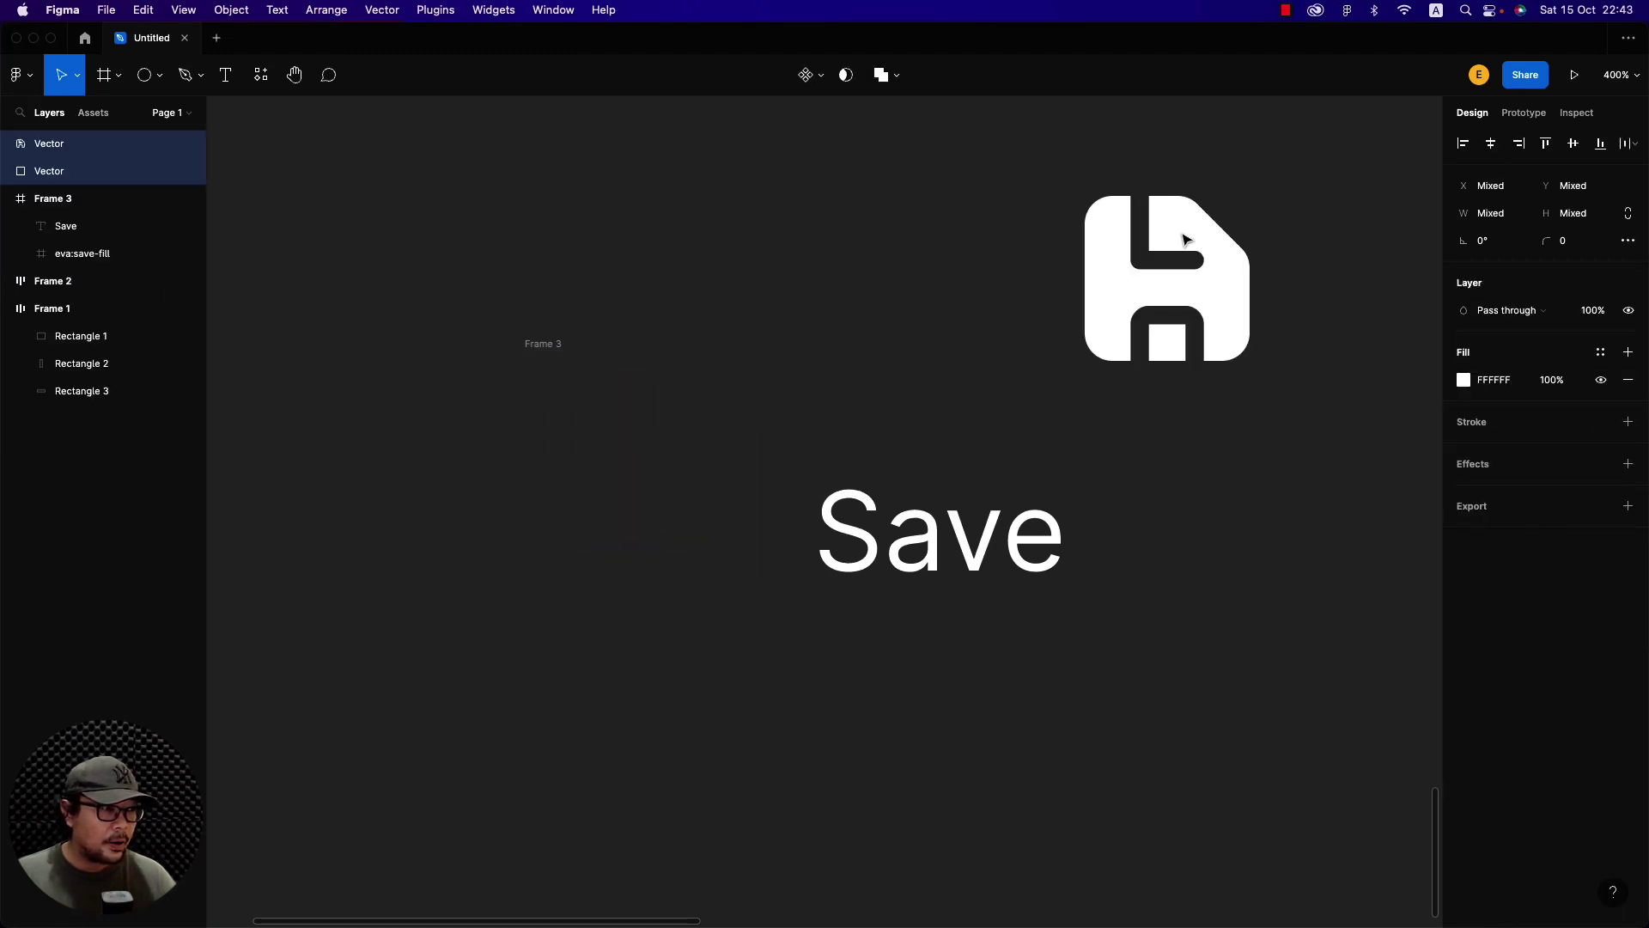
Move the Save text out of Frame 3 and delete the emptied frame
{"action": "left_click", "coordinate": [543, 343]}
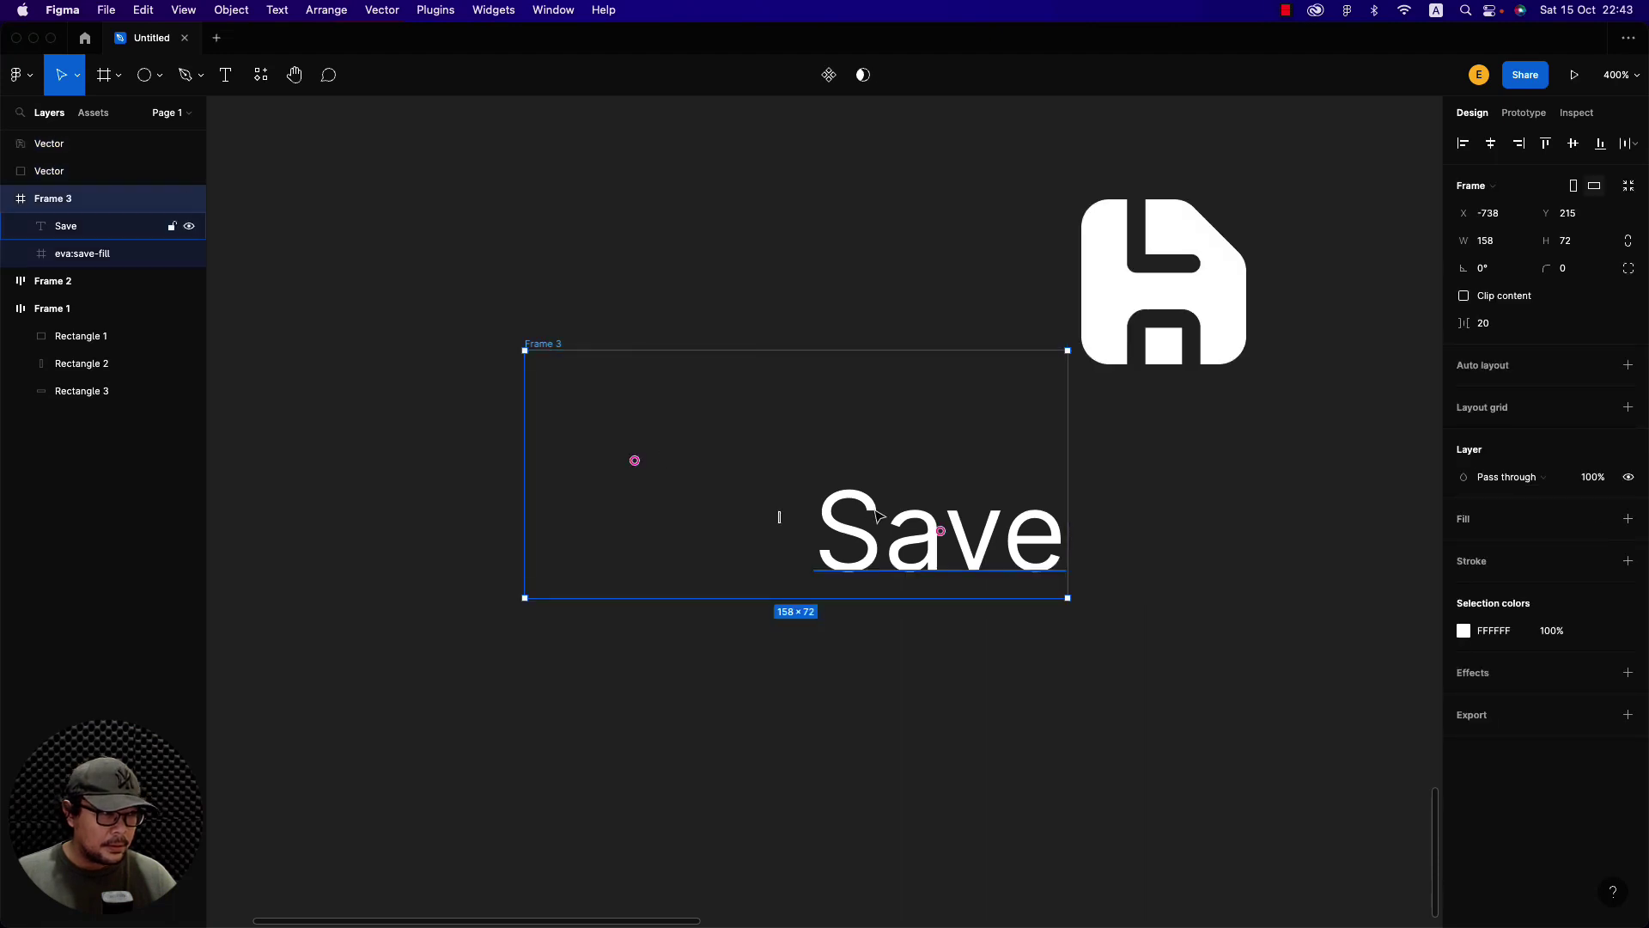
{"action": "left_click_drag", "start_coordinate": [873, 520], "coordinate": [1136, 751]}
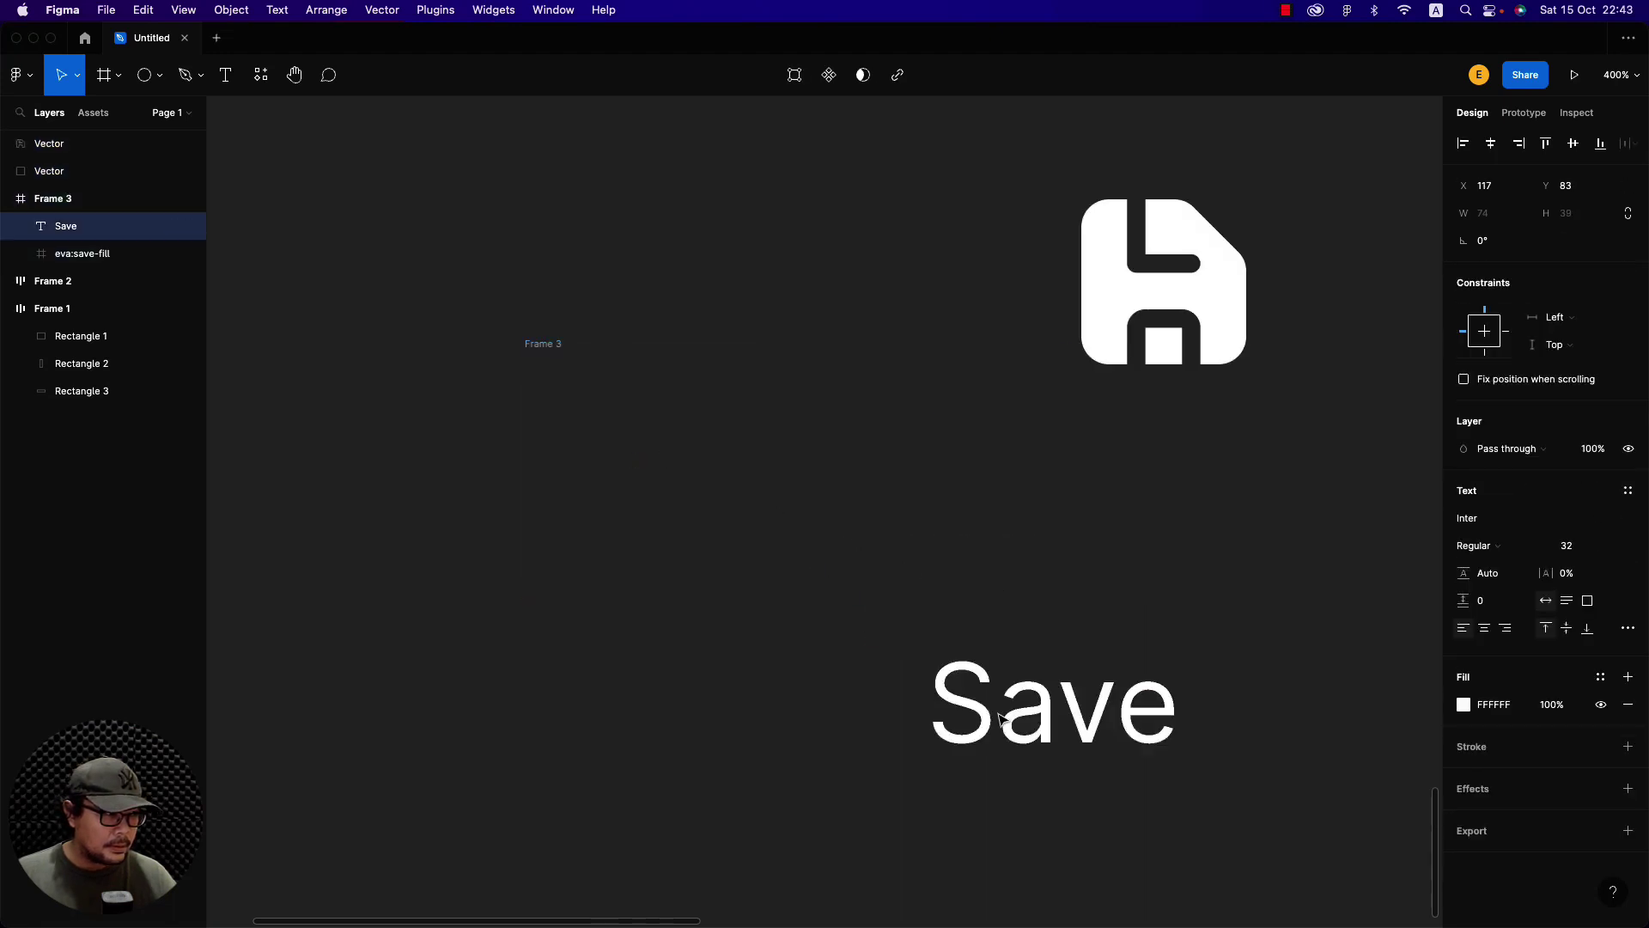
{"action": "left_click", "coordinate": [535, 342]}
{"action": "key", "text": "Delete"}
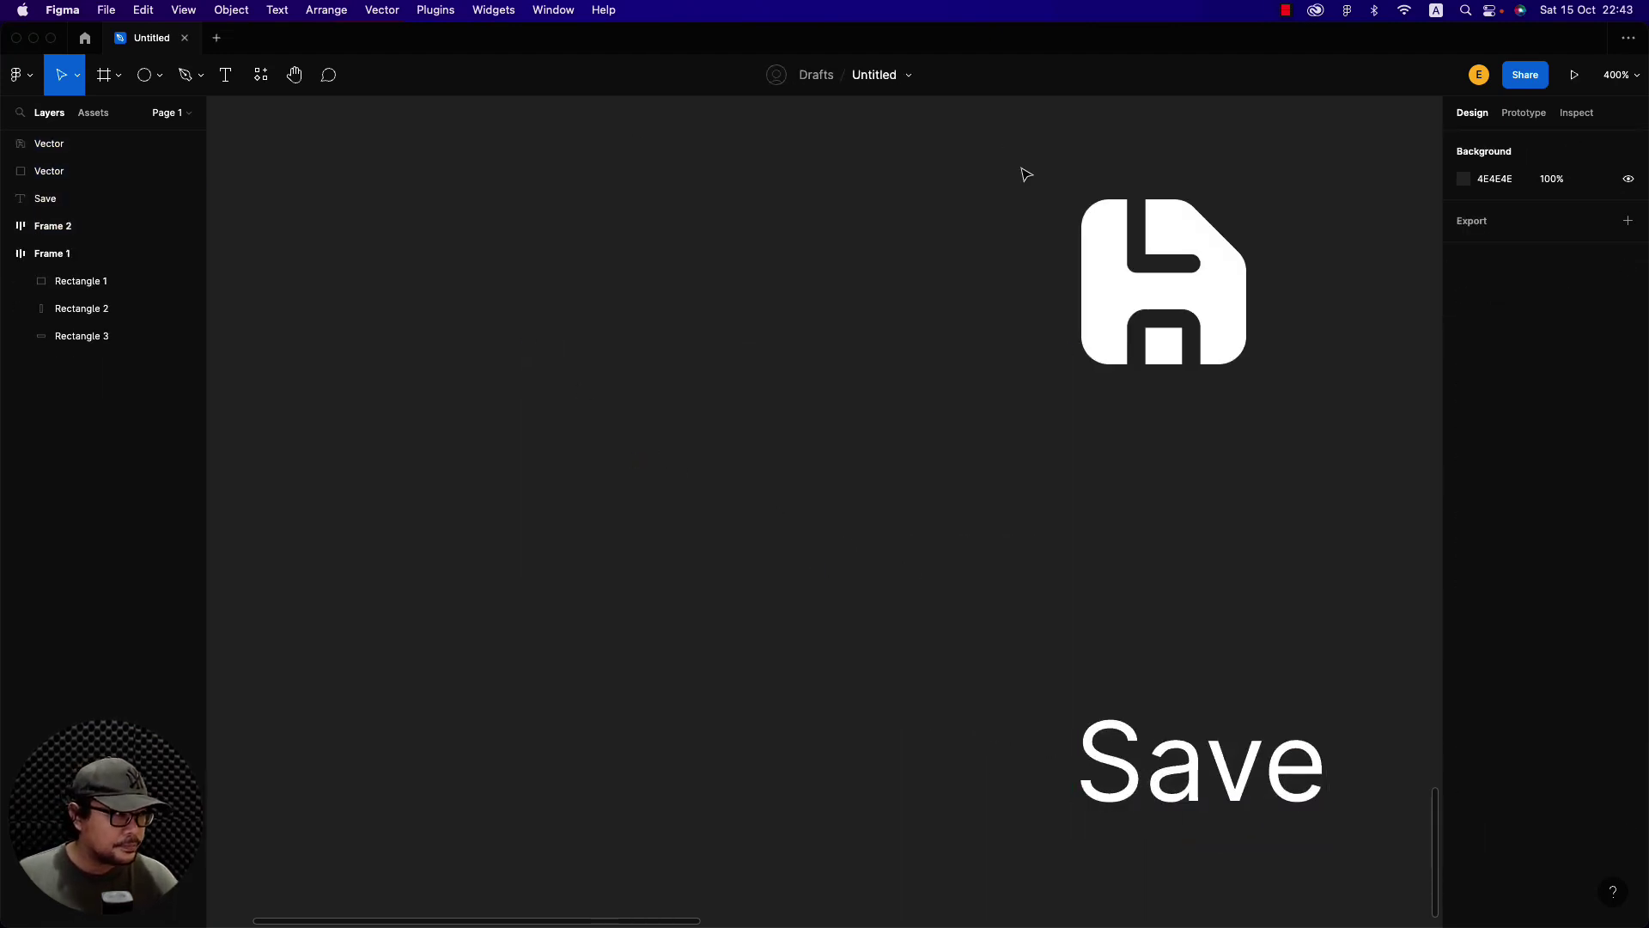
Group the two icon vectors as Group 1 and place the Save text beside it
{"action": "left_click_drag", "start_coordinate": [1035, 179], "coordinate": [1283, 410]}
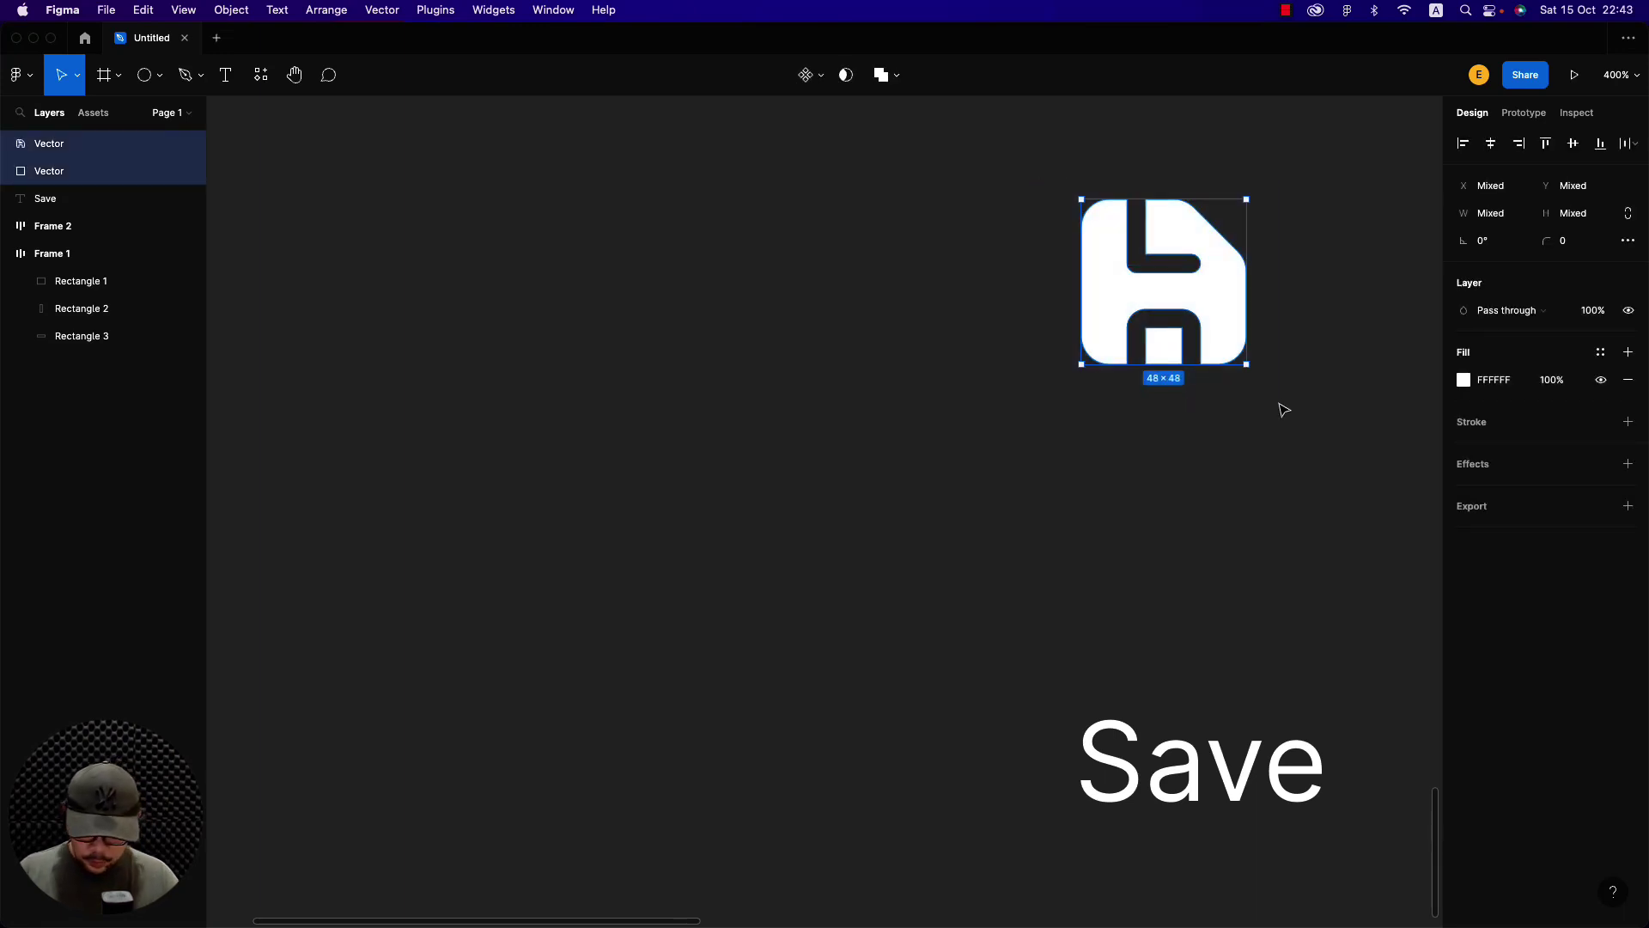
{"action": "key", "text": "super+g"}
{"action": "left_click_drag", "start_coordinate": [1126, 298], "coordinate": [589, 514]}
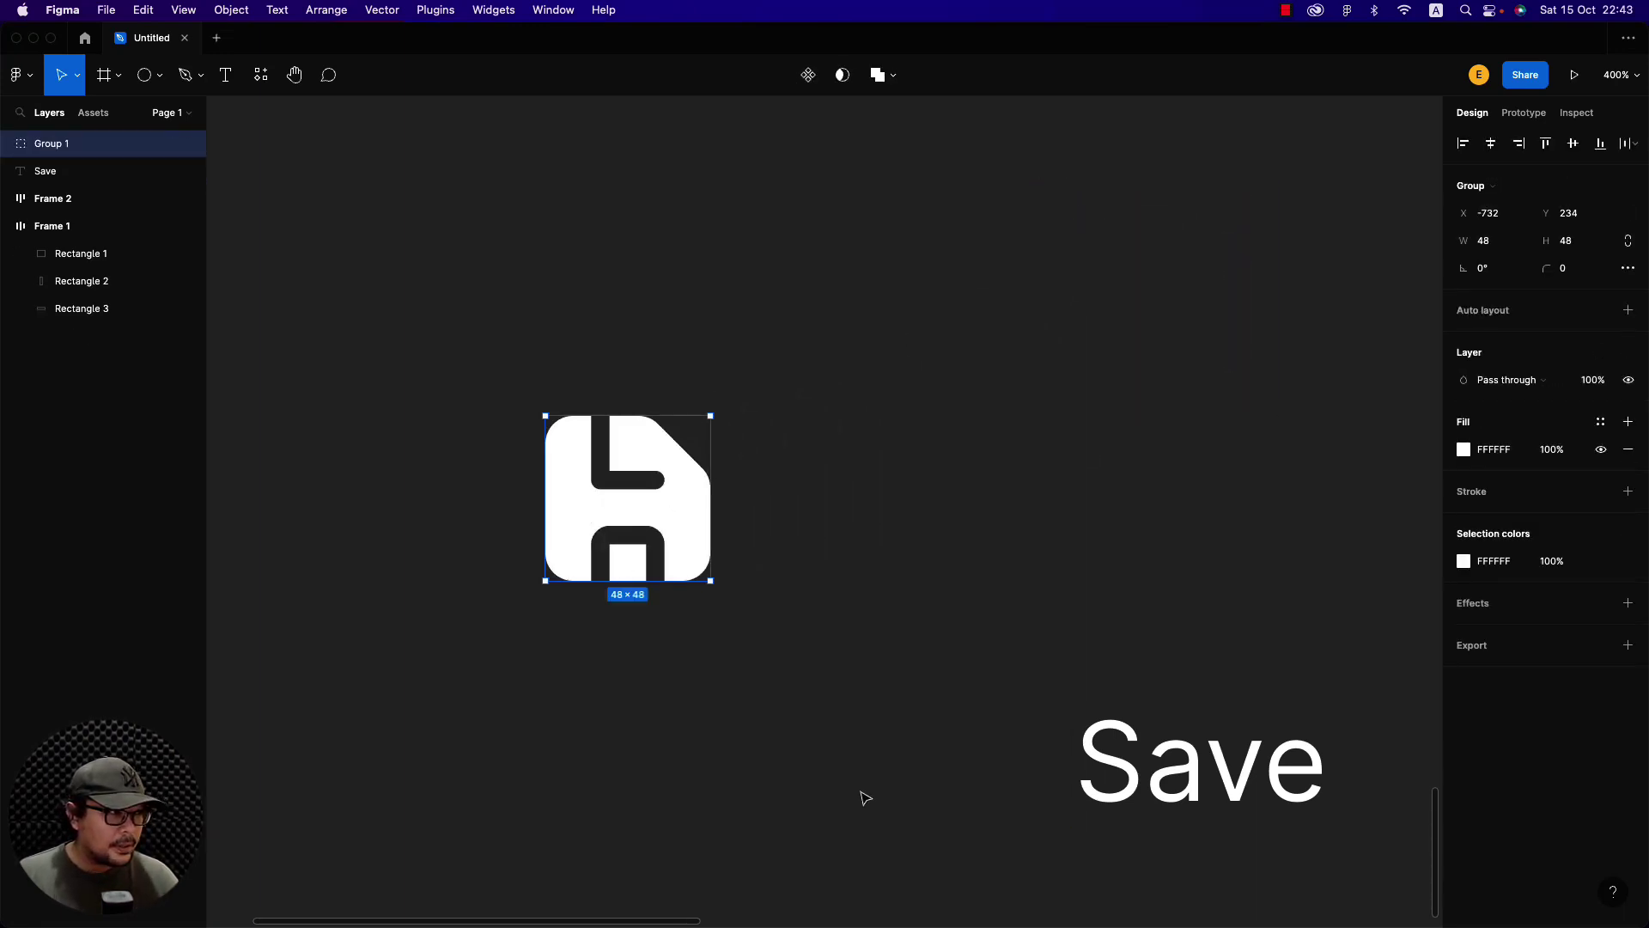
{"action": "left_click_drag", "start_coordinate": [1108, 797], "coordinate": [795, 527]}
Wrap Group 1 and the Save text in auto layout Frame 3 with 15 spacing
{"action": "left_click", "coordinate": [645, 494], "text": "shift"}
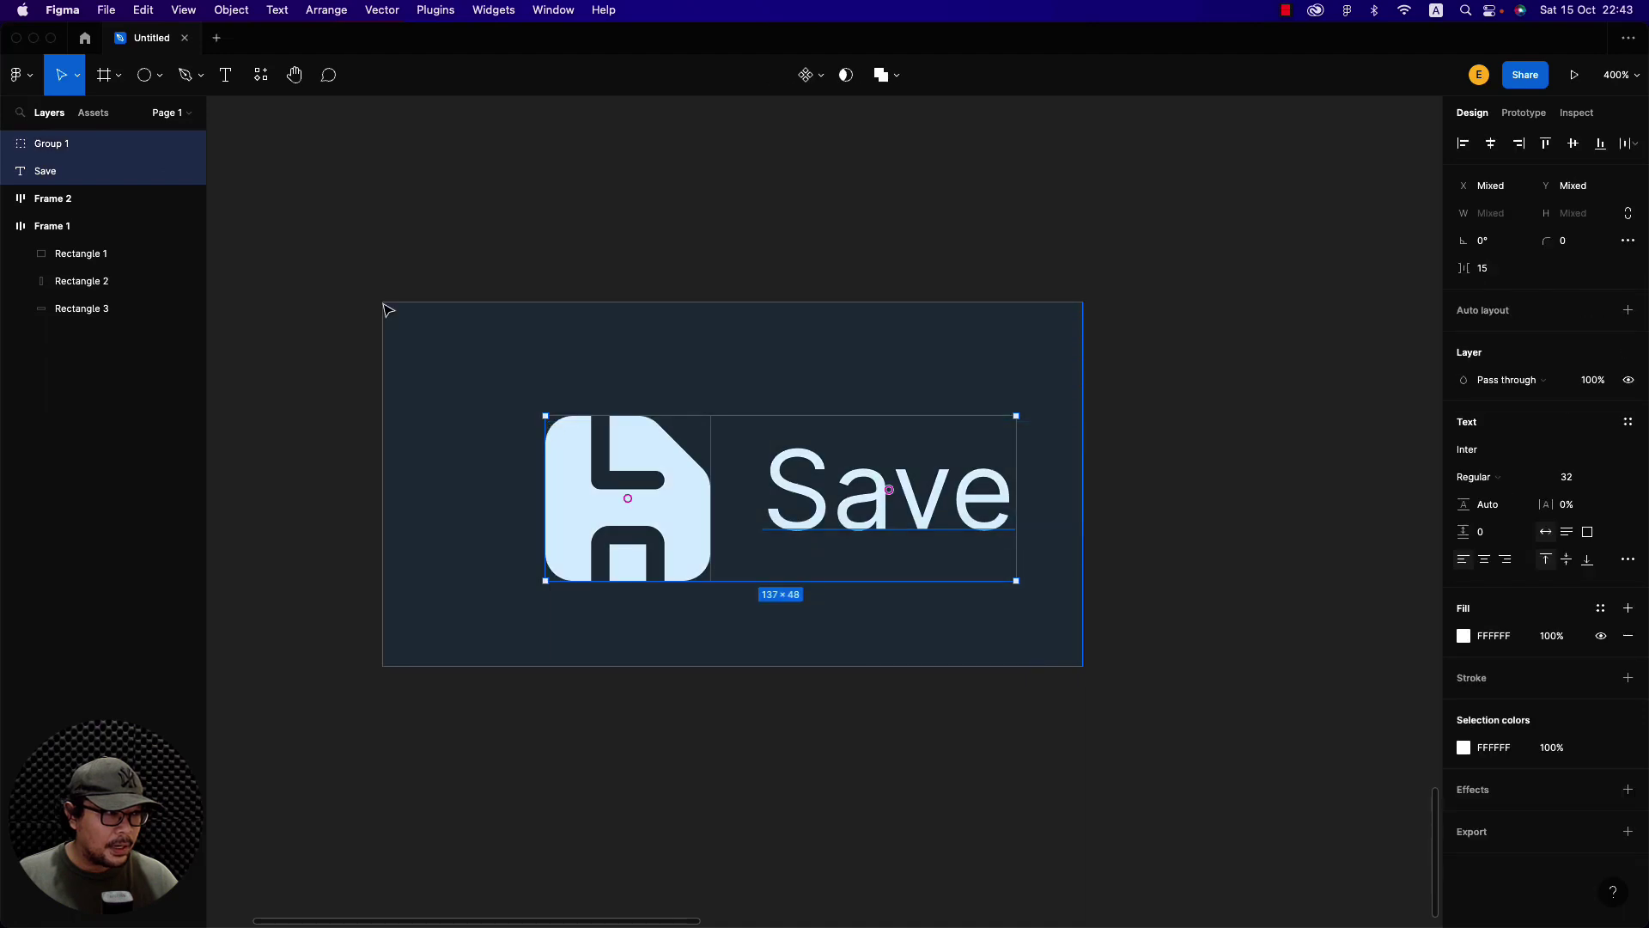
{"action": "right_click", "coordinate": [681, 507]}
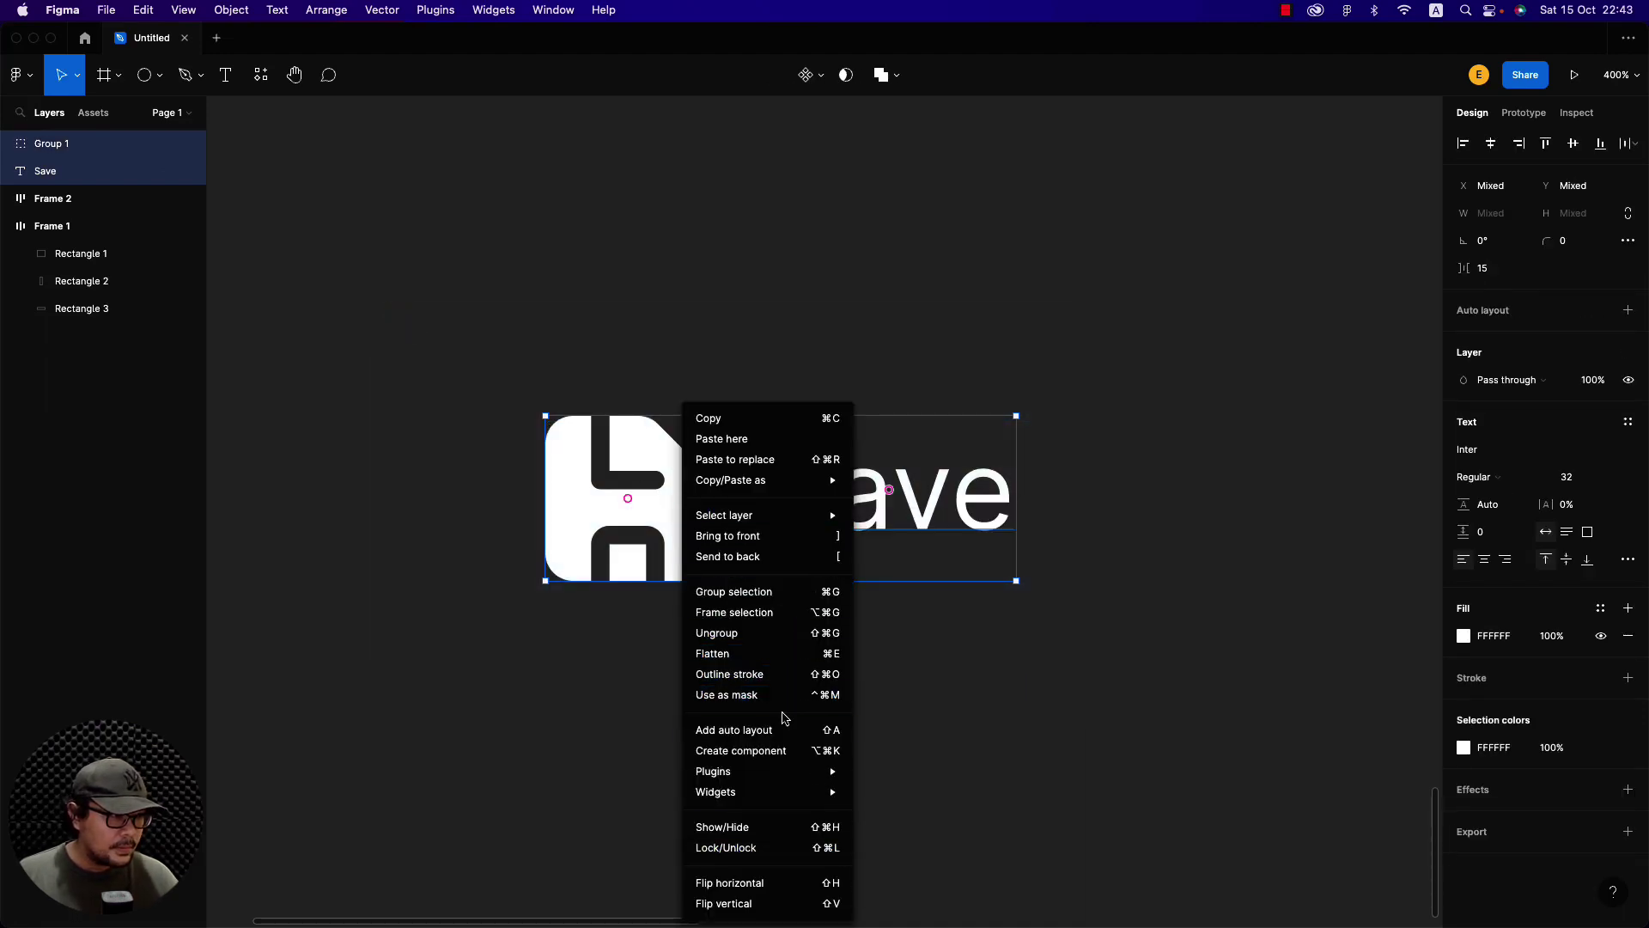
{"action": "left_click", "coordinate": [784, 731]}
{"action": "mouse_move", "coordinate": [1067, 640]}
{"action": "left_mouse_down"}
{"action": "mouse_move", "coordinate": [920, 599]}
{"action": "mouse_move", "coordinate": [475, 367]}
{"action": "left_mouse_up"}
{"action": "left_click", "coordinate": [500, 290]}
{"action": "left_click", "coordinate": [575, 413]}
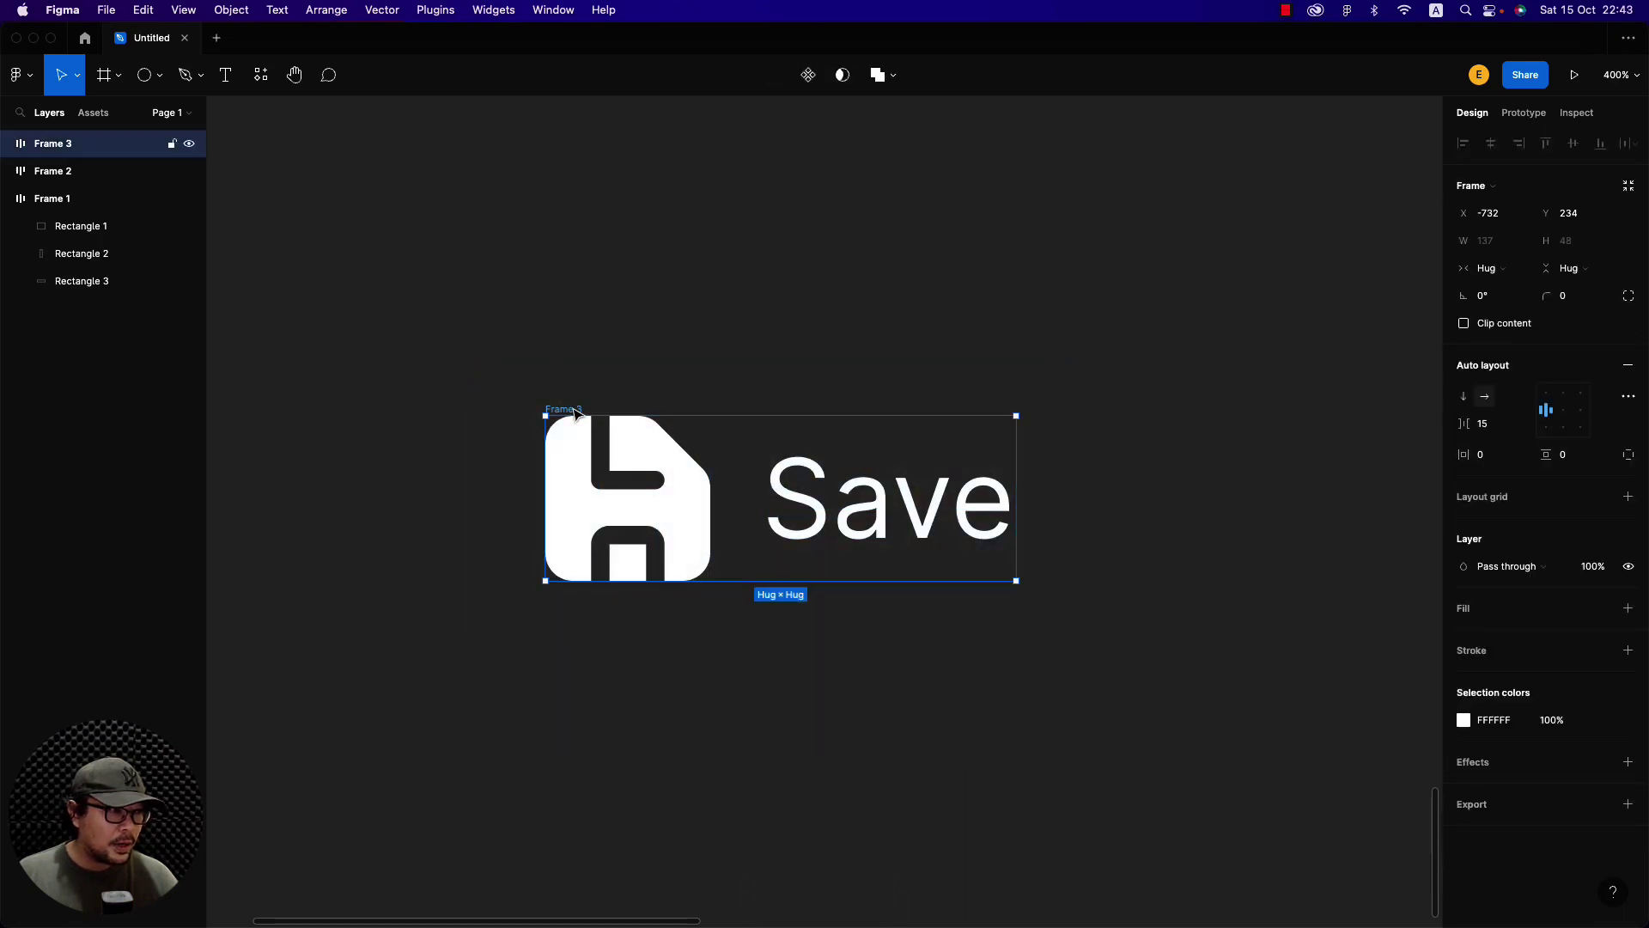
{"action": "left_click", "coordinate": [1628, 398]}
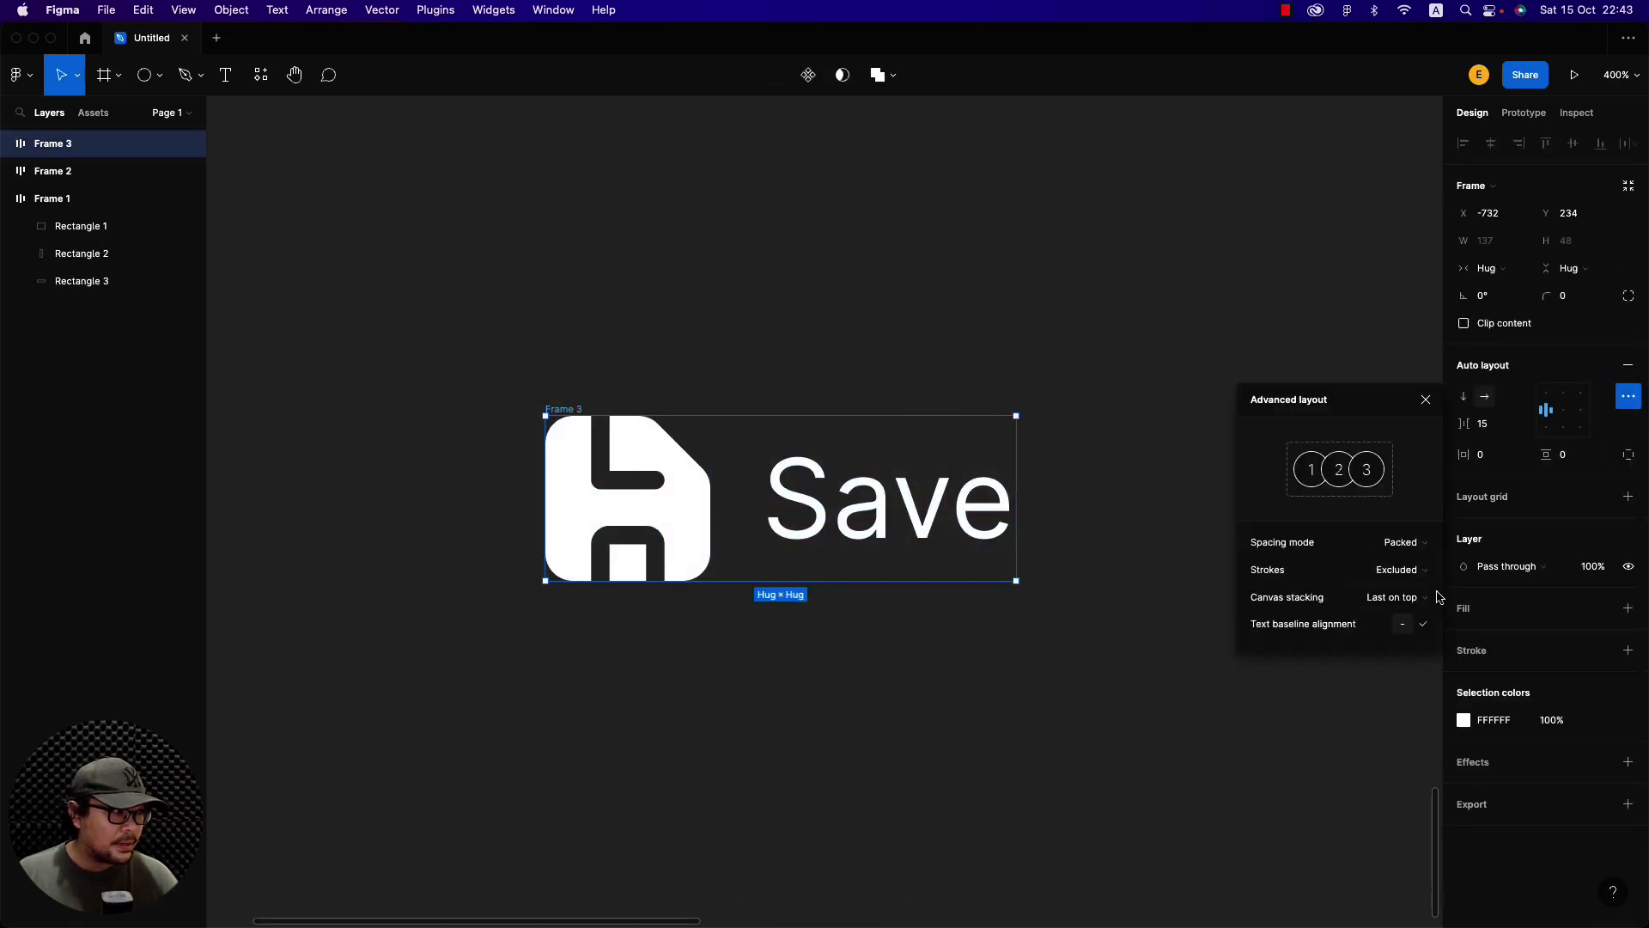
{"action": "left_click", "coordinate": [1423, 626]}
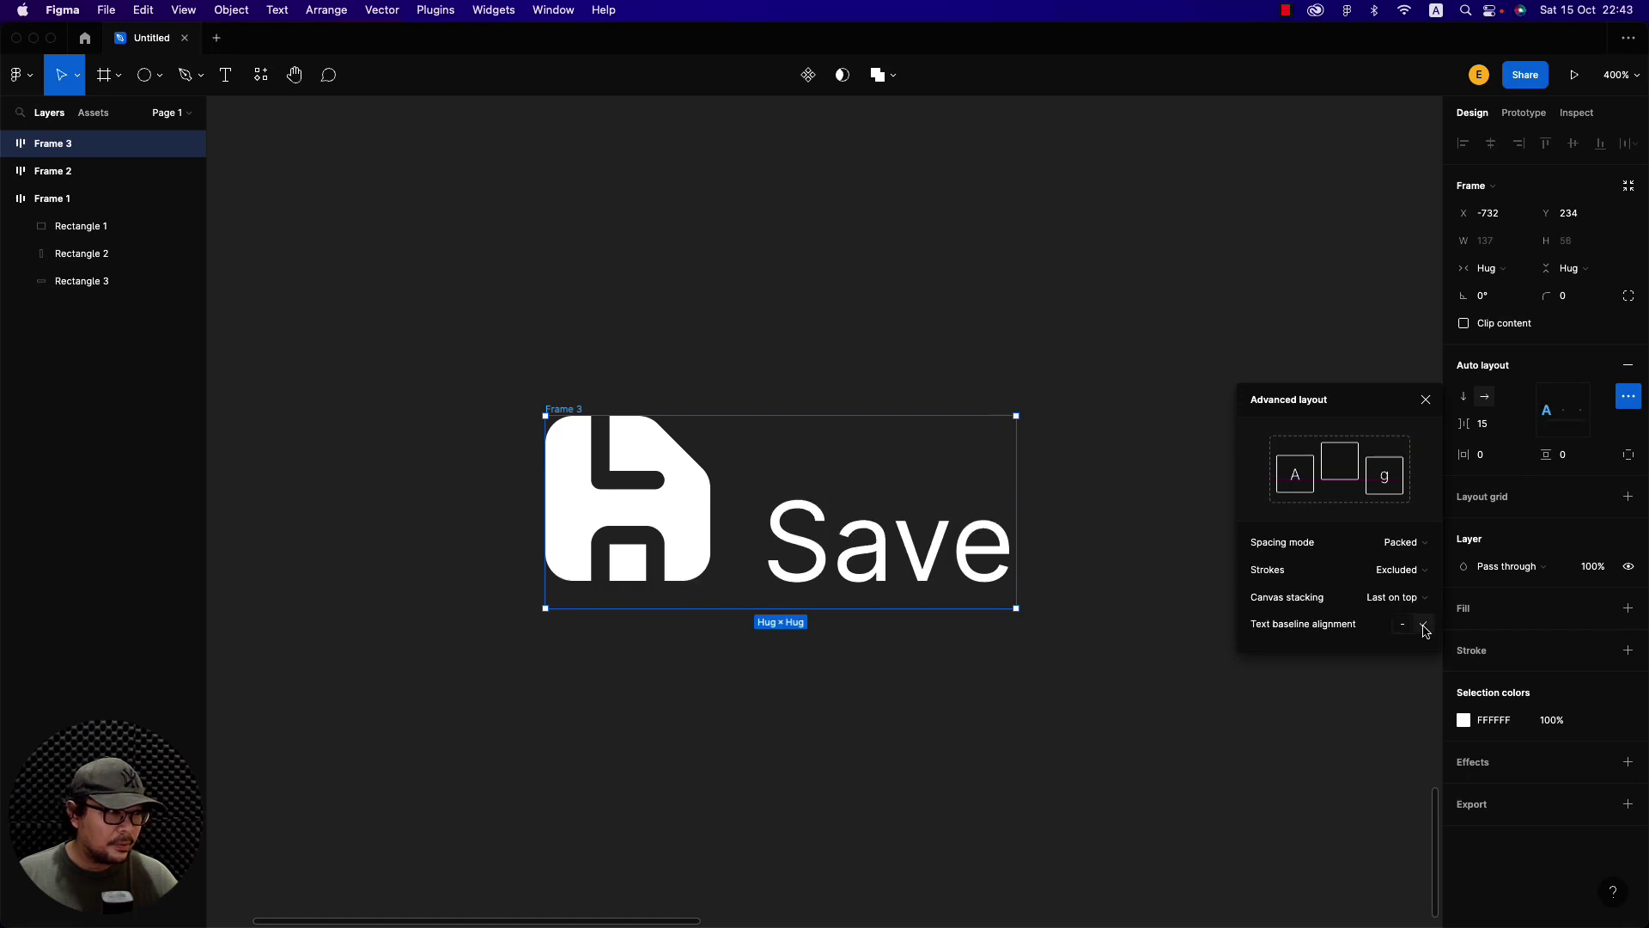
{"action": "left_click", "coordinate": [666, 551]}
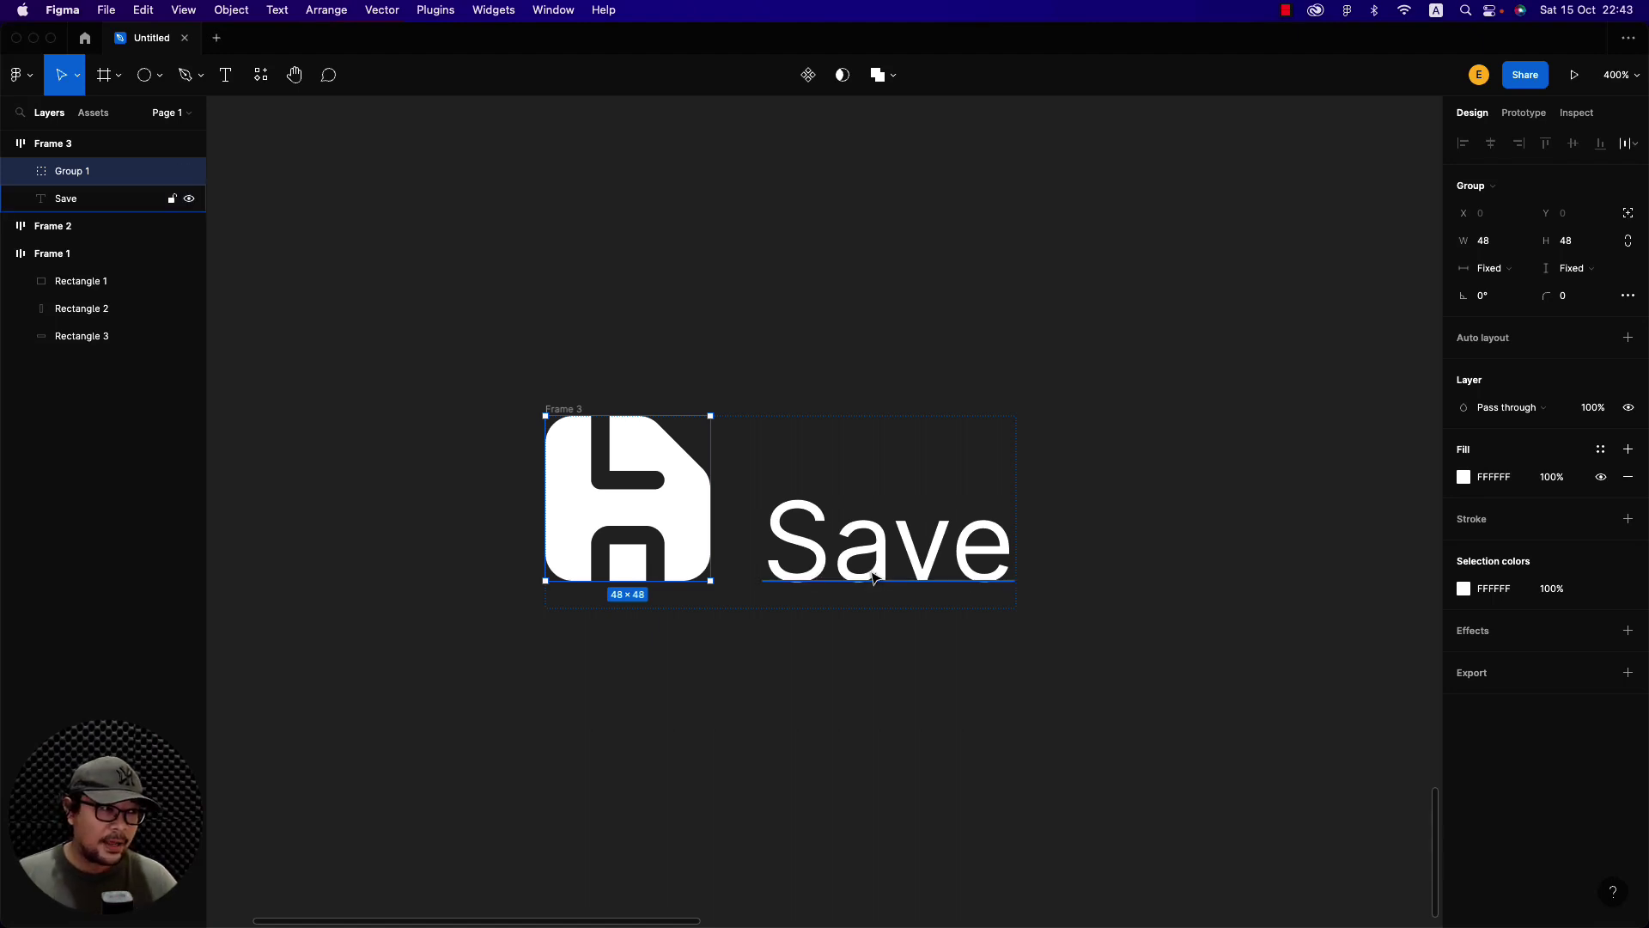
{"action": "left_click", "coordinate": [746, 361]}
{"action": "left_click", "coordinate": [560, 414]}
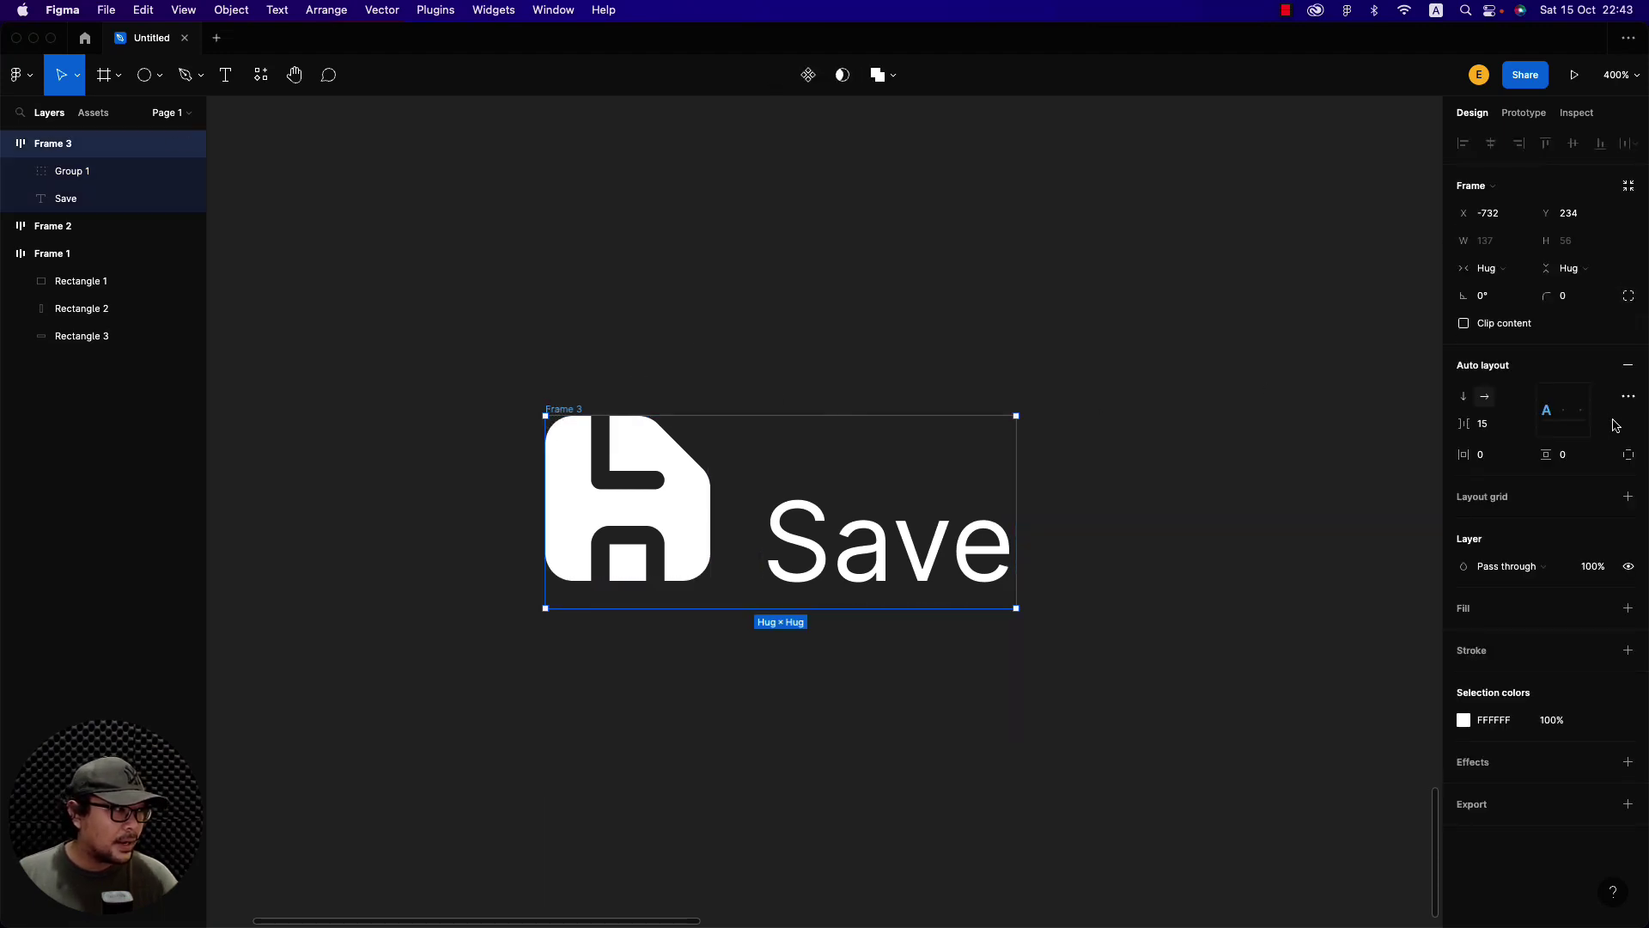
{"action": "left_click", "coordinate": [1636, 400]}
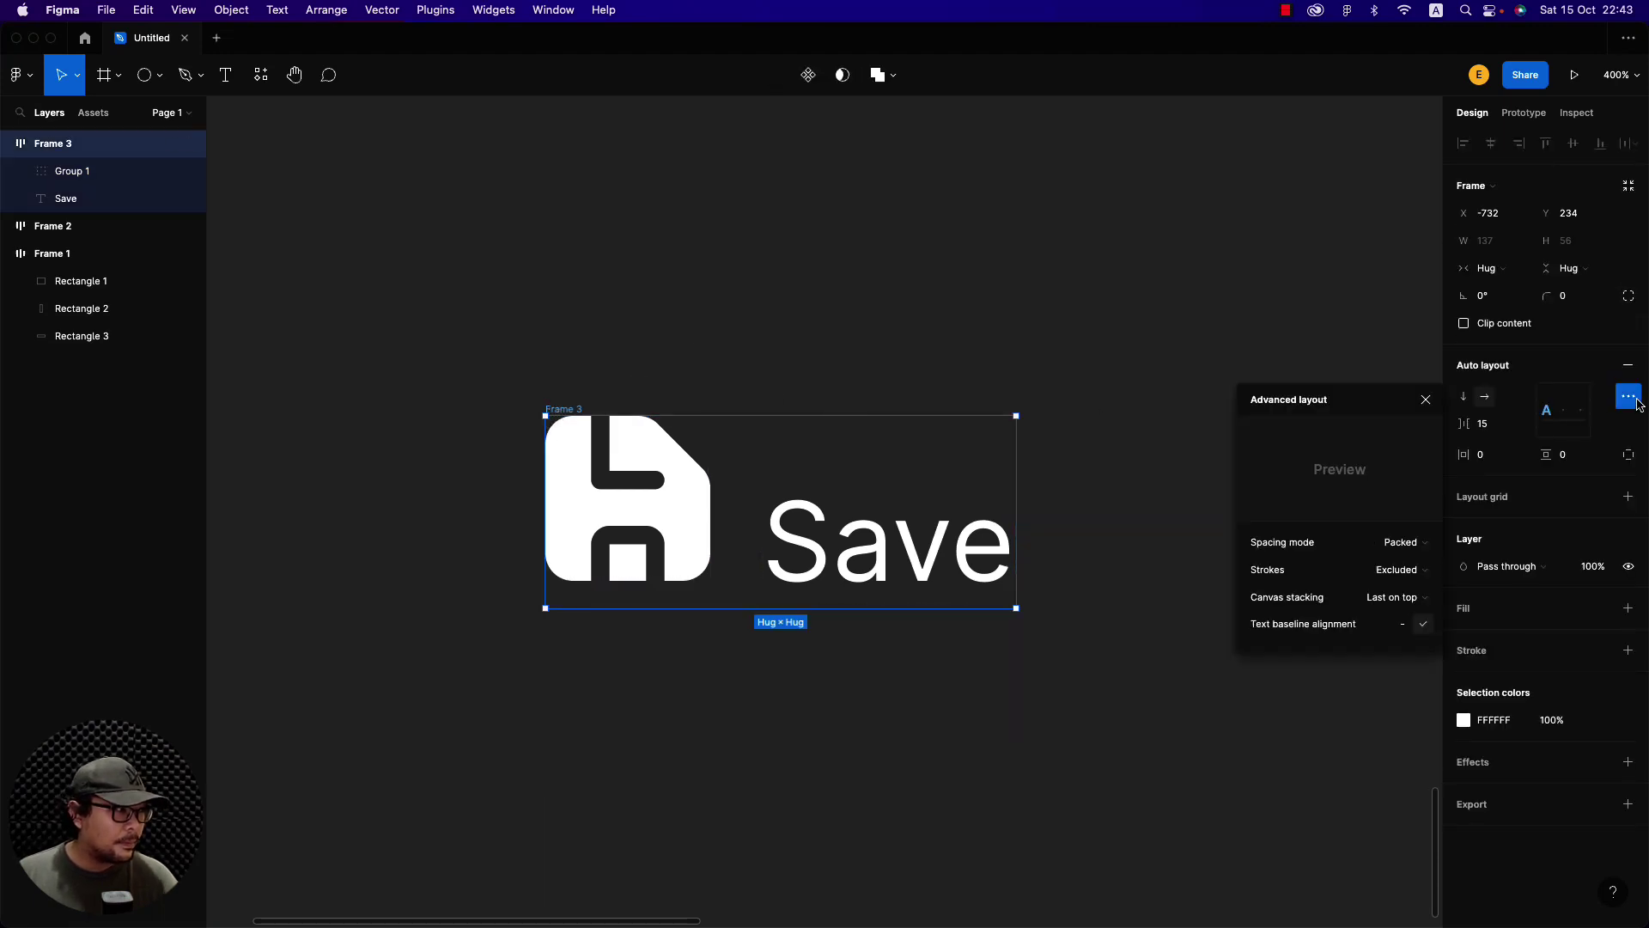
{"action": "left_click", "coordinate": [1420, 631]}
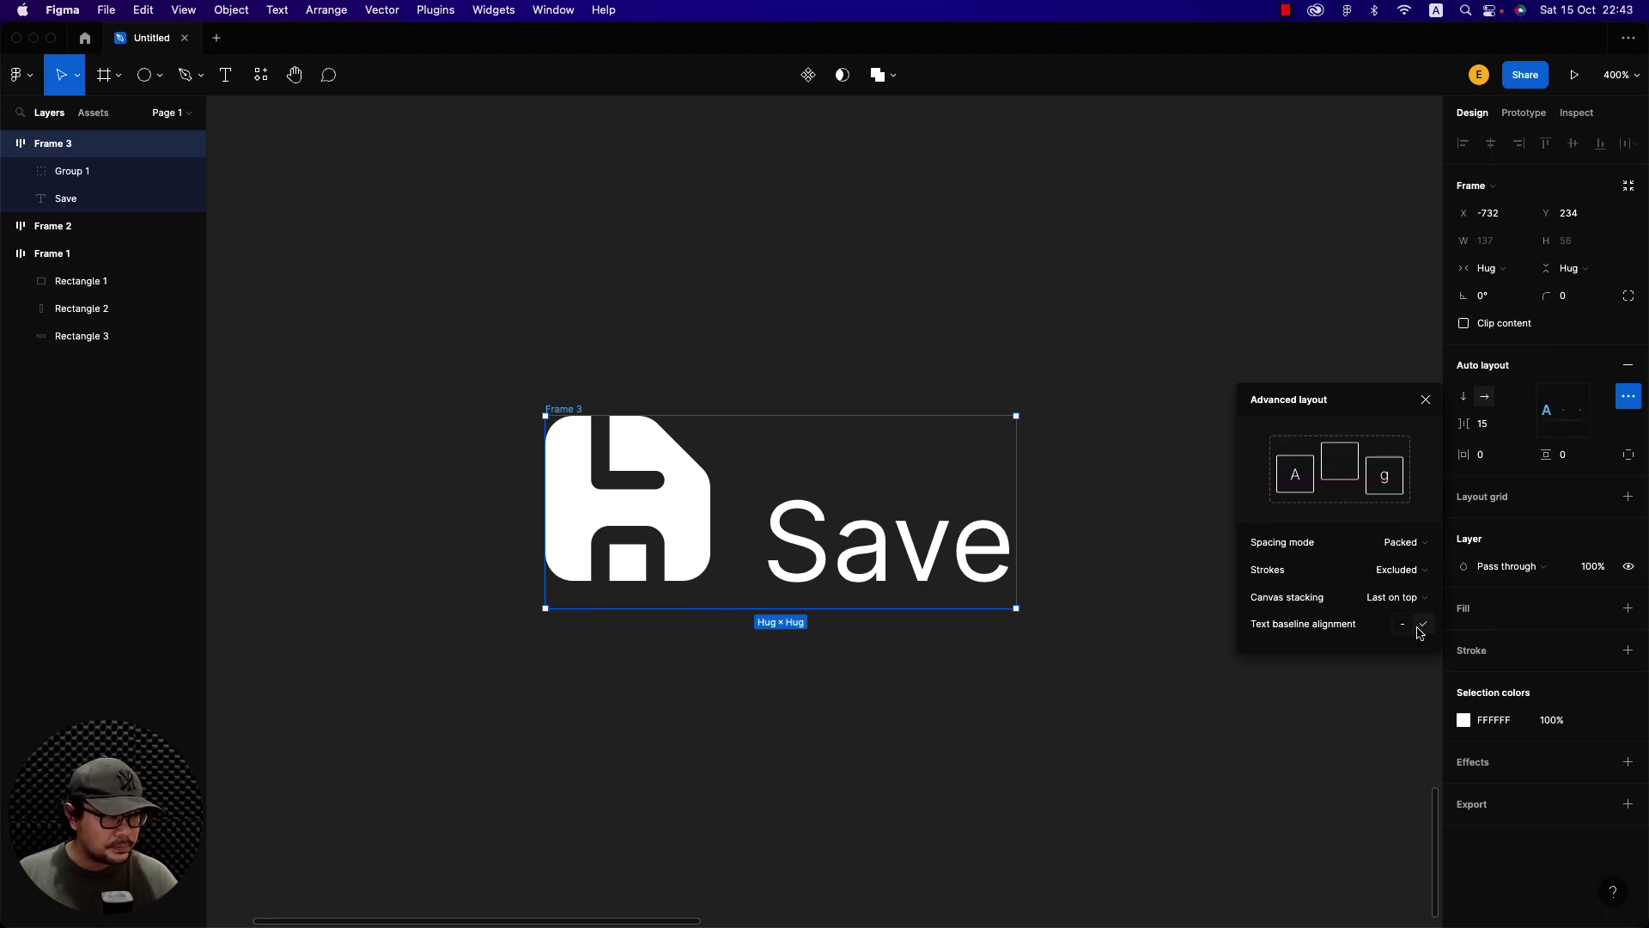
{"action": "left_click", "coordinate": [1422, 627]}
{"action": "left_click", "coordinate": [1421, 627]}
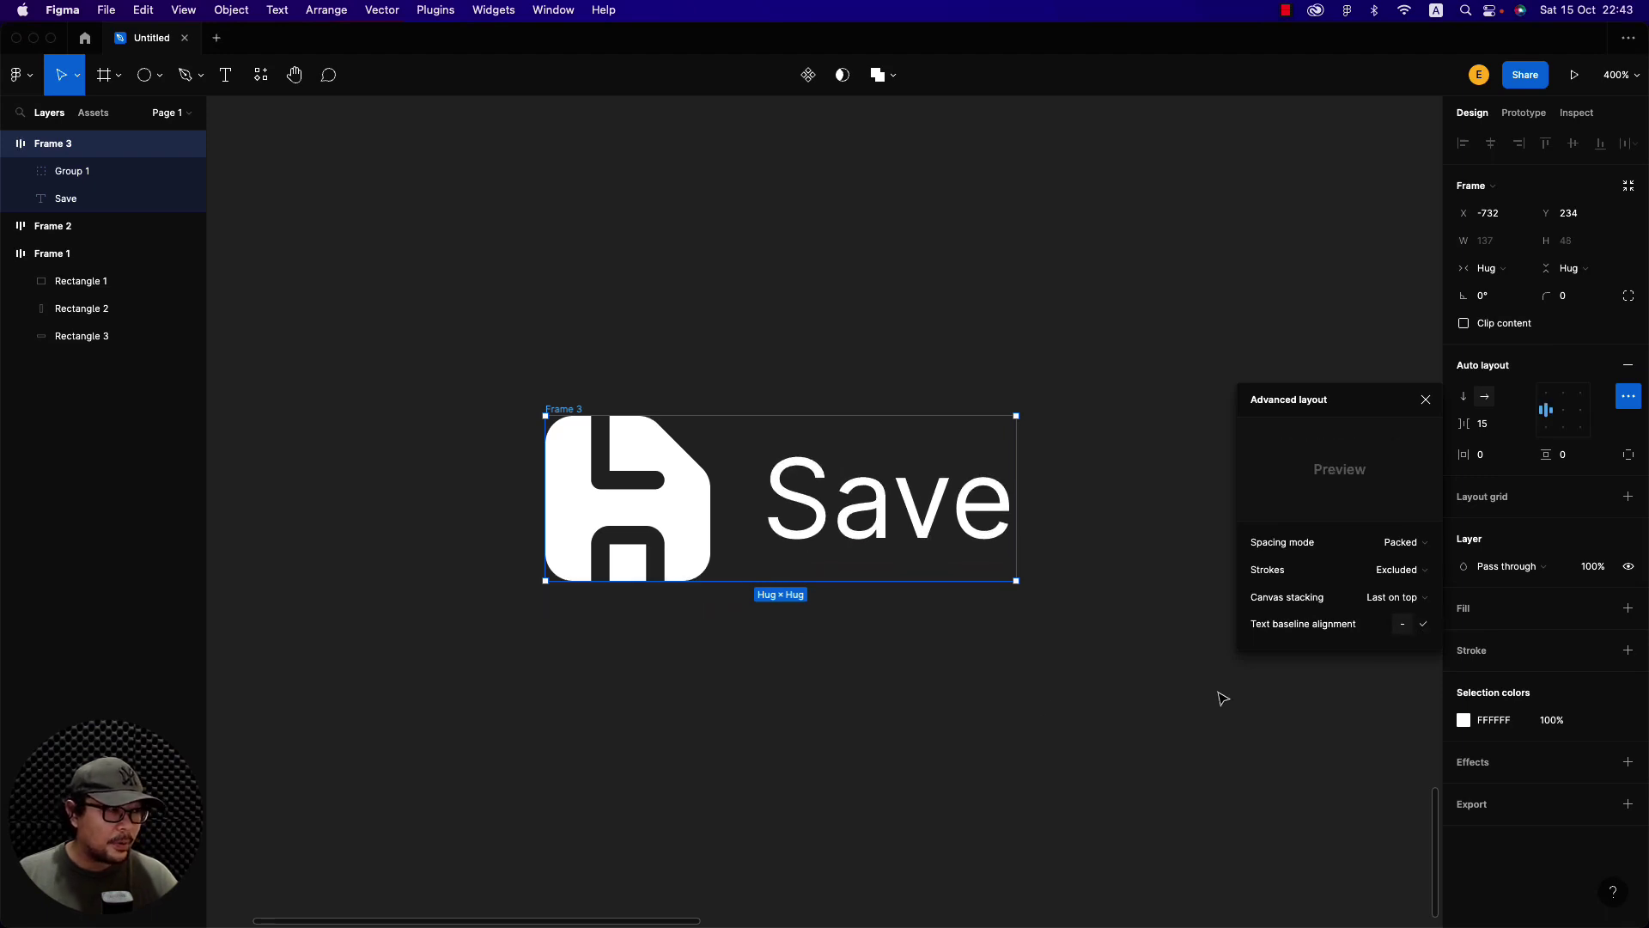
{"action": "left_click", "coordinate": [988, 701]}
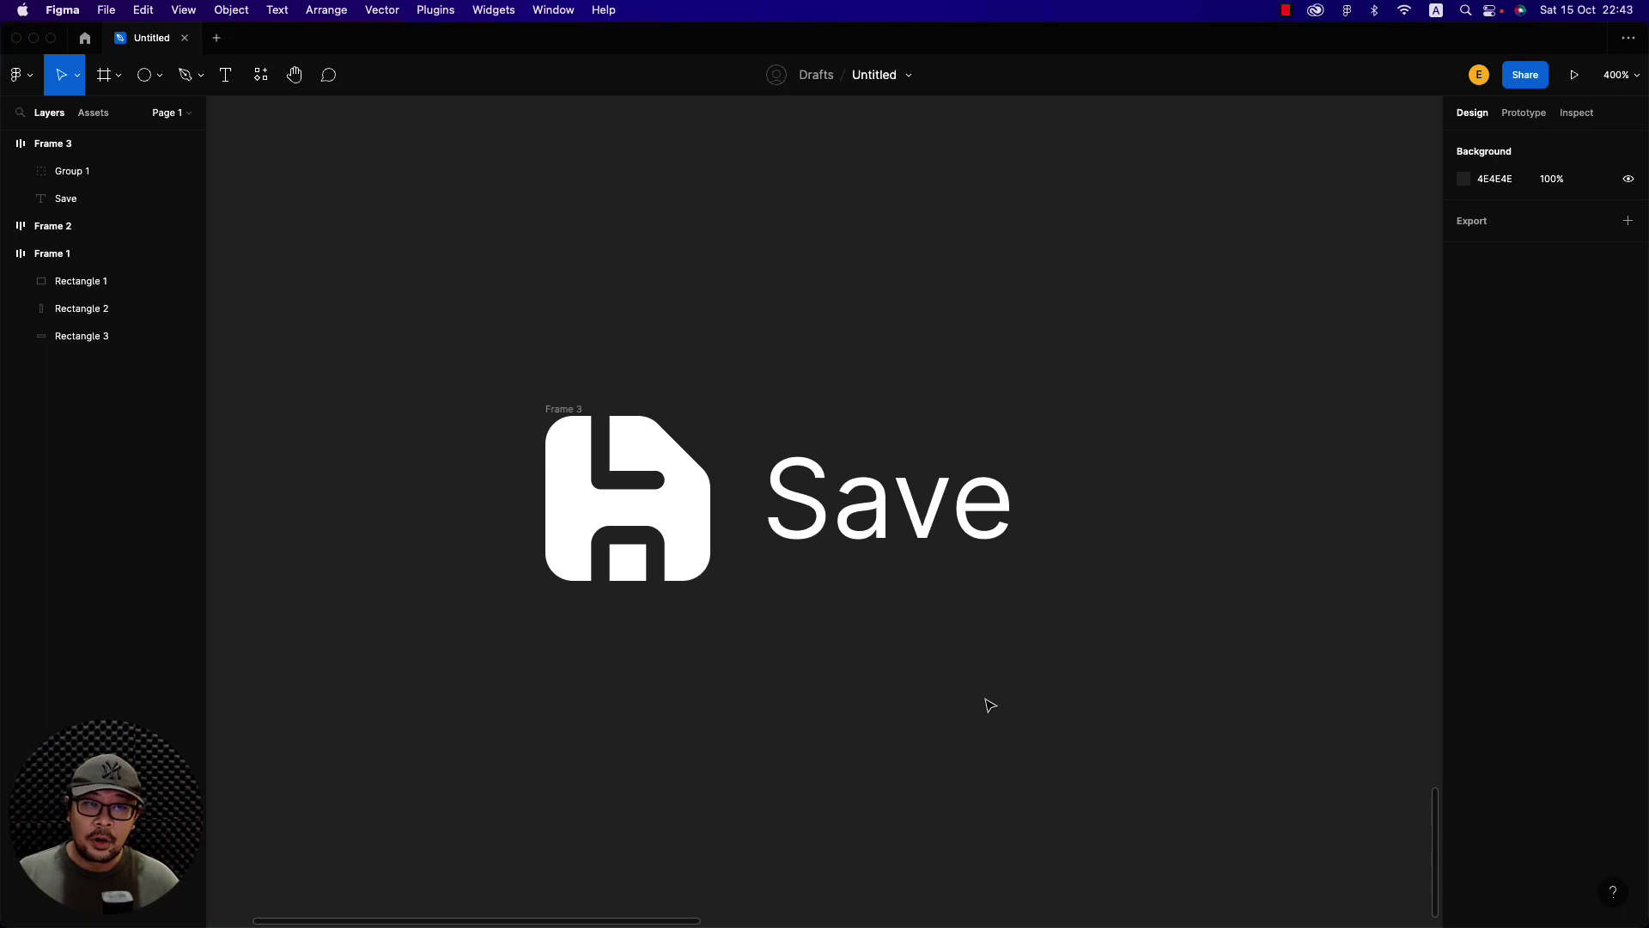